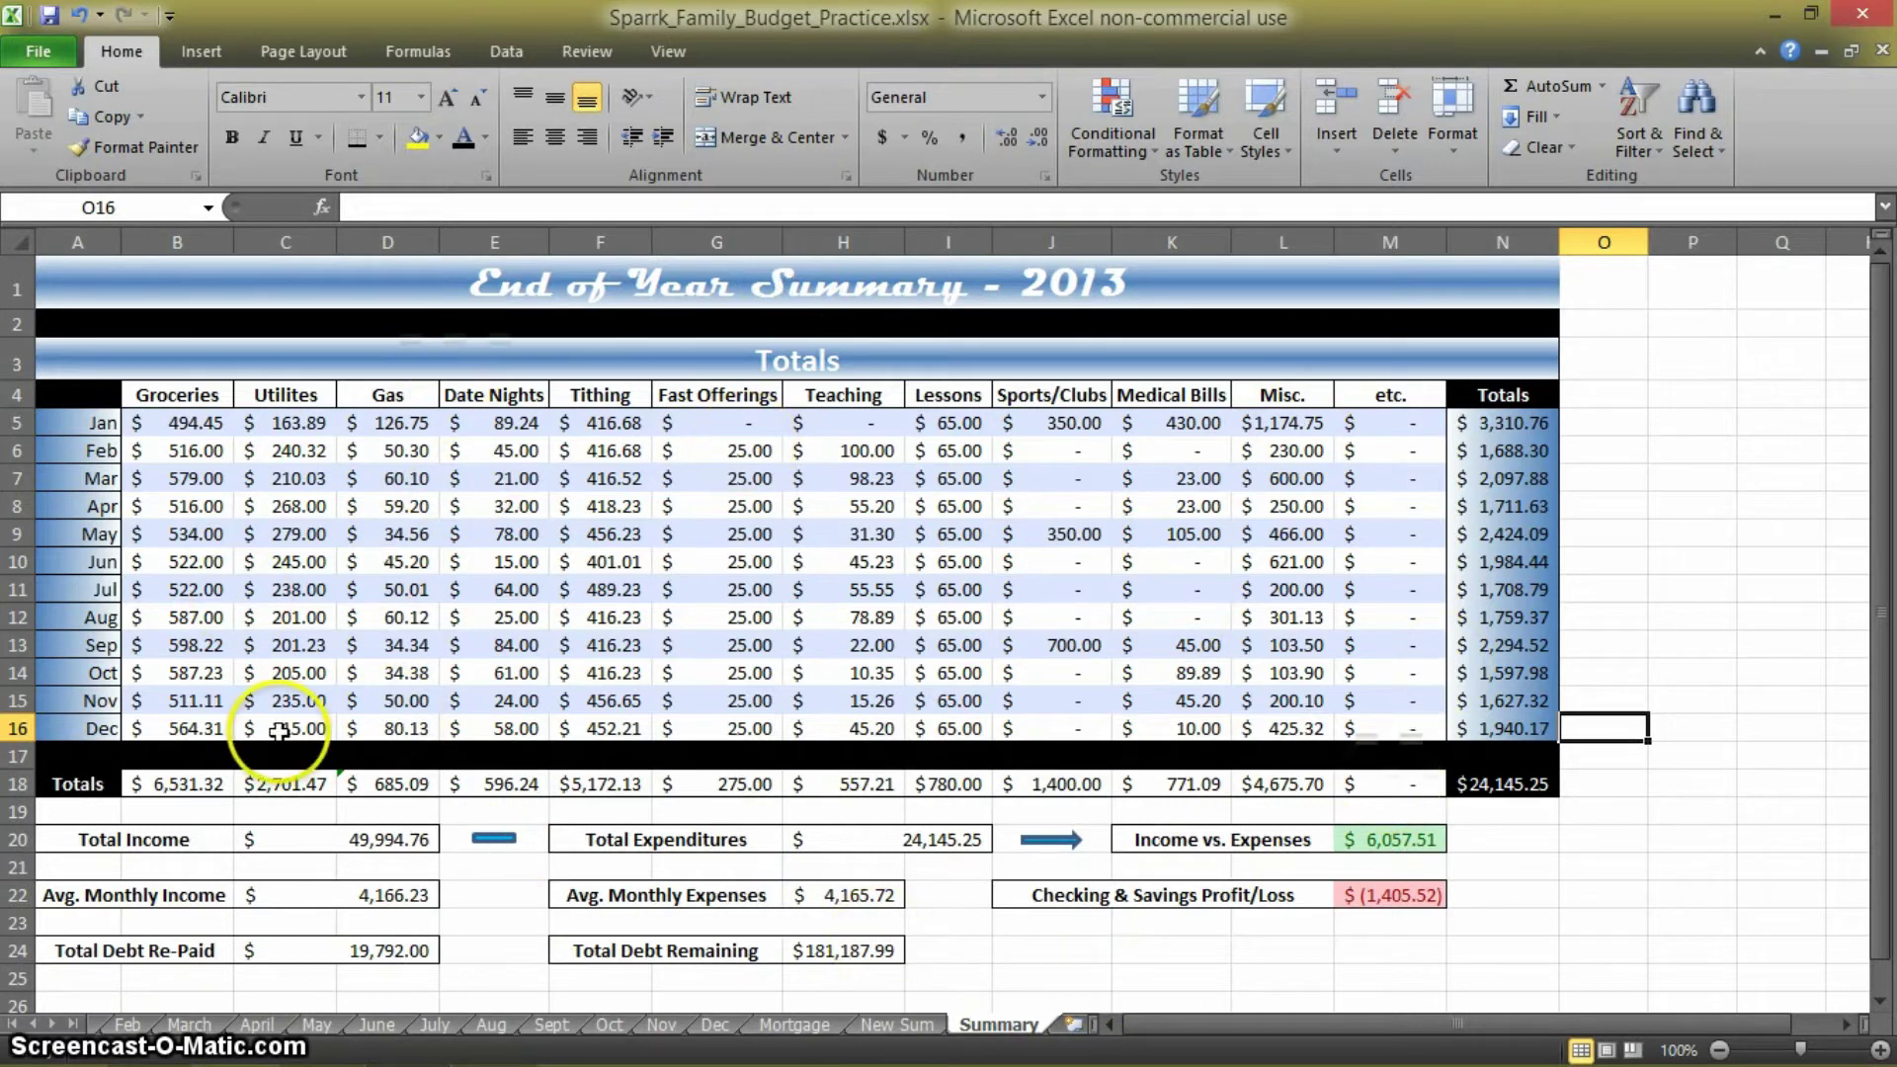
Clear the contents and formatting of the income, expense and debt boxes below the totals table on the Summary sheet
{"action": "left_click", "coordinate": [898, 1025]}
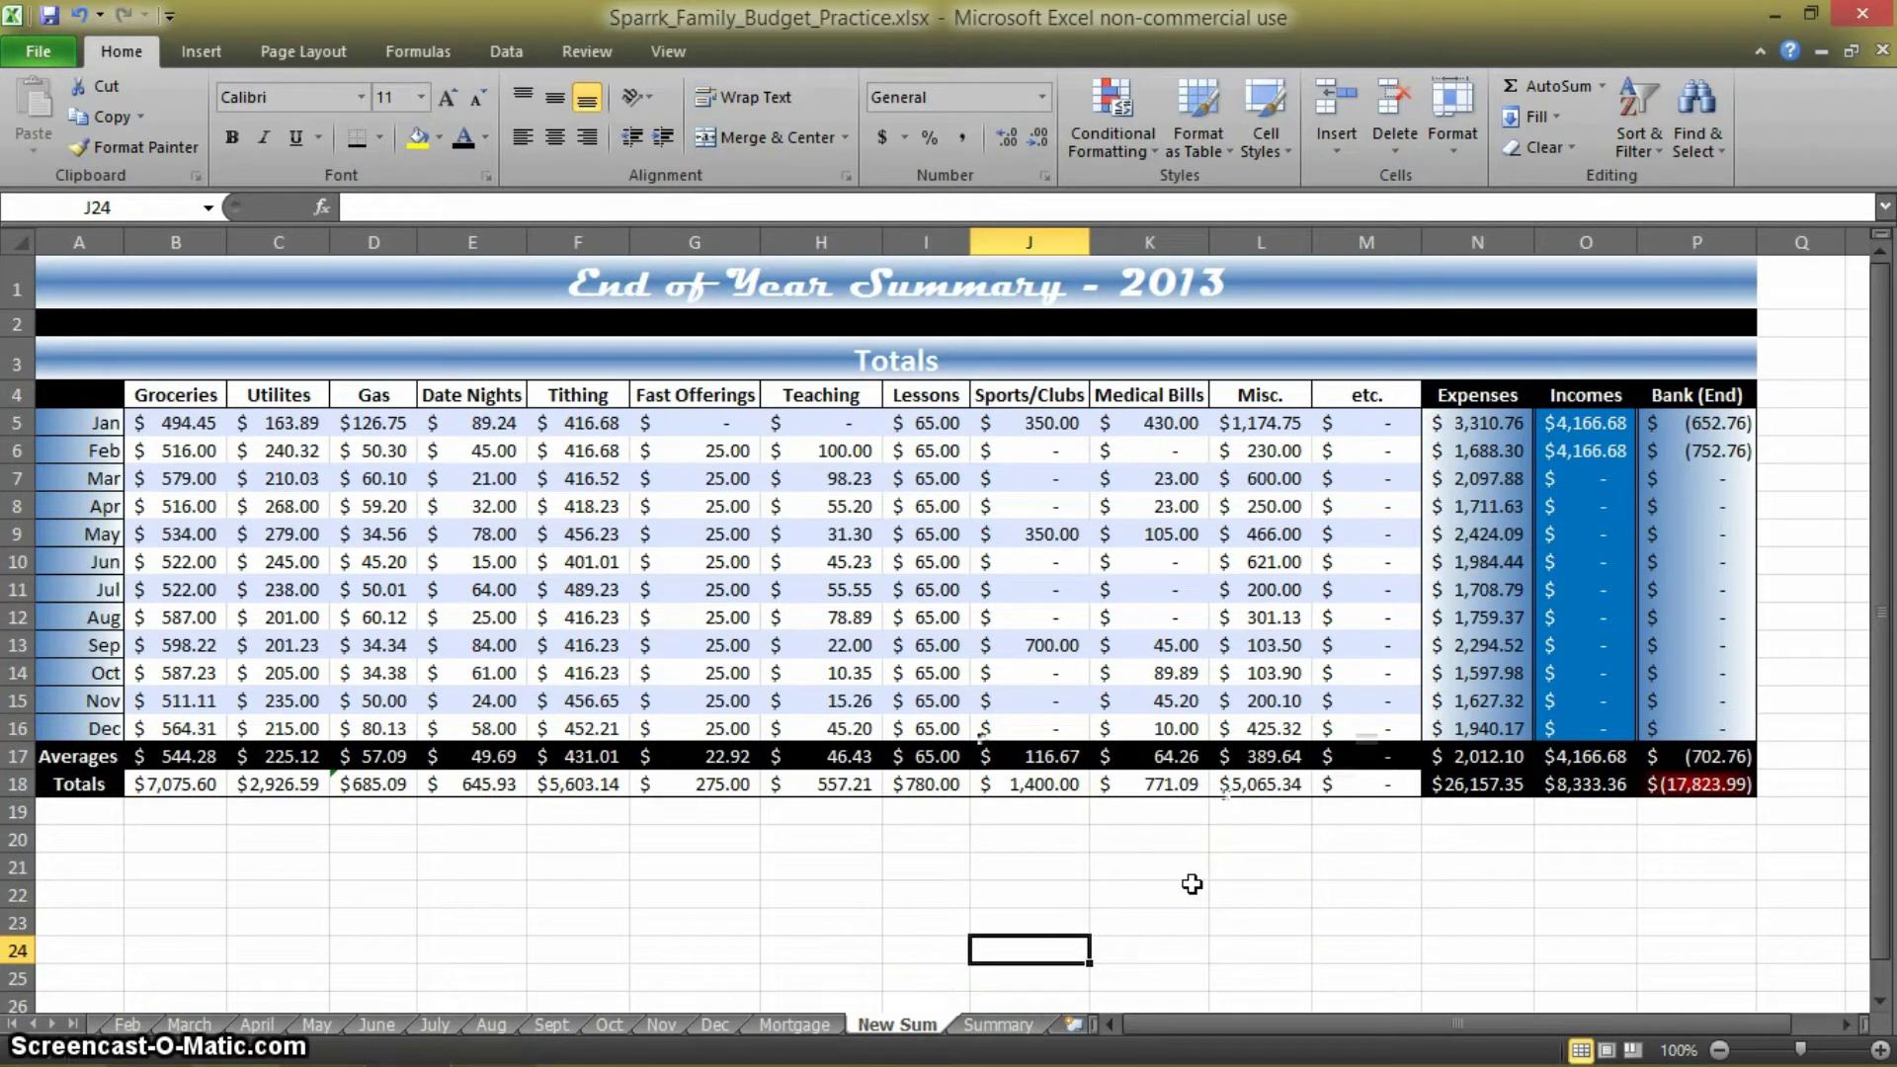
{"action": "left_click", "coordinate": [1000, 1026]}
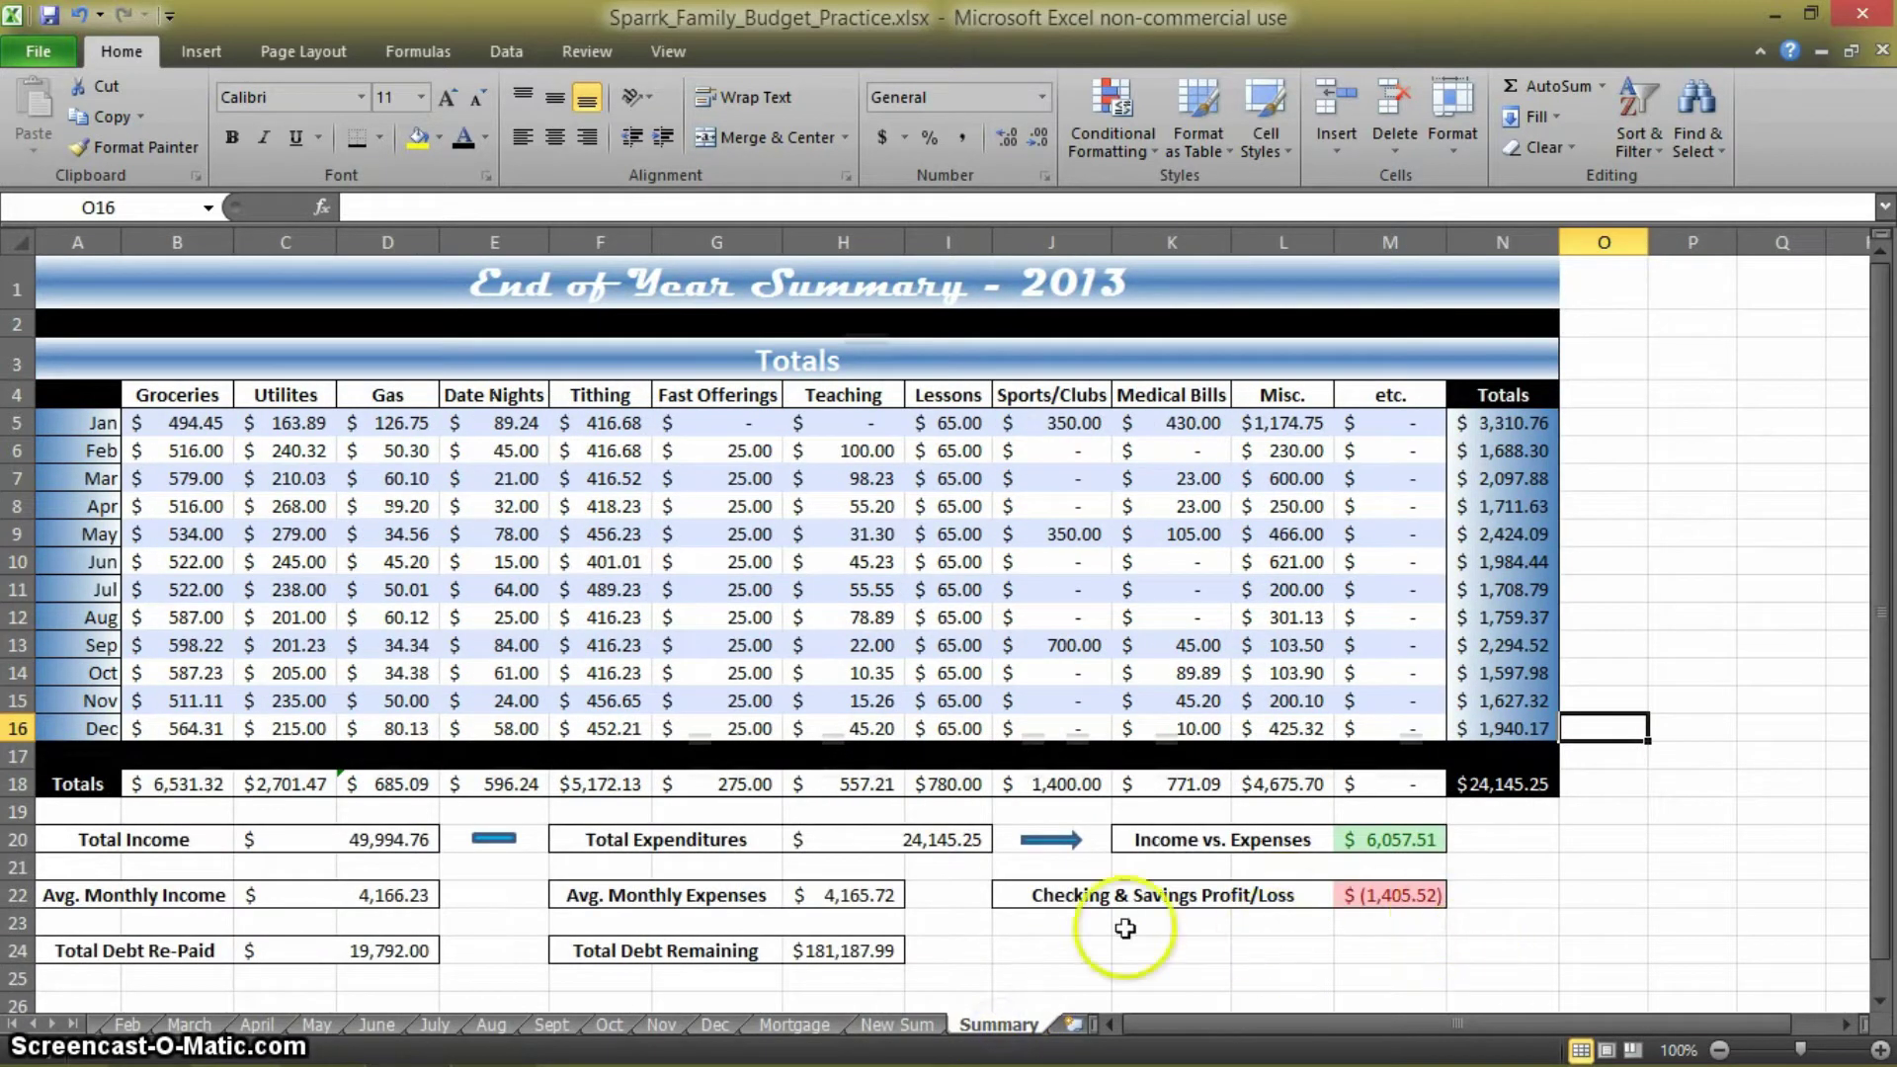
{"action": "left_click_drag", "start_coordinate": [1512, 950], "coordinate": [83, 838]}
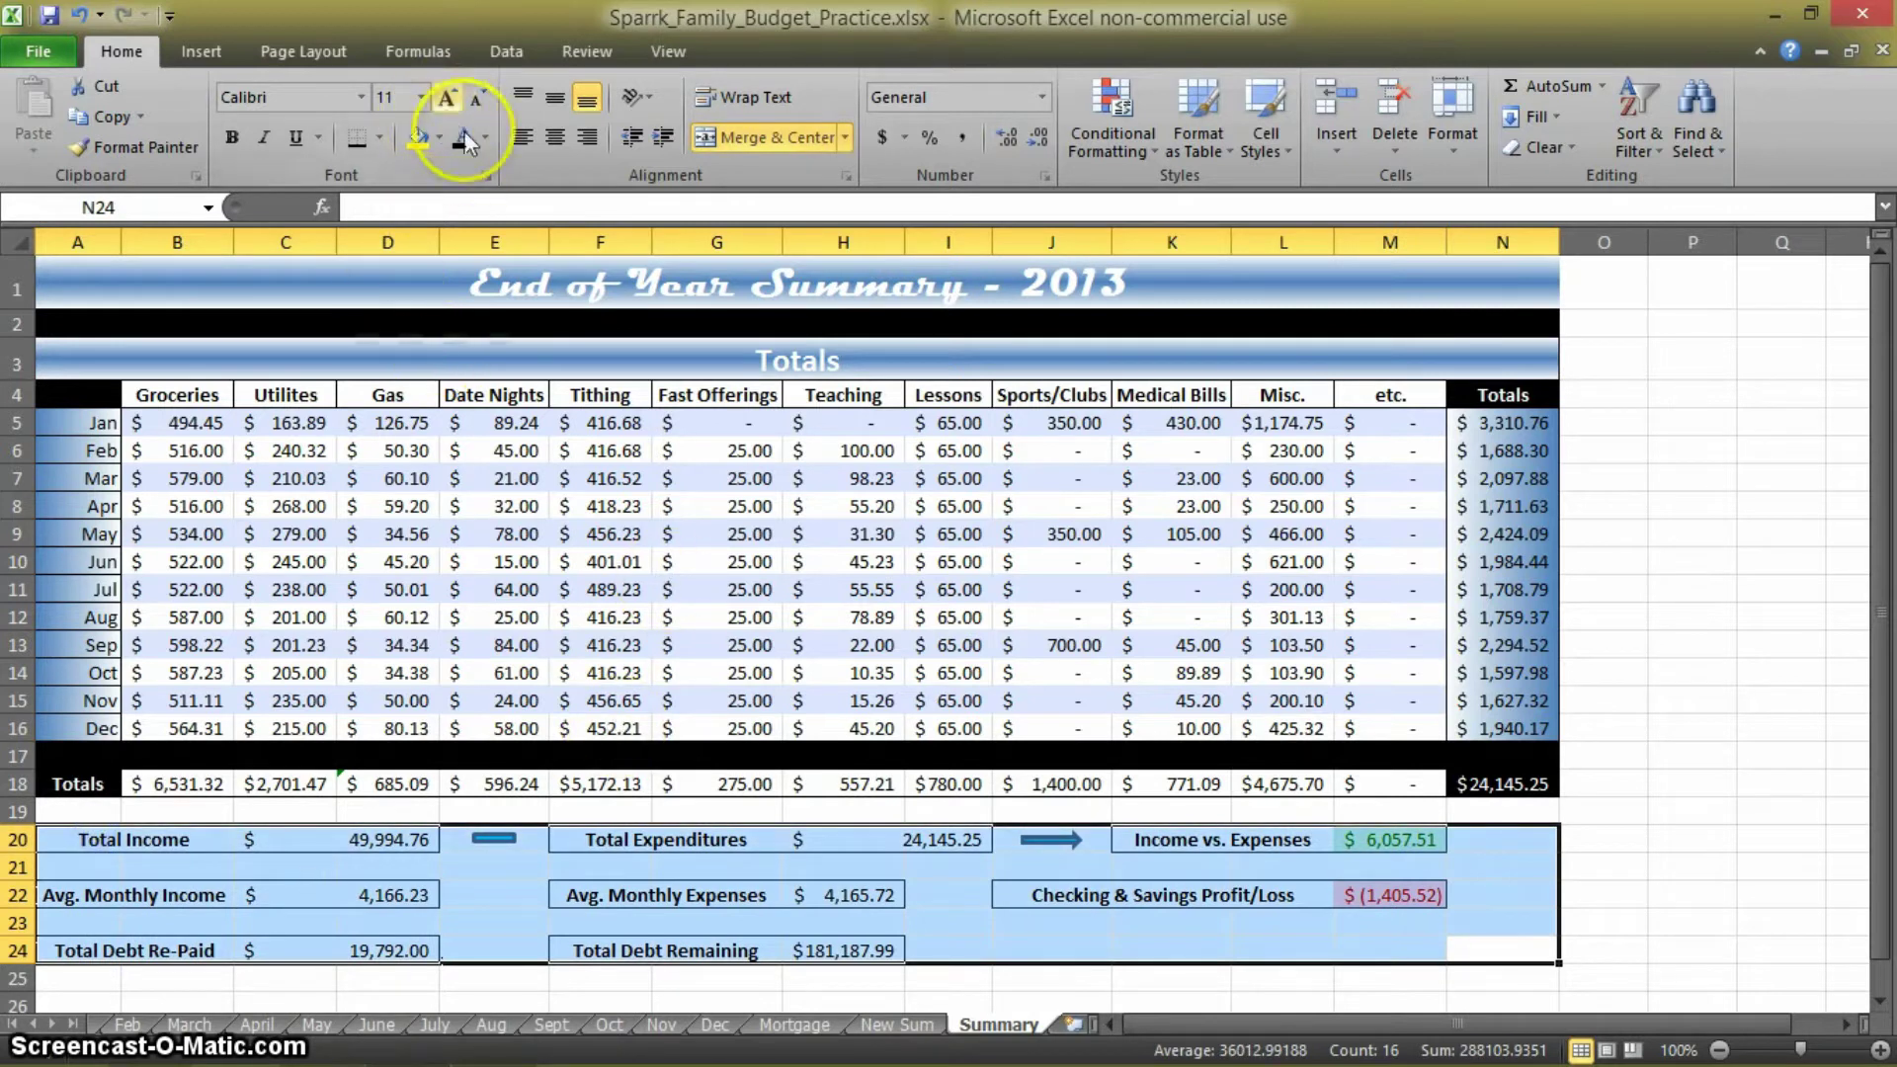
{"action": "key", "text": "Delete"}
{"action": "left_click", "coordinate": [1692, 894]}
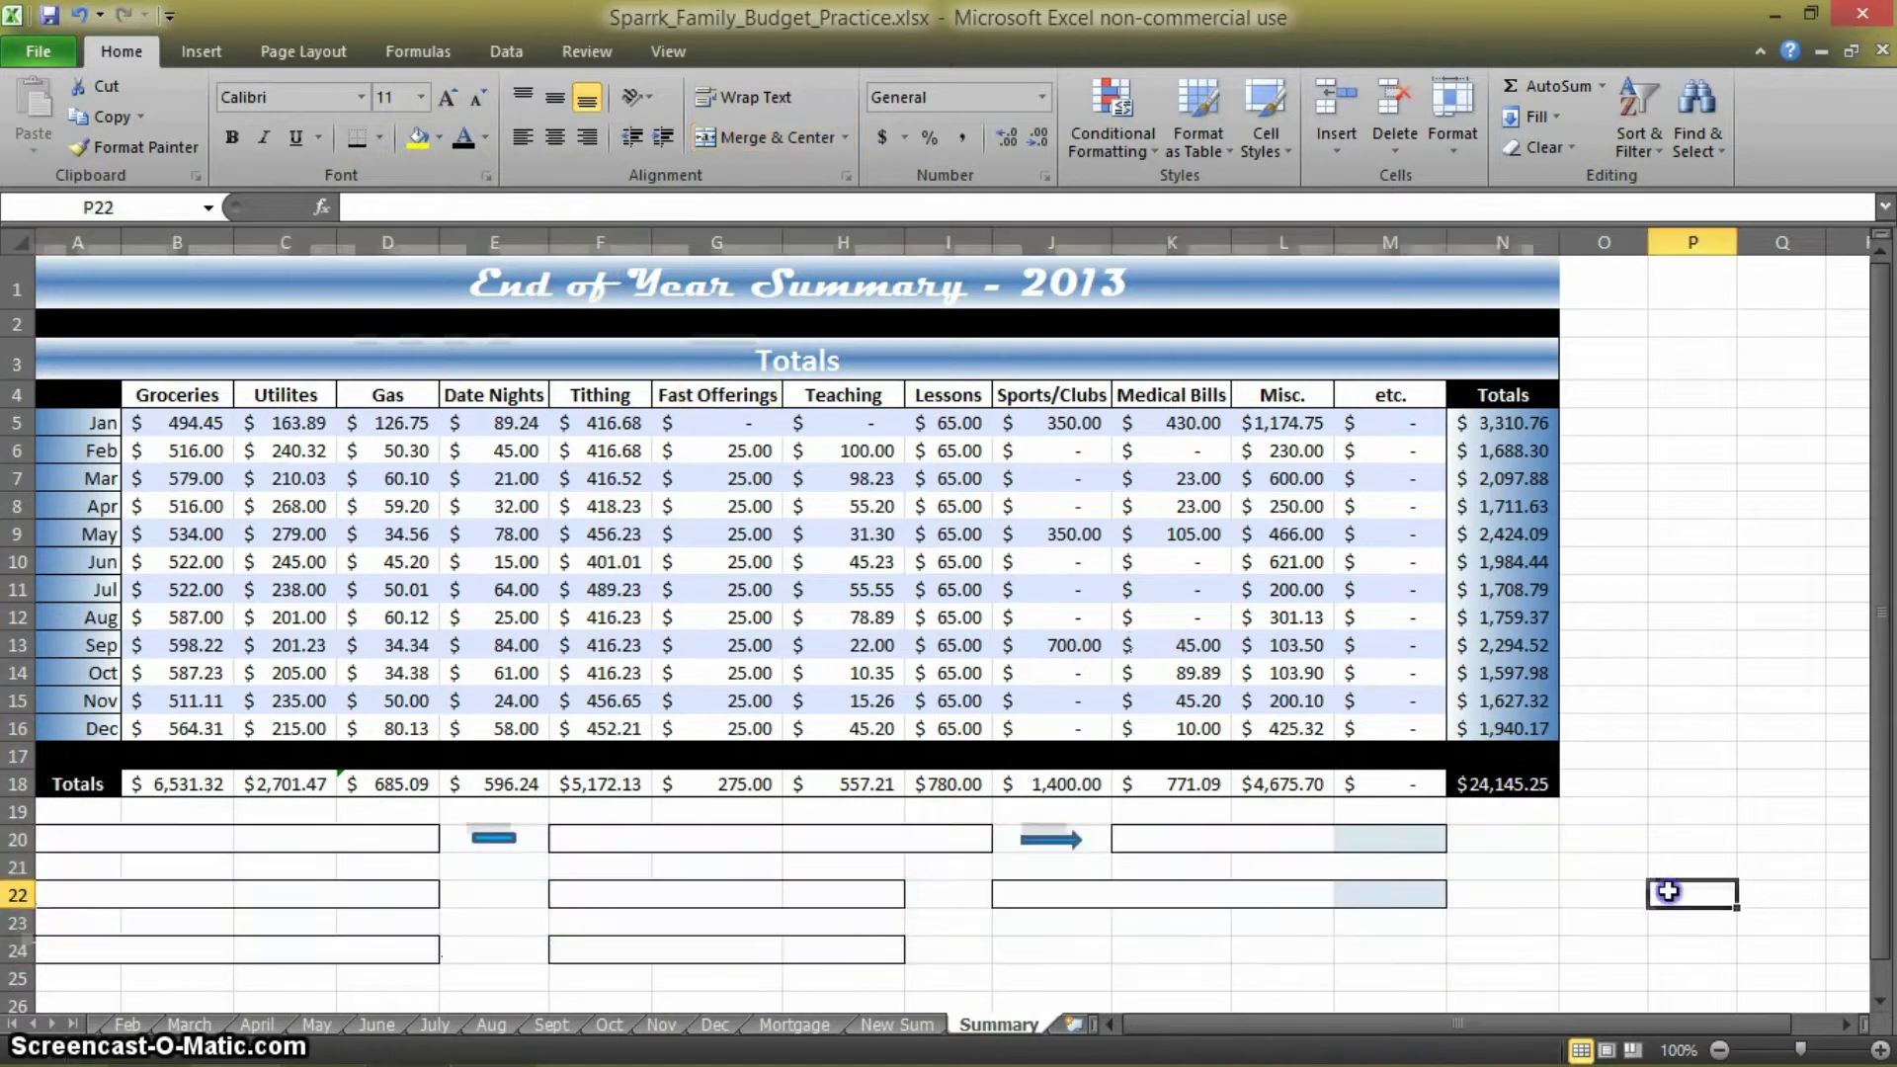
{"action": "left_click", "coordinate": [133, 146]}
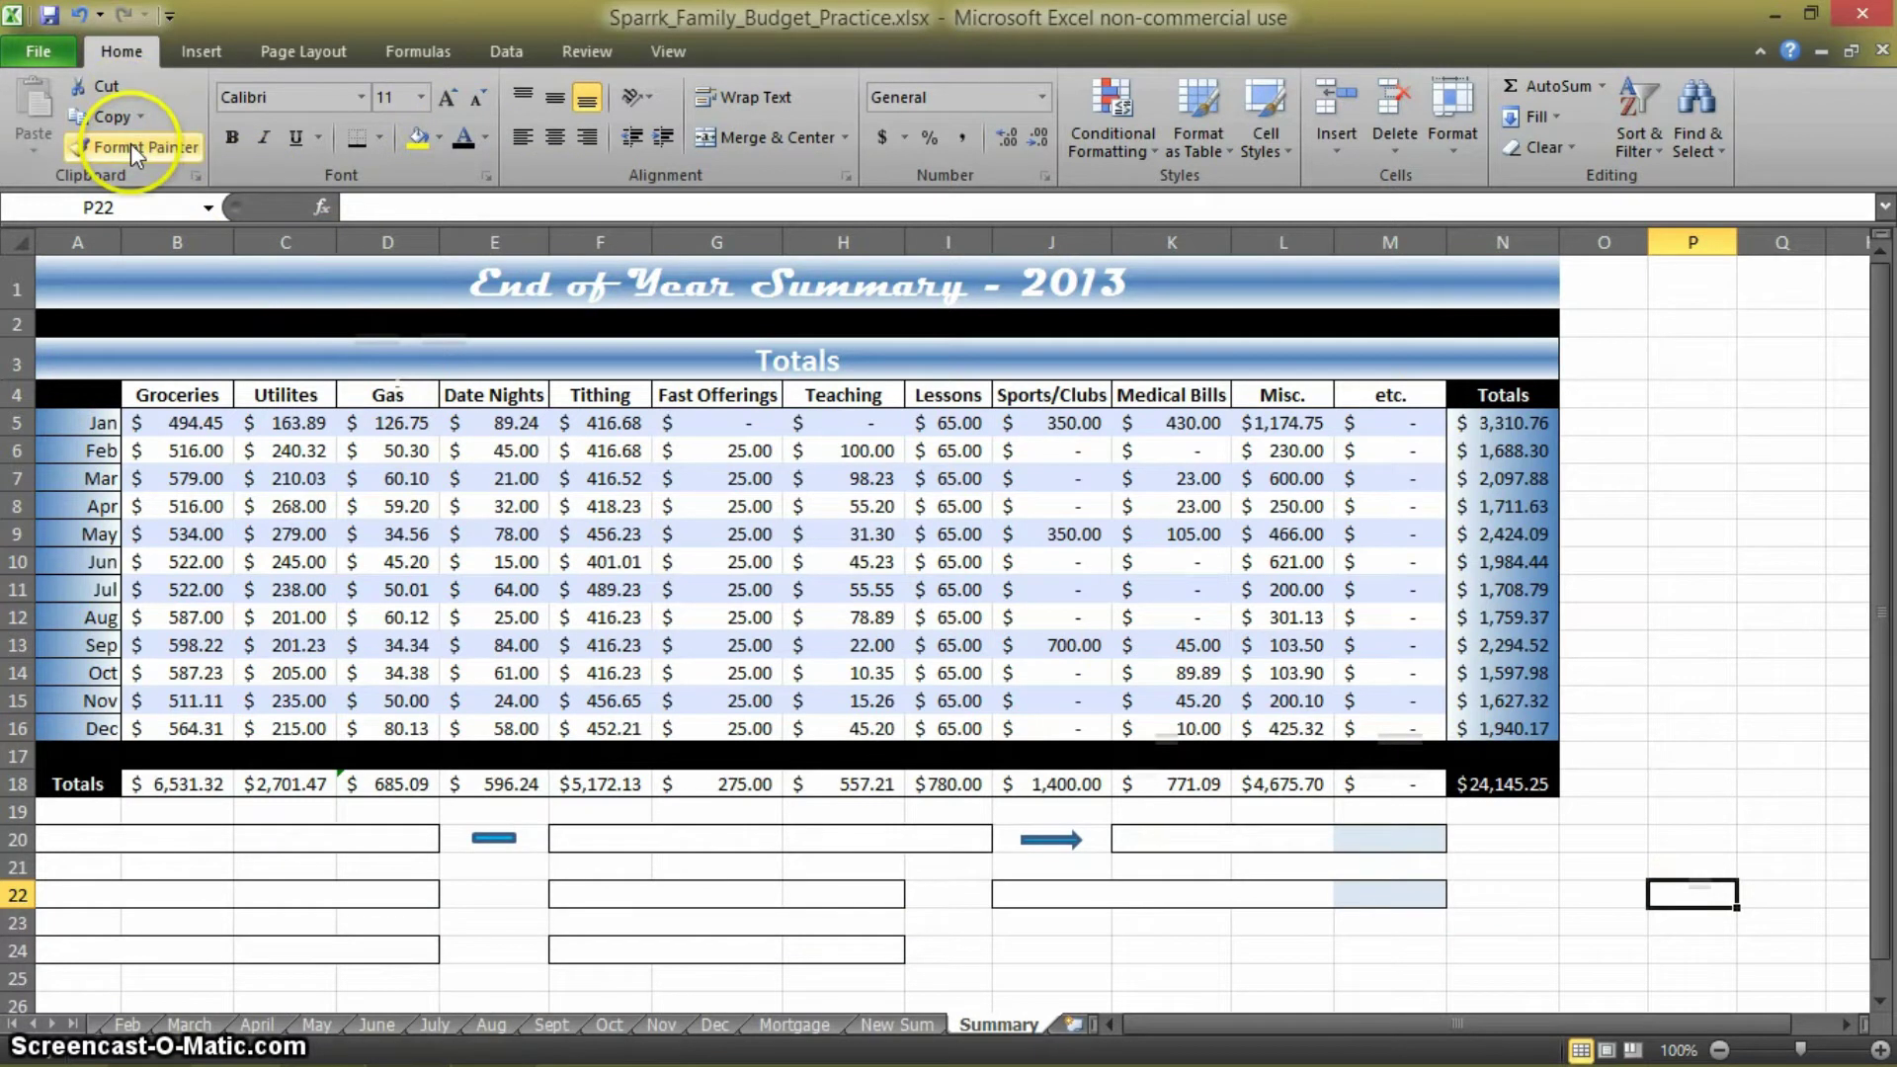
{"action": "left_click_drag", "start_coordinate": [1463, 954], "coordinate": [59, 812]}
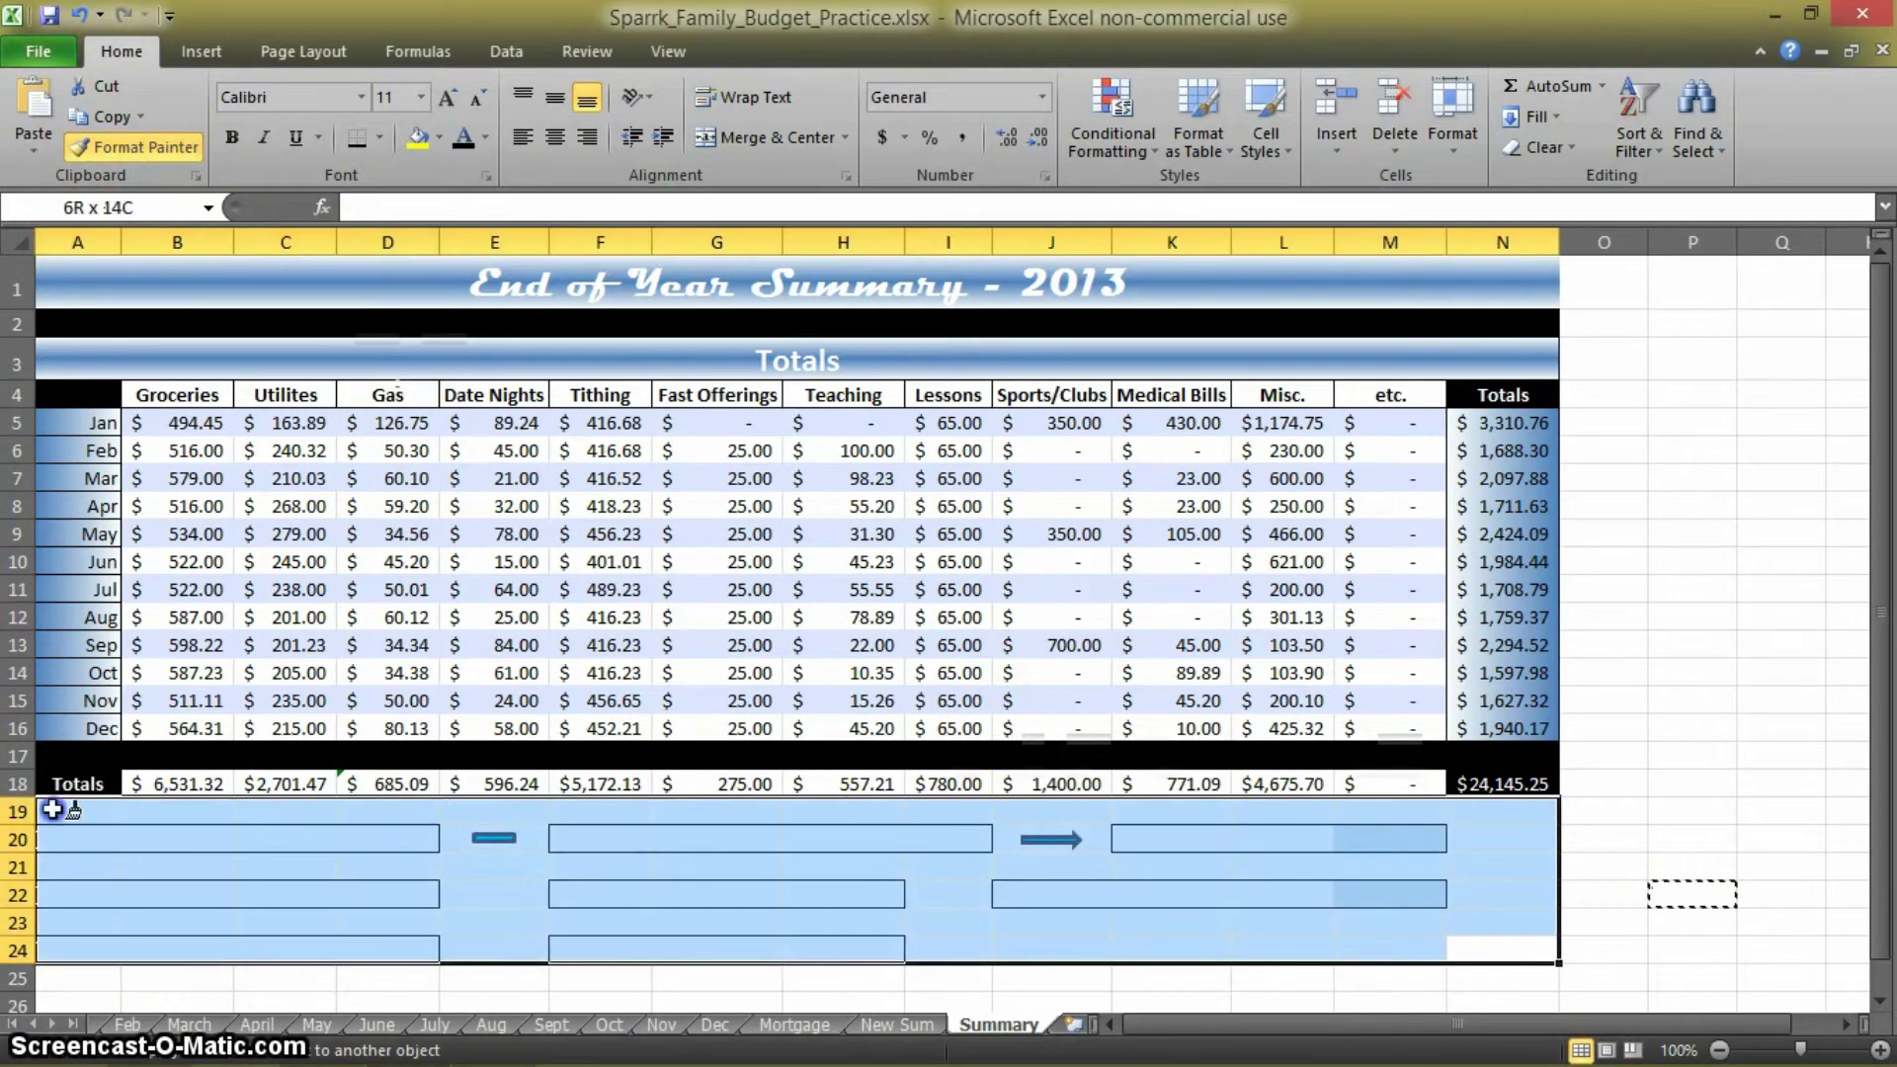
Delete the arrow and minus-sign shapes below the totals table
{"action": "left_click", "coordinate": [1050, 840]}
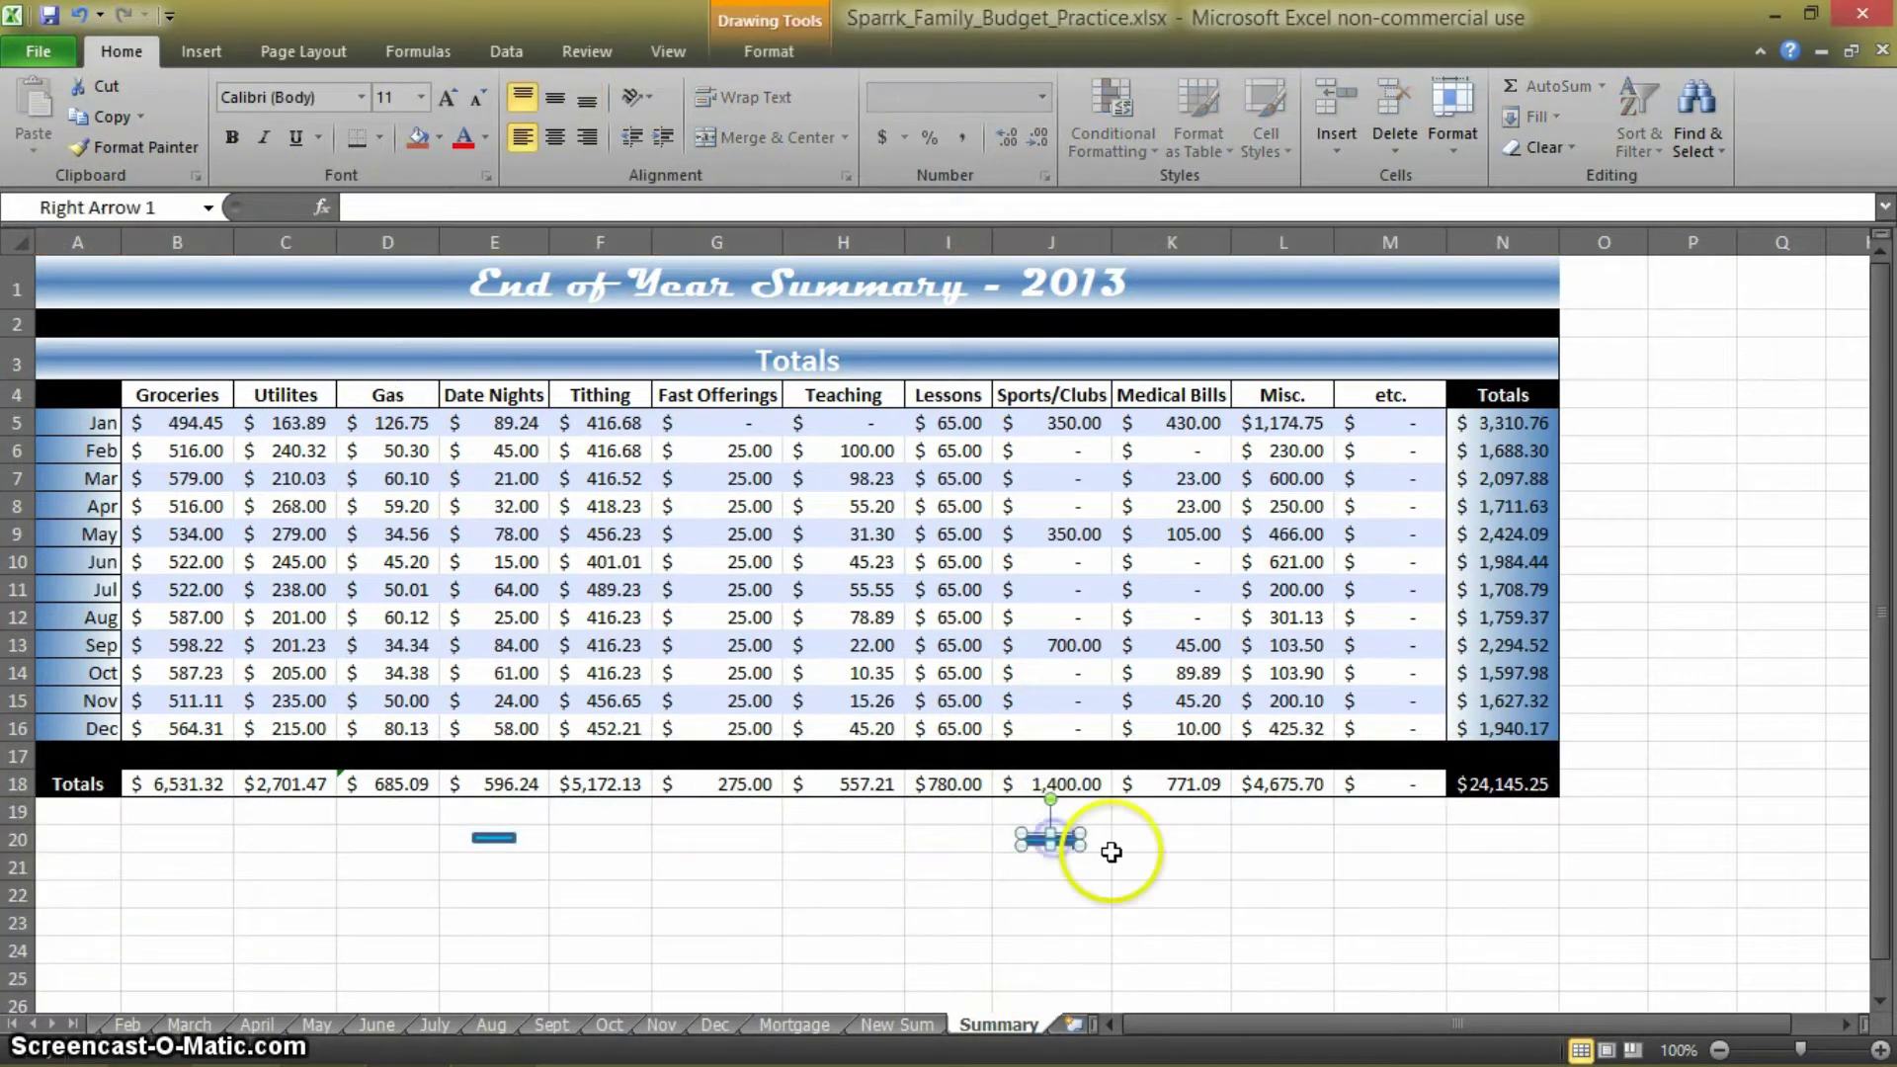
{"action": "key", "text": "Delete"}
{"action": "left_click", "coordinate": [495, 838]}
{"action": "key", "text": "Delete"}
{"action": "left_click", "coordinate": [860, 896]}
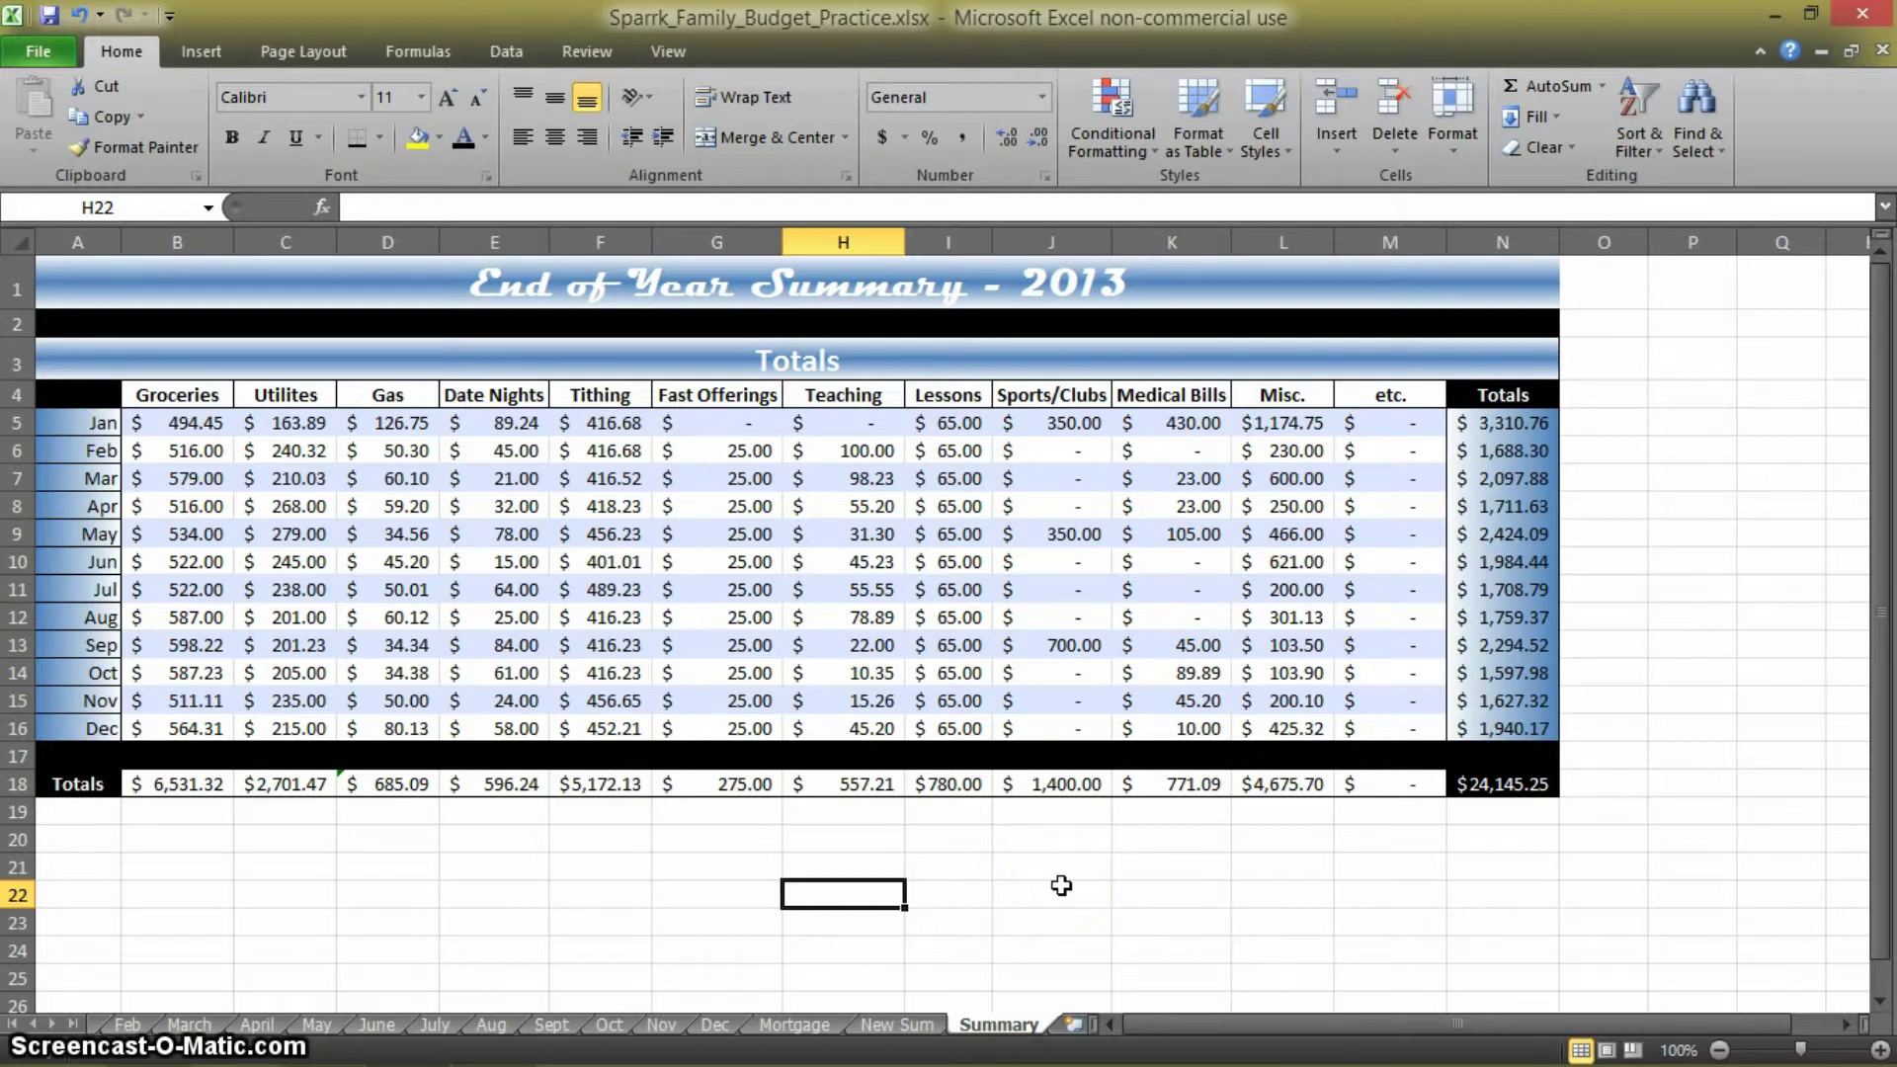
{"action": "left_click", "coordinate": [794, 863]}
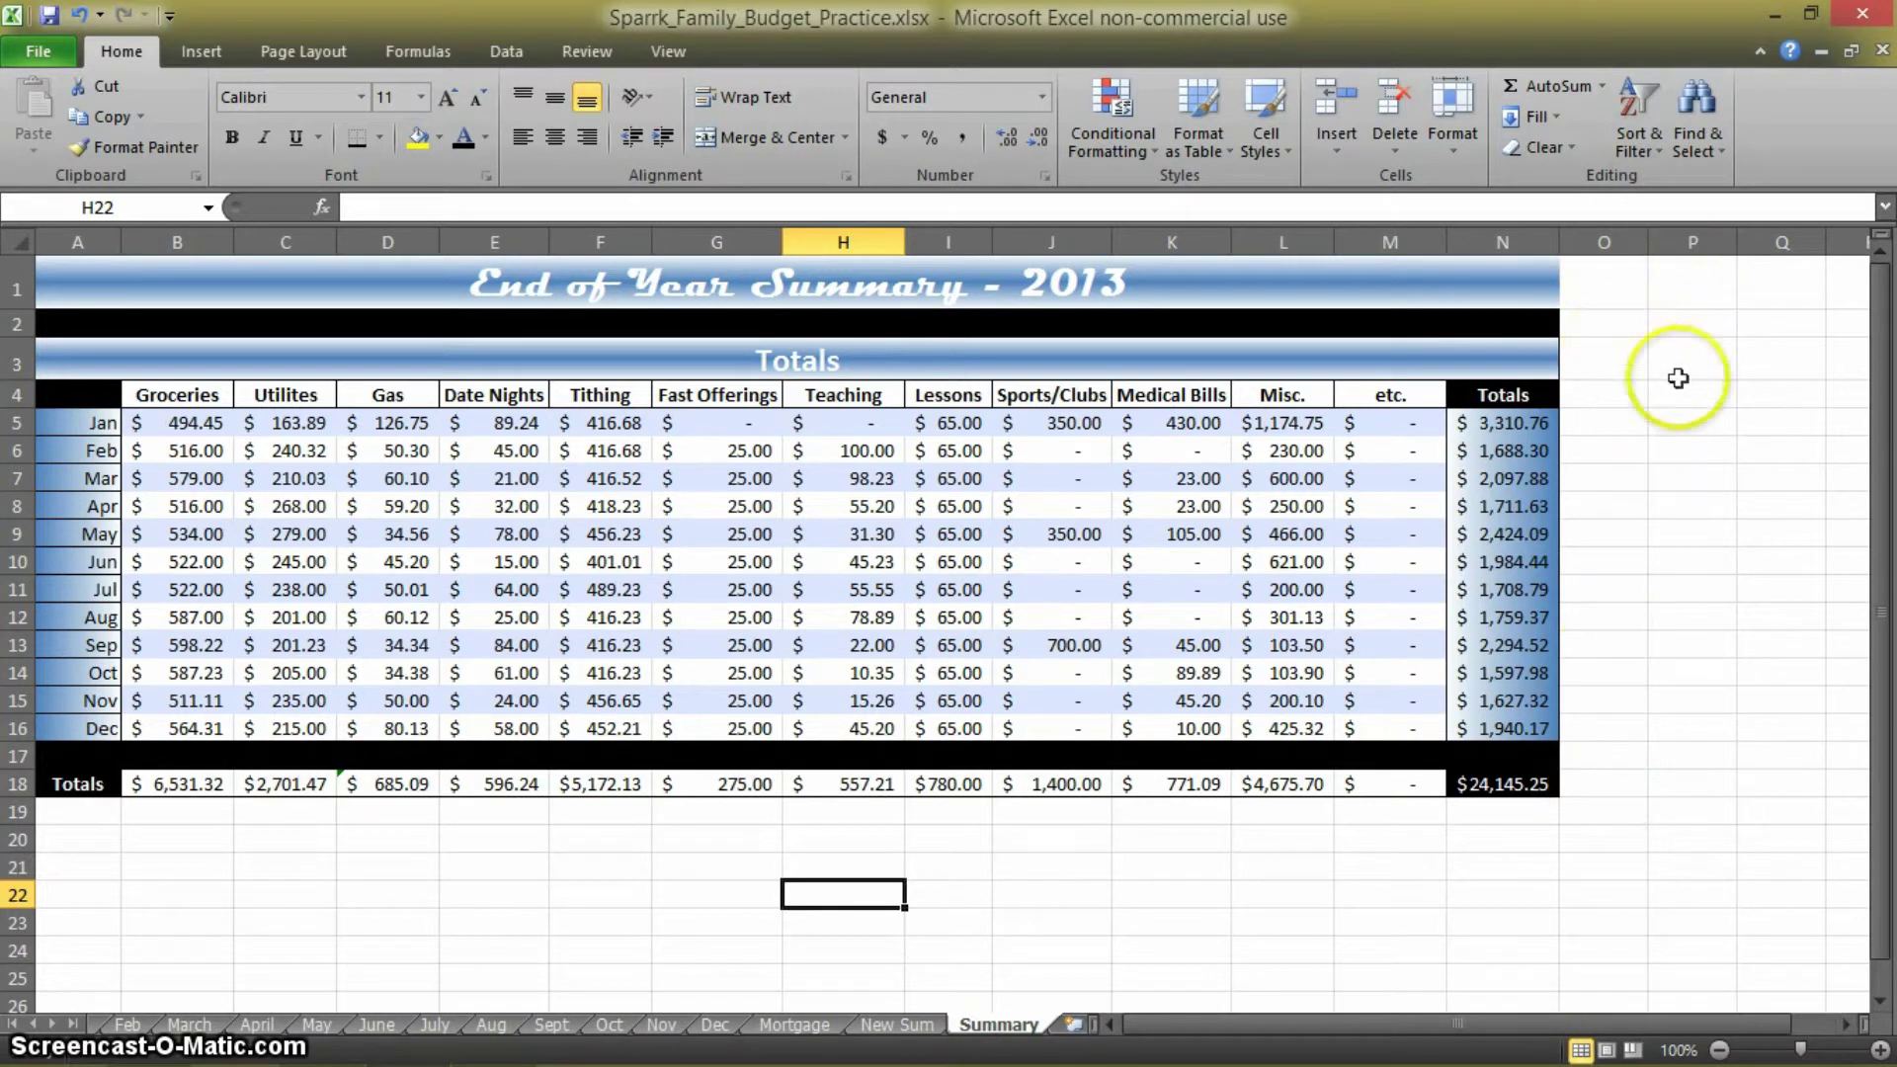
Extend the merged title, black divider and Totals banners in rows 1 to 3 across through column P
{"action": "left_click_drag", "start_coordinate": [1546, 286], "coordinate": [1707, 286]}
{"action": "left_click", "coordinate": [743, 138]}
{"action": "left_click", "coordinate": [1621, 563]}
{"action": "left_click_drag", "start_coordinate": [1560, 333], "coordinate": [1686, 320]}
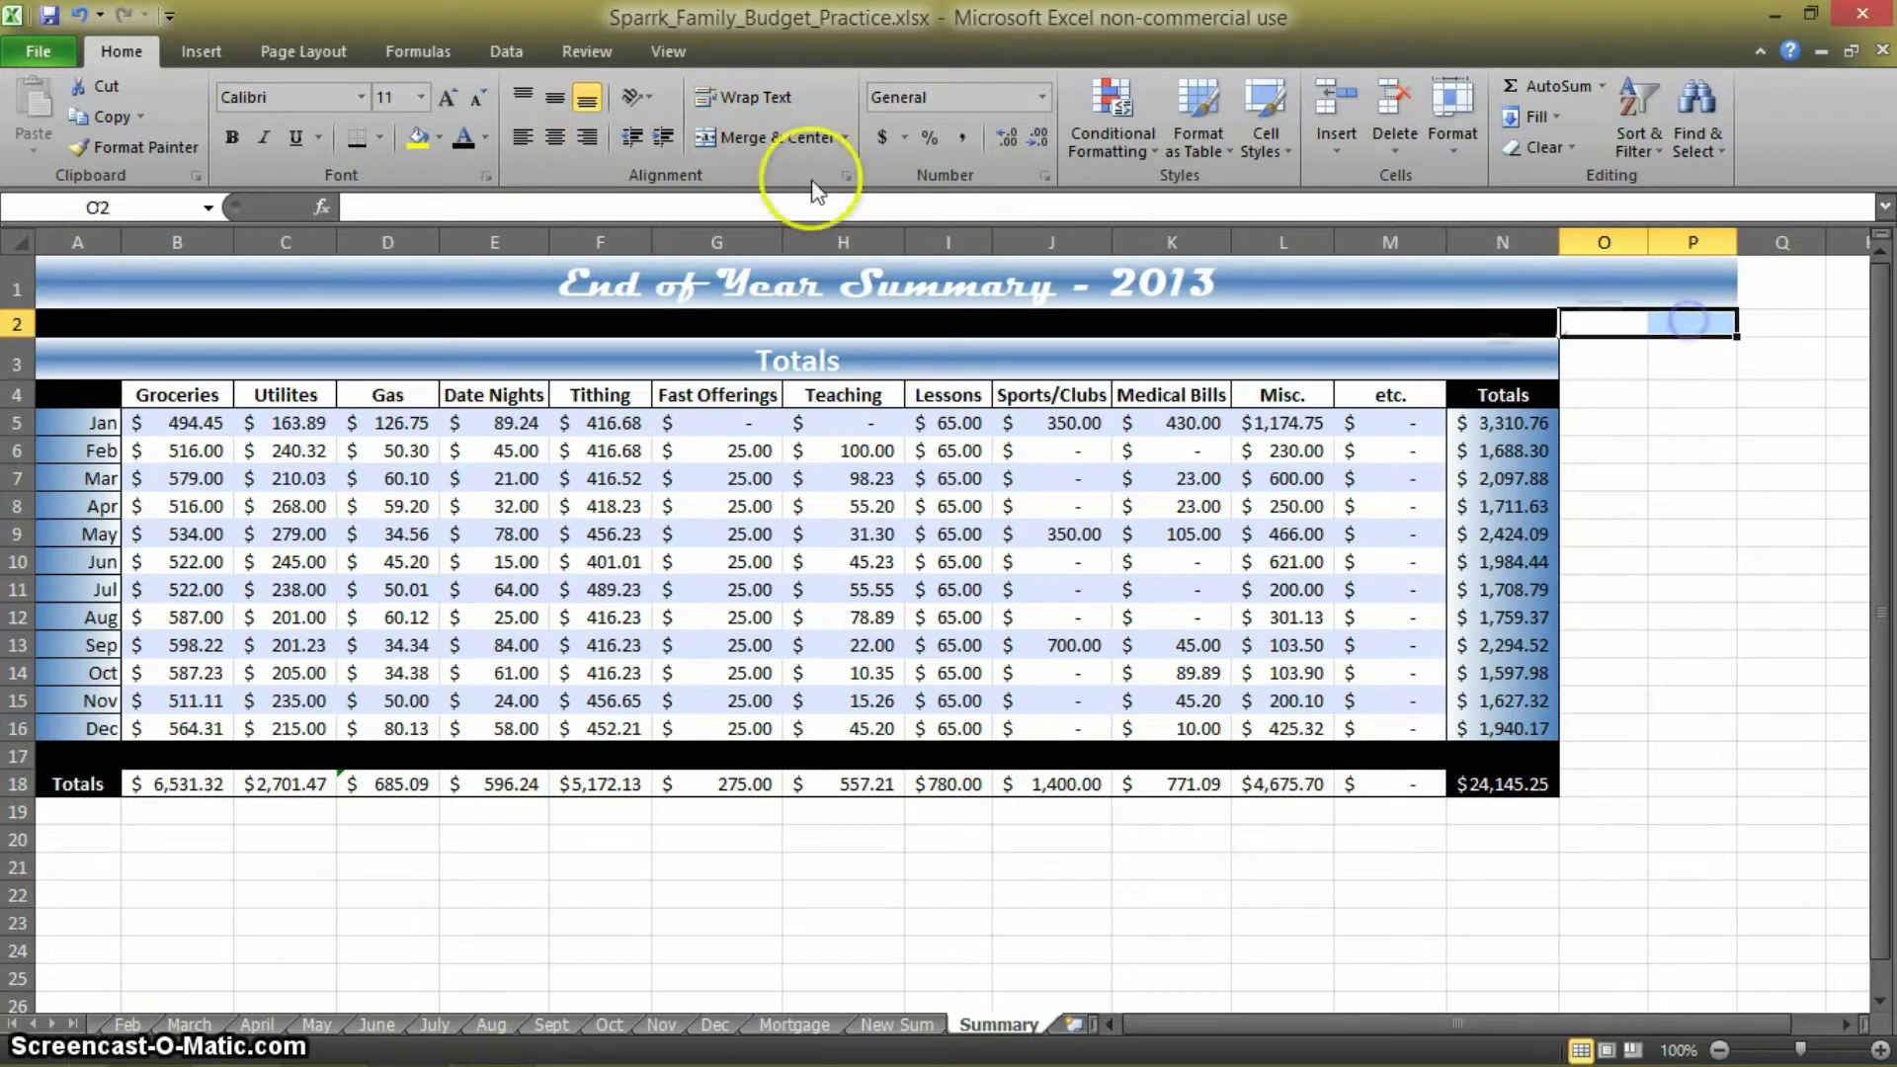
{"action": "left_click", "coordinate": [775, 139]}
{"action": "left_click_drag", "start_coordinate": [1512, 321], "coordinate": [1685, 369]}
{"action": "left_click", "coordinate": [743, 137]}
{"action": "left_click", "coordinate": [1670, 423]}
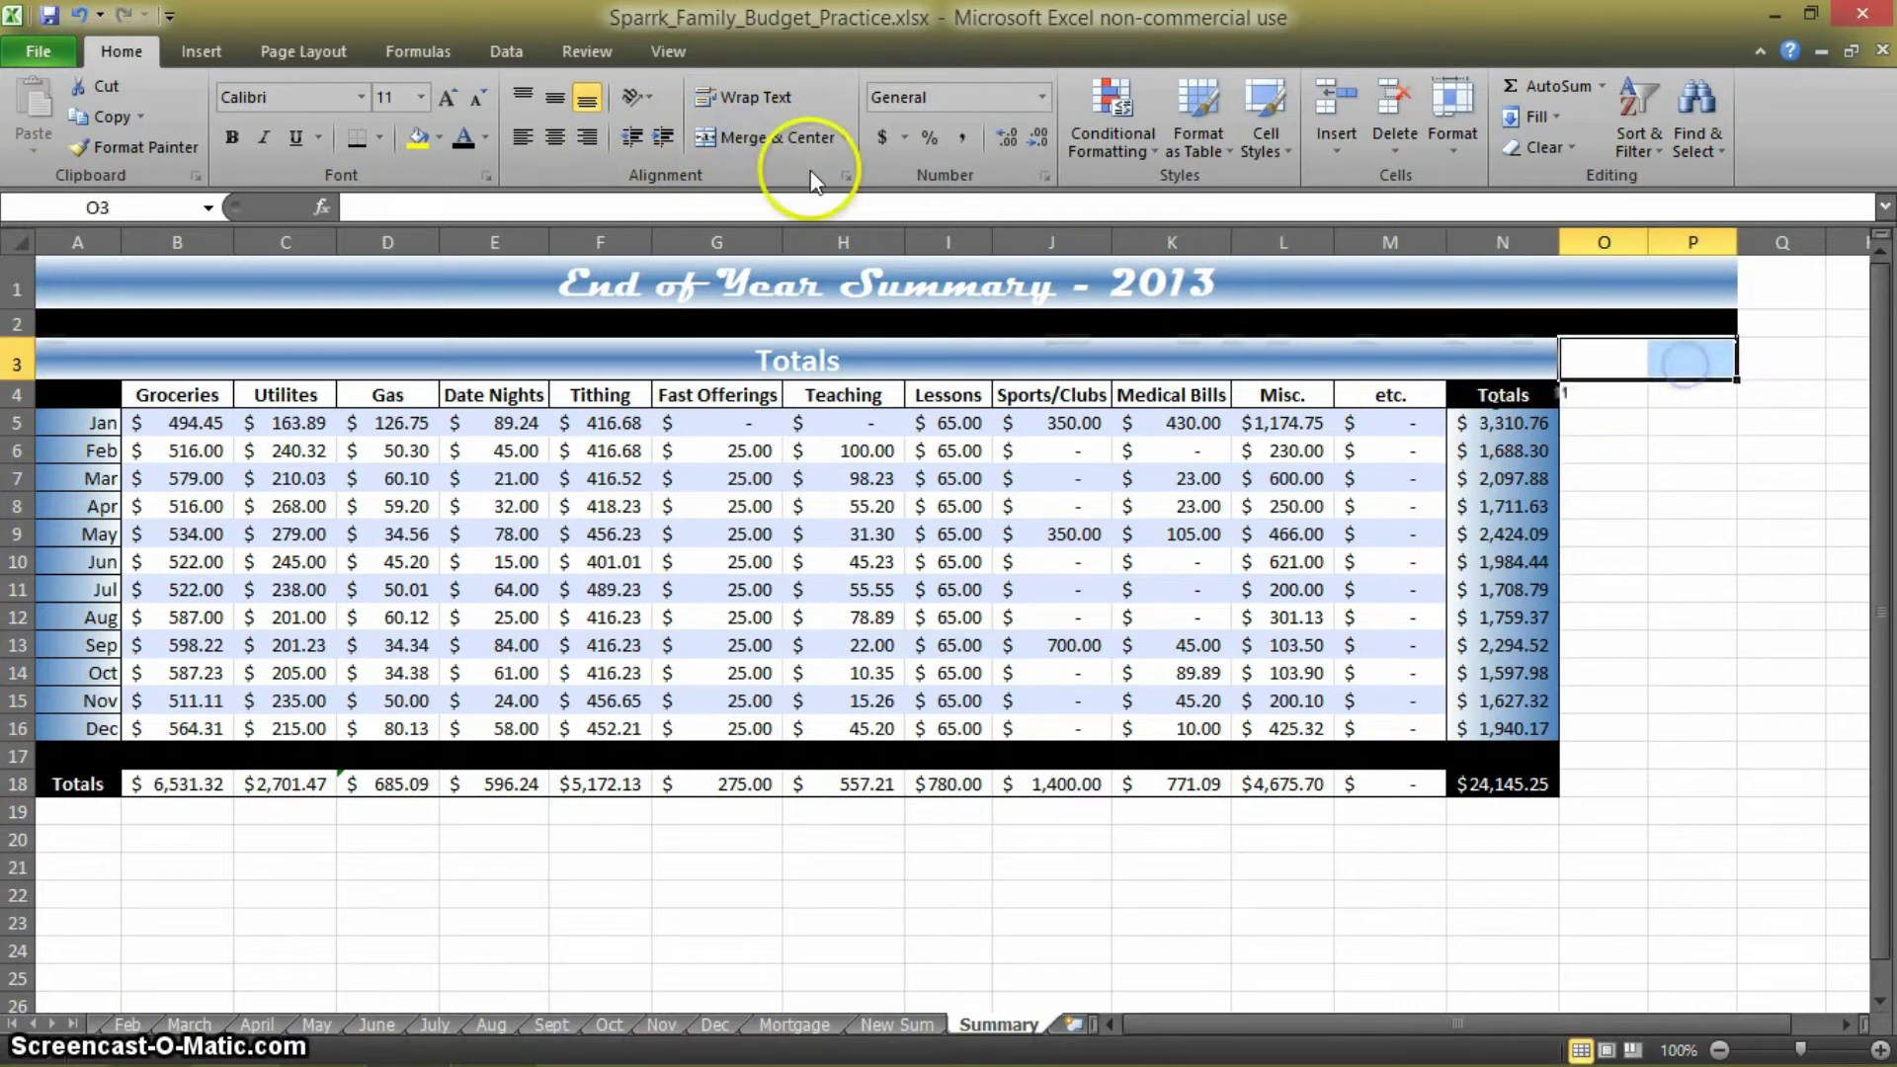
{"action": "left_click_drag", "start_coordinate": [1529, 347], "coordinate": [1720, 348]}
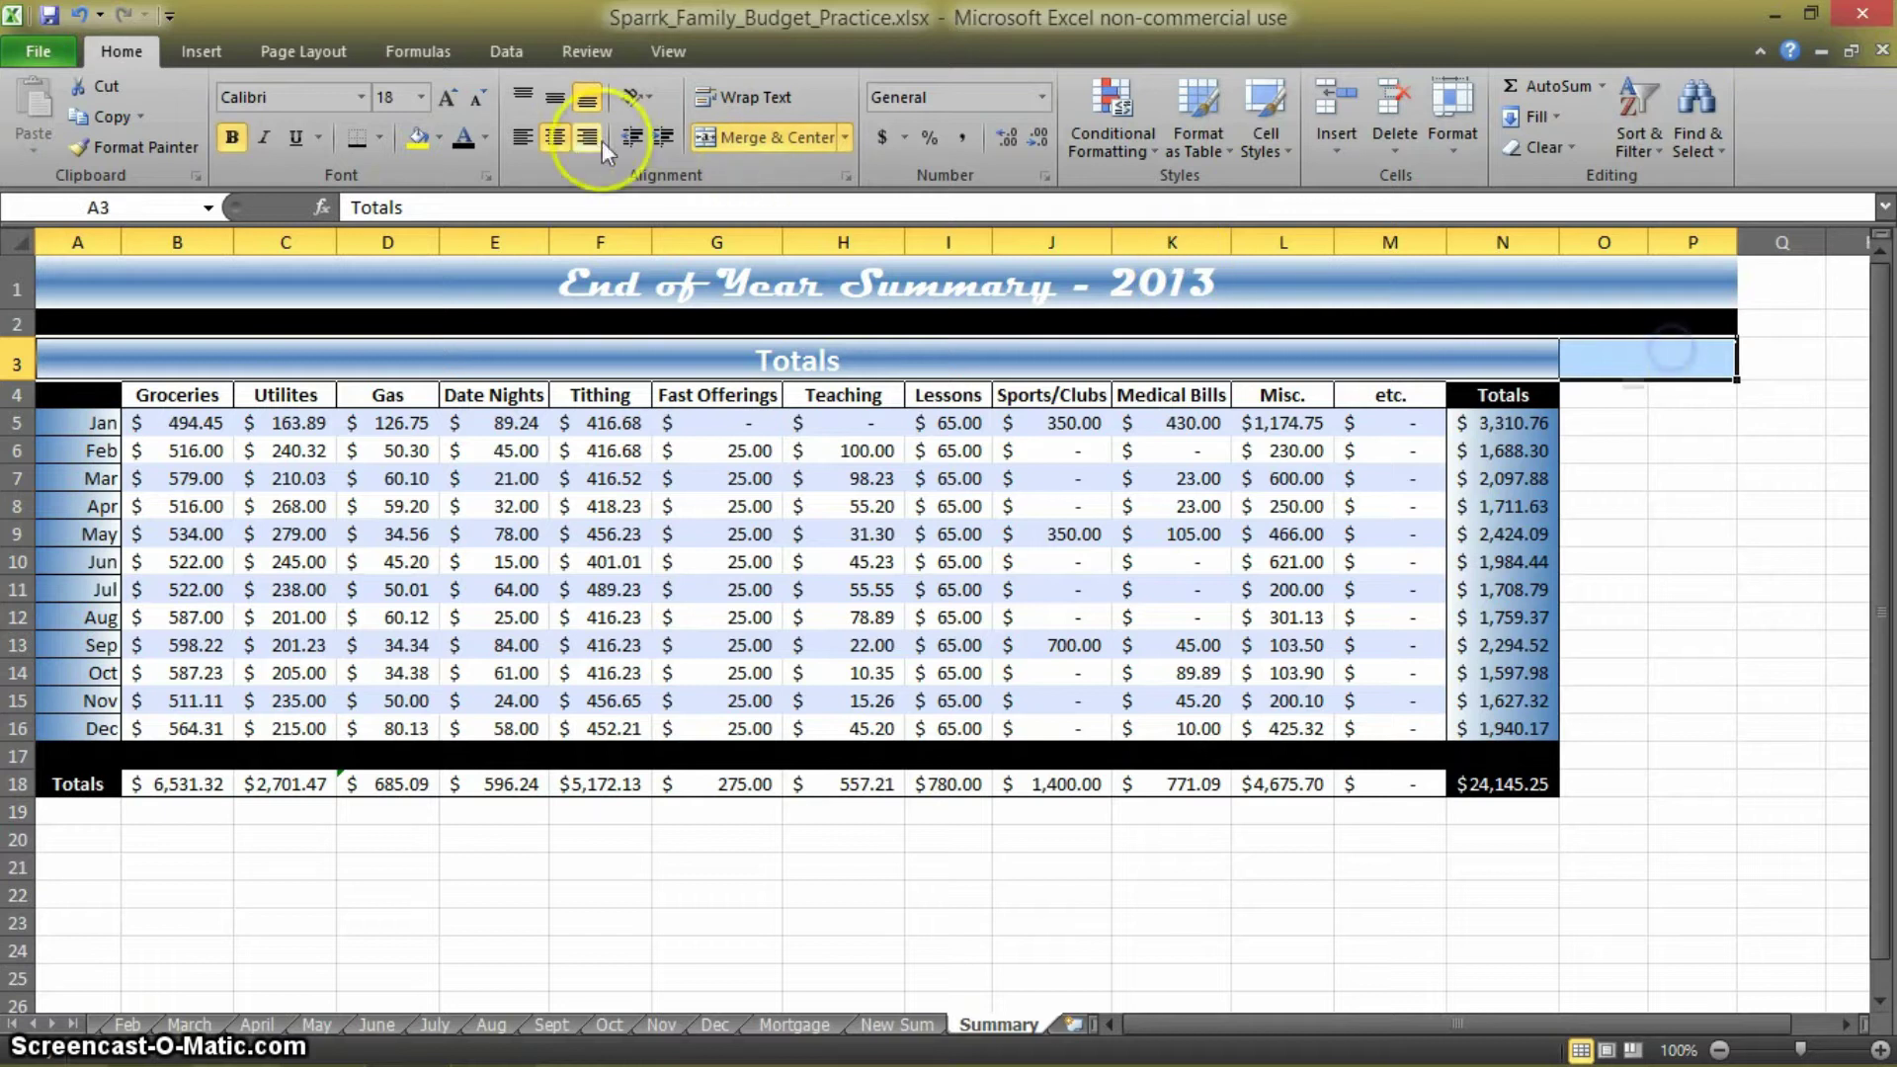
{"action": "left_click", "coordinate": [743, 137]}
{"action": "left_click", "coordinate": [1745, 595]}
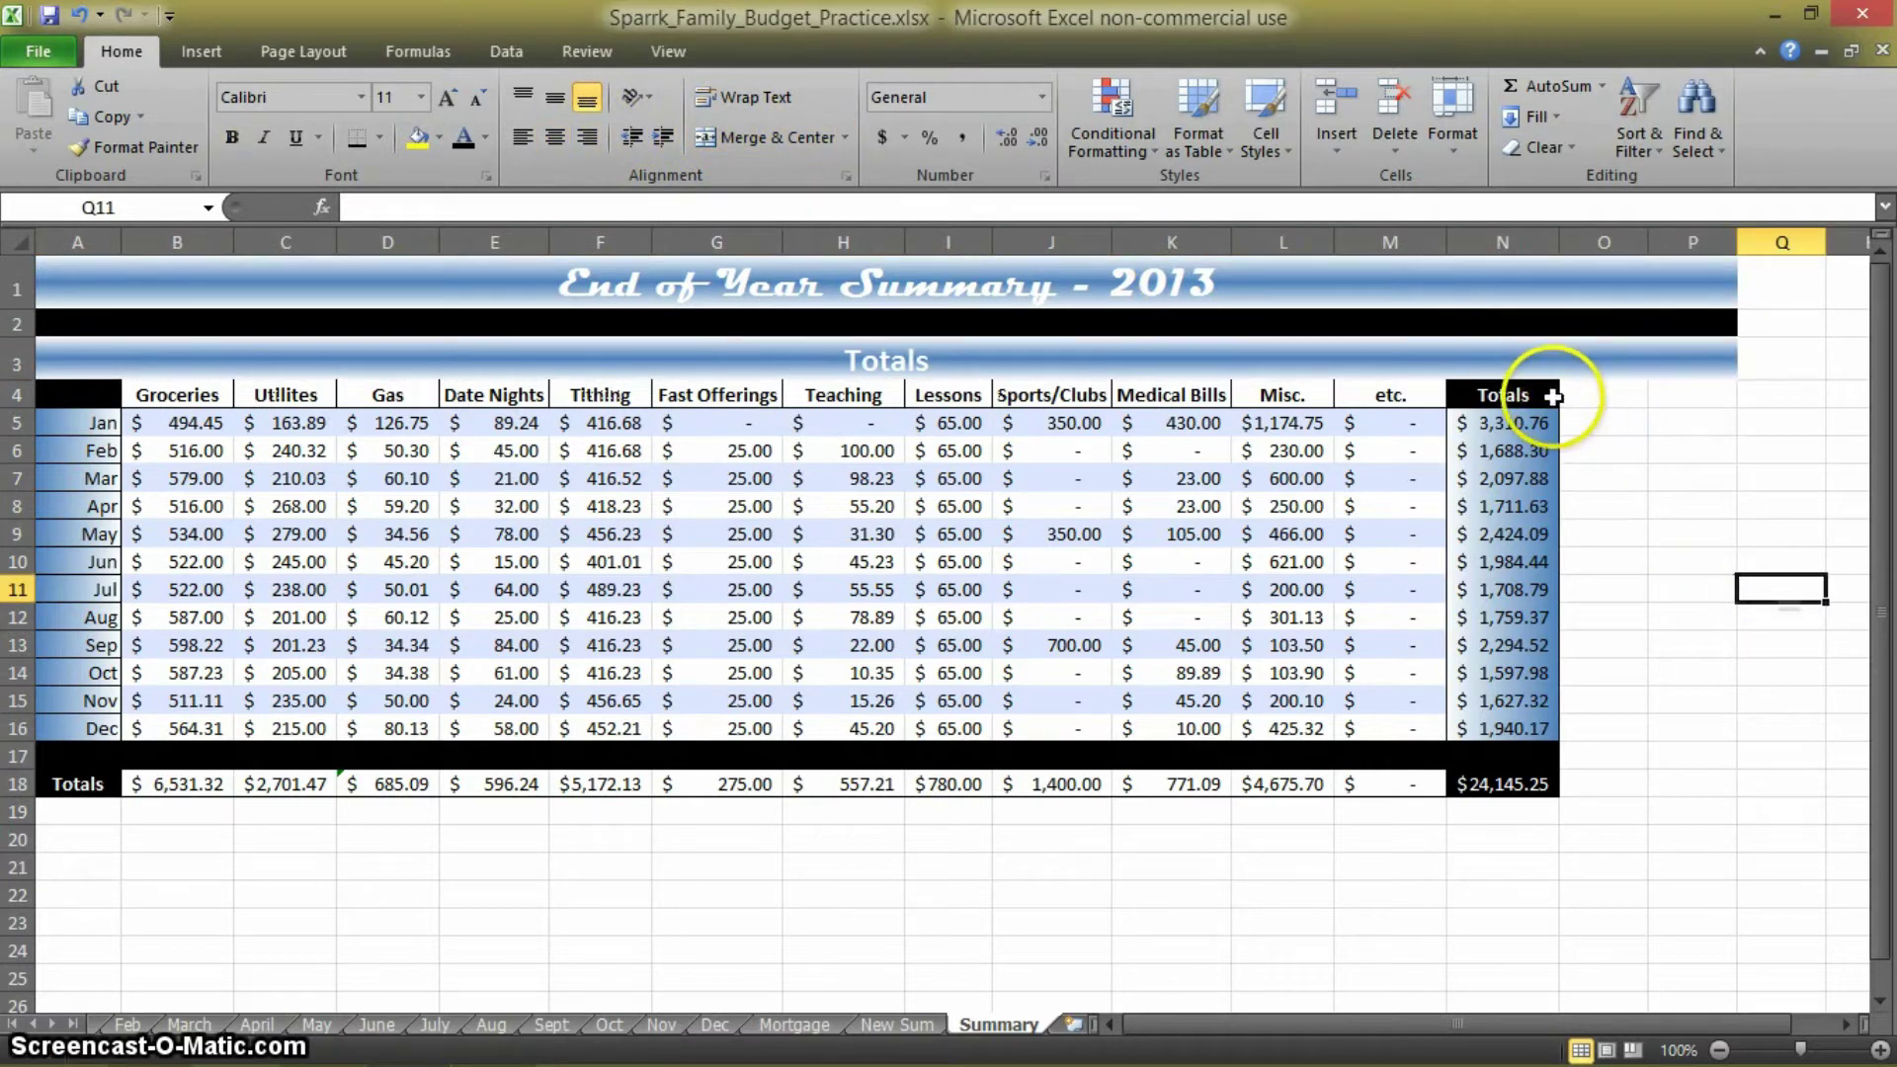
Copy the formatting of the Totals column, N4:N18, onto columns O and P with Format Painter
{"action": "left_click", "coordinate": [1553, 396]}
{"action": "left_click", "coordinate": [1601, 583]}
{"action": "left_click_drag", "start_coordinate": [1547, 395], "coordinate": [1538, 784]}
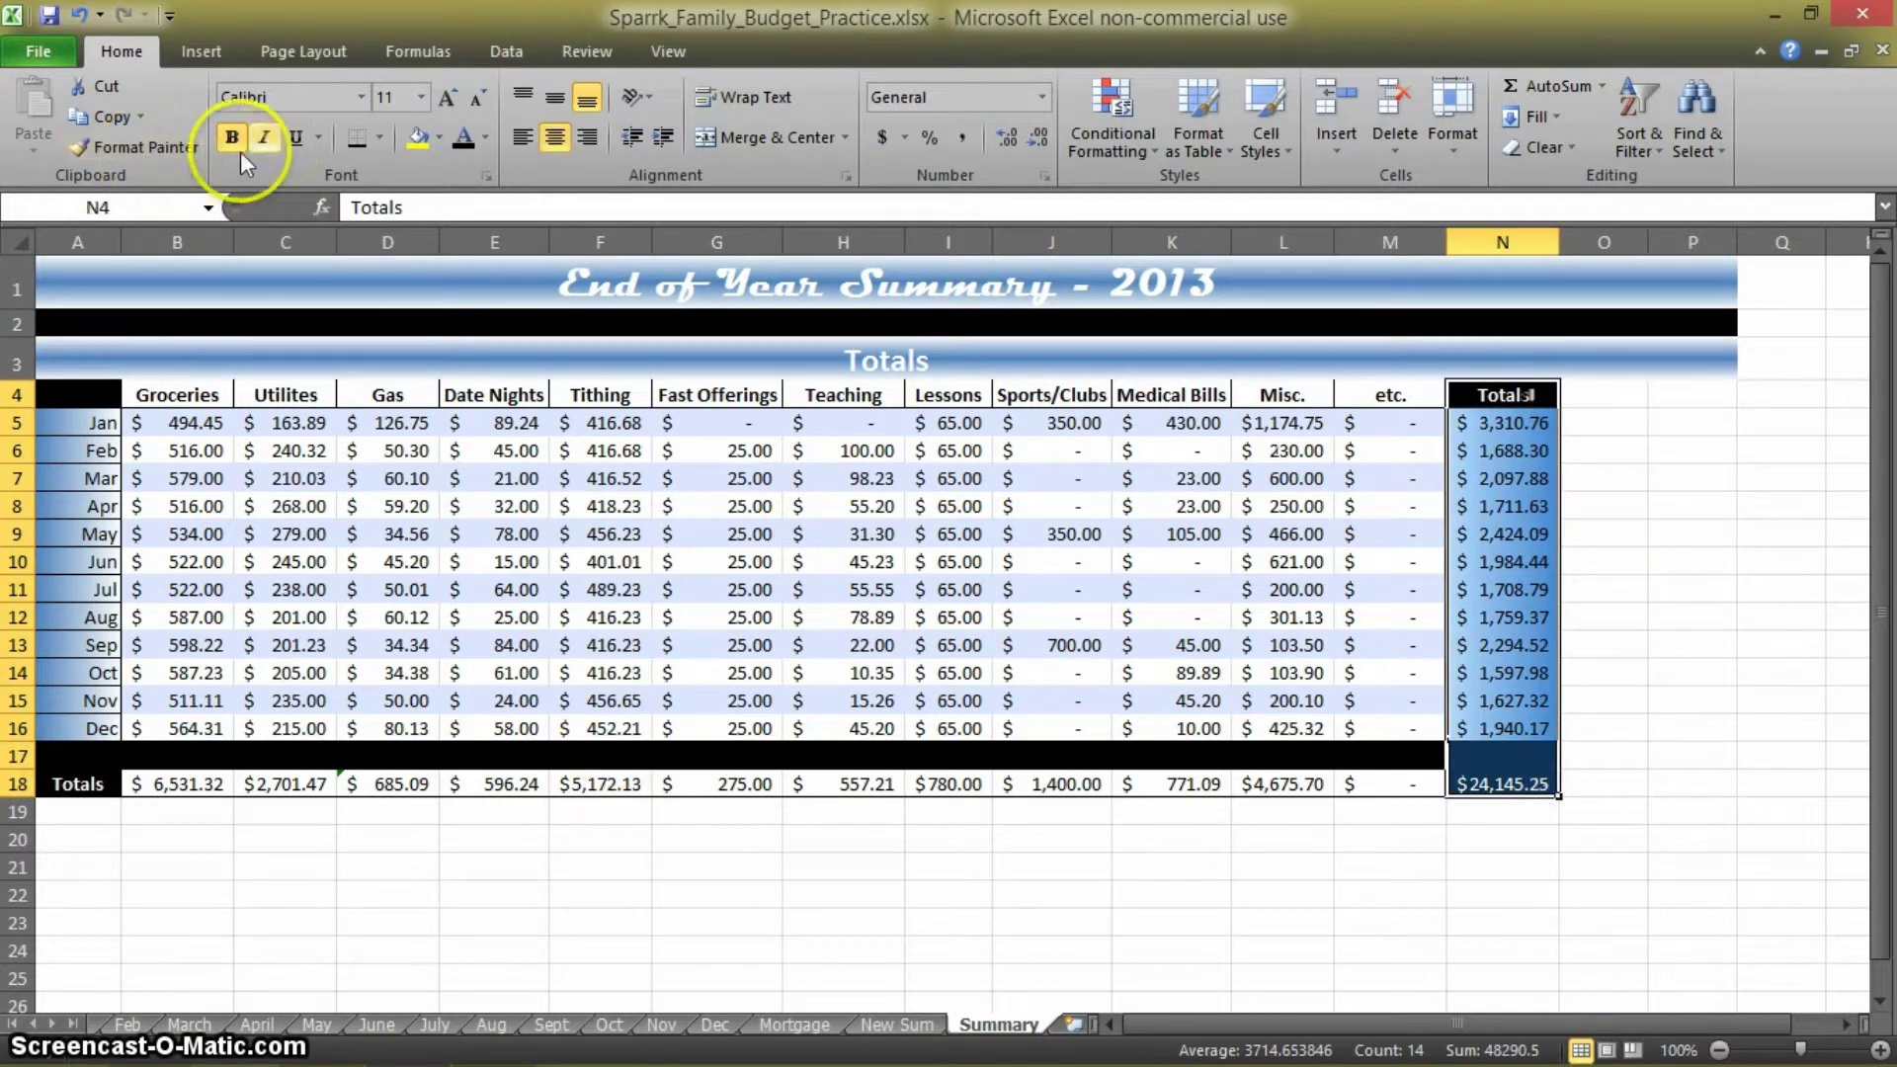
{"action": "left_click", "coordinate": [149, 147]}
{"action": "mouse_move", "coordinate": [1642, 394]}
{"action": "left_mouse_down"}
{"action": "mouse_move", "coordinate": [1592, 402]}
{"action": "mouse_move", "coordinate": [1684, 790]}
{"action": "left_mouse_up"}
{"action": "left_click", "coordinate": [1613, 869]}
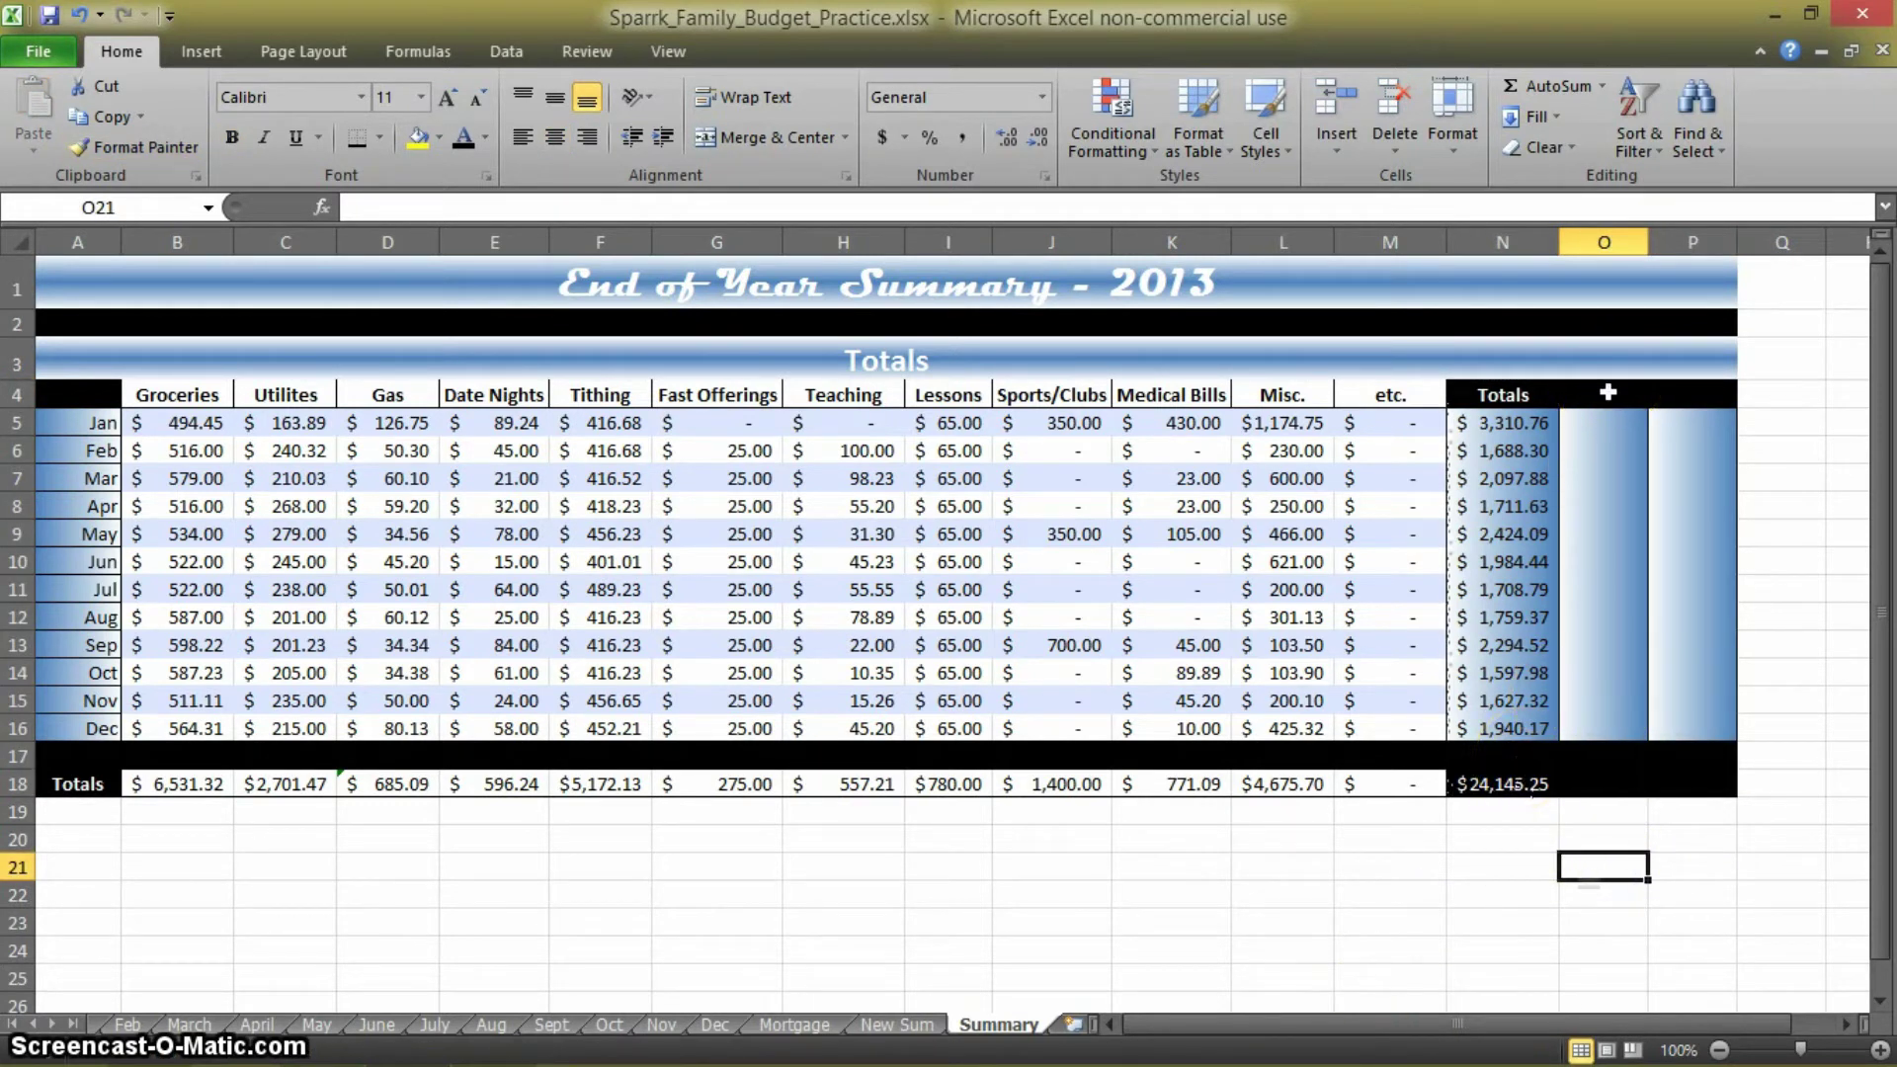
Enter the column headings Expenses, Income and Bank (End) in cells N4, O4 and P4
{"action": "left_click", "coordinate": [1502, 397]}
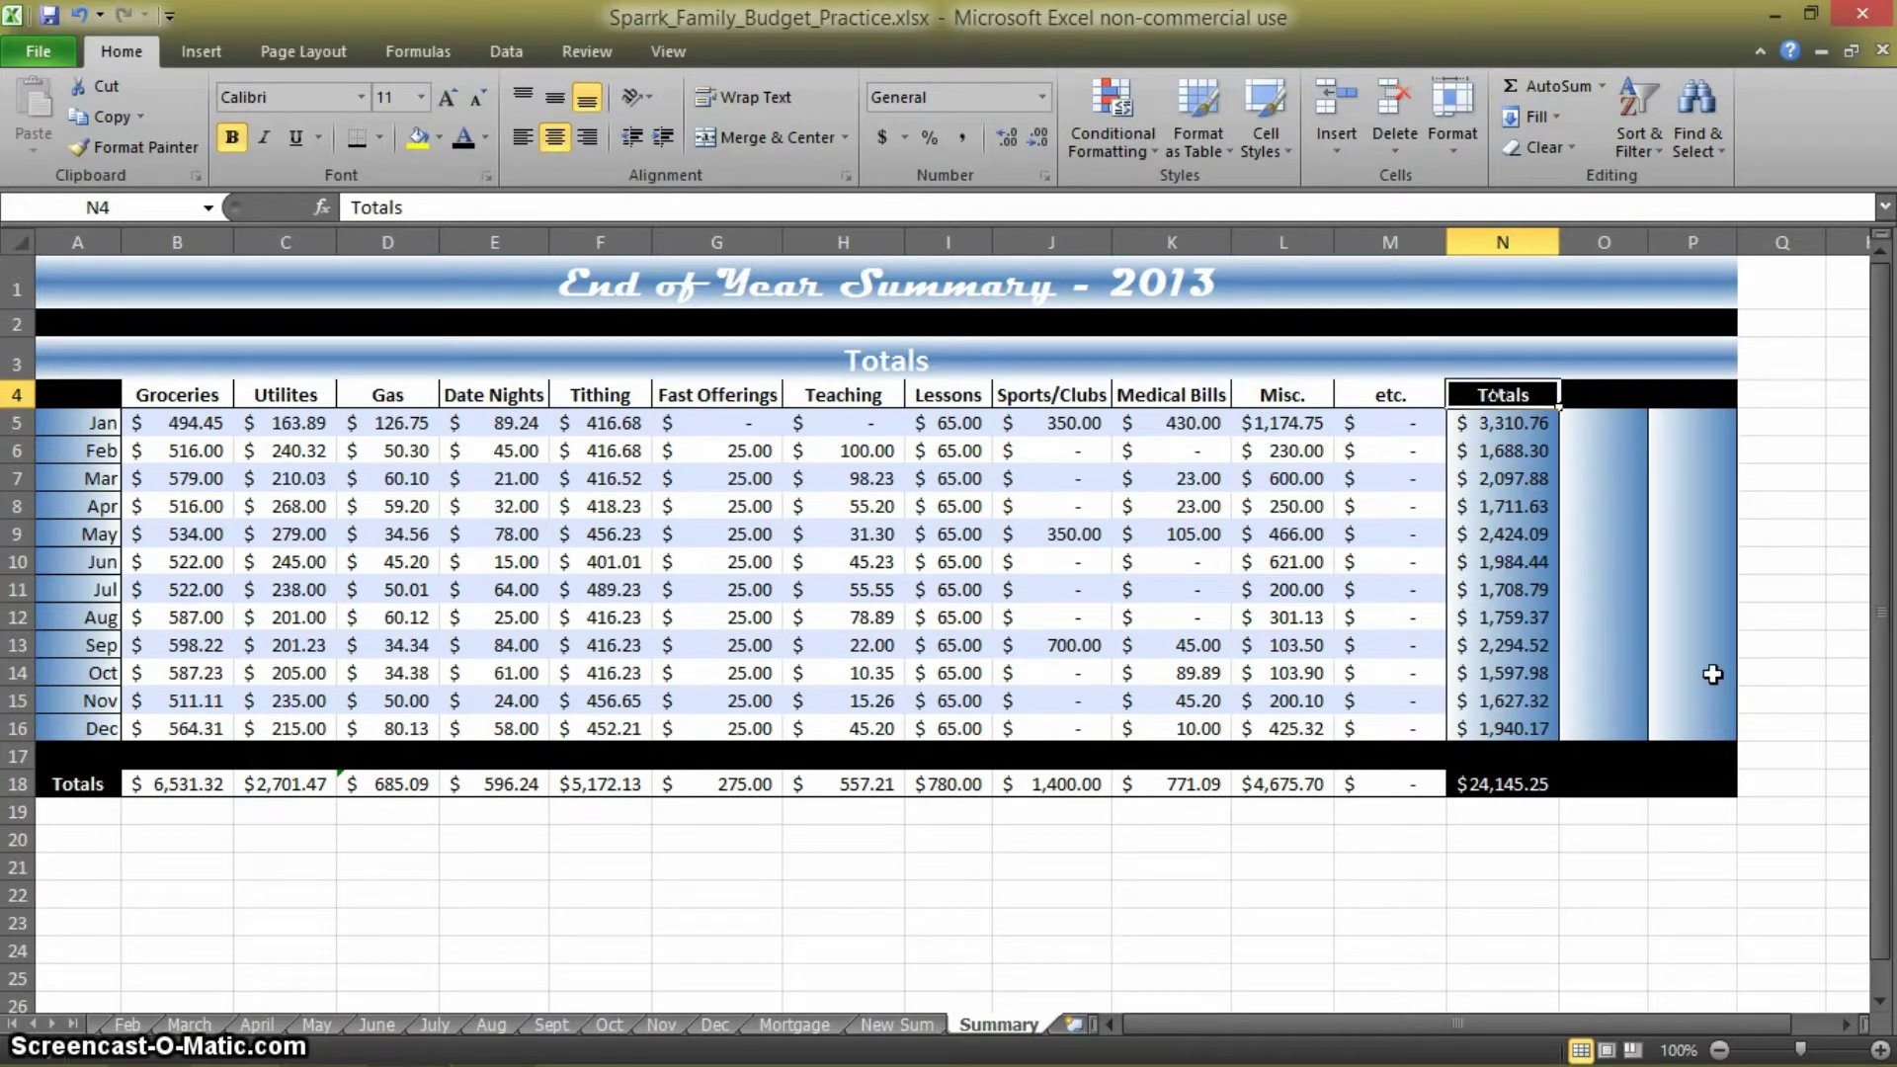
{"action": "type", "text": "Expenses"}
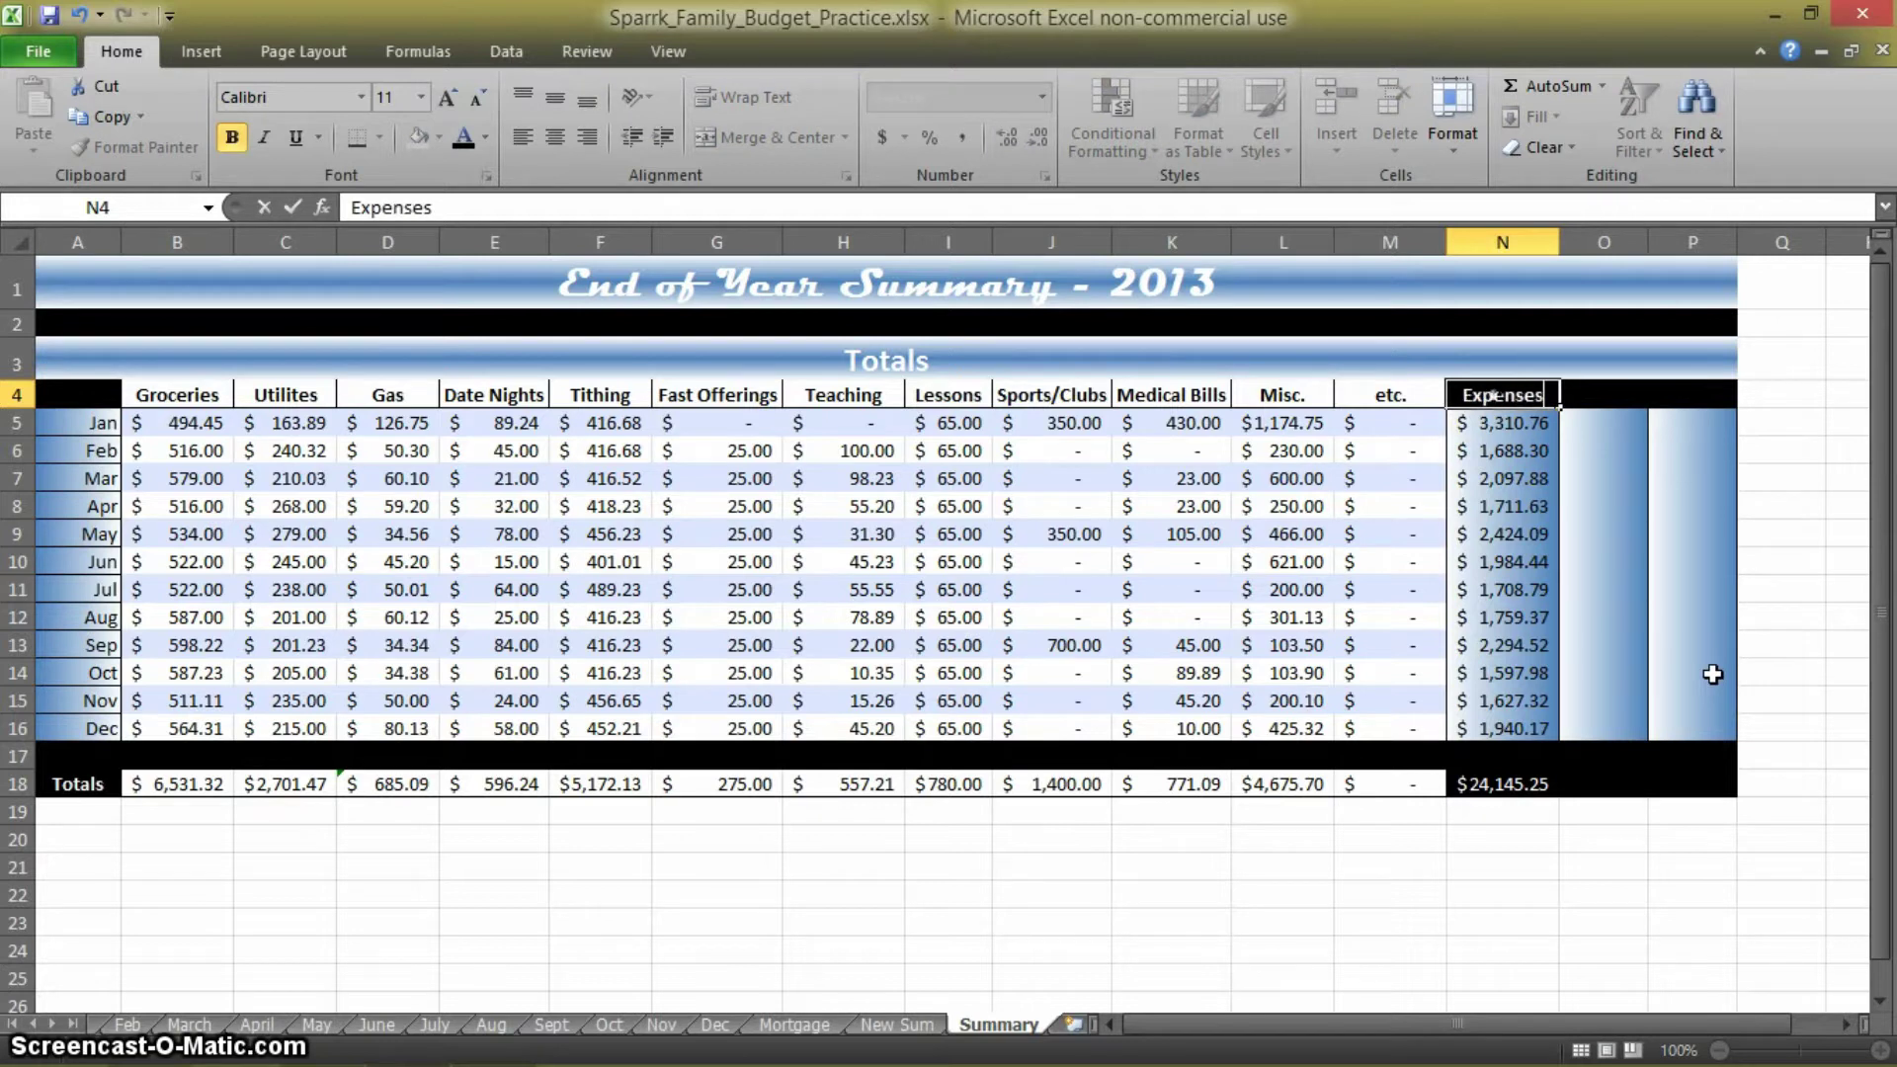
{"action": "key", "text": "Tab"}
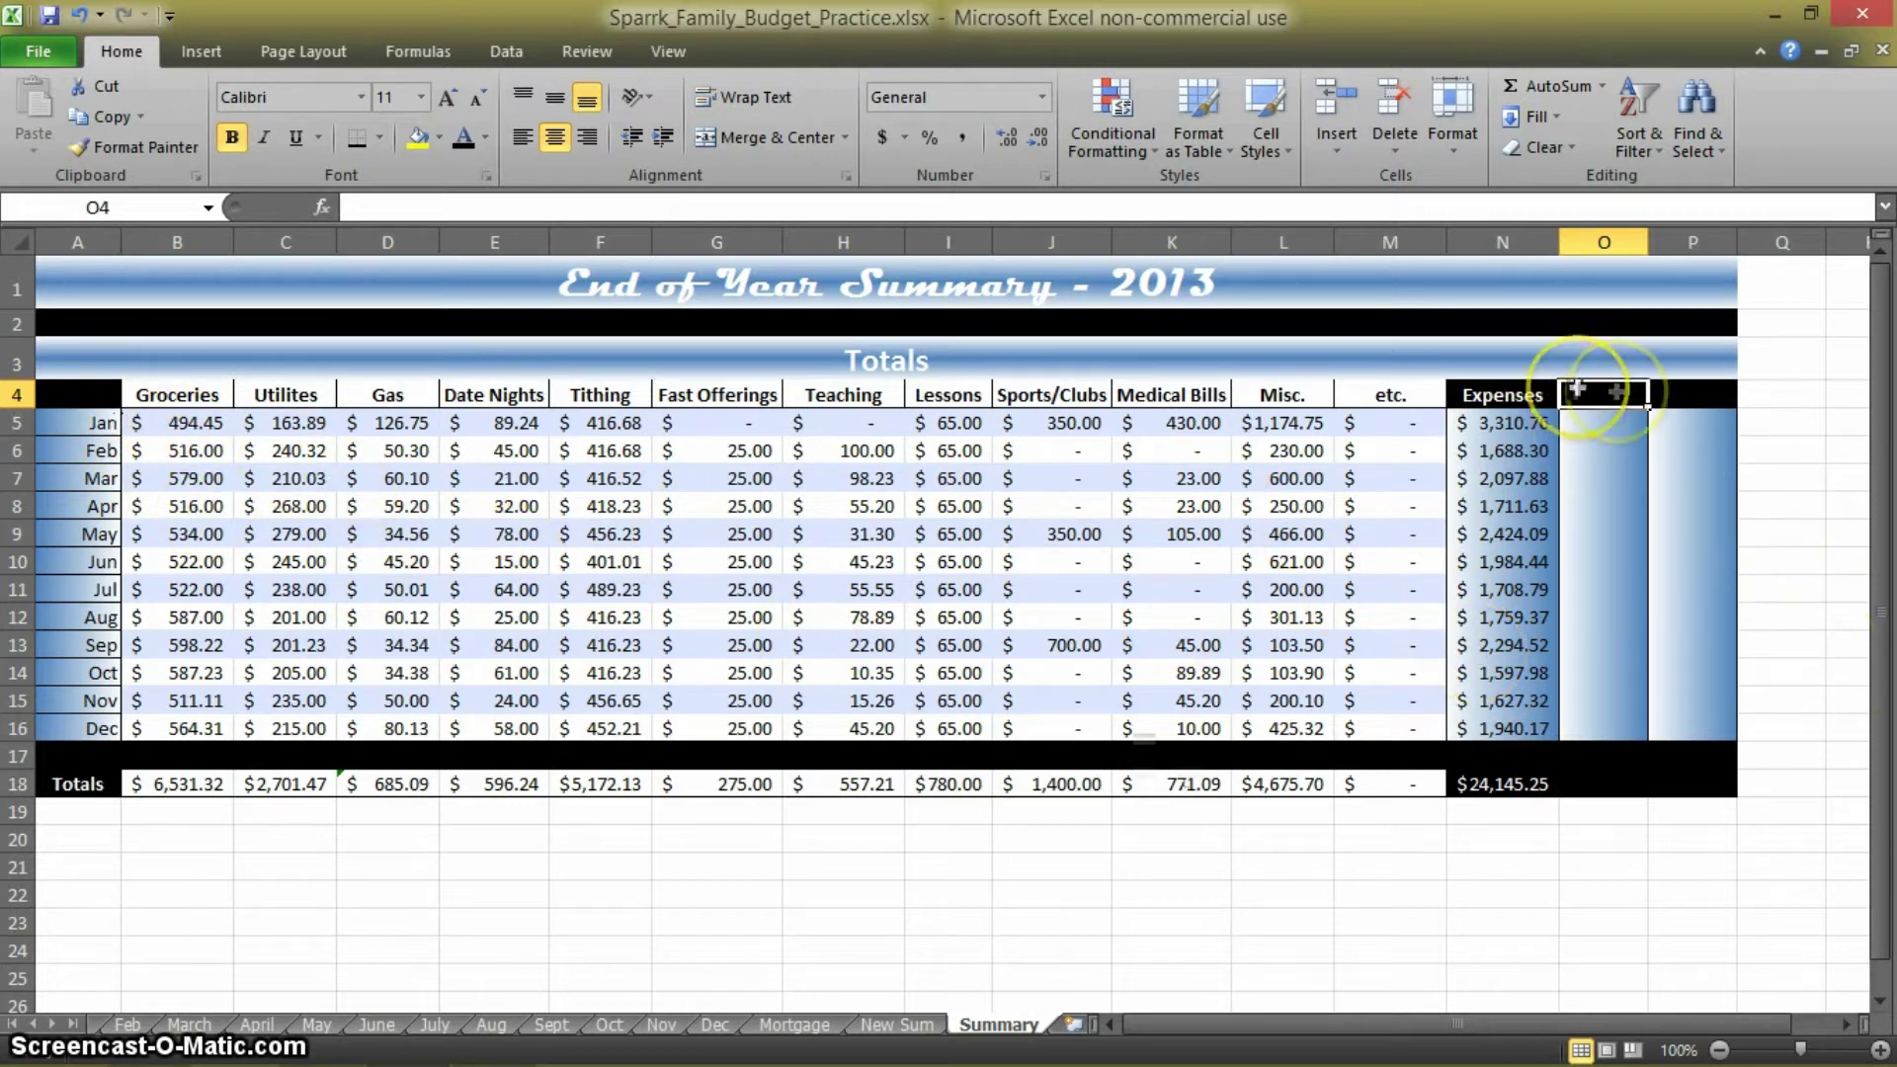
{"action": "type", "text": "Income"}
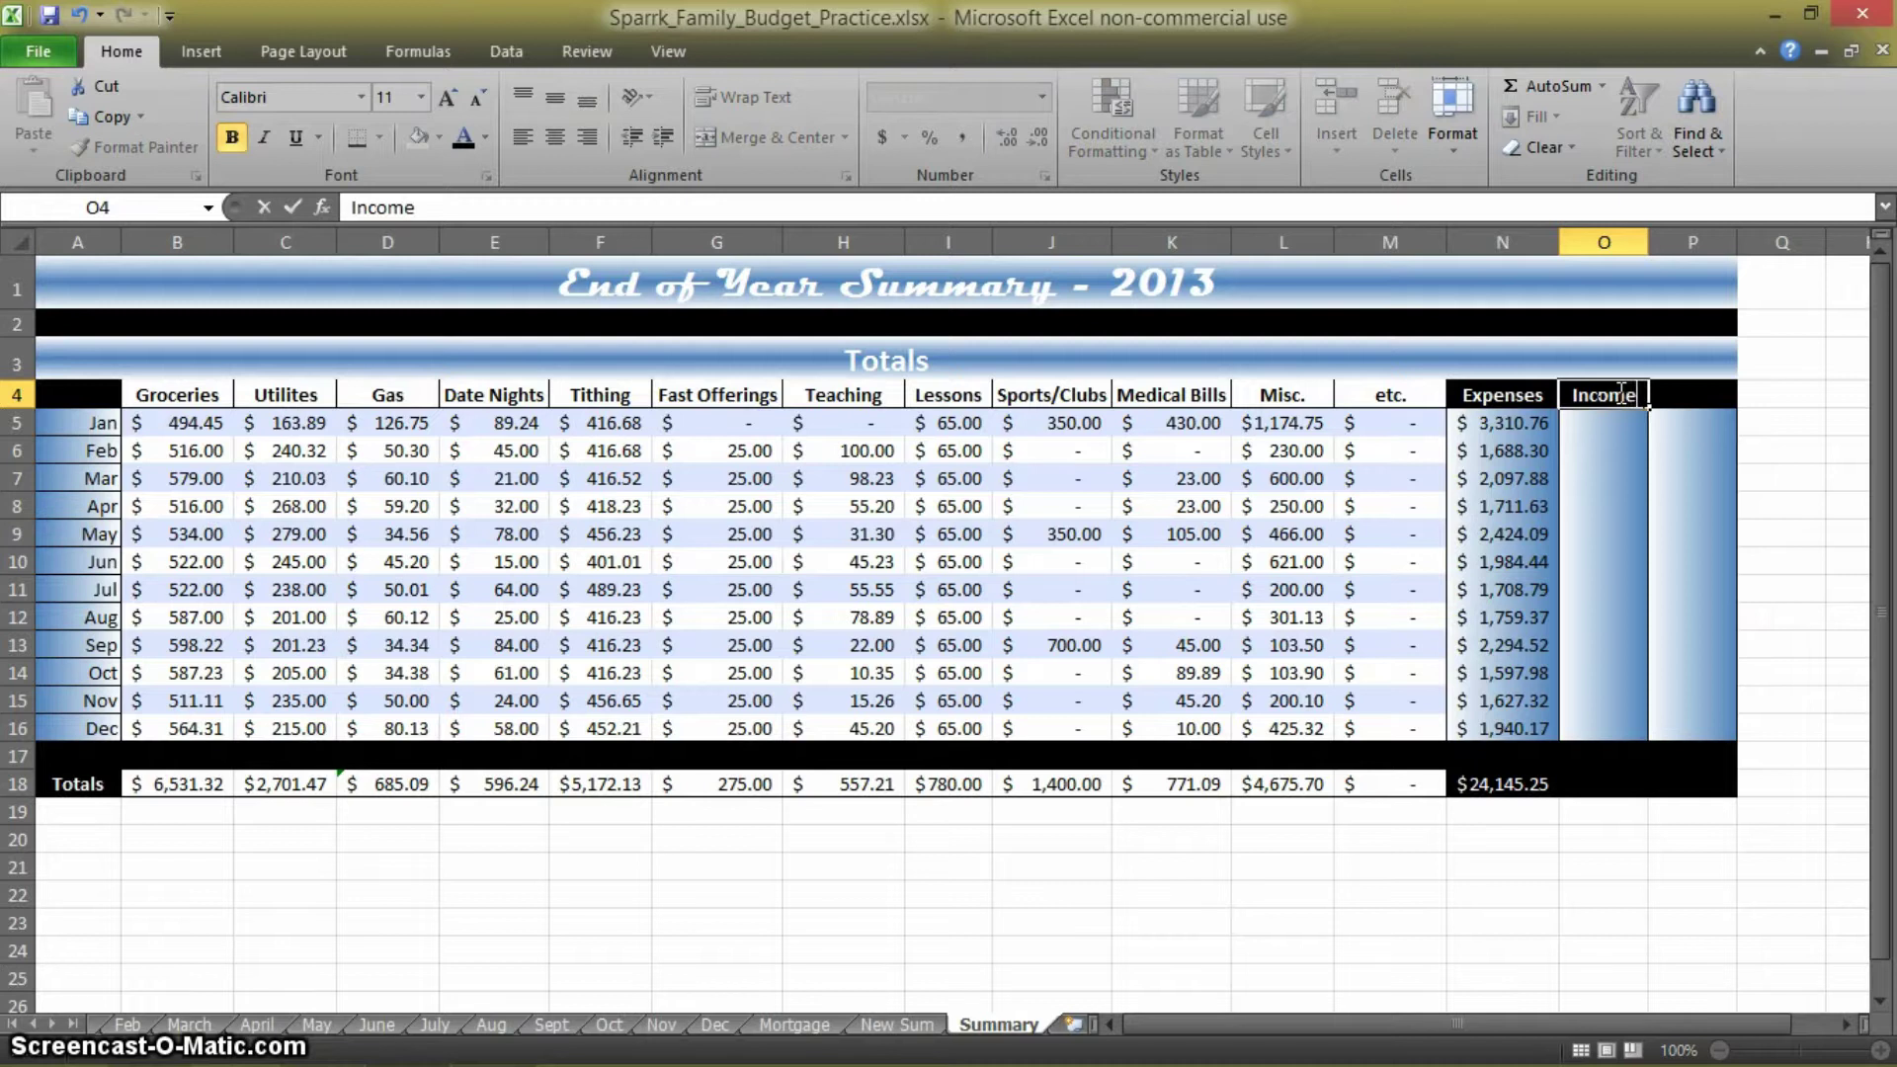
{"action": "left_click", "coordinate": [1694, 407]}
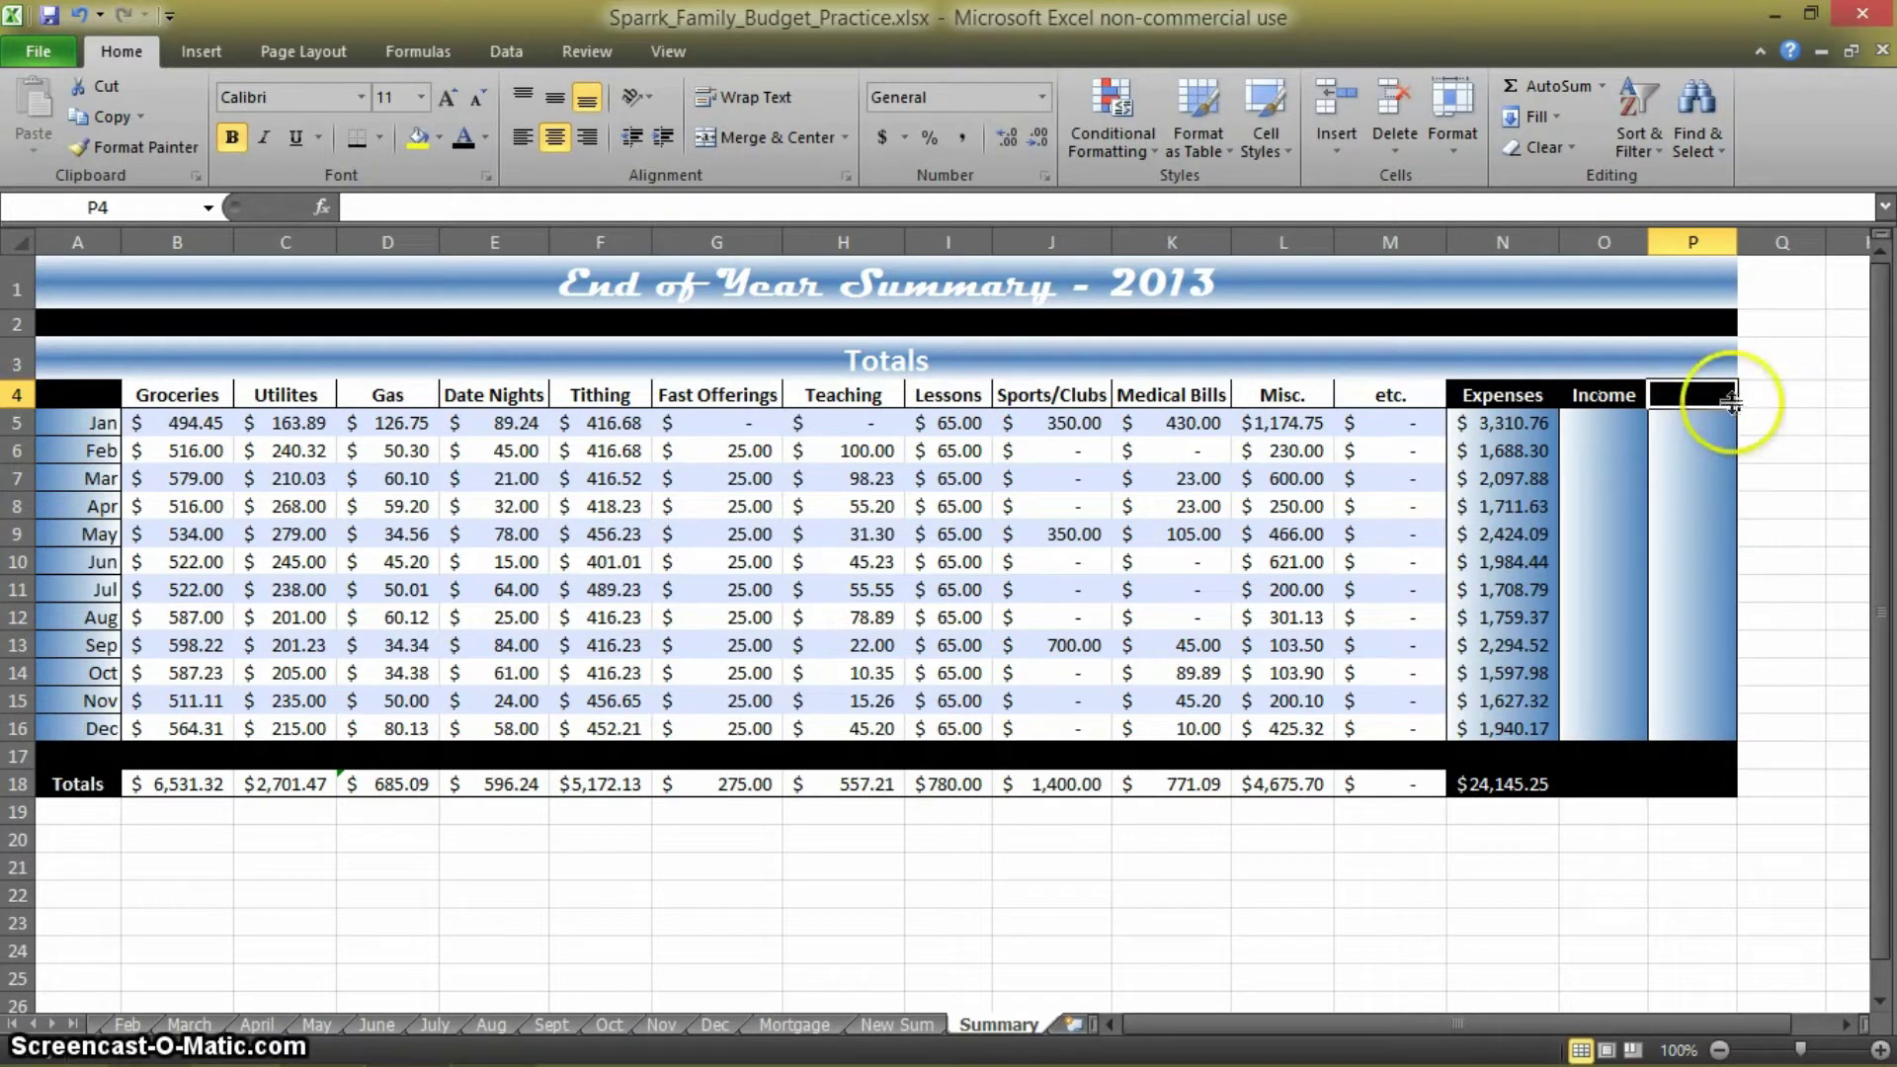
{"action": "type", "text": "Bank (end)"}
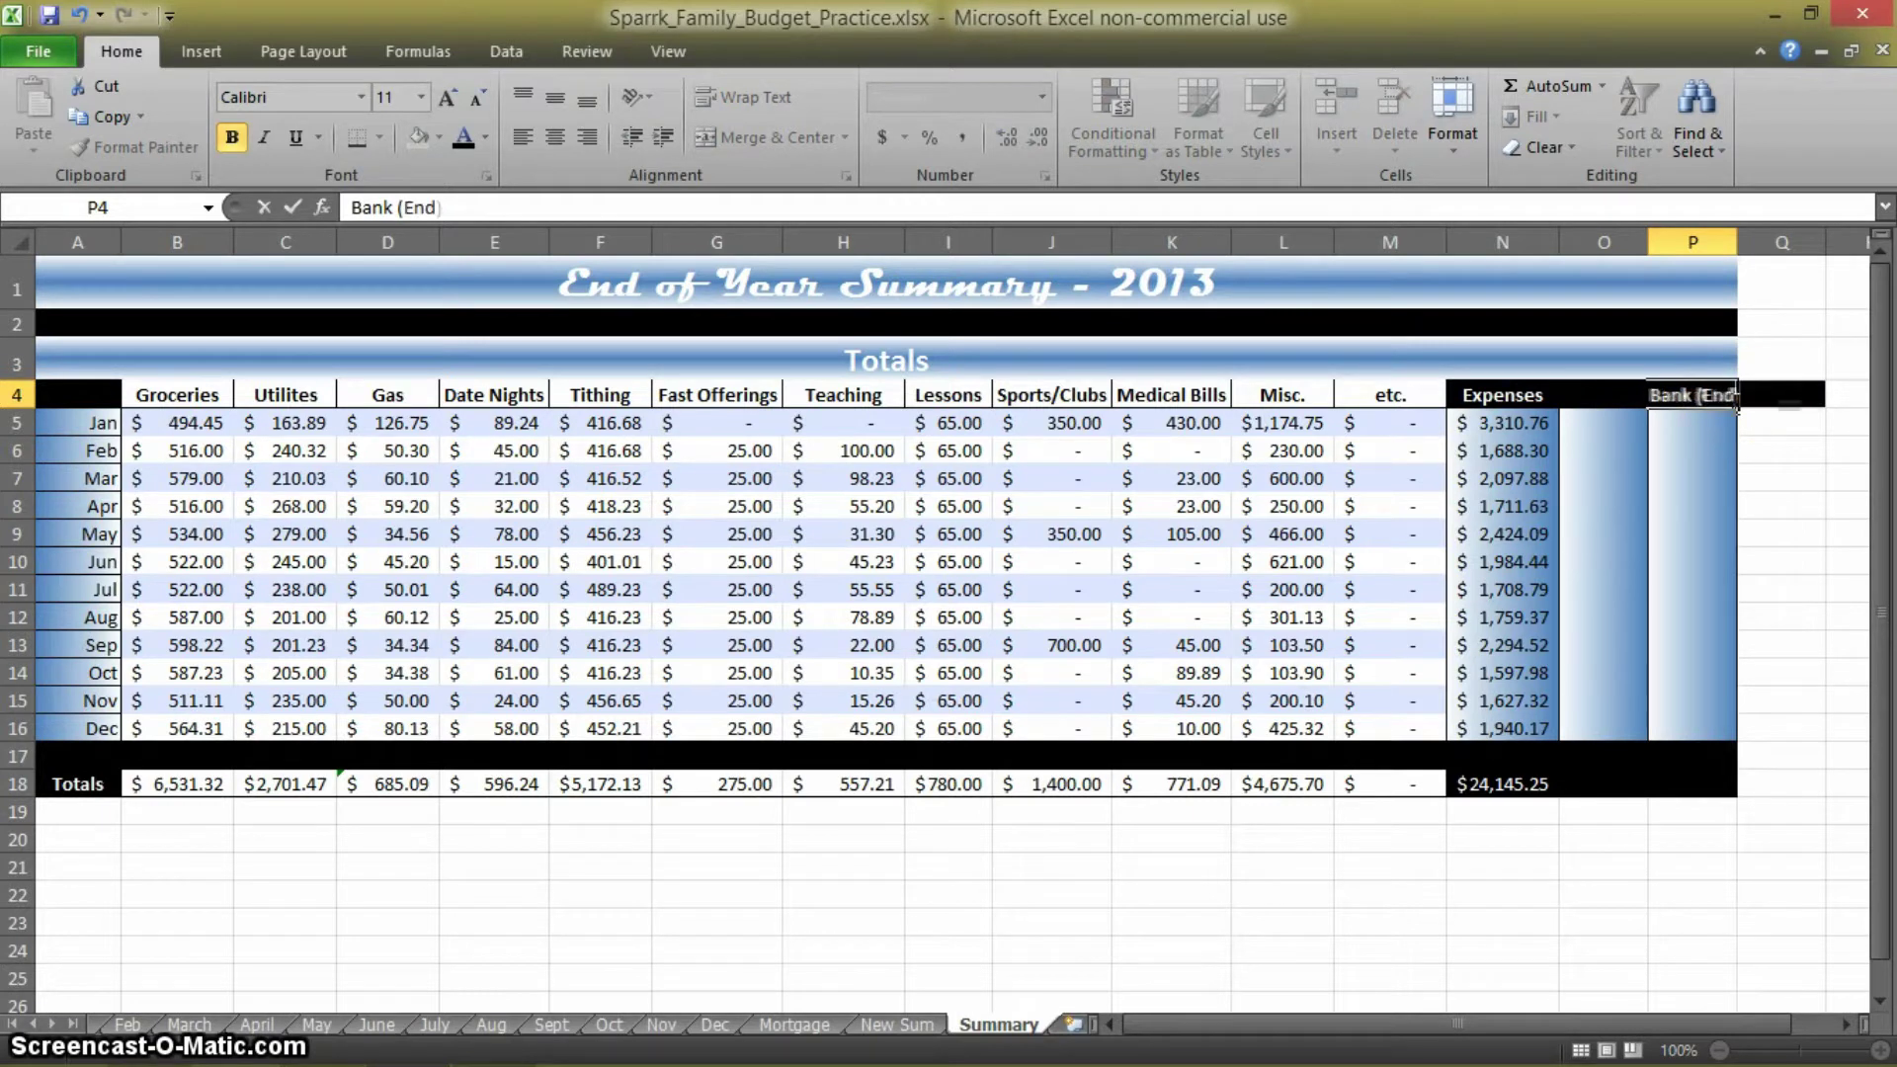
{"action": "key", "text": "Return"}
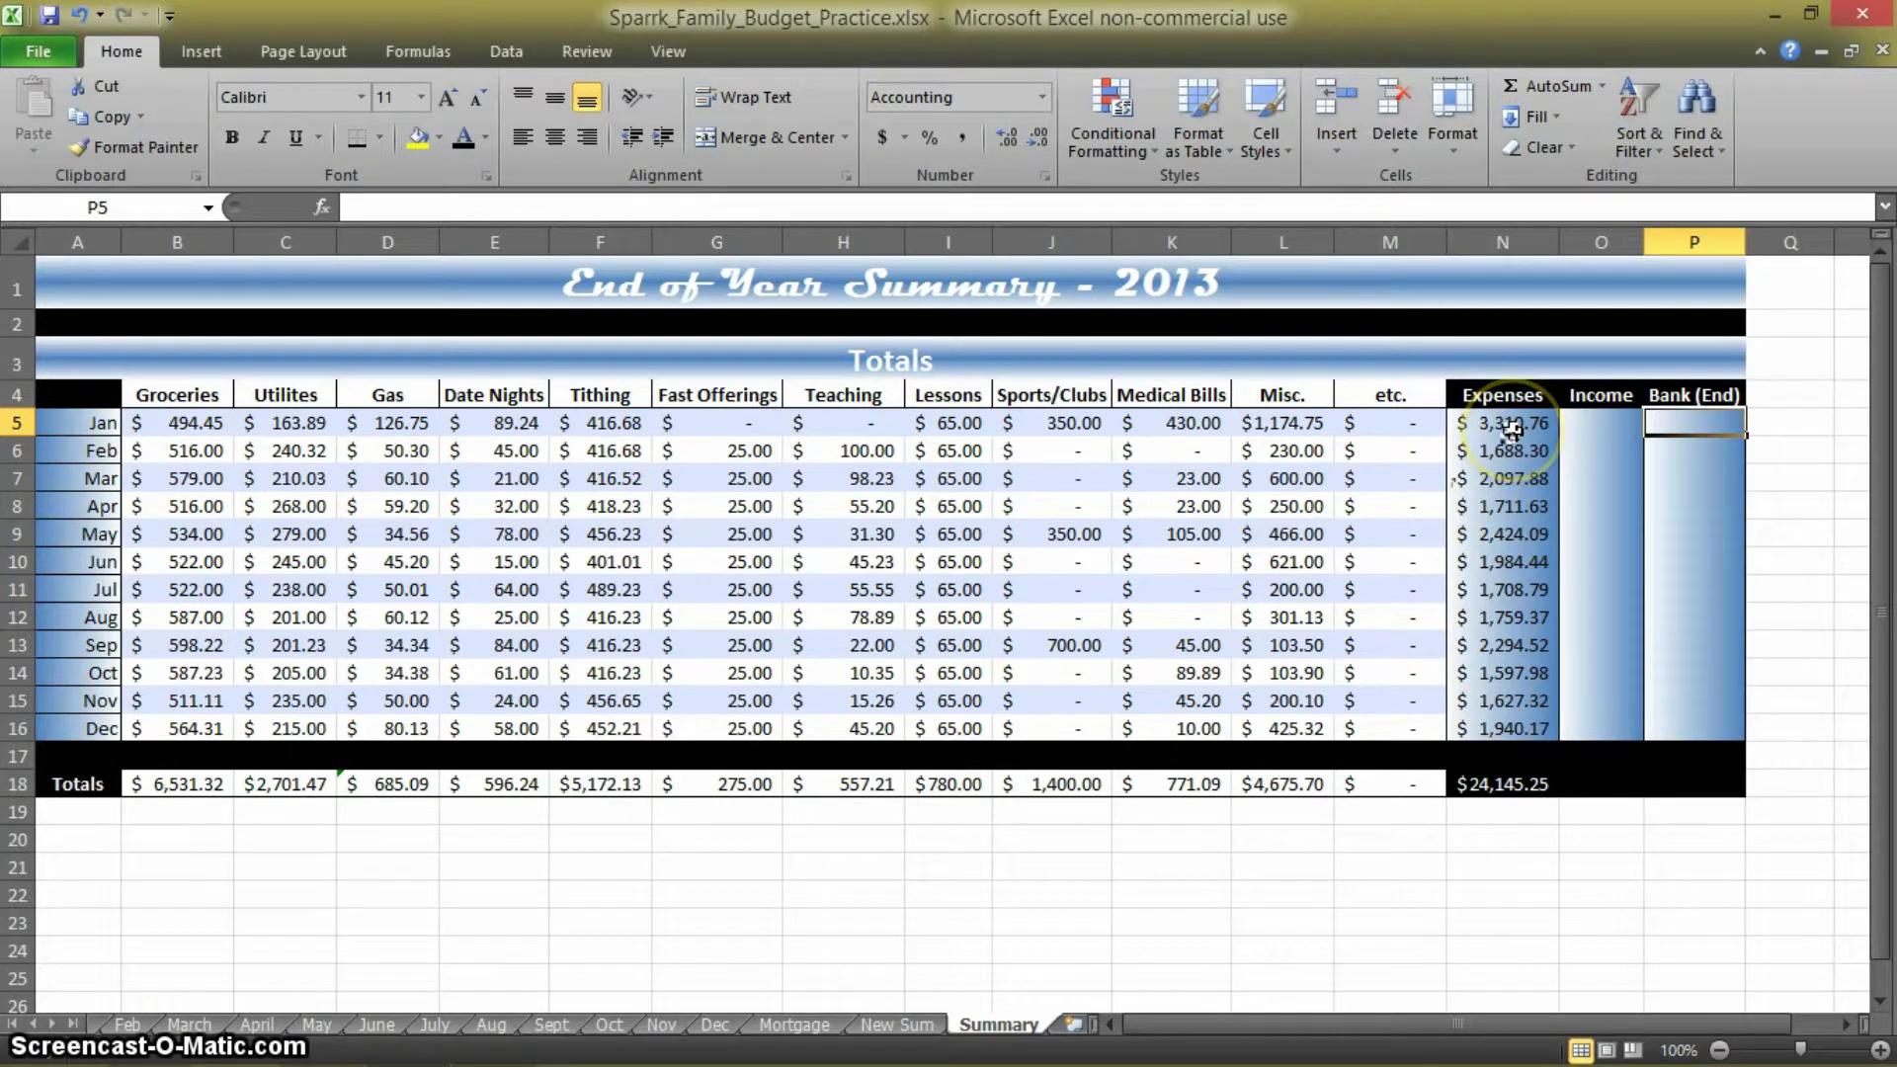
{"action": "left_click", "coordinate": [1595, 423]}
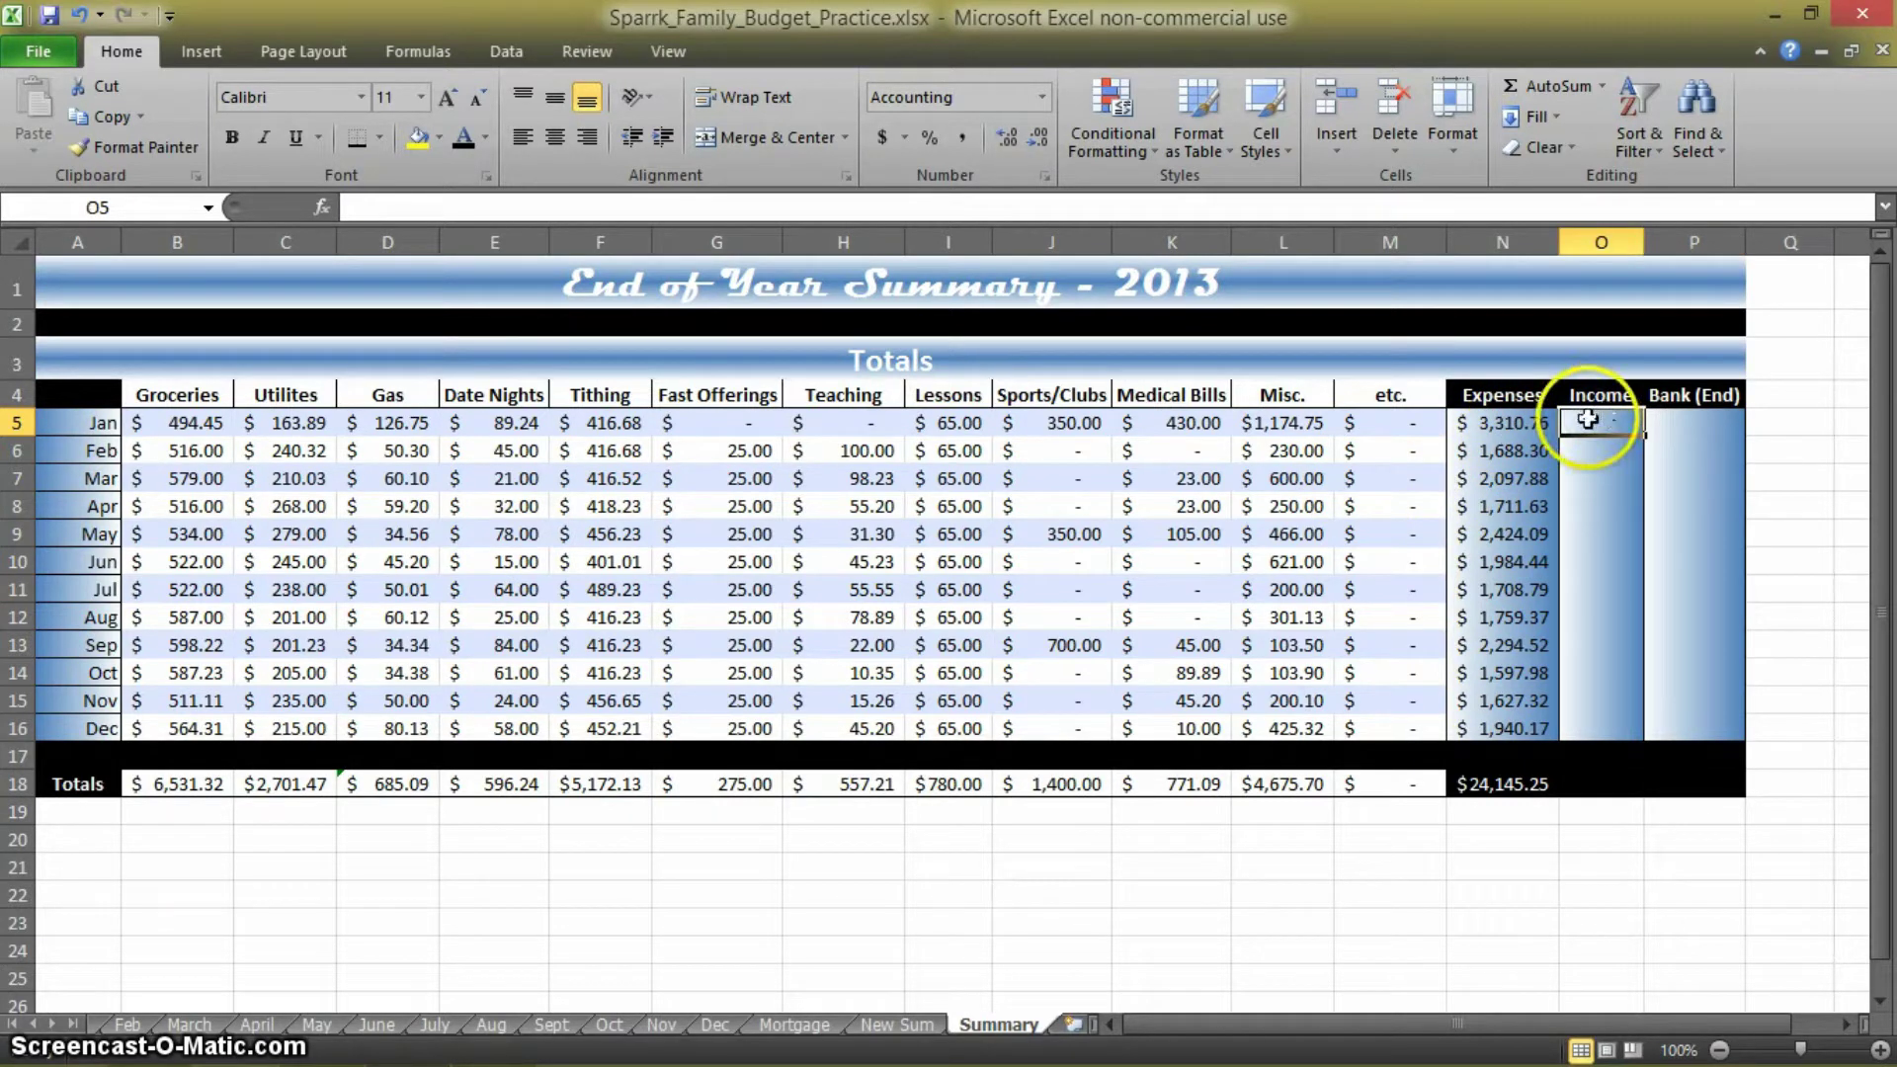
{"action": "left_click", "coordinate": [1609, 505]}
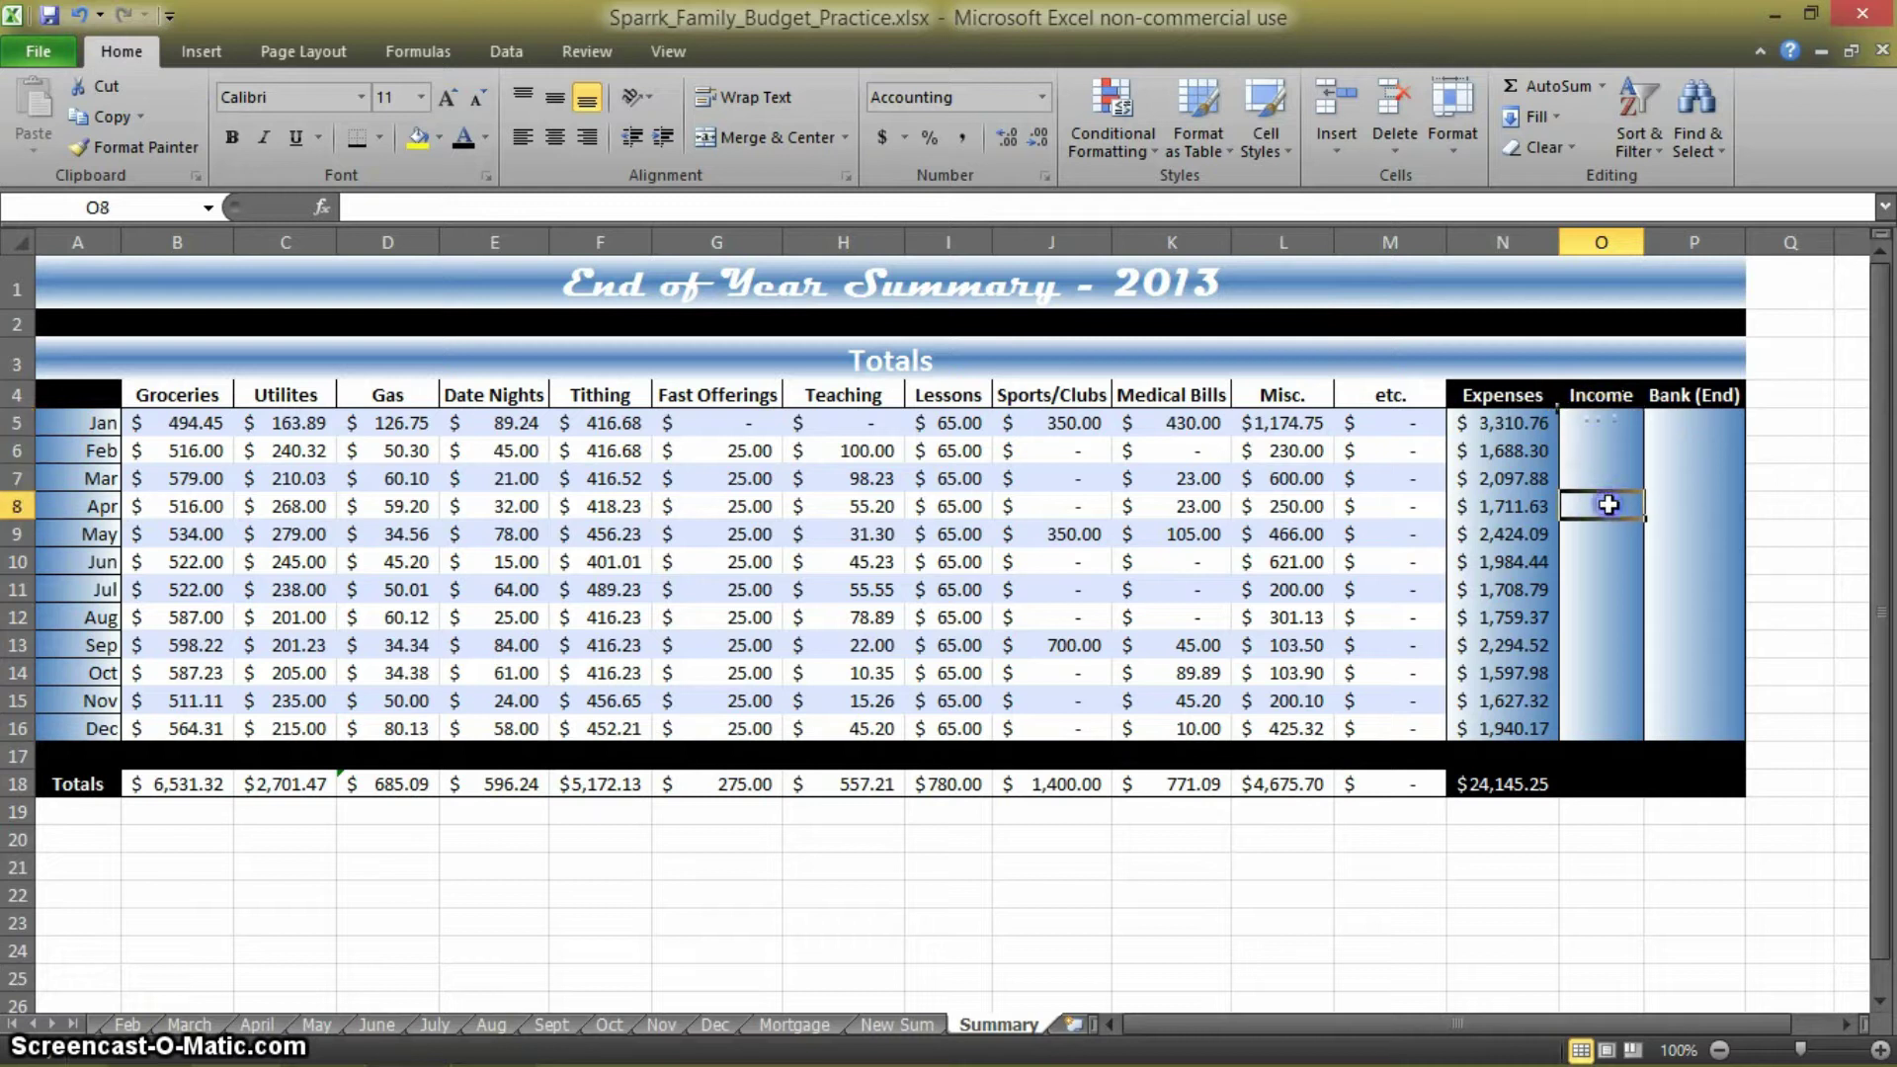
{"action": "left_click", "coordinate": [1669, 427]}
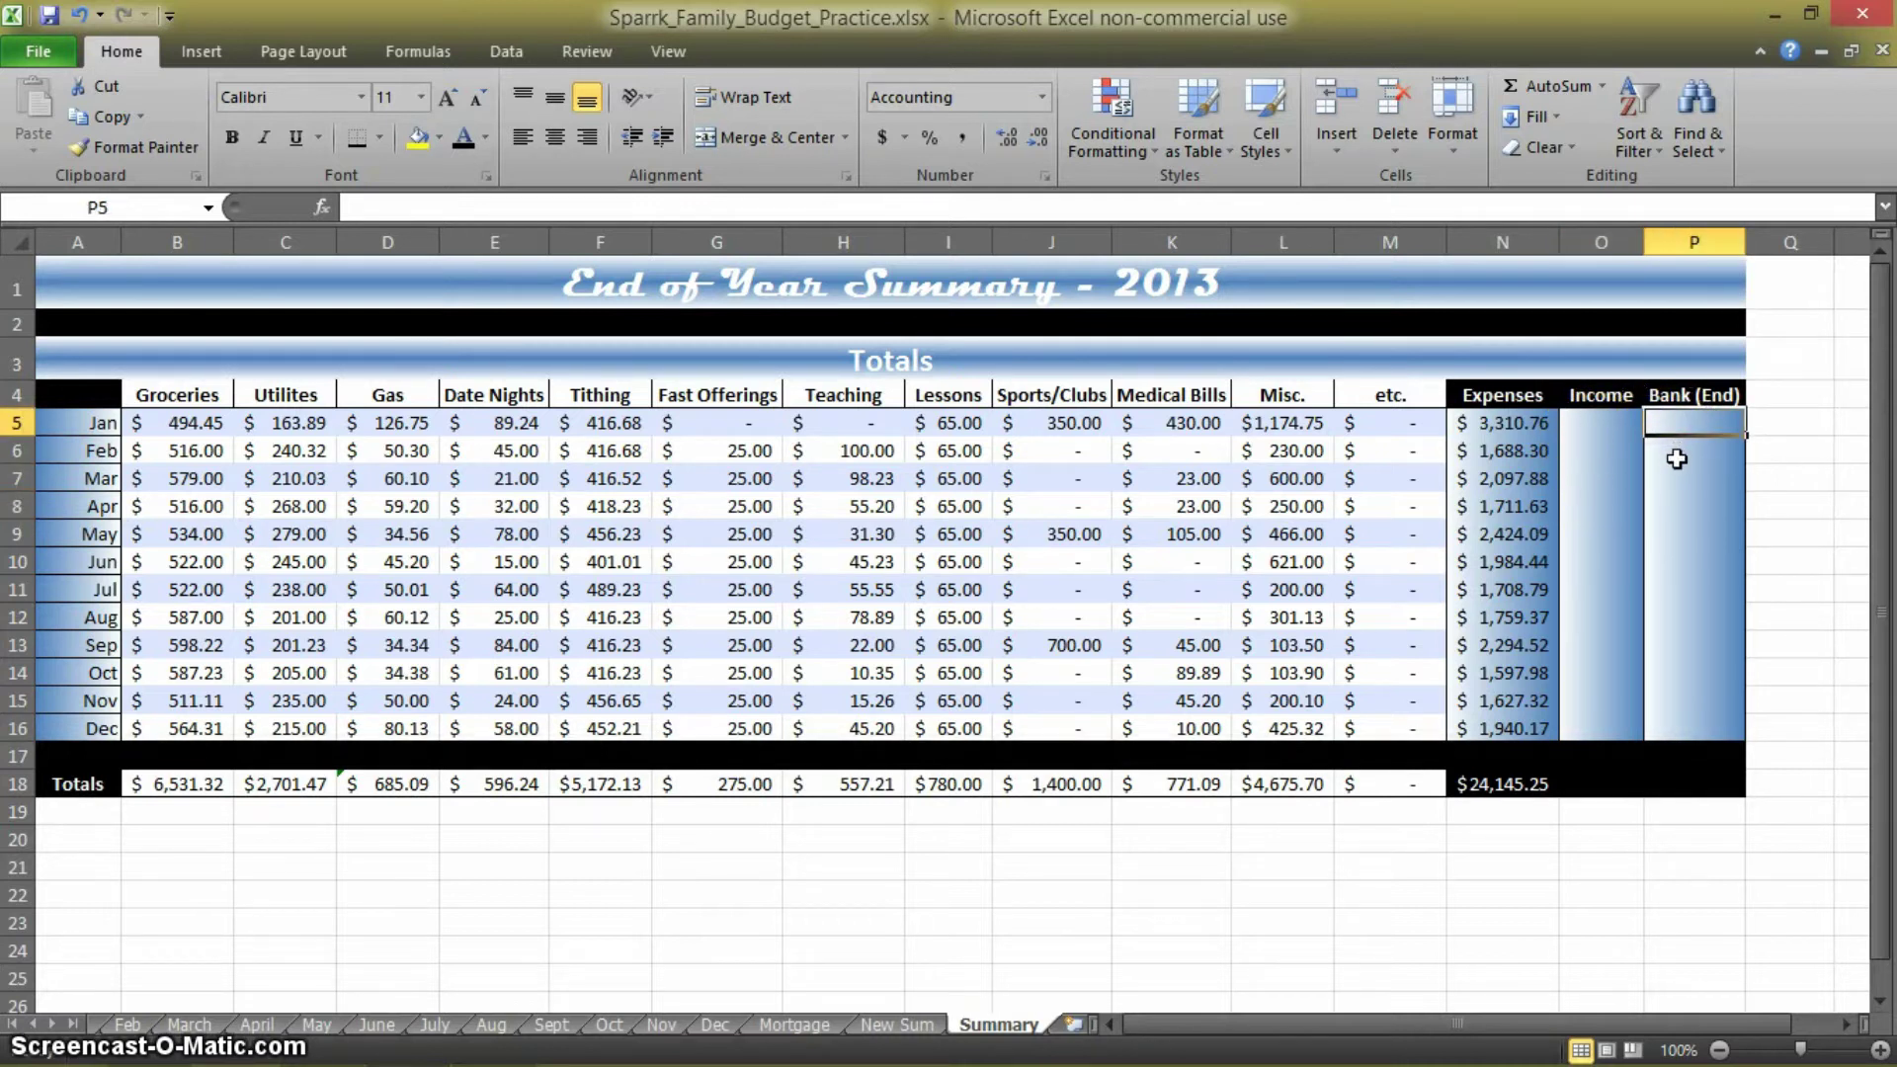
{"action": "left_click", "coordinate": [128, 1024]}
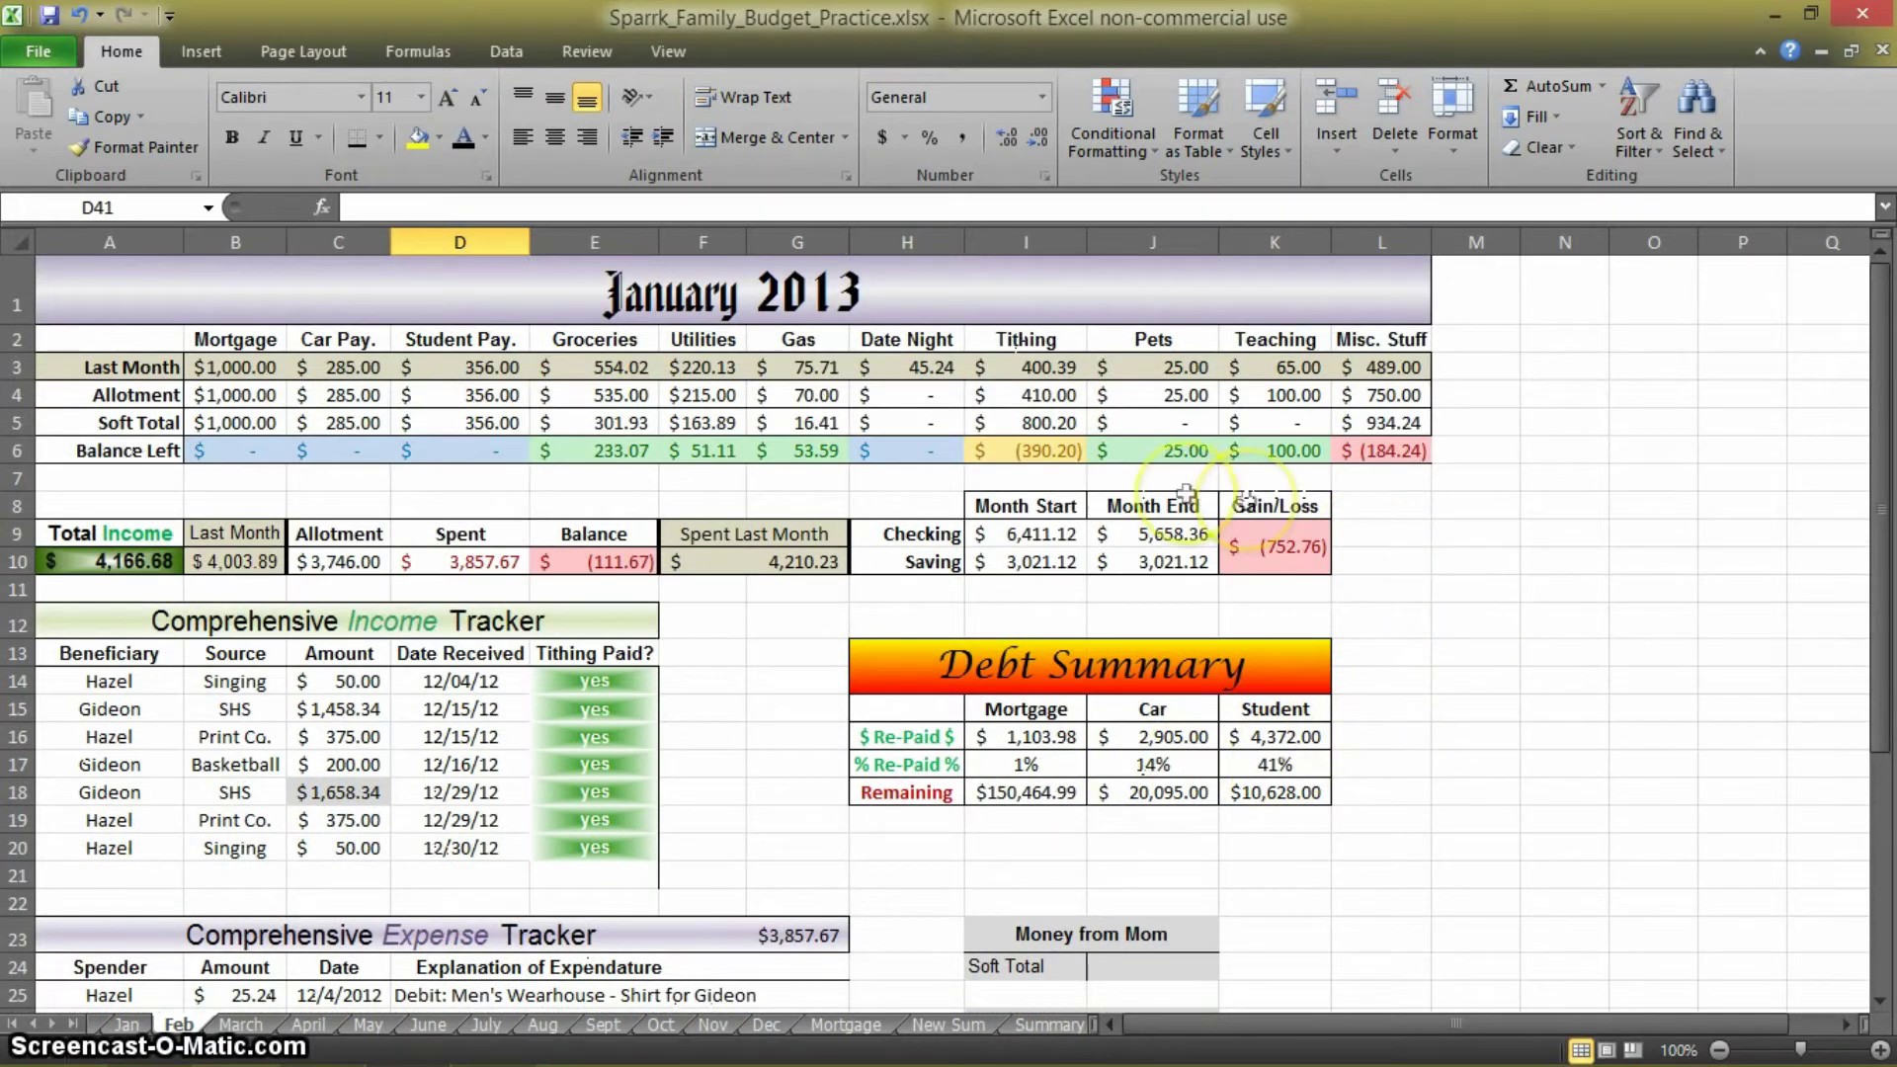
{"action": "left_click", "coordinate": [1300, 551]}
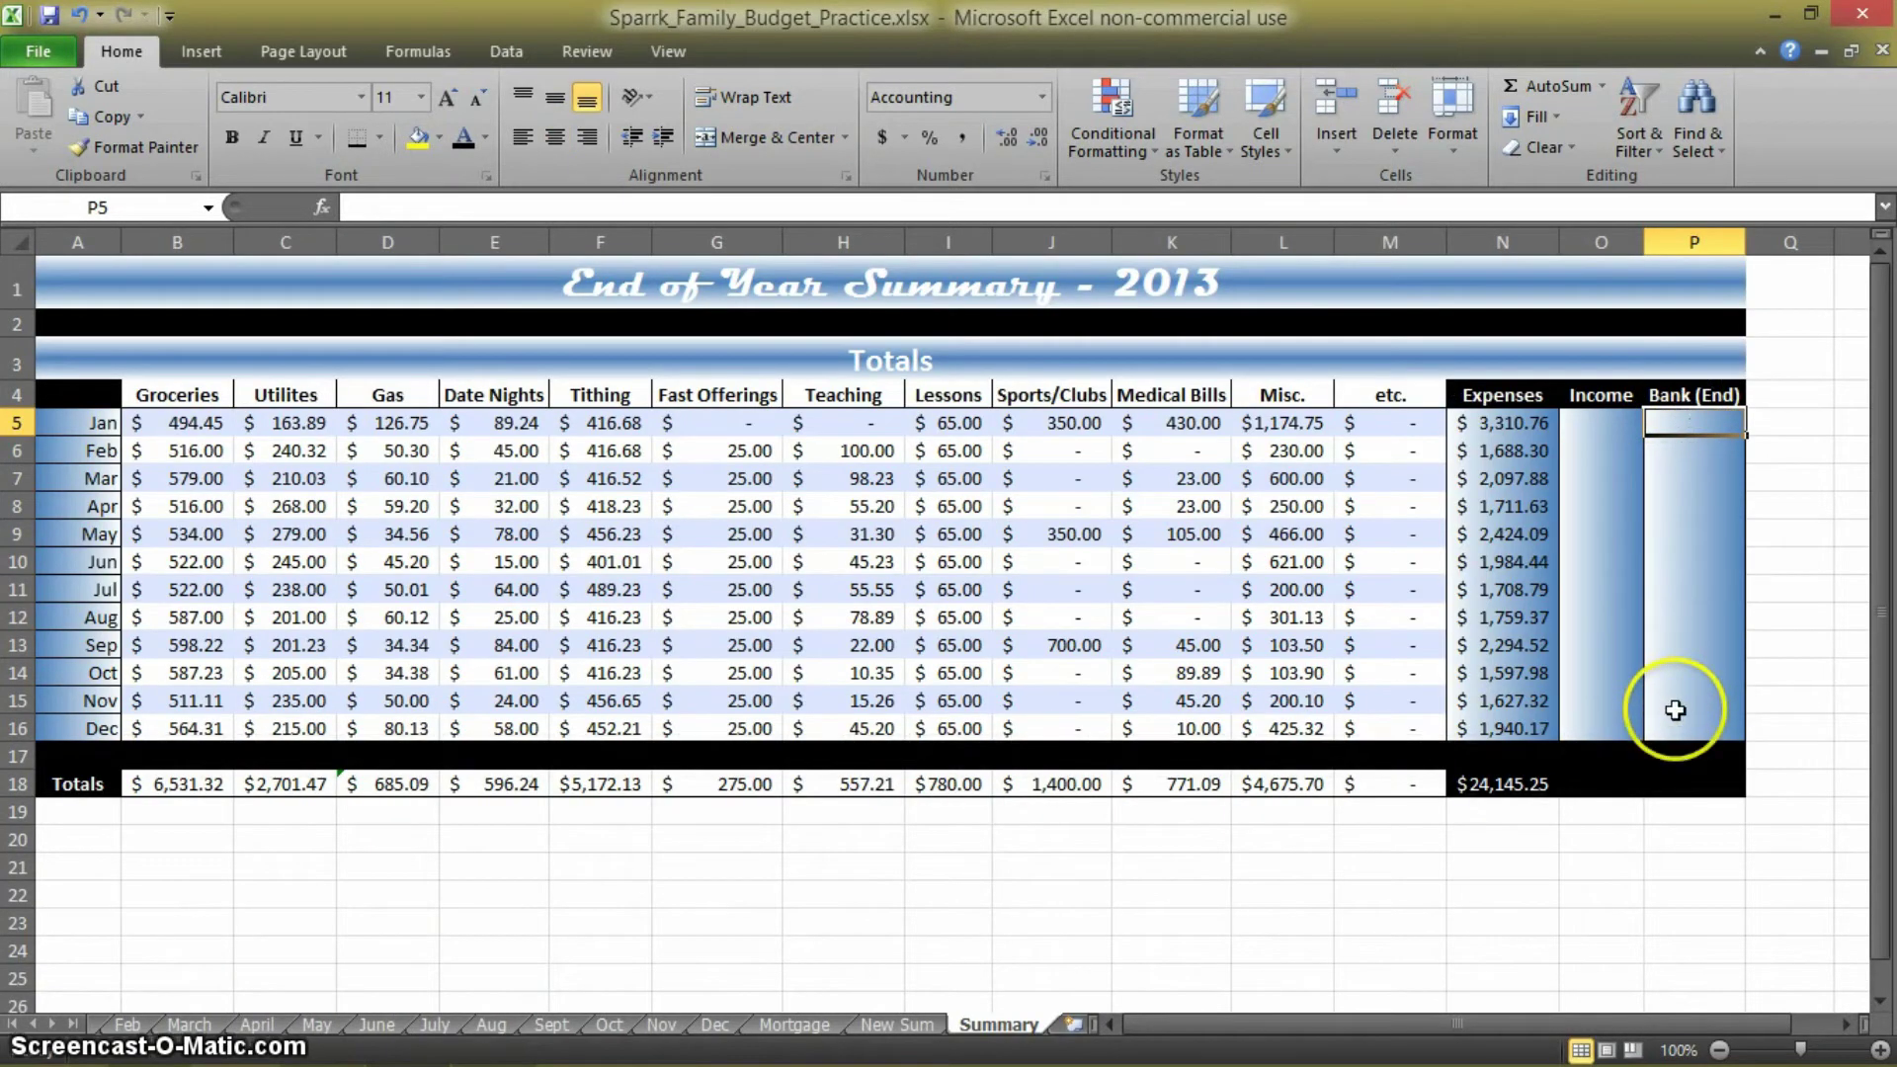
{"action": "left_click", "coordinate": [80, 753]}
{"action": "type", "text": "A"}
{"action": "key", "text": "BackSpace"}
{"action": "left_click", "coordinate": [135, 807]}
Set the font colour to white for the black row A17:P17 and for cells O18:P18
{"action": "left_click_drag", "start_coordinate": [89, 758], "coordinate": [1694, 752]}
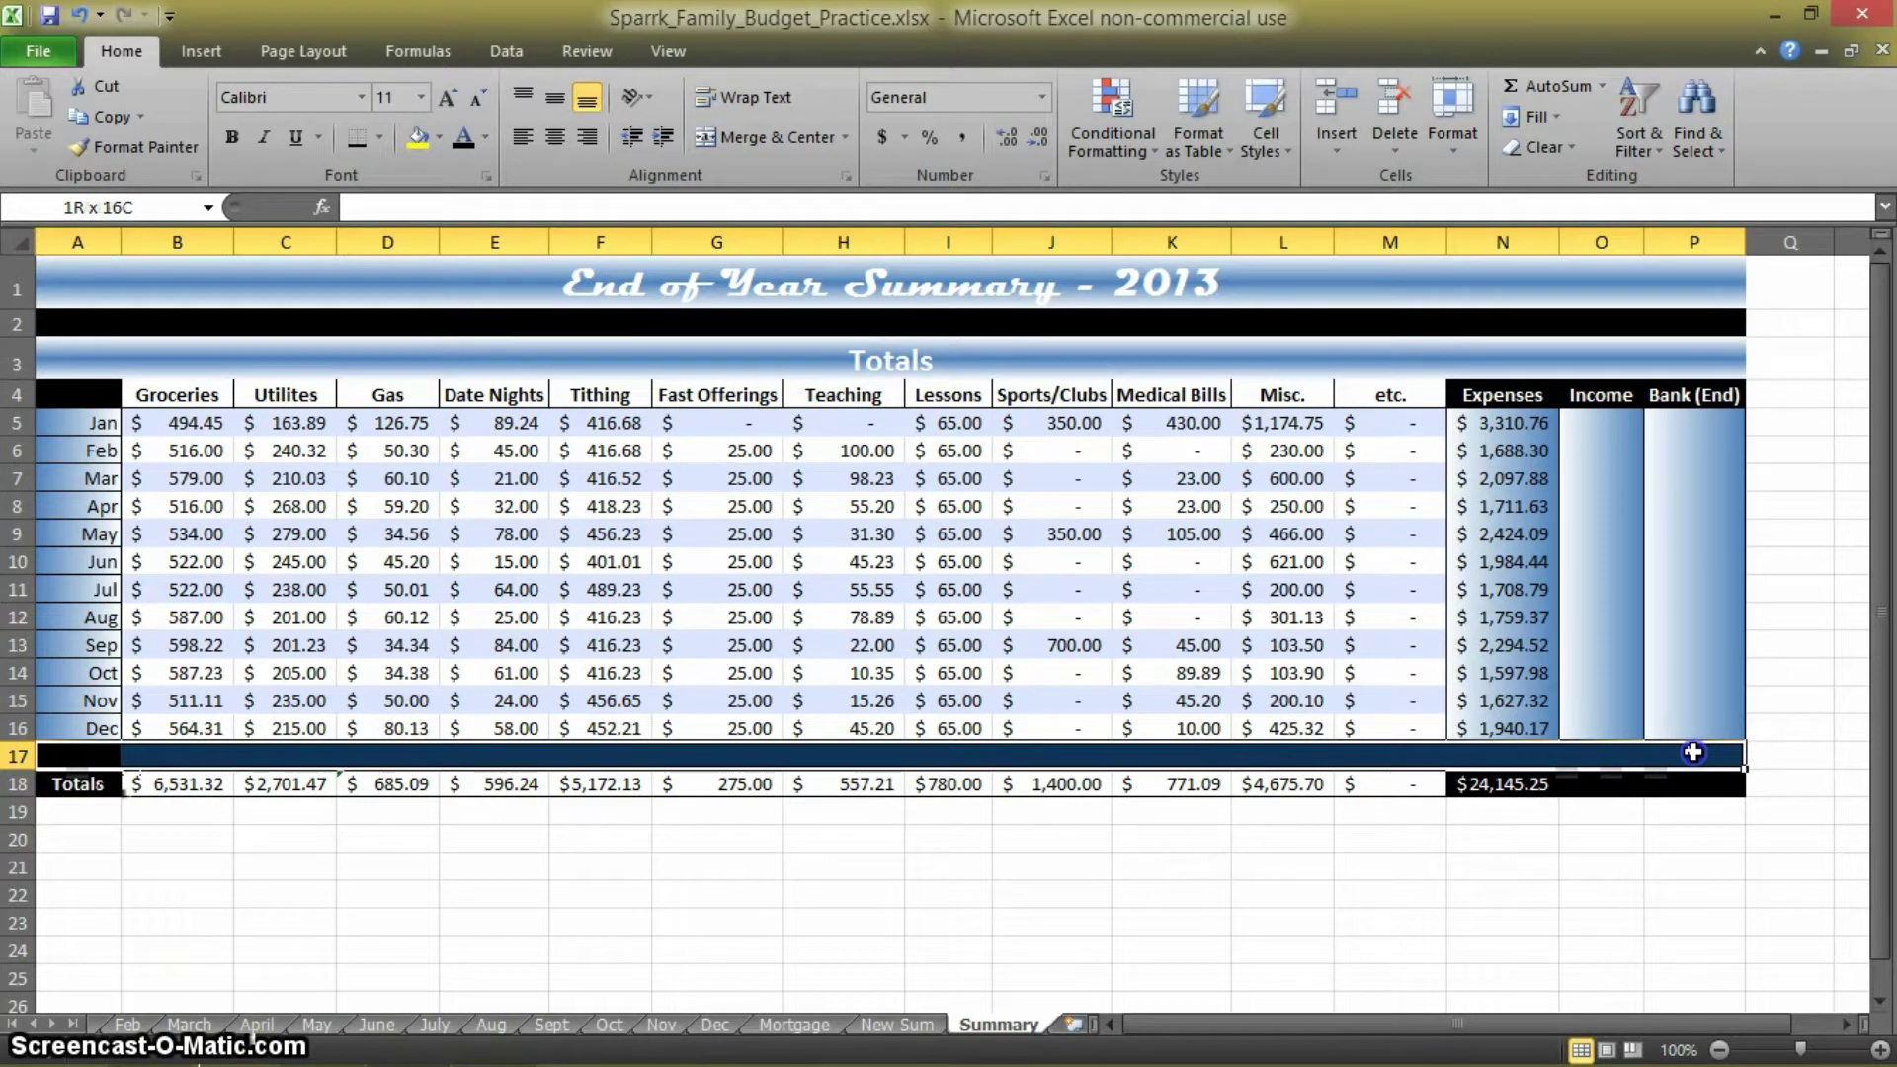
{"action": "left_click", "coordinate": [485, 138]}
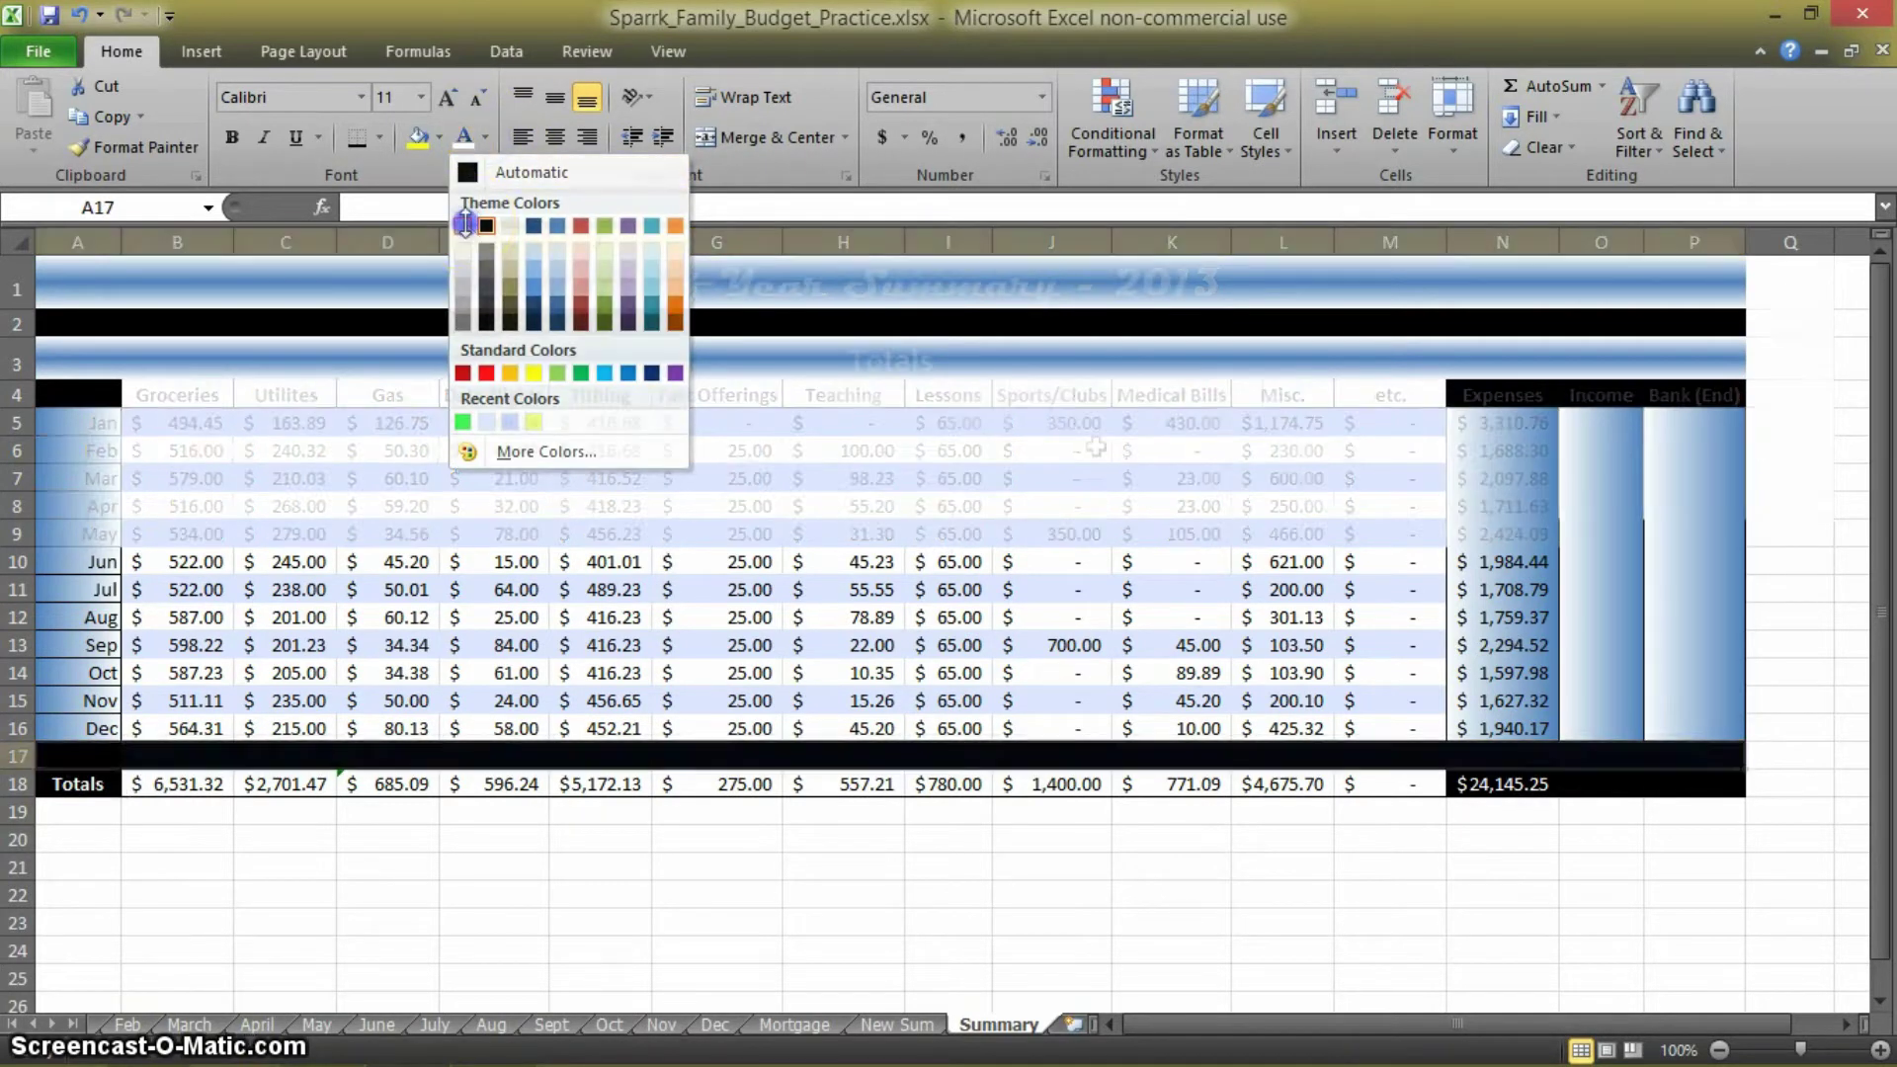
{"action": "left_click", "coordinate": [1601, 784]}
{"action": "left_click_drag", "start_coordinate": [1635, 784], "coordinate": [1692, 785]}
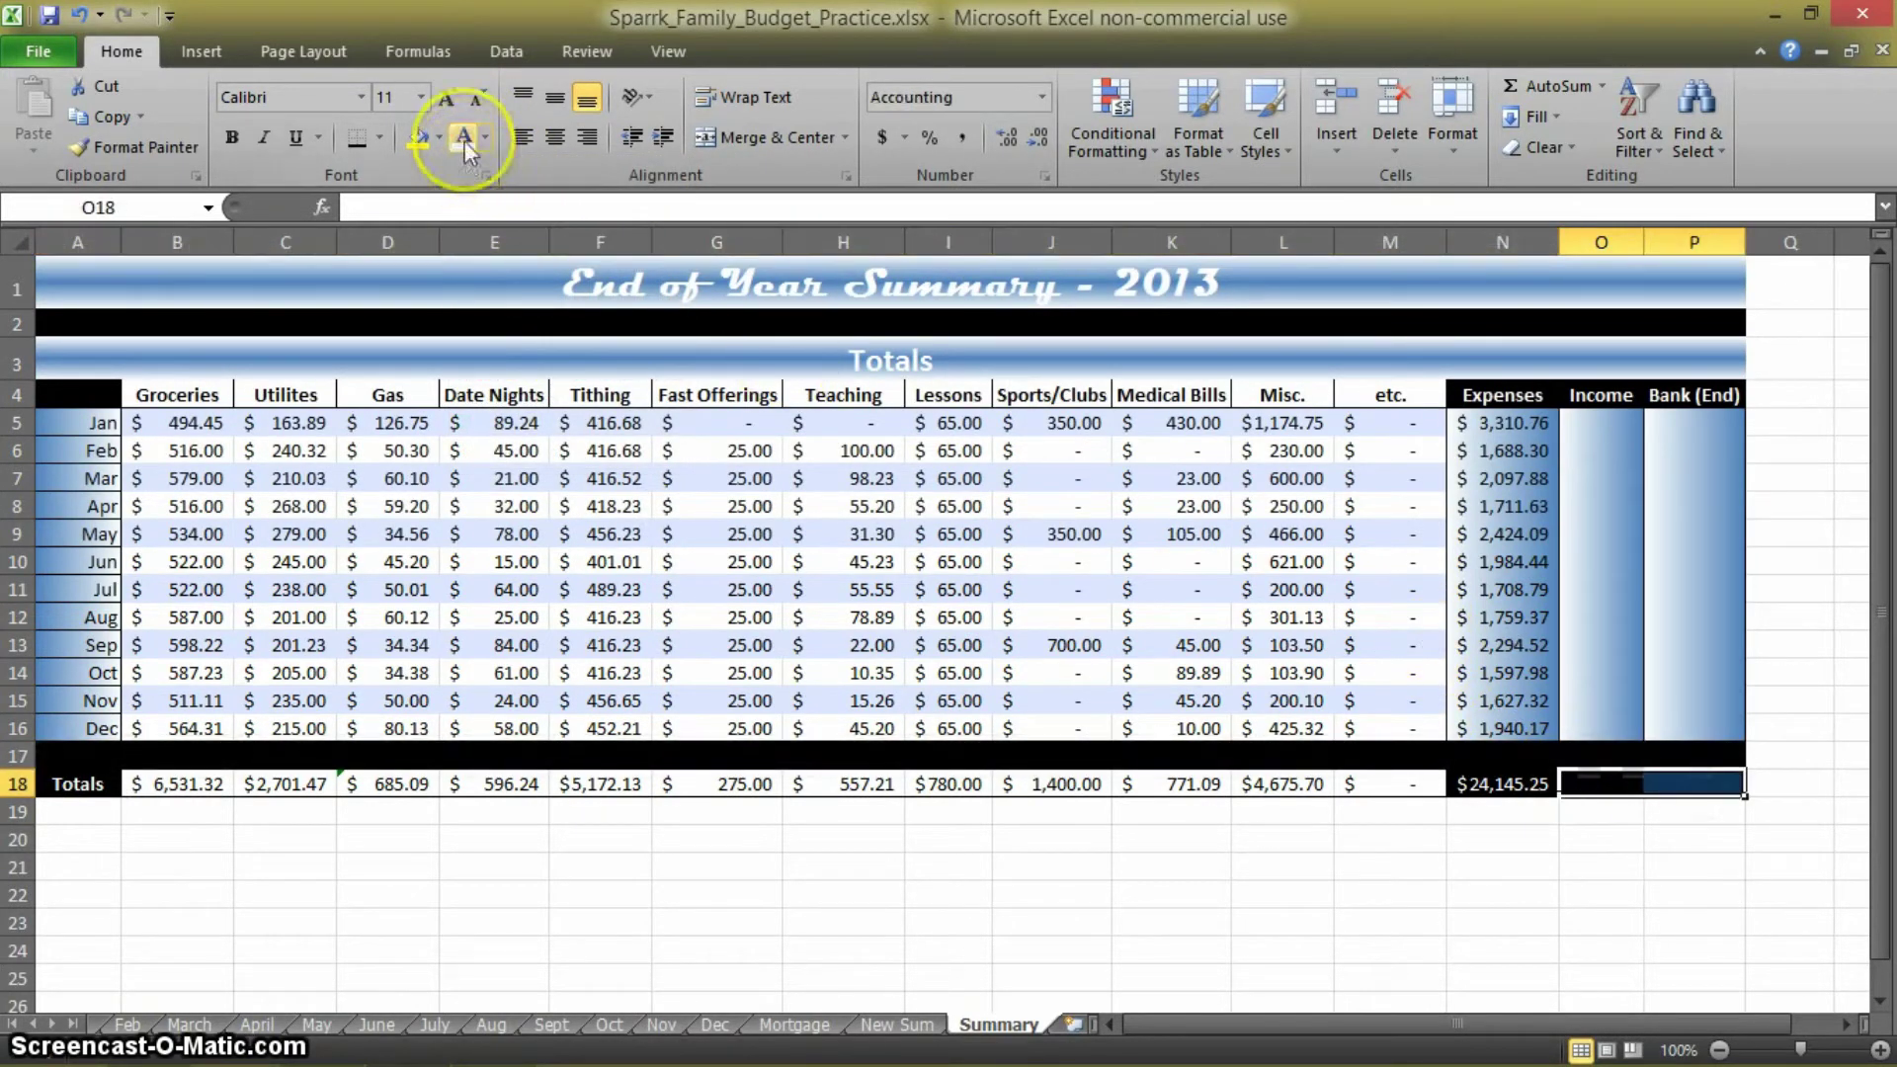
{"action": "left_click", "coordinate": [1029, 786]}
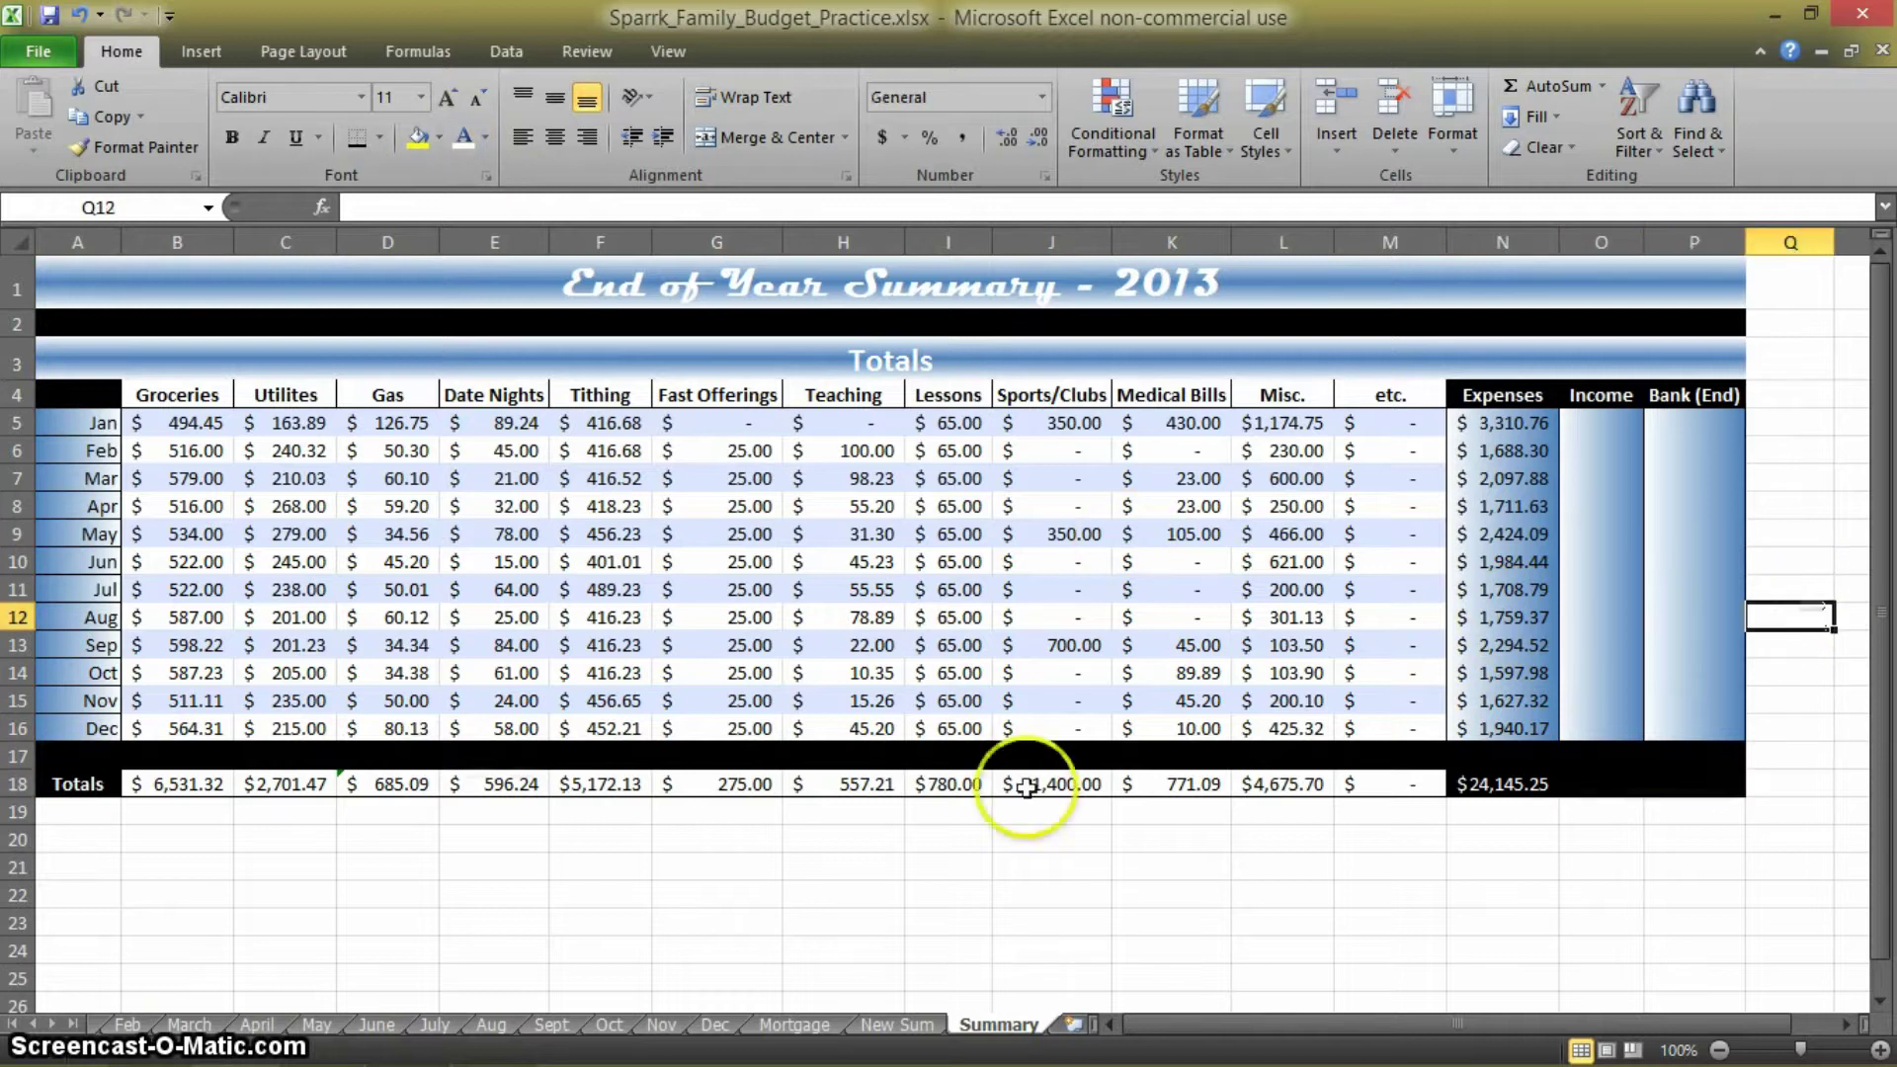
Label row 17 as Averages in cell A17 and widen column A slightly to fit the text
{"action": "left_click", "coordinate": [106, 751]}
{"action": "type", "text": "Aver"}
{"action": "key", "text": "Return"}
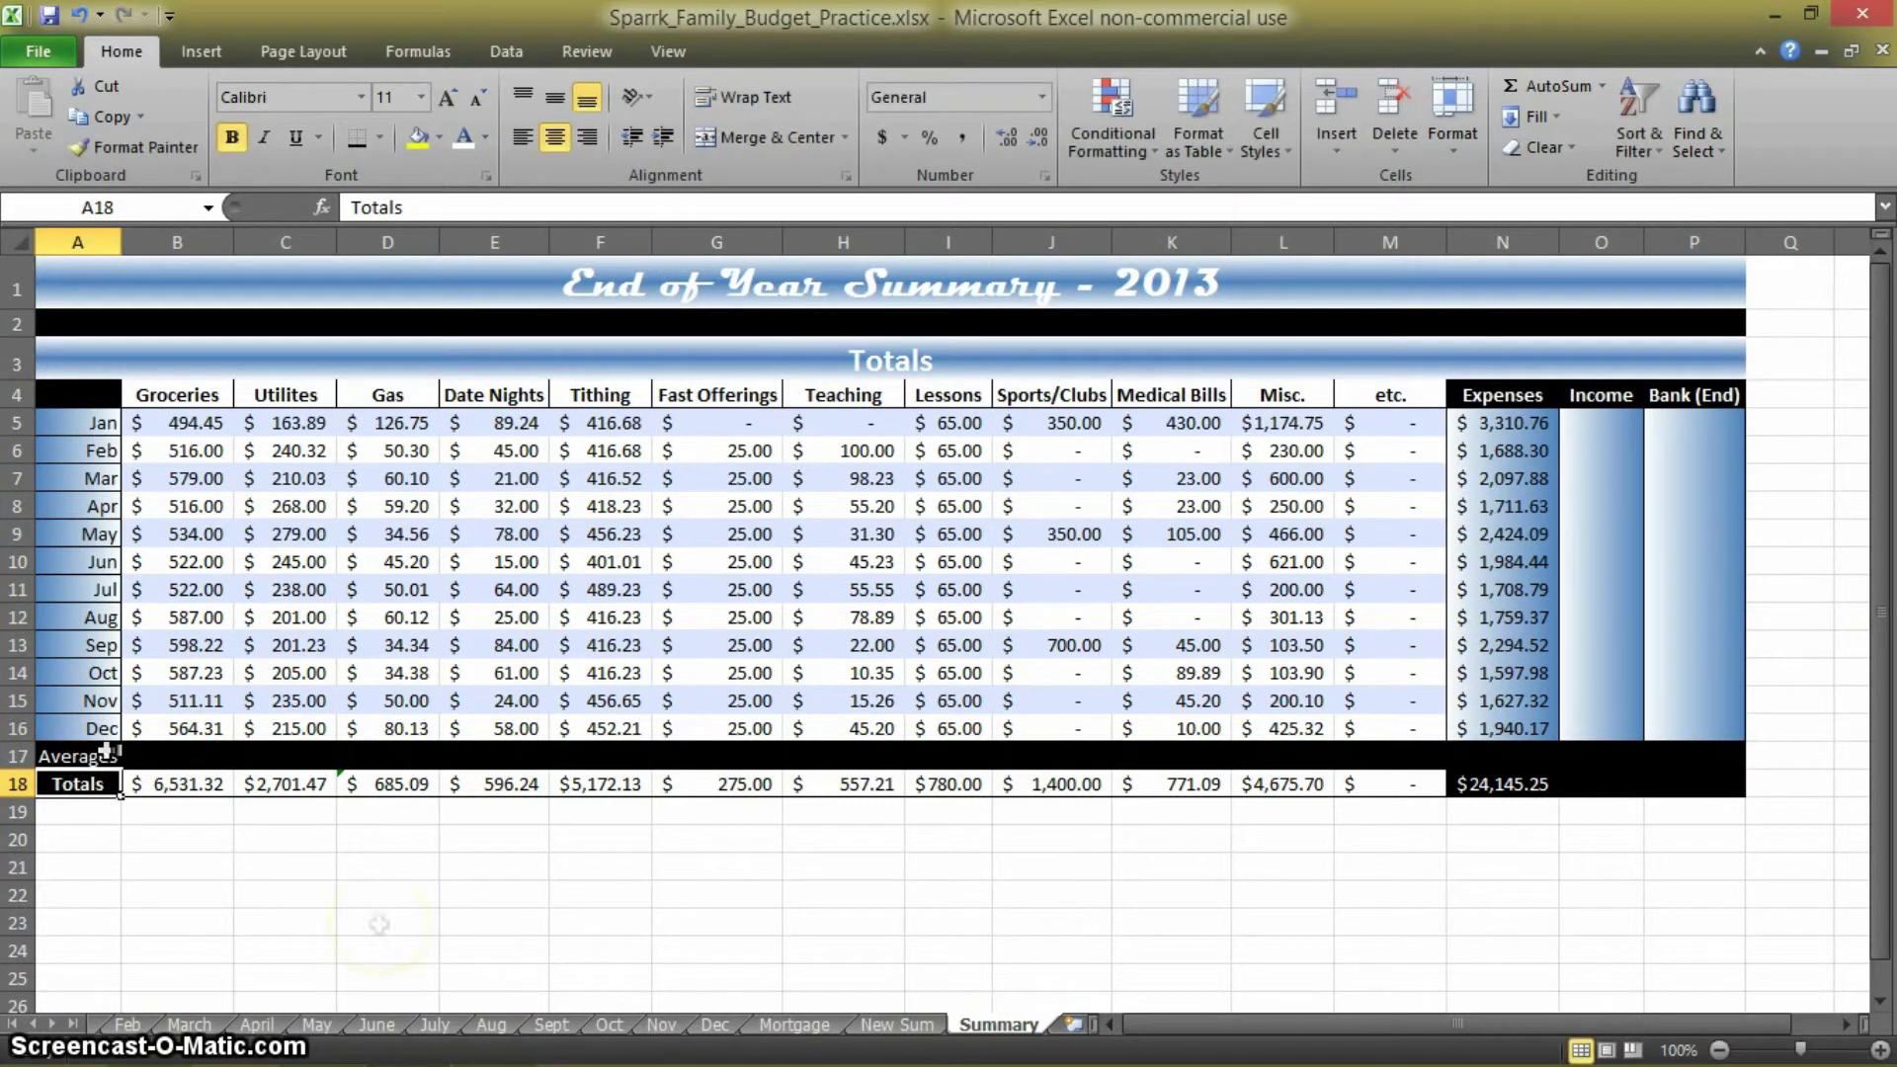
{"action": "left_click_drag", "start_coordinate": [121, 240], "coordinate": [124, 240]}
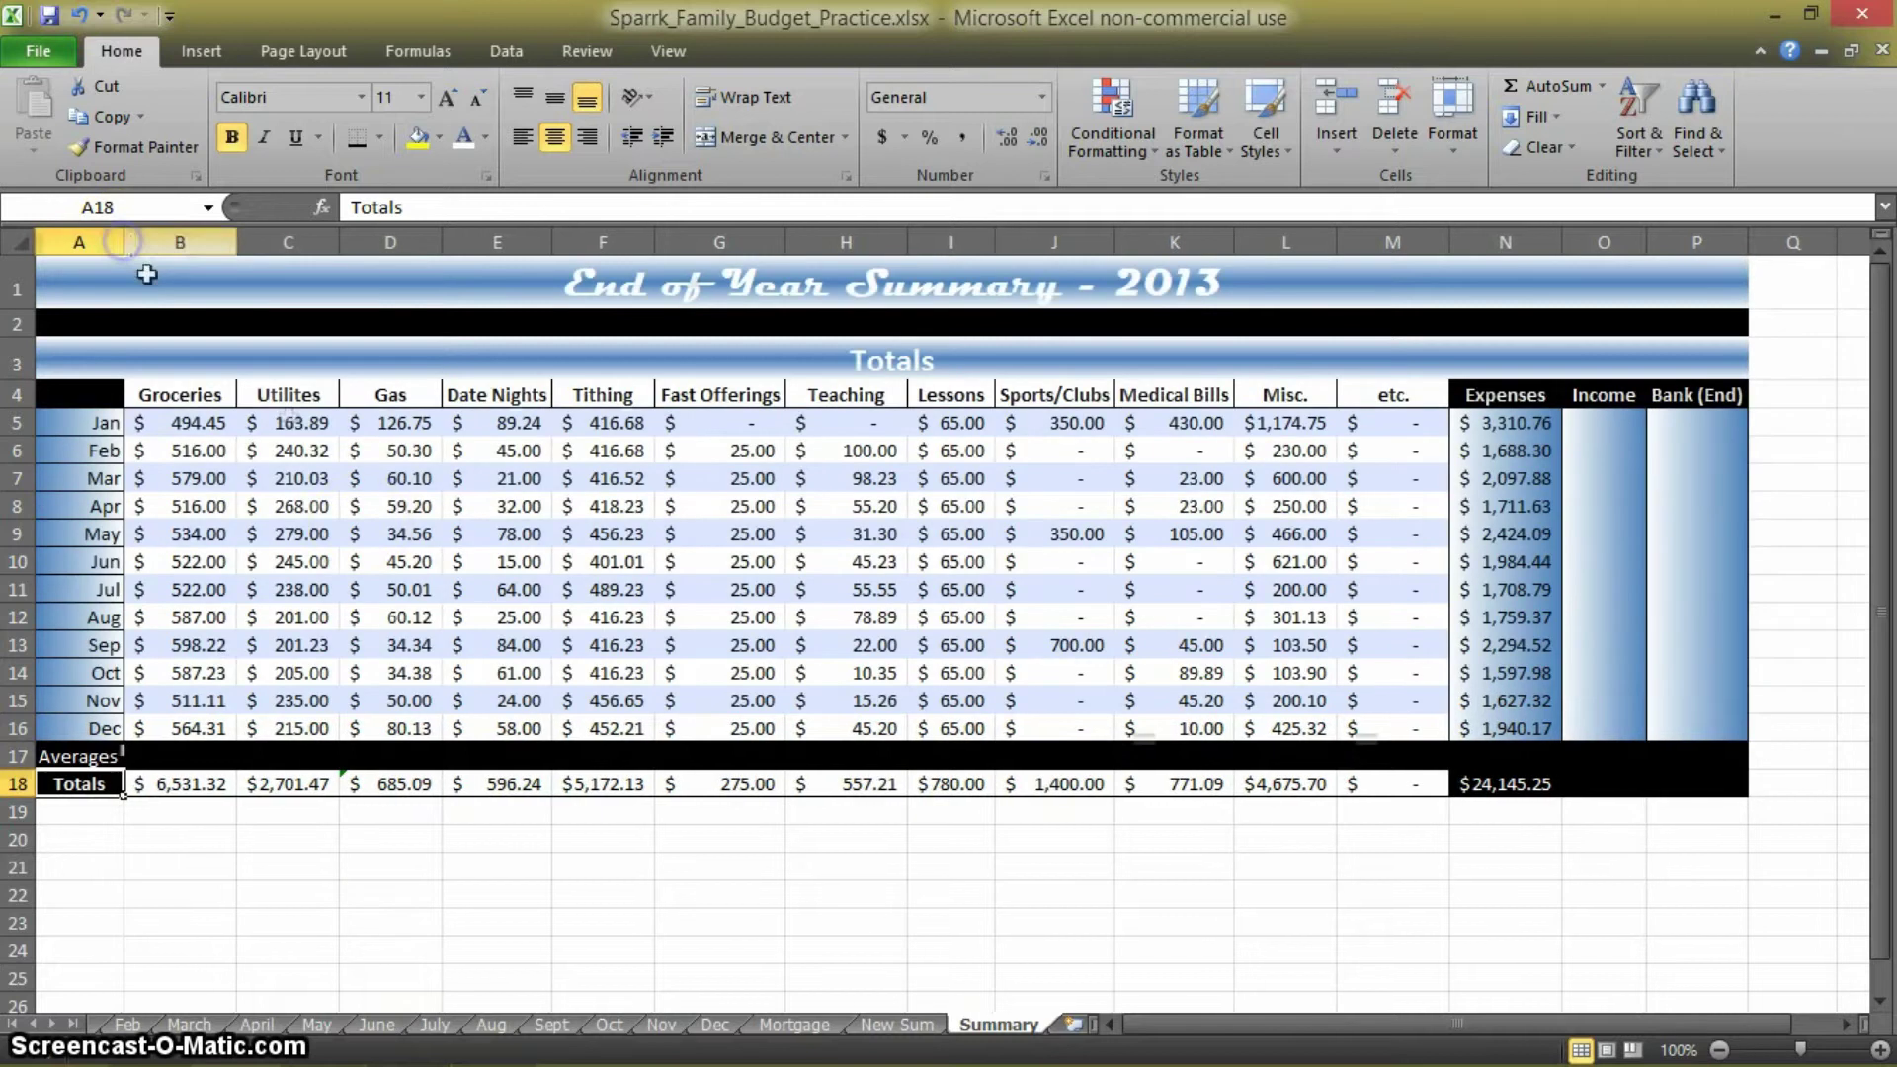
Look over the empty Averages cells in row 17 and compare them with the Averages row on the New Sum sheet
{"action": "left_click", "coordinate": [201, 759]}
{"action": "left_click", "coordinate": [287, 756]}
{"action": "left_click", "coordinate": [390, 756]}
{"action": "left_click", "coordinate": [497, 756]}
{"action": "left_click", "coordinate": [603, 755]}
{"action": "left_click", "coordinate": [697, 753]}
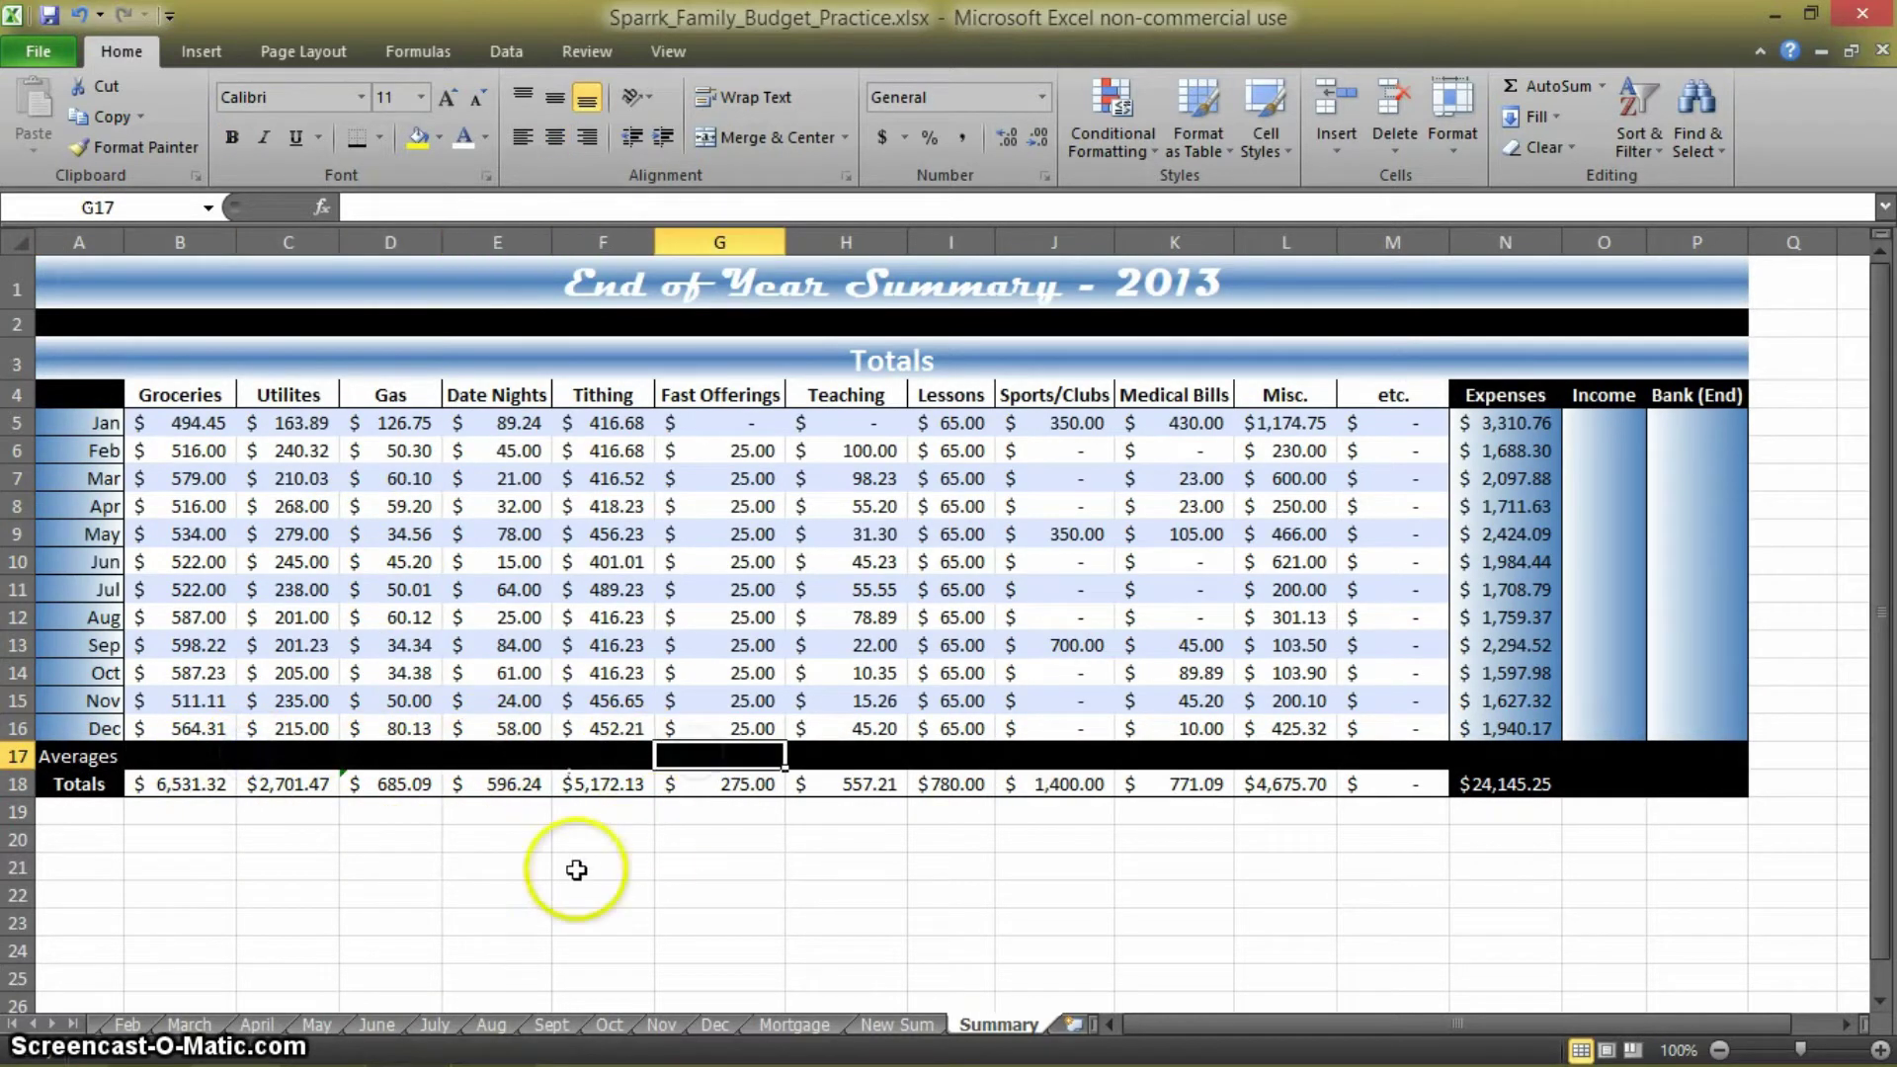
{"action": "left_click", "coordinate": [898, 1025]}
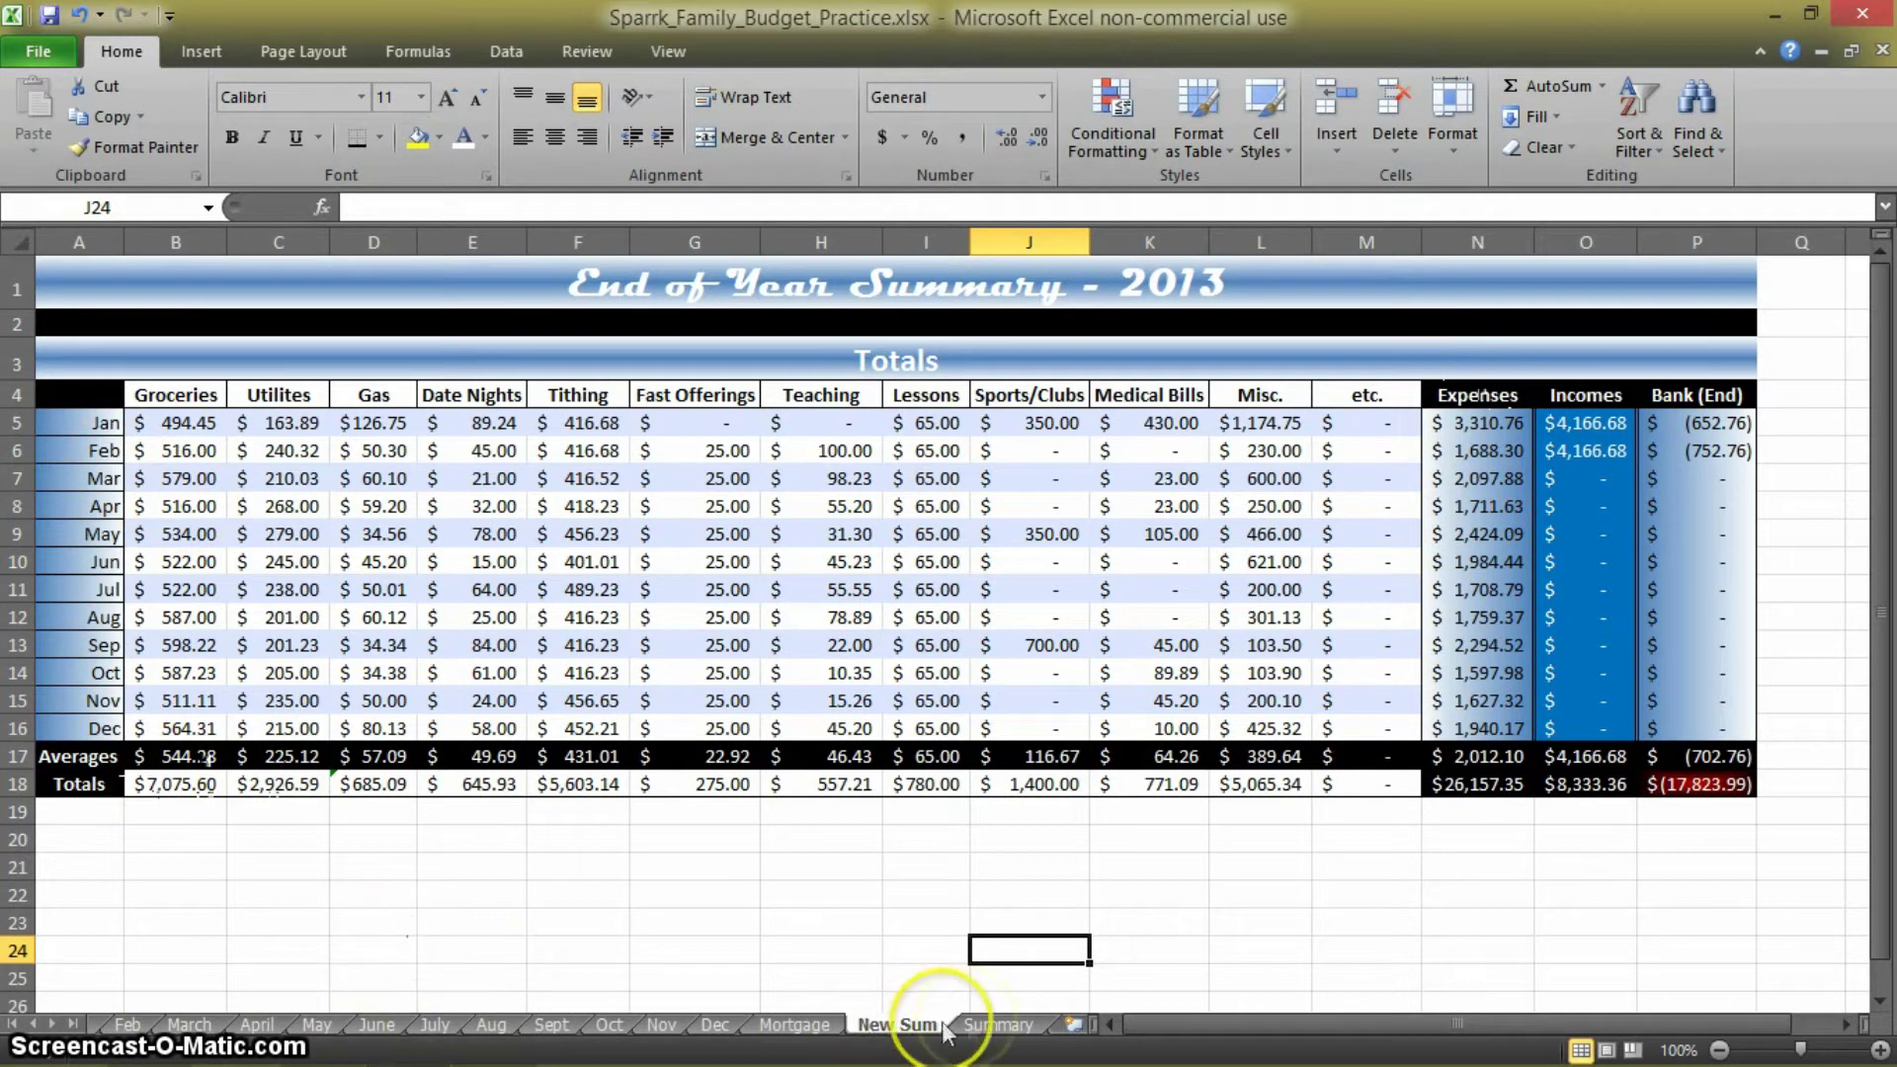
Examine the monthly Groceries cells and the formulas behind the Groceries average in B17 and total in B18 on the New Sum sheet
{"action": "left_click", "coordinate": [996, 1025]}
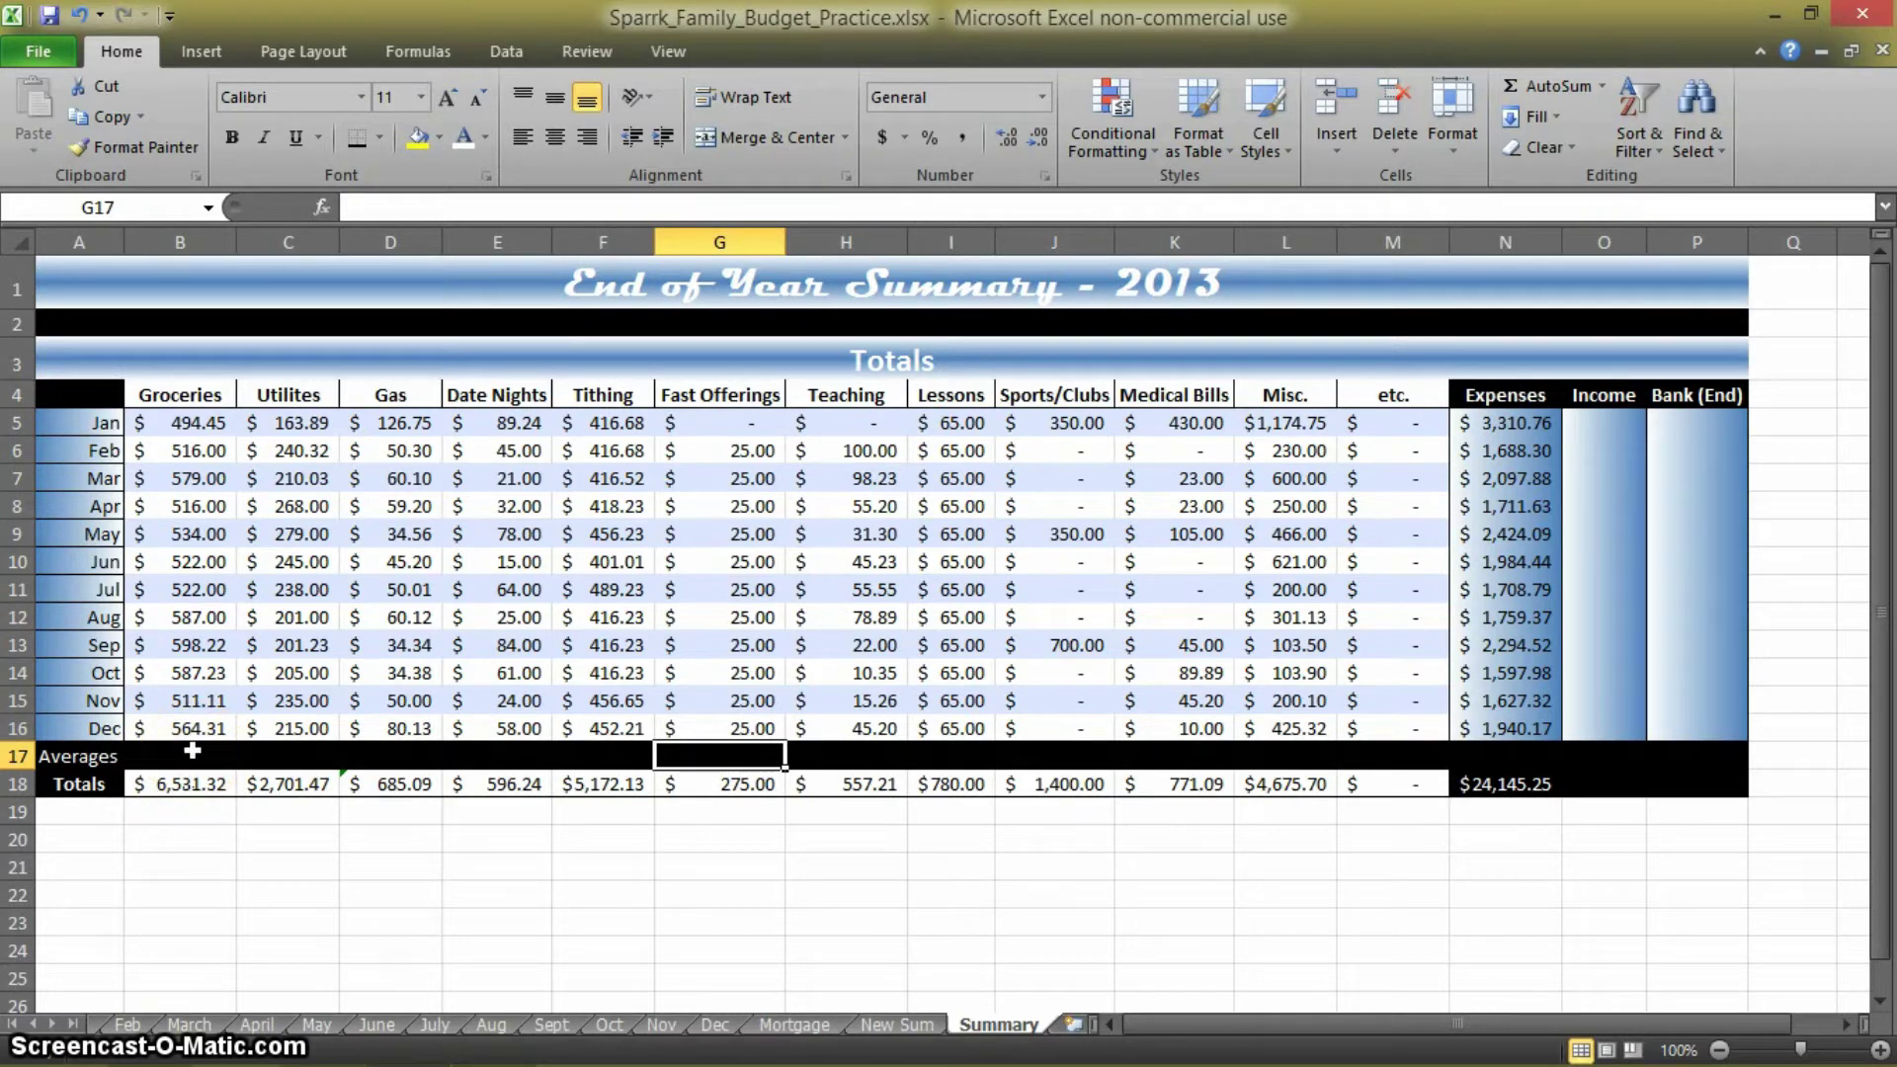
{"action": "left_click", "coordinate": [895, 1023]}
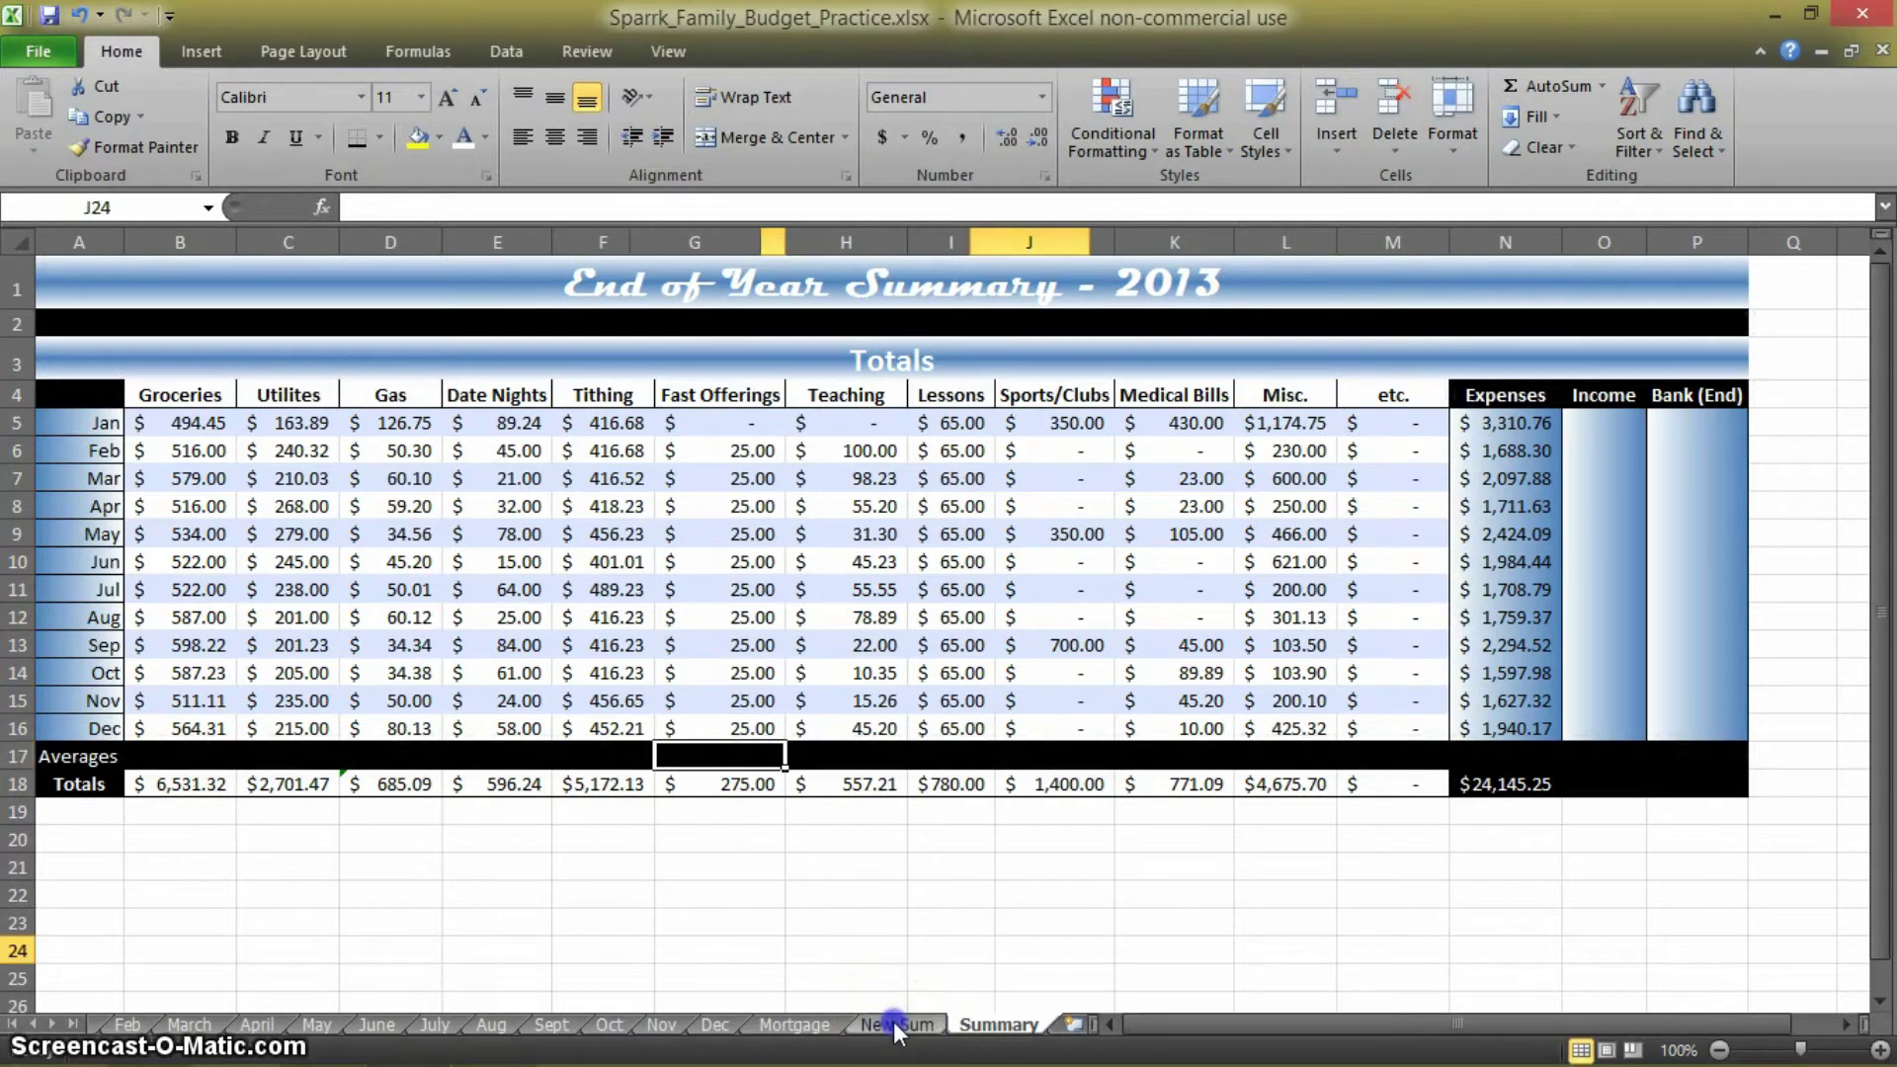
{"action": "left_click", "coordinate": [212, 756]}
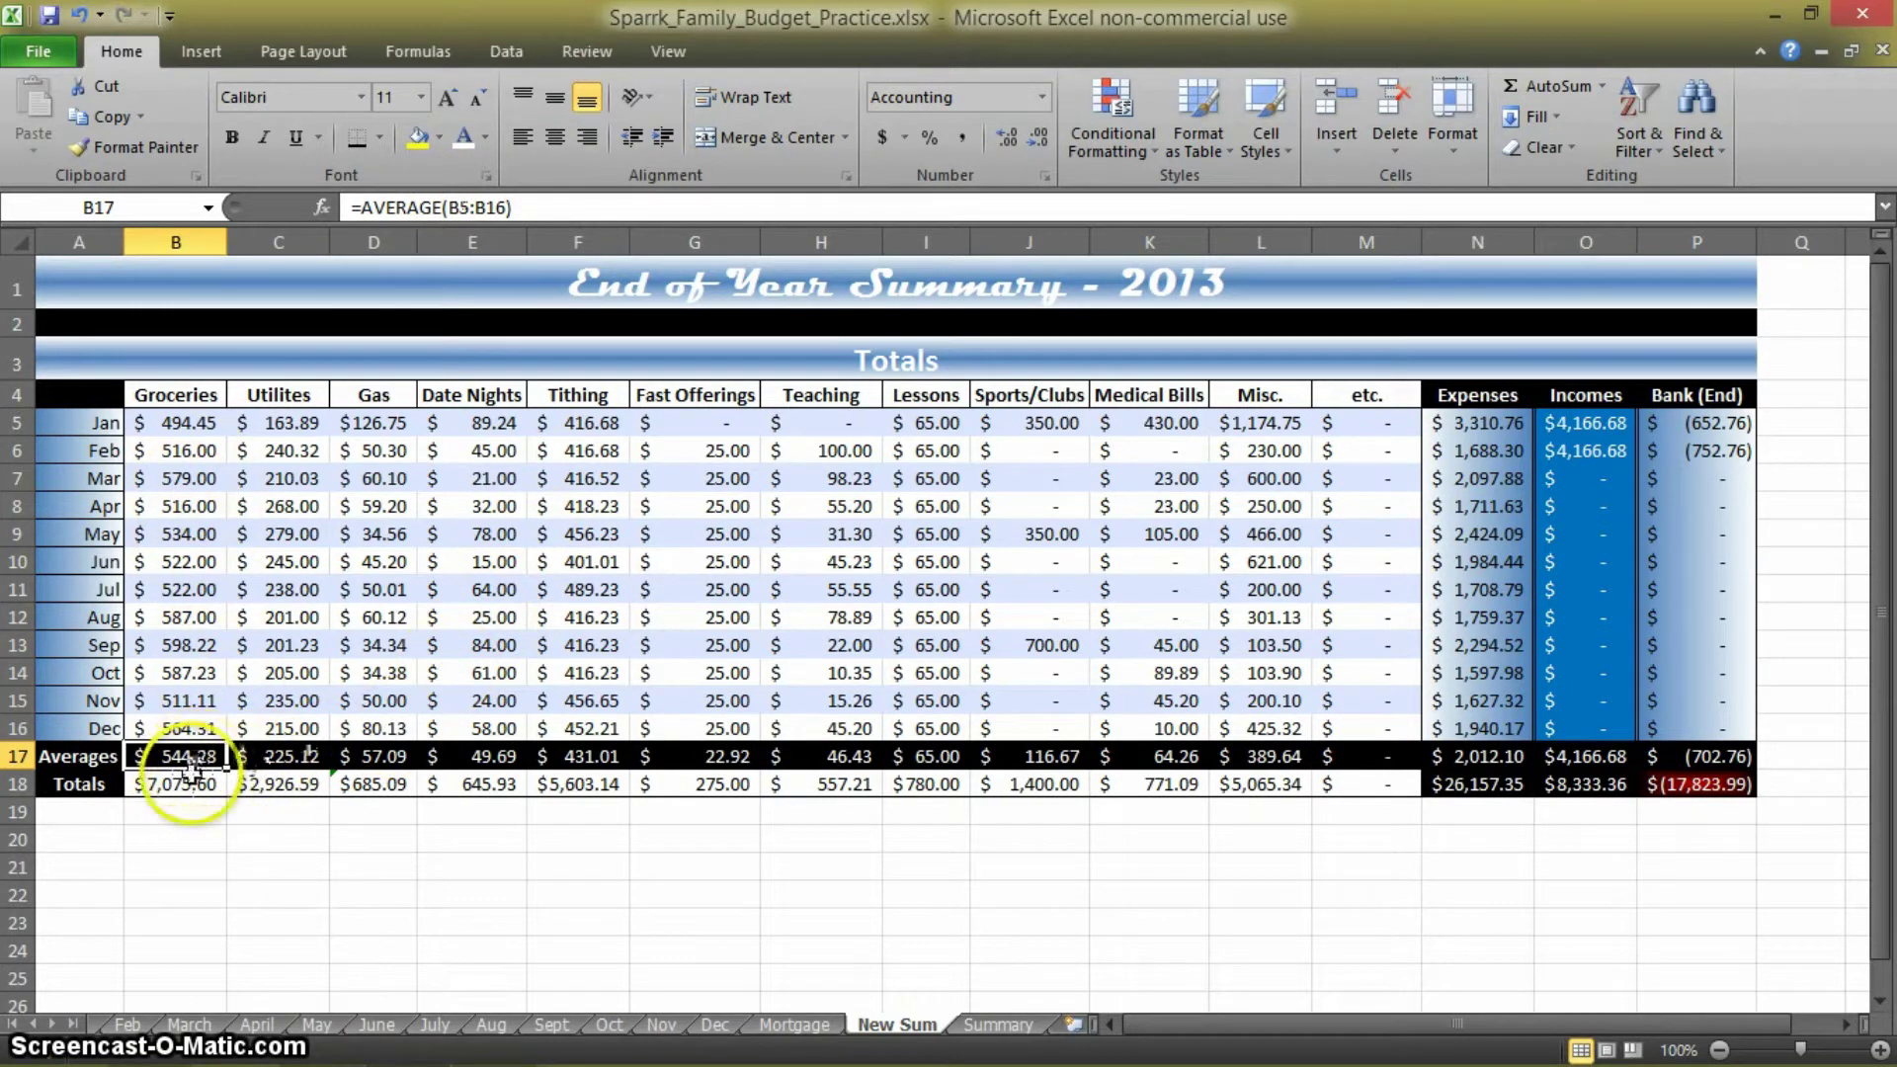
{"action": "left_click", "coordinate": [168, 701]}
{"action": "left_click", "coordinate": [168, 646]}
{"action": "left_click", "coordinate": [166, 589]}
{"action": "left_click", "coordinate": [170, 786]}
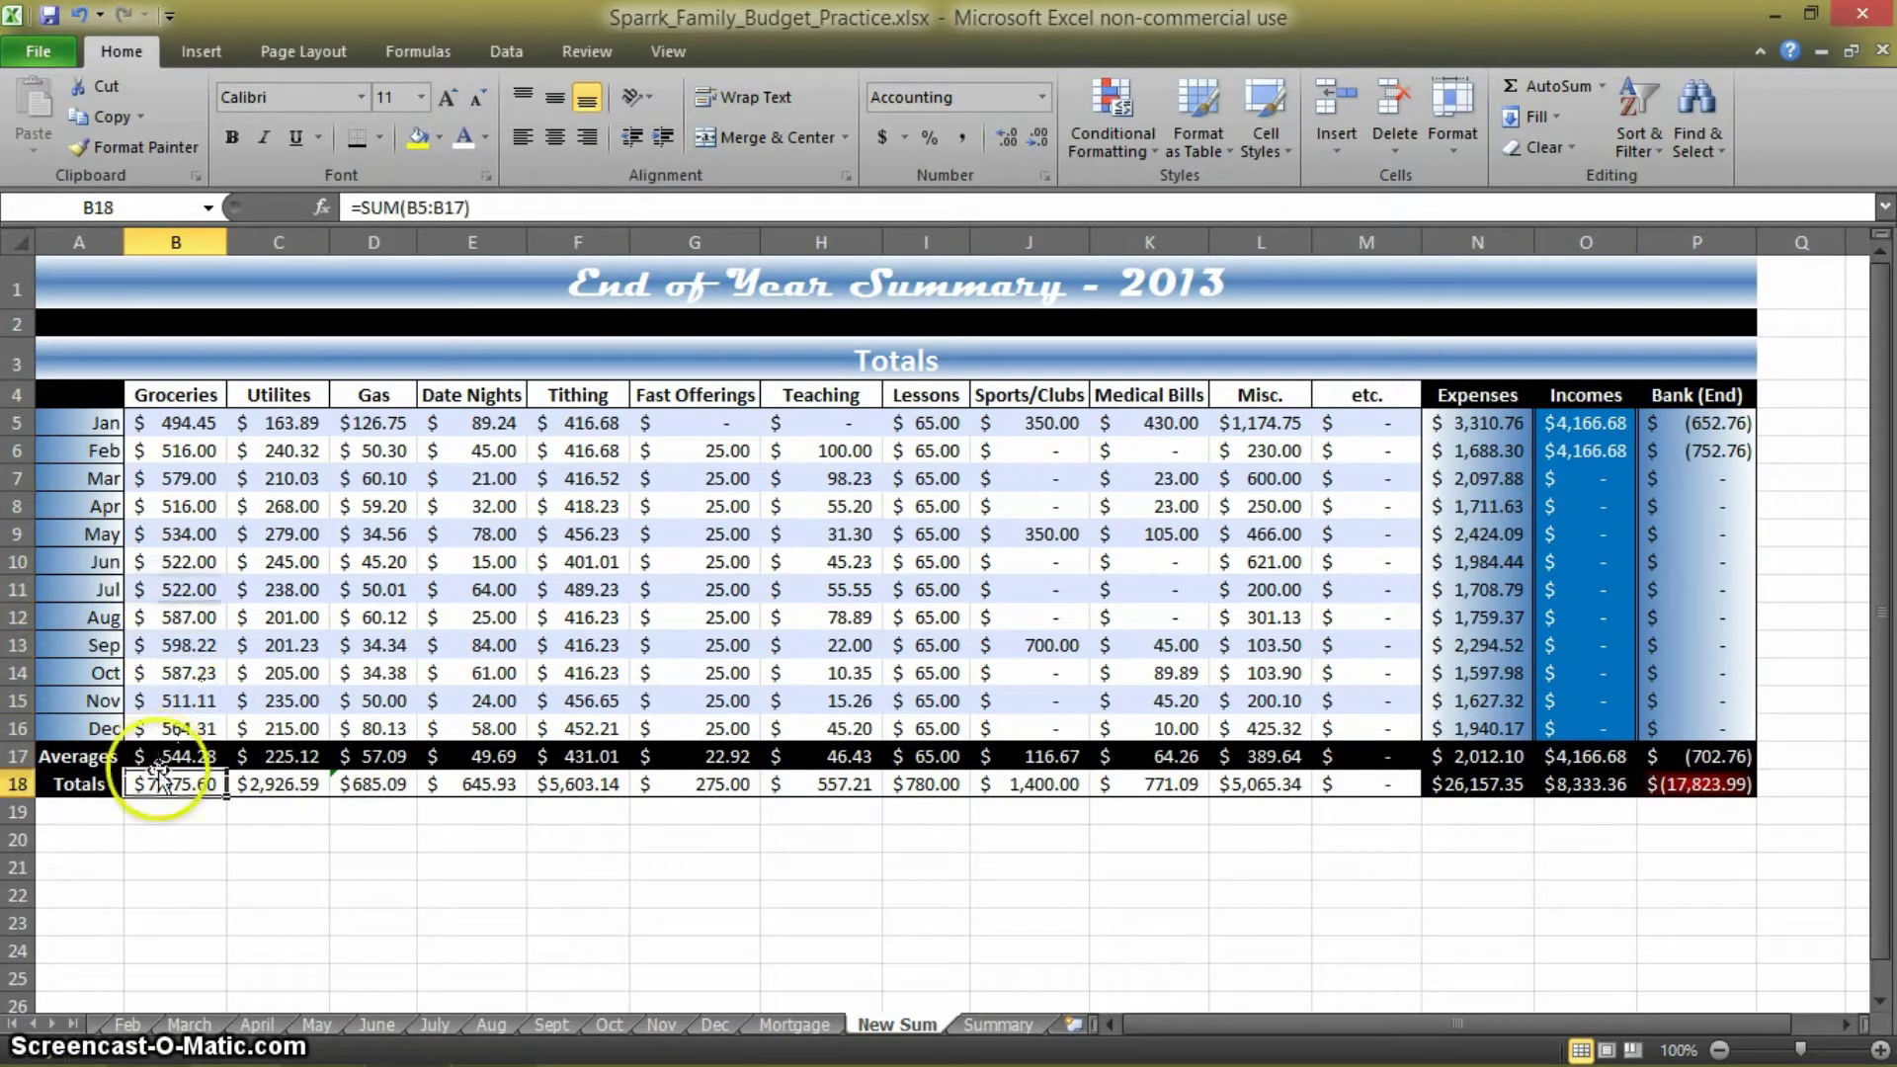
{"action": "left_click", "coordinate": [213, 759]}
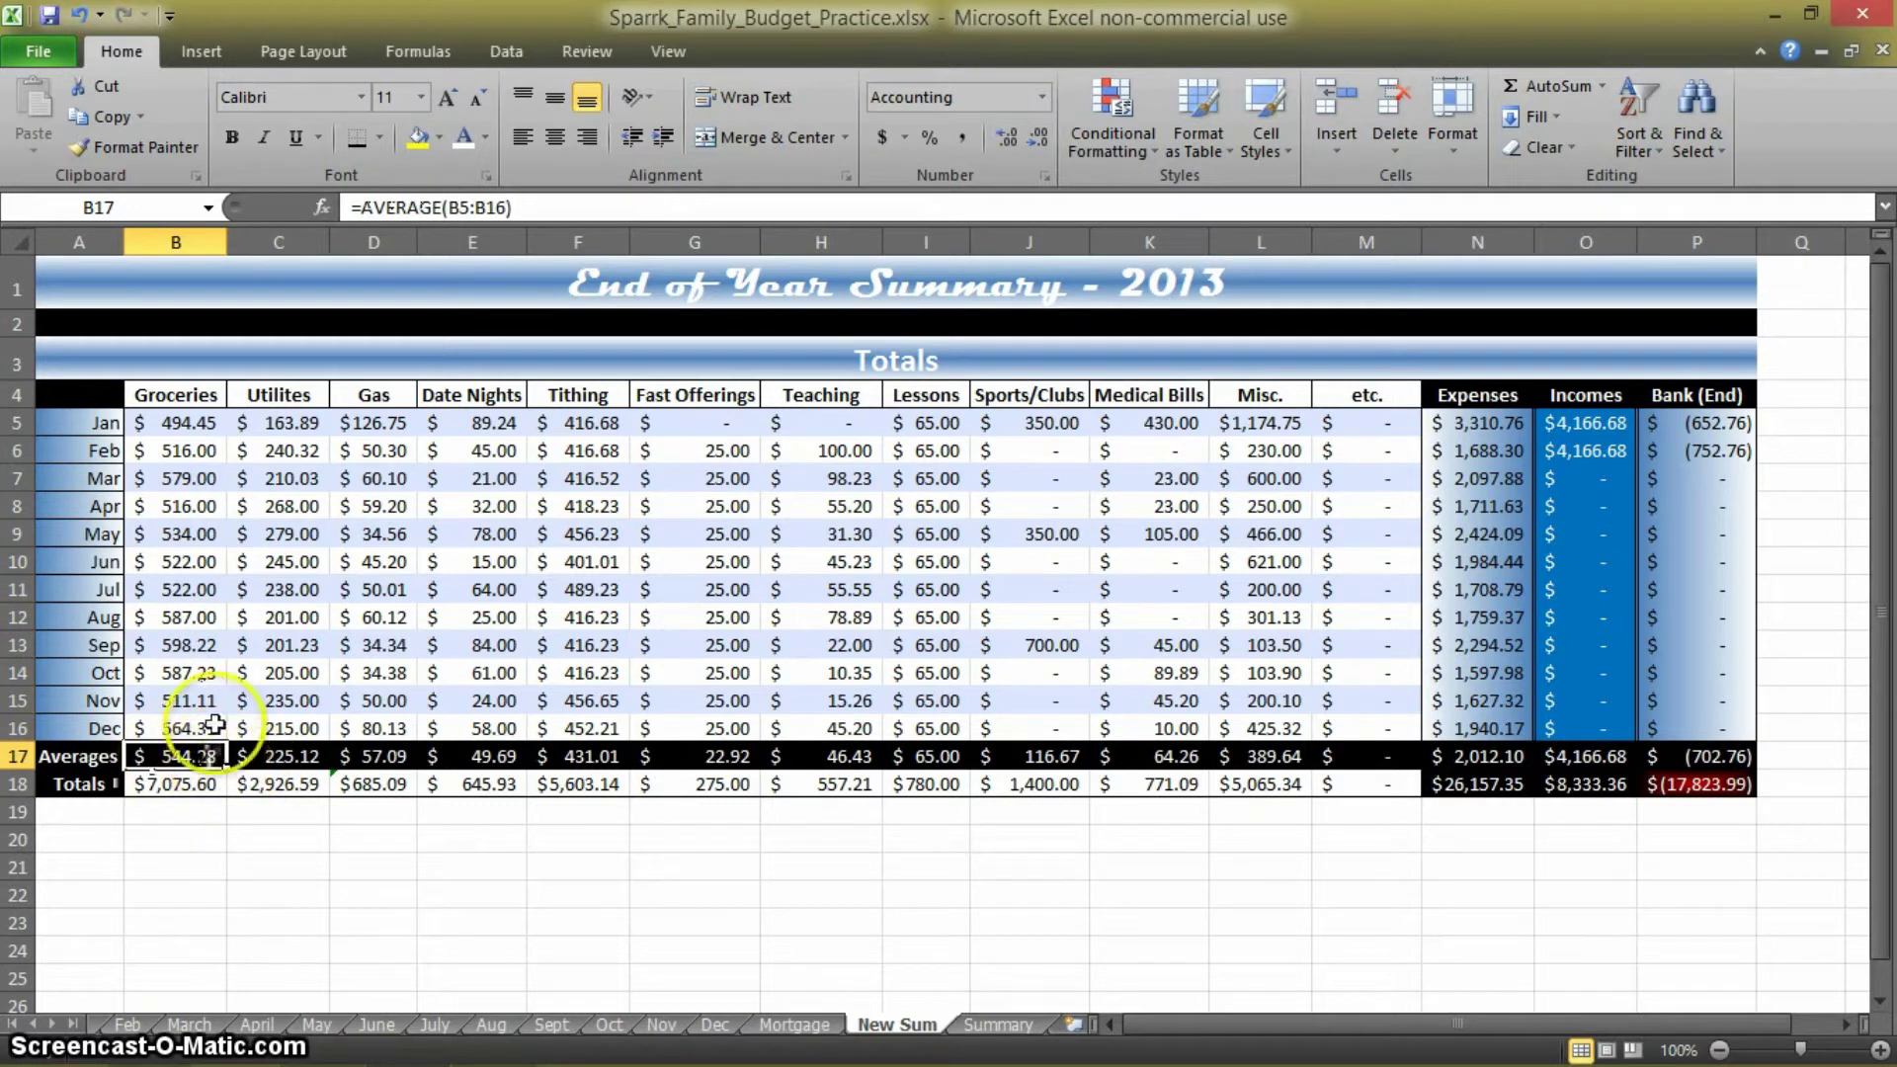
Set the Groceries amounts for June through December, cells B10:B16, to 0 on the New Sum sheet
{"action": "left_click_drag", "start_coordinate": [173, 561], "coordinate": [198, 645]}
{"action": "left_click", "coordinate": [196, 563]}
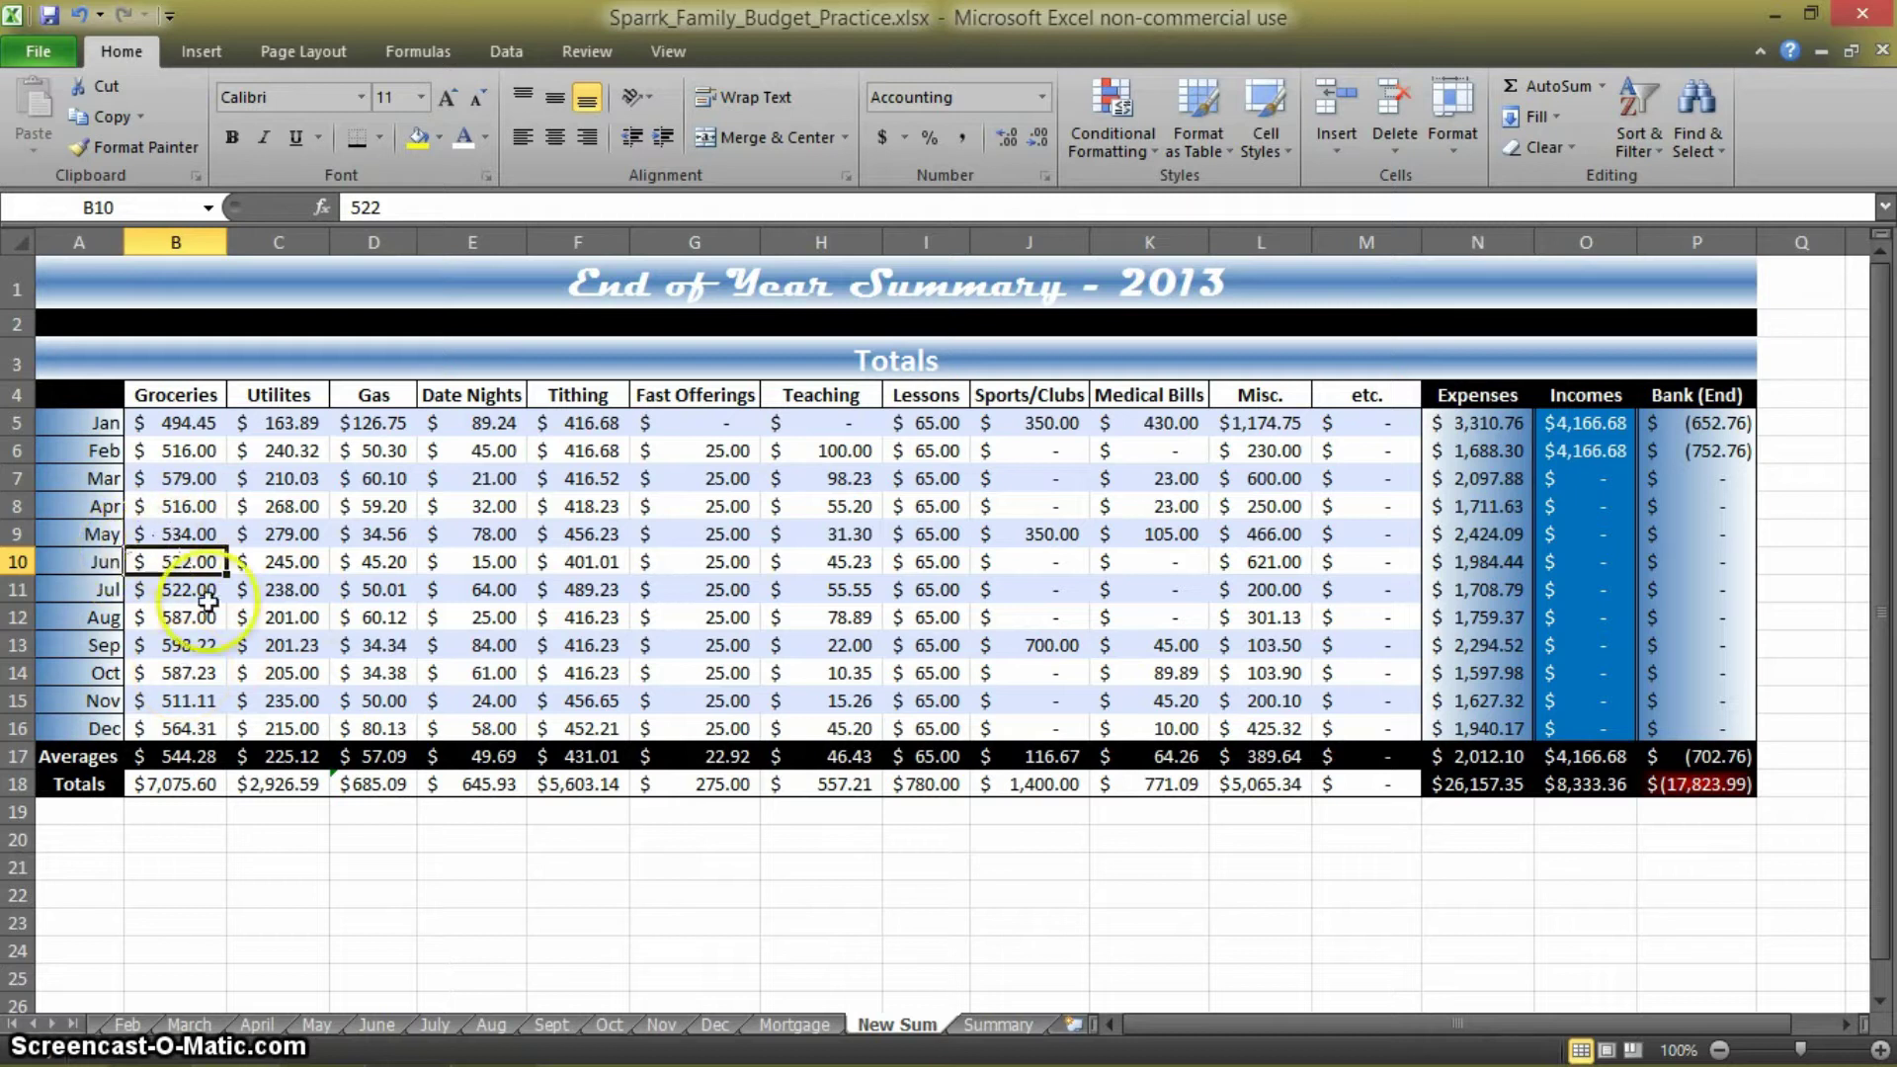
{"action": "type", "text": "0 0 0 0 0 0 0"}
{"action": "key", "text": "Up"}
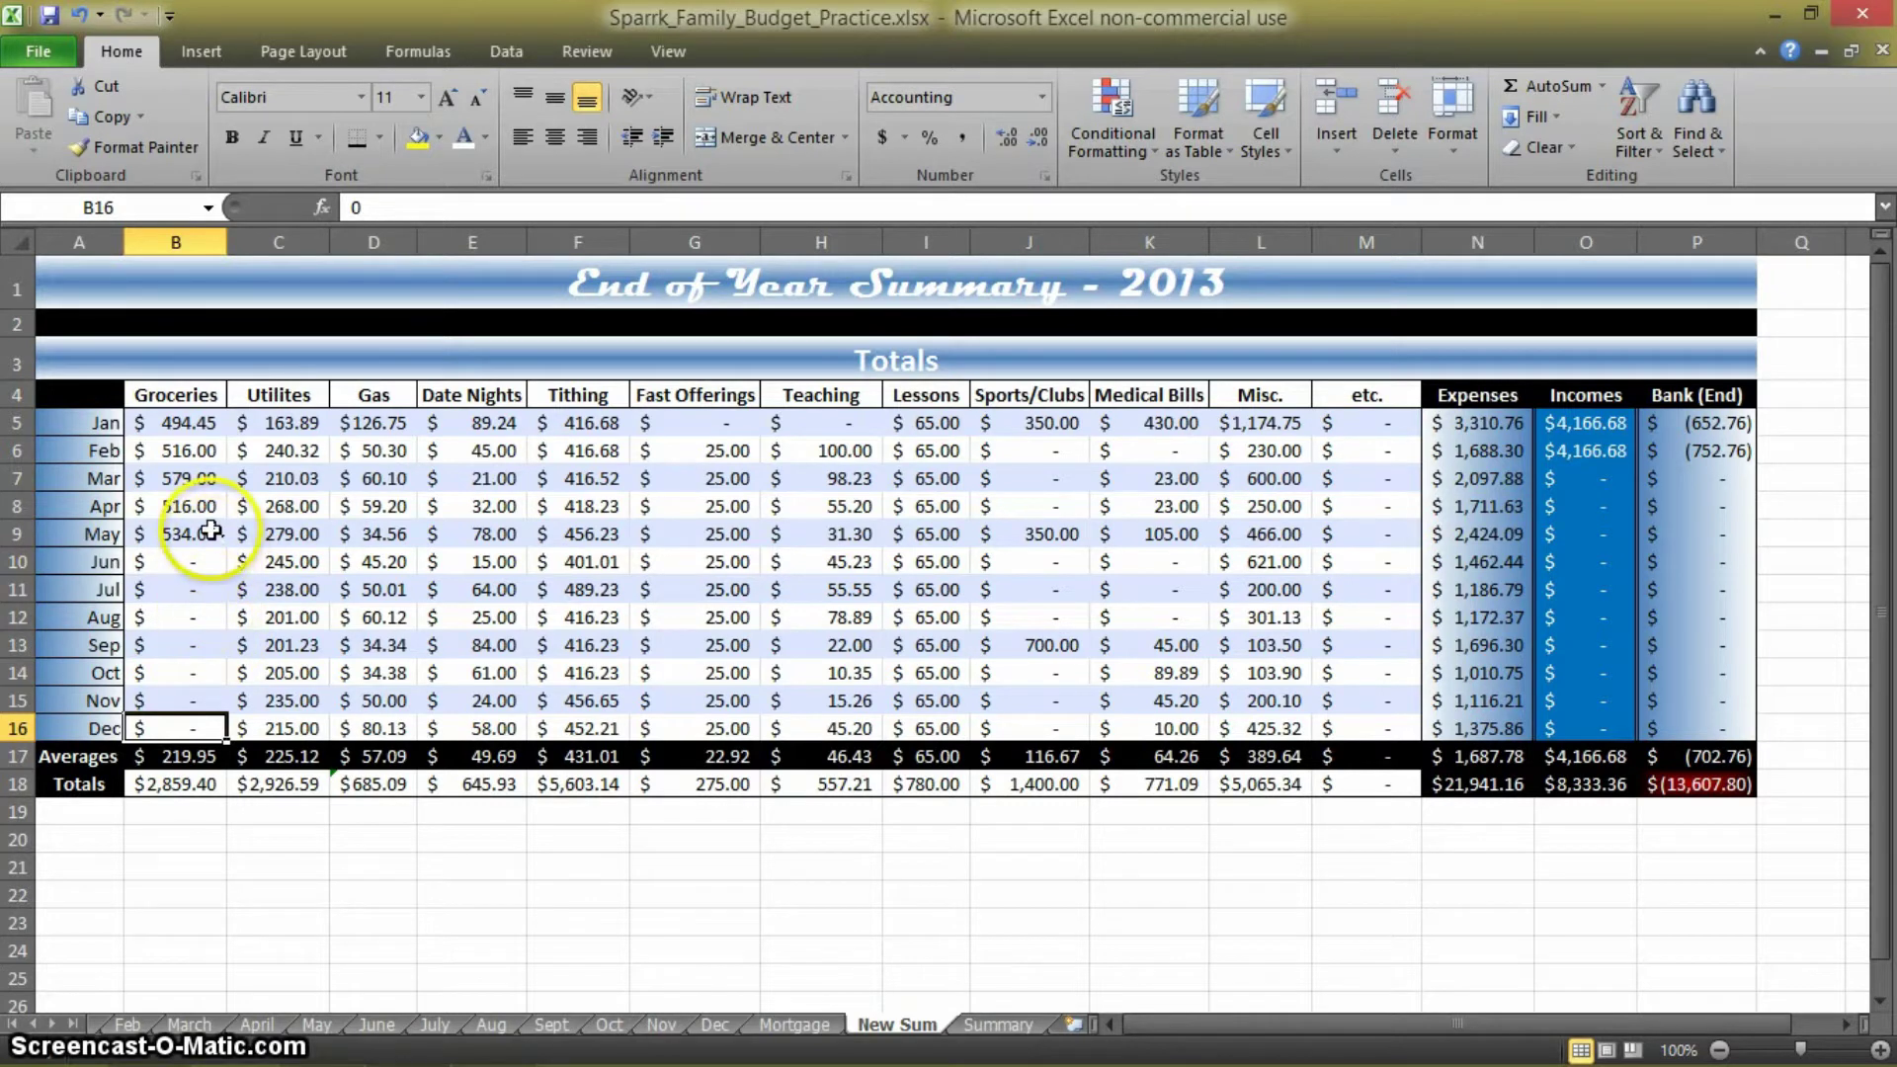
Examine the January to May Groceries values against the average formula in B17, and check the Summary sheet for comparison
{"action": "left_click_drag", "start_coordinate": [193, 425], "coordinate": [197, 534]}
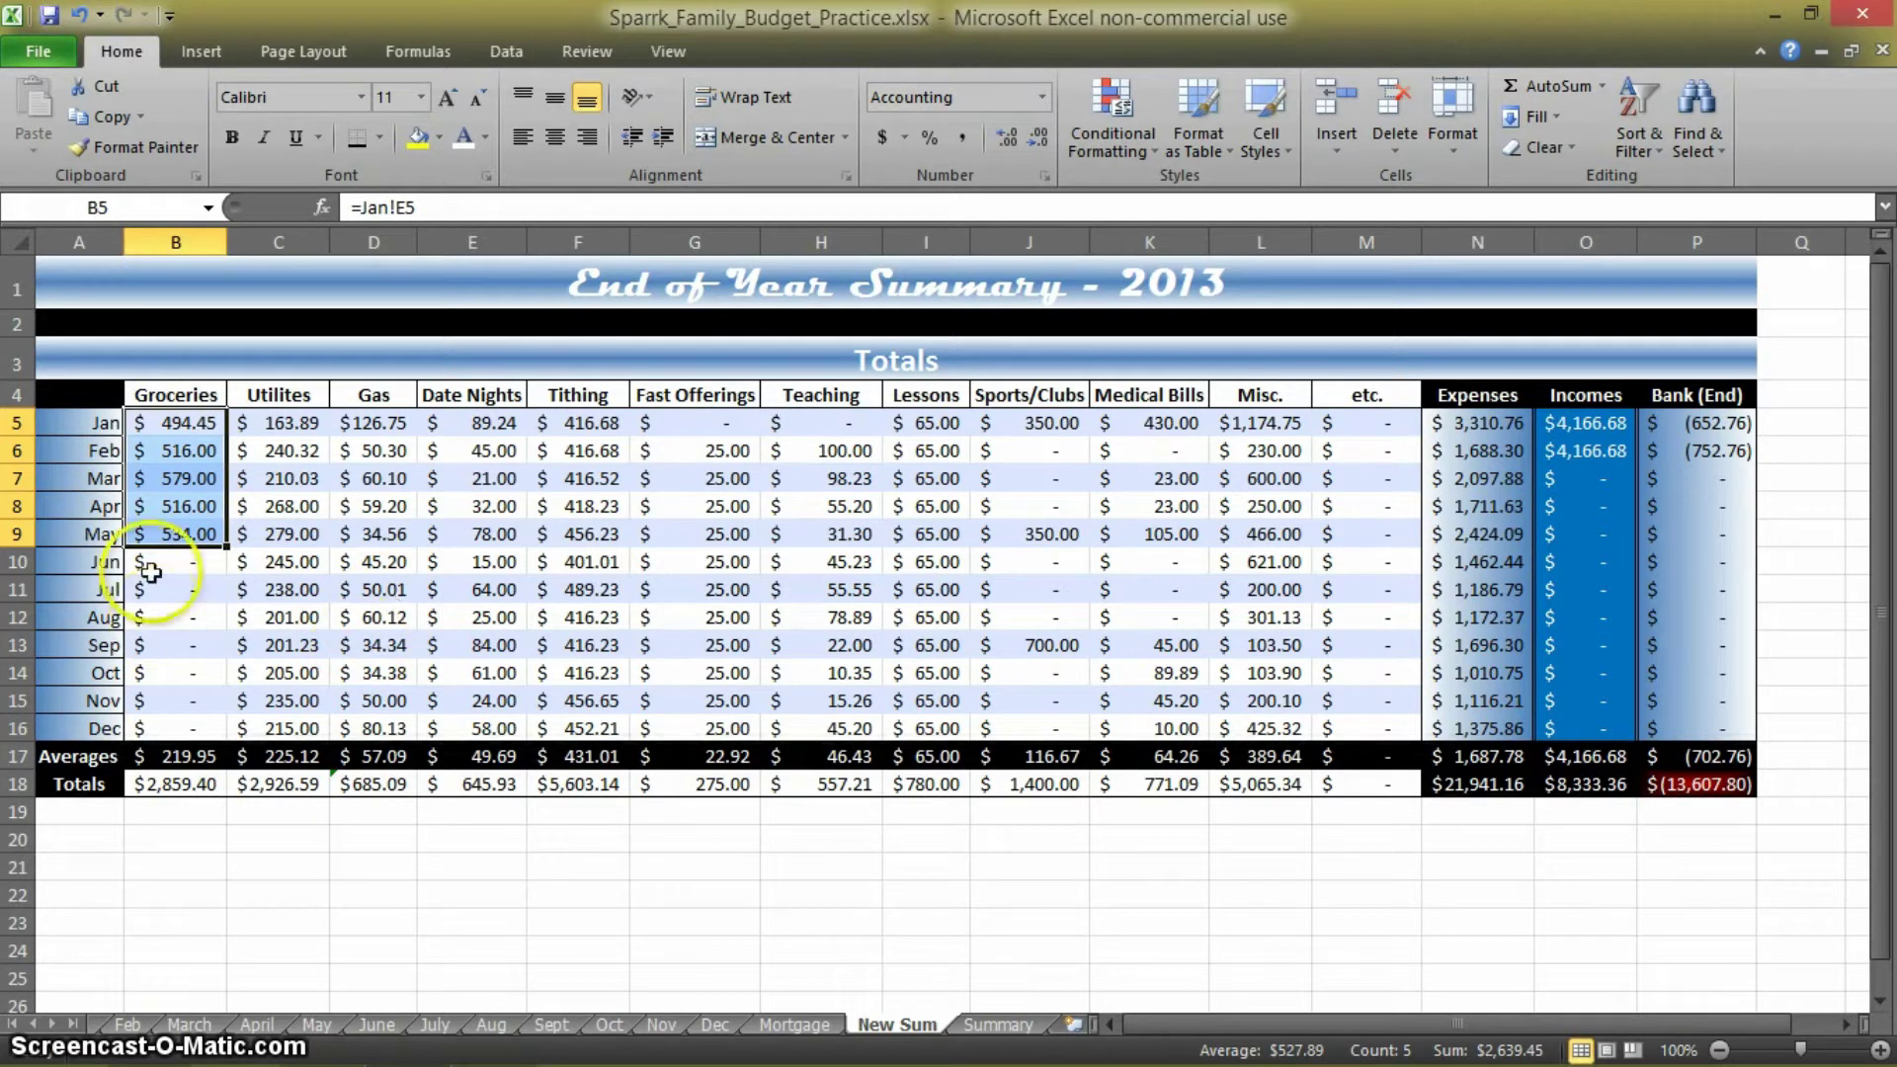
{"action": "left_click", "coordinate": [188, 425]}
{"action": "left_click", "coordinate": [188, 478]}
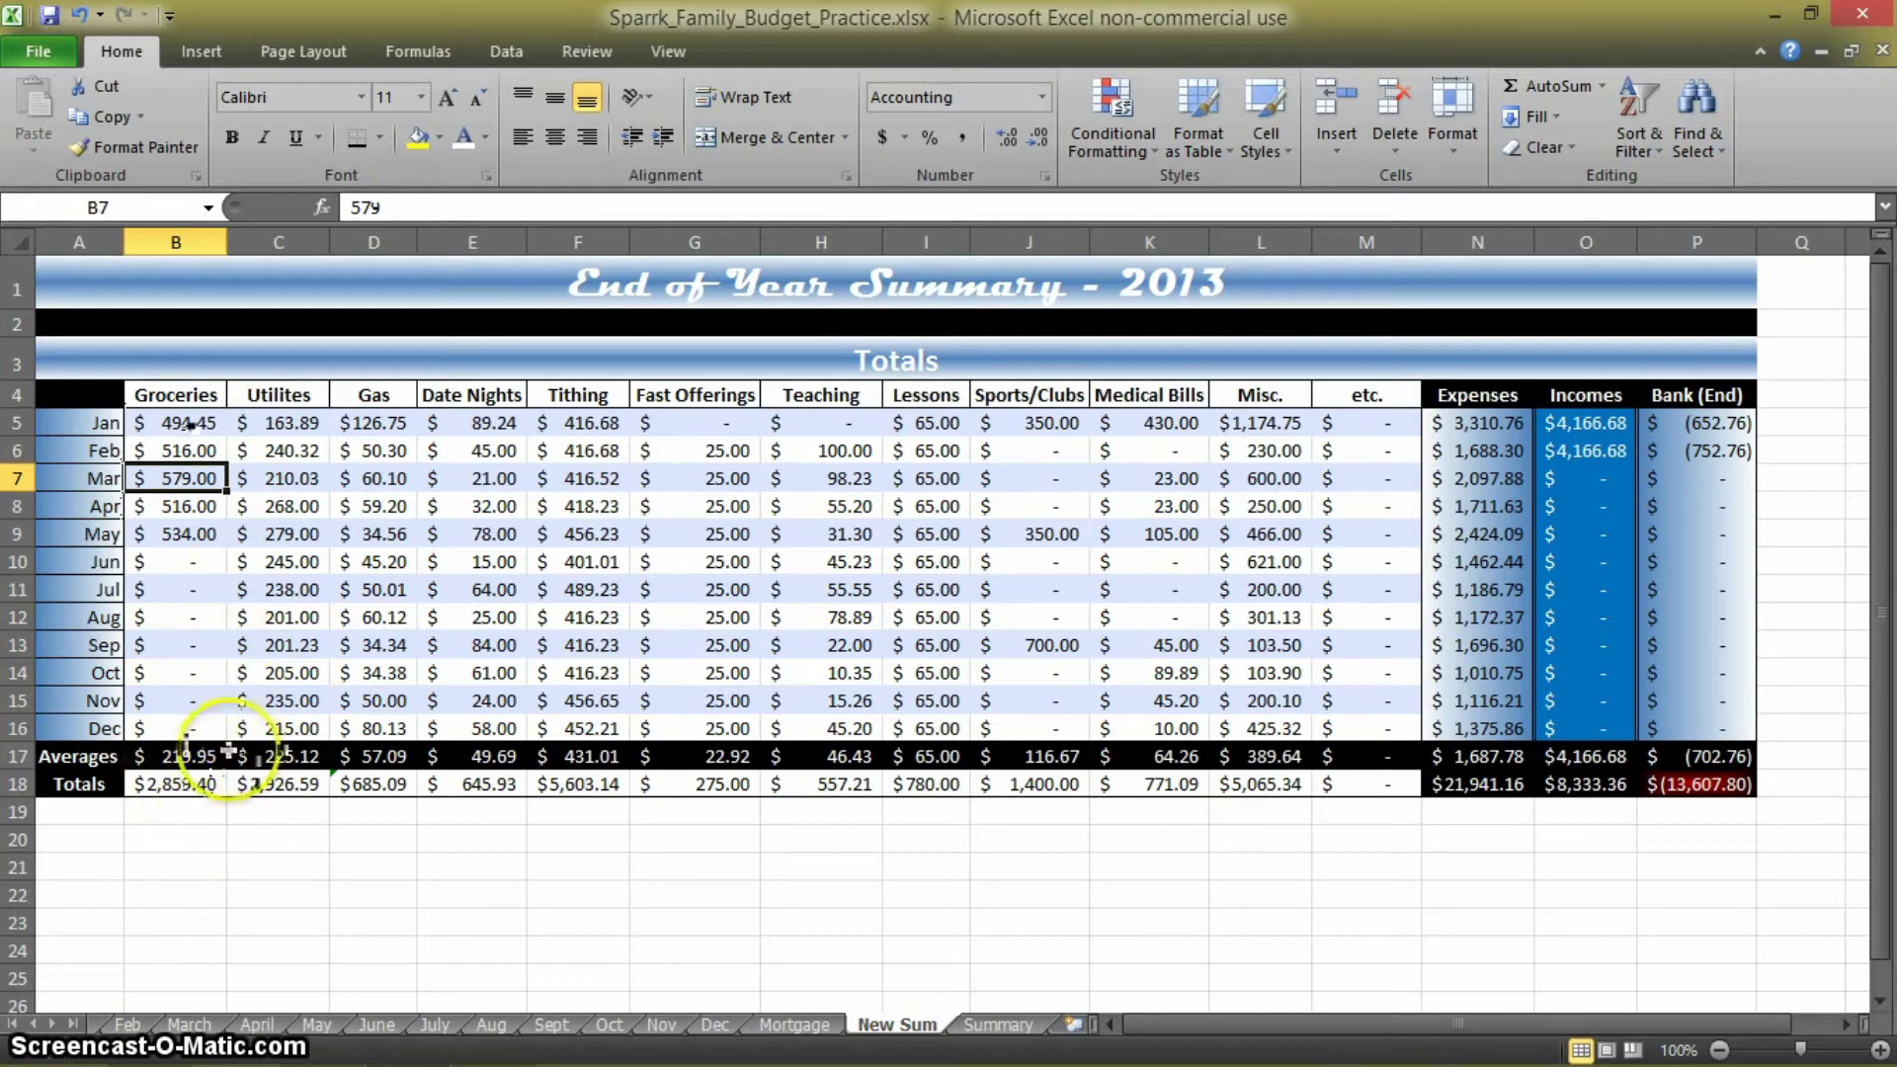
{"action": "left_click", "coordinate": [182, 757]}
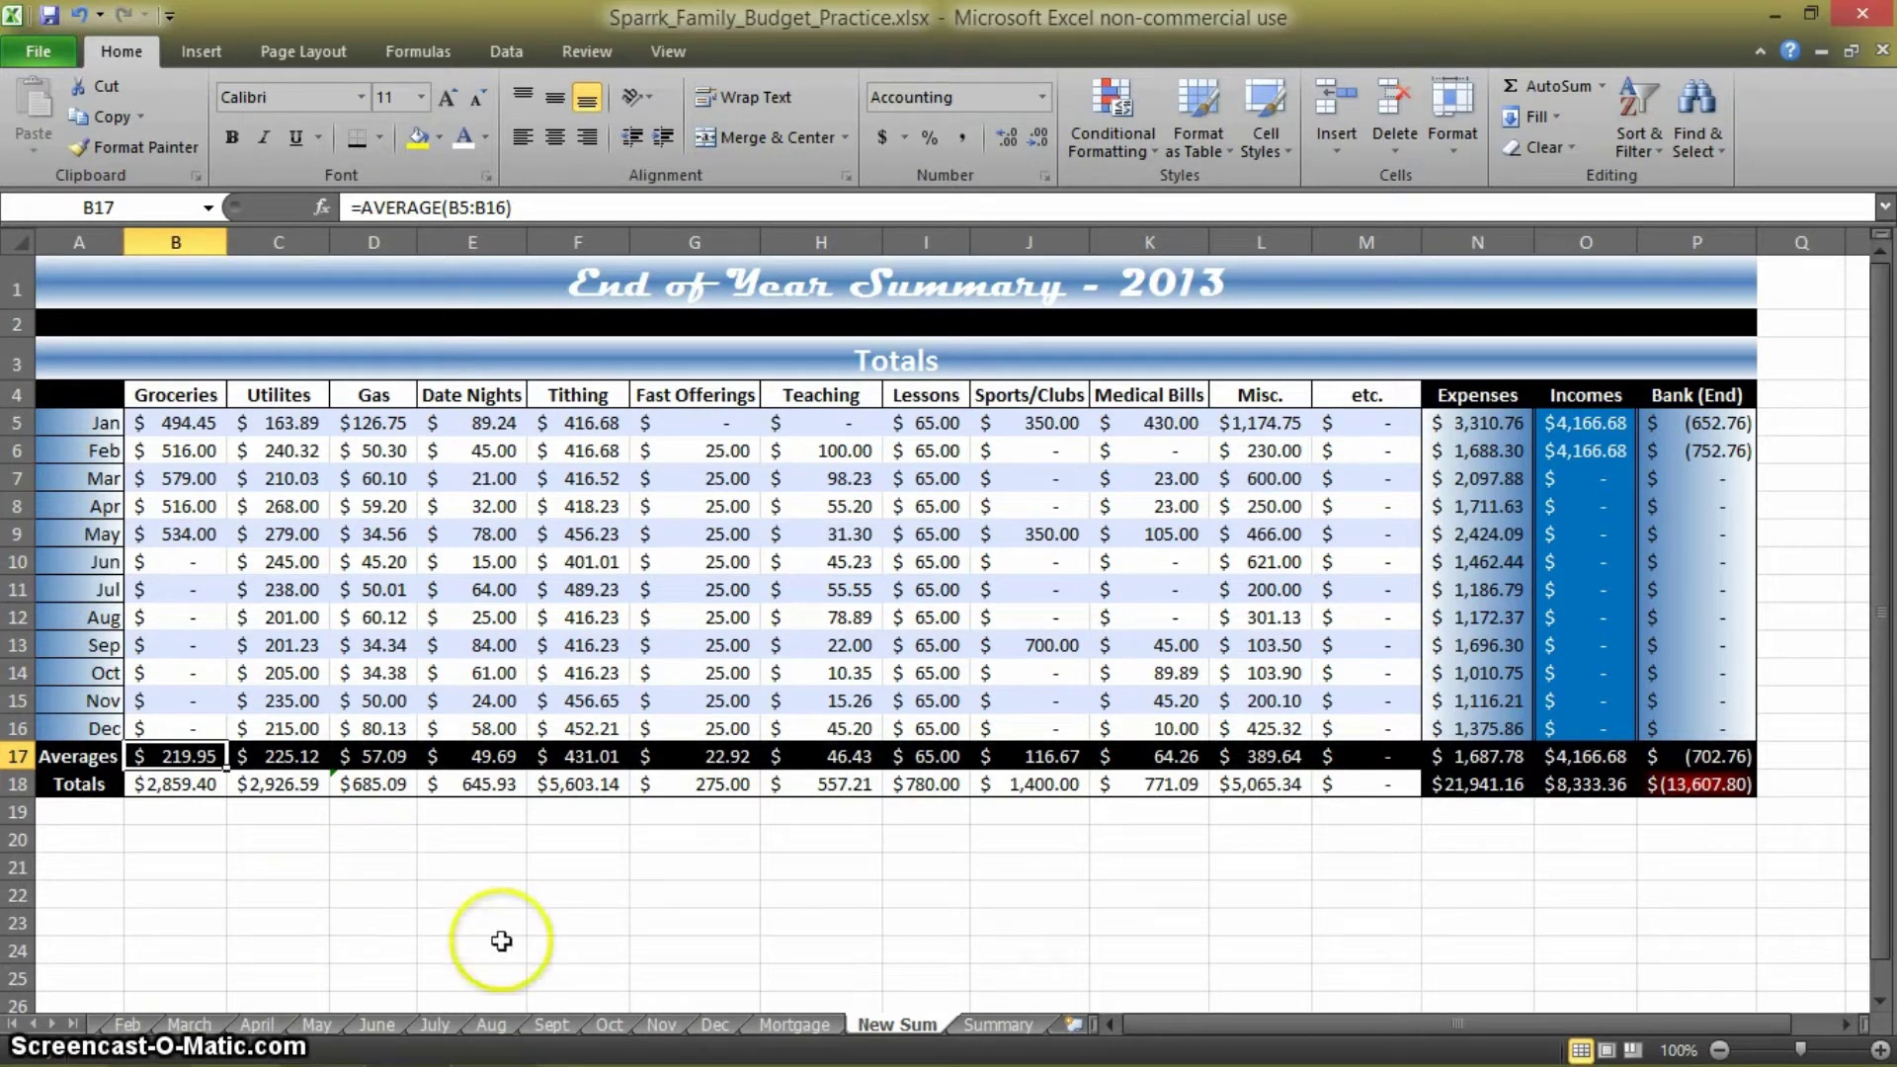
{"action": "key", "text": "ctrl+Page_Down"}
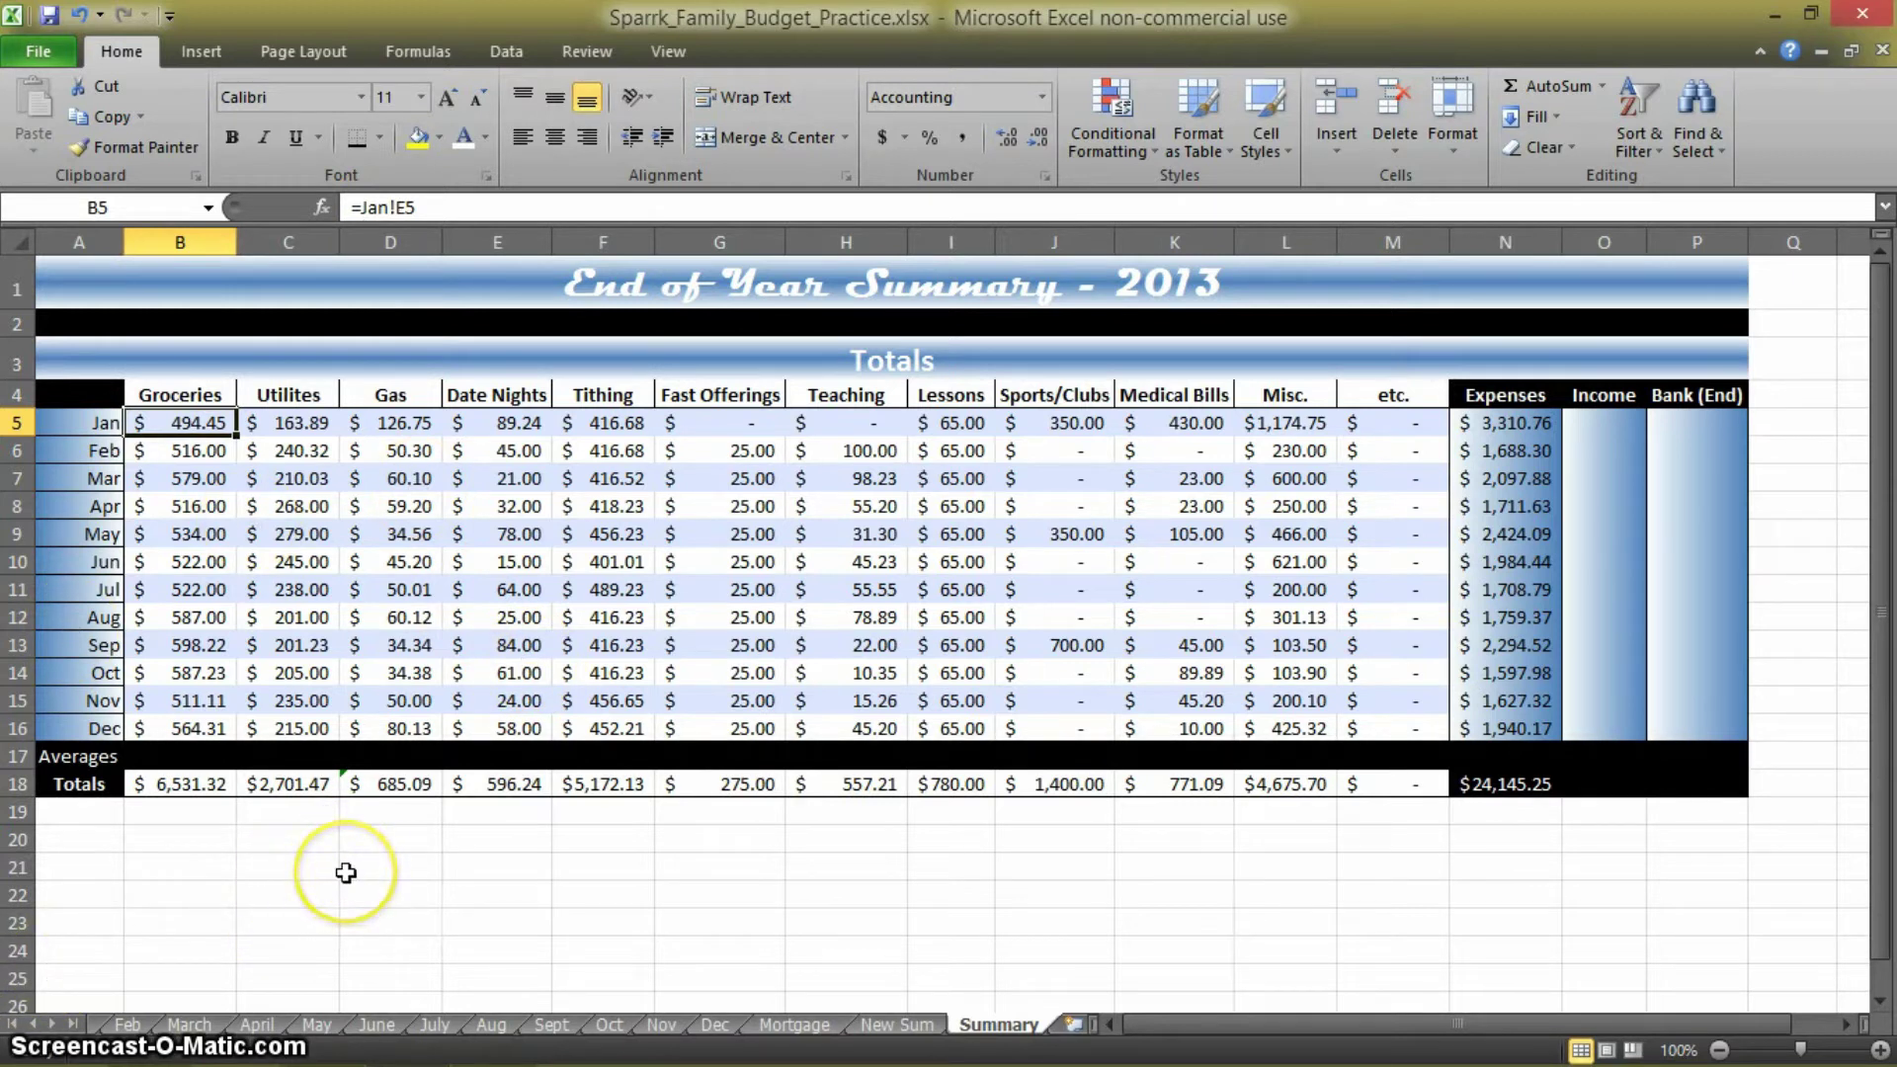
{"action": "left_click", "coordinate": [868, 1024]}
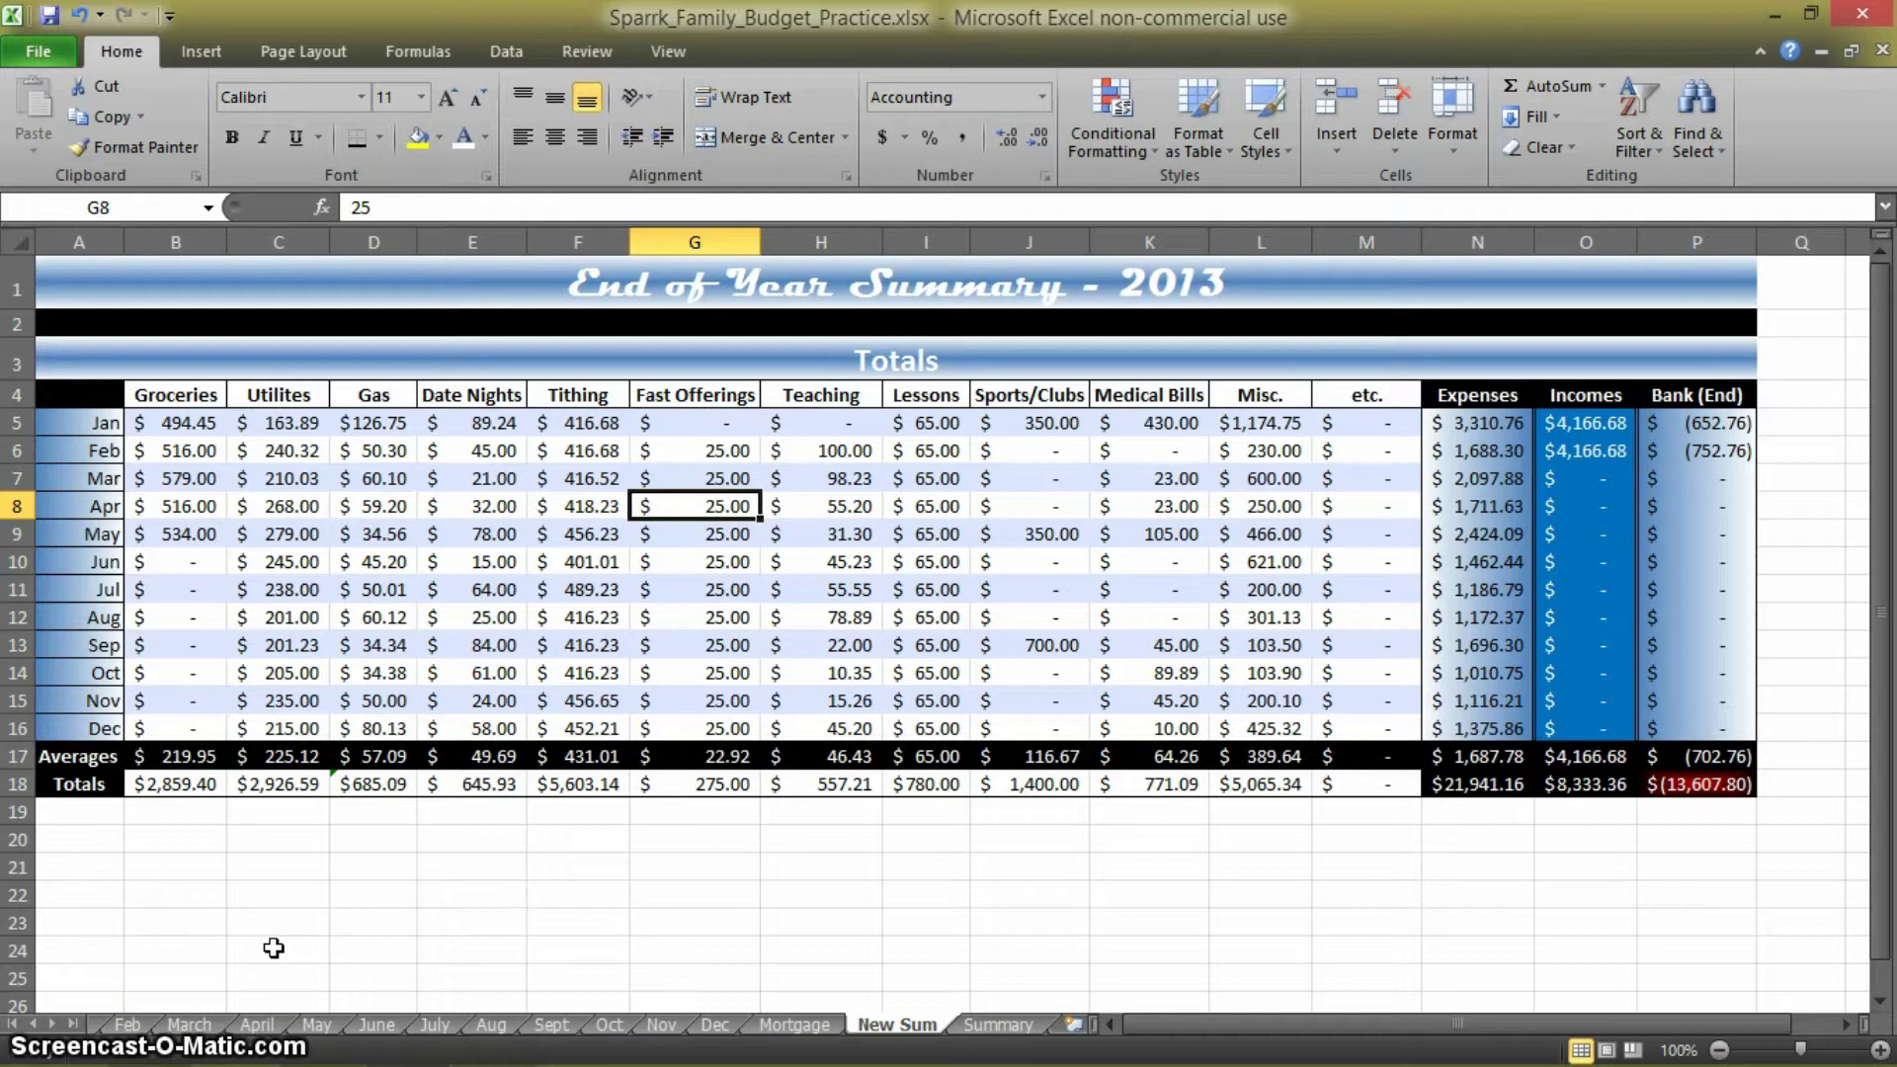
Remove the cell range from the AVERAGE formula in the Groceries average cell B17 on New Sum, keeping the opening parenthesis
{"action": "left_click", "coordinate": [206, 763]}
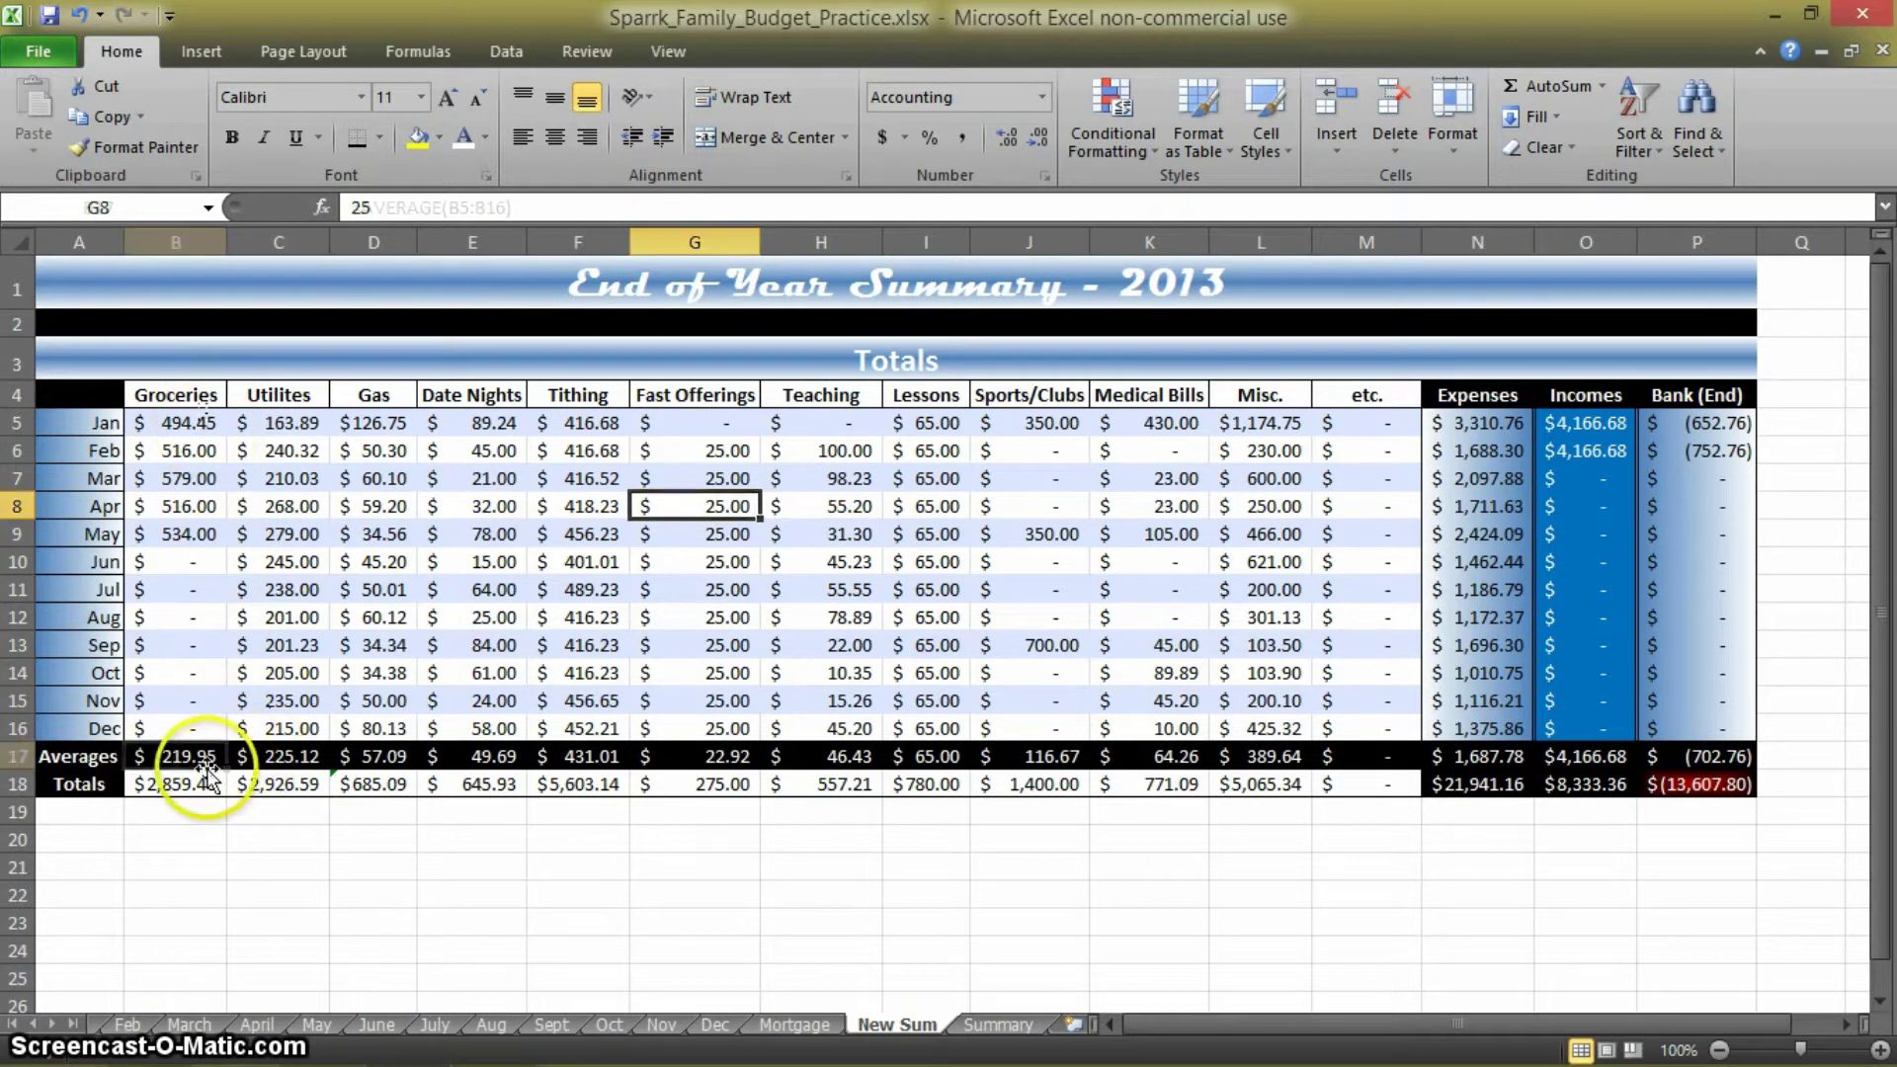
{"action": "left_click", "coordinate": [538, 206]}
{"action": "key", "text": "BackSpace"}
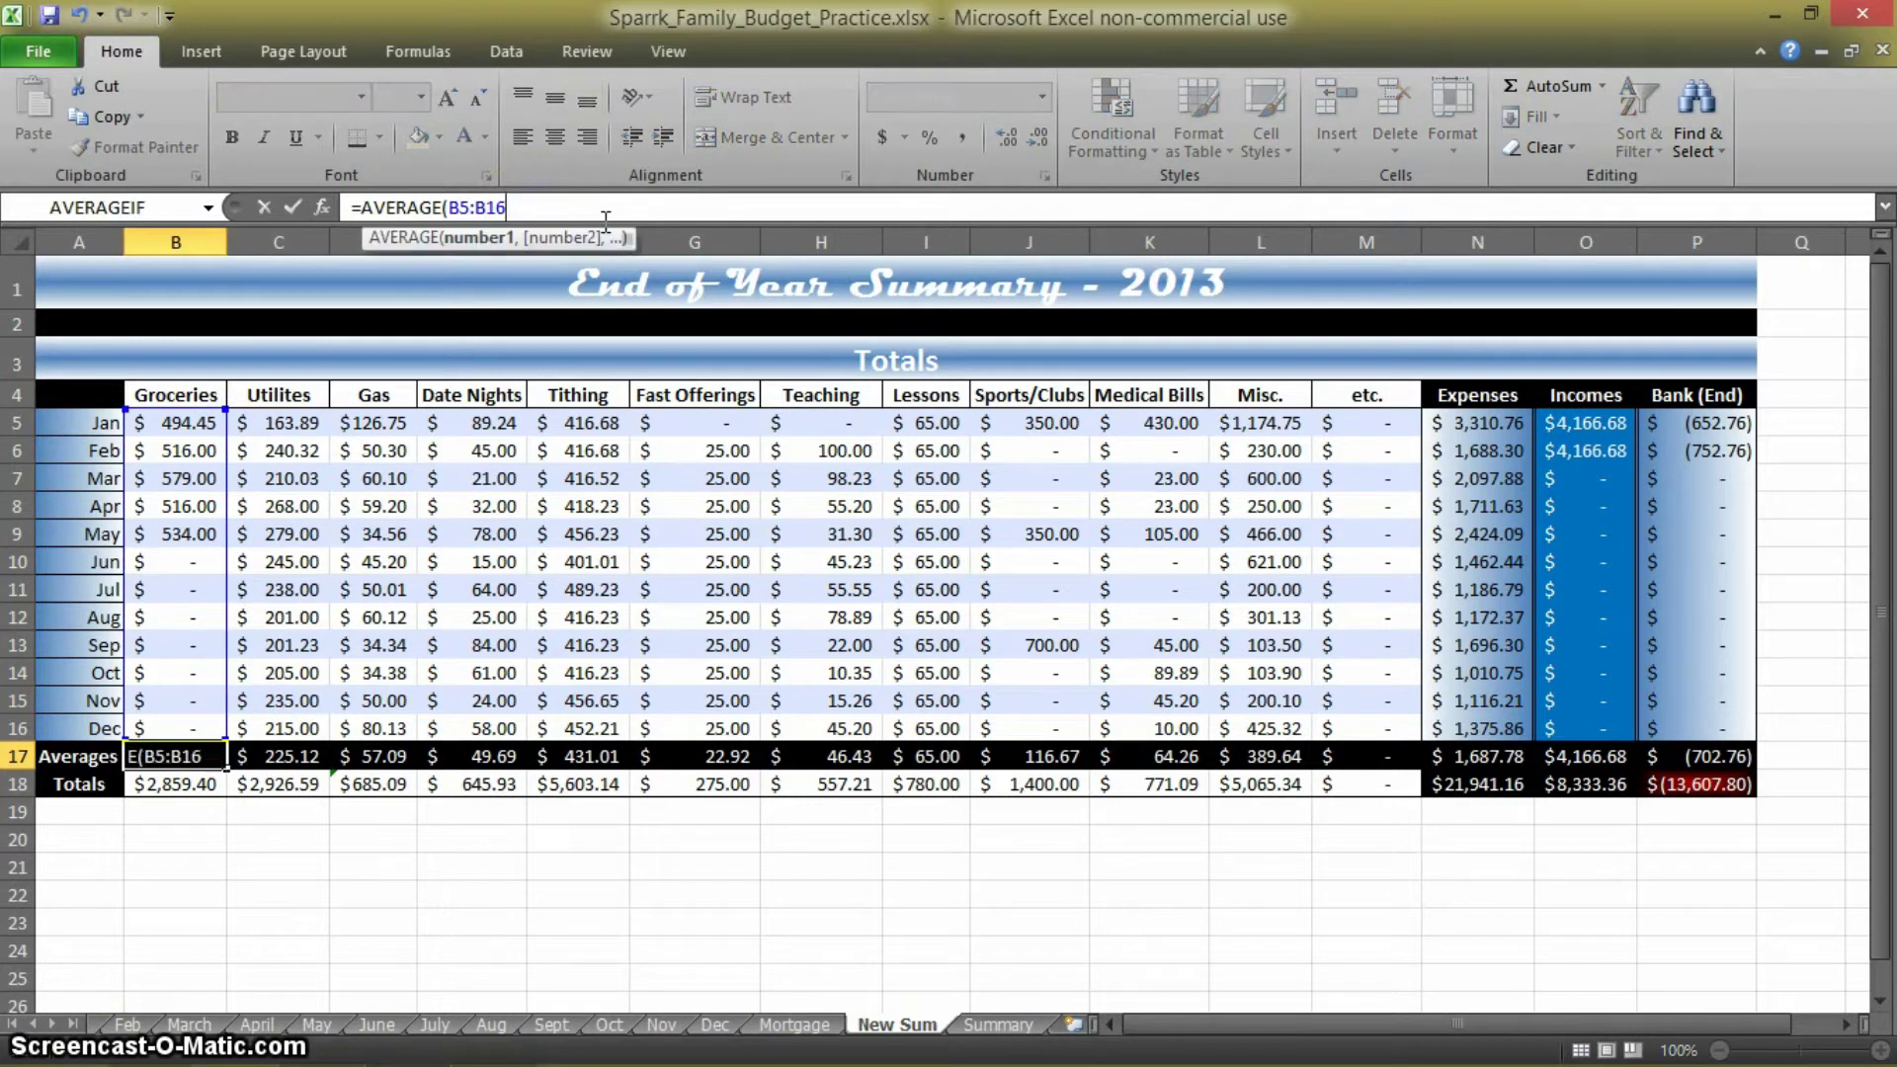
{"action": "key", "text": "BackSpace"}
{"action": "key", "text": "BackSpace"}
{"action": "key", "text": "BackSpace"}
{"action": "left_click", "coordinate": [345, 204]}
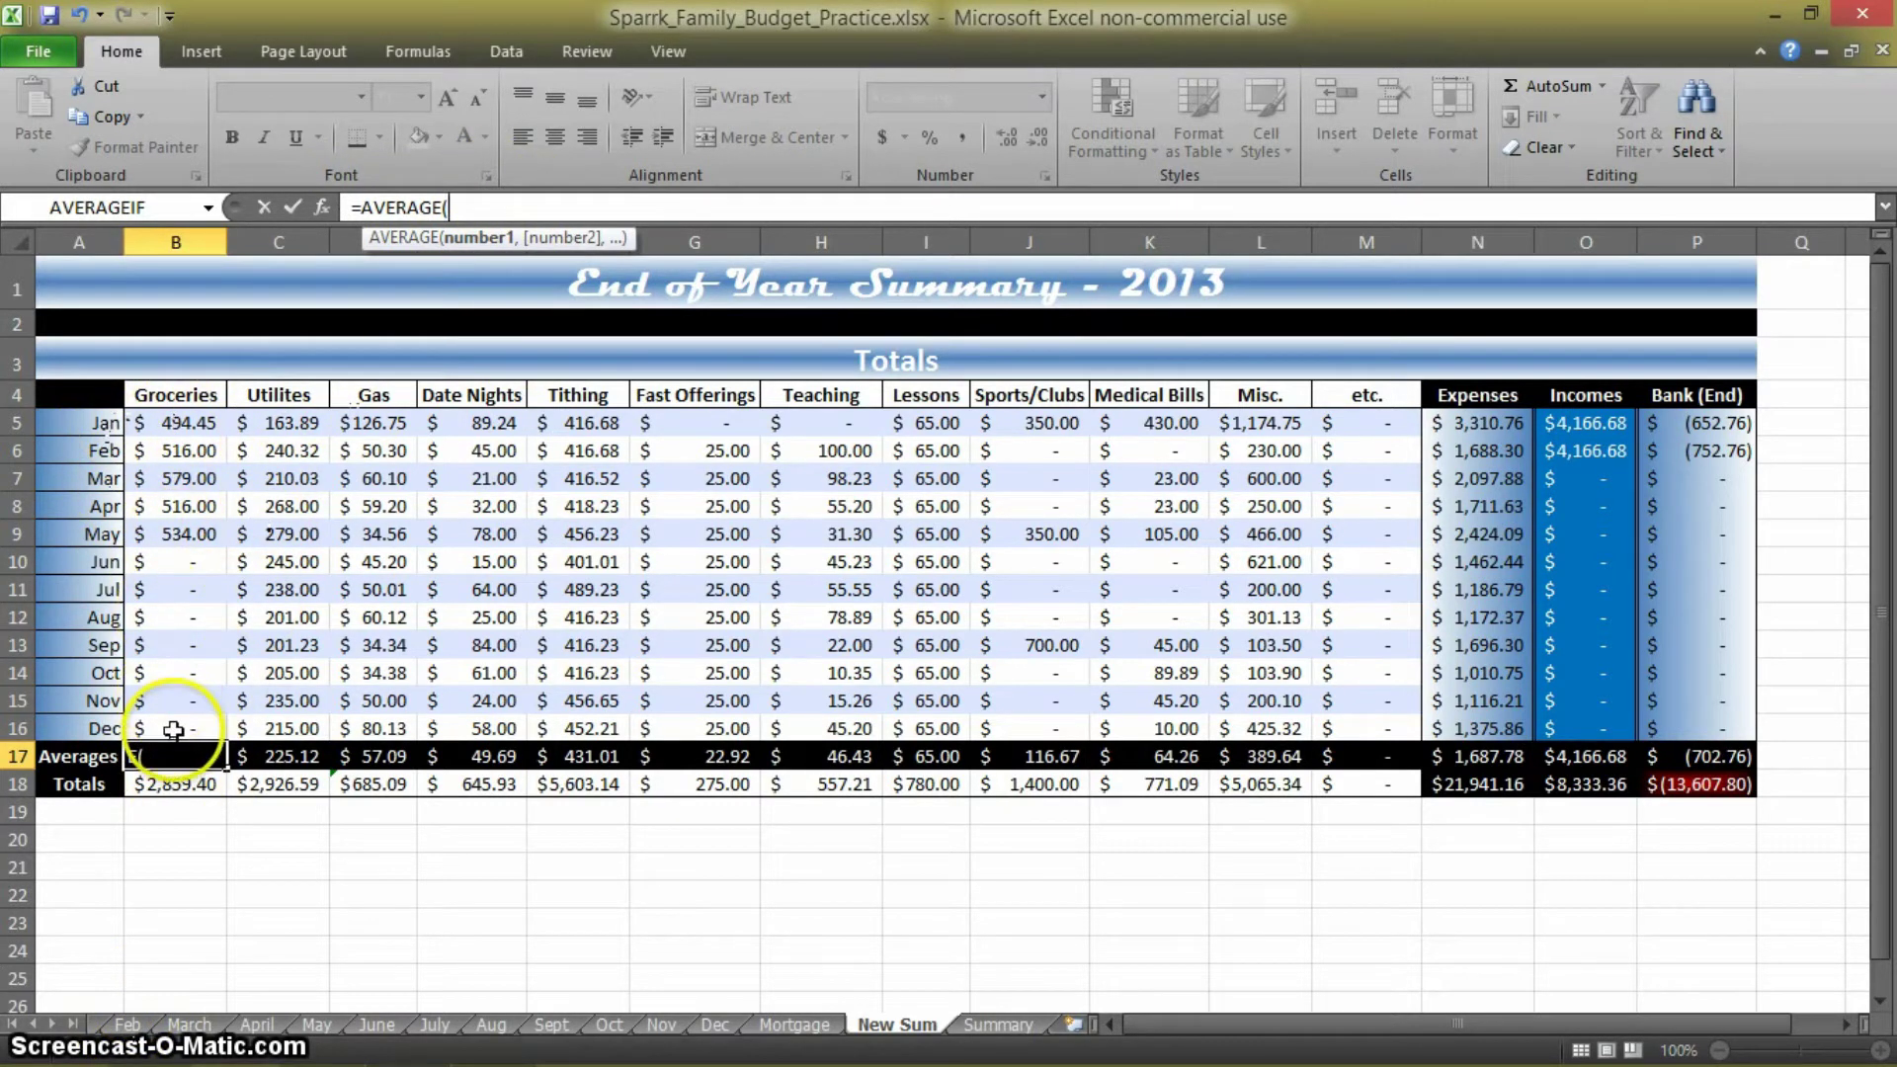
Reference the Groceries Soft Total cell E5 on the Jan sheet as the first AVERAGE argument, followed by a comma
{"action": "left_click", "coordinate": [34, 1025]}
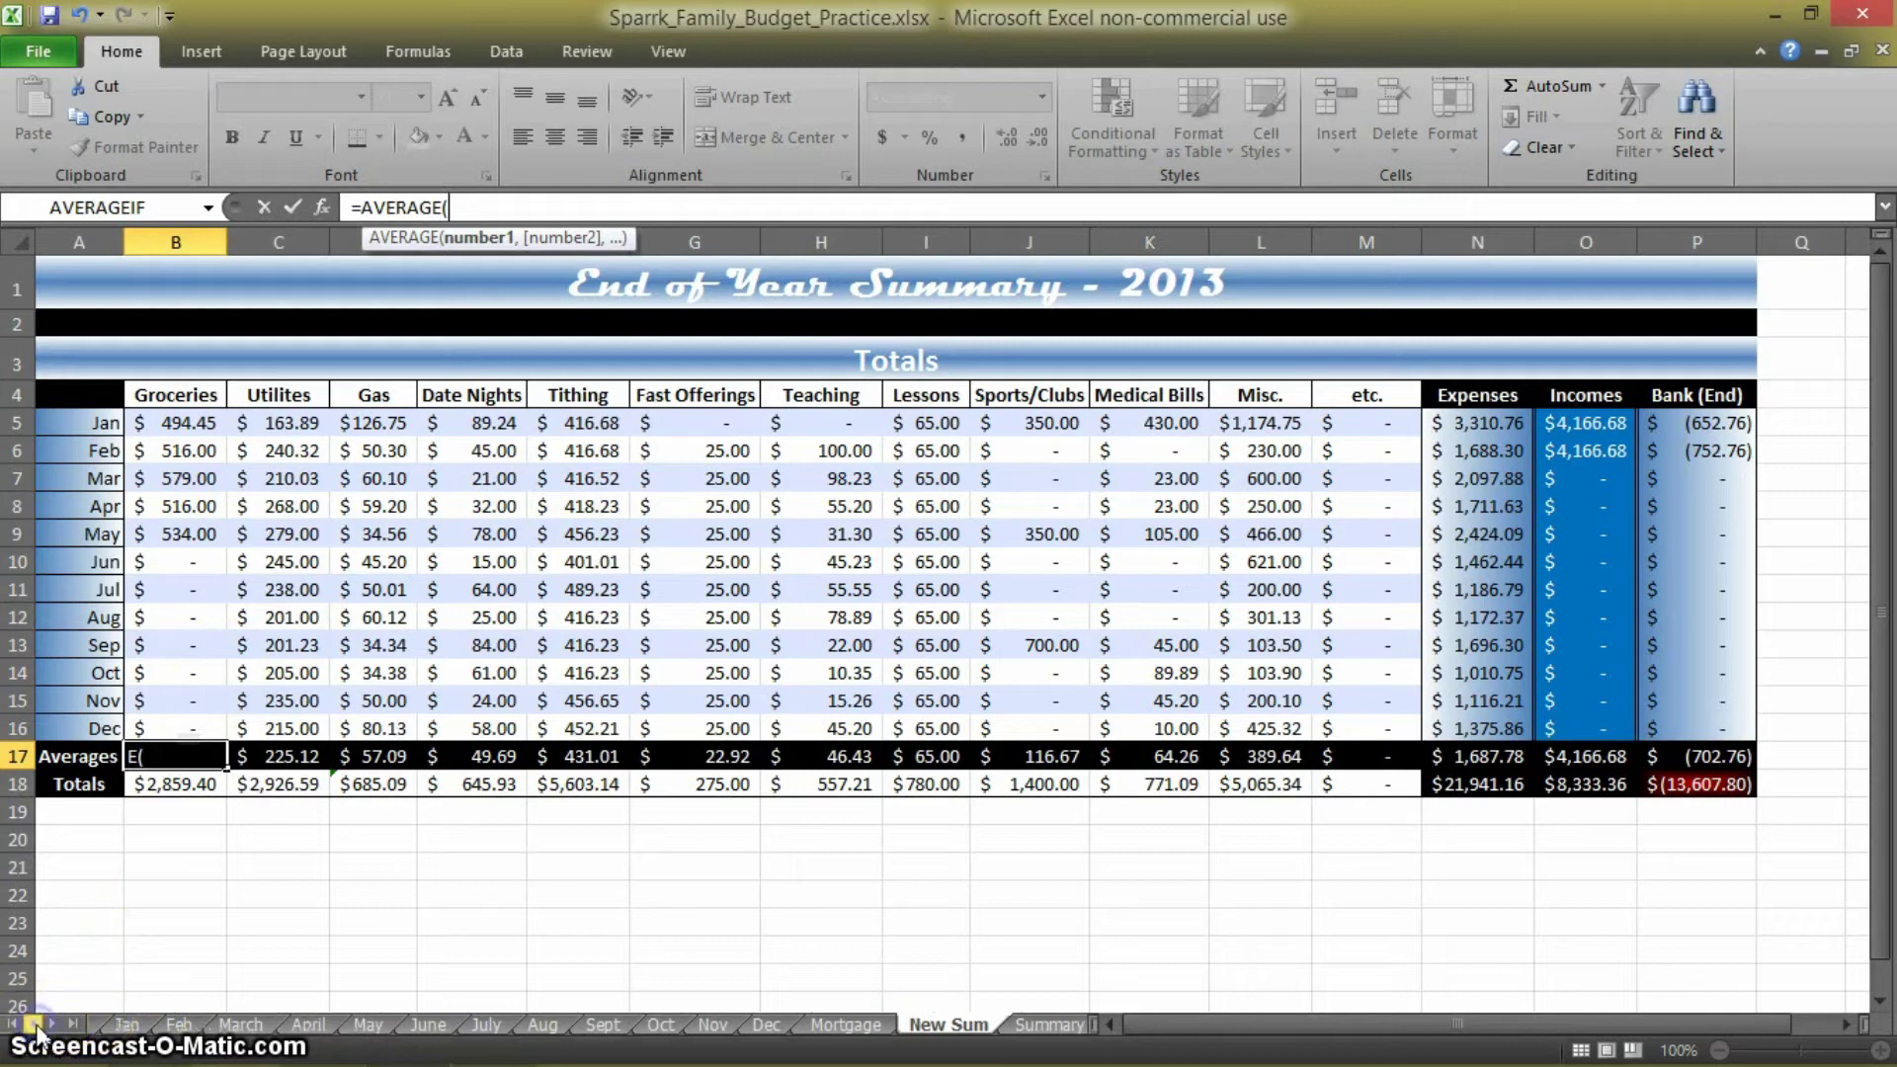
{"action": "left_click", "coordinate": [33, 1024]}
{"action": "left_click", "coordinate": [204, 1025]}
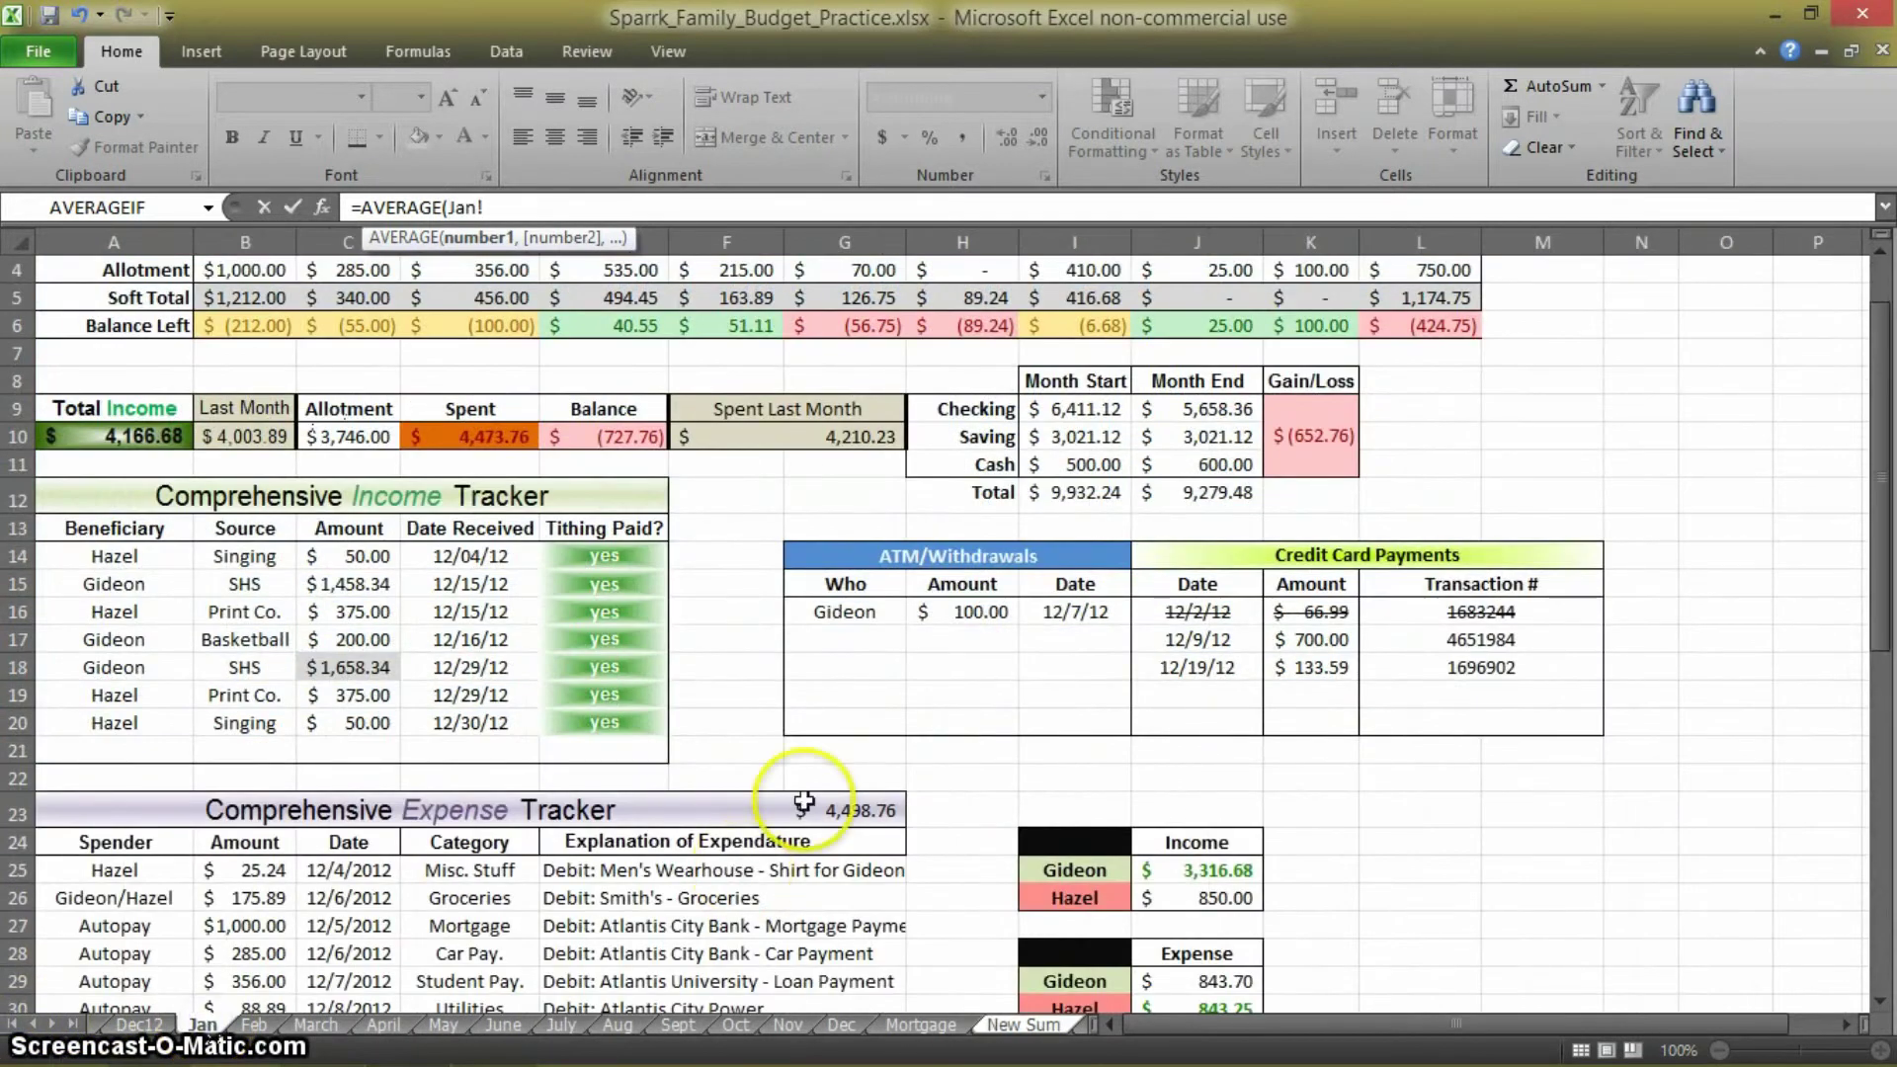
{"action": "left_click", "coordinate": [1881, 253]}
{"action": "left_click", "coordinate": [1881, 253]}
{"action": "left_click", "coordinate": [1880, 253]}
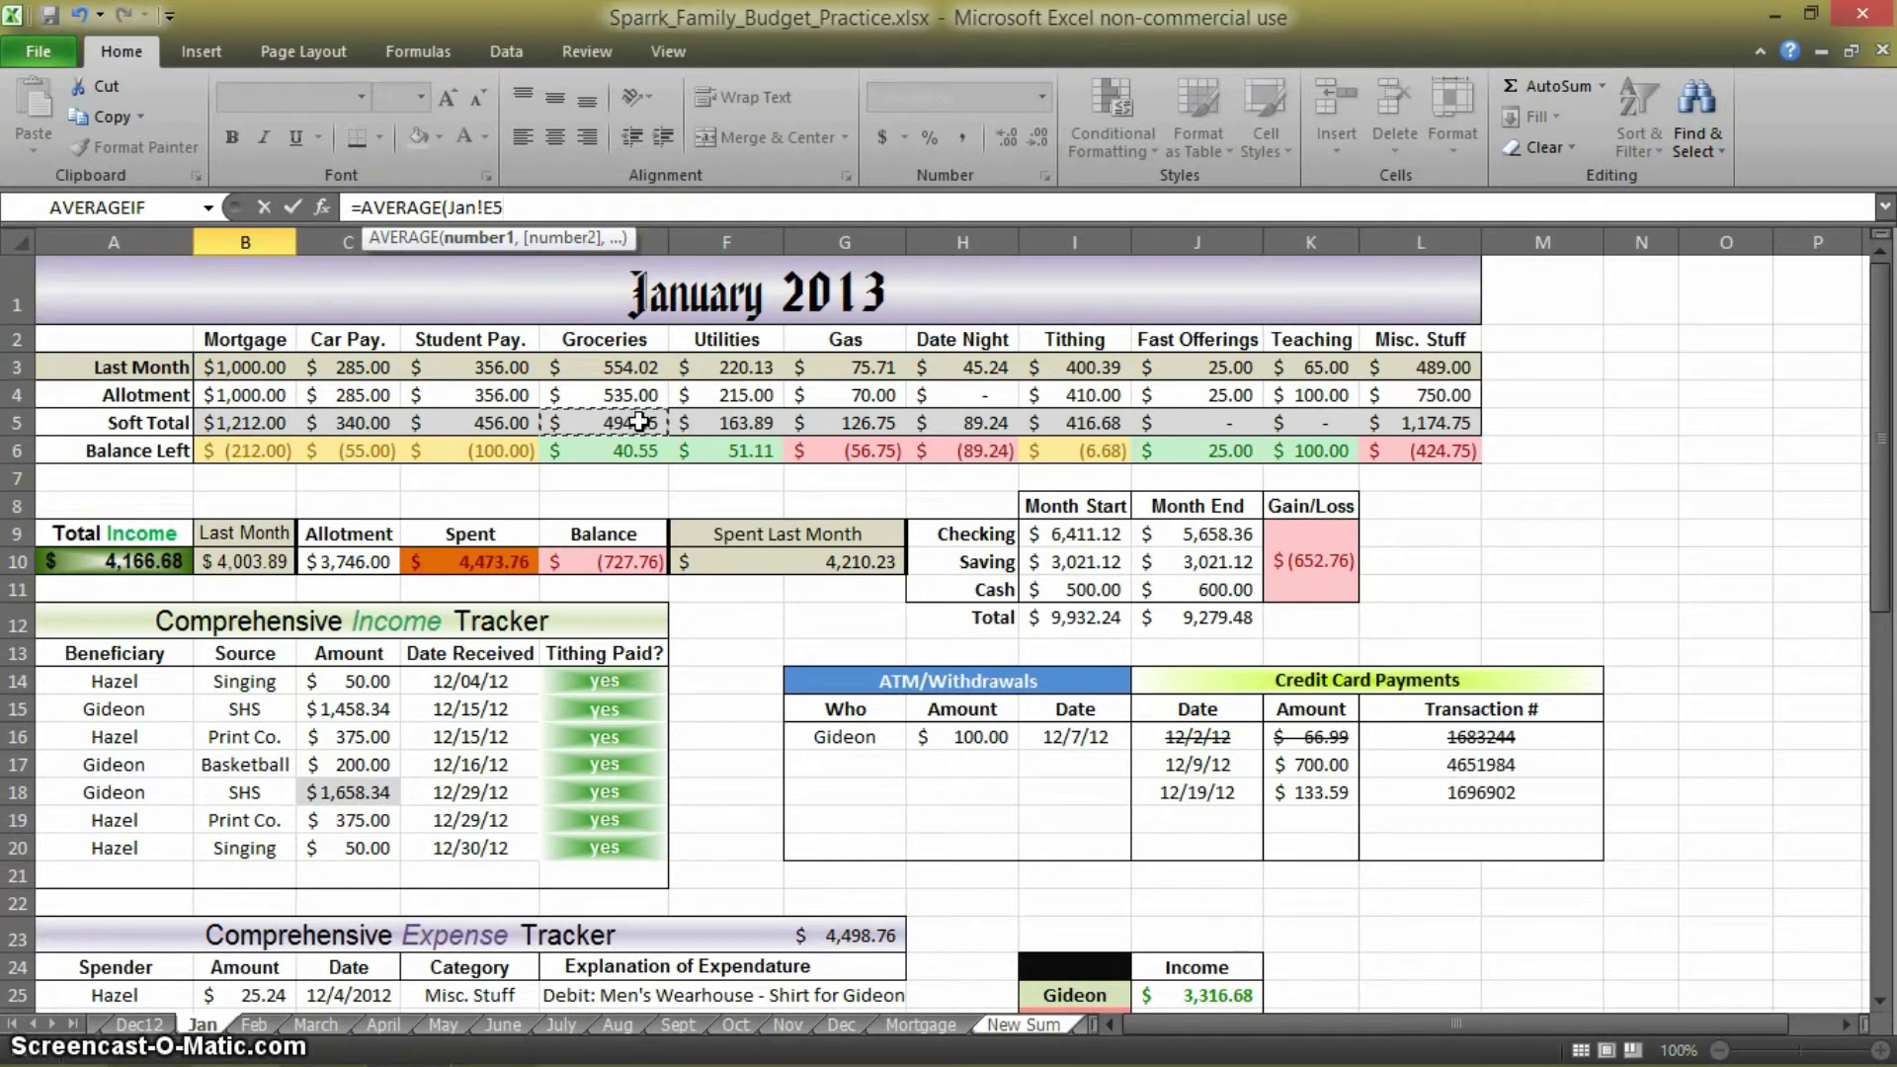
{"action": "type", "text": ","}
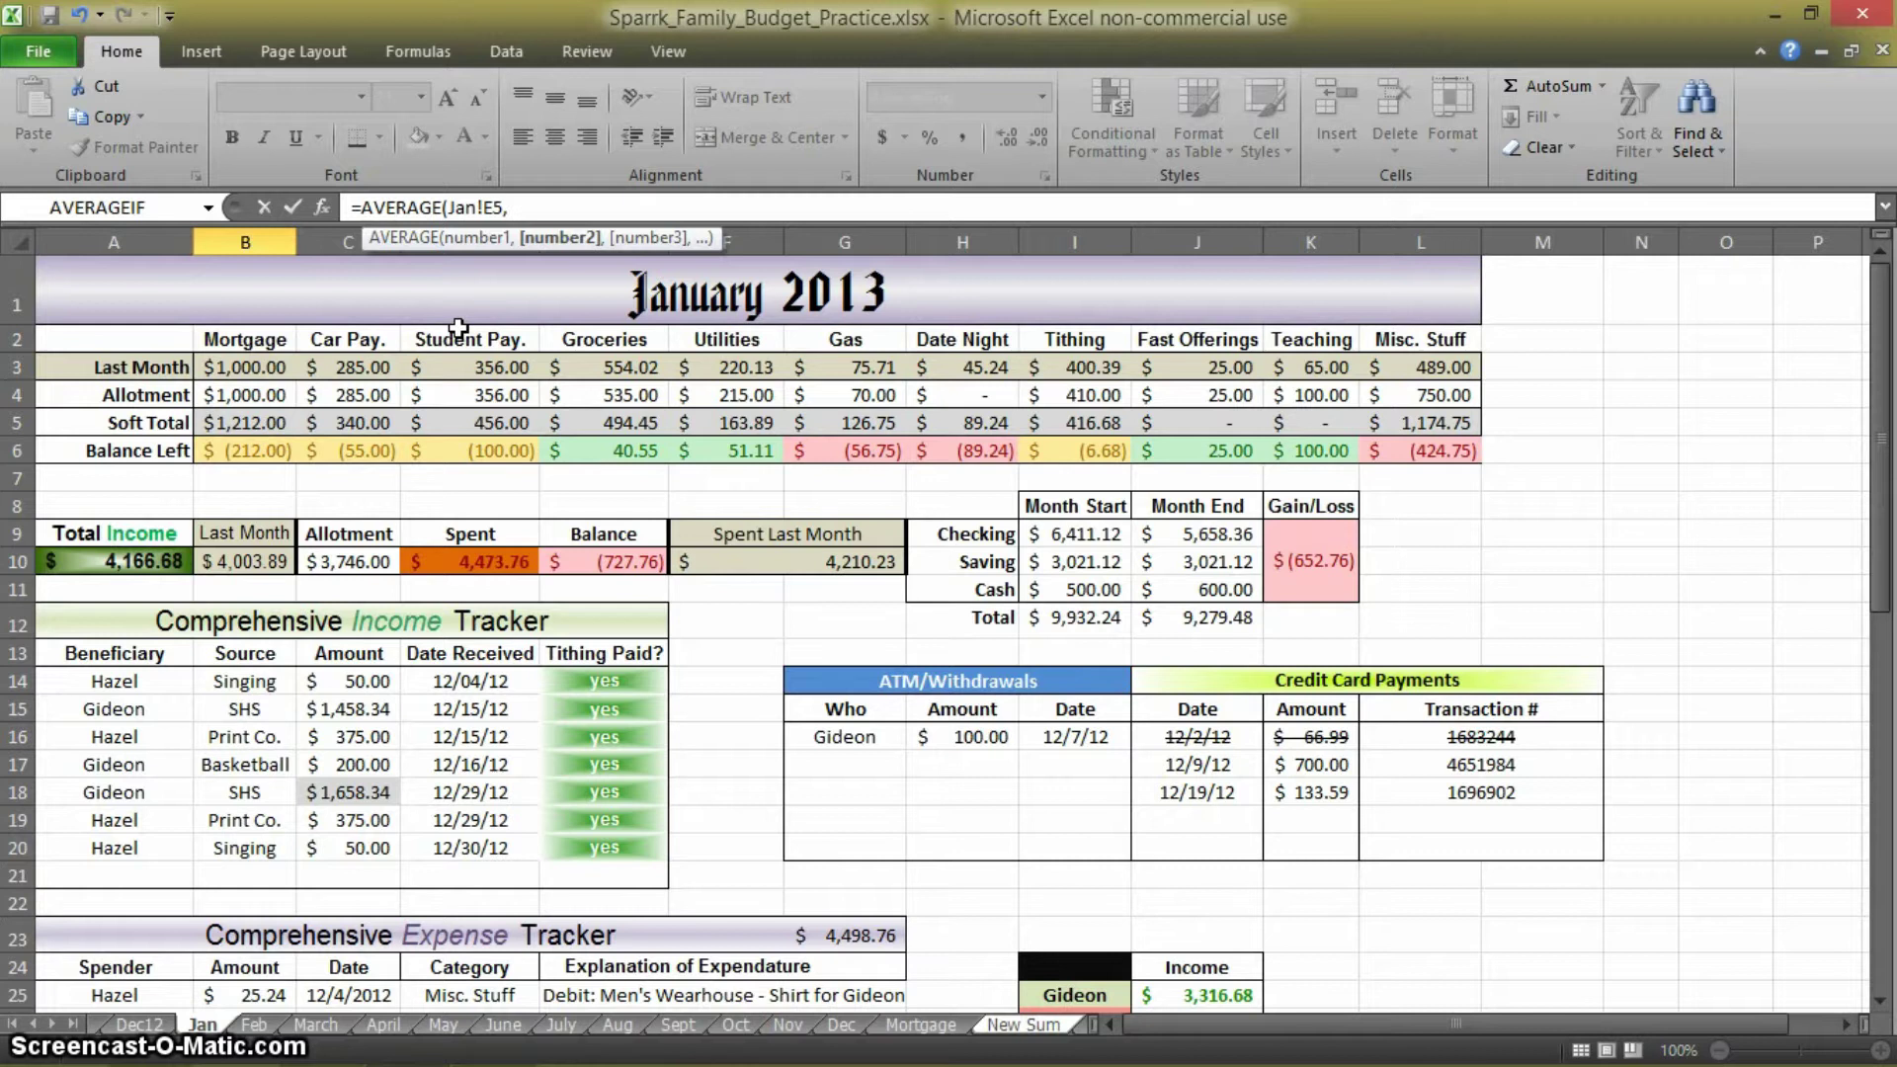
Add Feb!E5 as the second AVERAGE argument, then duplicate the Jan and Feb reference pair until the formula holds five pairs
{"action": "type", "text": "Feb"}
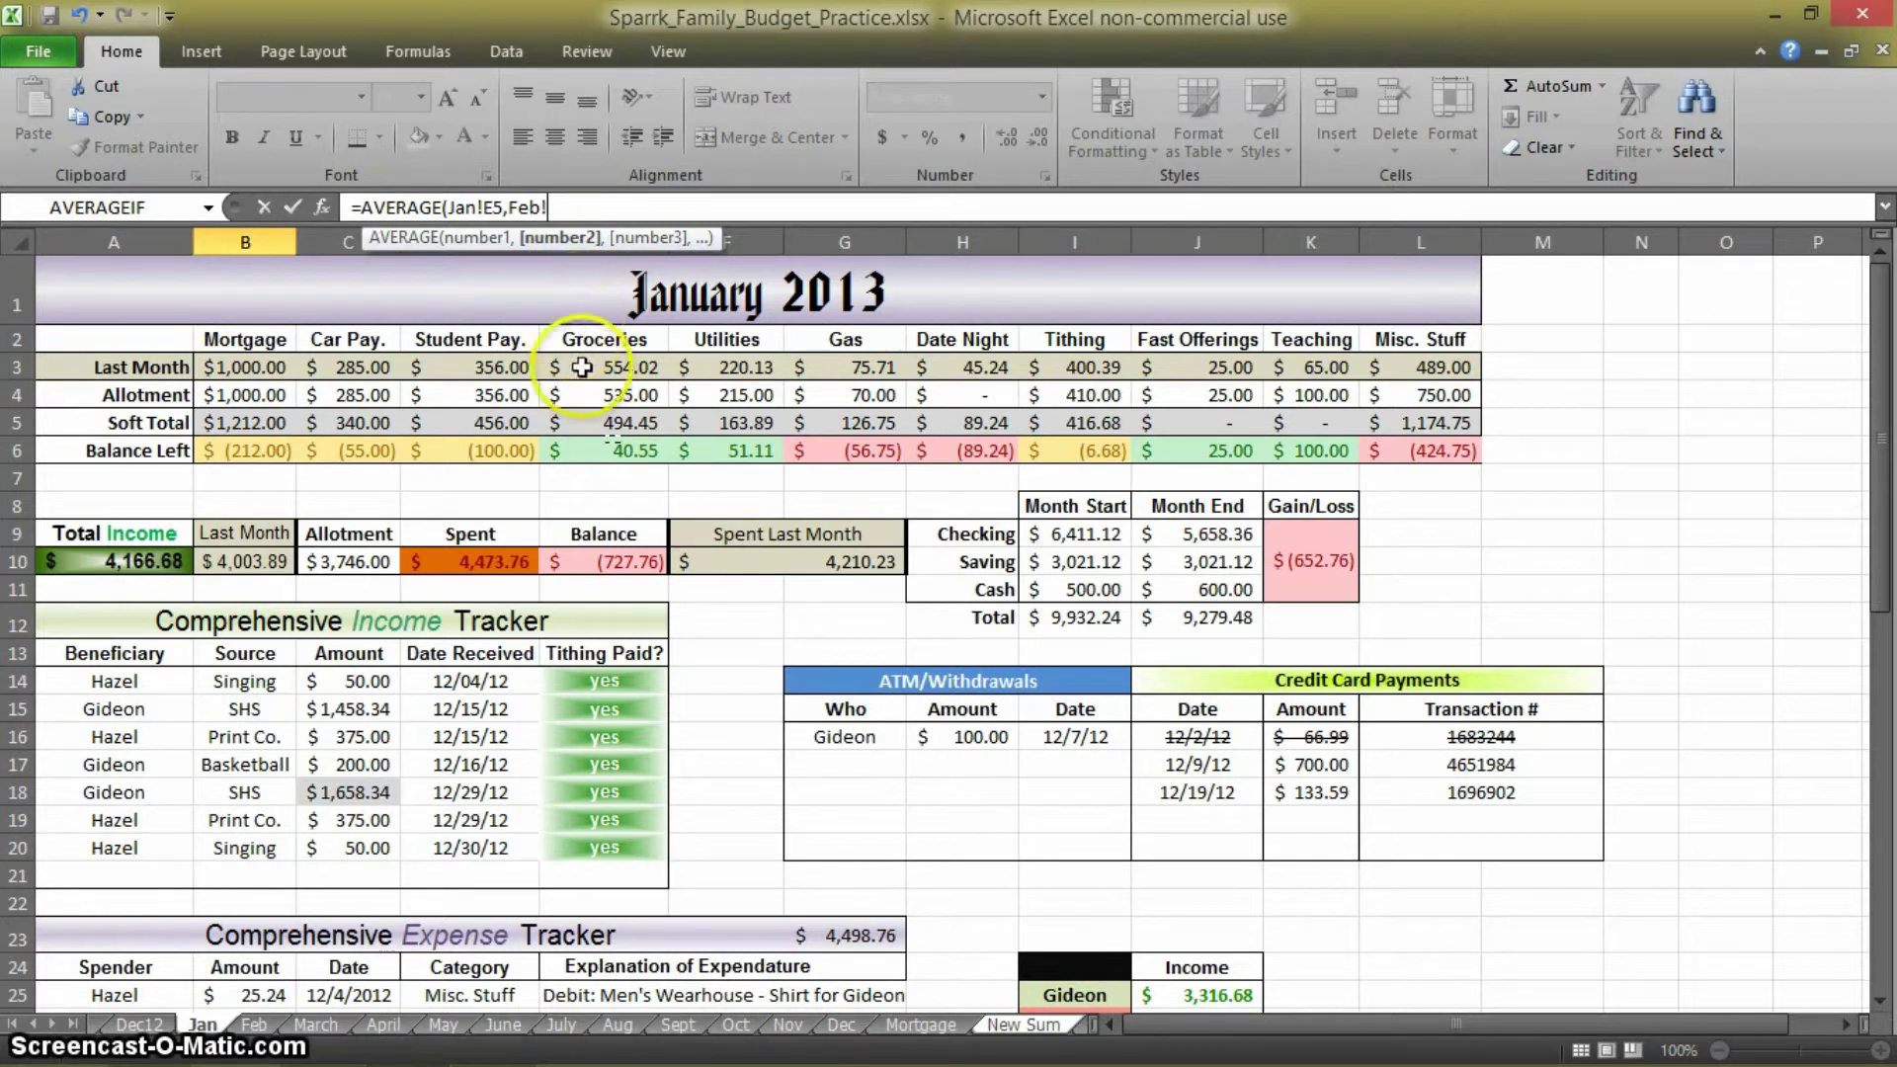
{"action": "type", "text": "!"}
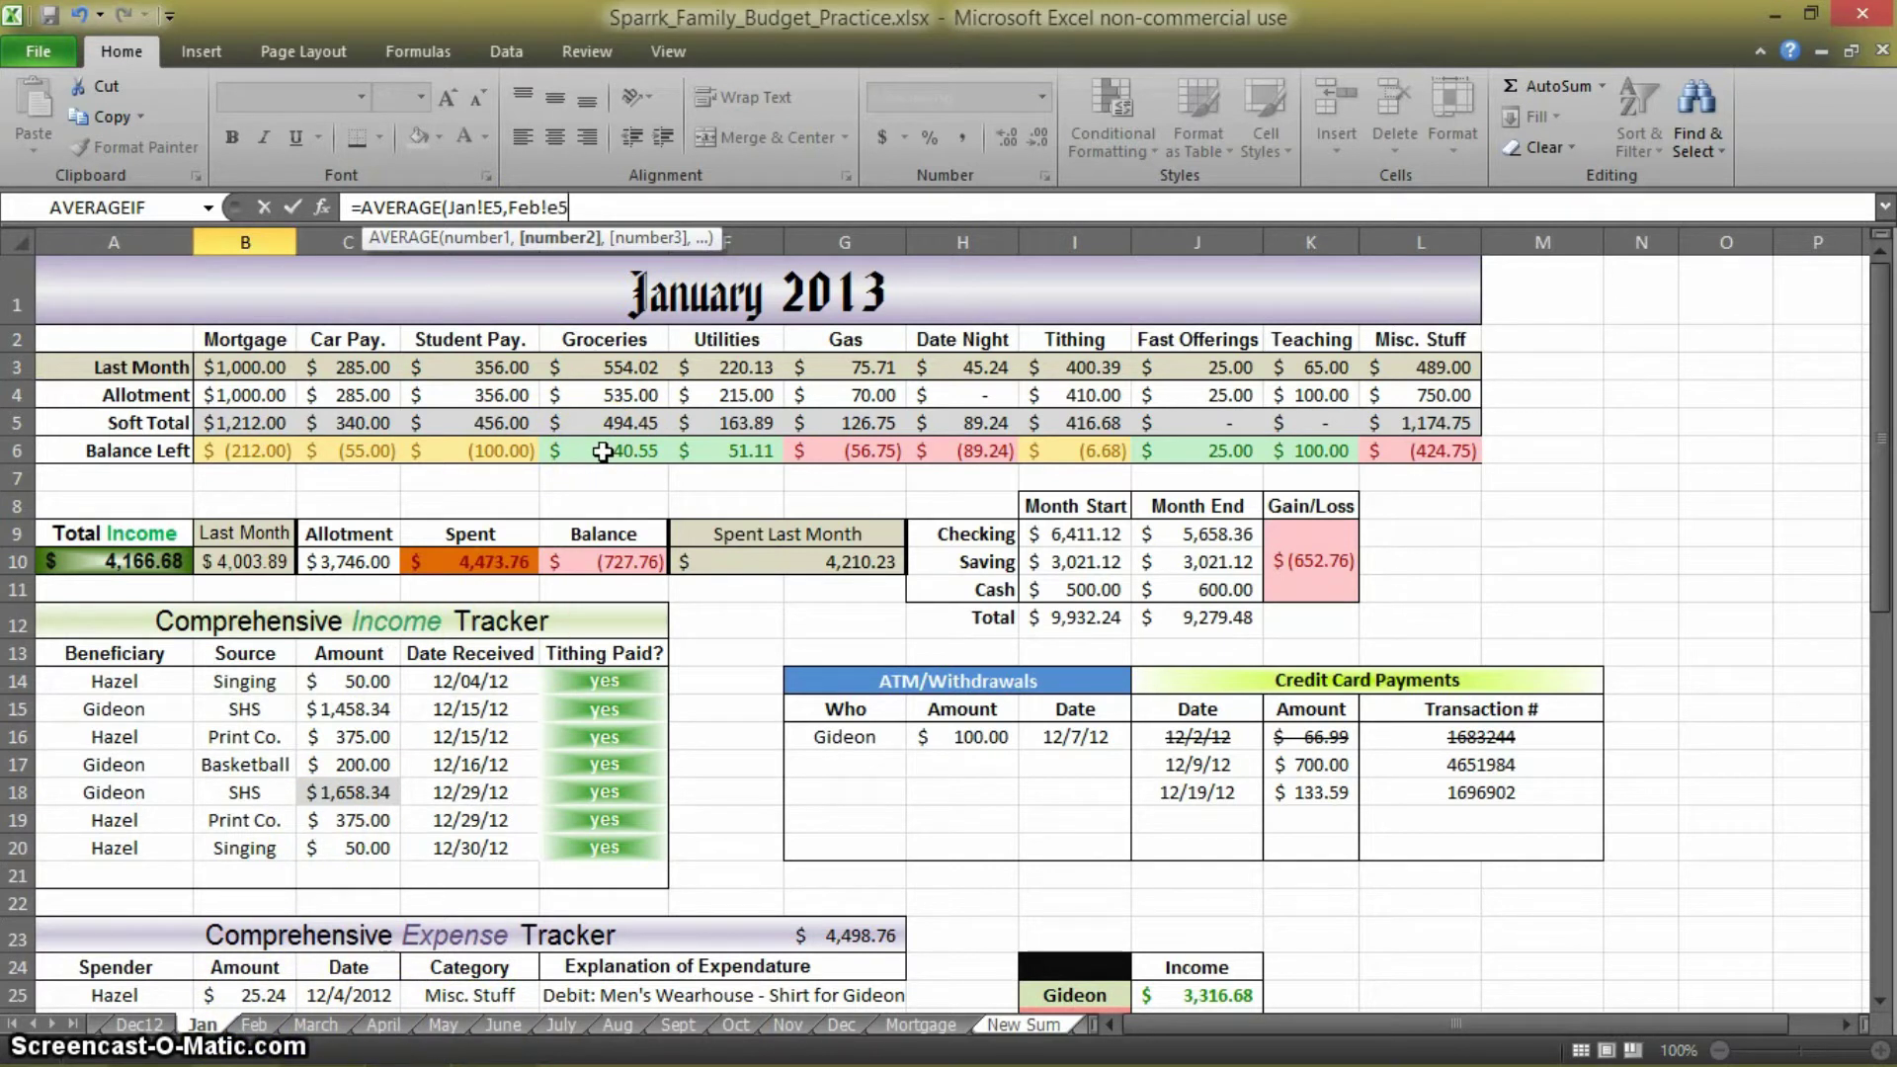
{"action": "type", "text": ","}
{"action": "left_click", "coordinate": [659, 245]}
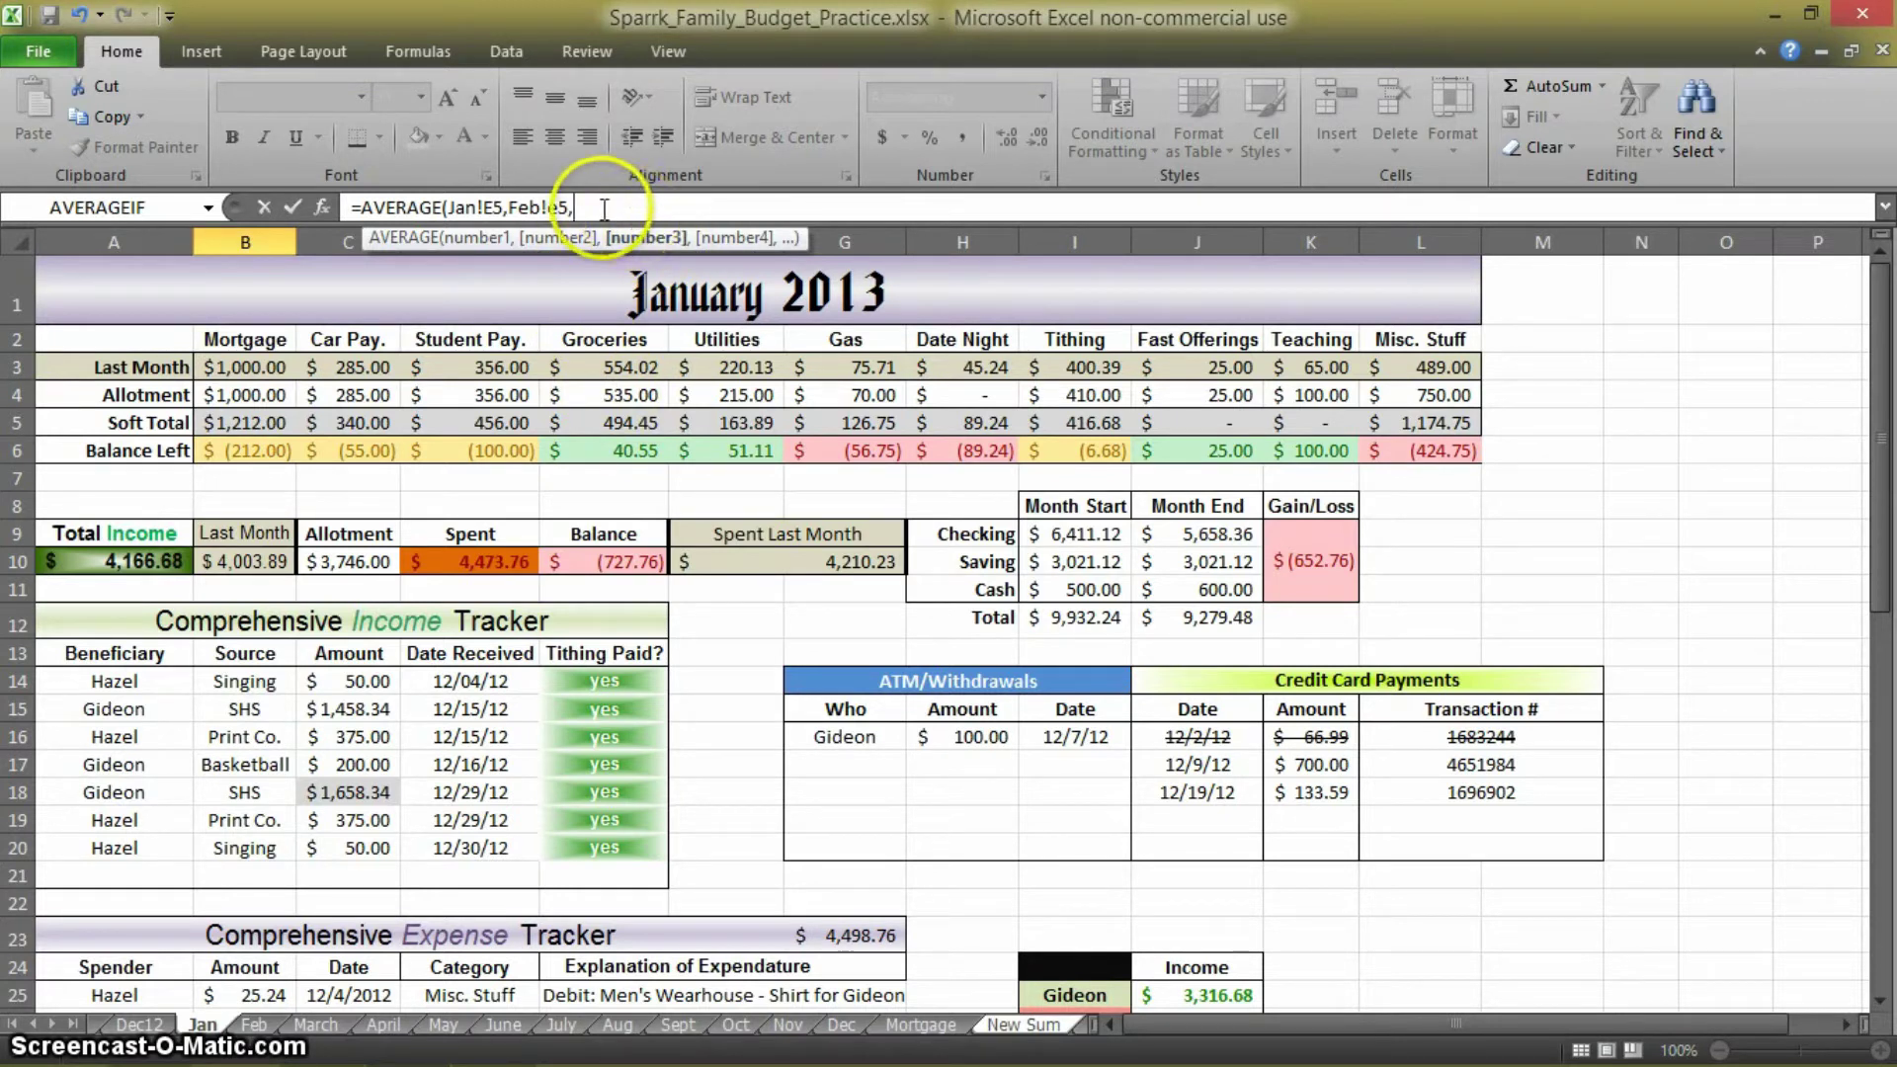
{"action": "left_click", "coordinate": [1224, 237]}
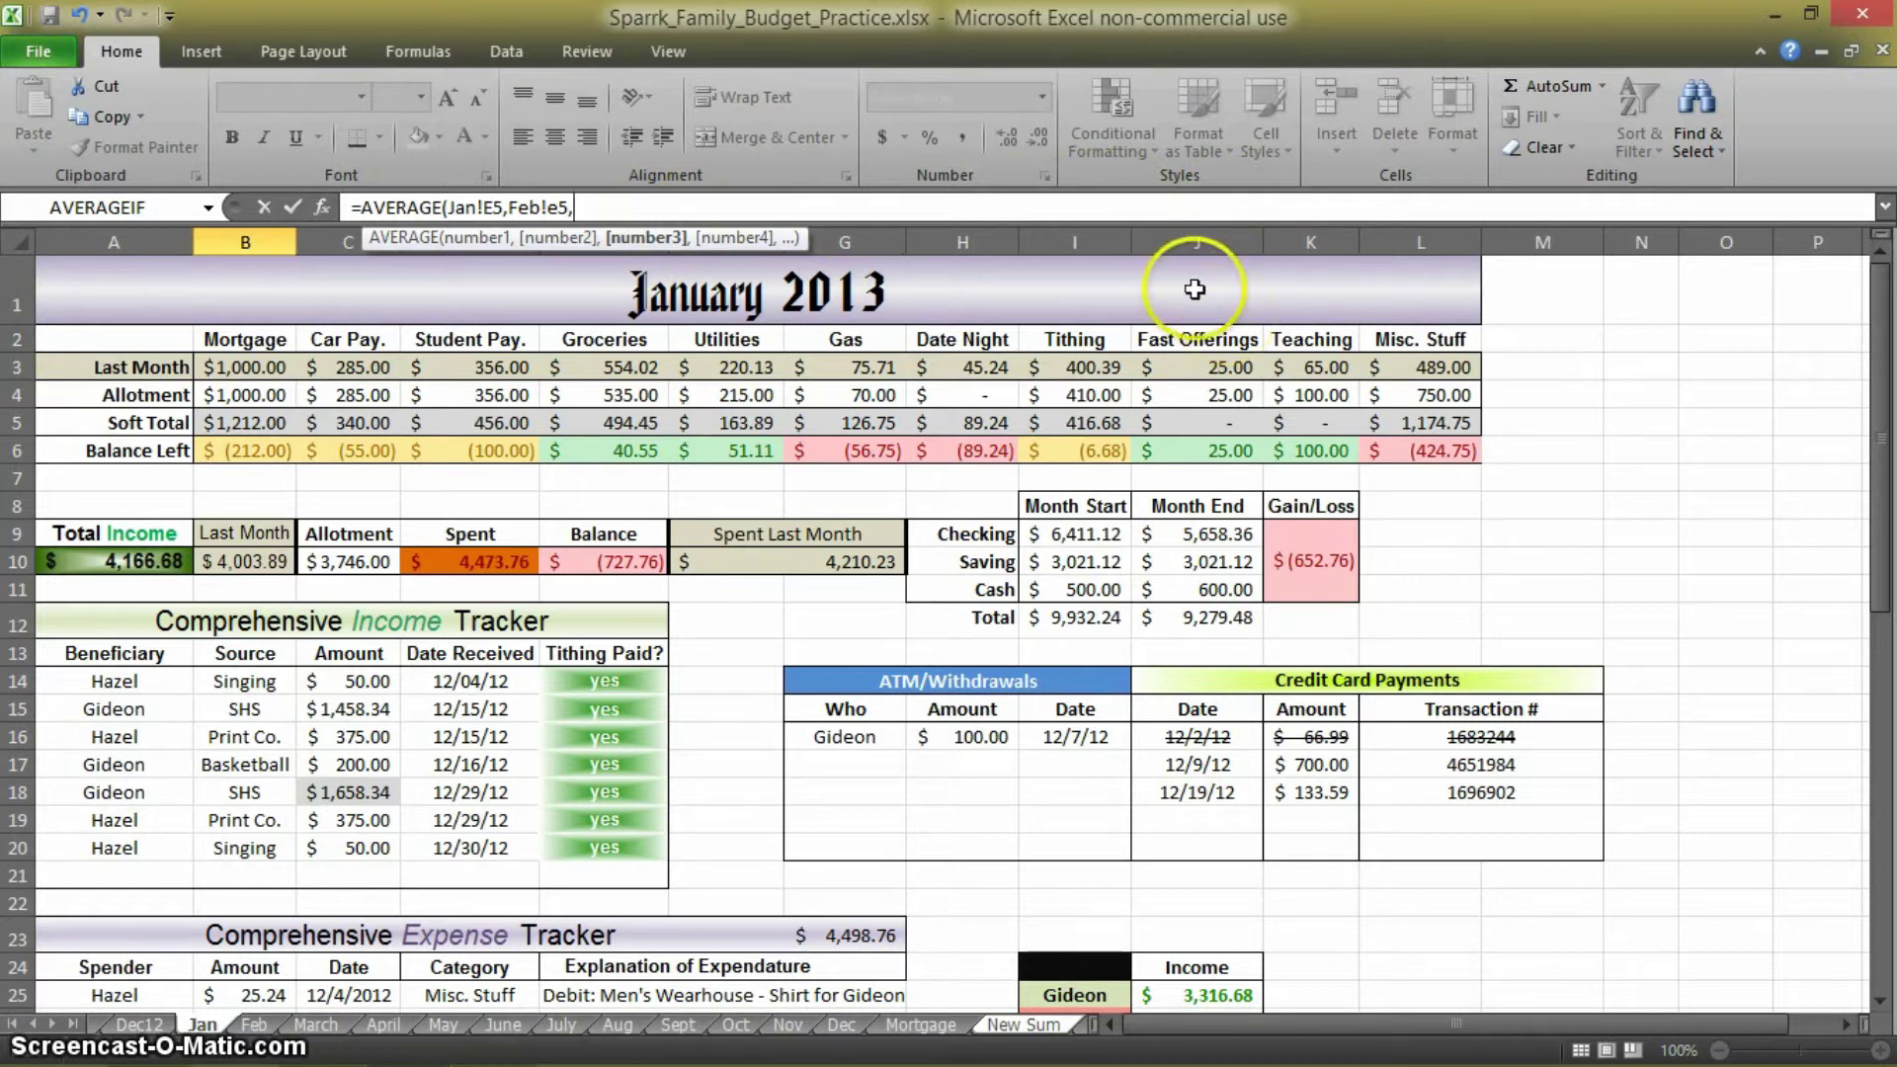
{"action": "left_click", "coordinate": [609, 207]}
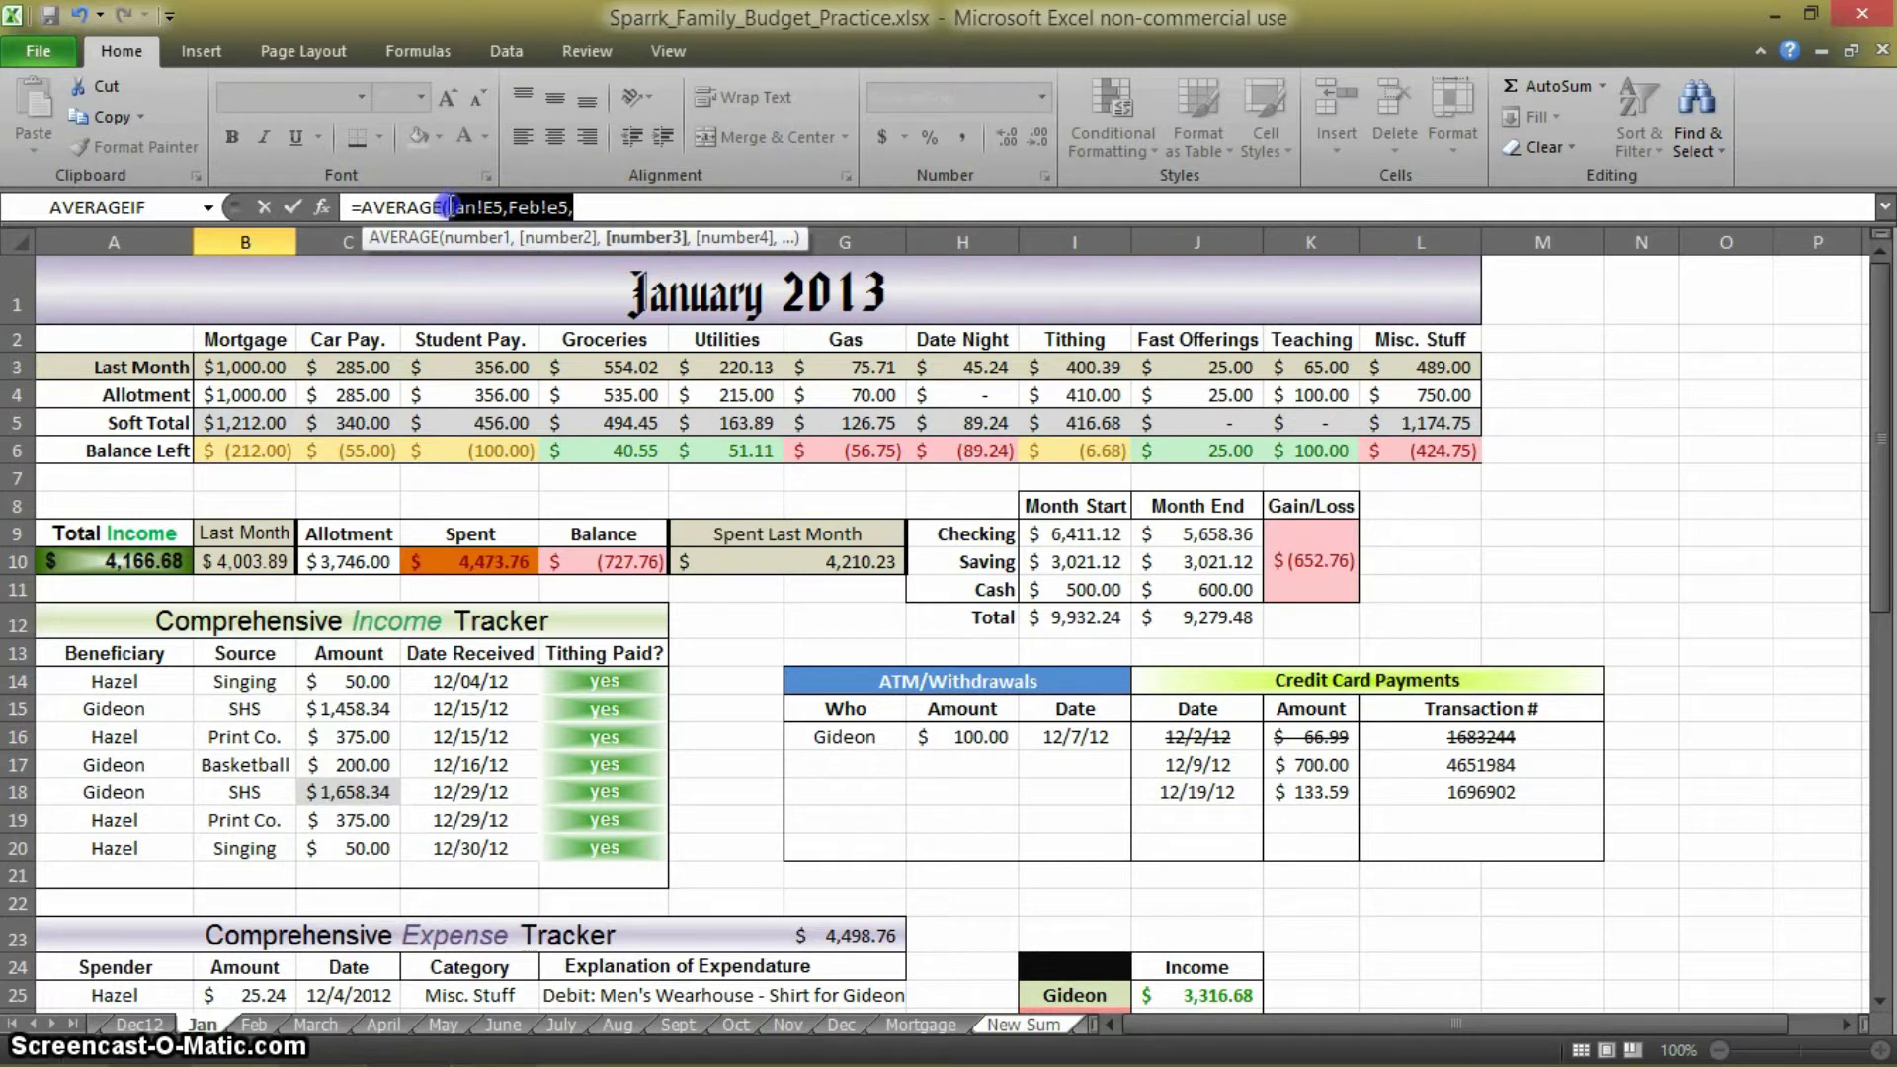
{"action": "left_click", "coordinate": [617, 204]}
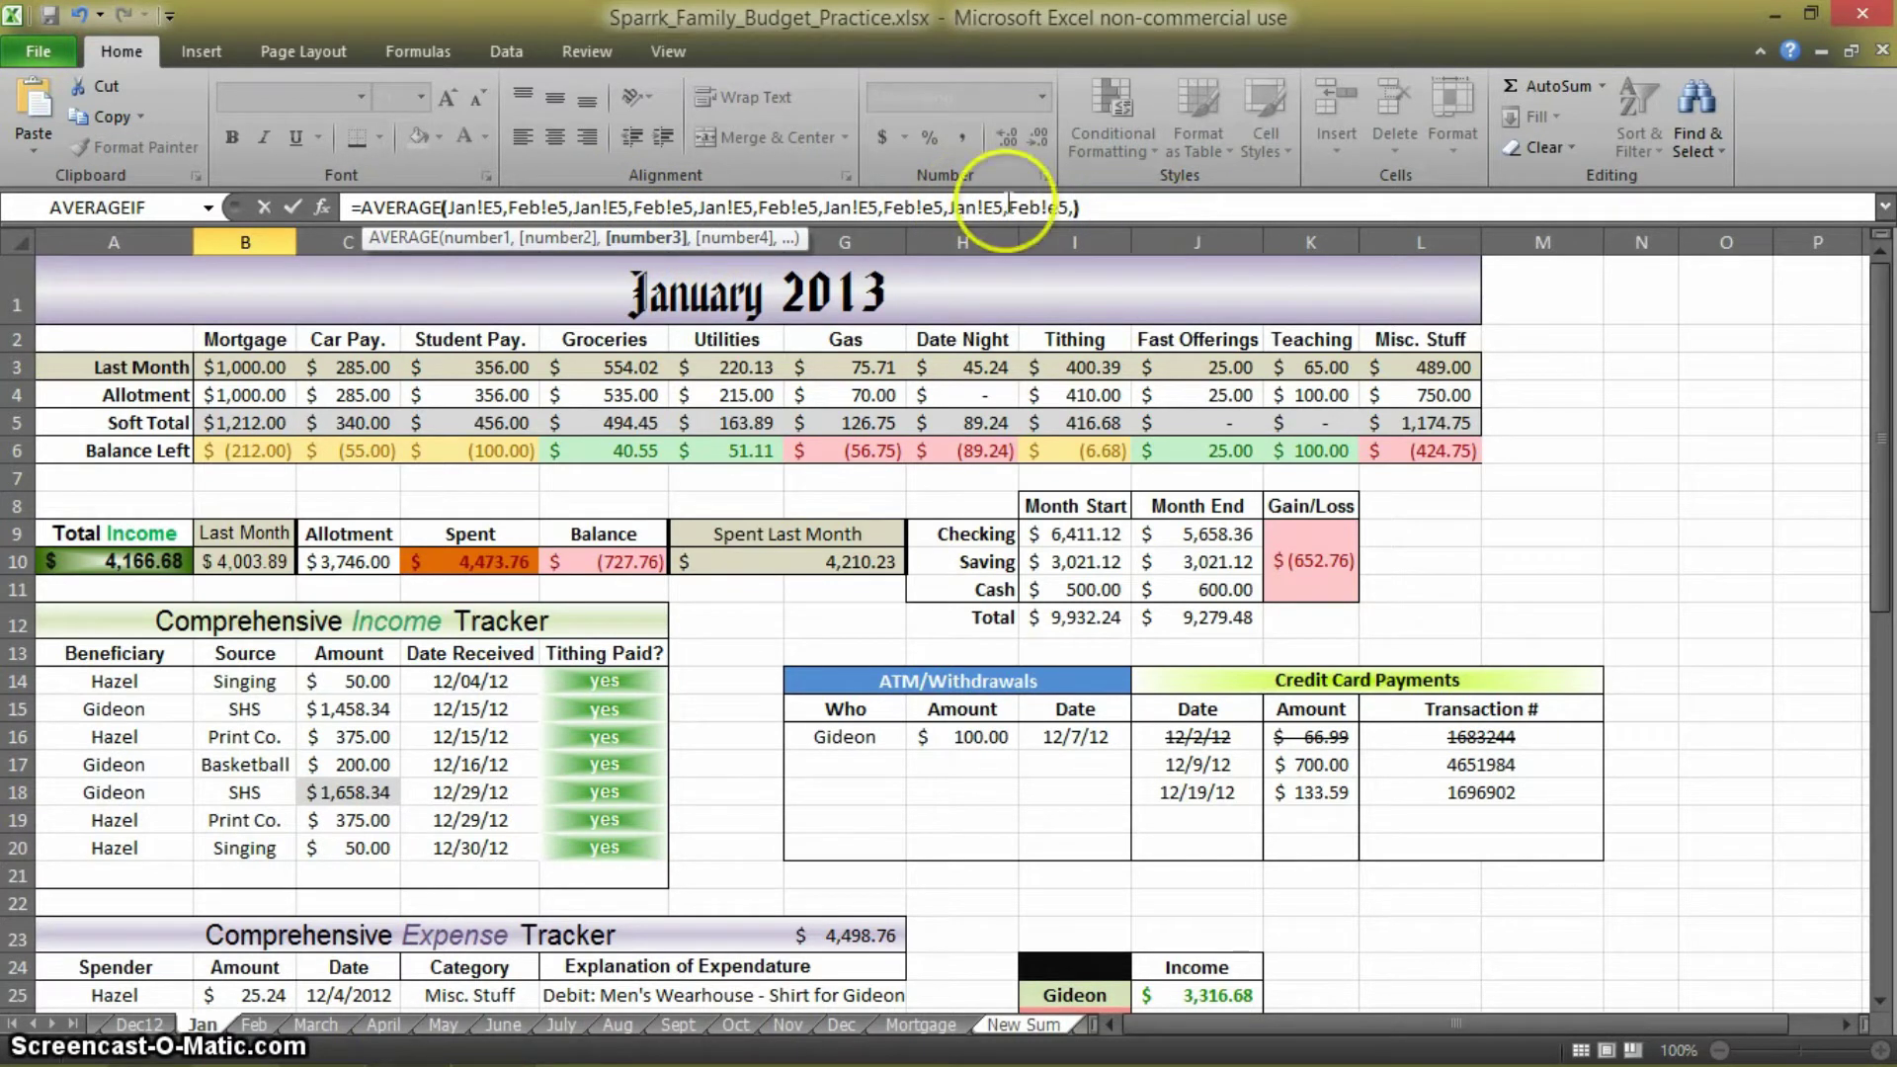
Change the sheet names in the third and fourth references of the AVERAGE formula to March and April
{"action": "left_click", "coordinate": [614, 207]}
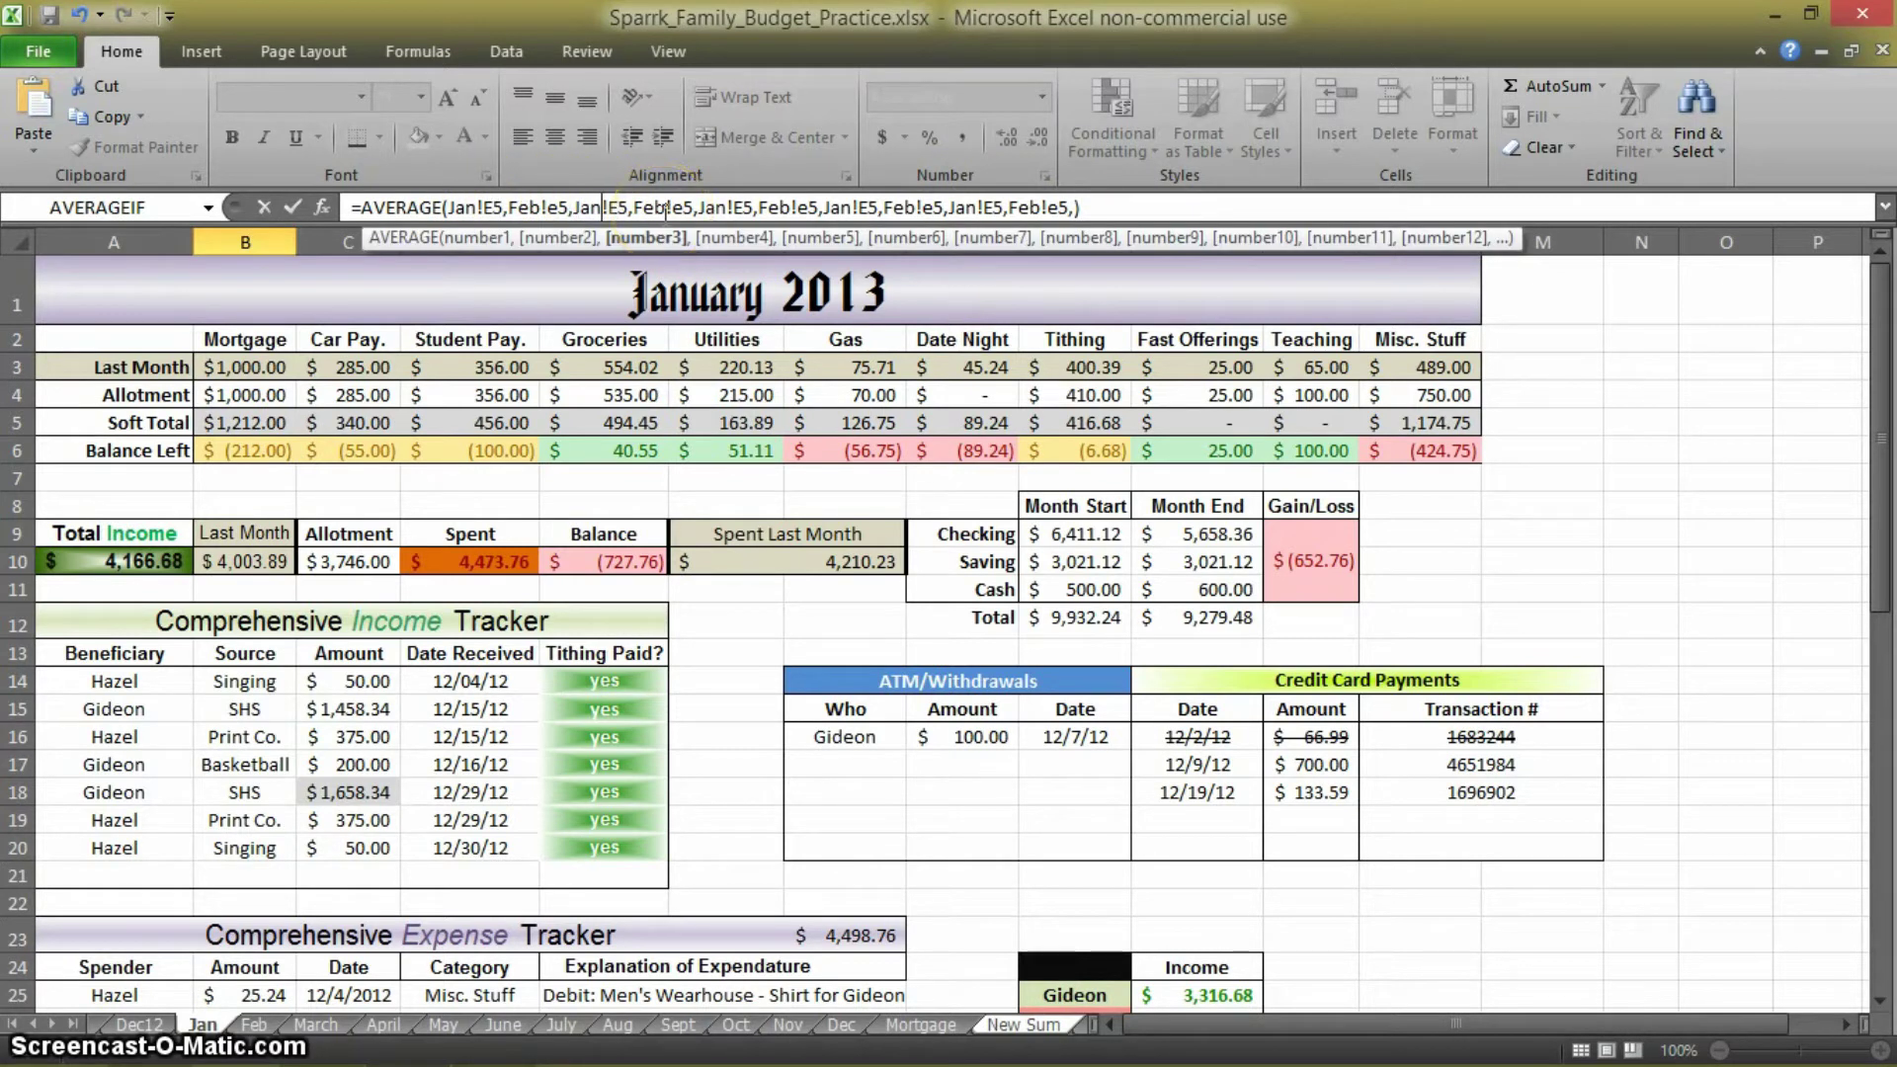
{"action": "key", "text": "BackSpace"}
{"action": "key", "text": "BackSpace"}
{"action": "key", "text": "BackSpace"}
{"action": "type", "text": "March"}
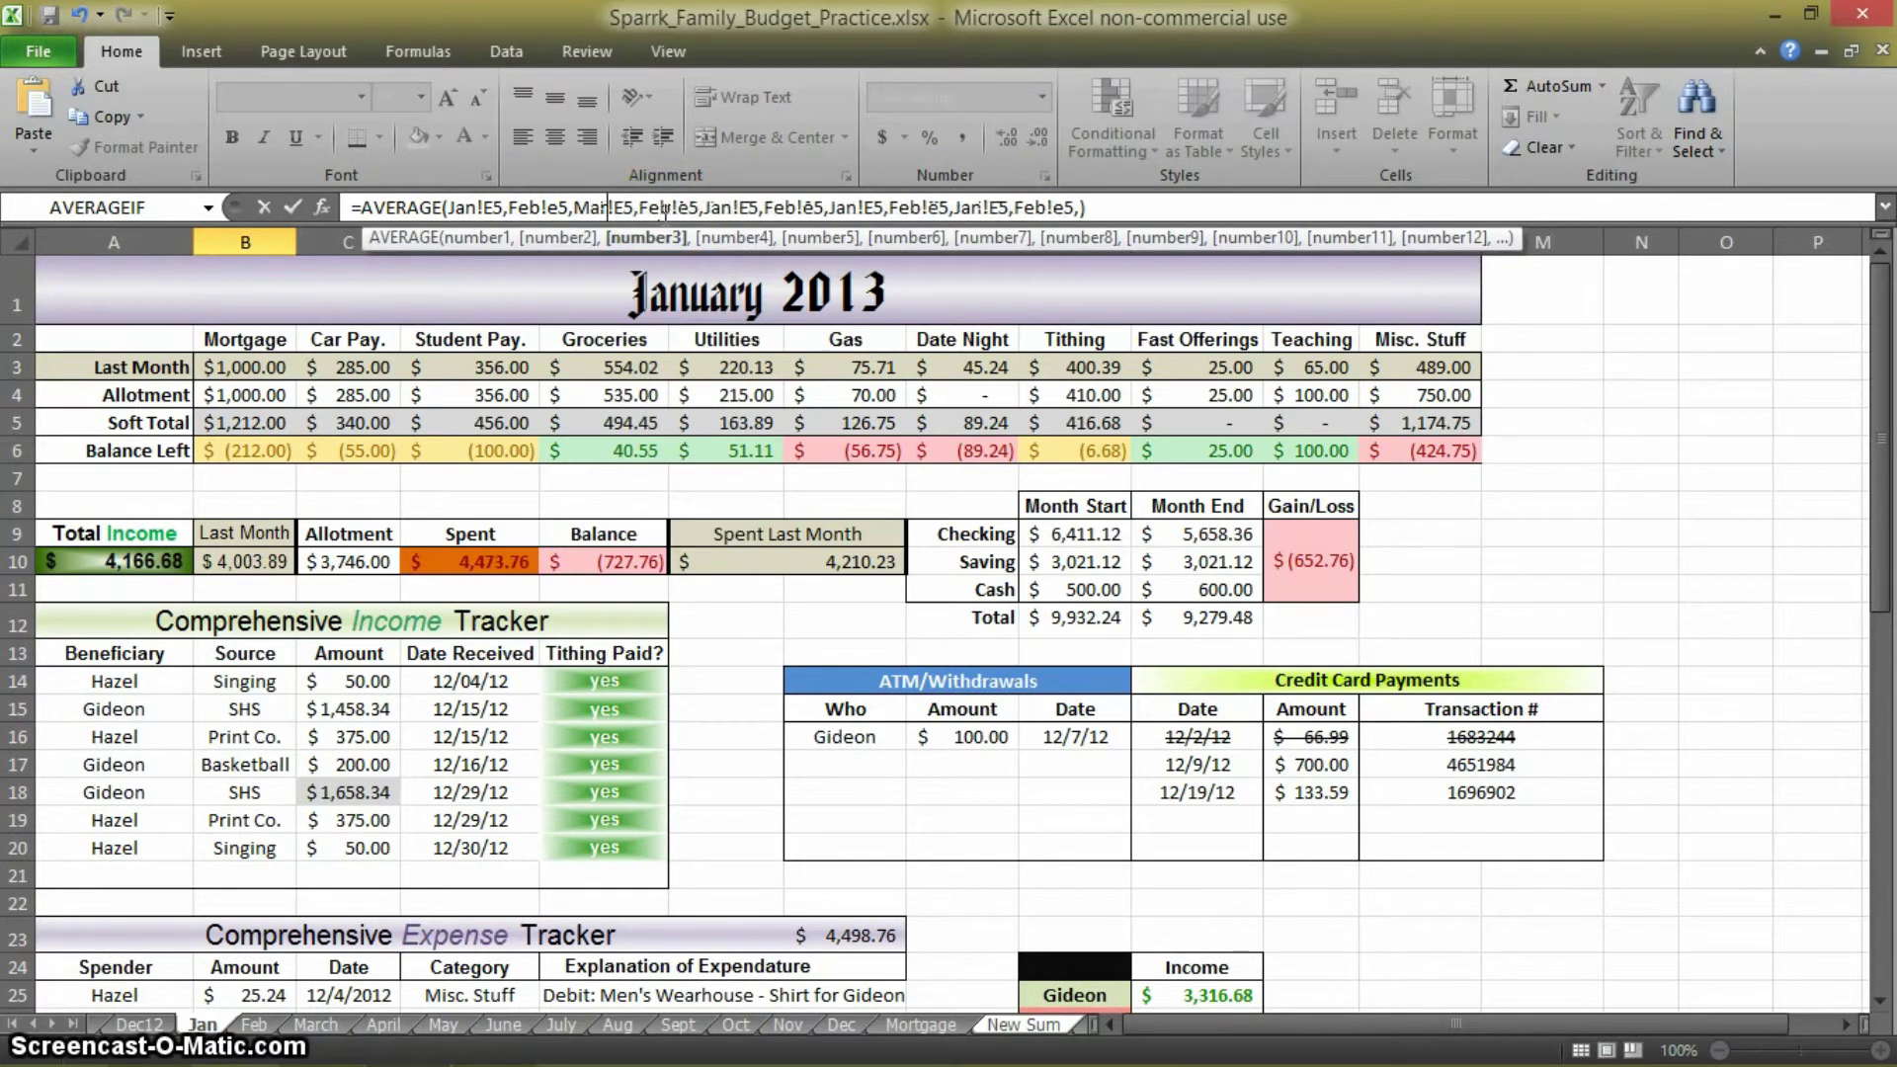
{"action": "left_click", "coordinate": [680, 207]}
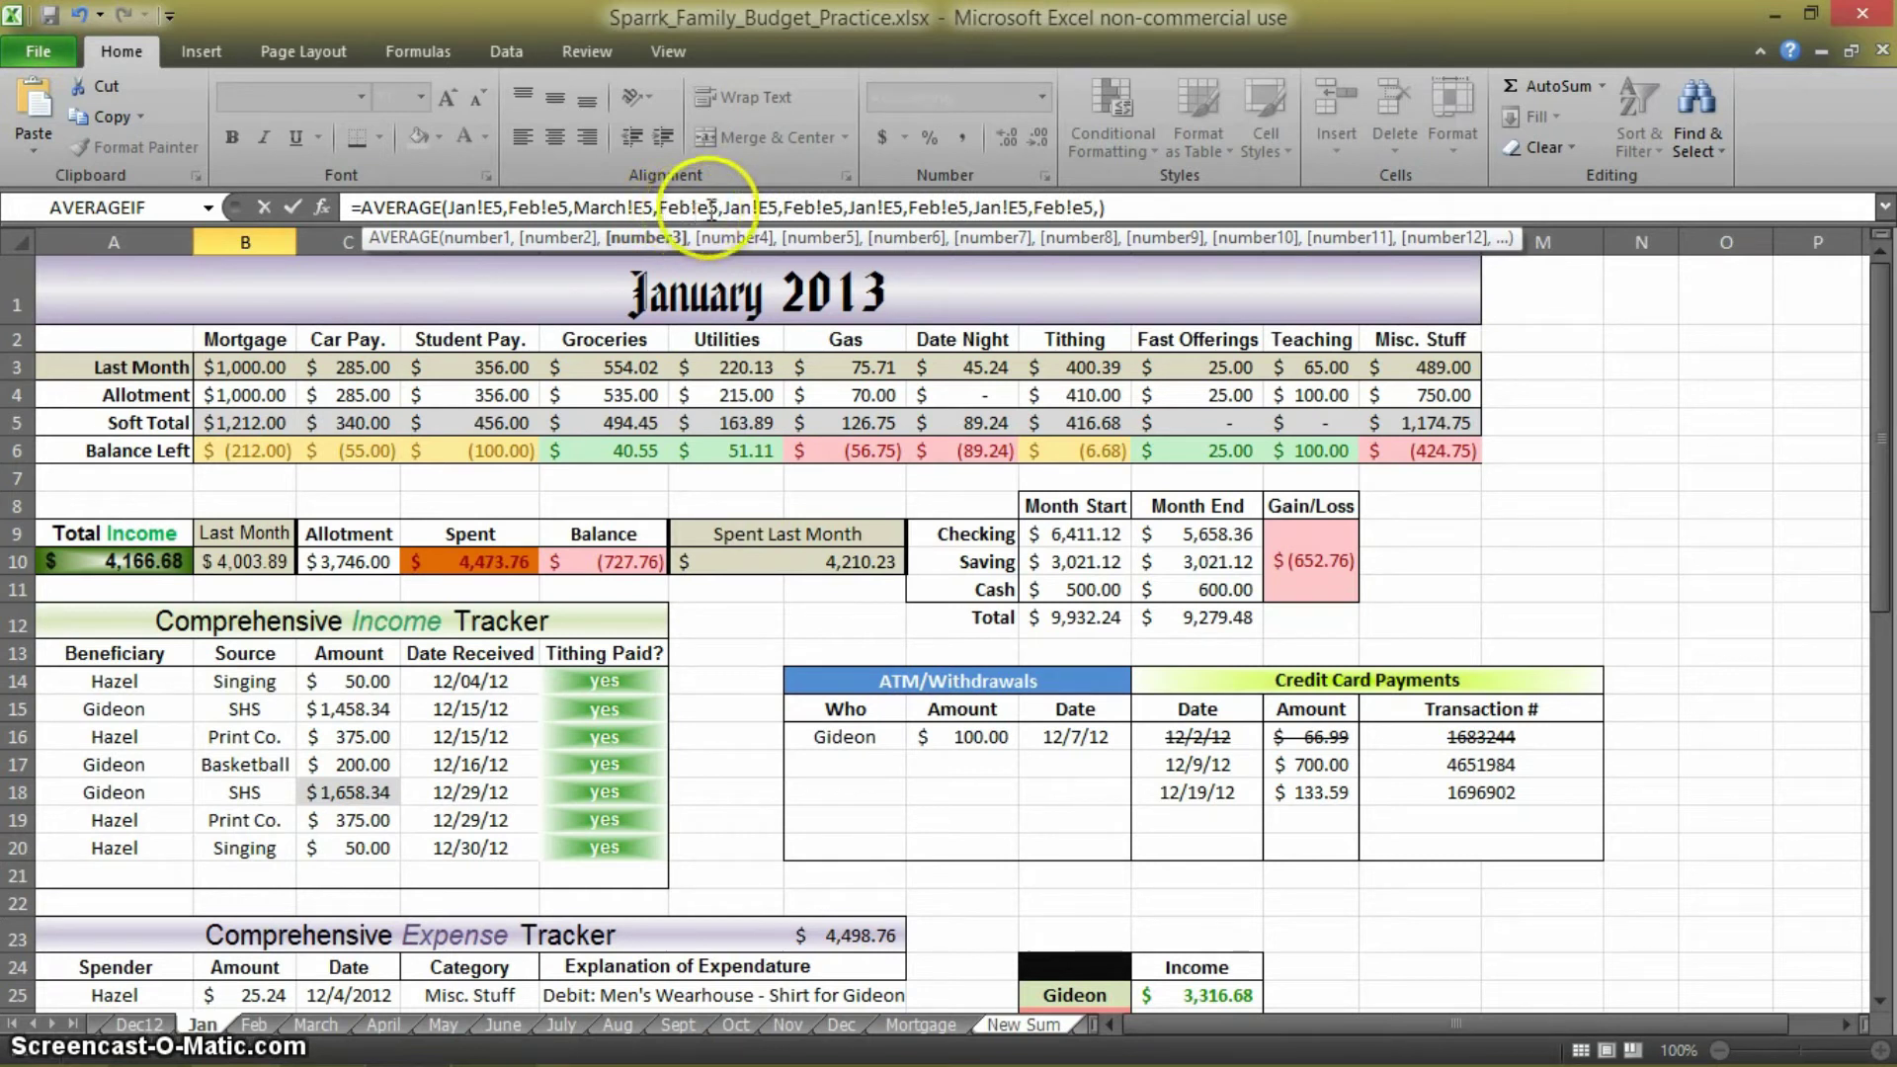
{"action": "key", "text": "BackSpace"}
{"action": "key", "text": "BackSpace"}
{"action": "key", "text": "BackSpace"}
{"action": "type", "text": "April"}
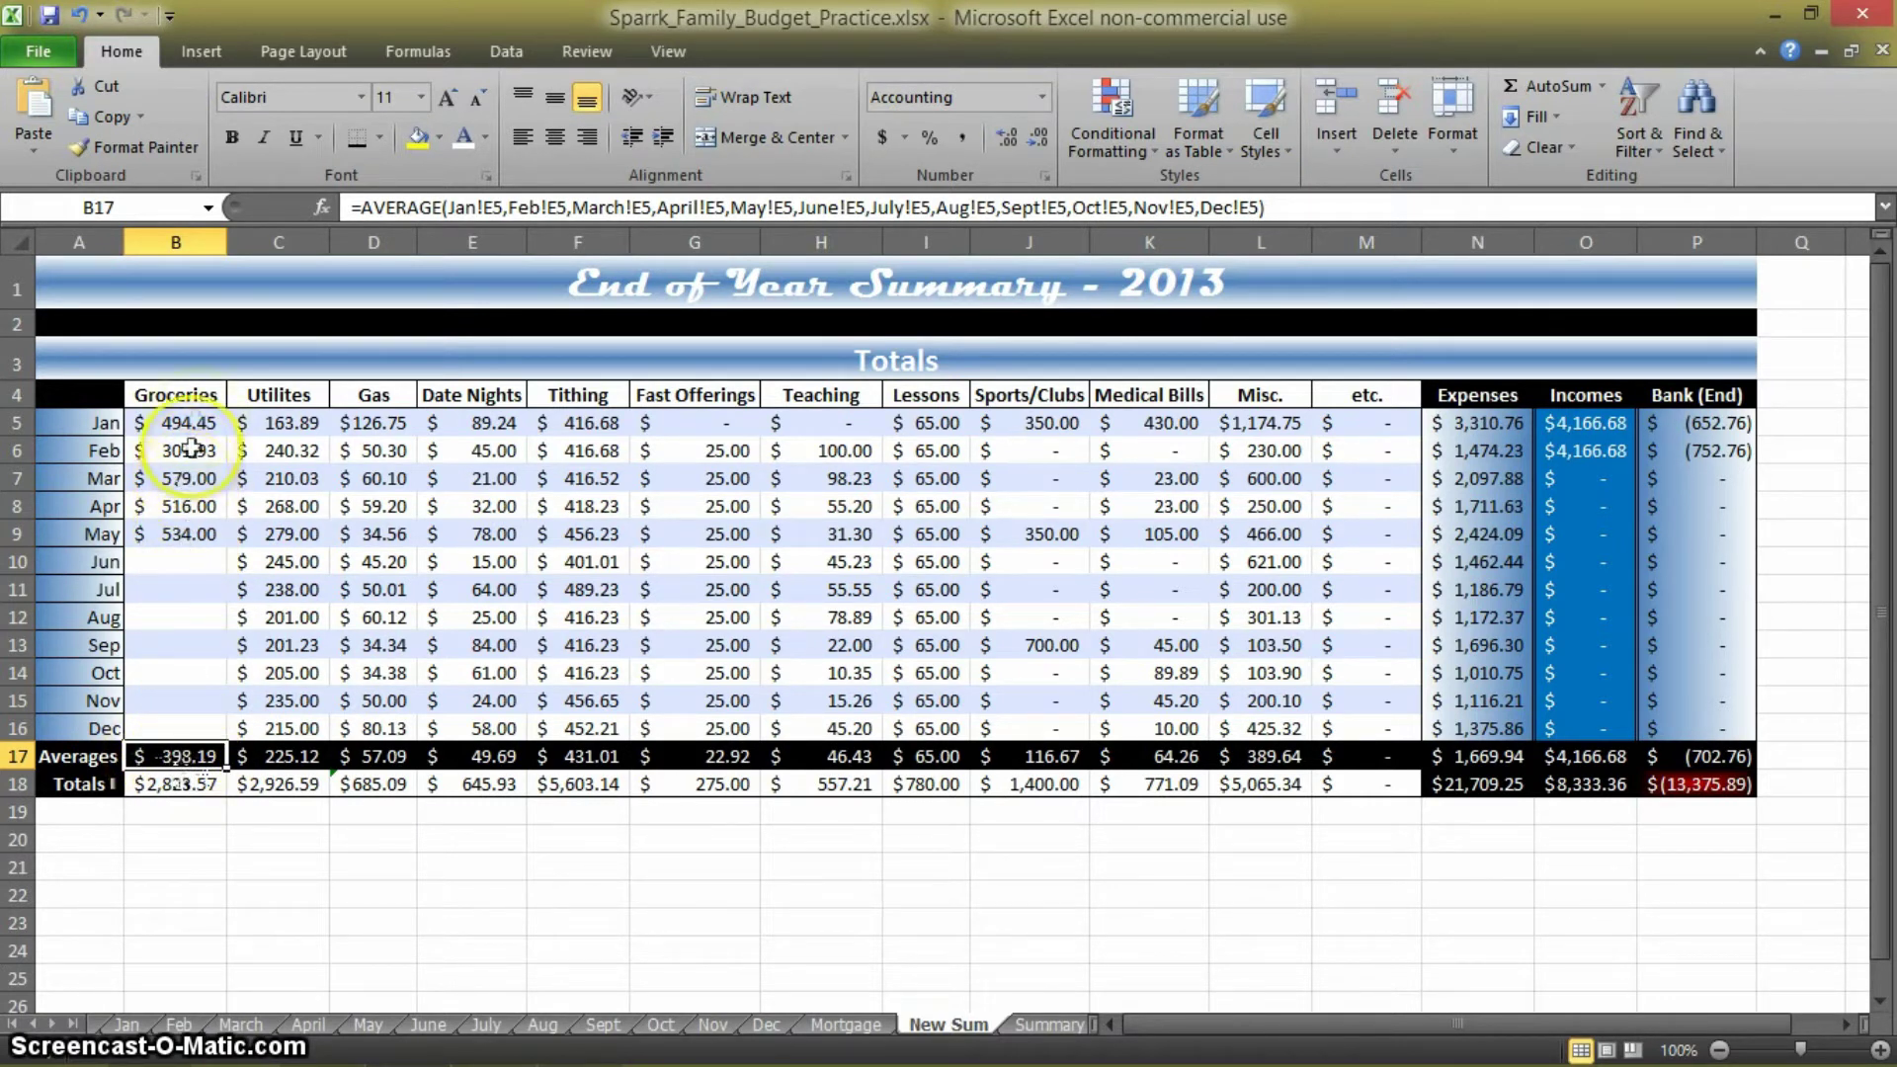
Clear the Groceries amounts for March, April and May in cells B7:B9, and check the January and February sheet references
{"action": "left_click", "coordinate": [191, 480]}
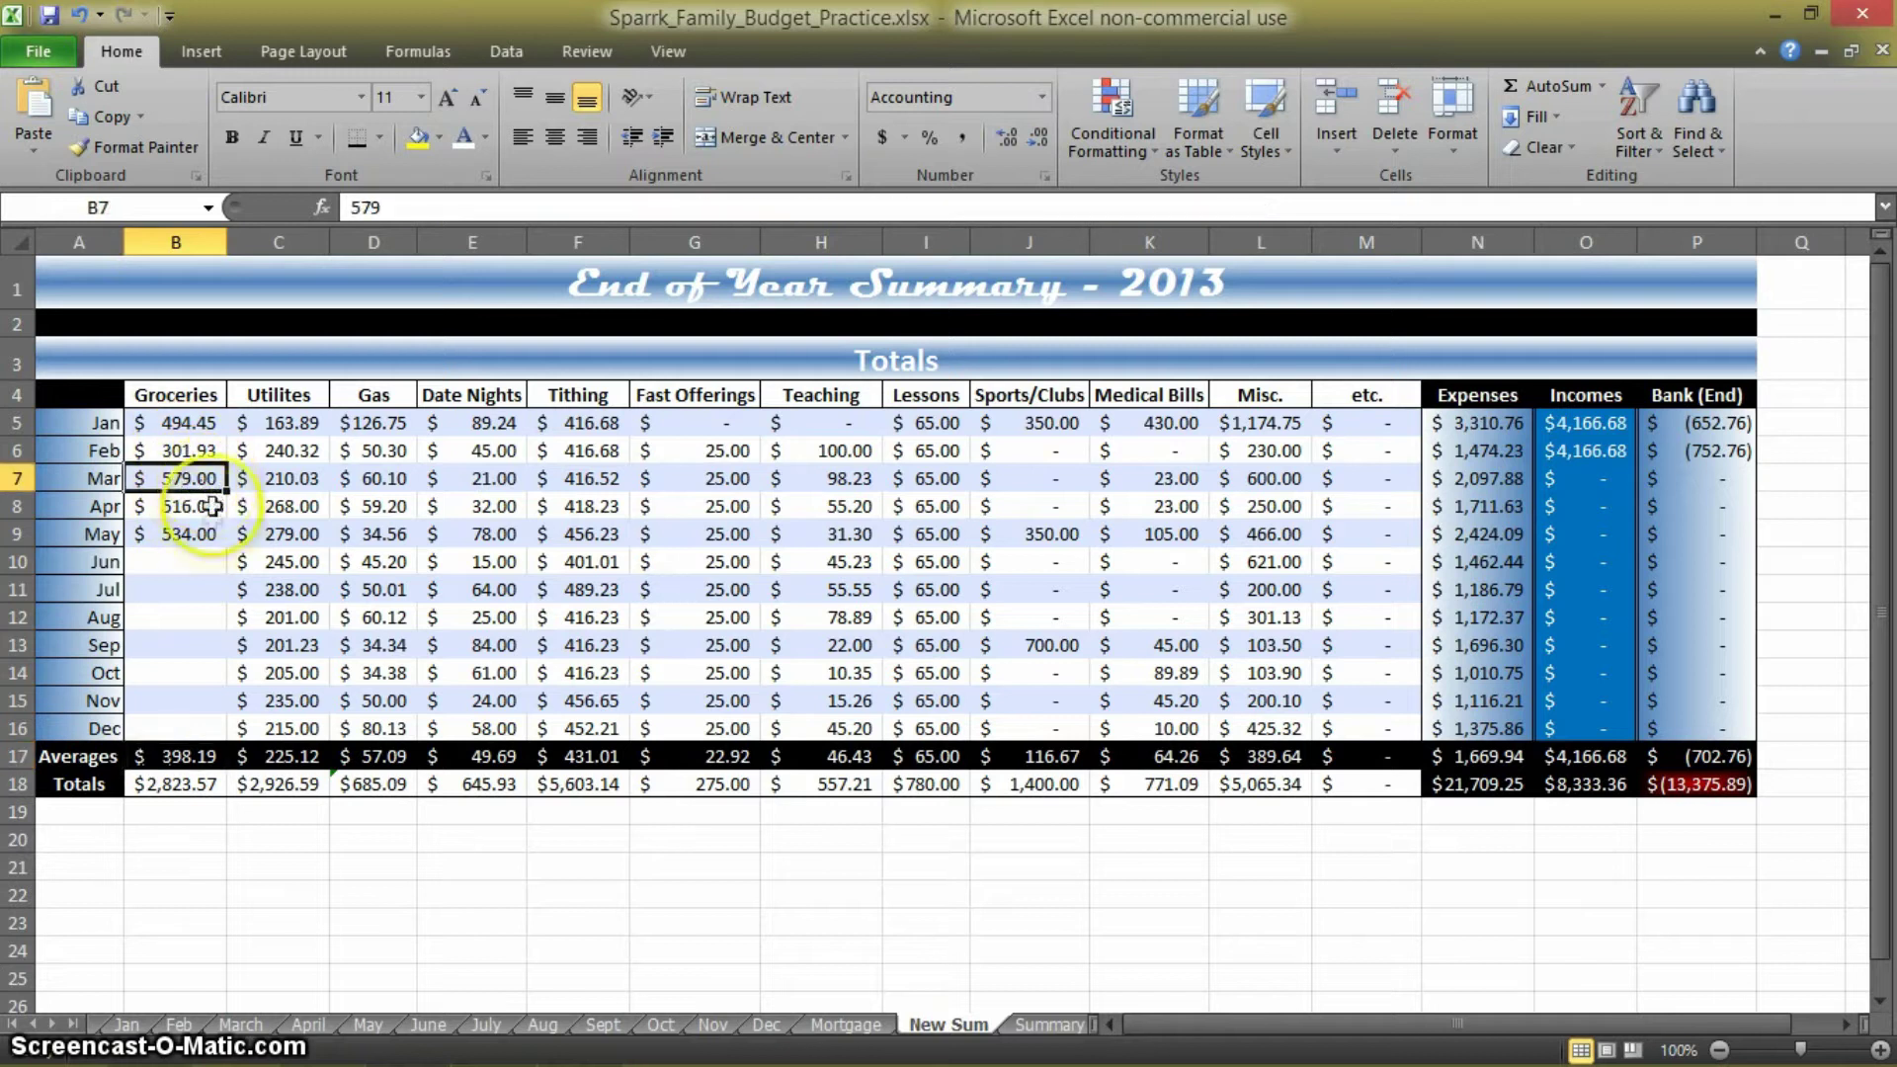
{"action": "left_click", "coordinate": [195, 505]}
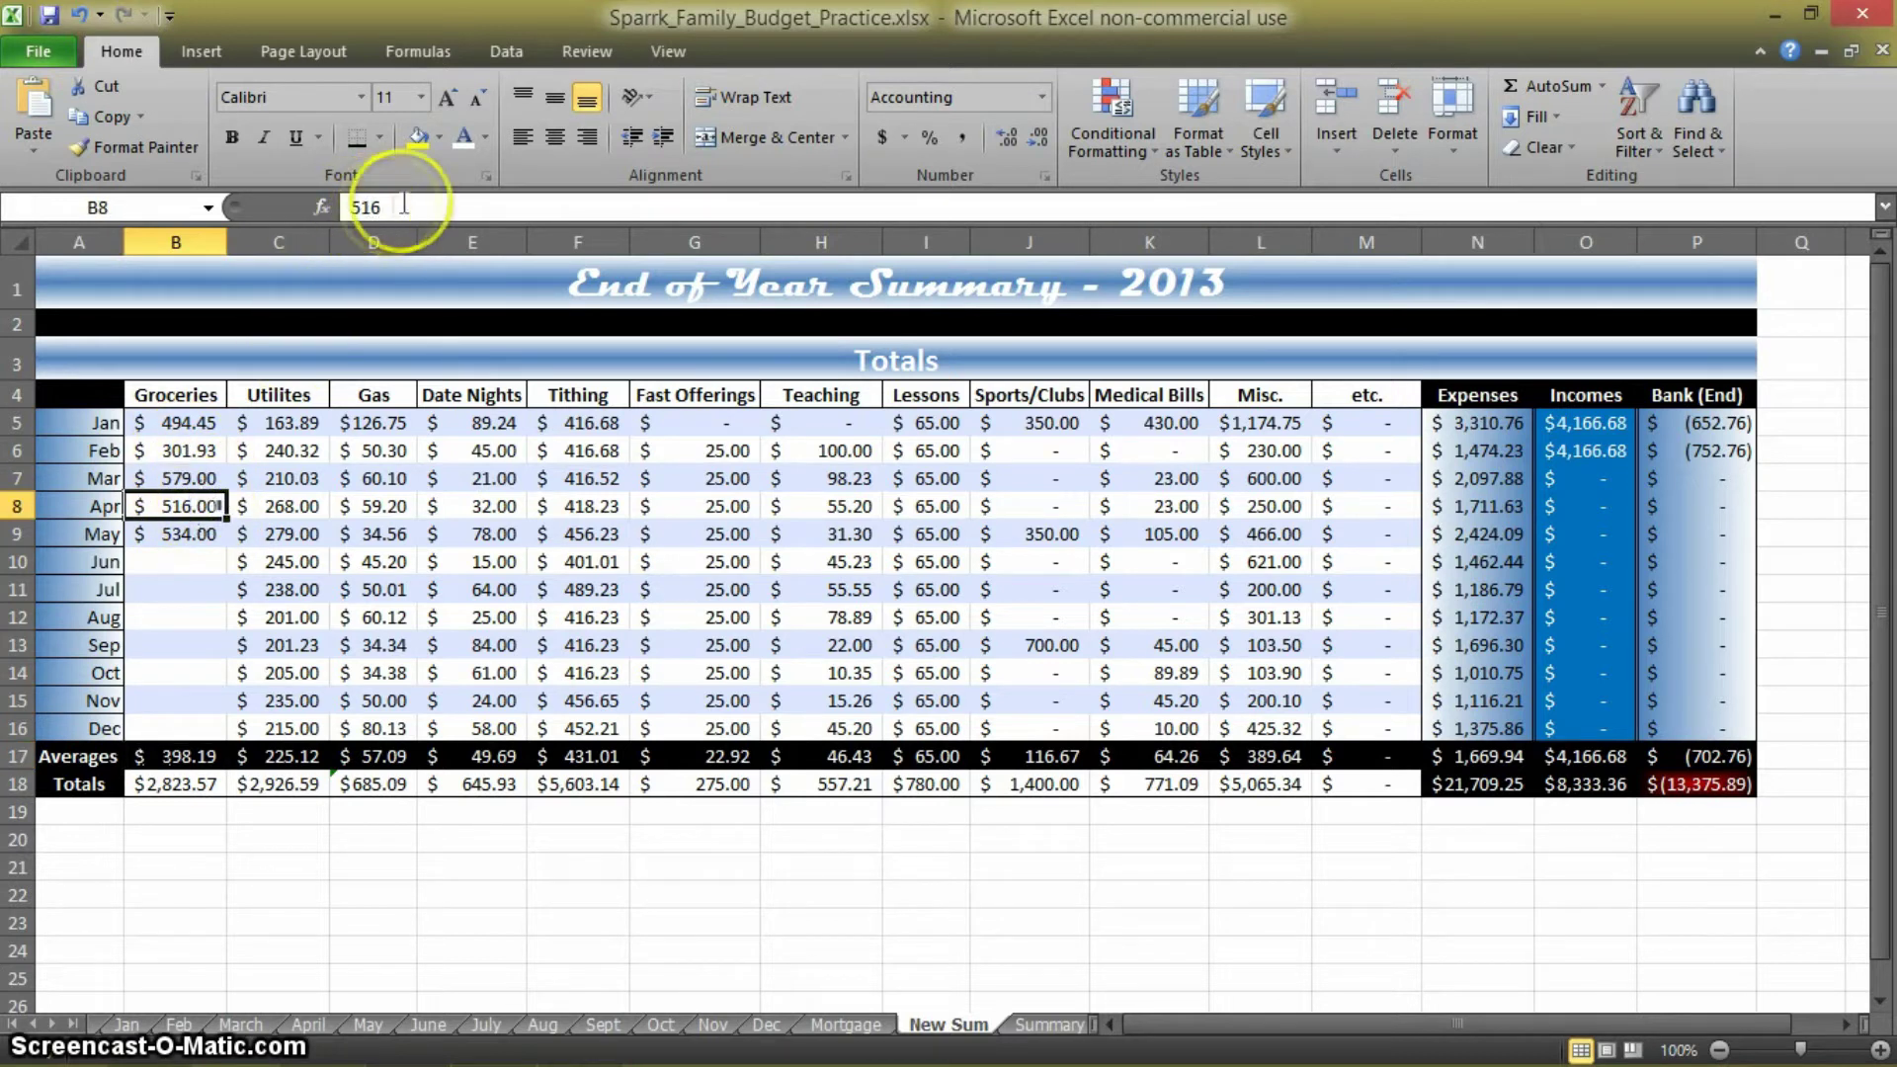
{"action": "left_click", "coordinate": [209, 537]}
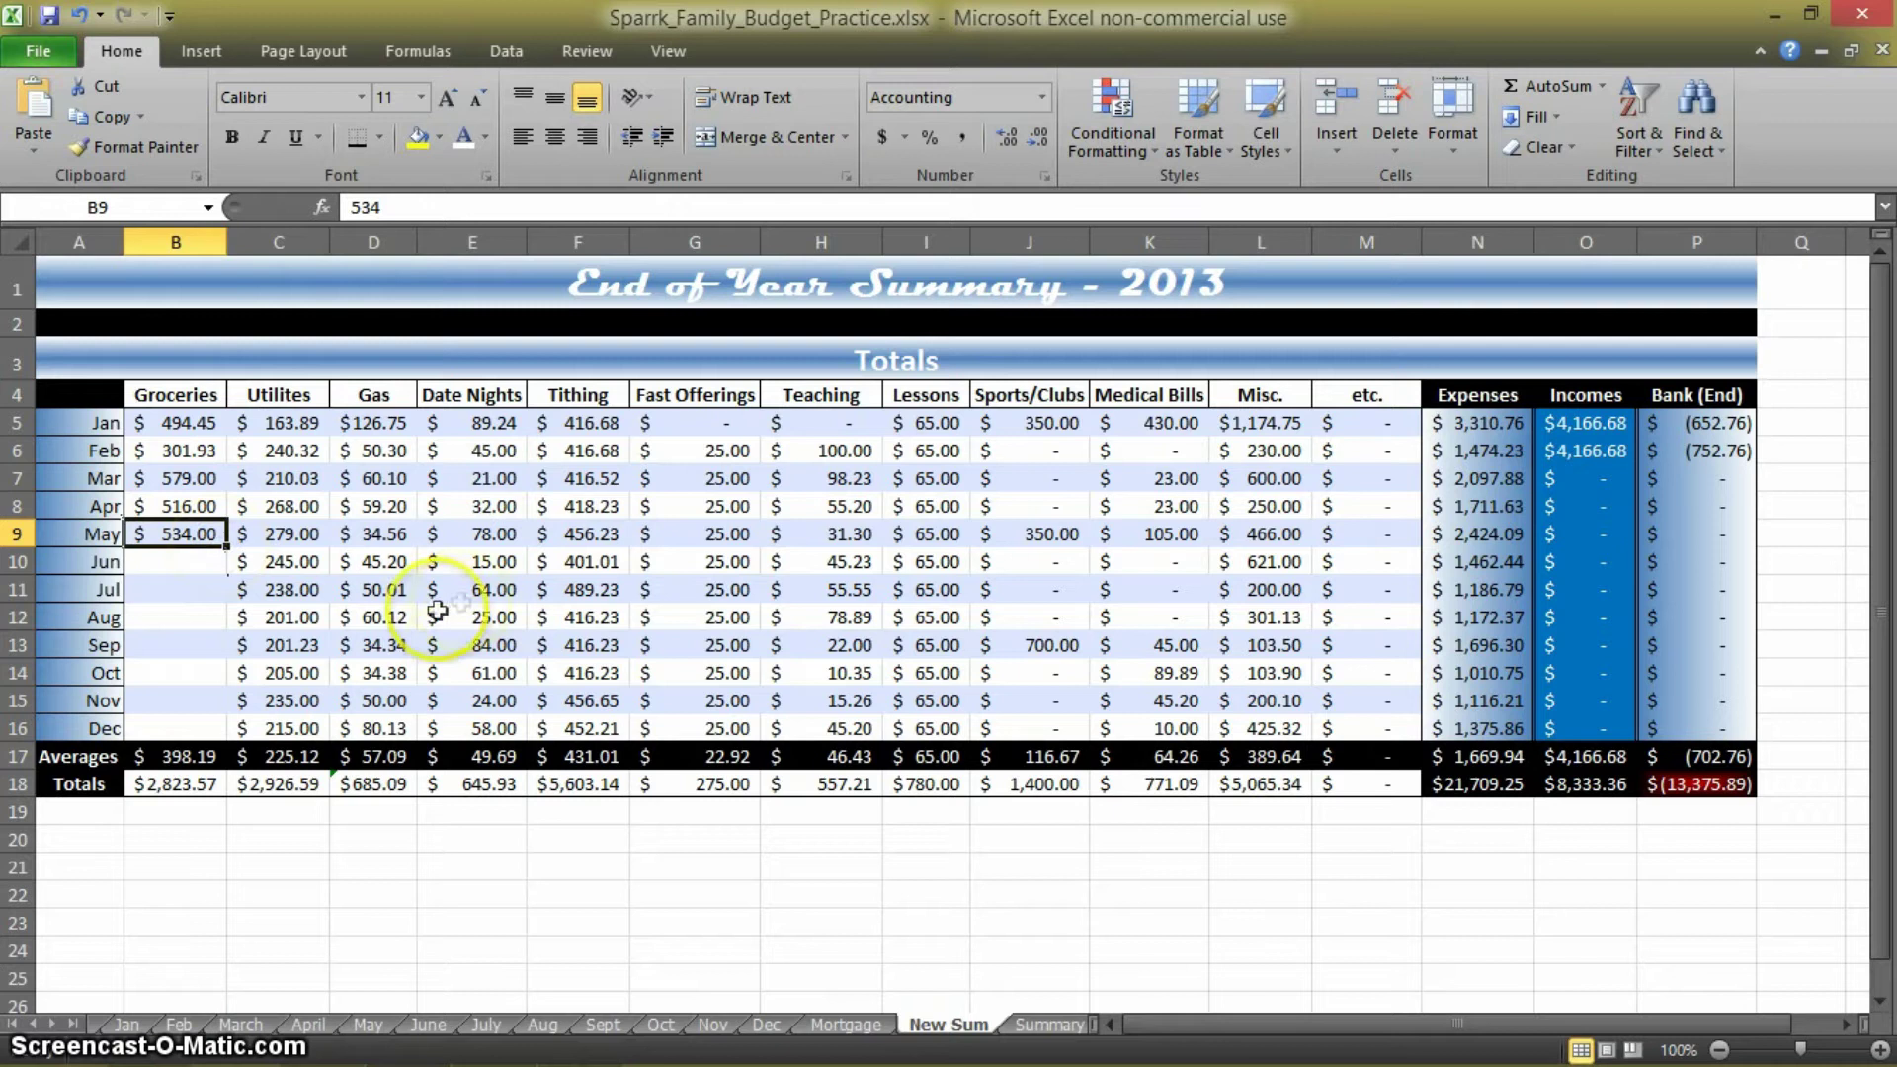
{"action": "key", "text": "Delete"}
{"action": "key", "text": "Up"}
{"action": "key", "text": "Delete"}
{"action": "key", "text": "Up"}
{"action": "key", "text": "Delete"}
{"action": "key", "text": "Up"}
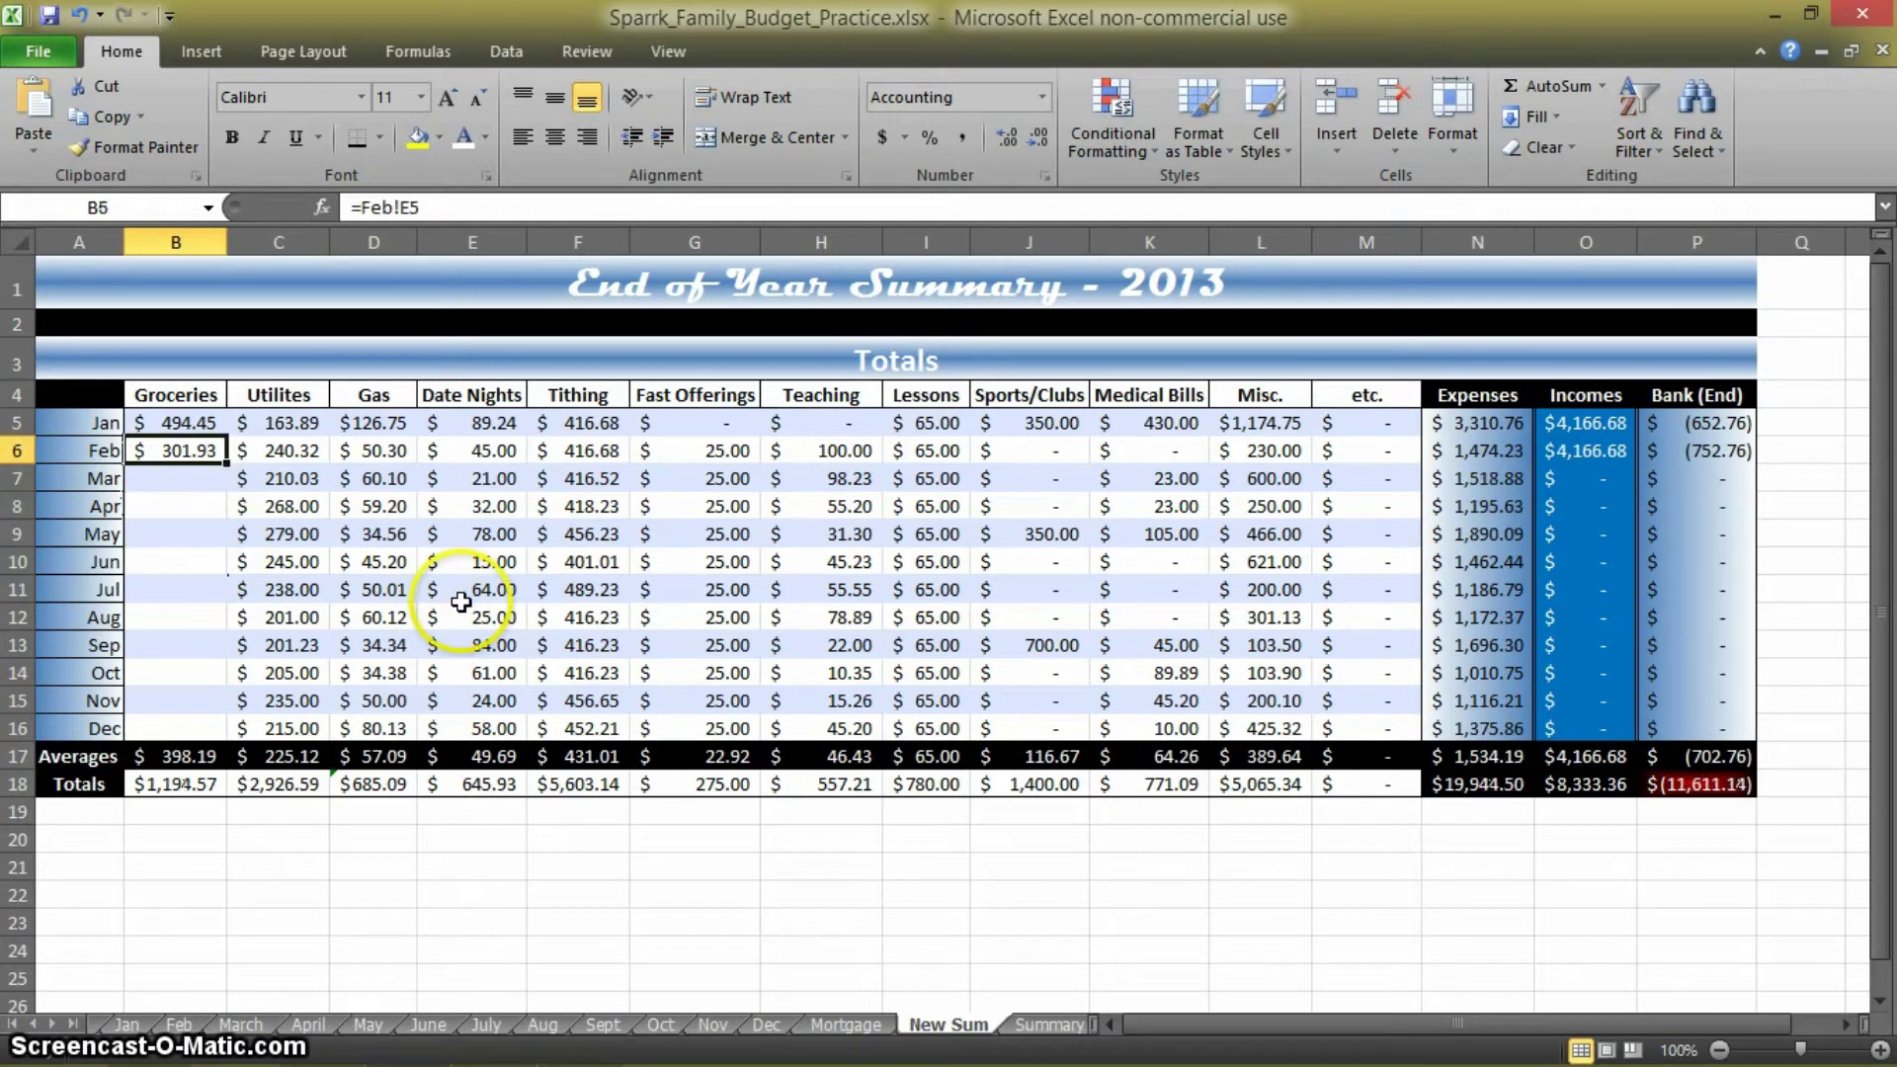
{"action": "left_click", "coordinate": [194, 450]}
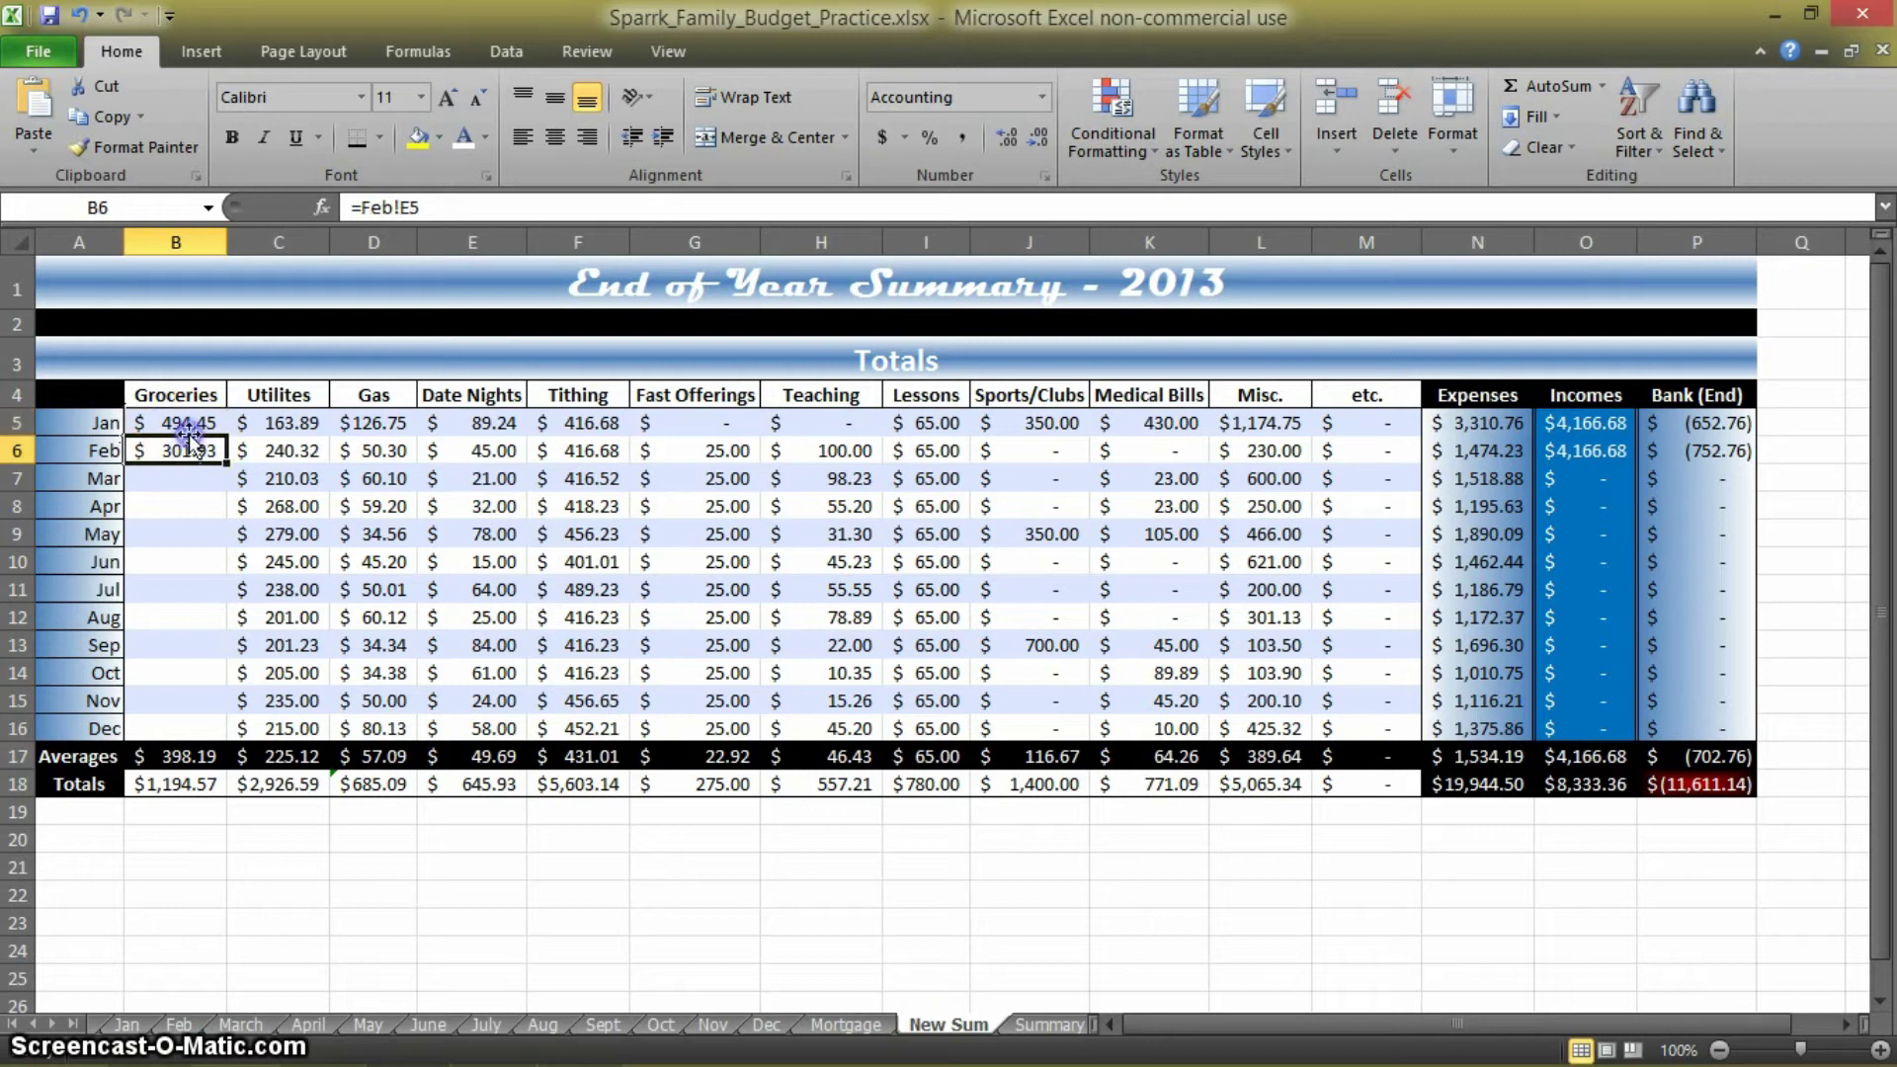
{"action": "left_click", "coordinate": [188, 427]}
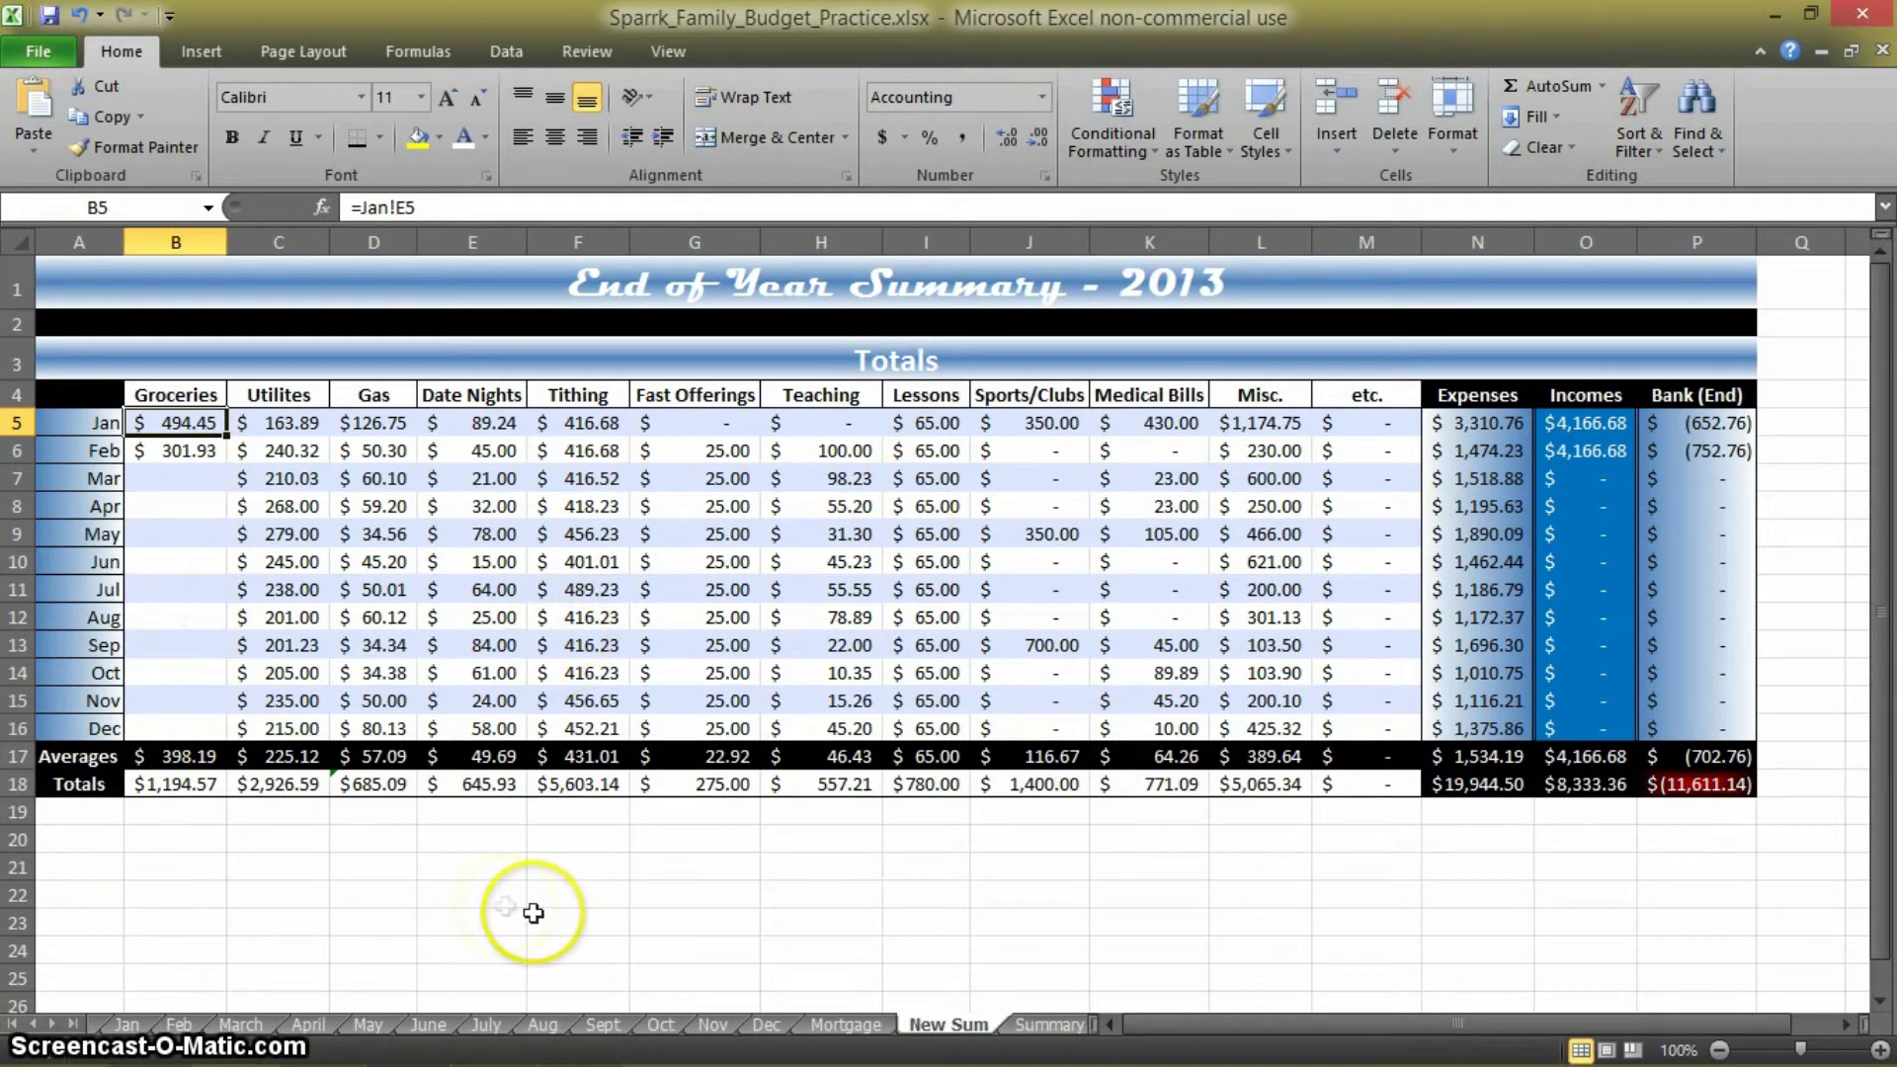
Copy the full Groceries AVERAGE formula text from B17 and paste it over the Utilities average formula in C17
{"action": "left_click", "coordinate": [194, 756]}
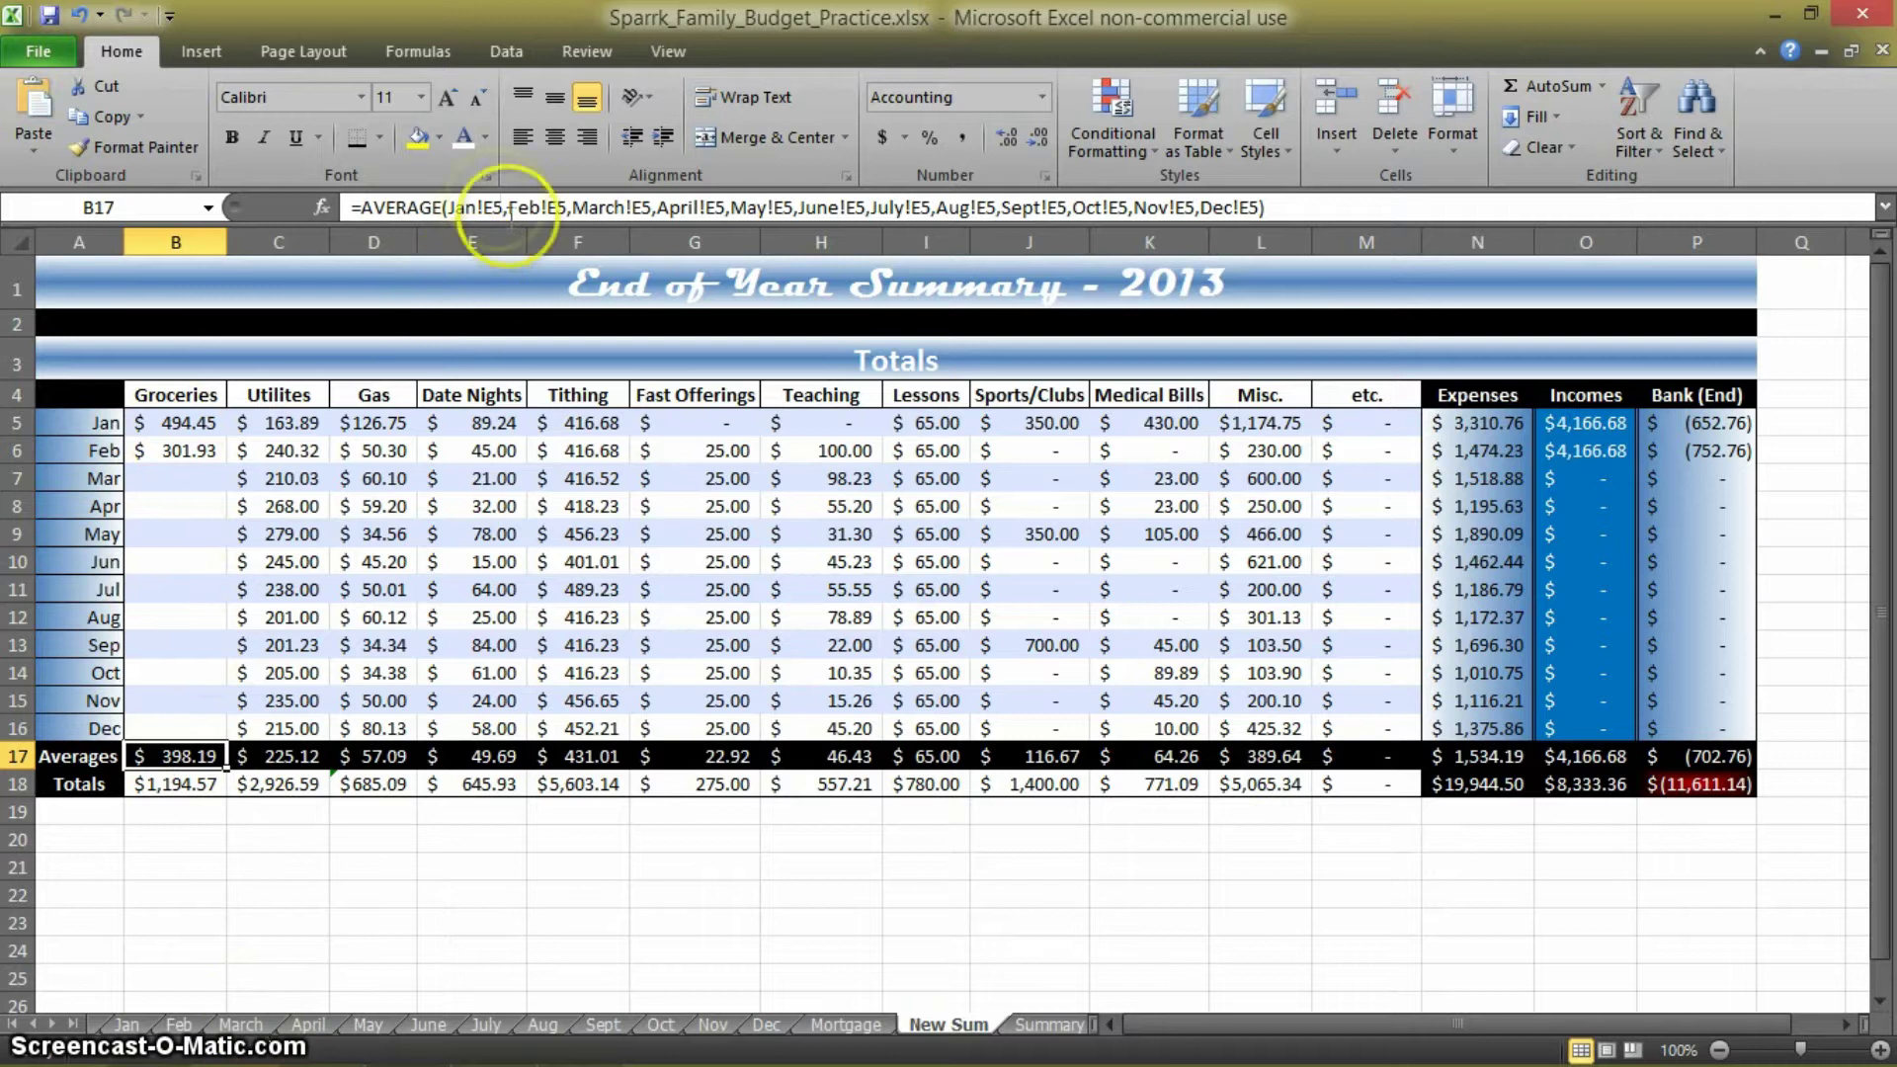
{"action": "left_click", "coordinate": [307, 1024]}
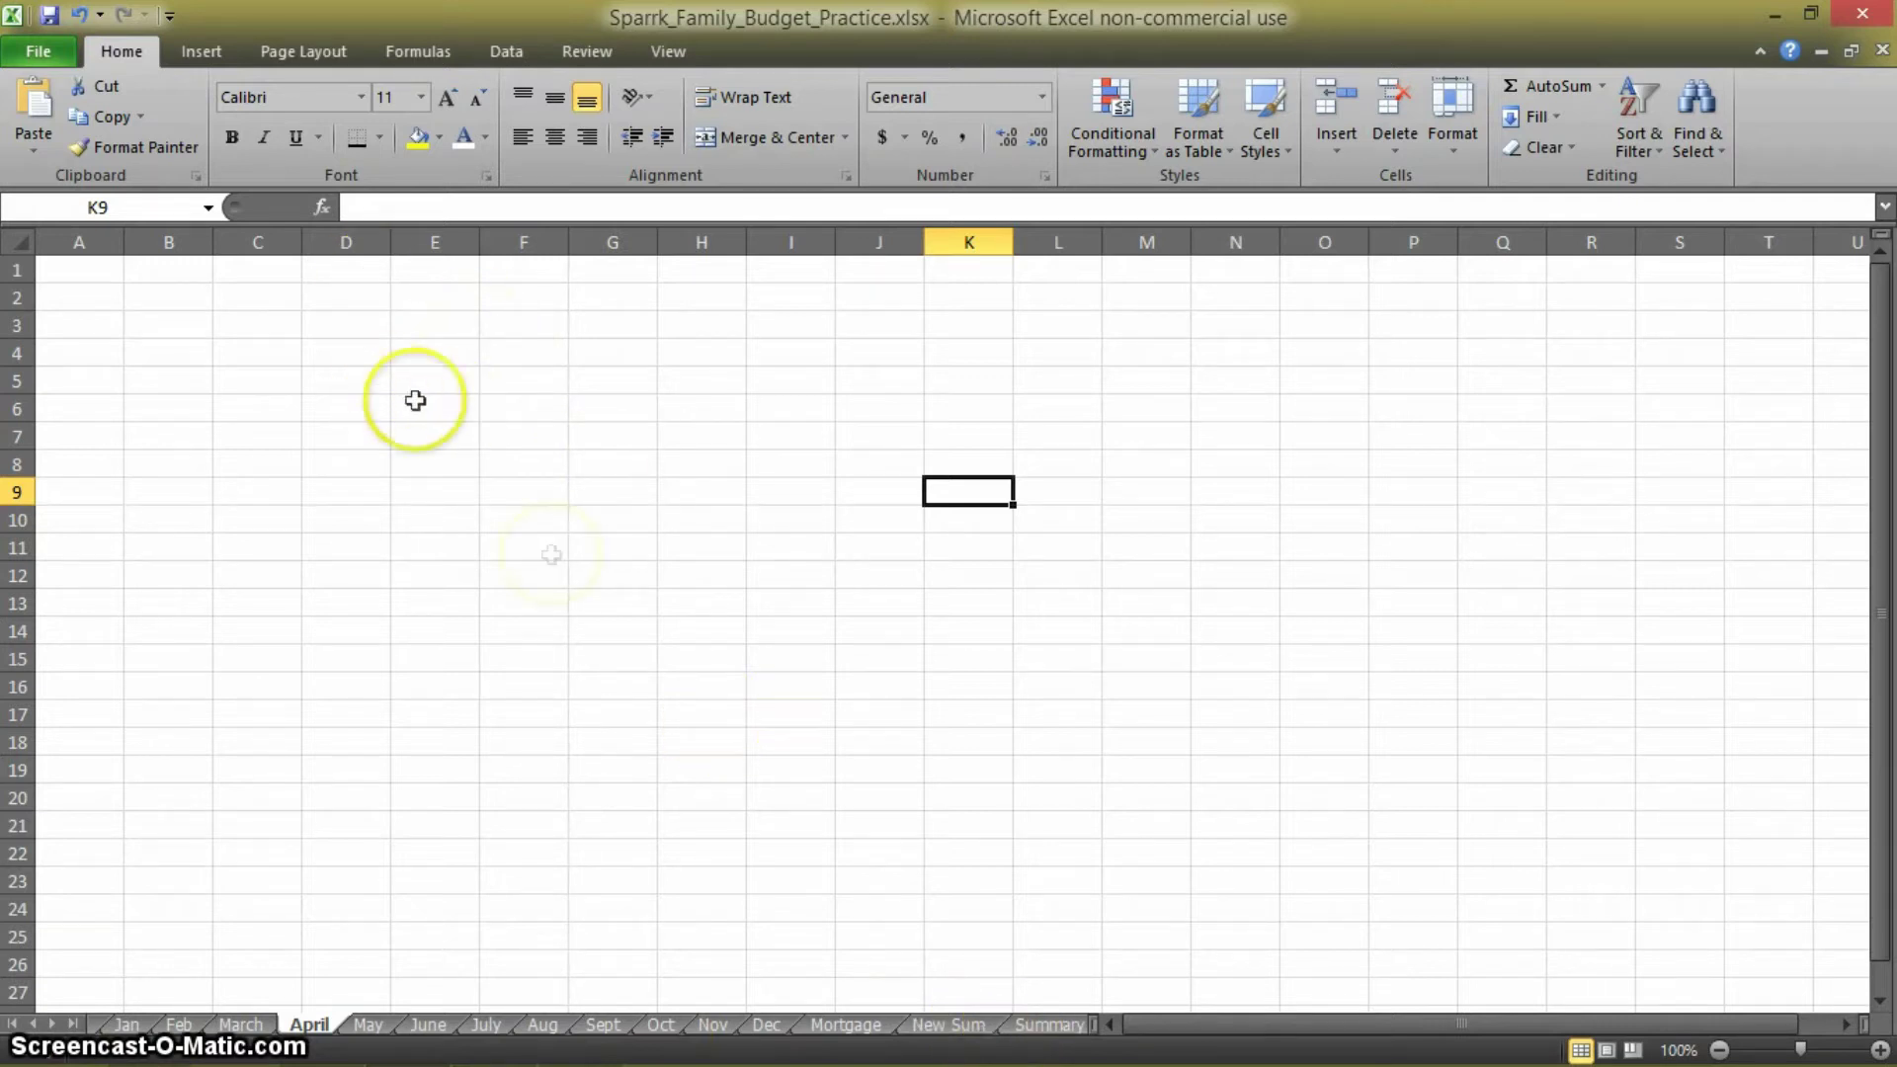
{"action": "left_click", "coordinate": [947, 1025]}
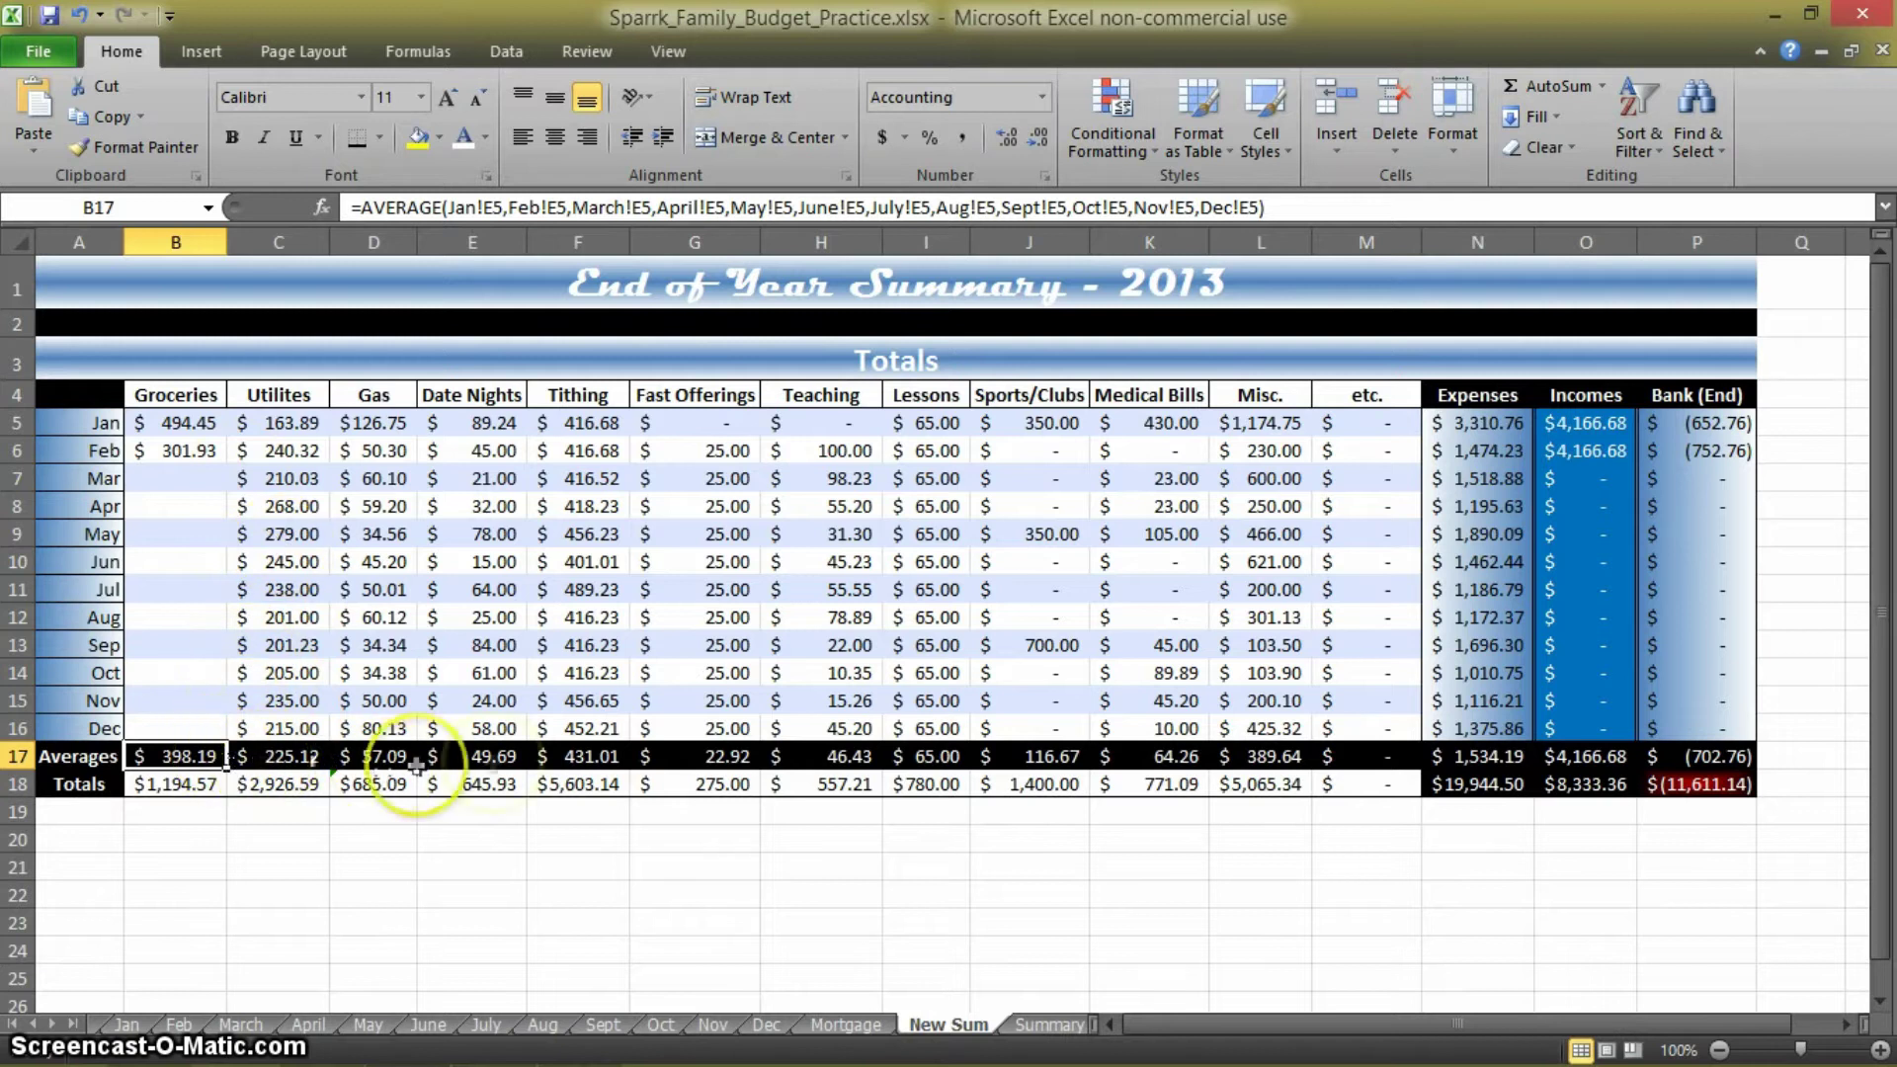
{"action": "left_click_drag", "start_coordinate": [1293, 204], "coordinate": [348, 207]}
{"action": "key", "text": "ctrl+c"}
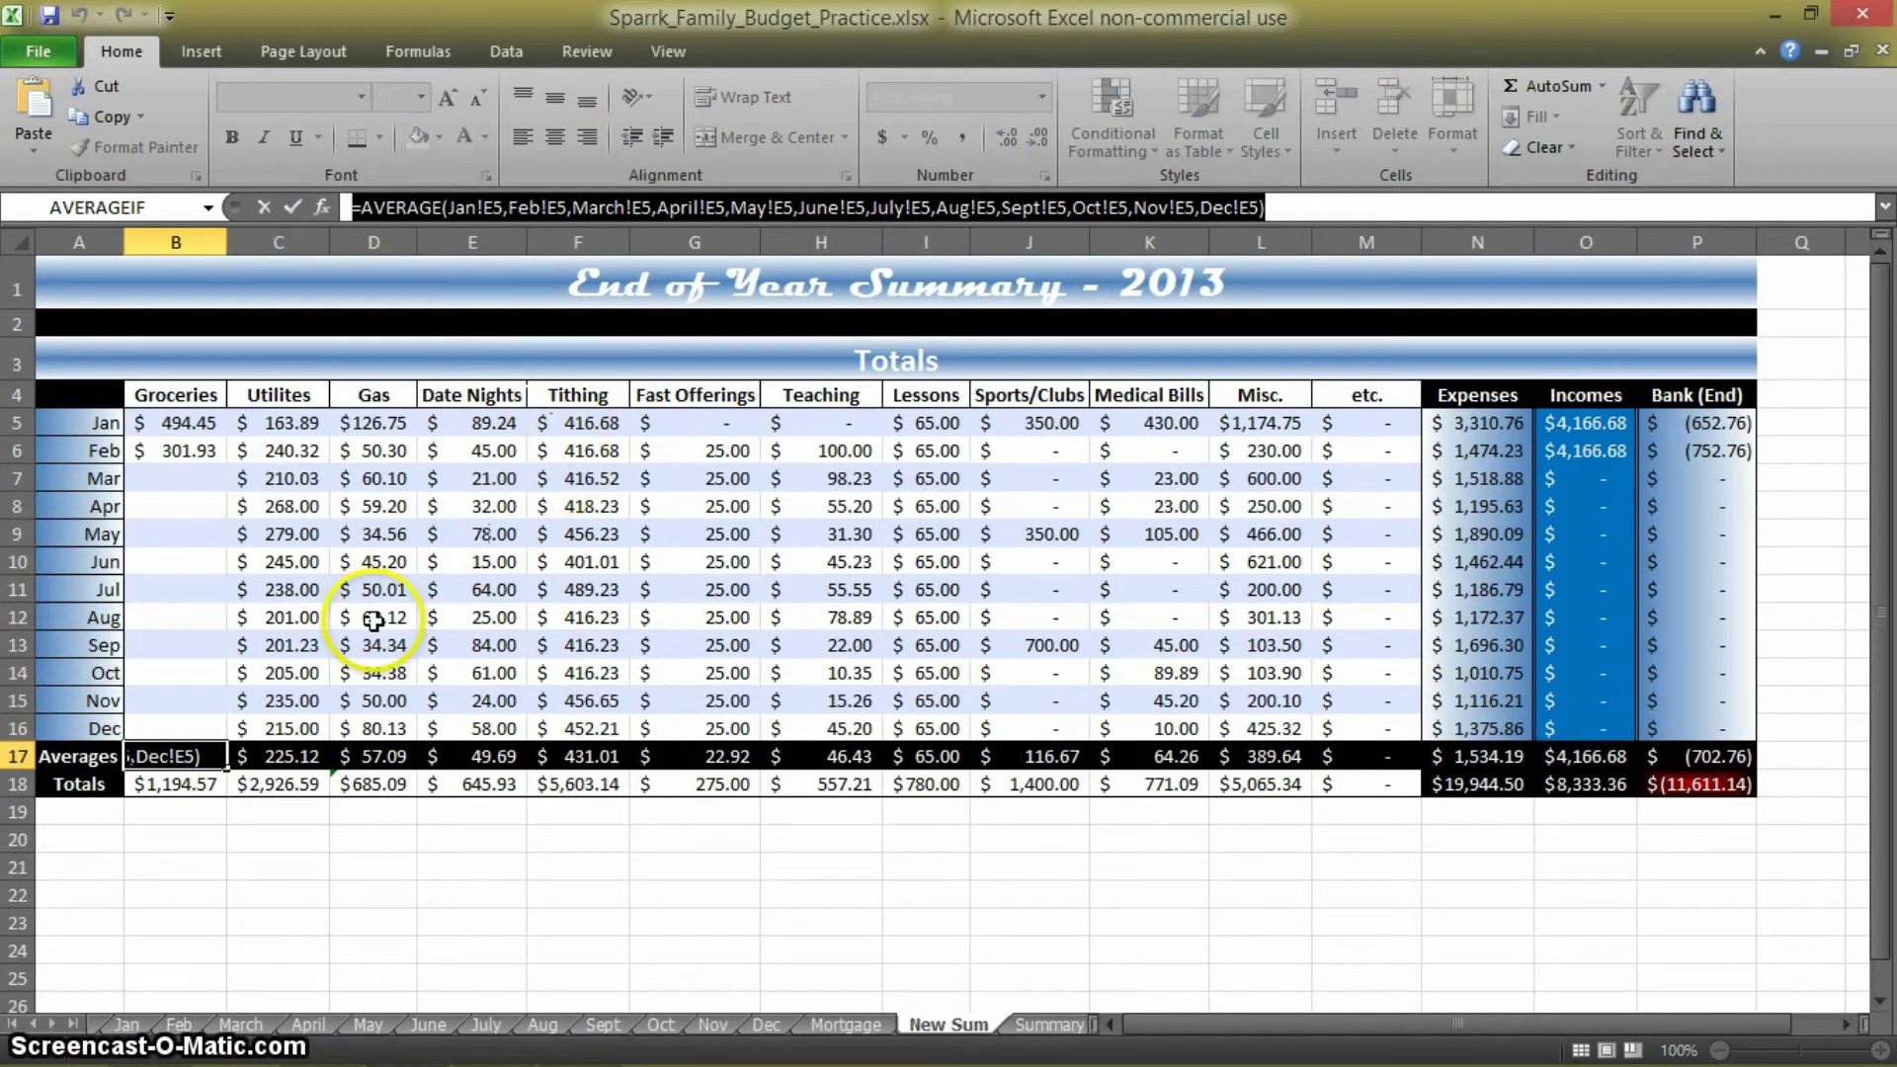
{"action": "key", "text": "Escape"}
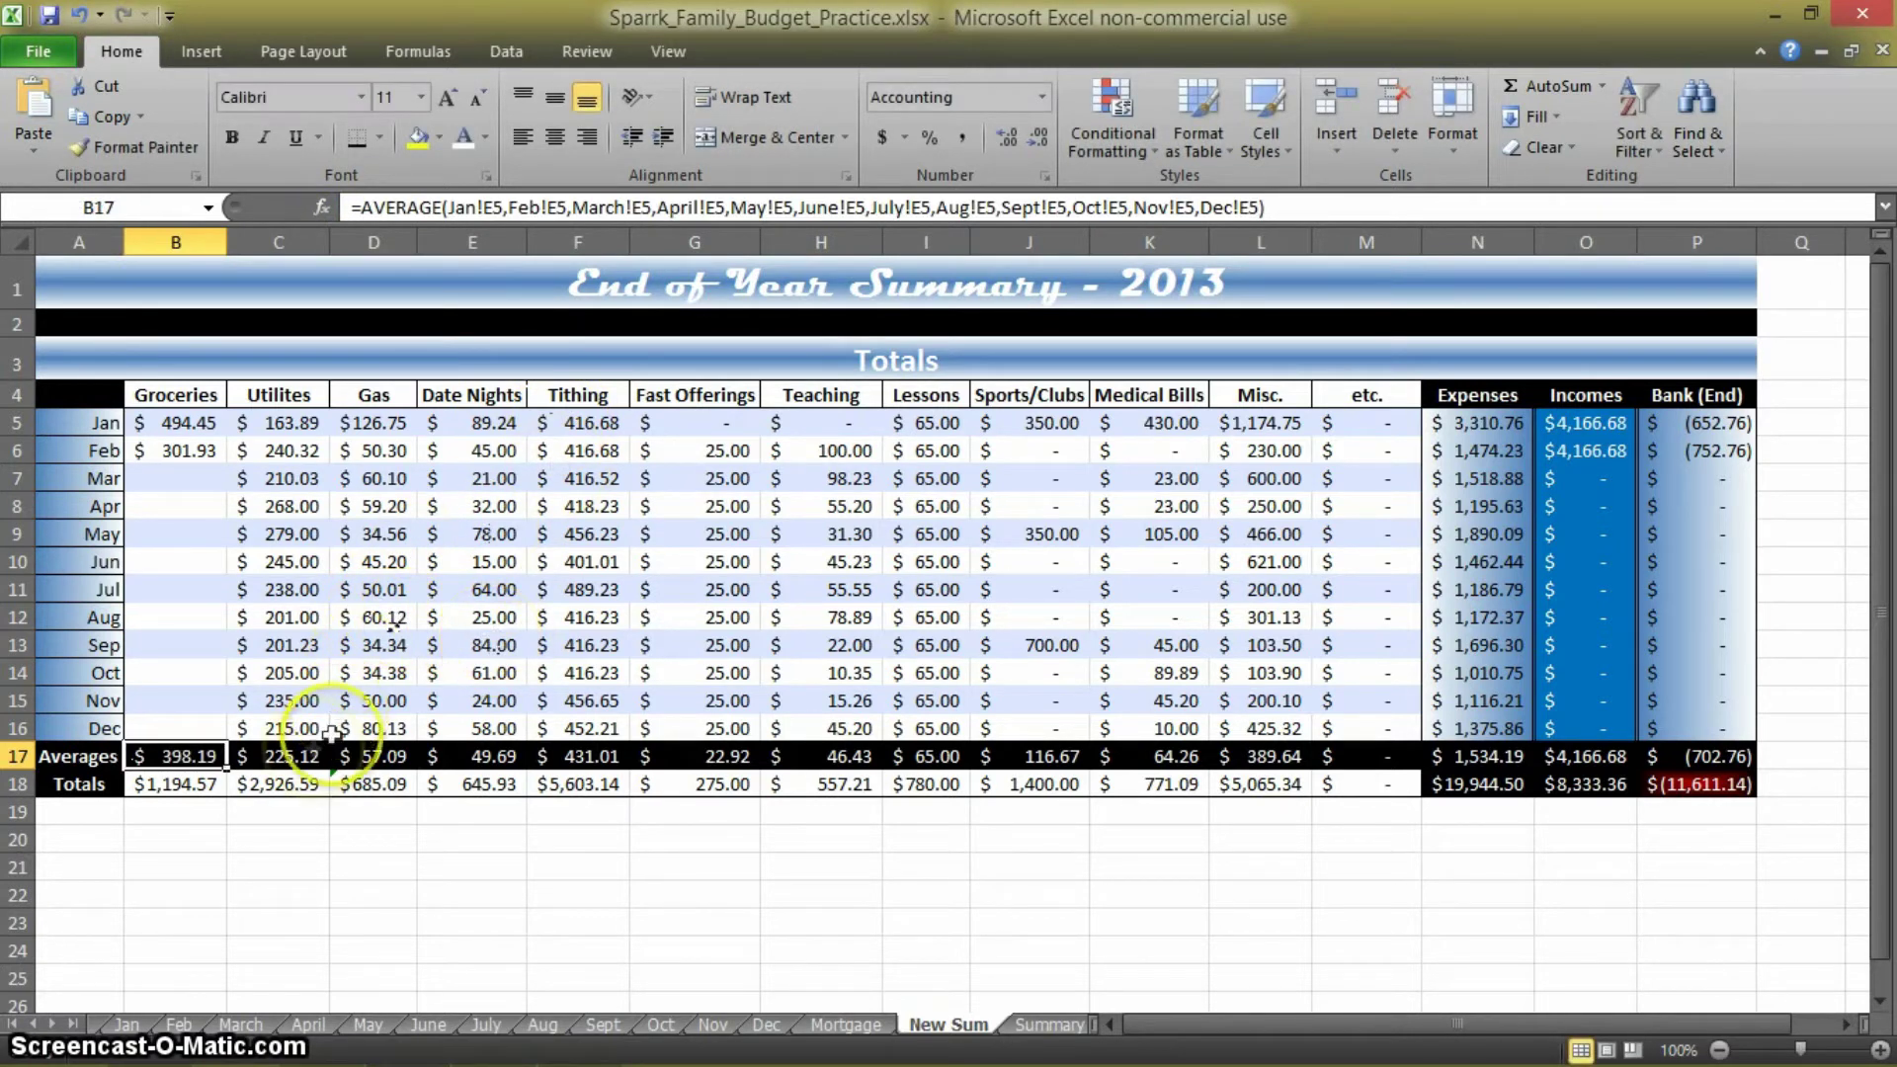
{"action": "left_click", "coordinate": [296, 759]}
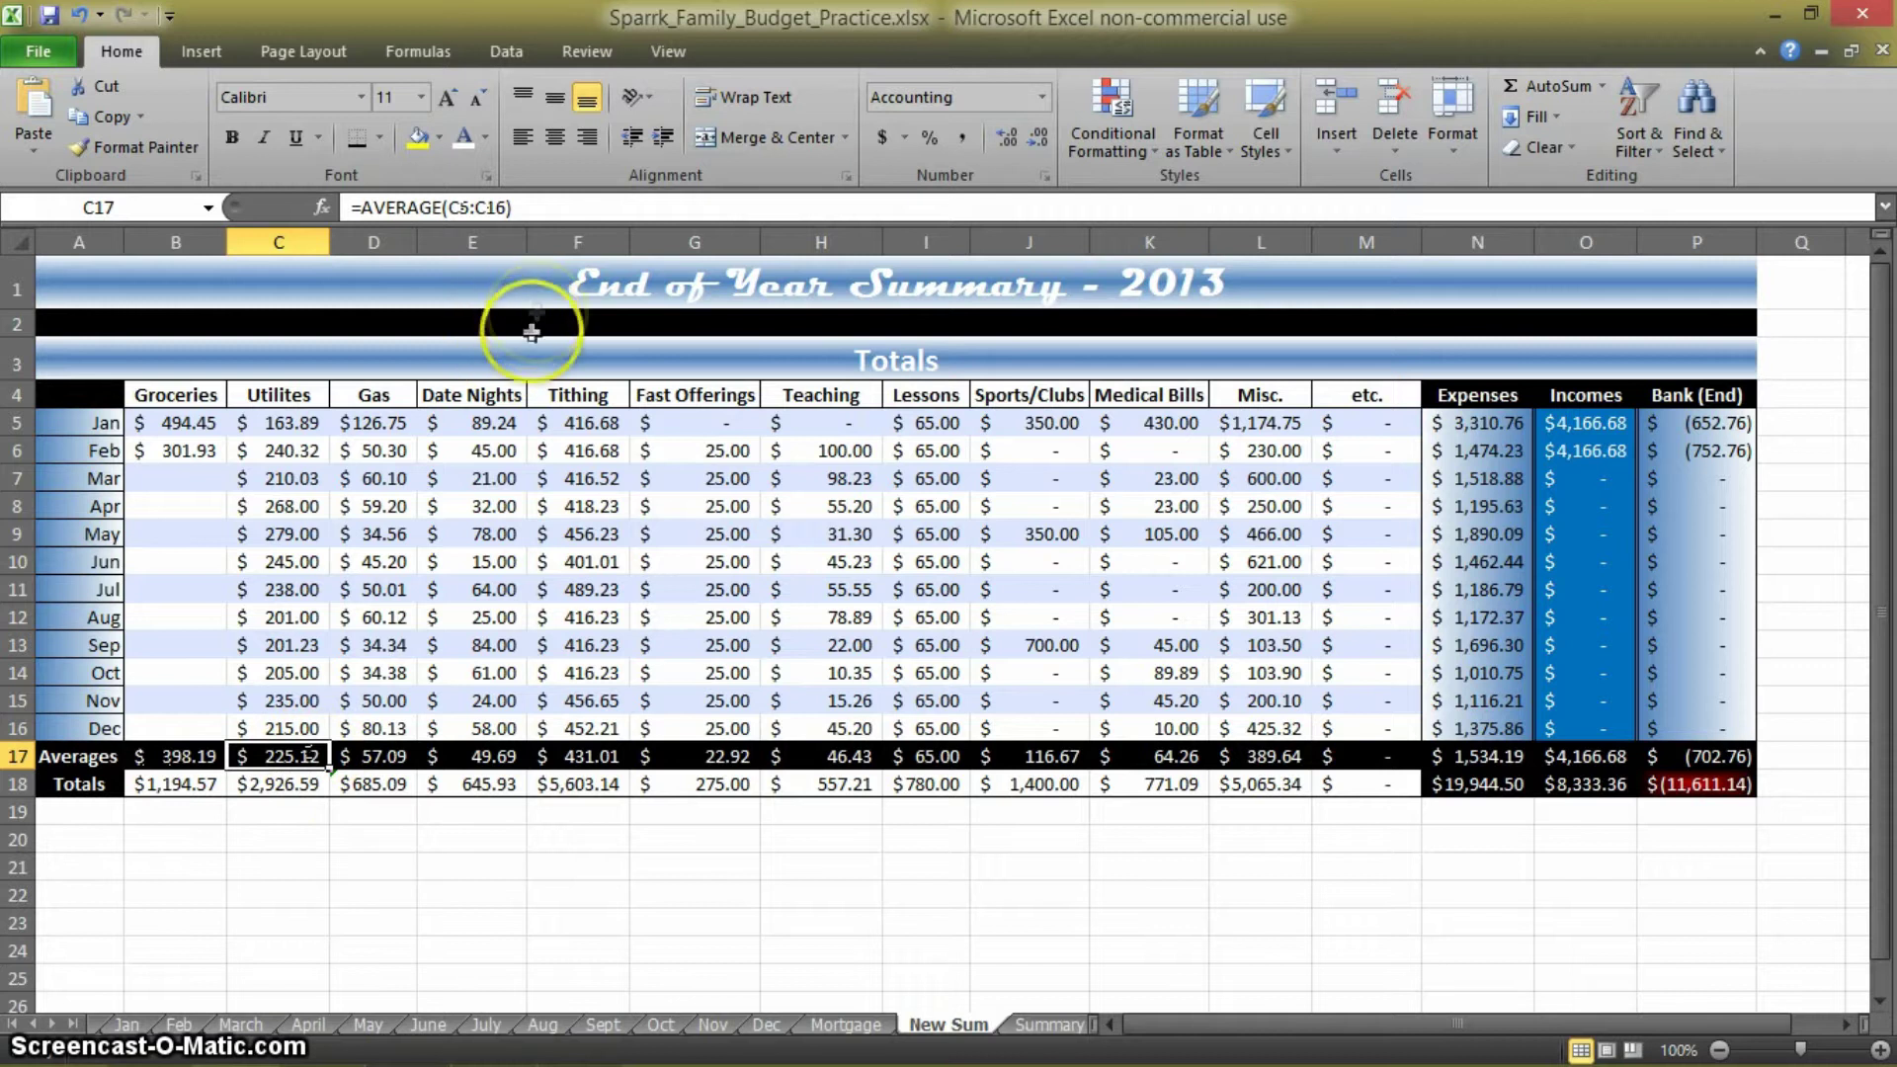
{"action": "left_click_drag", "start_coordinate": [534, 207], "coordinate": [351, 207]}
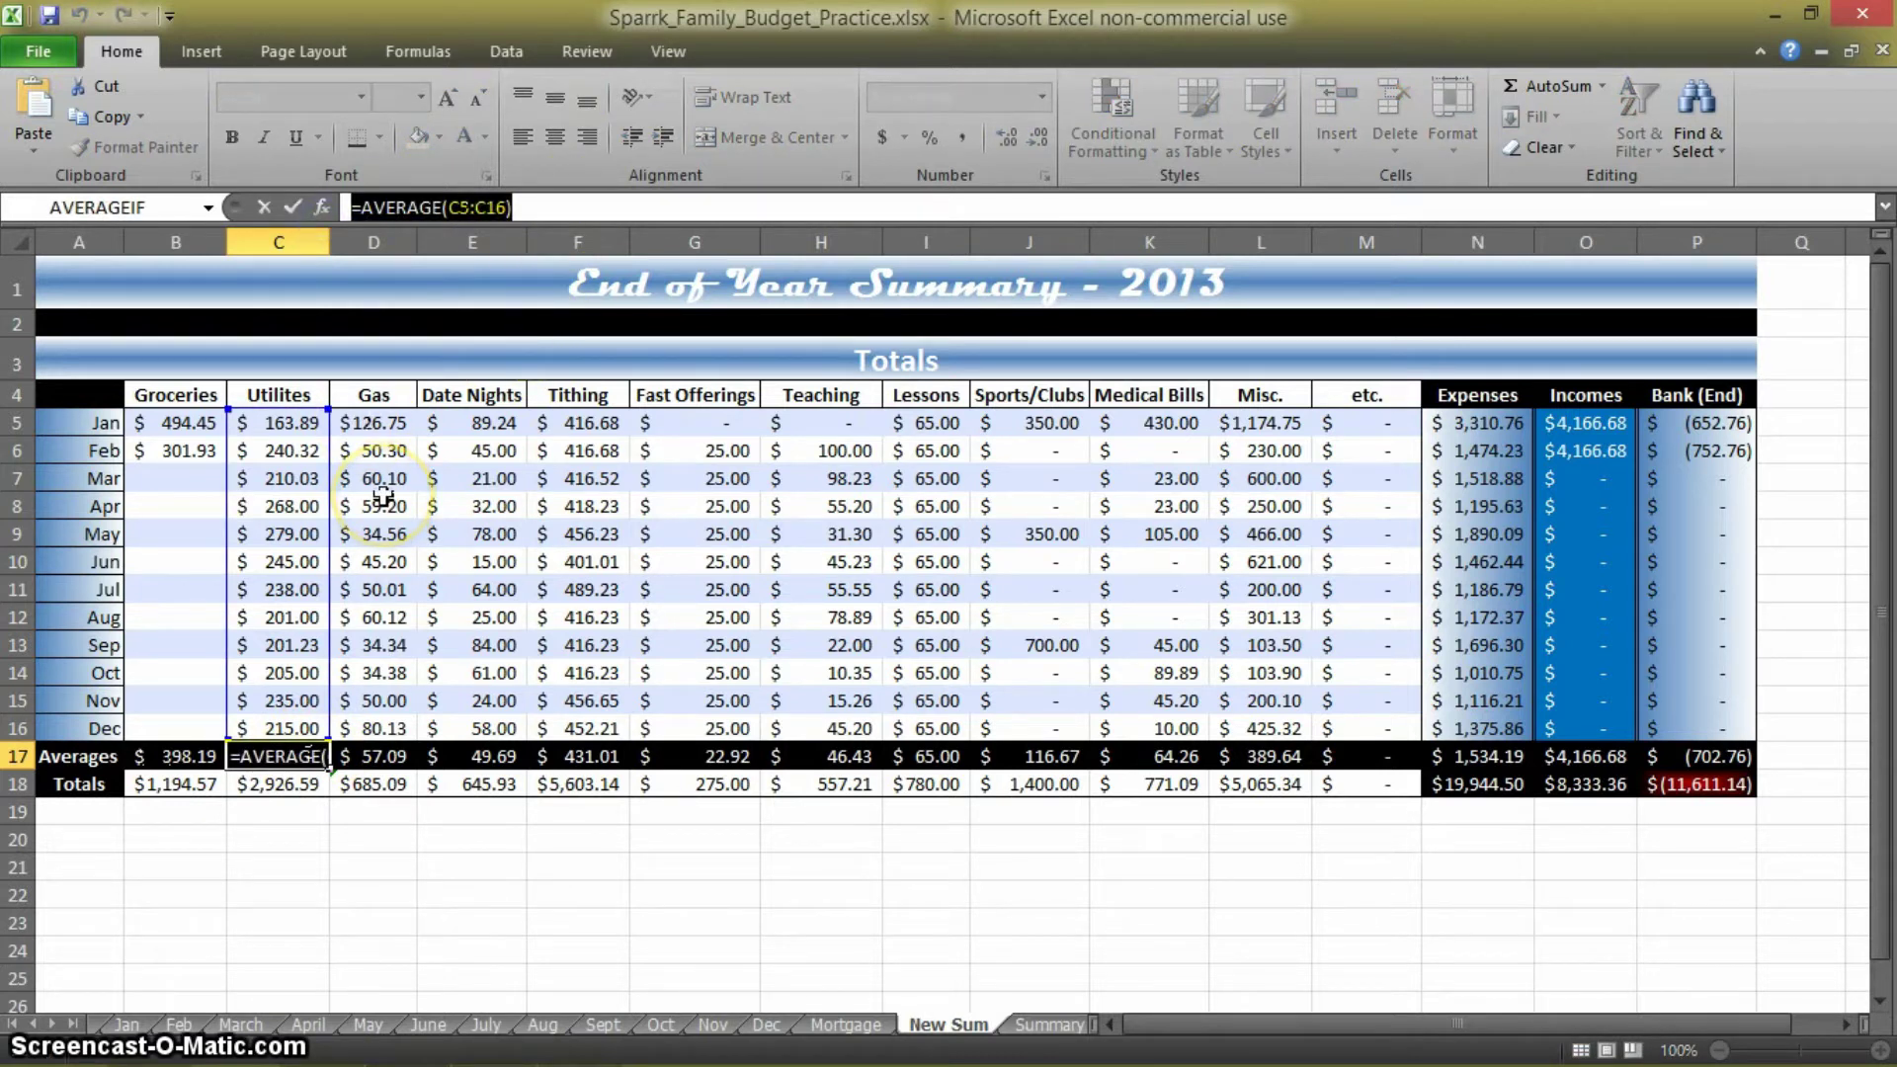
{"action": "key", "text": "ctrl+v"}
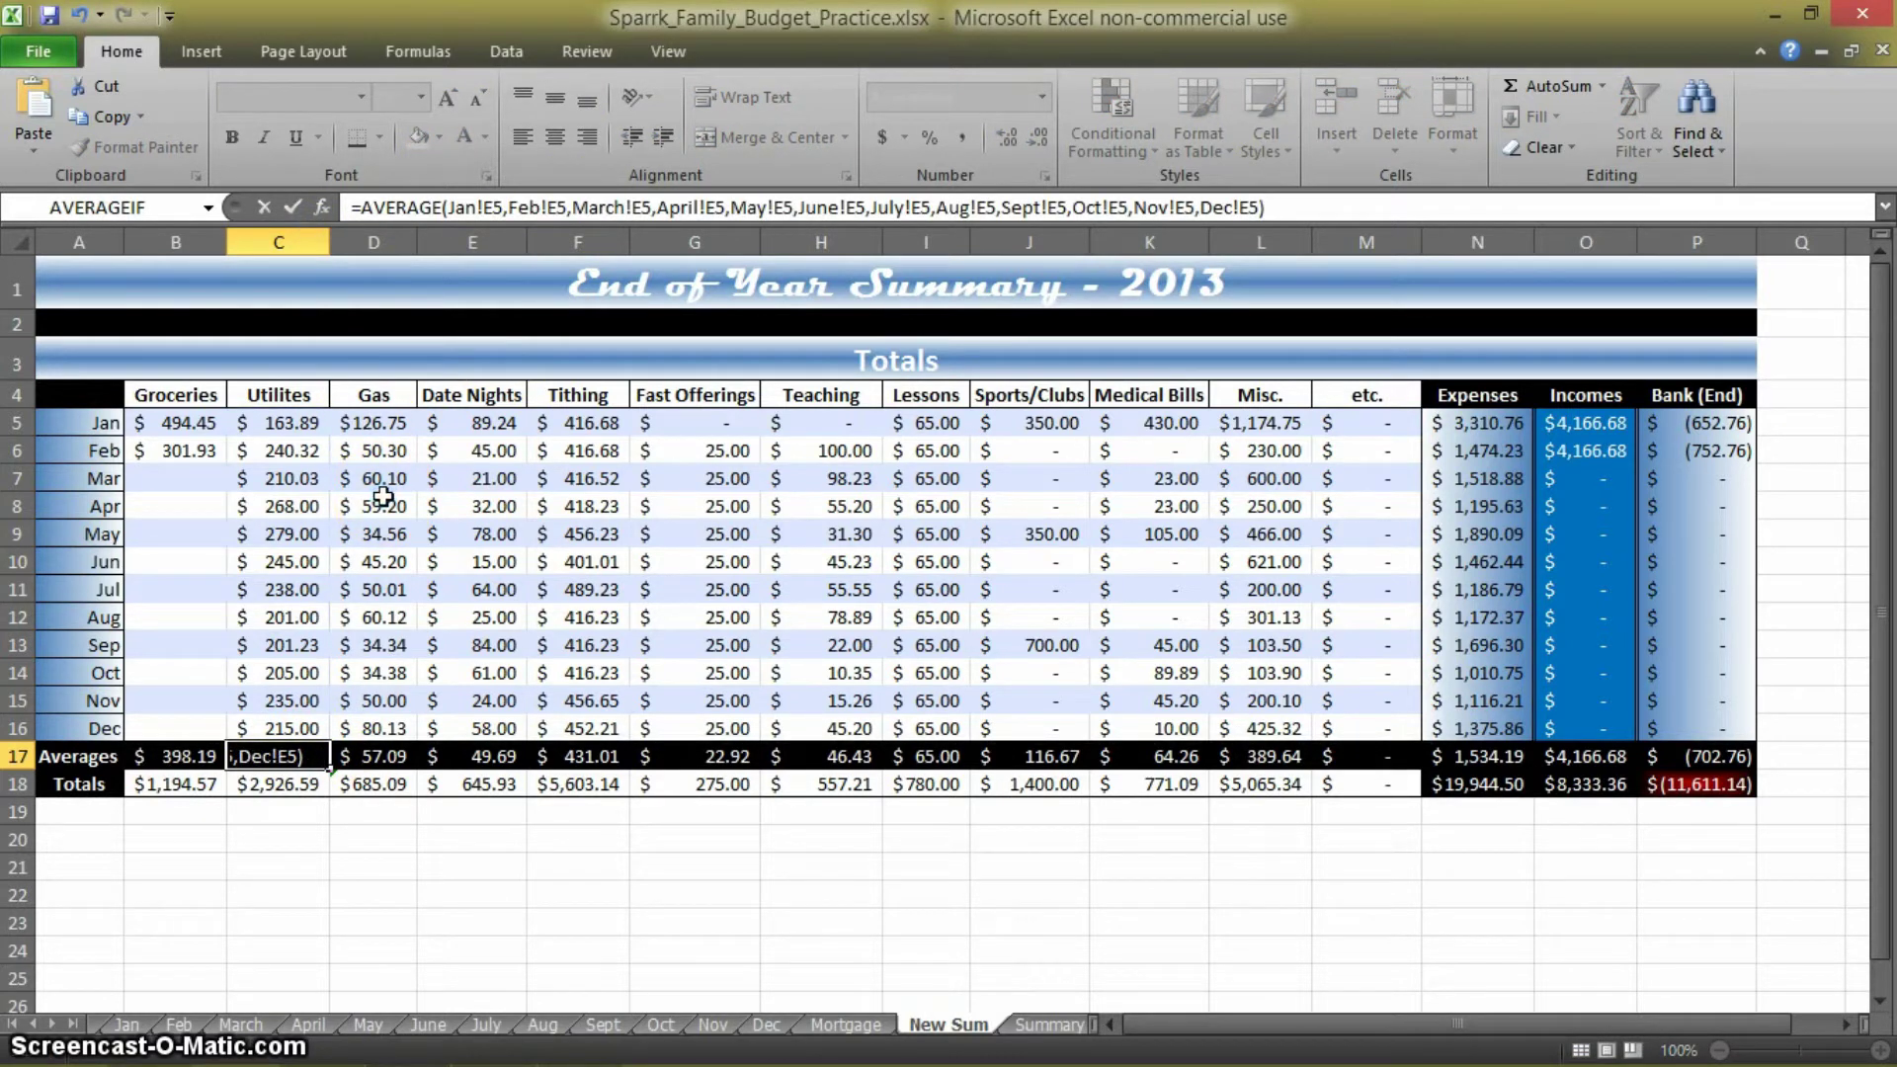
{"action": "key", "text": "Return"}
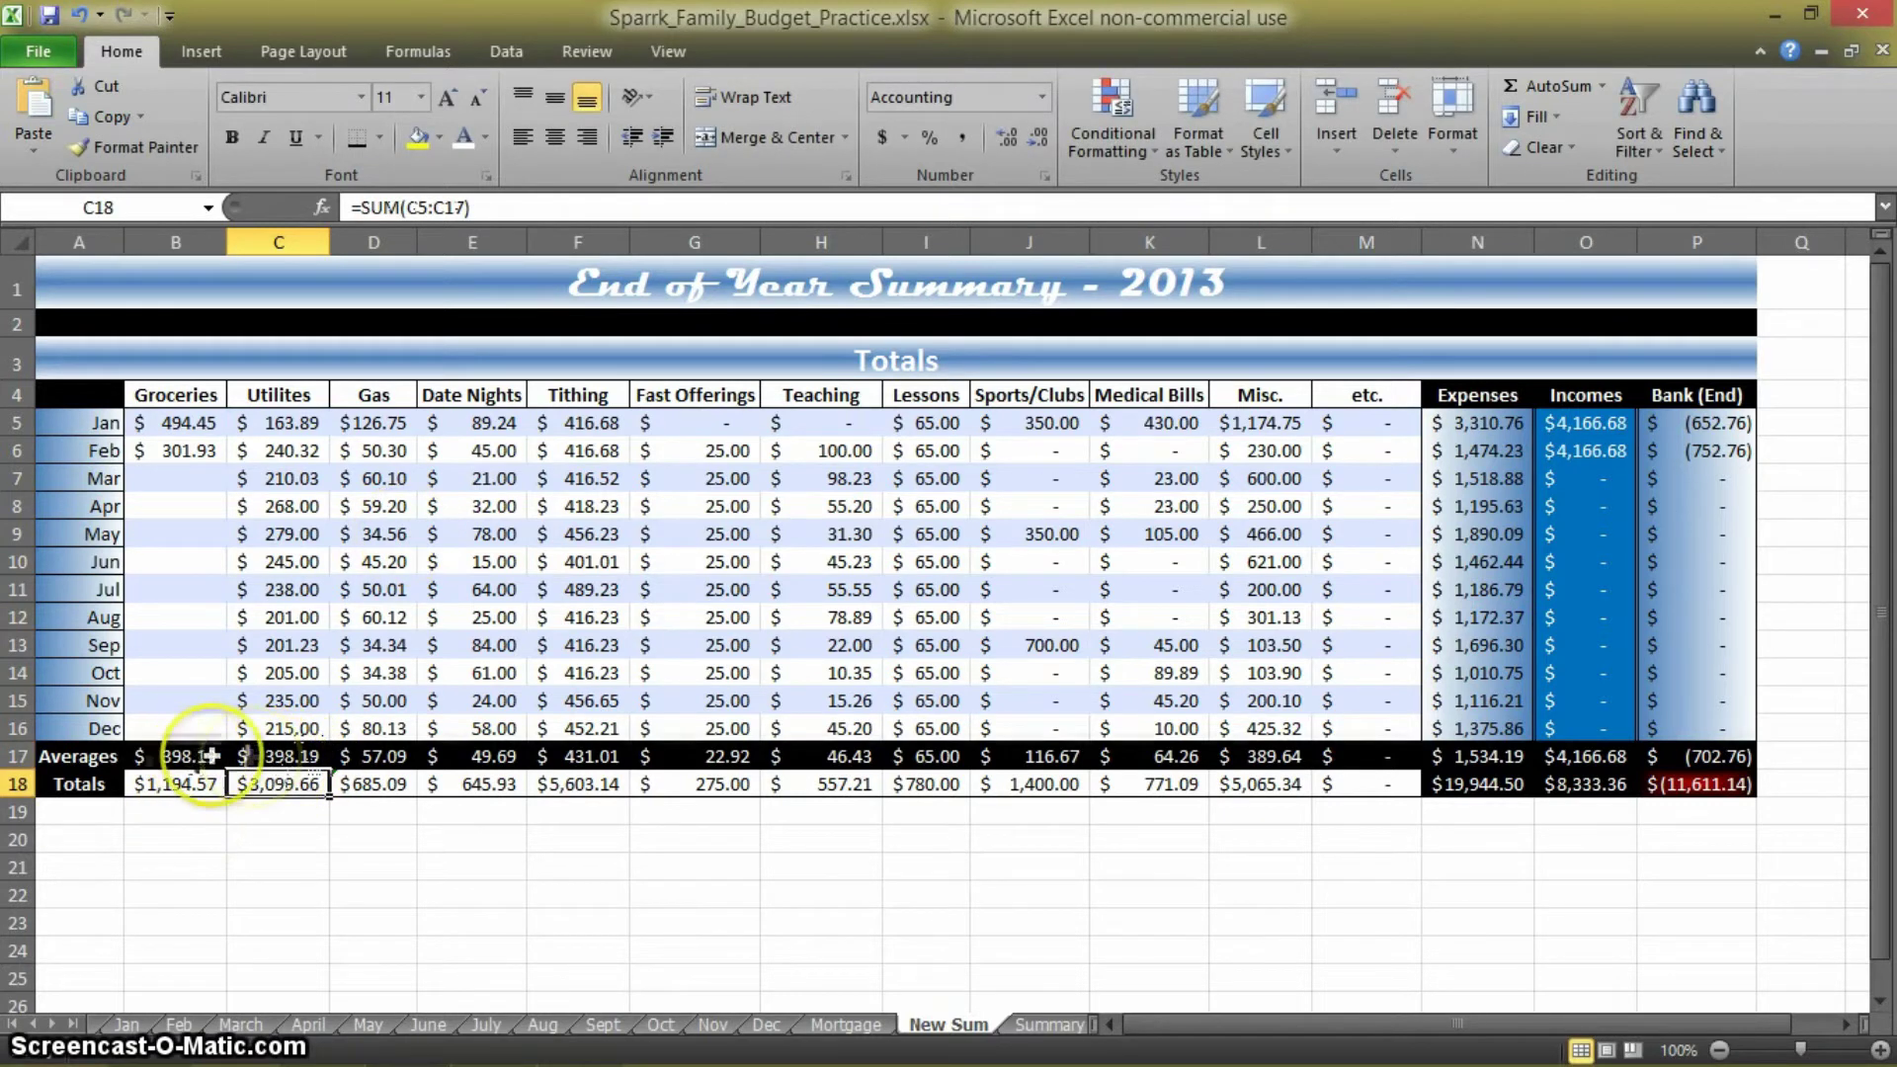
Change all twelve monthly references in the Utilities average formula in C17 to cell F5, the Utilities Soft Total
{"action": "left_click", "coordinate": [277, 756]}
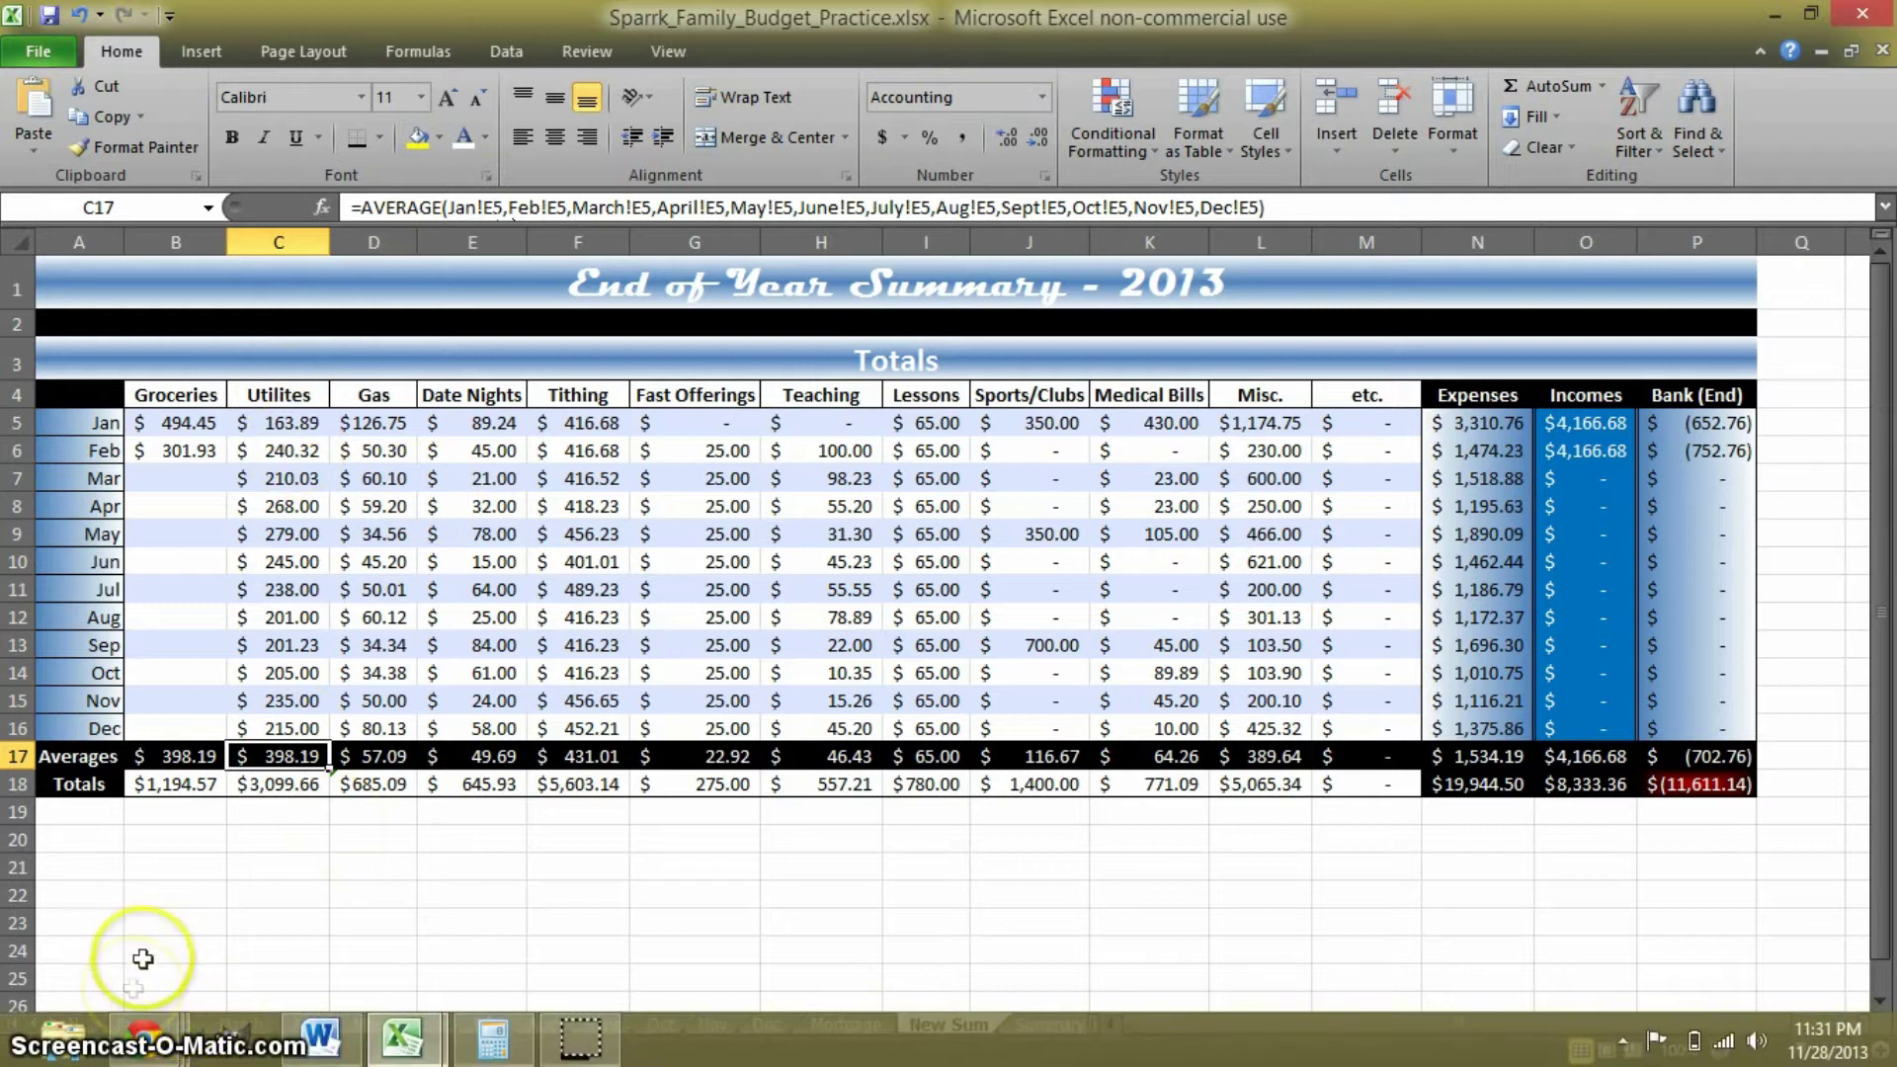
{"action": "left_click", "coordinate": [127, 1025]}
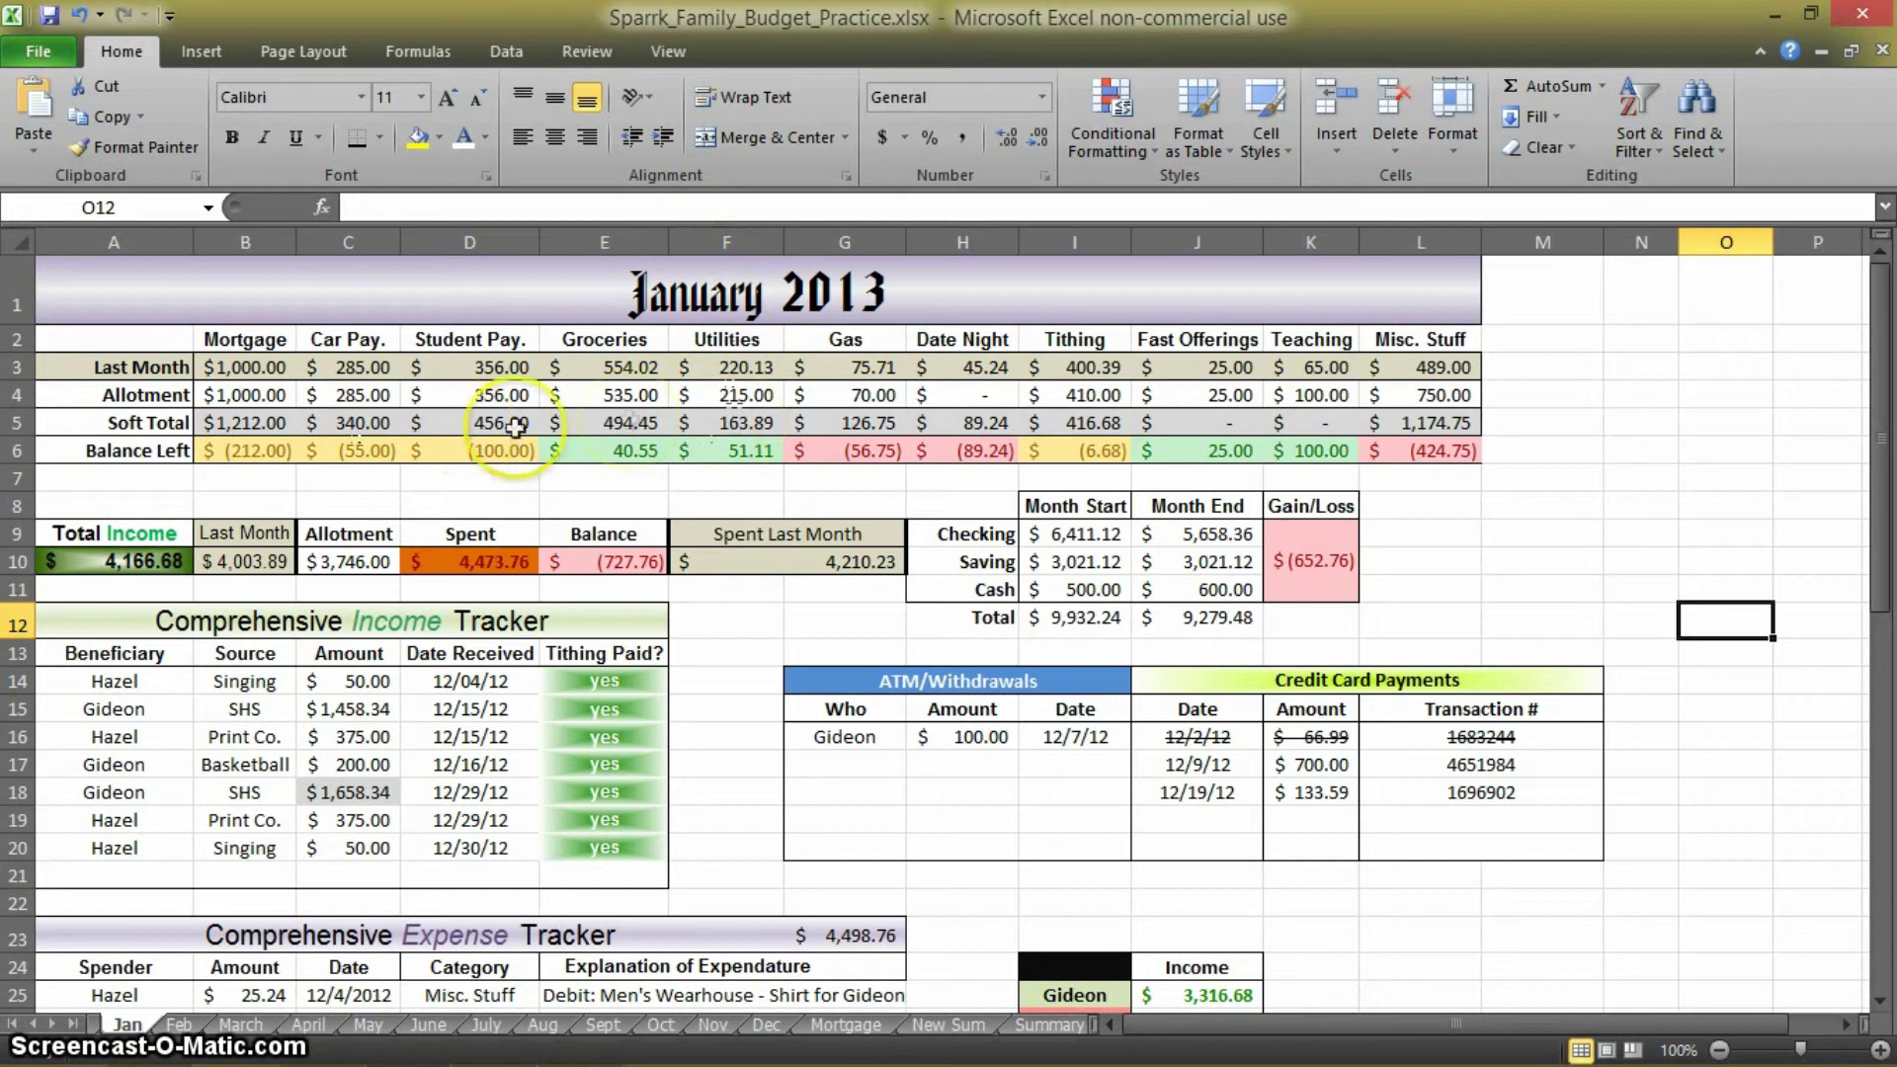
{"action": "left_click", "coordinate": [934, 1024]}
{"action": "left_click", "coordinate": [494, 208]}
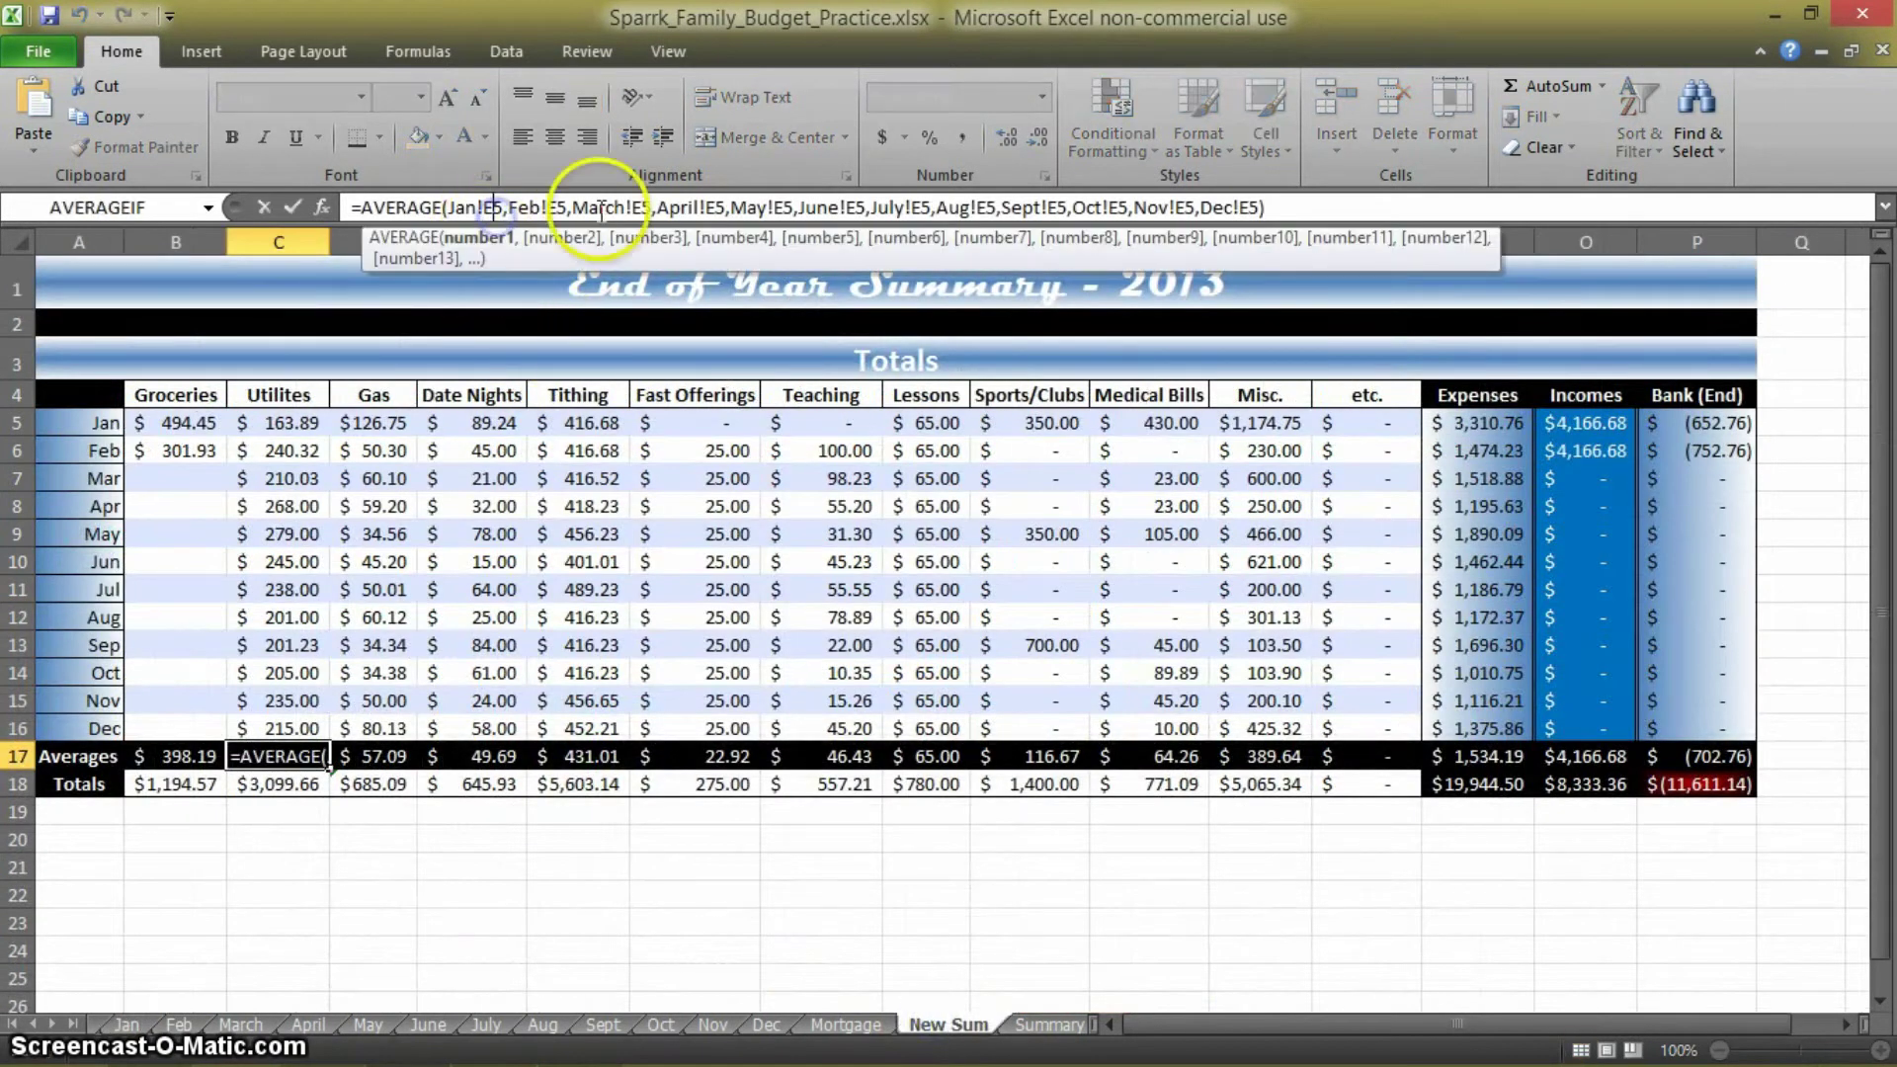
{"action": "key", "text": "BackSpace"}
{"action": "type", "text": "f"}
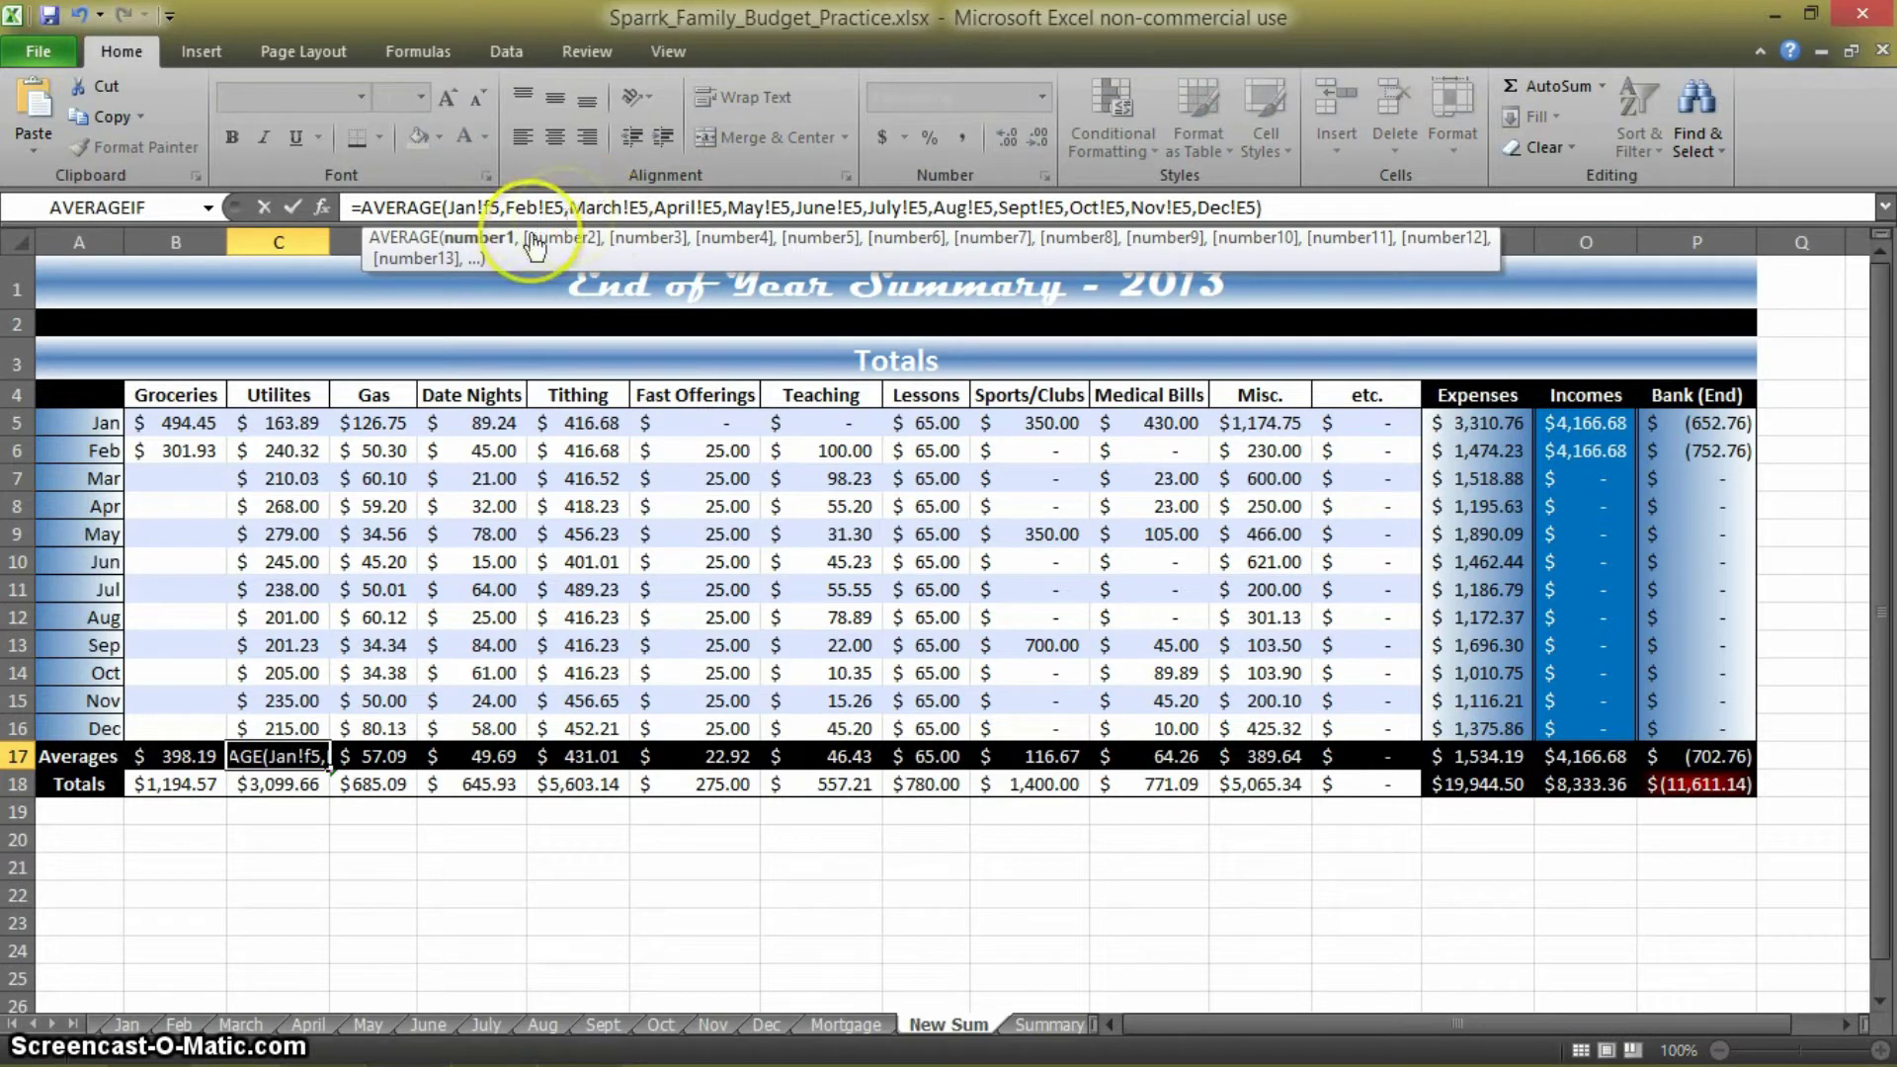
{"action": "left_click", "coordinate": [556, 208]}
{"action": "key", "text": "BackSpace"}
{"action": "type", "text": "f"}
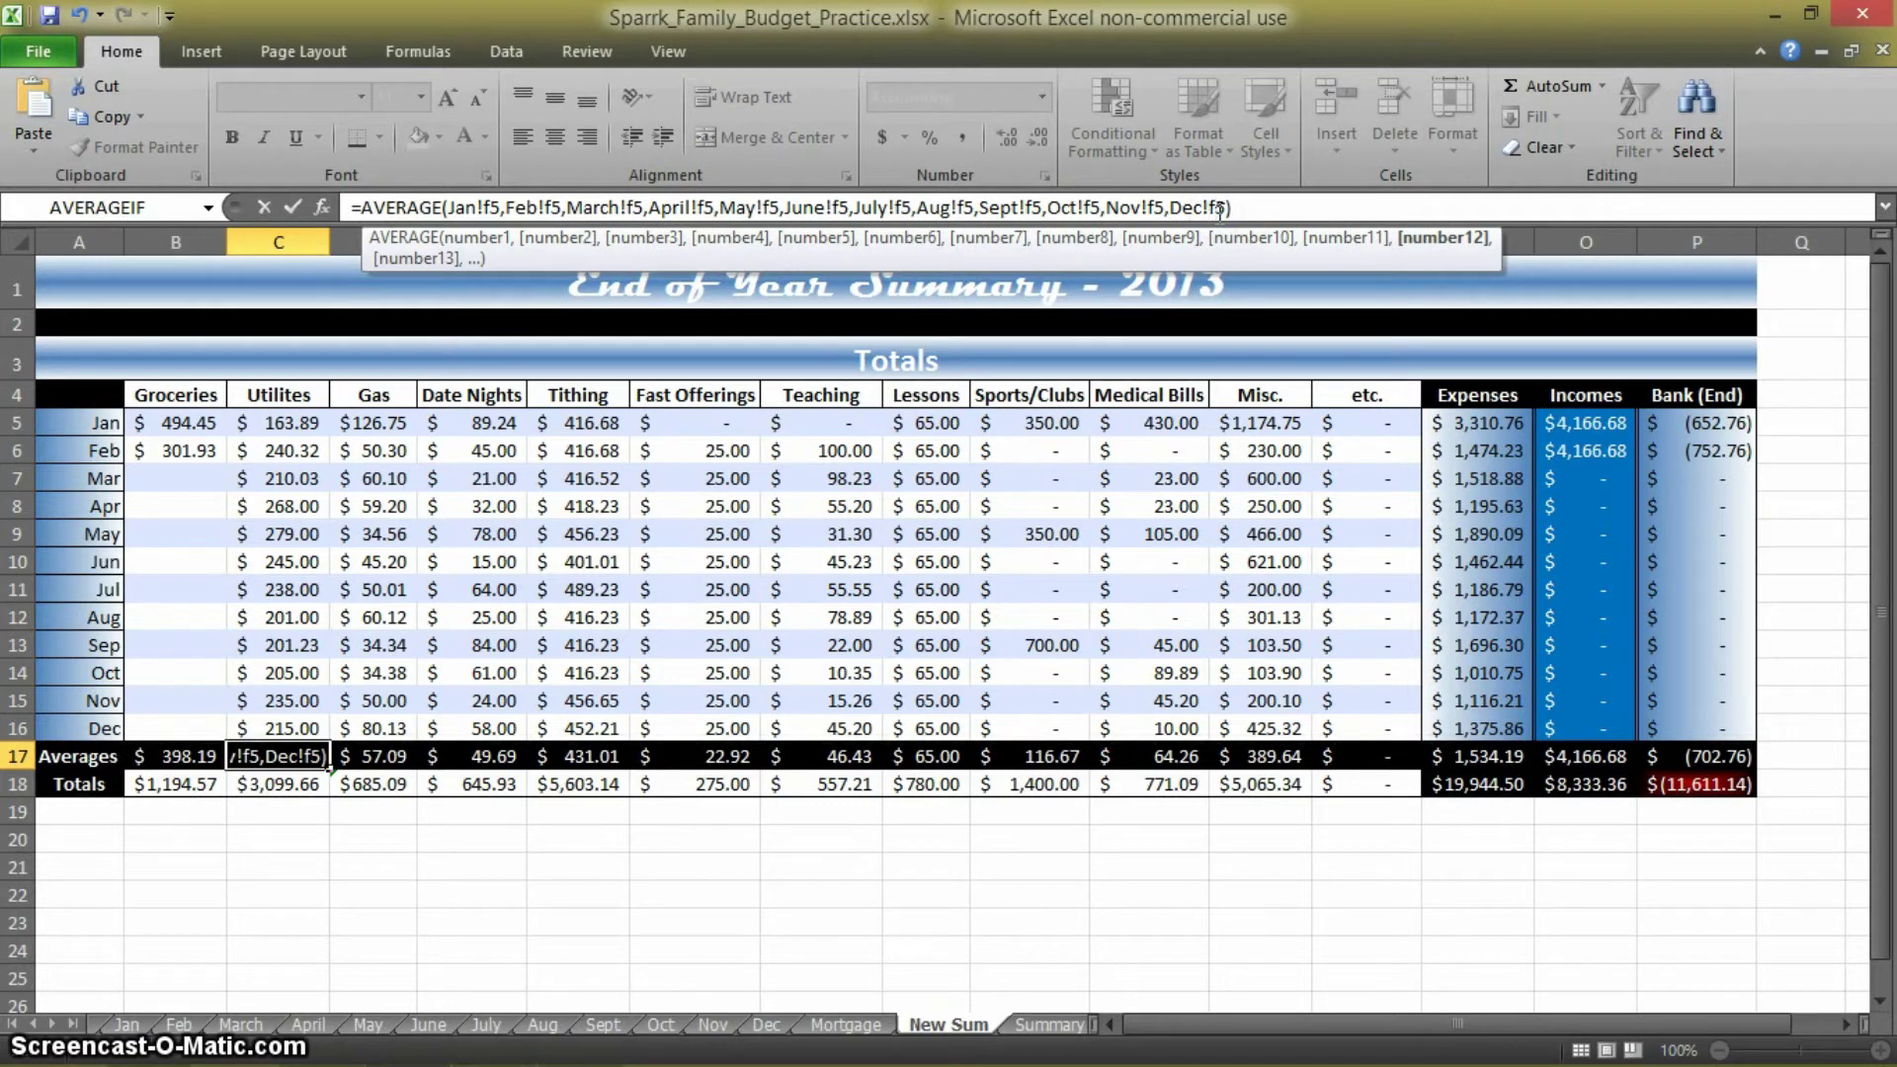
{"action": "key", "text": "Return"}
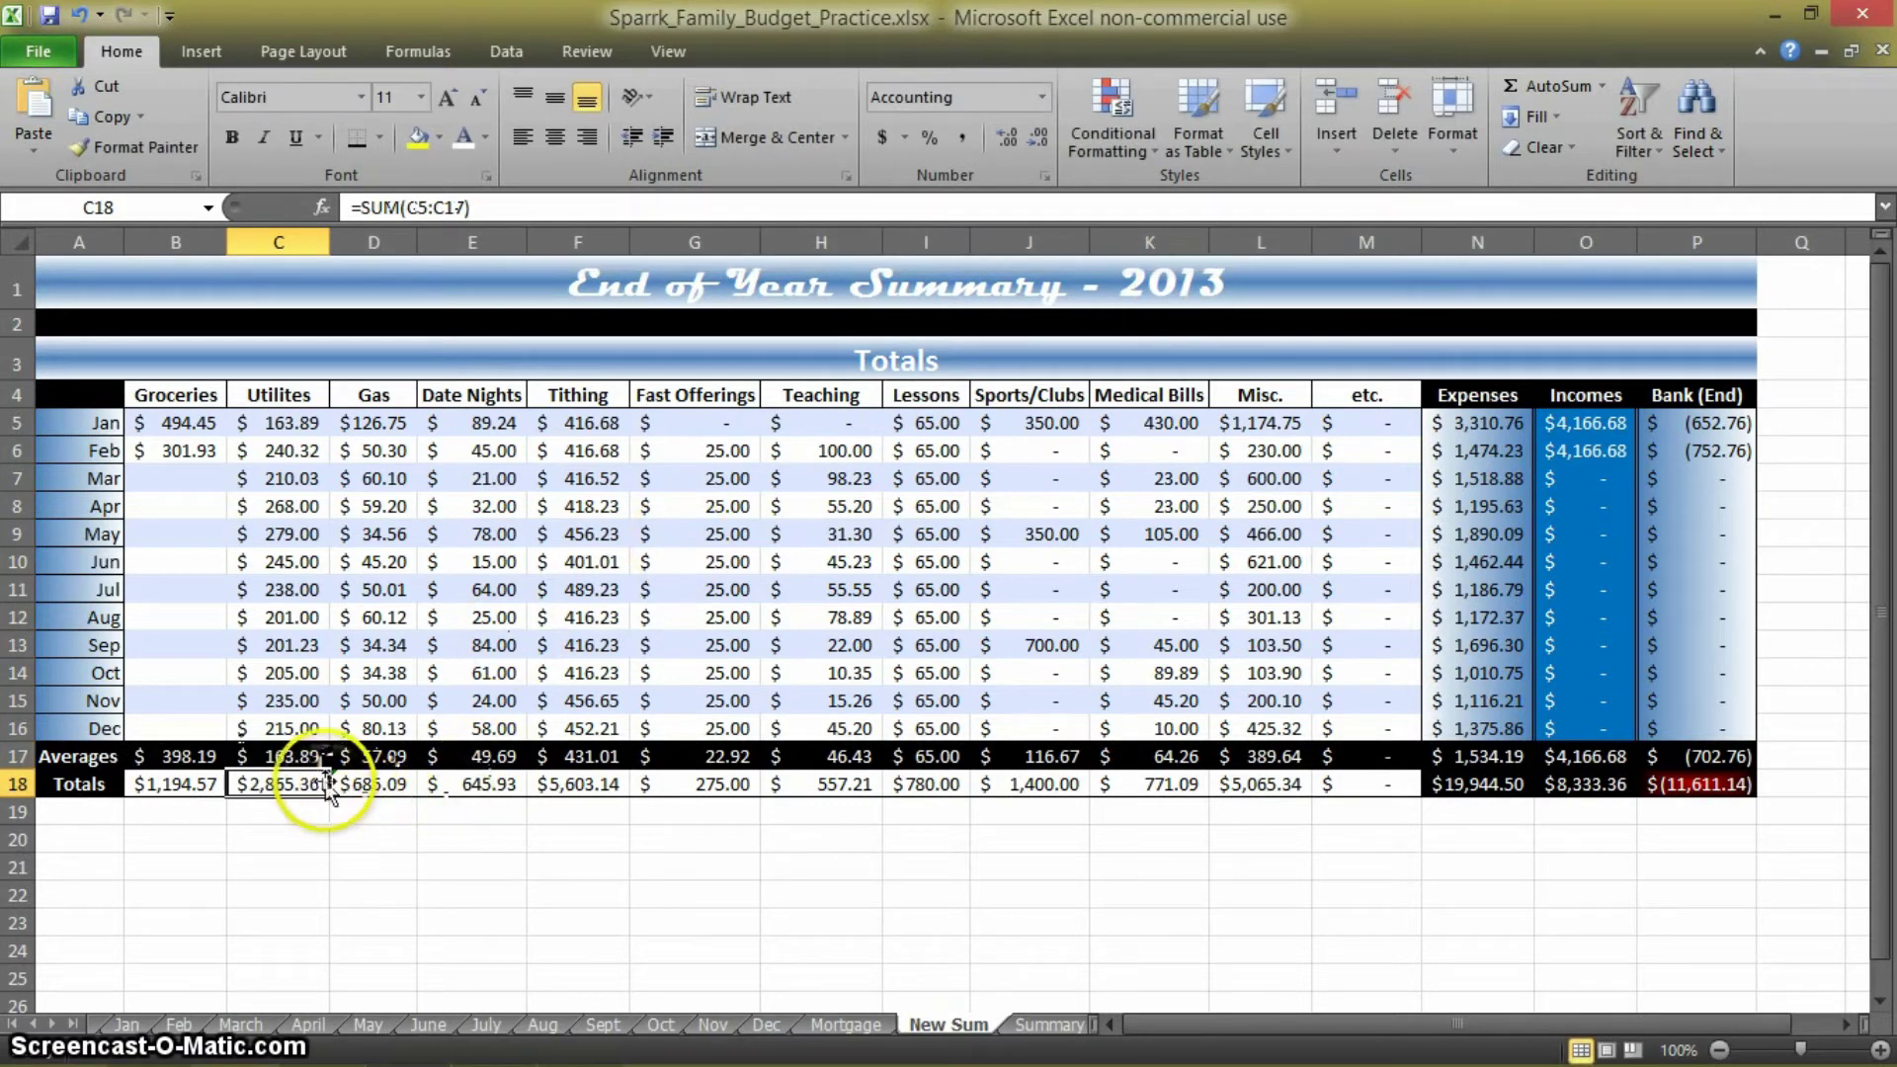
Check the Utilities Soft Total in F5 on the Jan and Feb sheets against the Utilities average
{"action": "left_click", "coordinate": [128, 1025]}
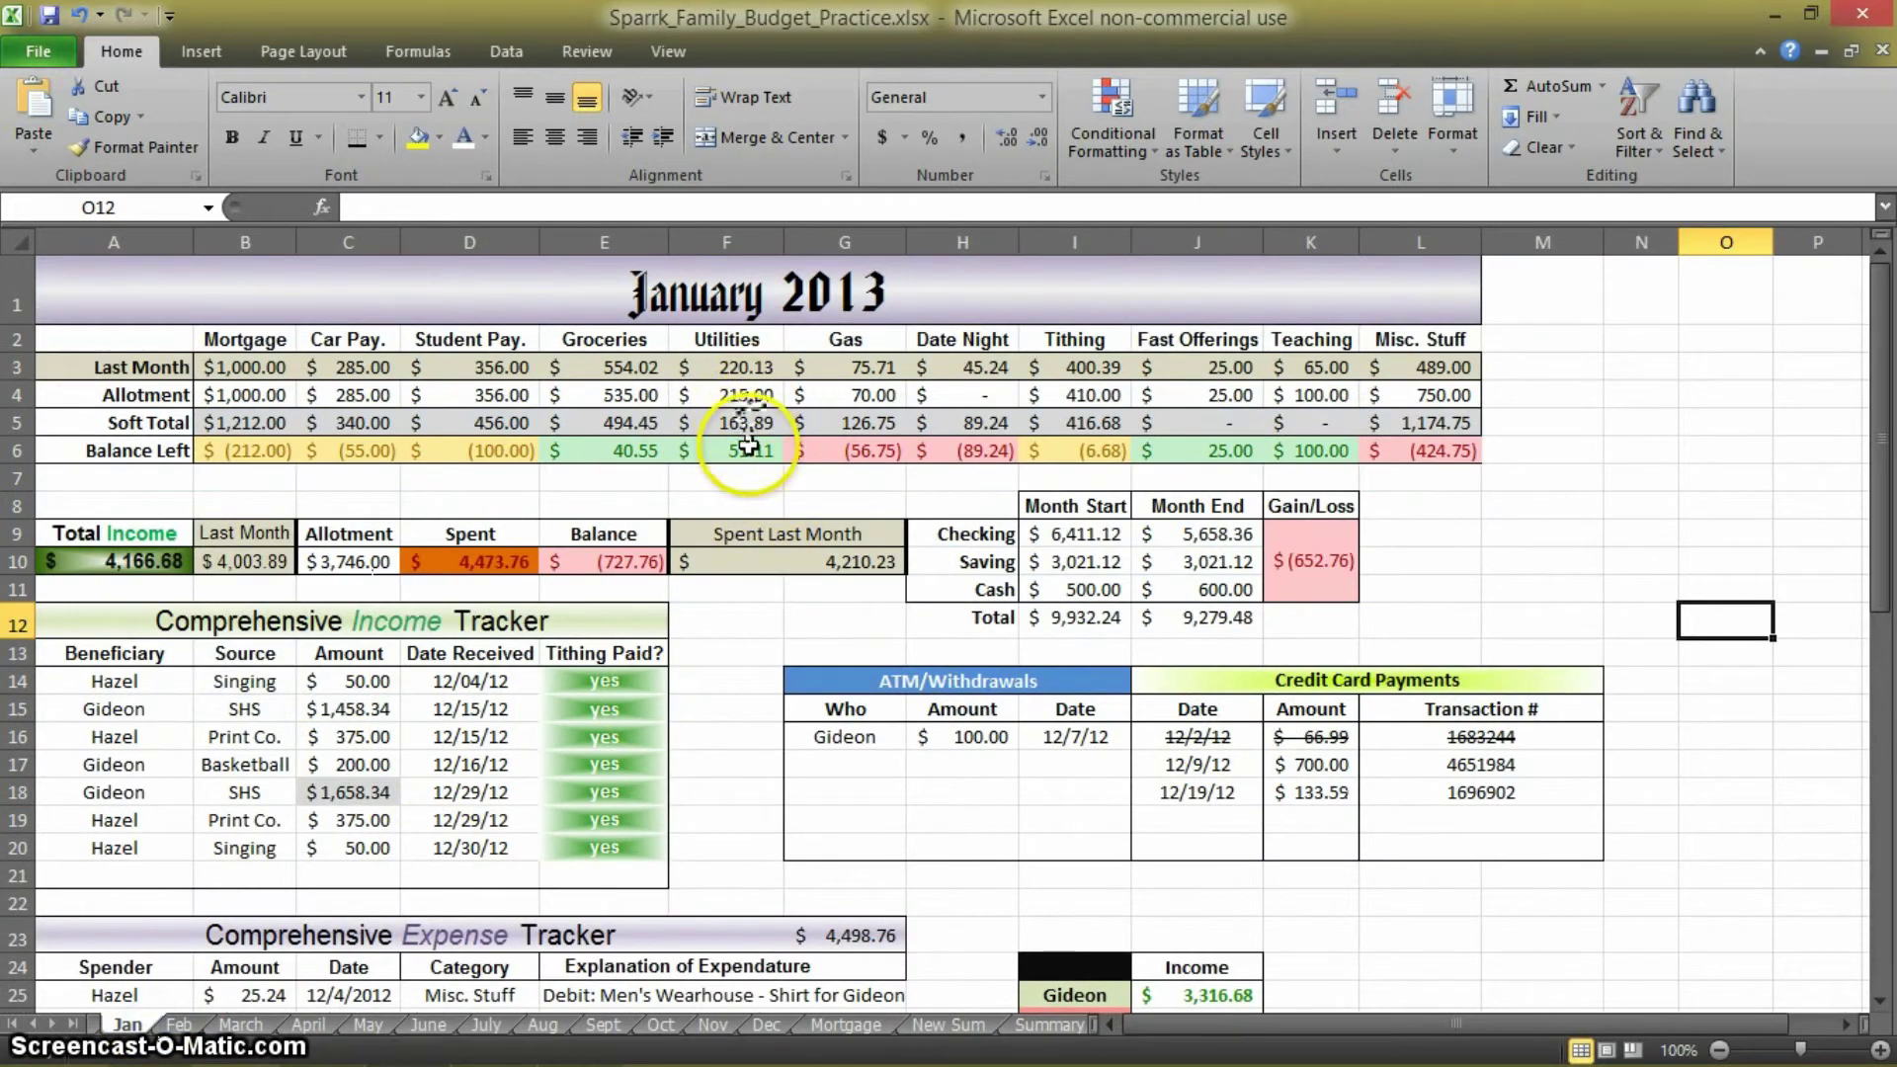
{"action": "left_click", "coordinate": [179, 1025]}
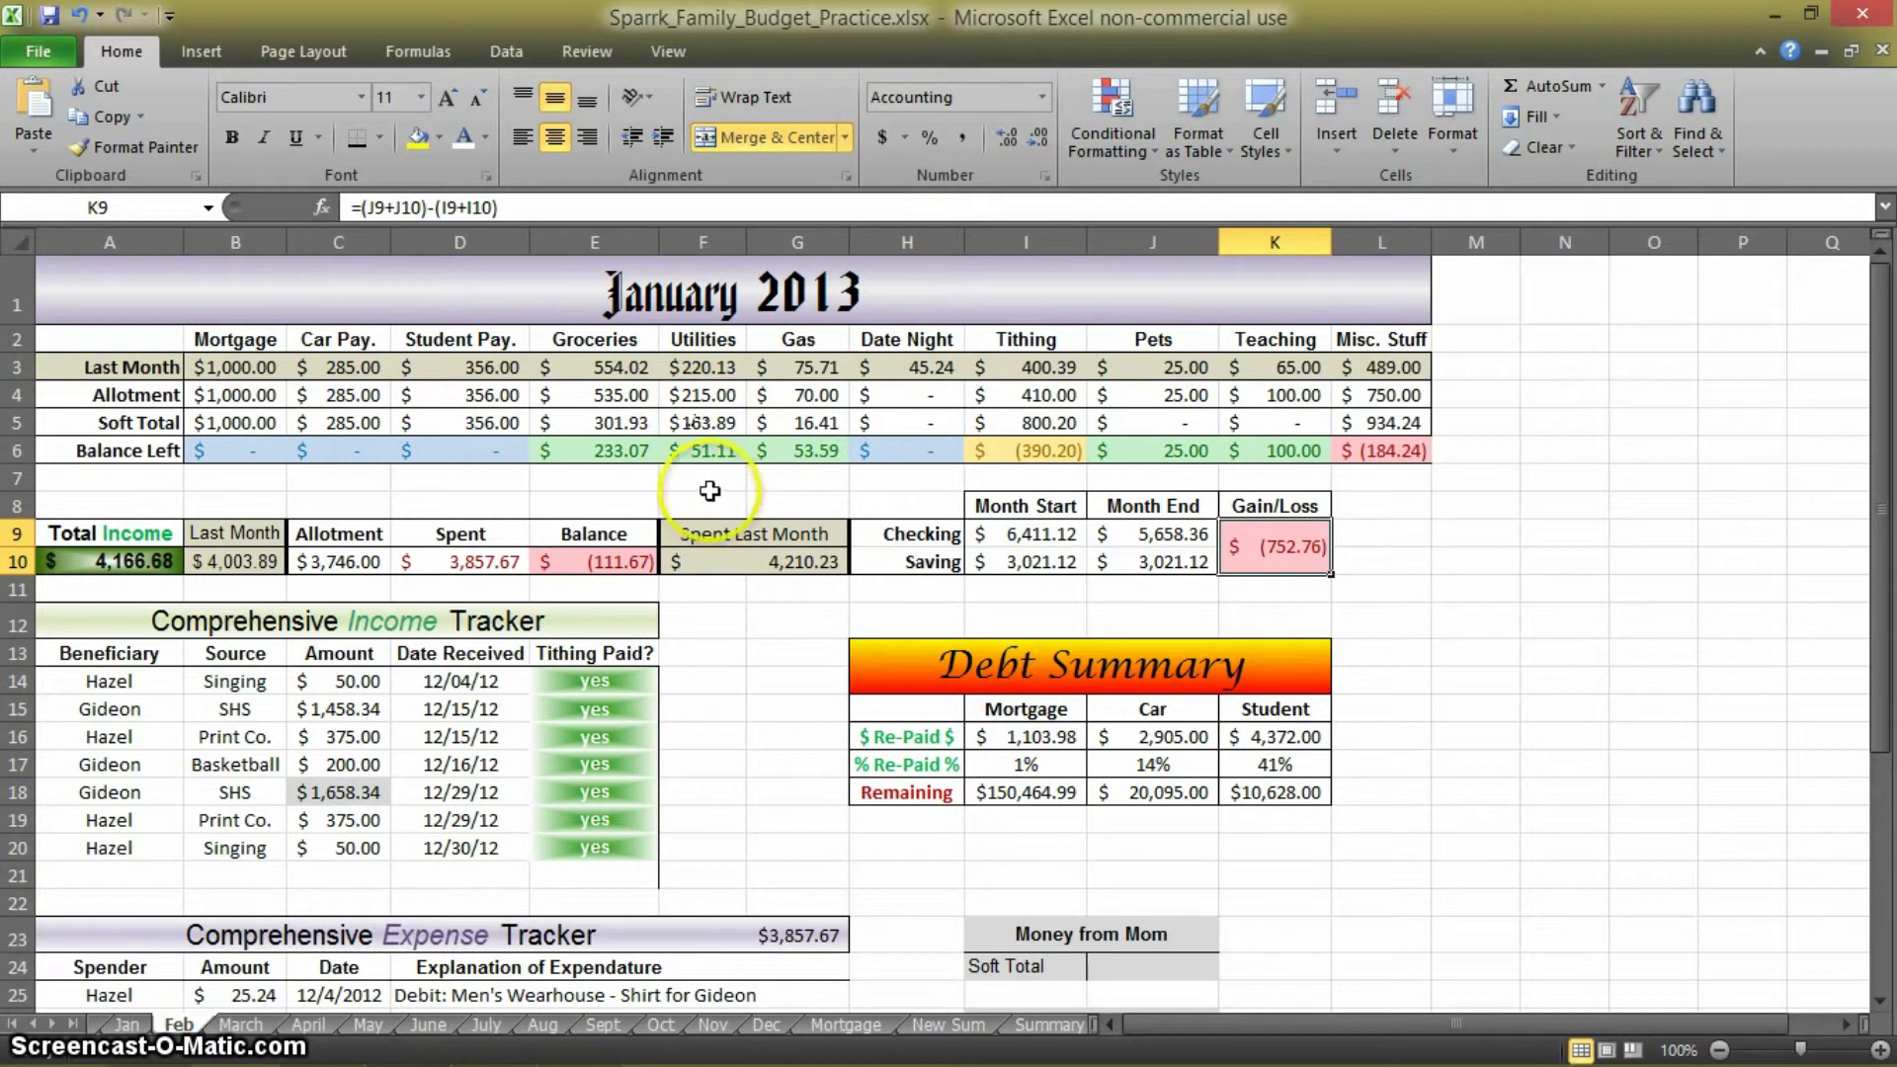
{"action": "left_click", "coordinate": [713, 425]}
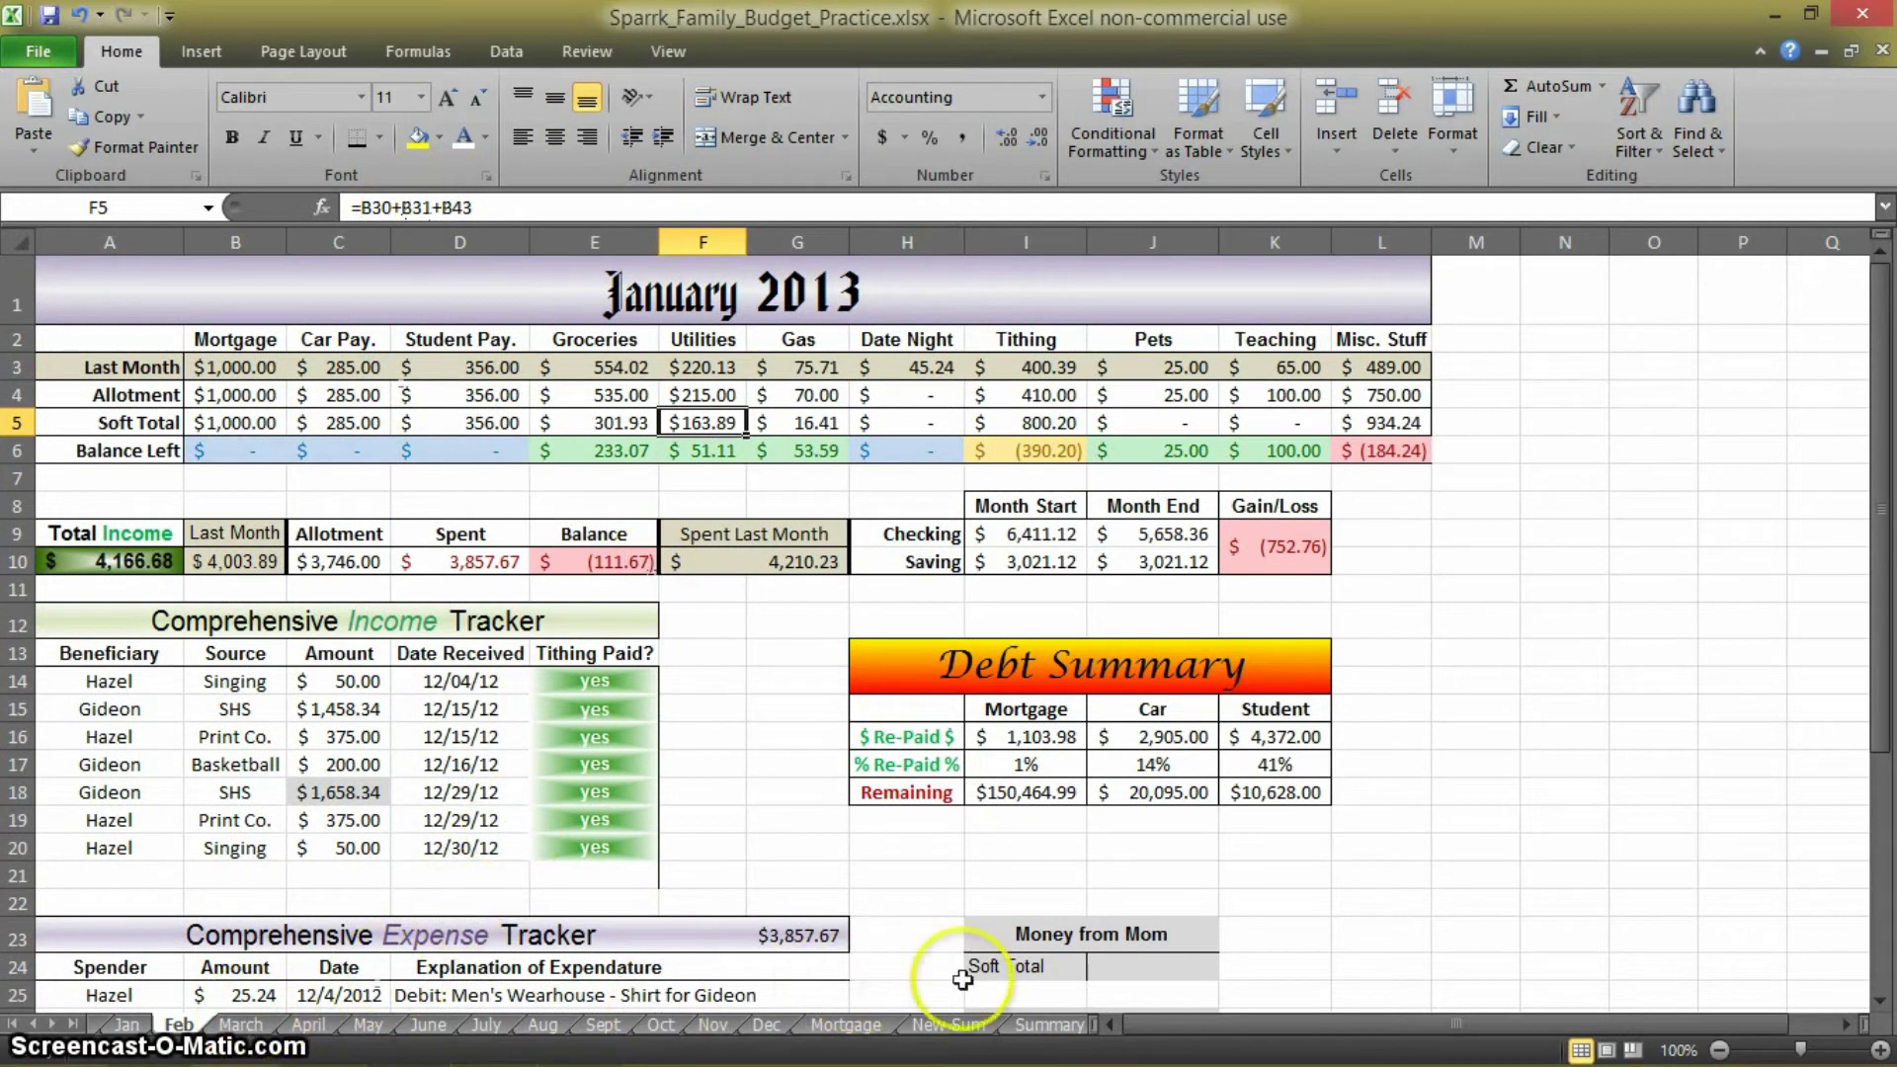
{"action": "left_click", "coordinate": [948, 1025]}
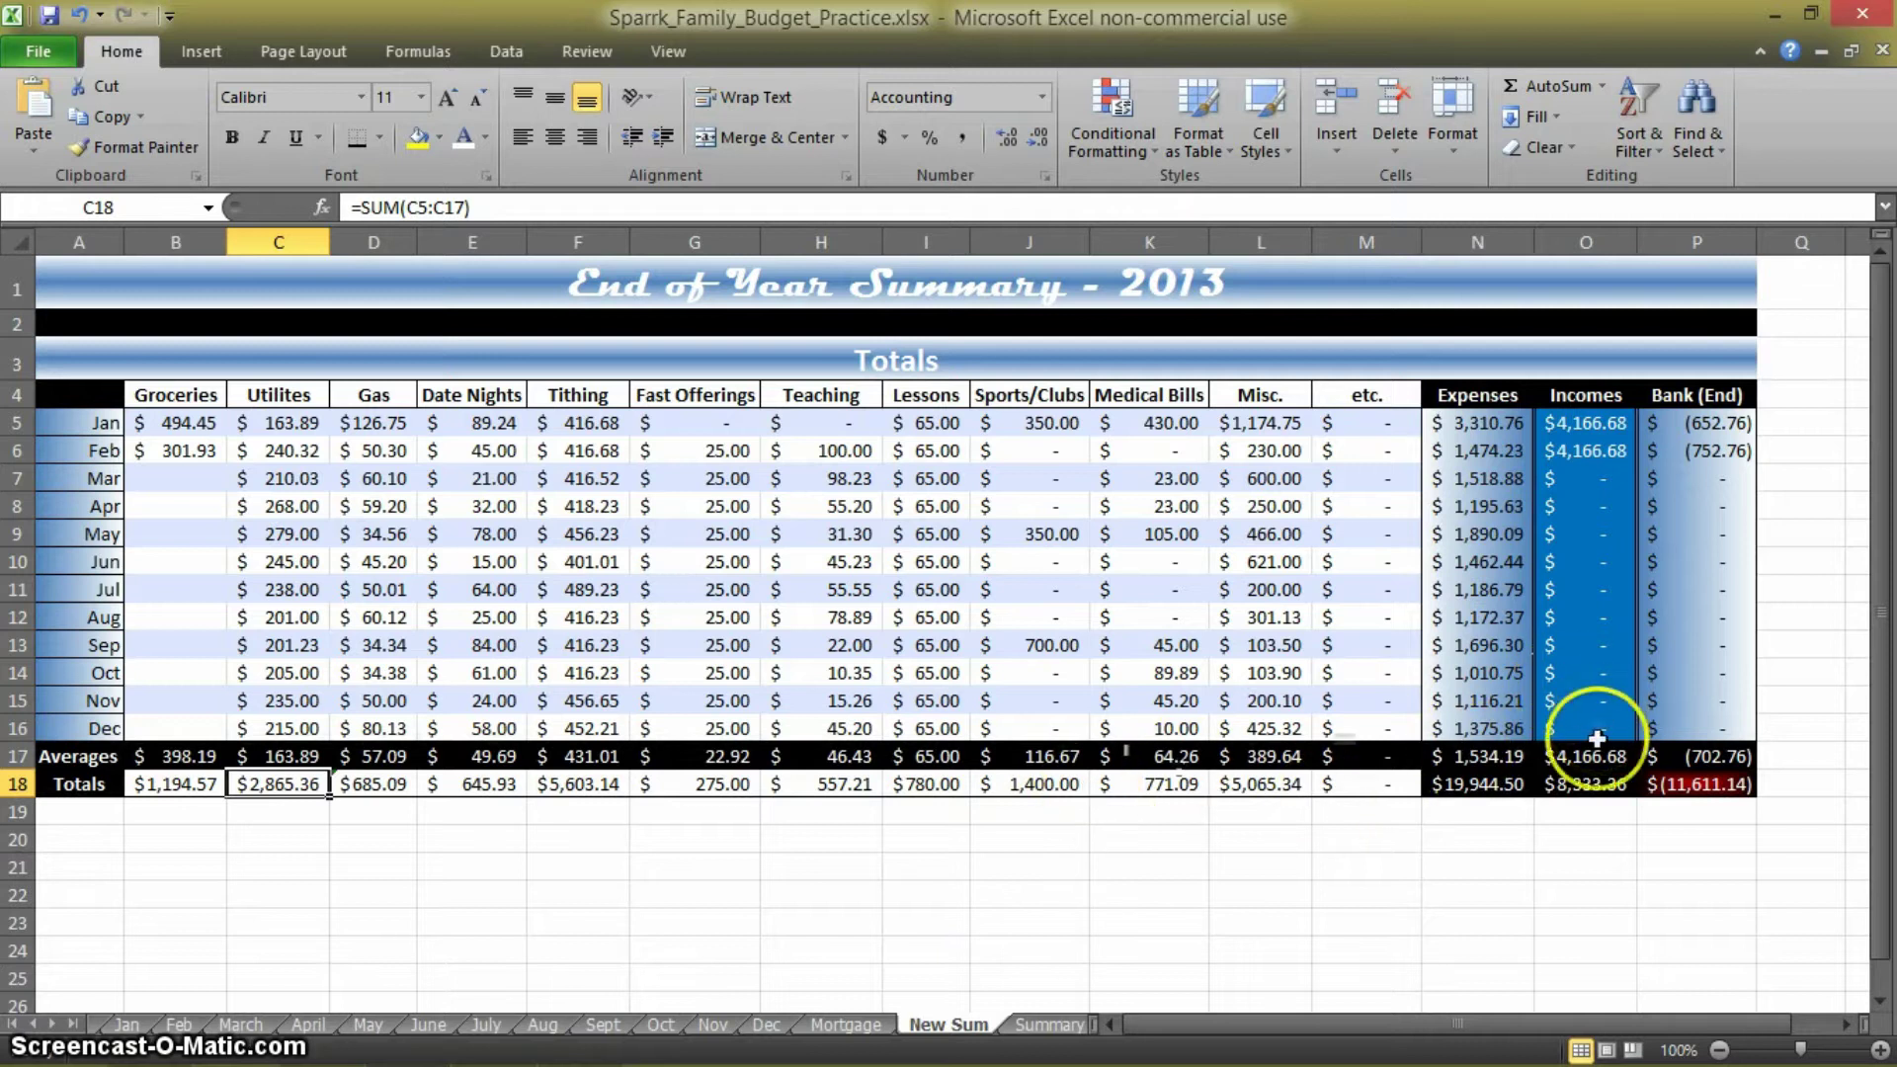
Examine the Expenses average formula in N17 and the Expense Tracker total and Spent cells on the Jan sheet
{"action": "left_click", "coordinate": [1482, 761]}
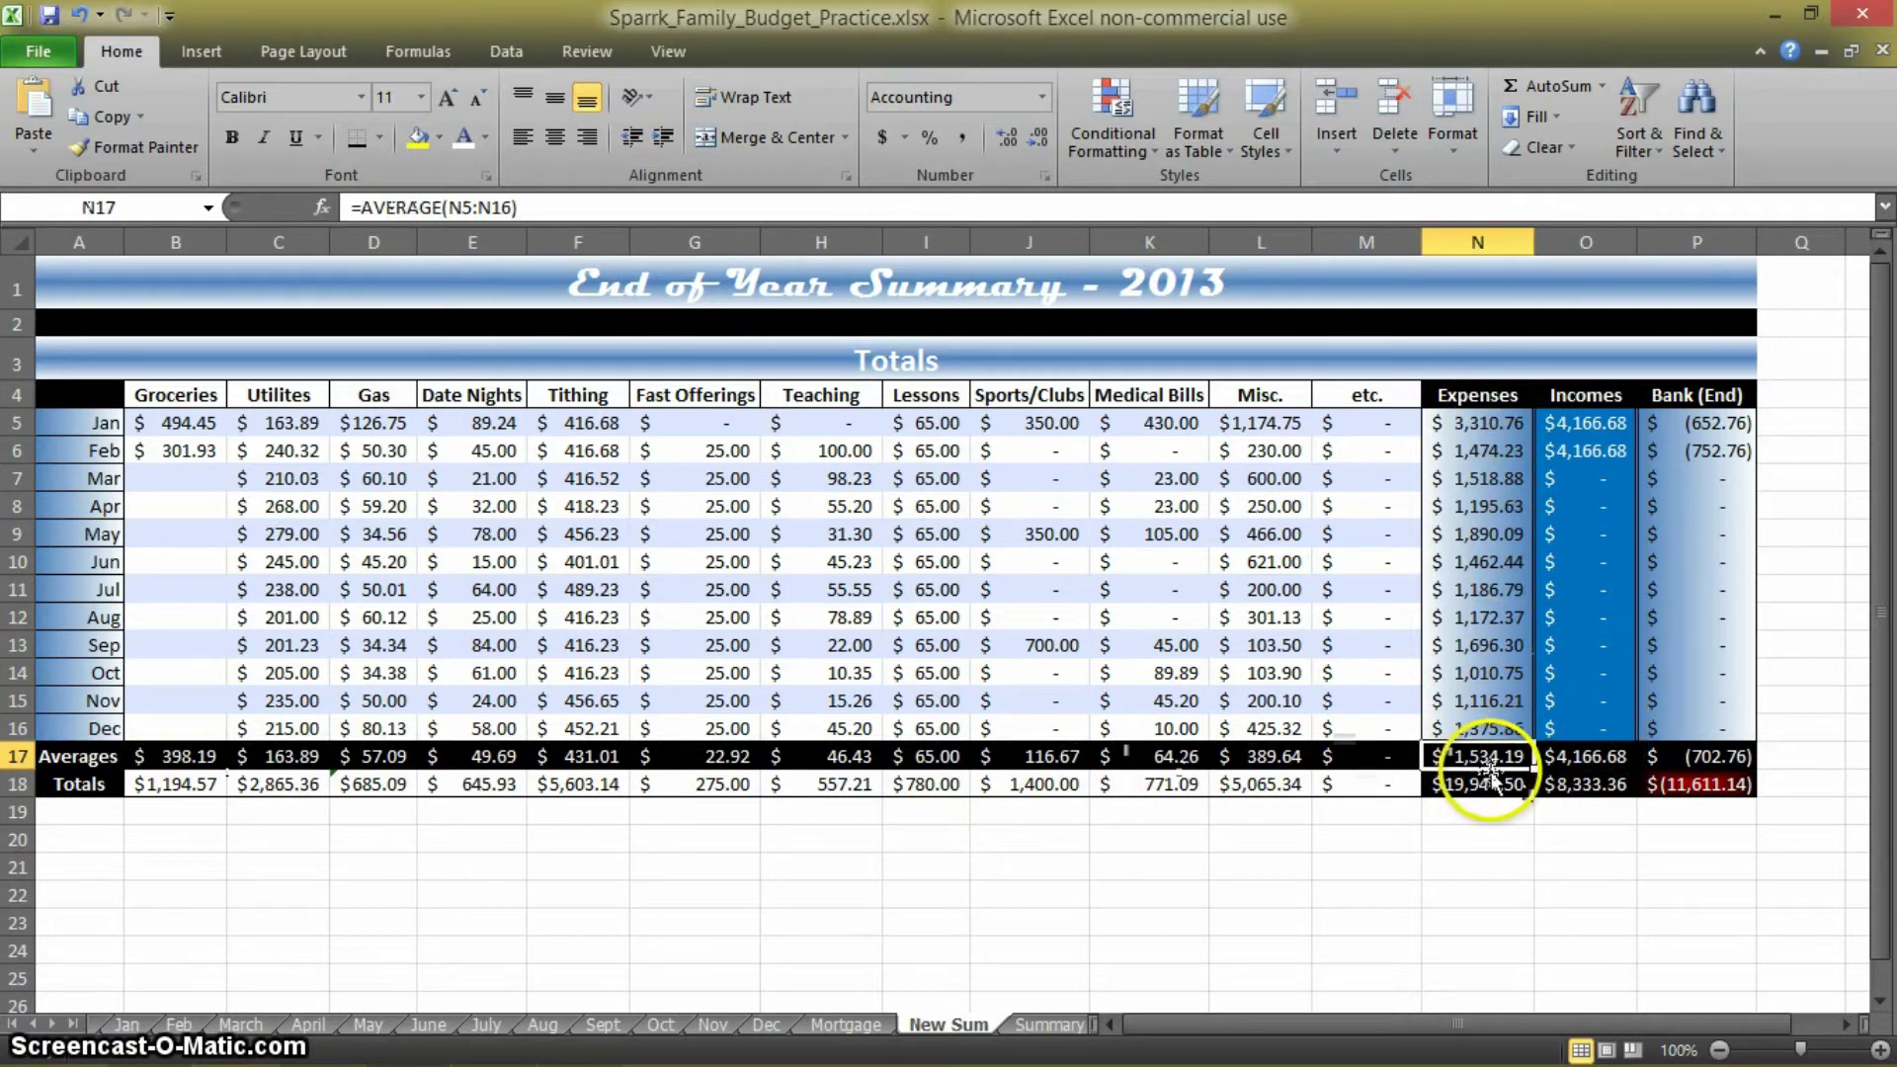
{"action": "left_click", "coordinate": [138, 1028]}
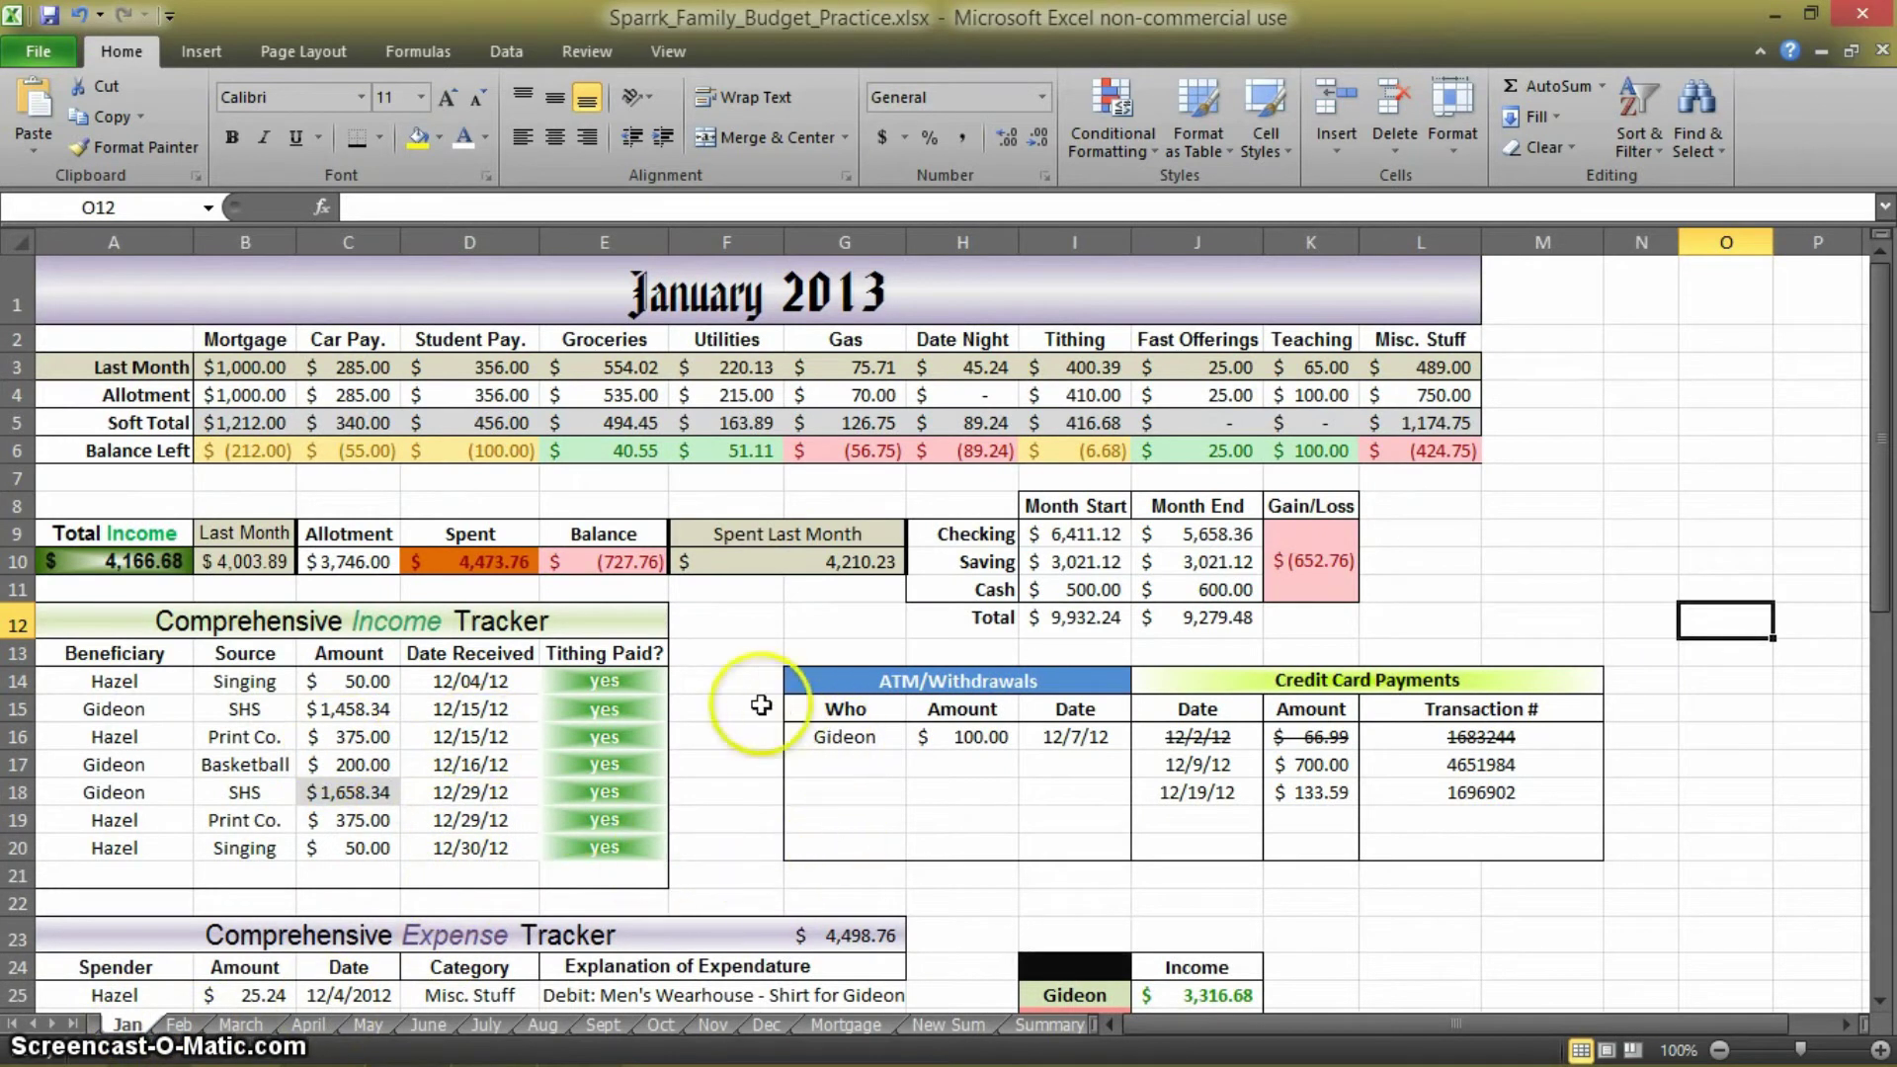
{"action": "left_click", "coordinate": [868, 938]}
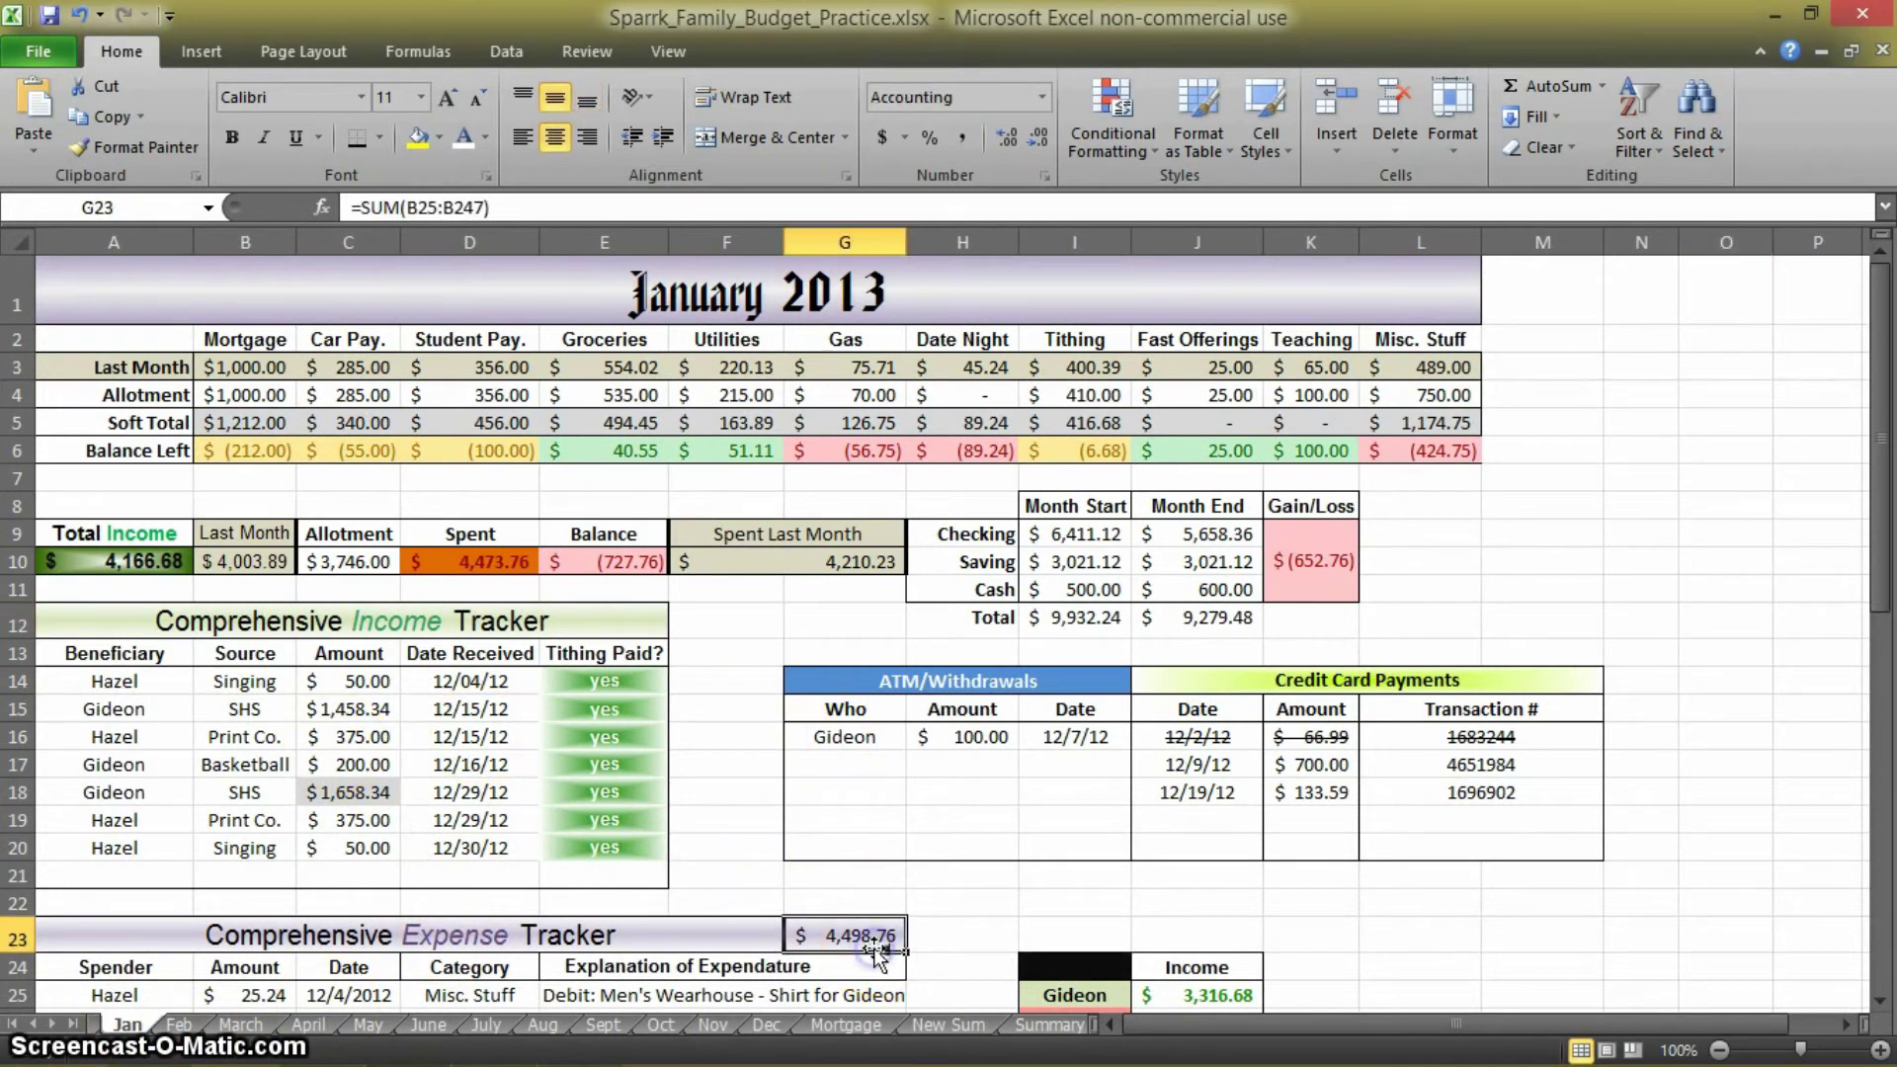
{"action": "left_click", "coordinate": [486, 565]}
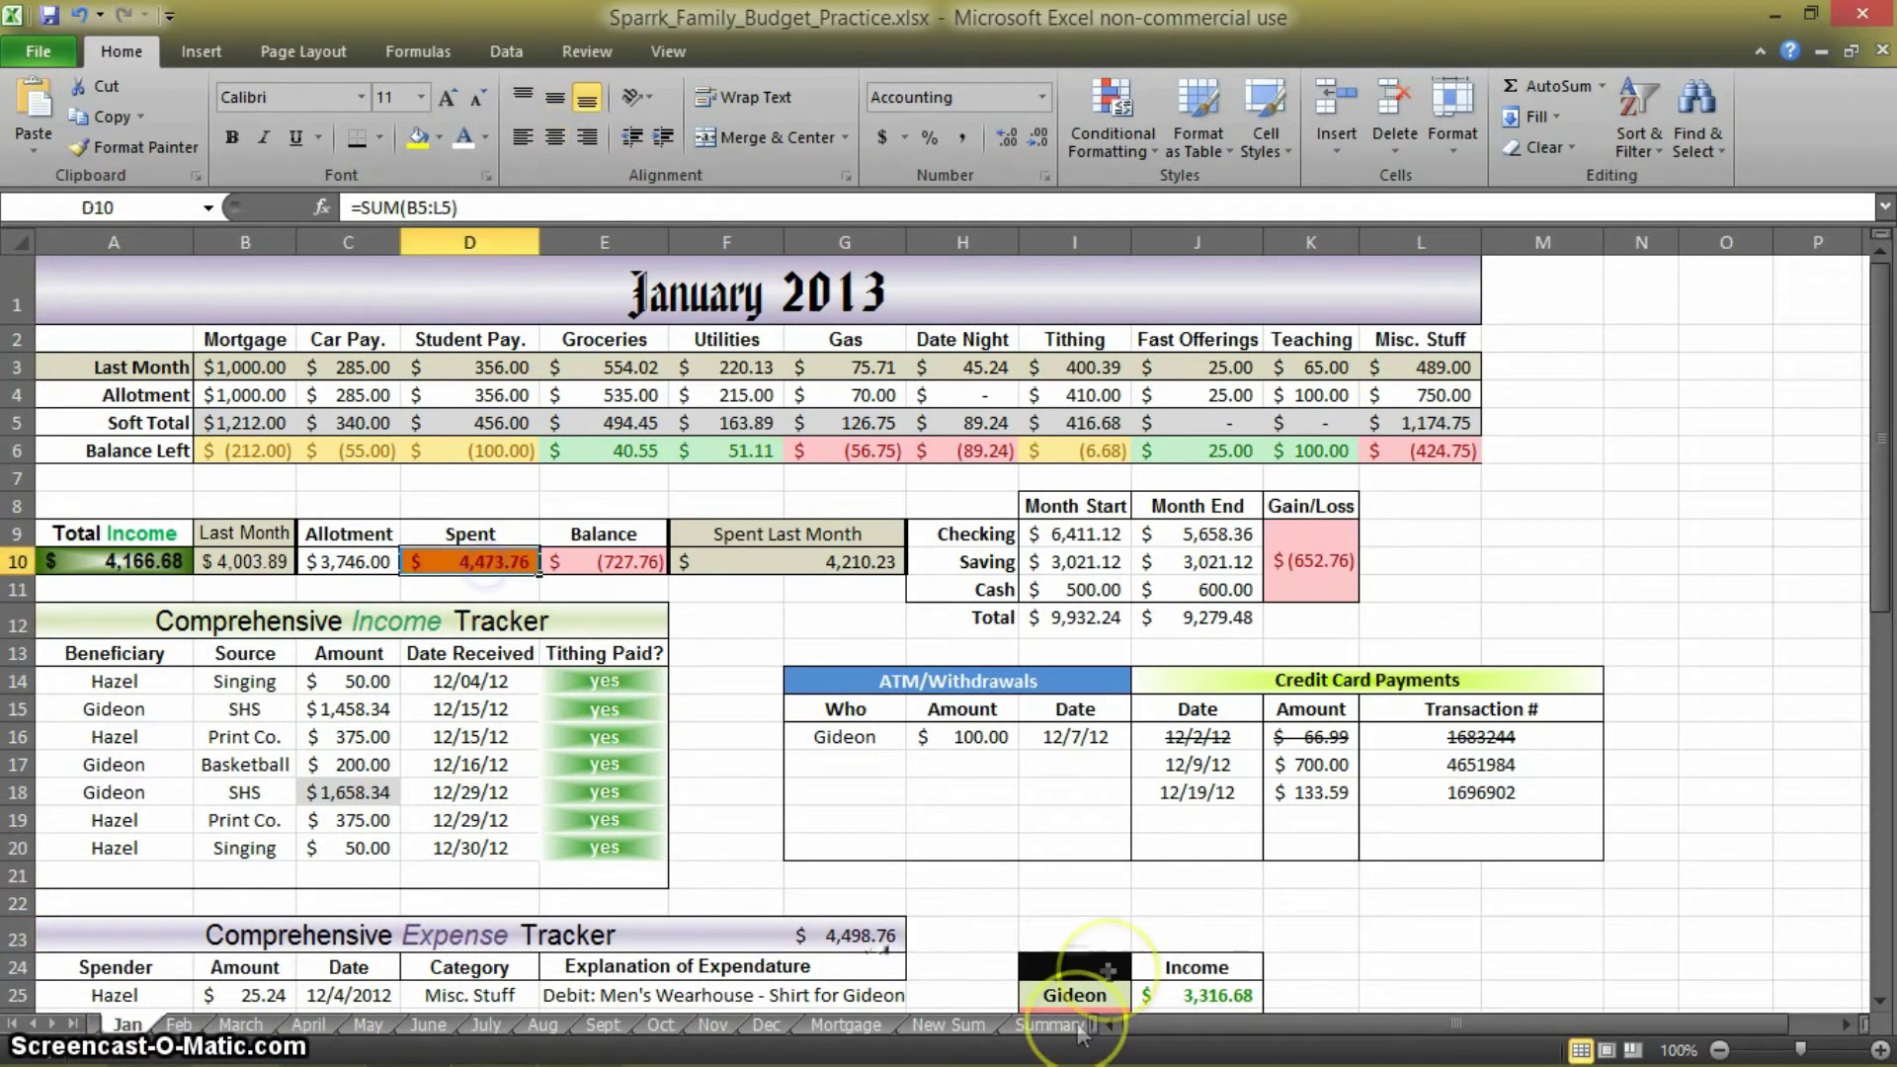
{"action": "left_click", "coordinate": [949, 1025]}
Review the Utilities and Incomes average formulas in C17 and O17 and the Total Income cell A10 on the Jan sheet
{"action": "left_click", "coordinate": [282, 757]}
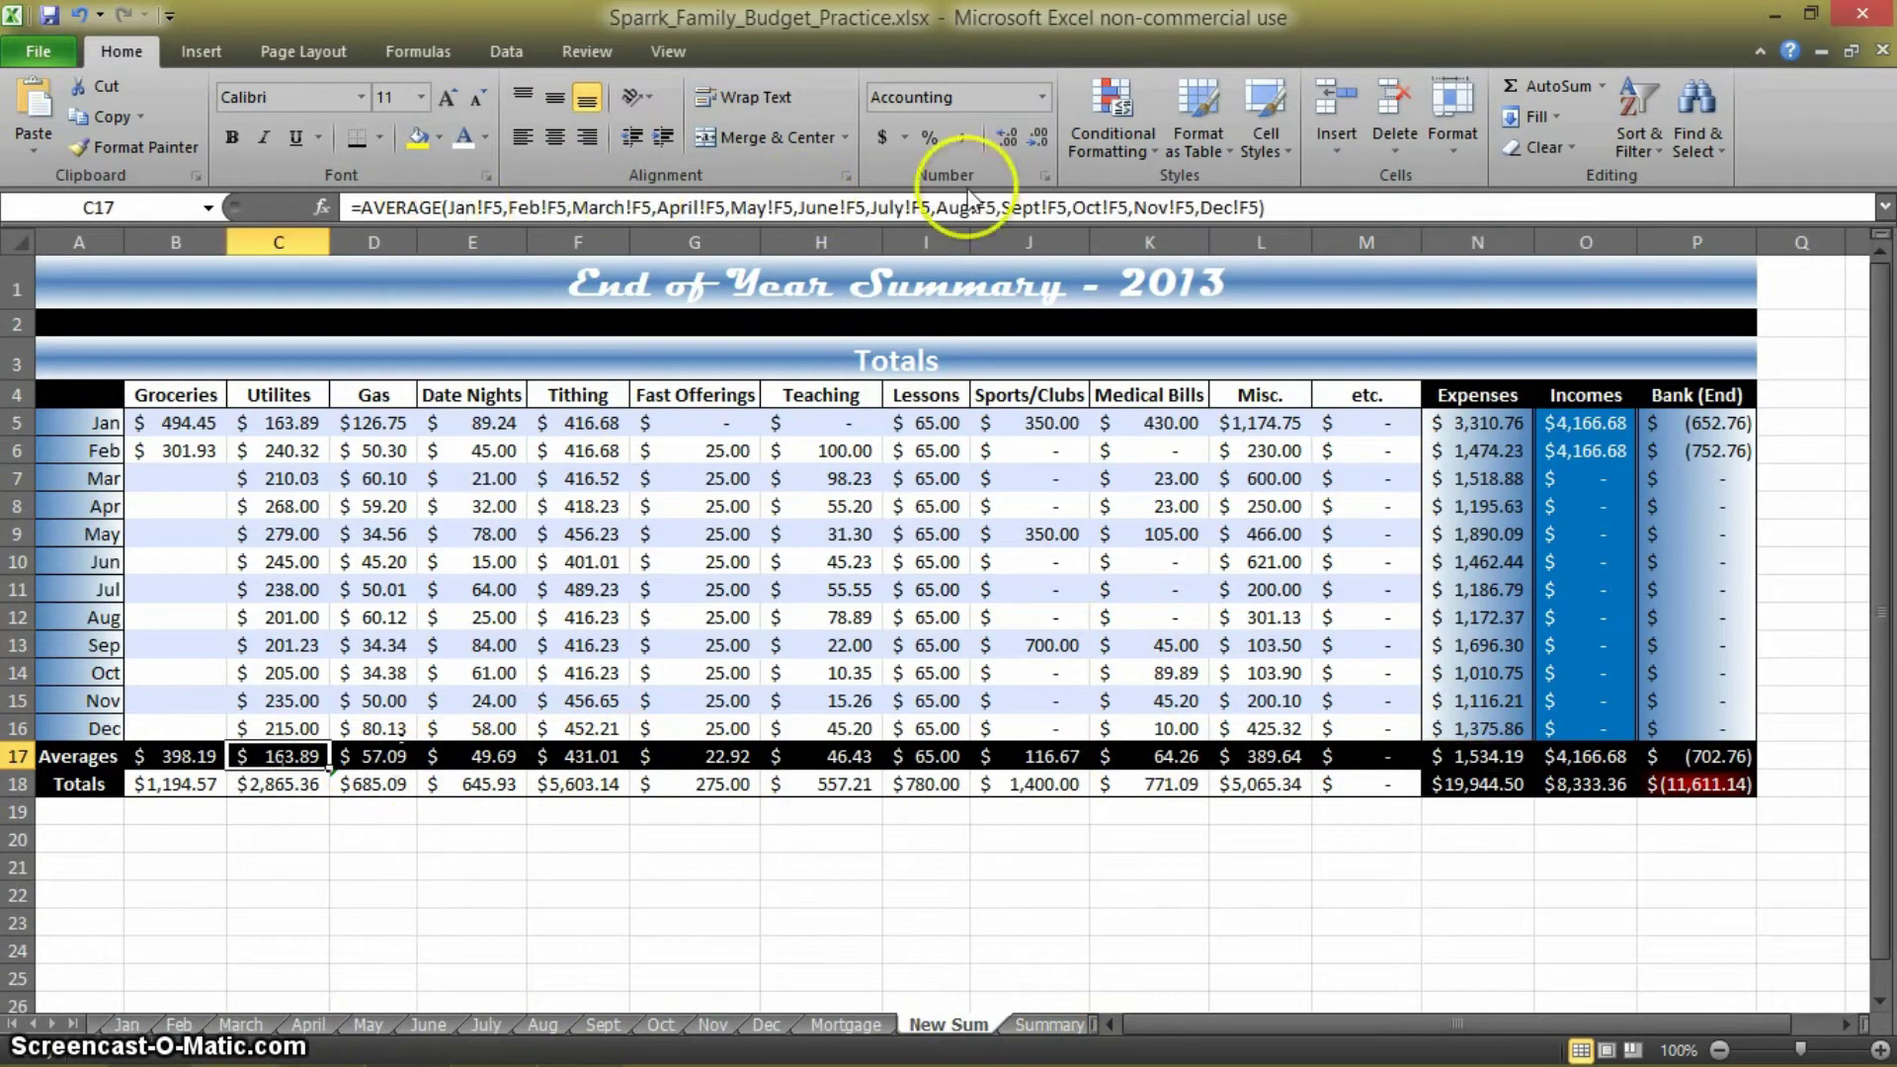
{"action": "left_click", "coordinate": [1590, 758]}
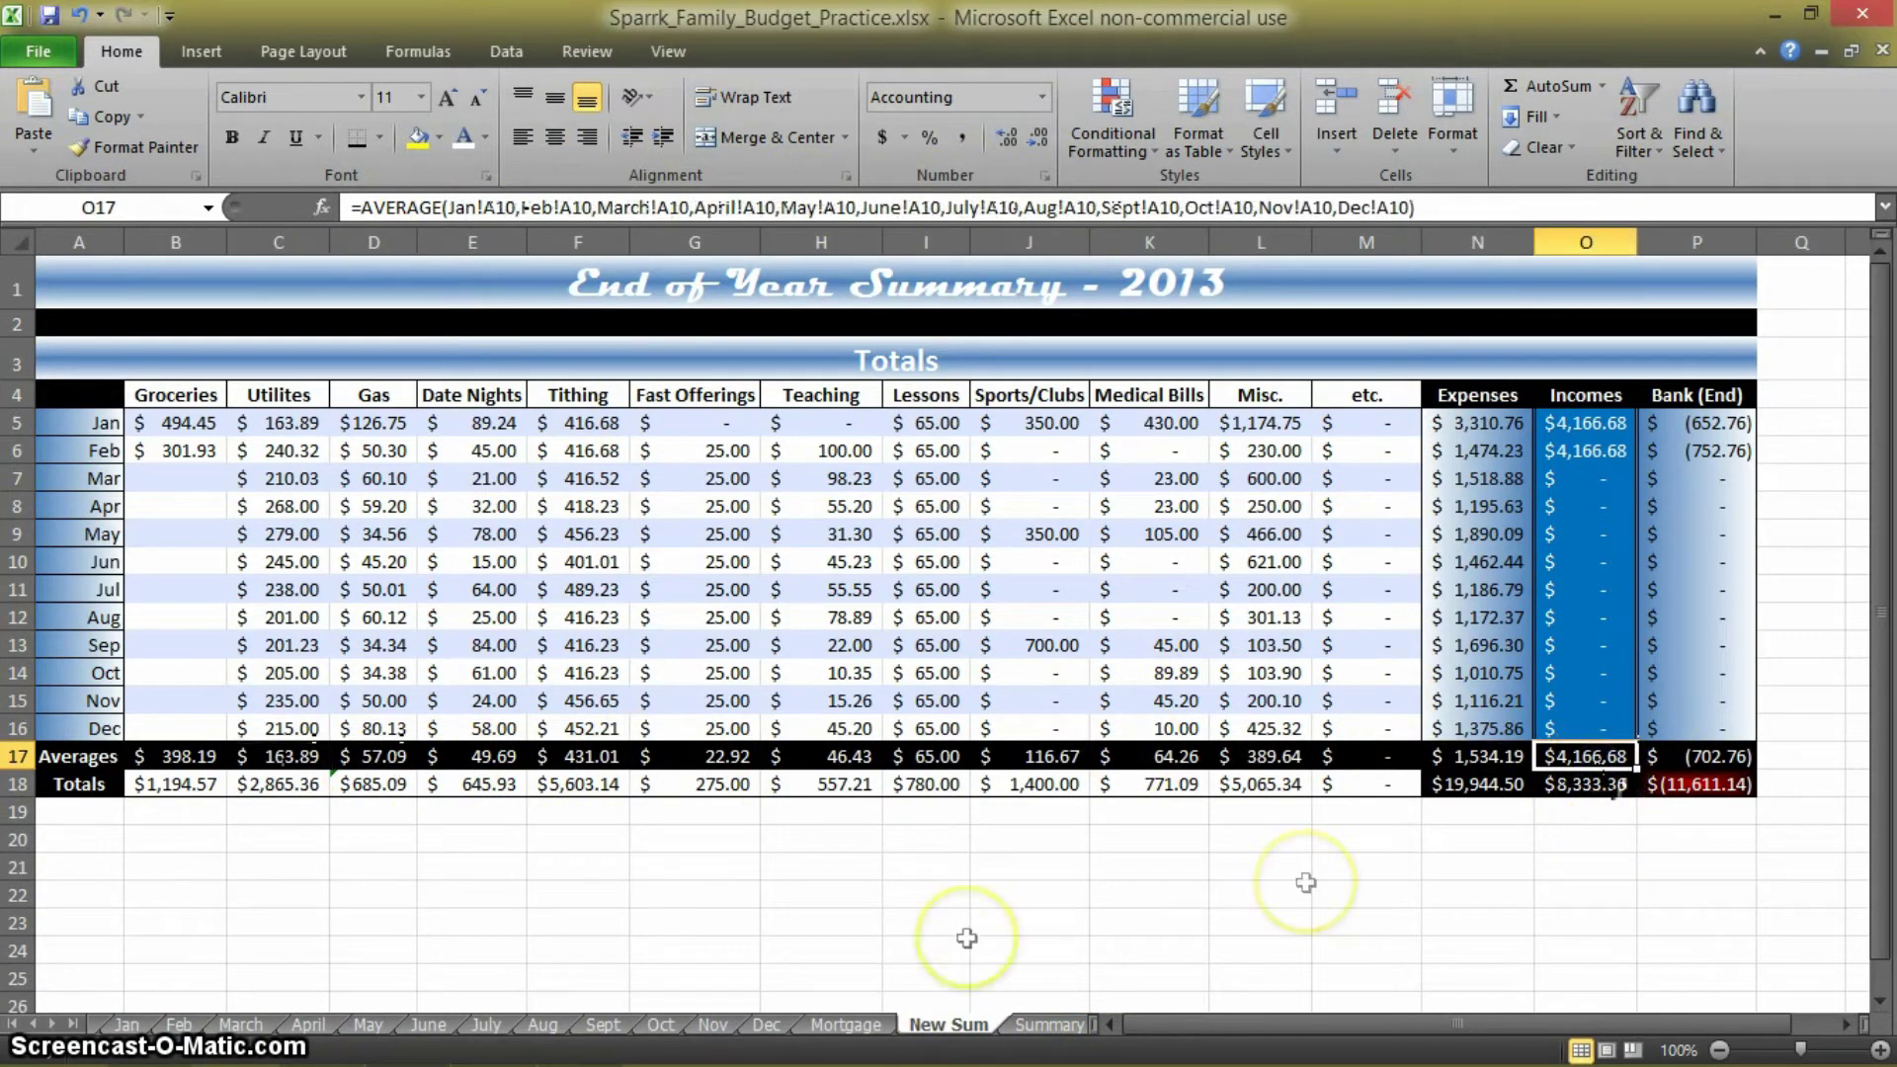
{"action": "left_click", "coordinate": [127, 1025]}
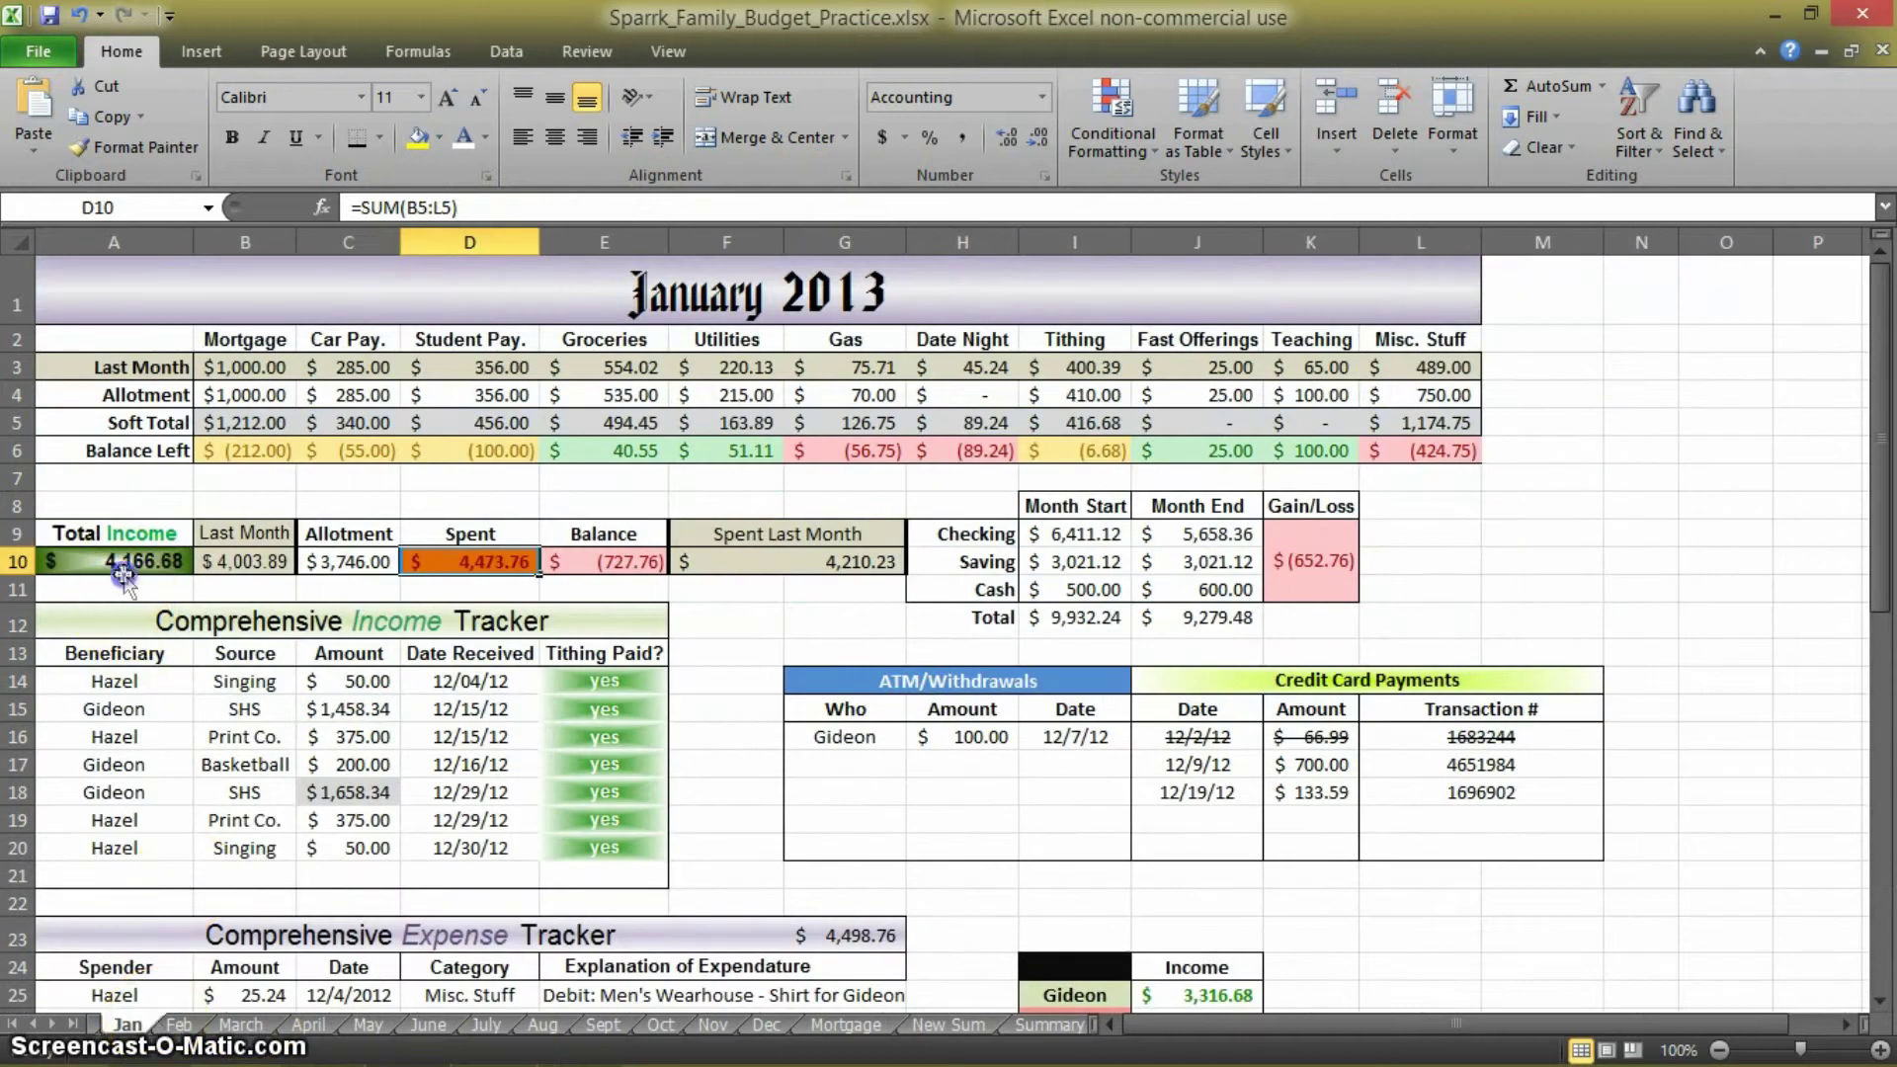
{"action": "left_click", "coordinate": [124, 570]}
{"action": "left_click", "coordinate": [1000, 1028]}
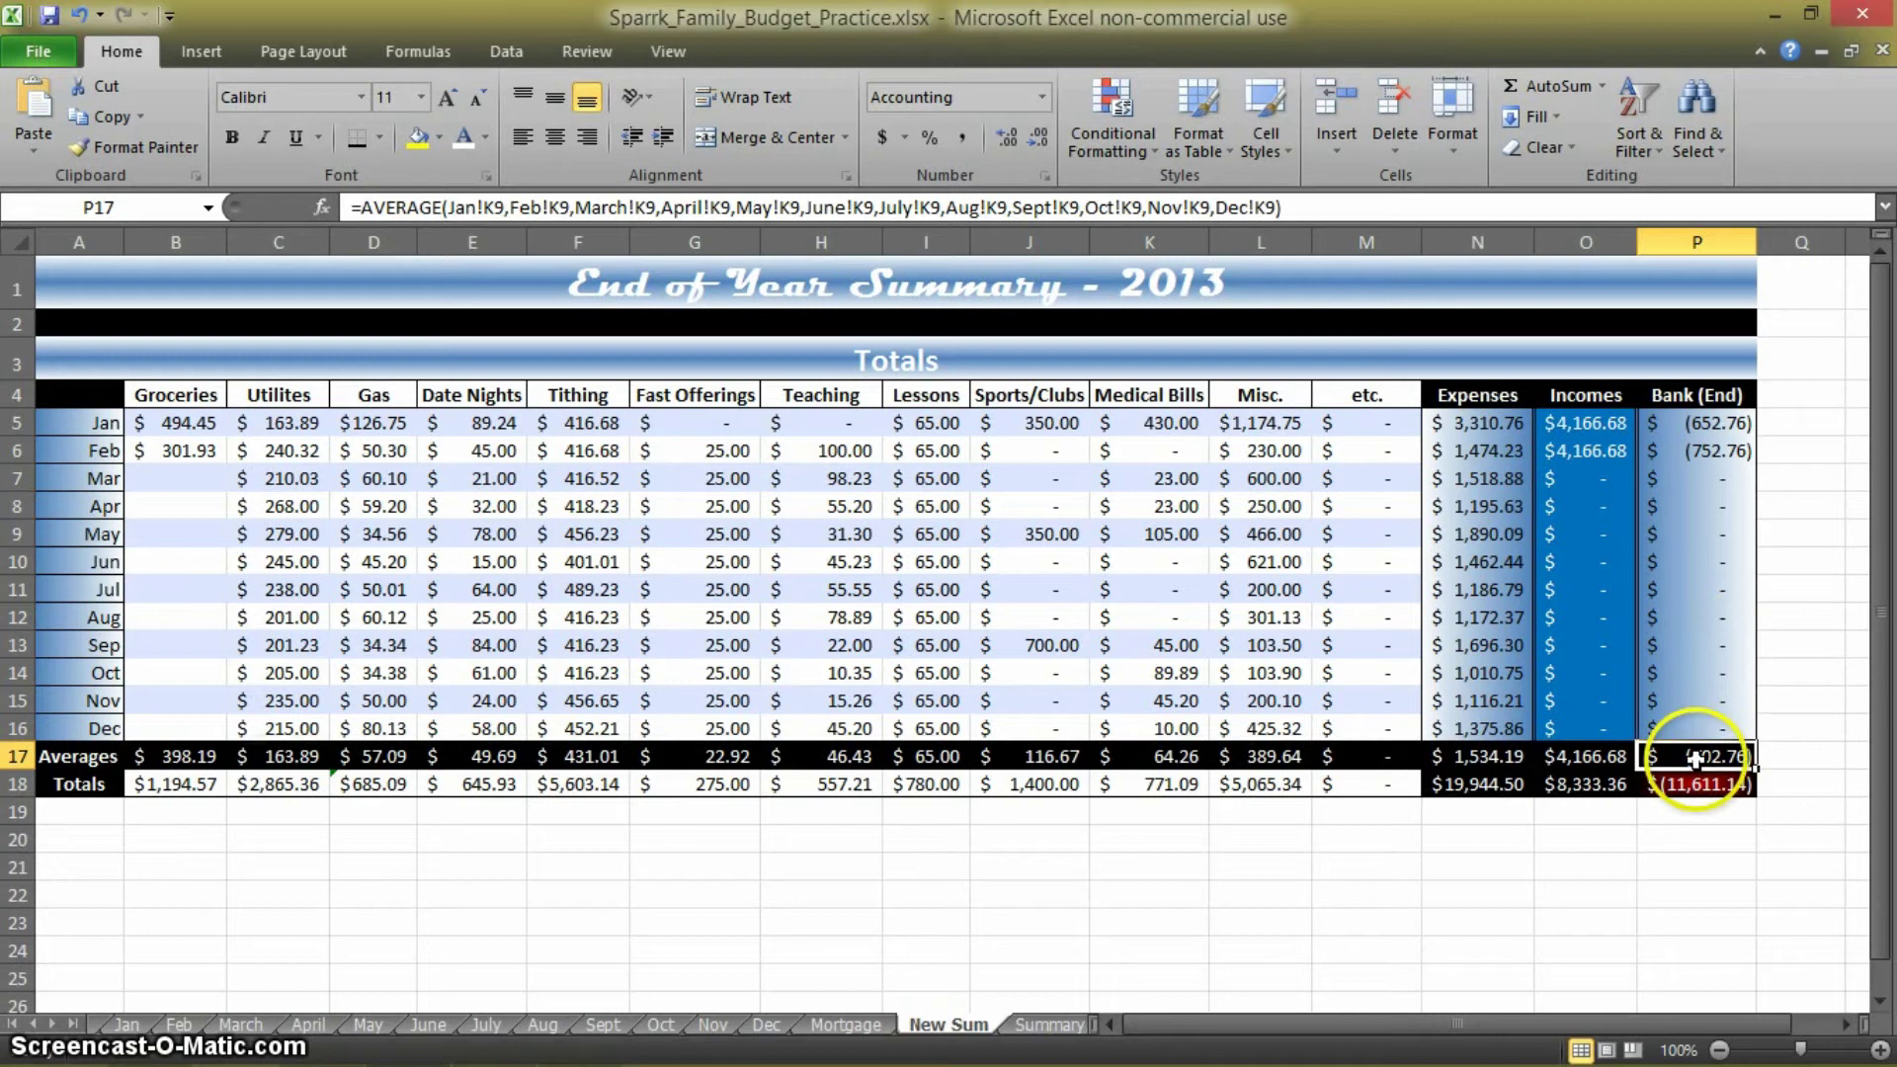
Check the Gain/Loss cell K9 on the Jan and Feb sheets against the Bank (End) average on the New Sum sheet
{"action": "left_click", "coordinate": [127, 1025]}
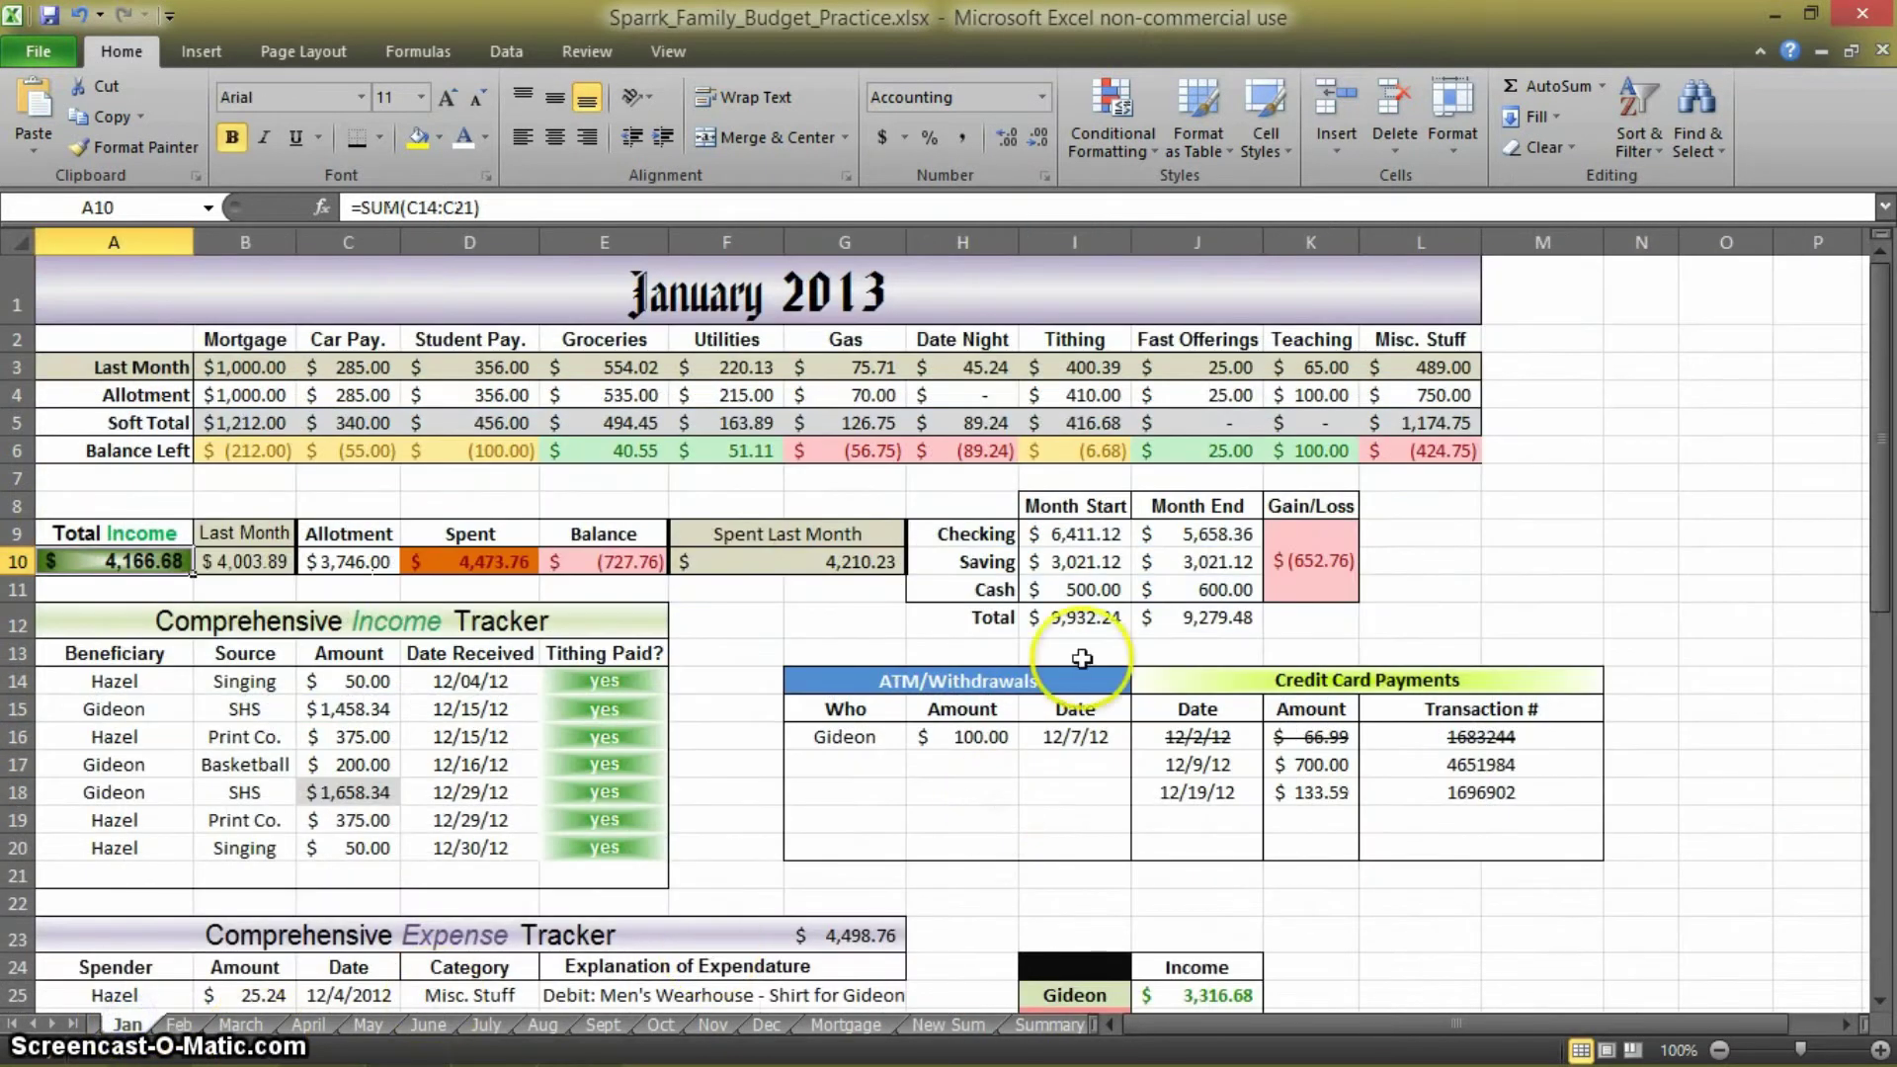
{"action": "left_click", "coordinate": [1314, 561]}
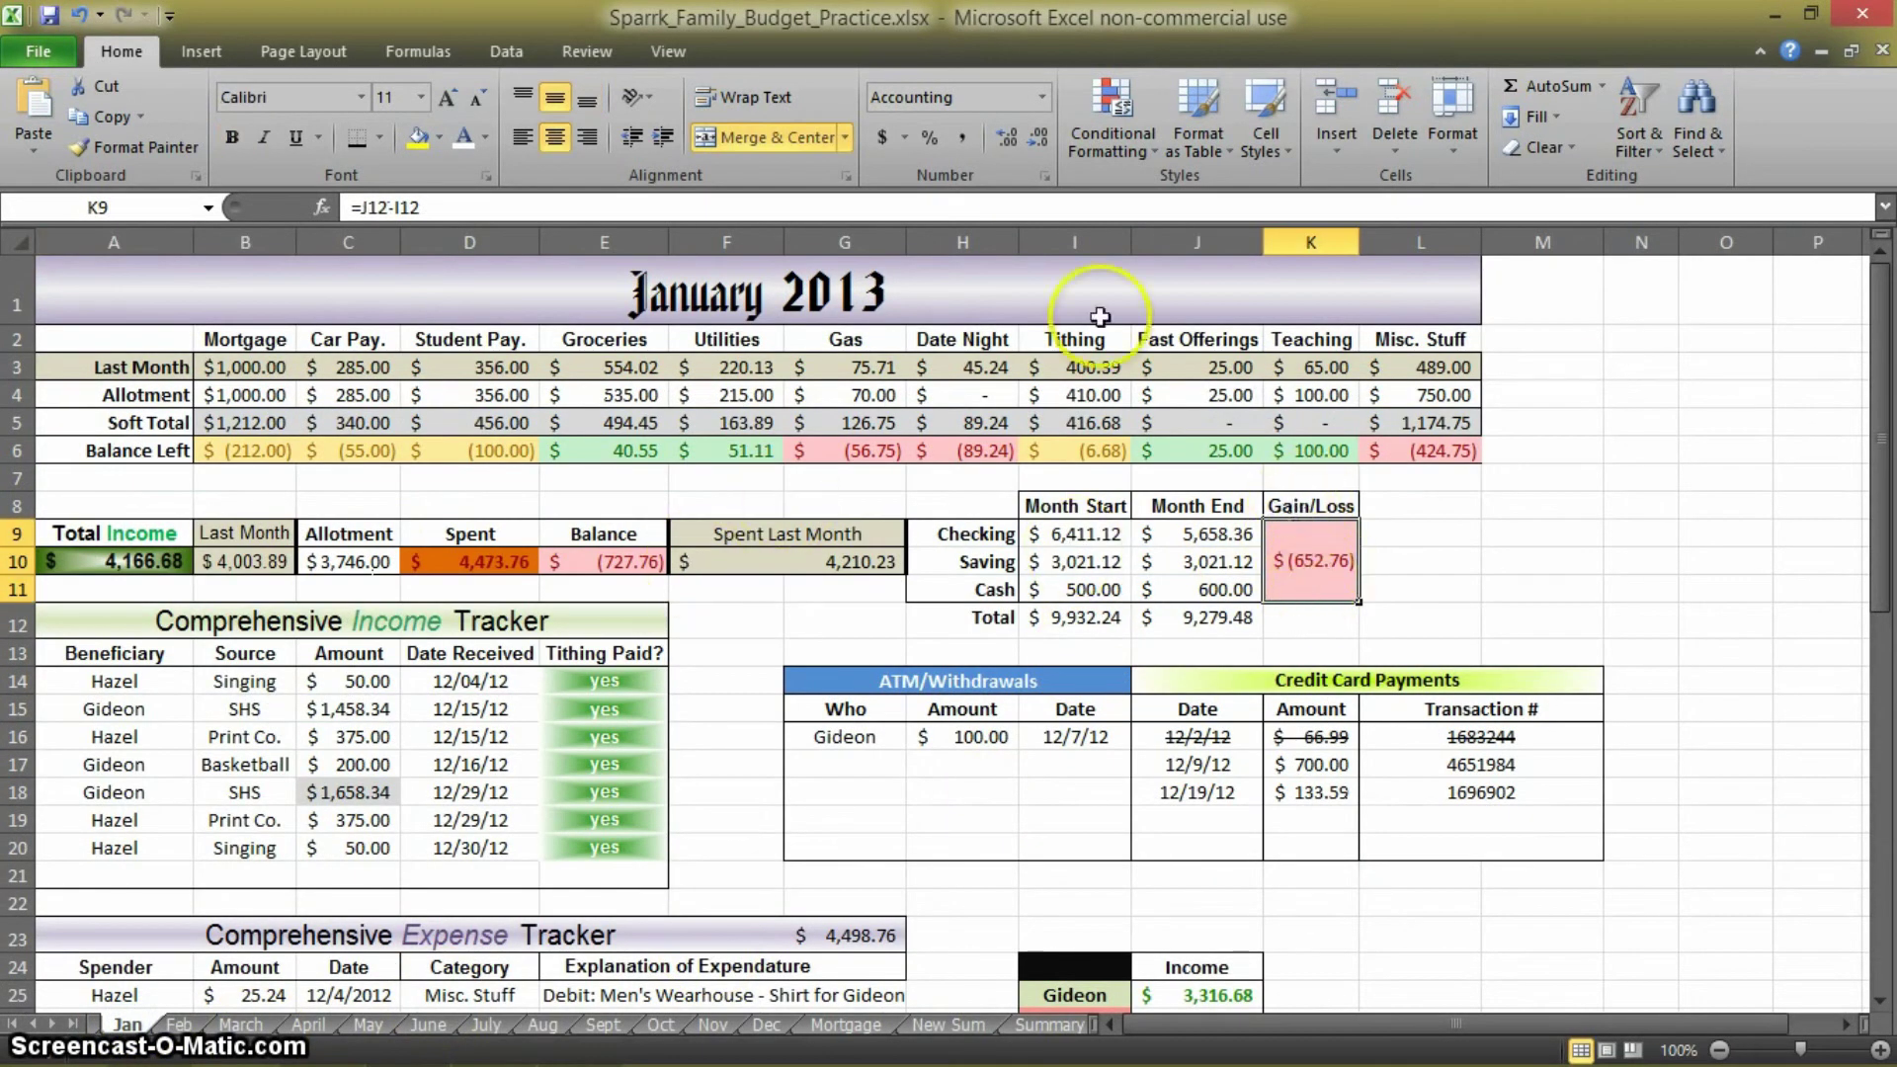
{"action": "left_click", "coordinate": [179, 1025]}
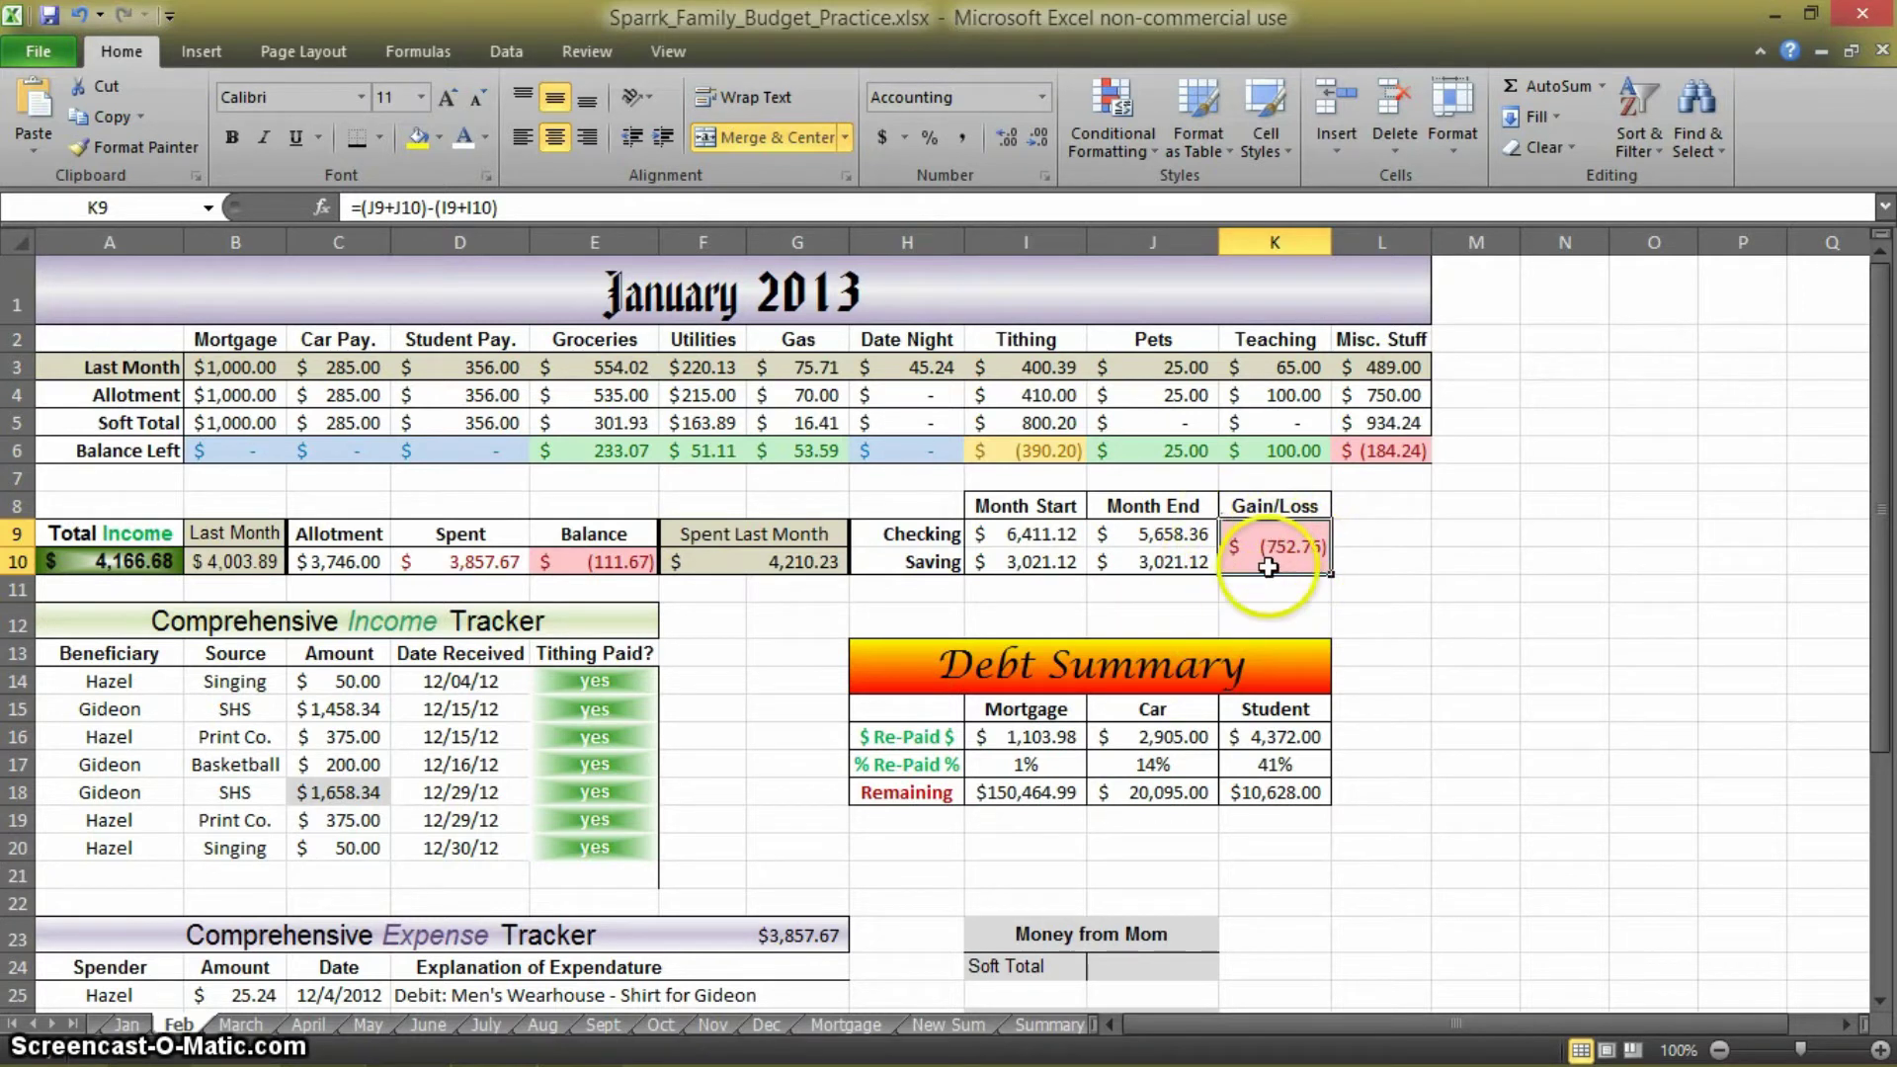
{"action": "left_click", "coordinate": [986, 1025]}
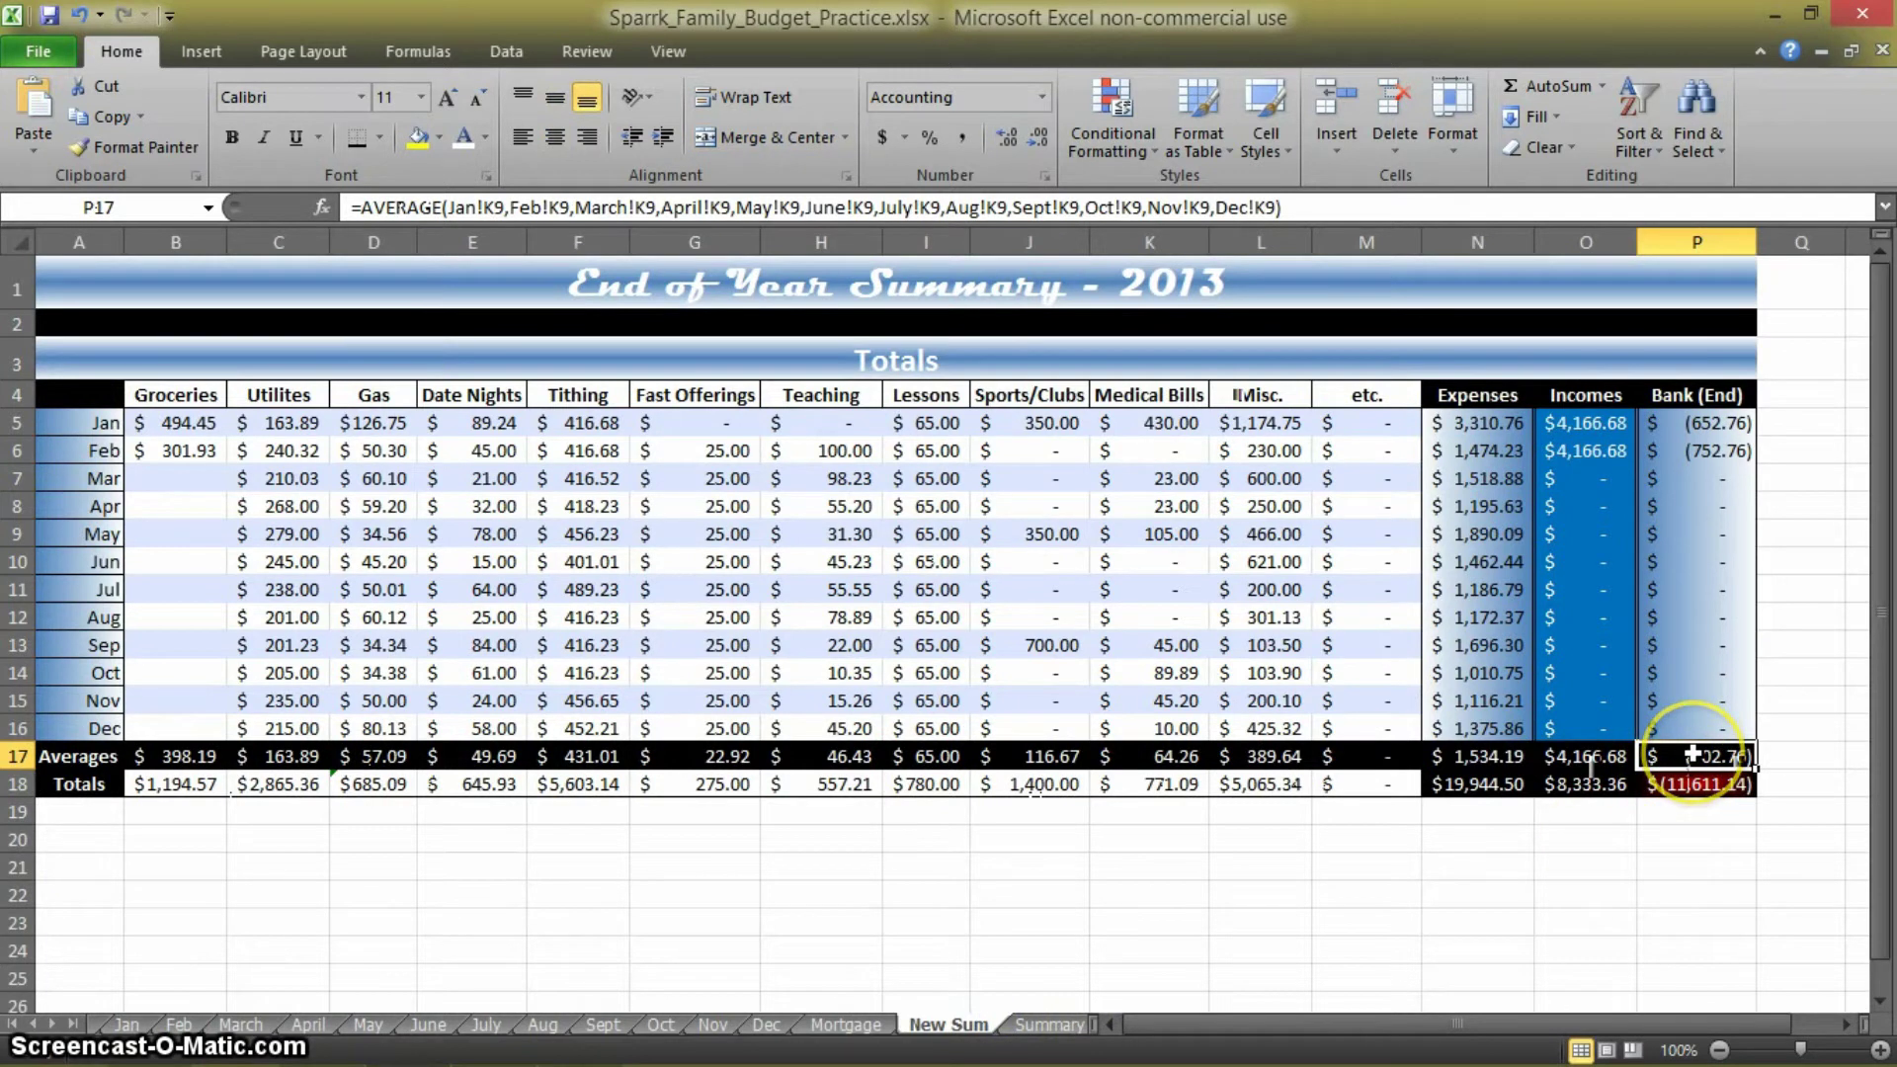
Try extending the Feb reference in the Bank (End) average formula in P17 to the range K9:K10
{"action": "left_click", "coordinate": [570, 207]}
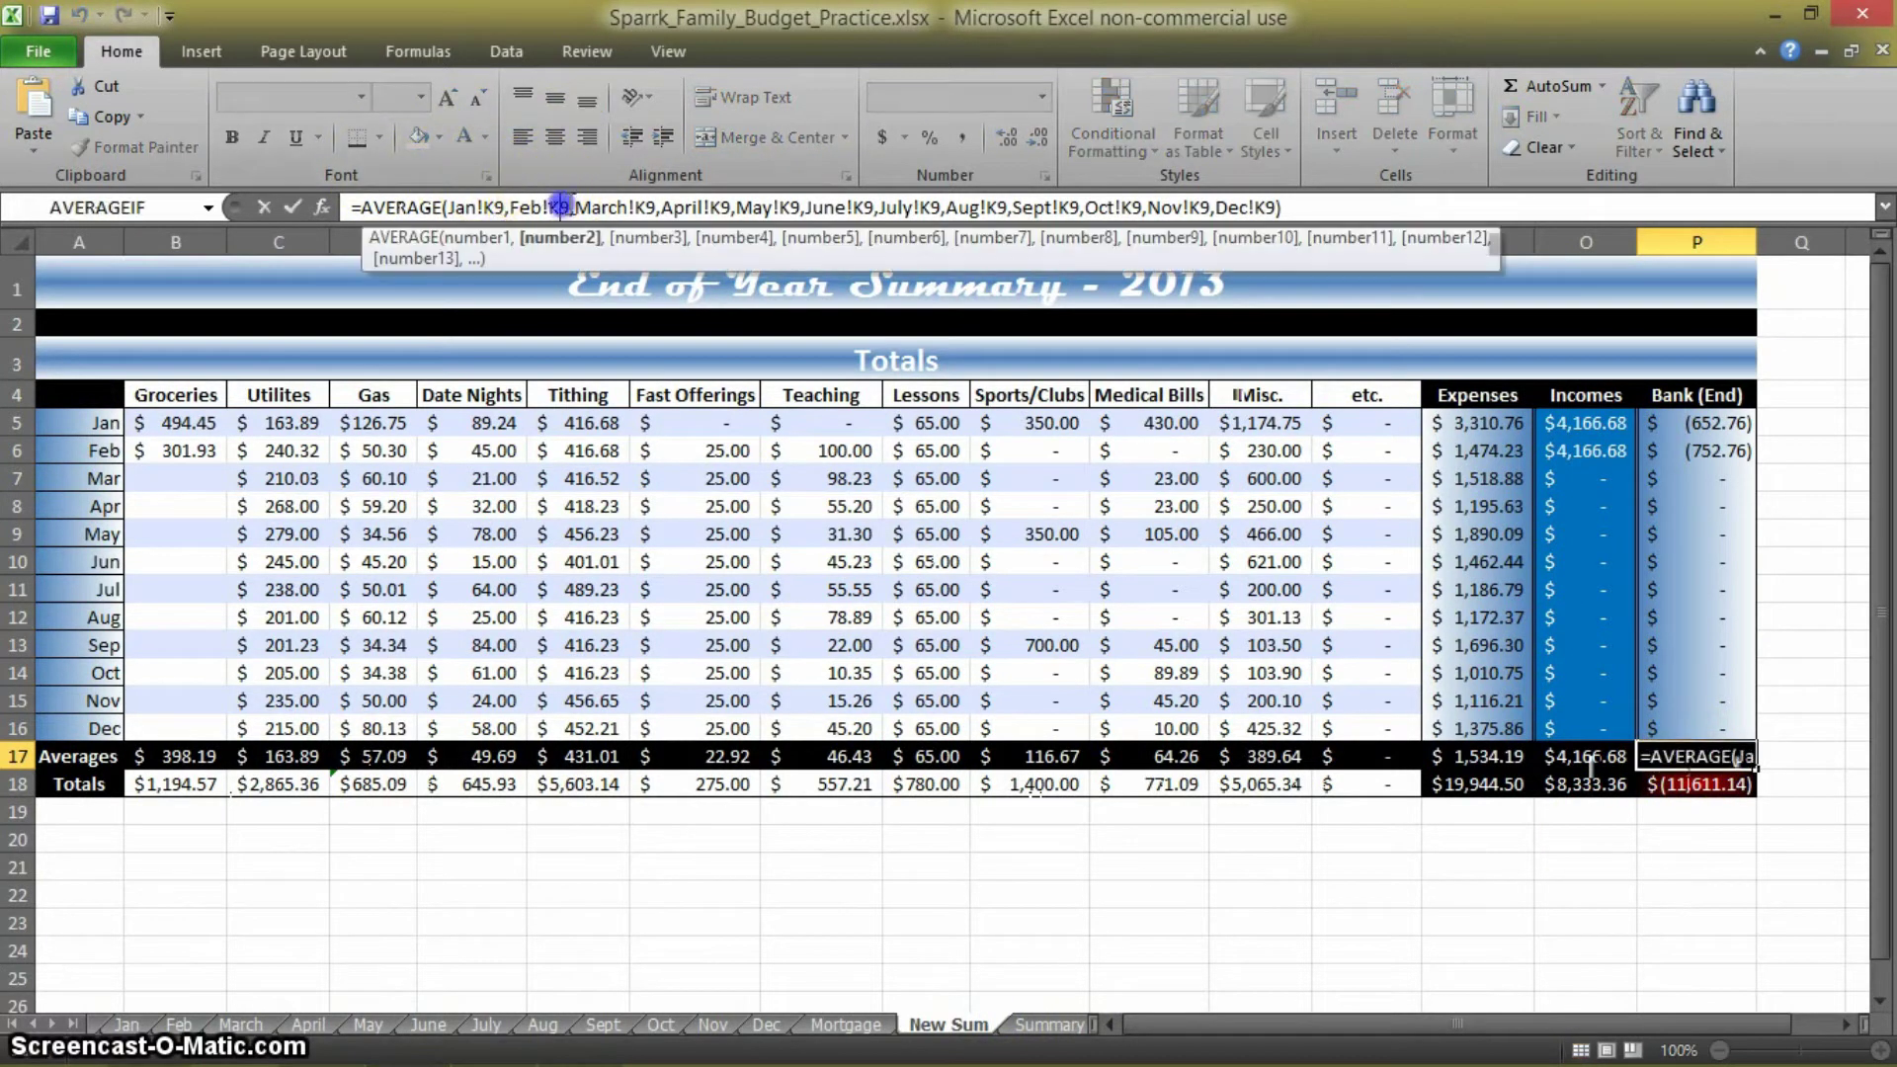
{"action": "type", "text": ":"}
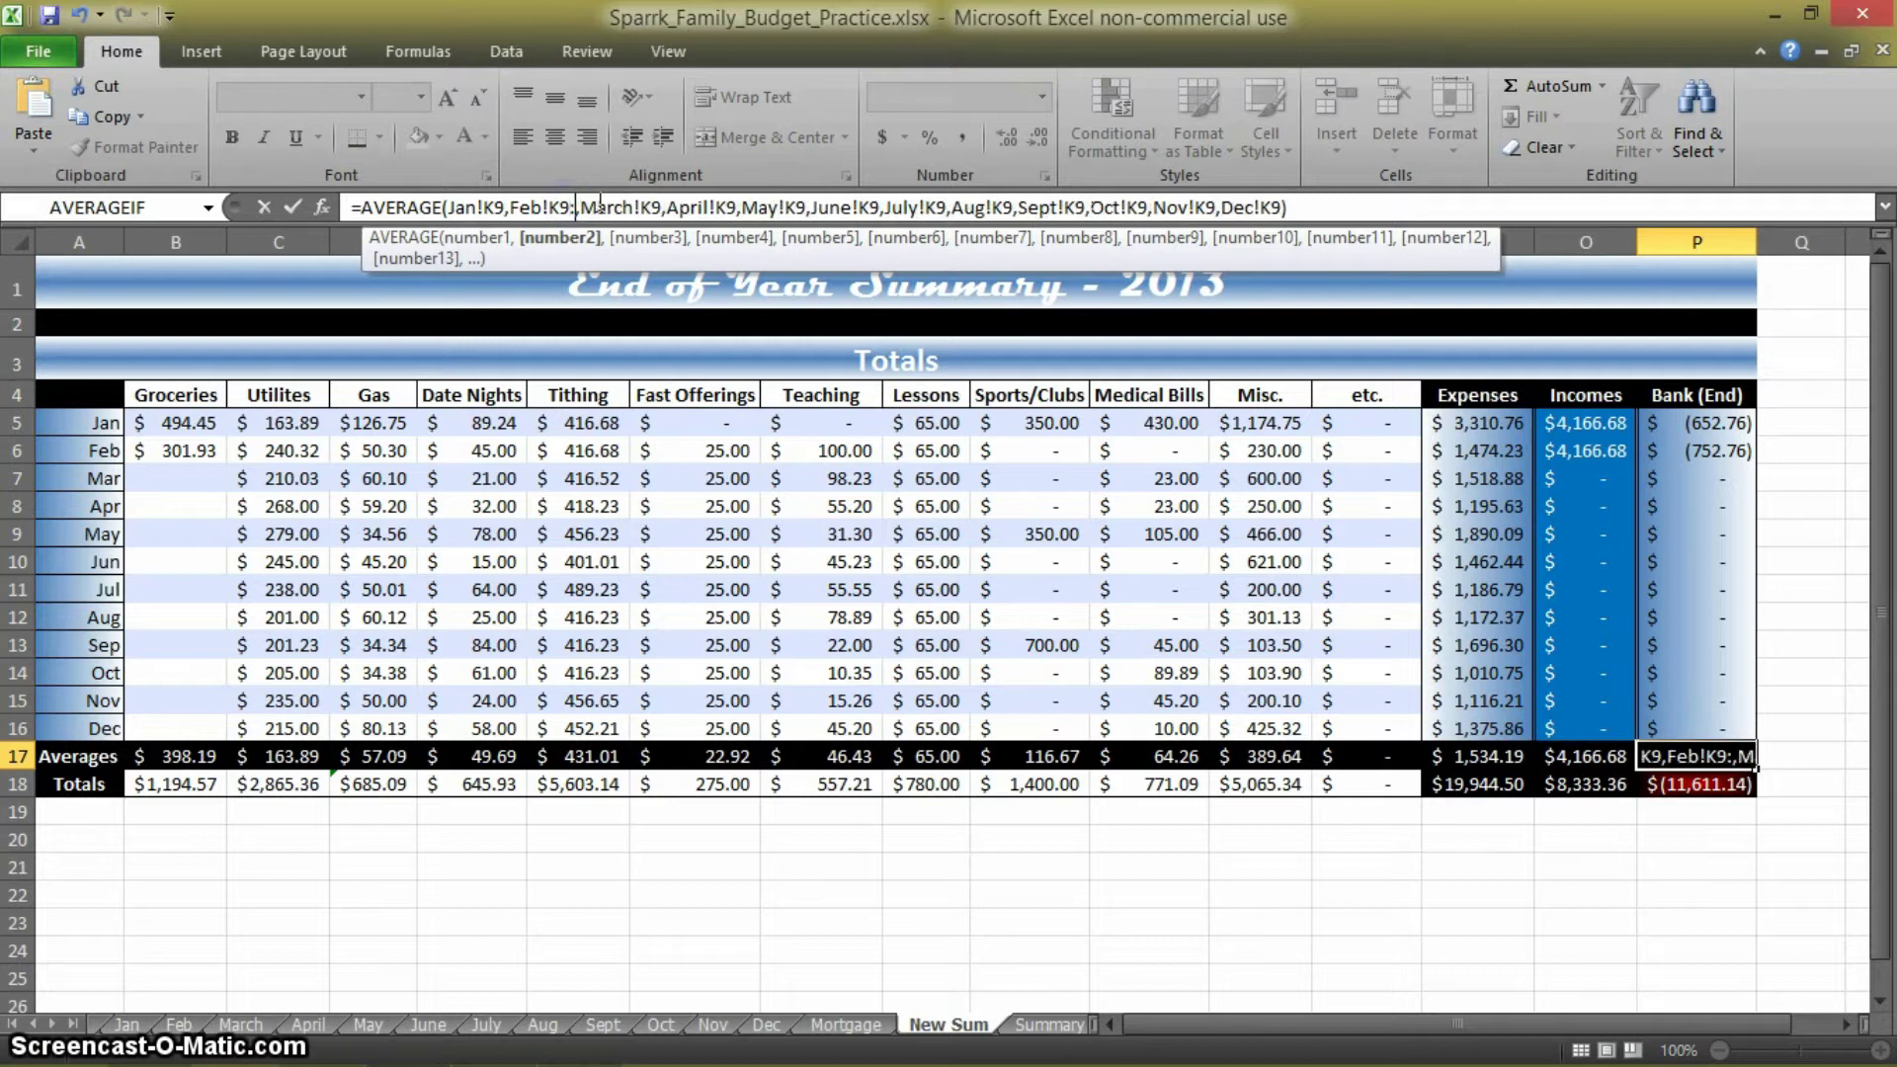
{"action": "type", "text": "10"}
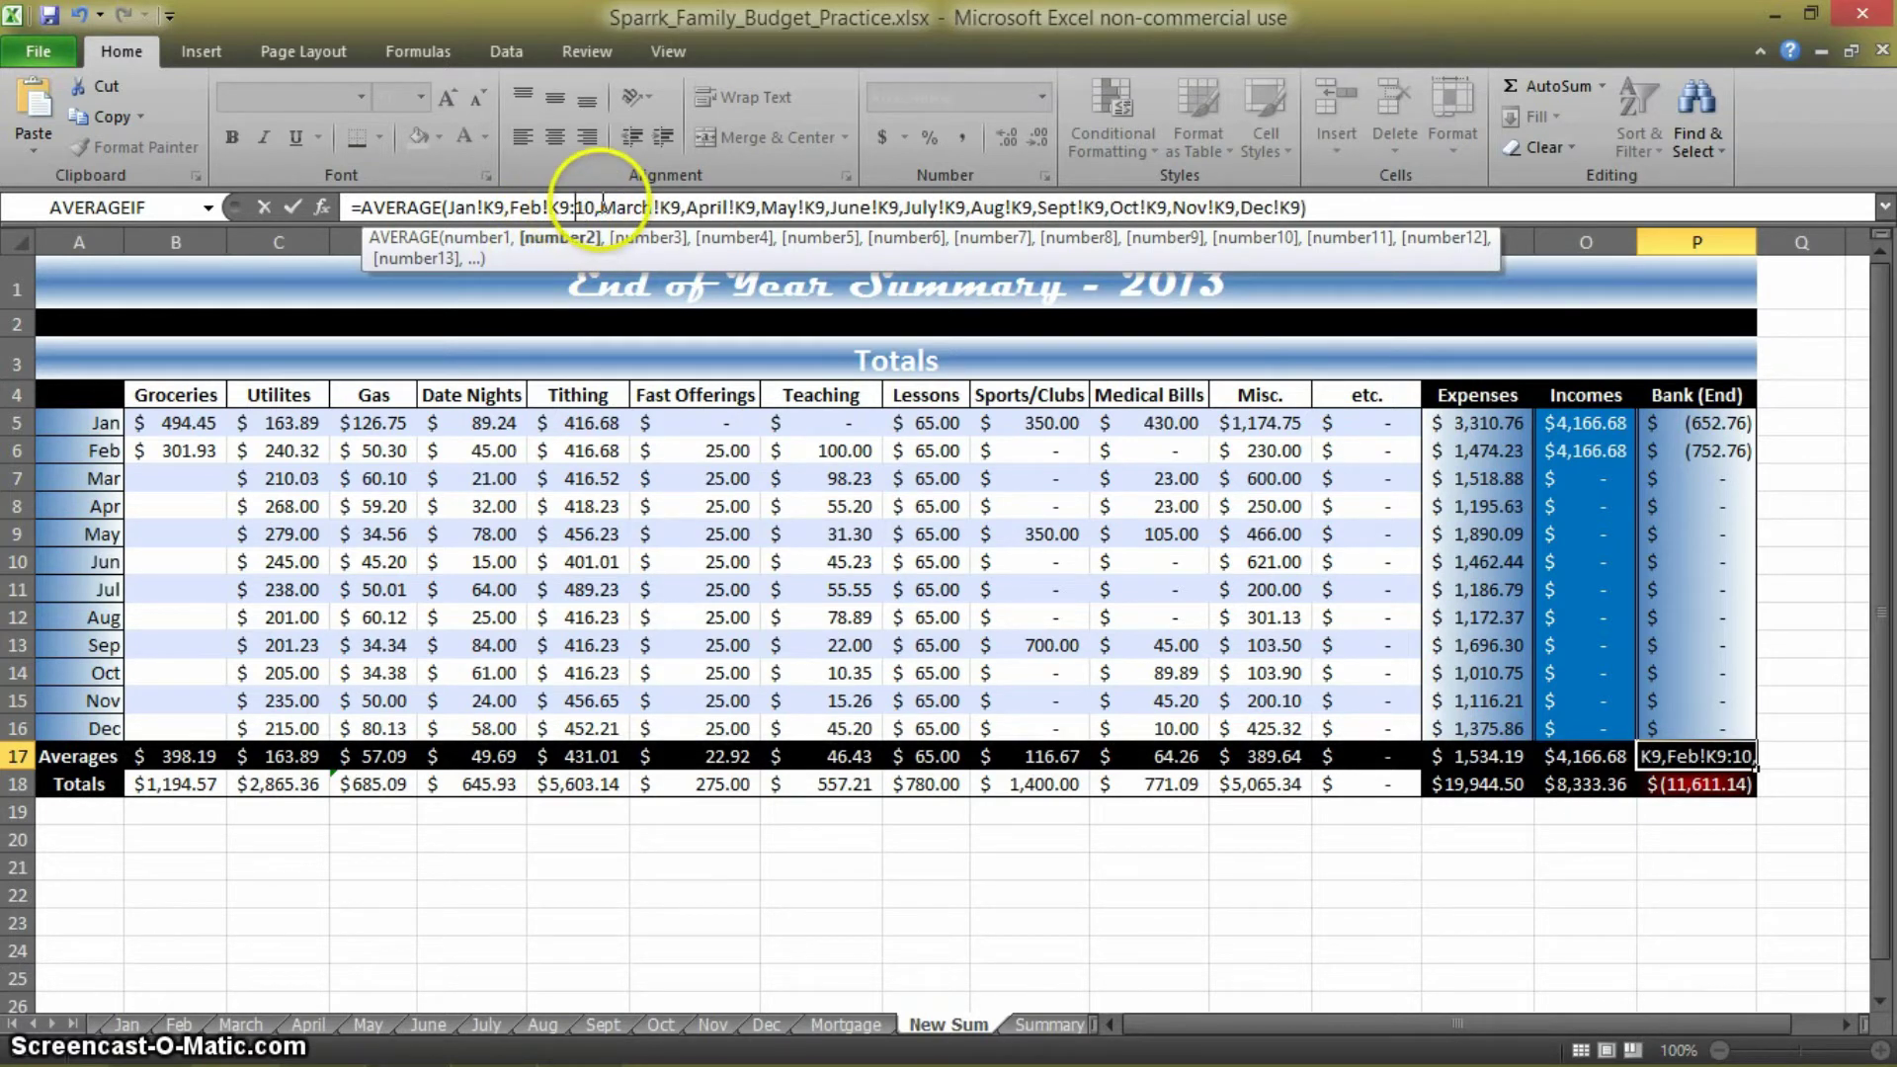
{"action": "type", "text": "K"}
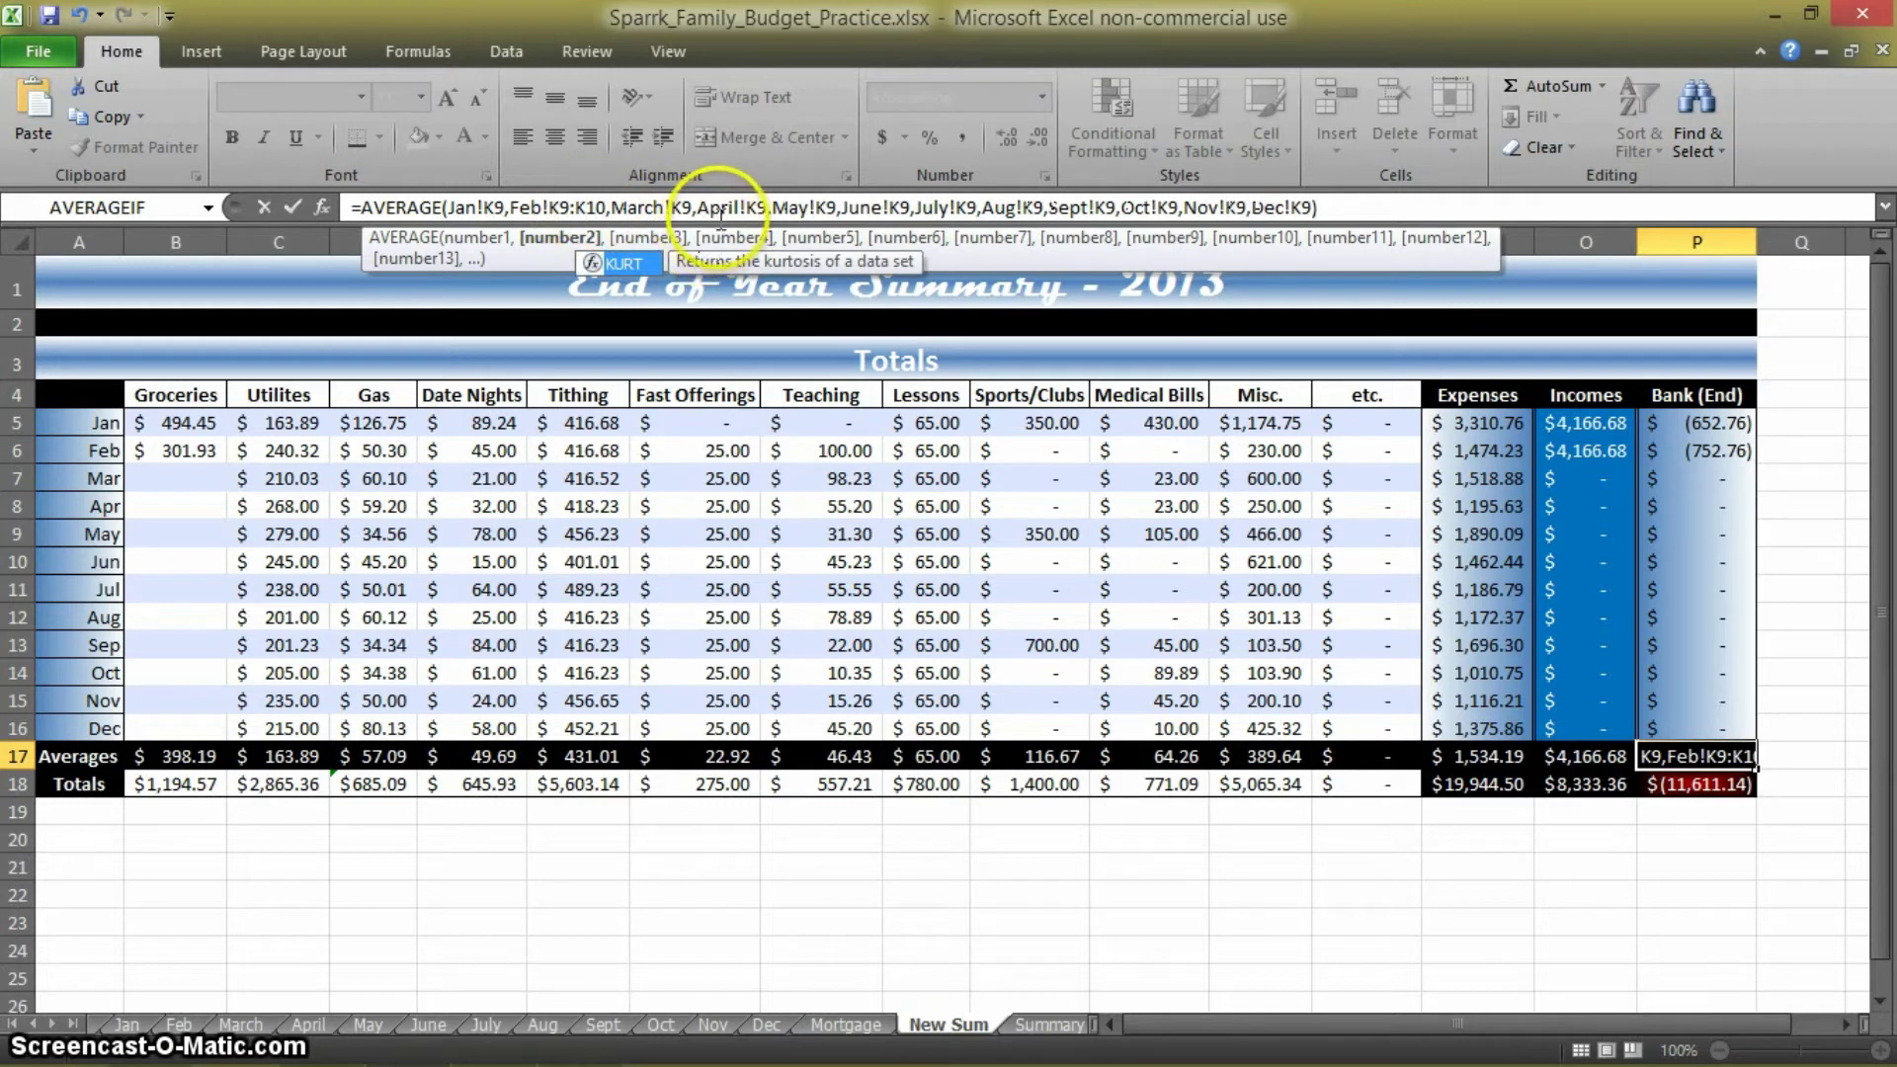
{"action": "key", "text": "BackSpace"}
{"action": "key", "text": "BackSpace"}
{"action": "key", "text": "Delete"}
{"action": "key", "text": "Delete"}
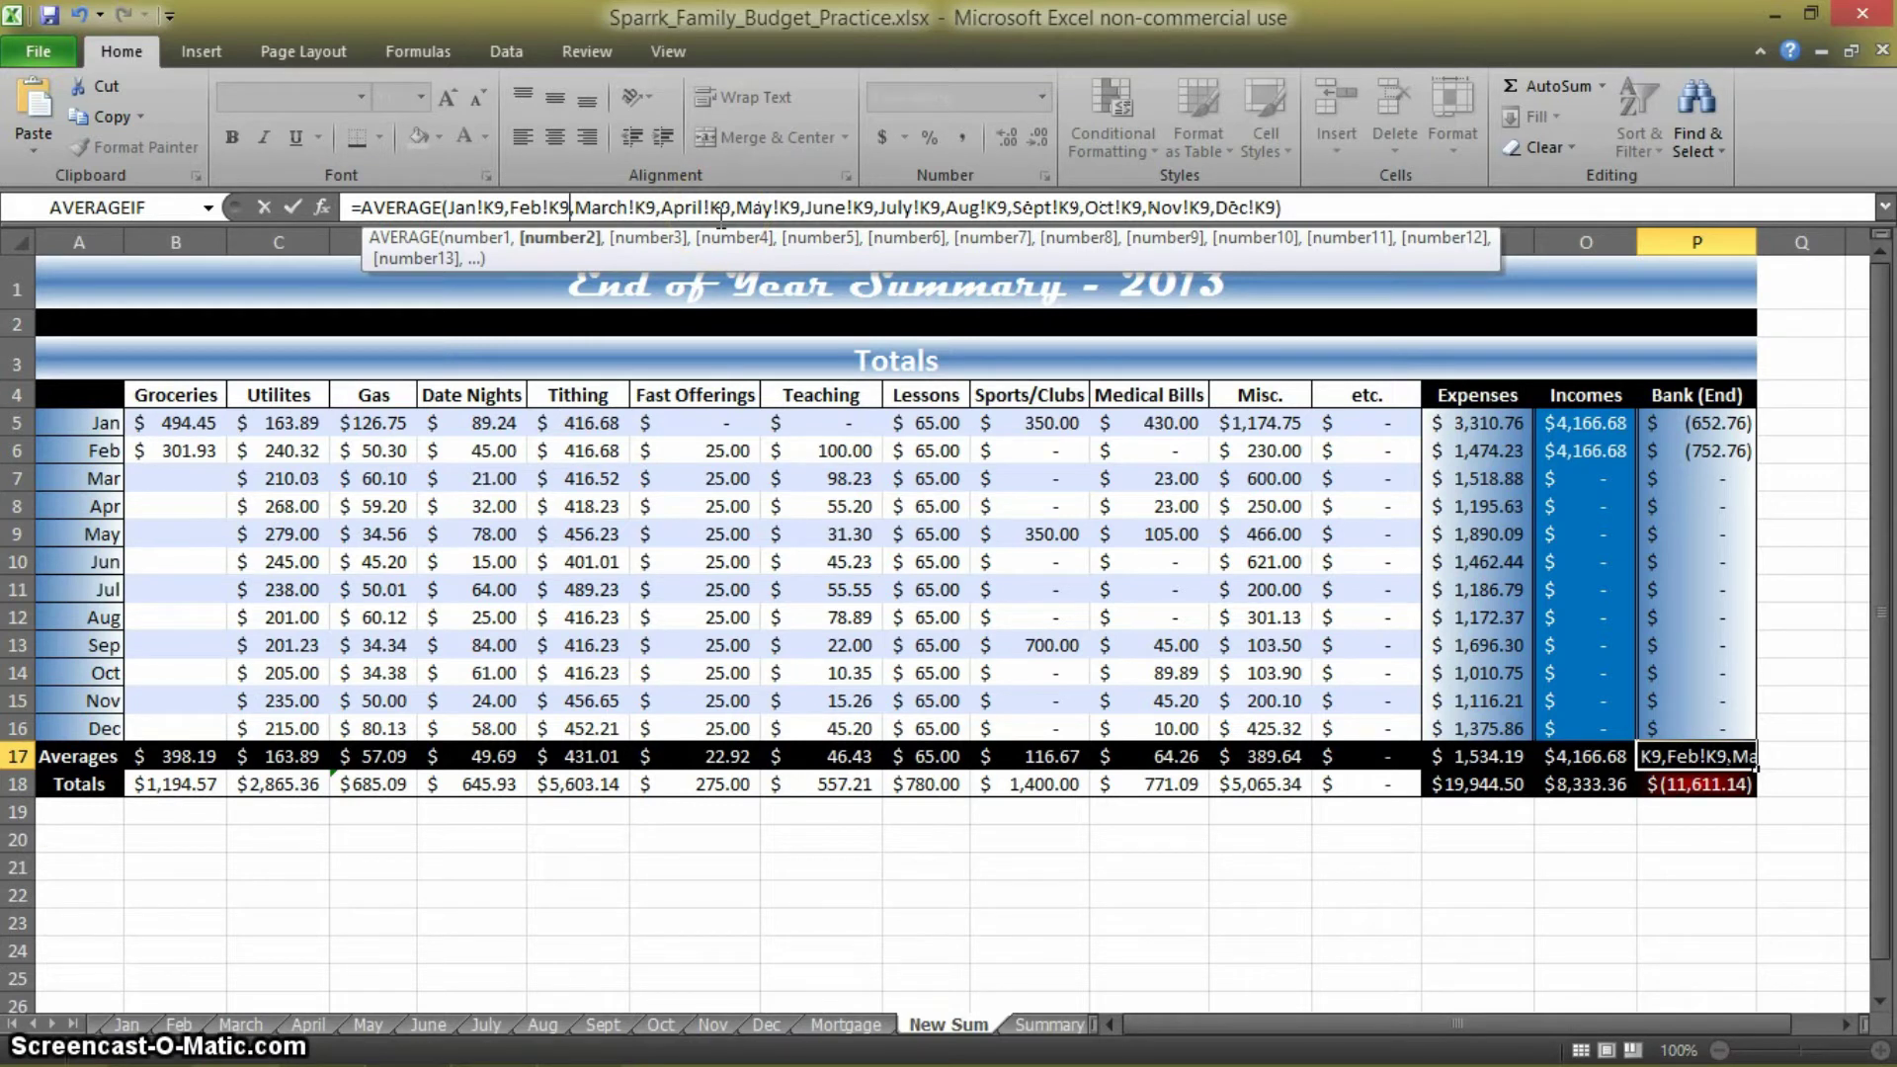
{"action": "key", "text": "Return"}
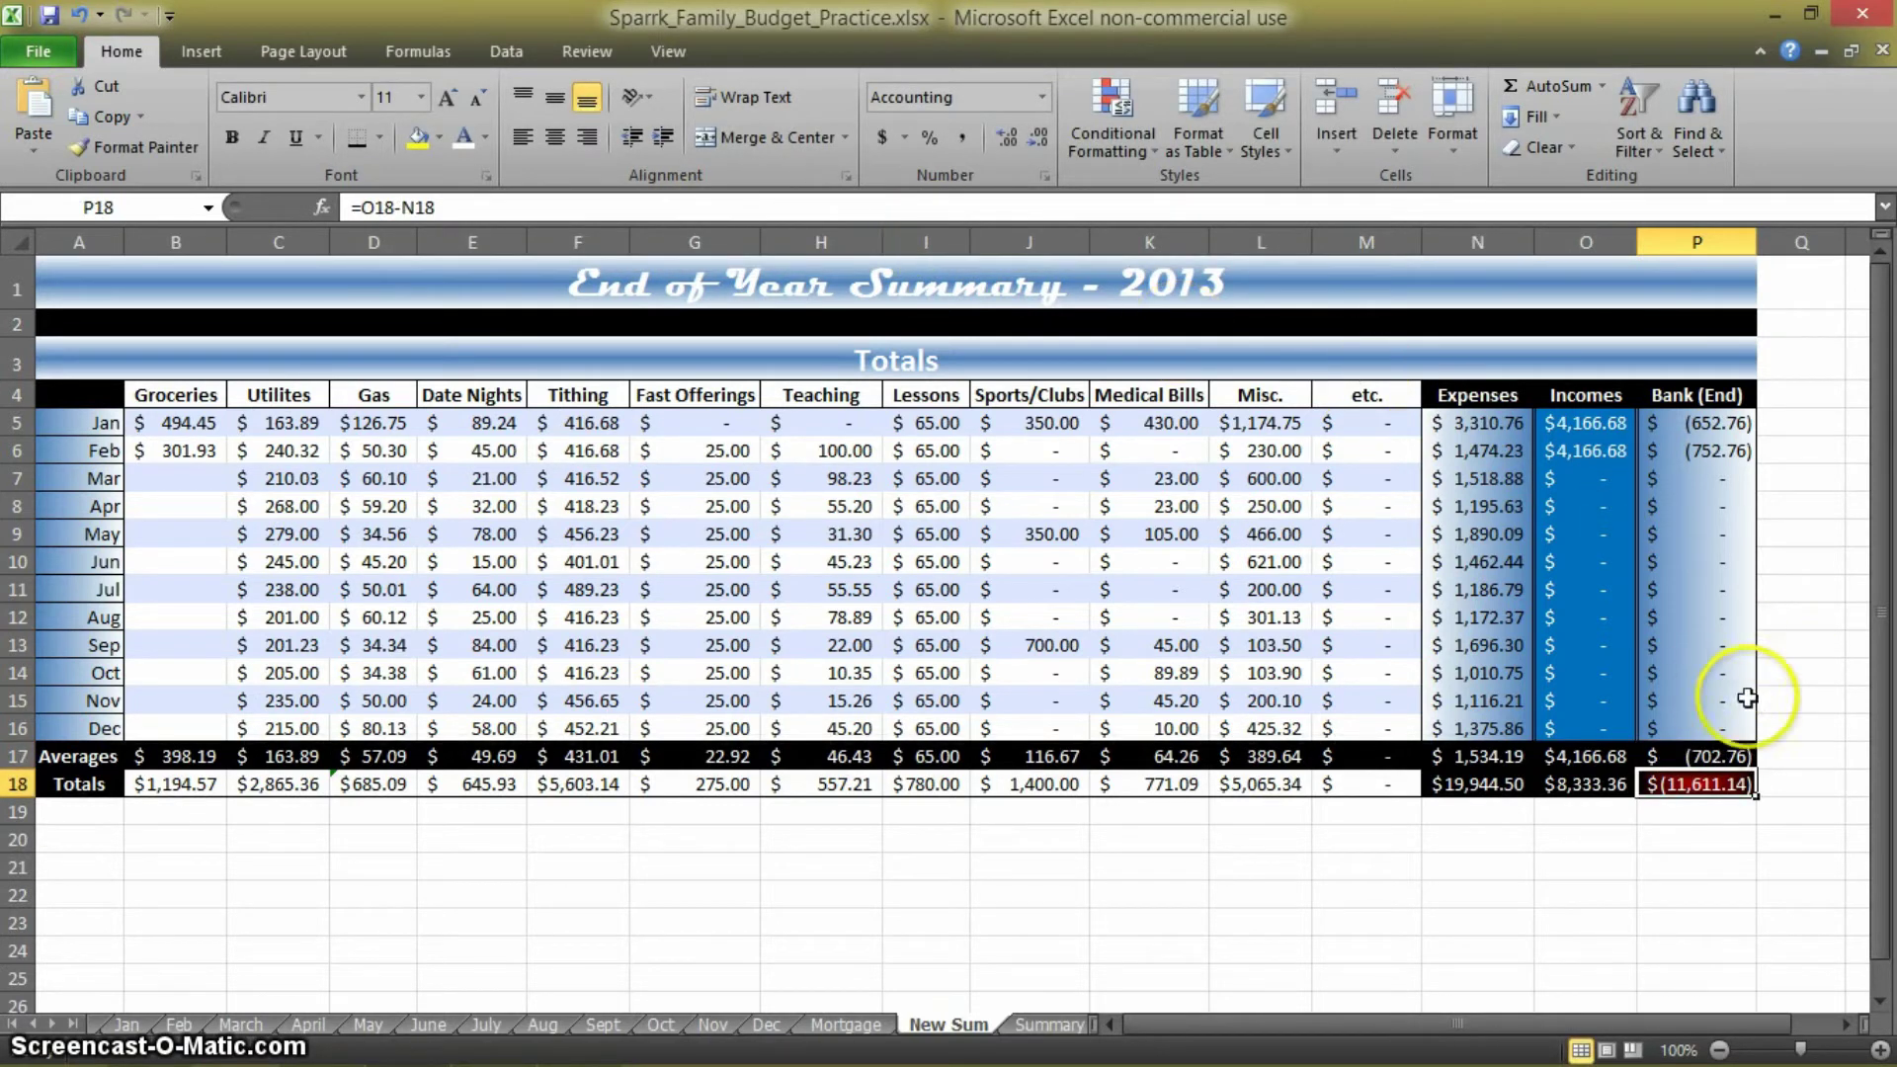
Compare the Averages and Totals rows on the New Sum sheet with the same rows on the Summary sheet
{"action": "left_click", "coordinate": [1727, 757]}
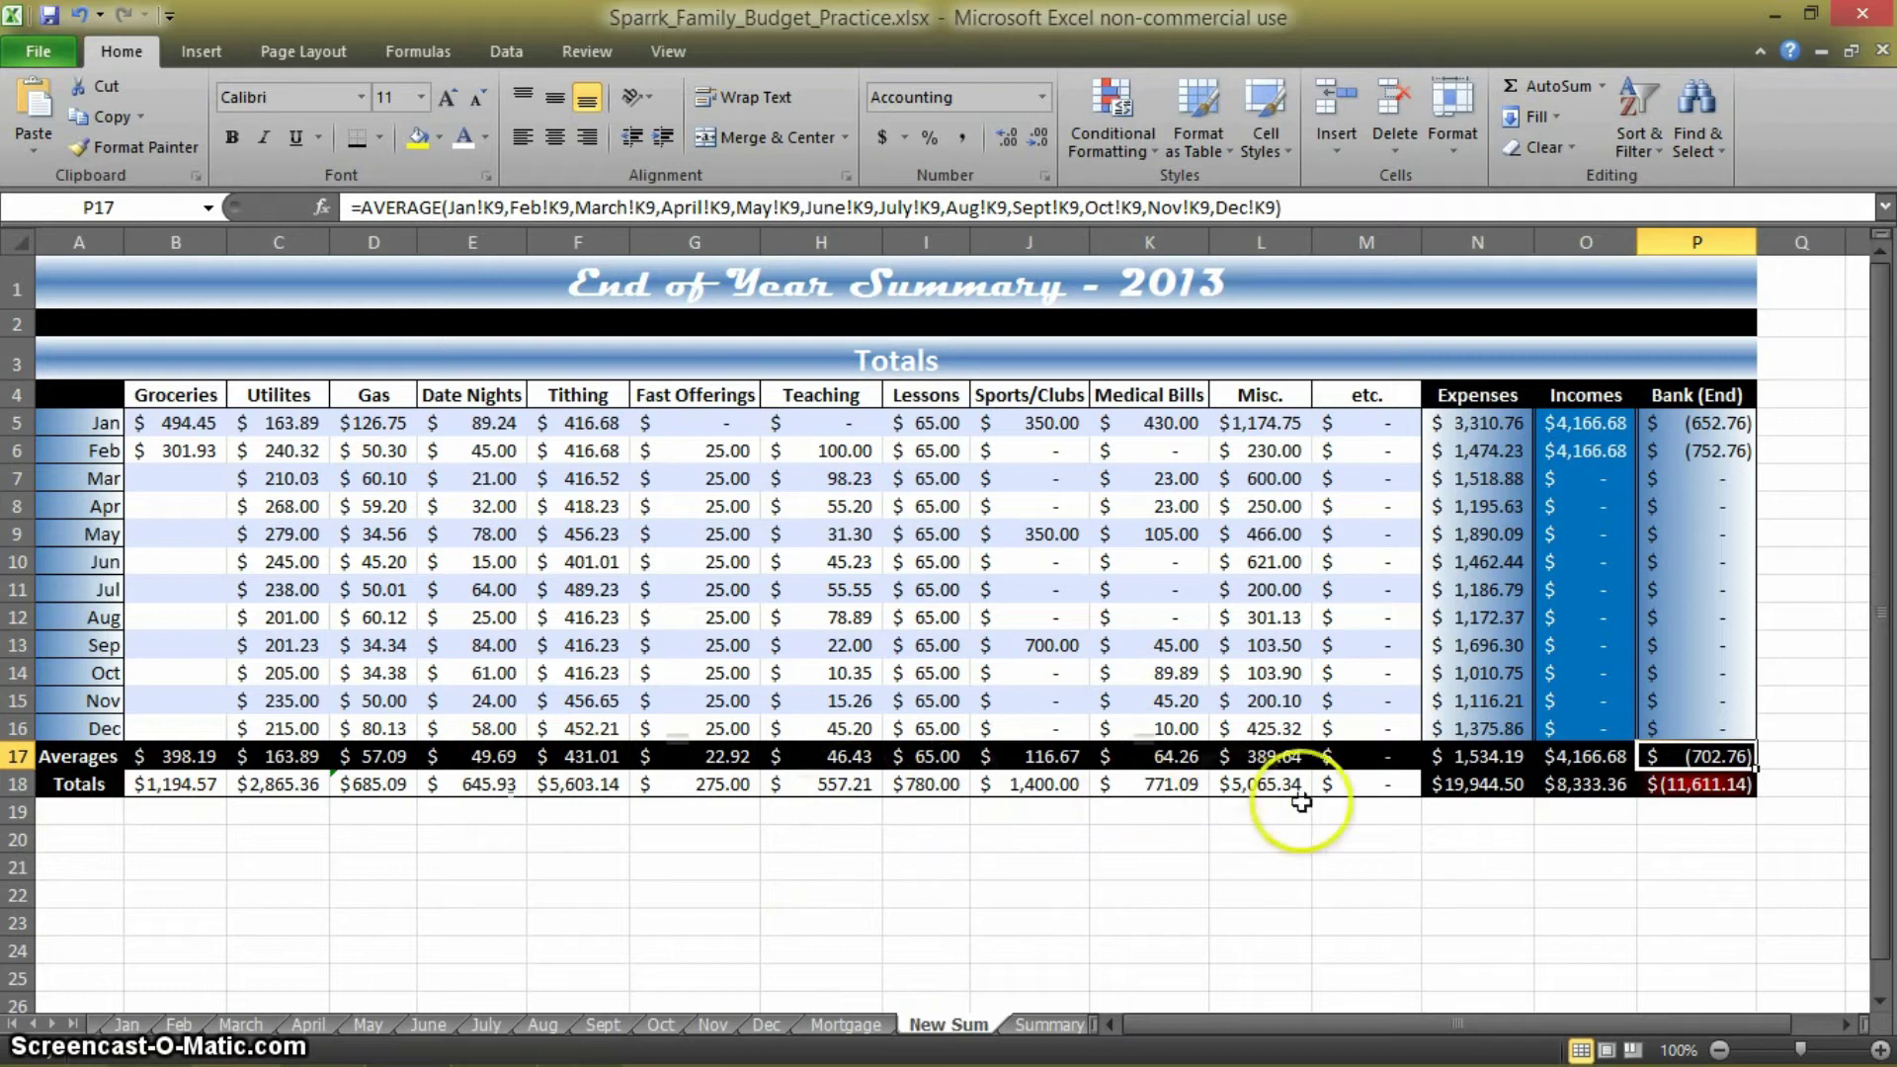
{"action": "left_click", "coordinate": [1591, 782]}
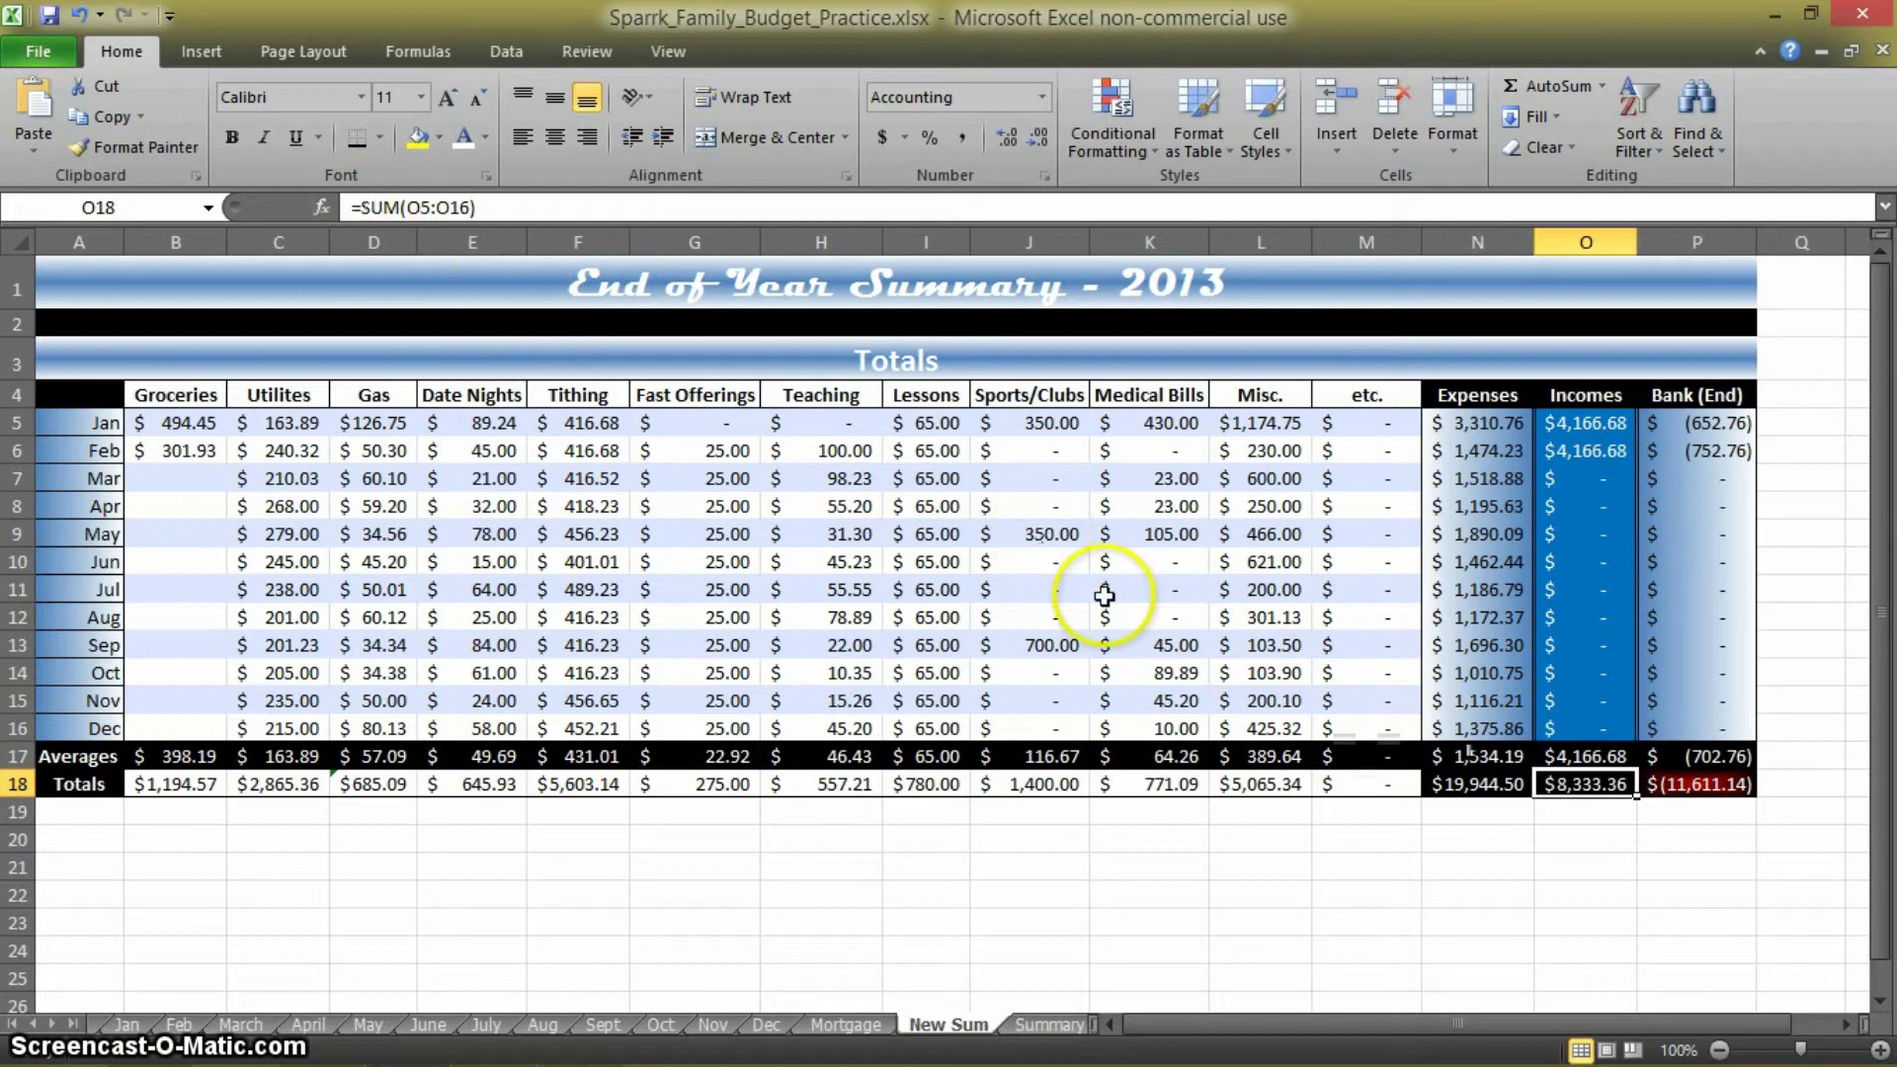
{"action": "left_click", "coordinate": [1043, 1025]}
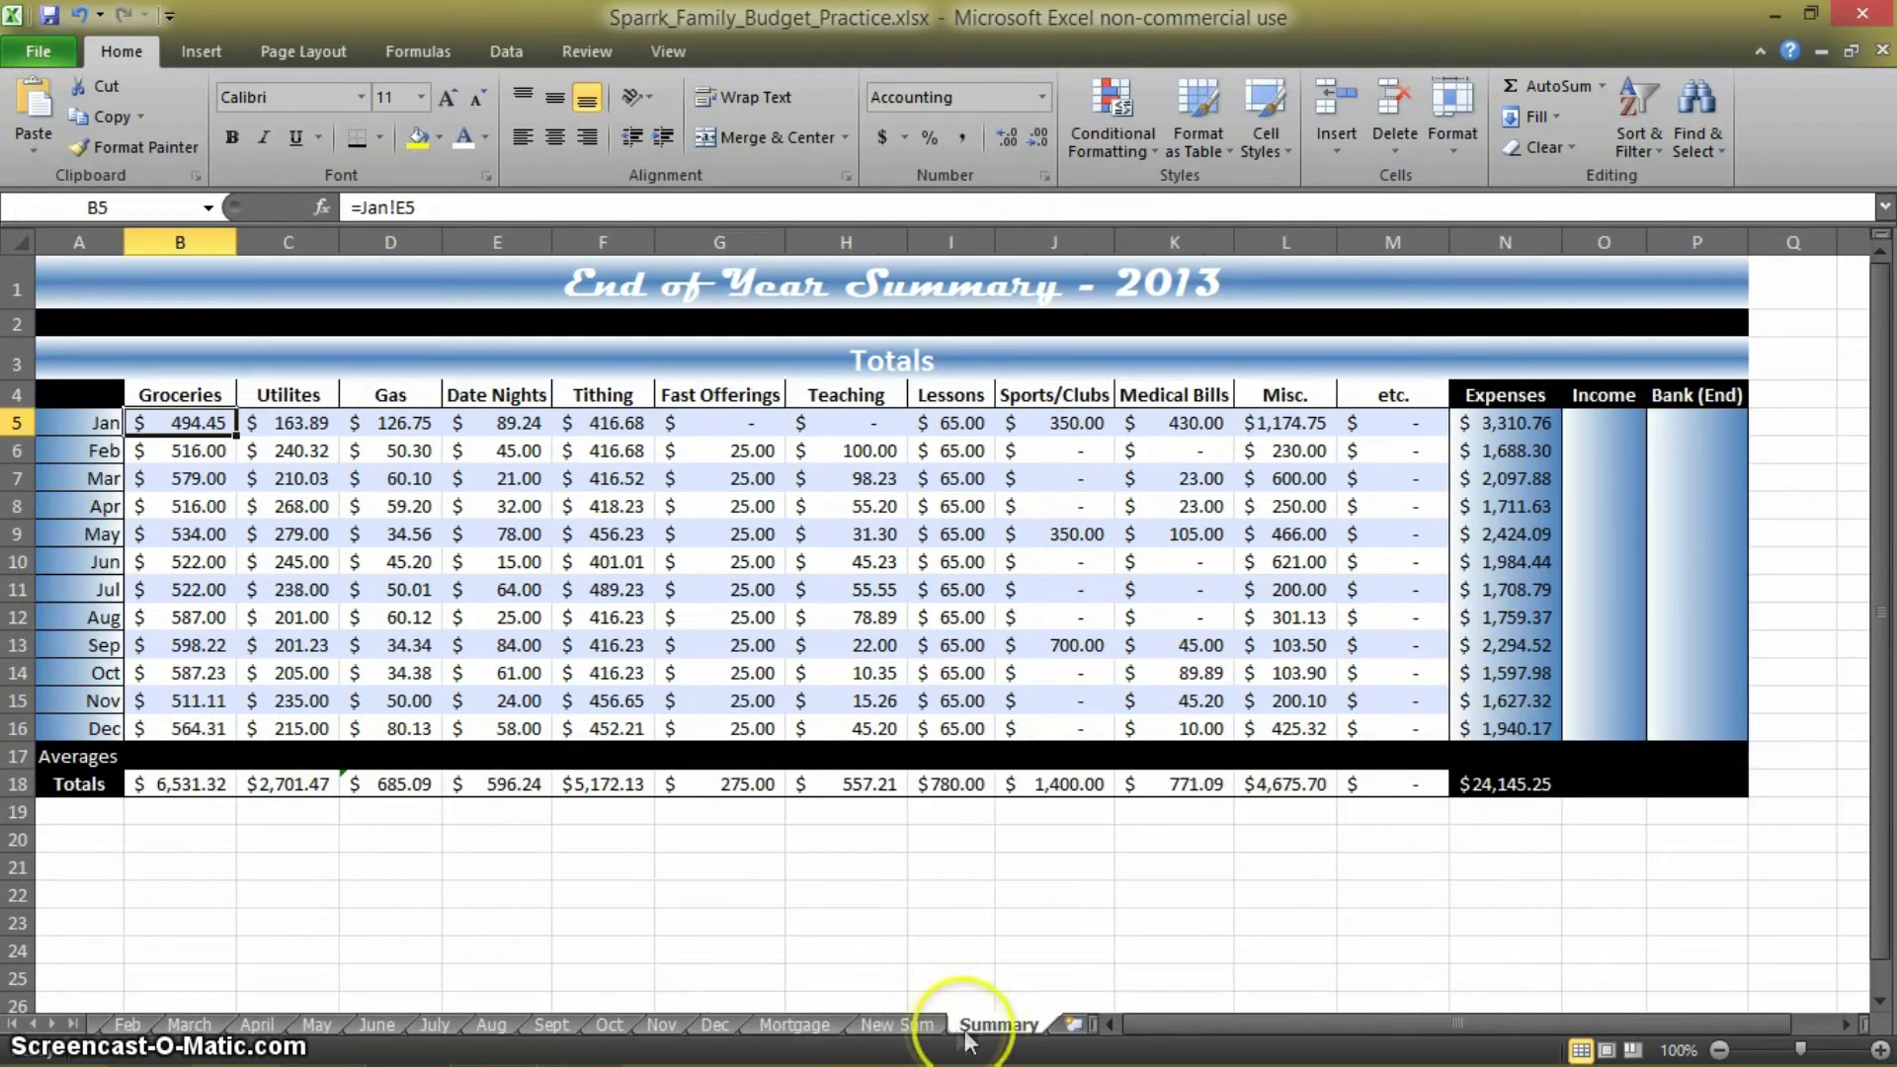
{"action": "left_click", "coordinate": [897, 1024]}
{"action": "left_click", "coordinate": [994, 1025]}
{"action": "left_click", "coordinate": [180, 756]}
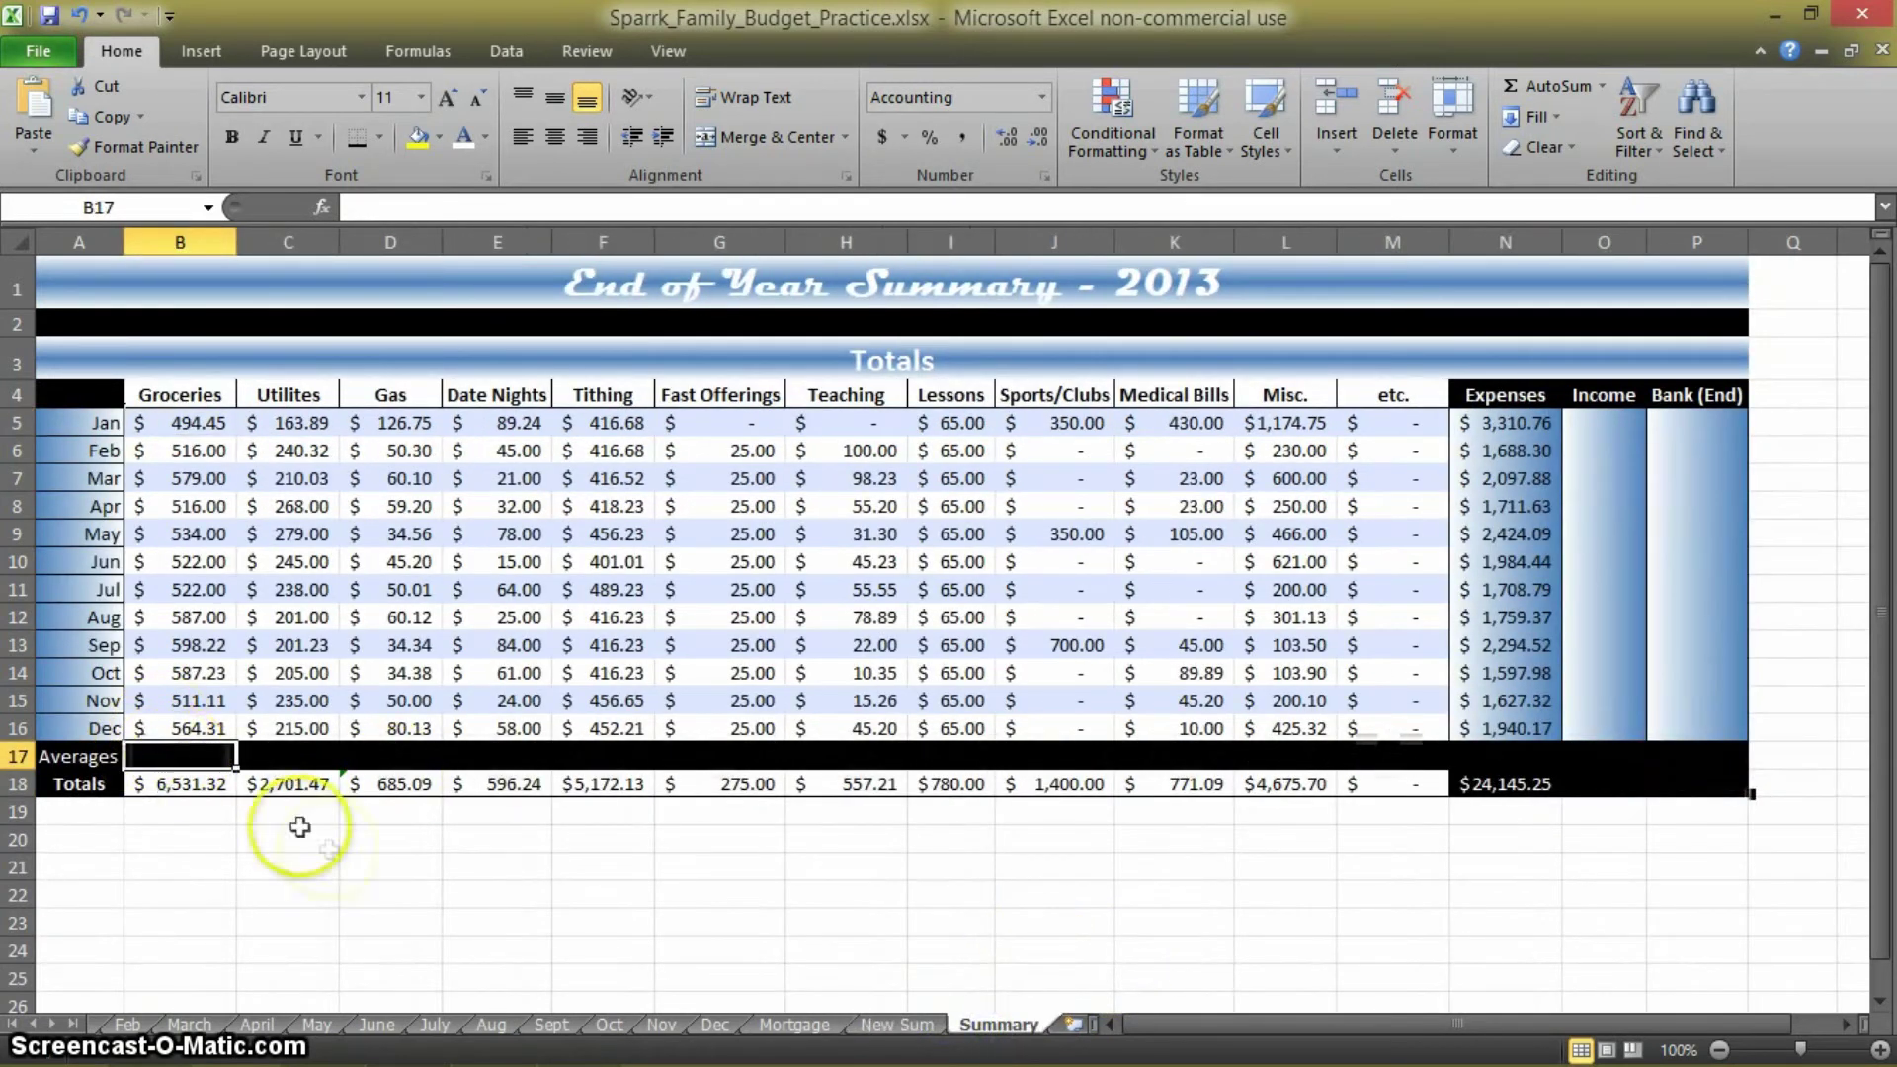
{"action": "left_click", "coordinate": [897, 1025]}
{"action": "left_click", "coordinate": [175, 751]}
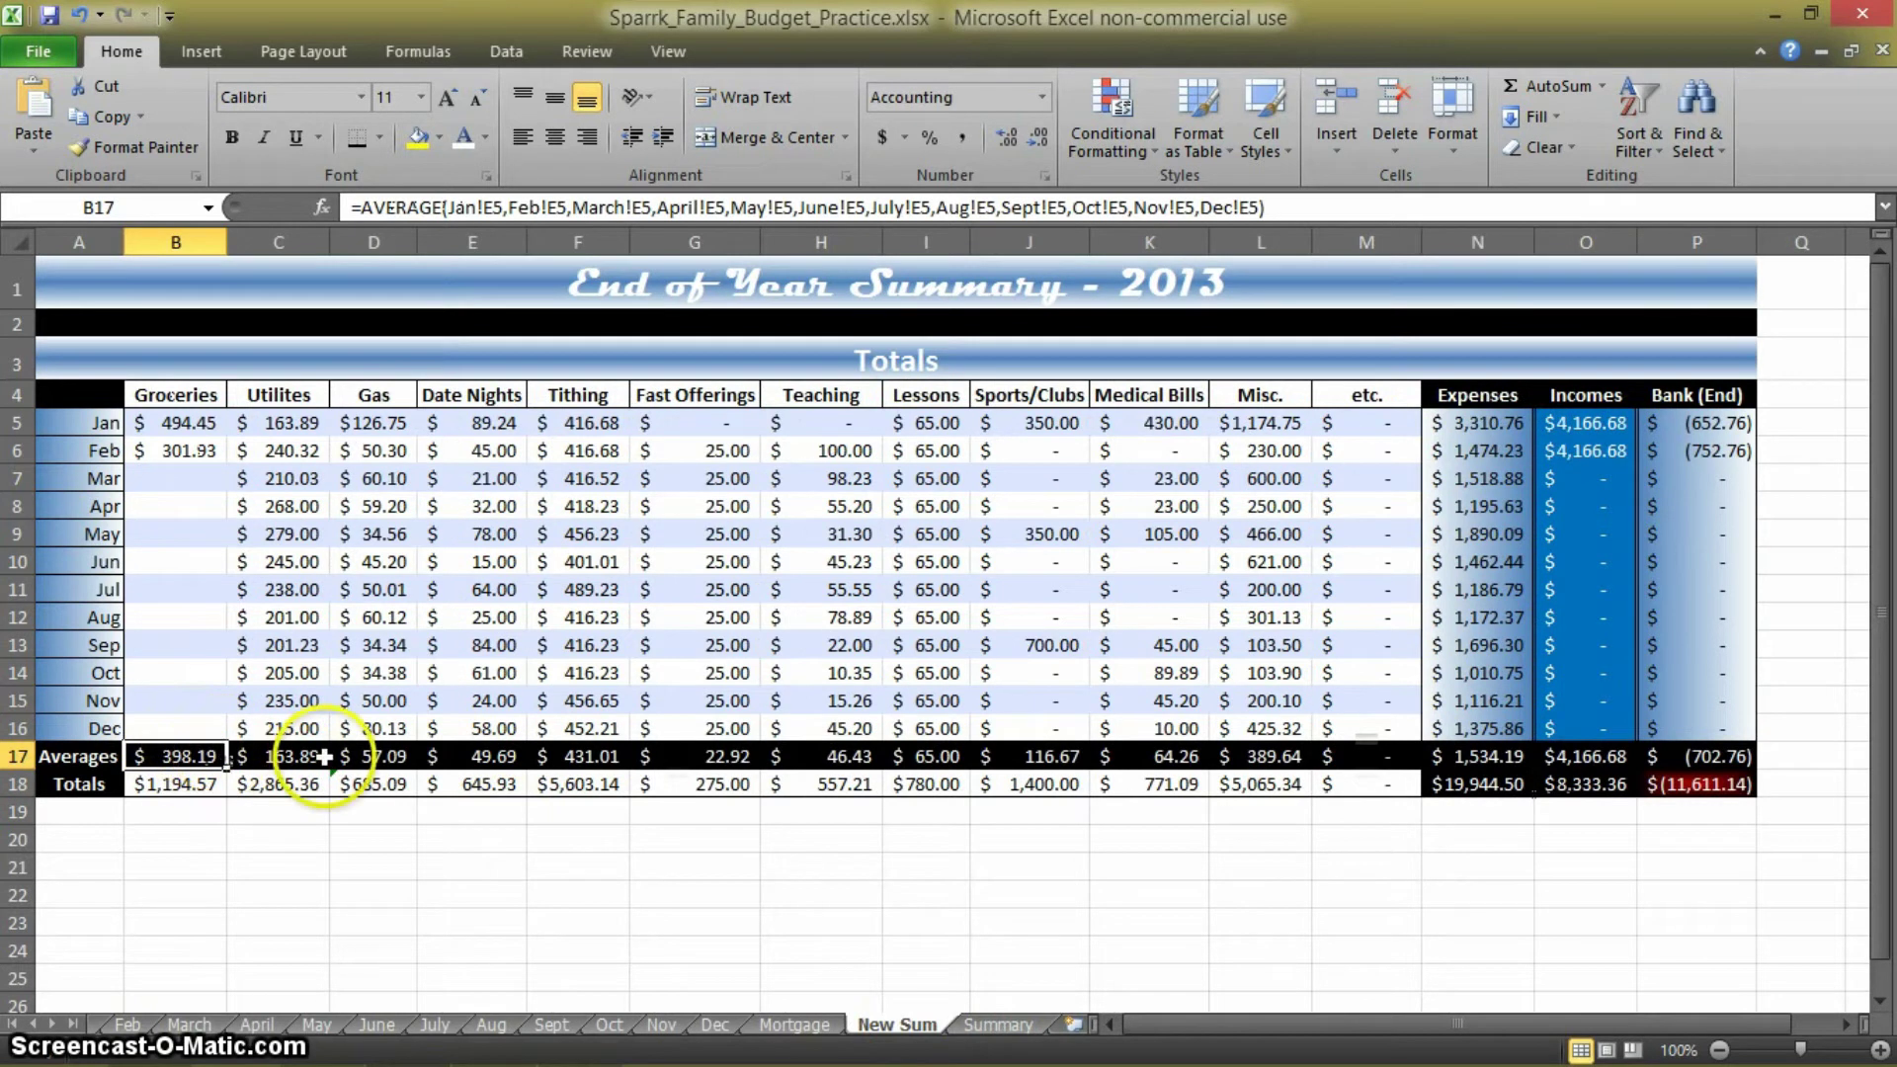
{"action": "left_click", "coordinate": [231, 758]}
{"action": "left_click", "coordinate": [1000, 1025]}
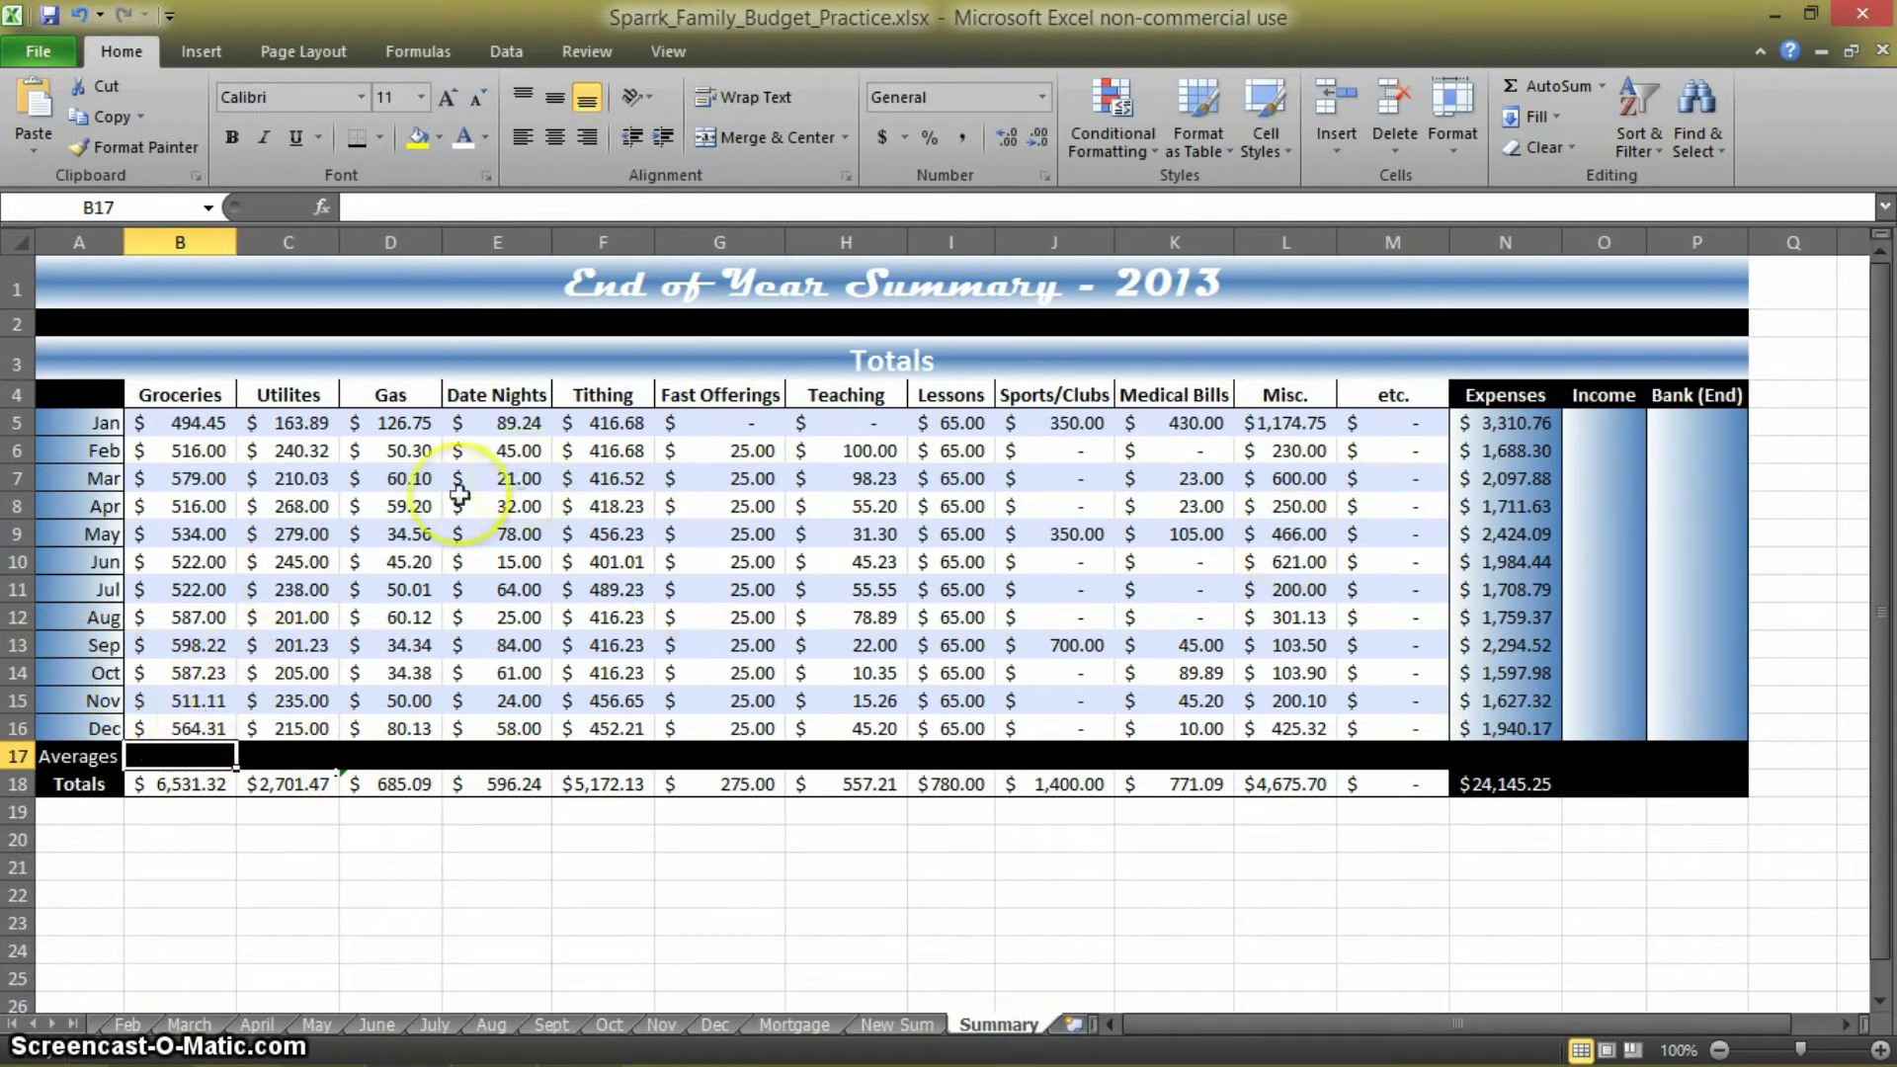
Examine the Averages row cells B17:P17 on the Summary sheet that still need formulas
{"action": "left_click_drag", "start_coordinate": [177, 758], "coordinate": [1361, 753]}
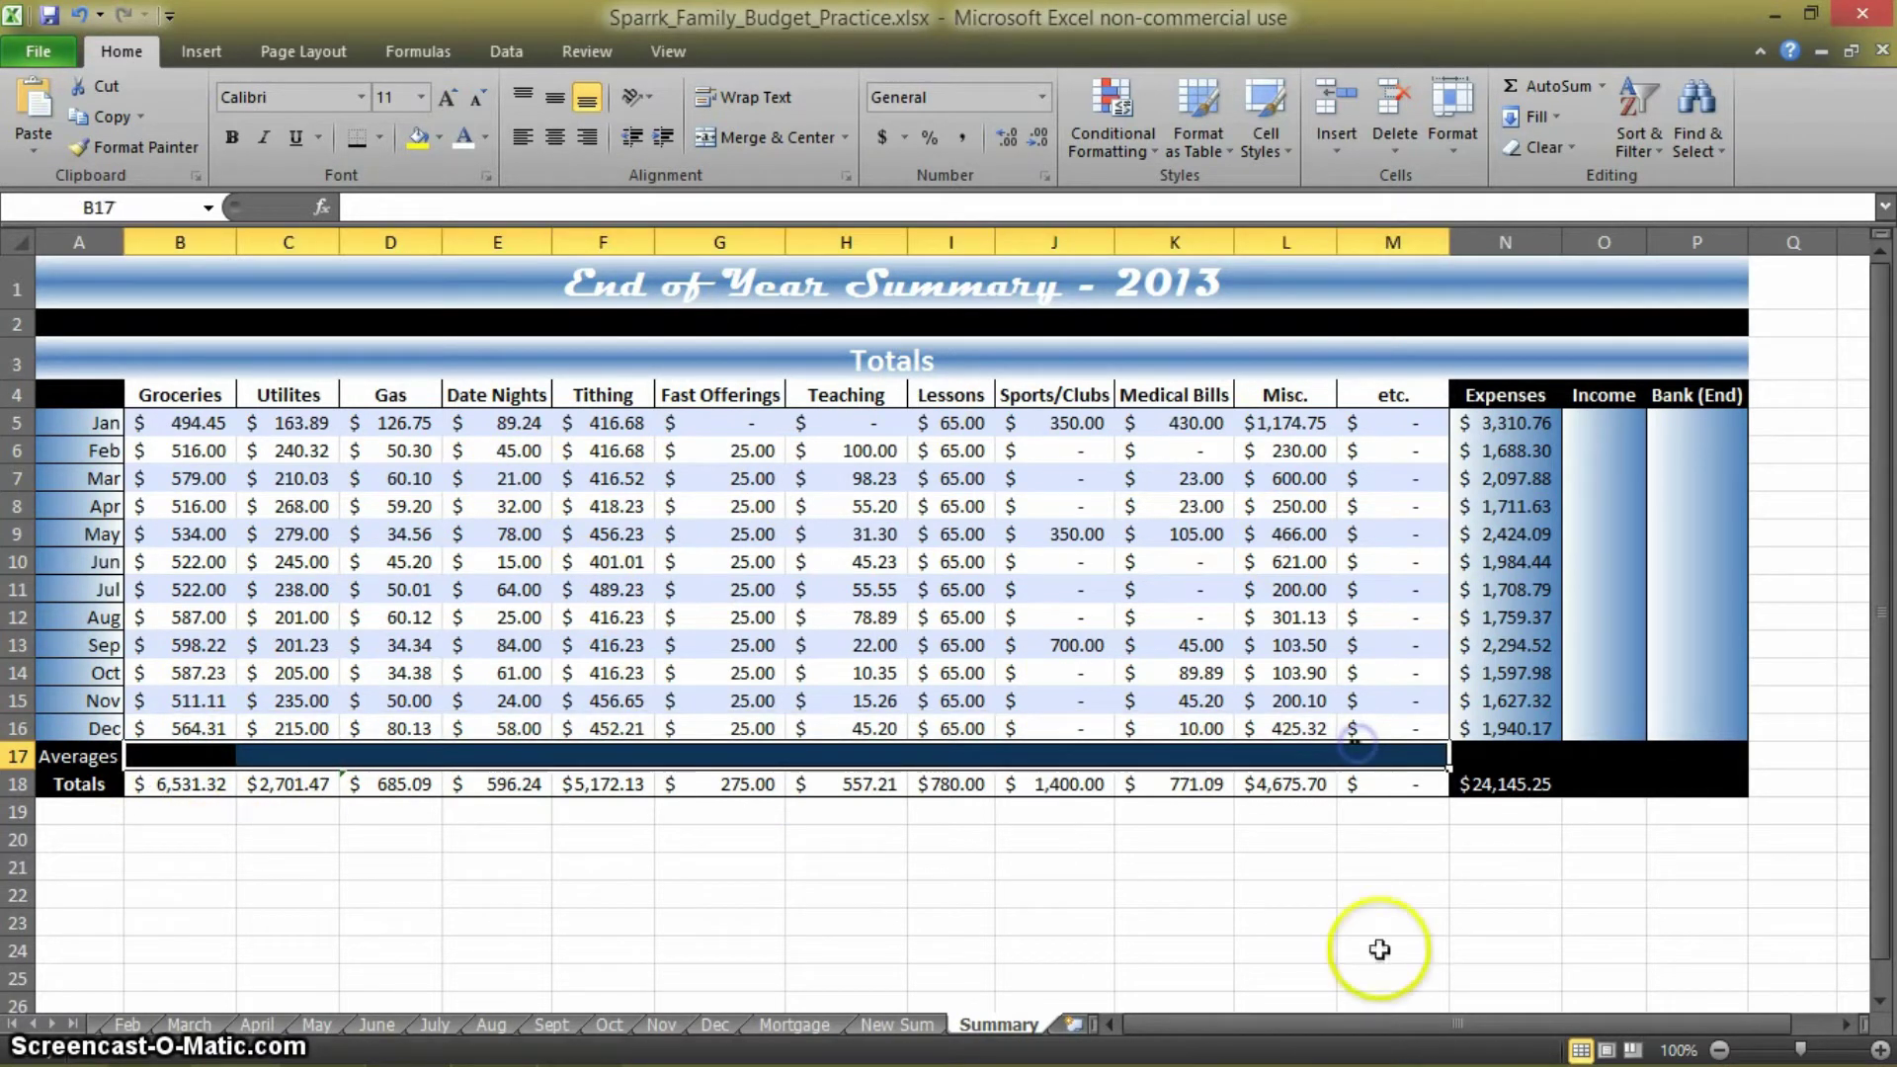
{"action": "left_click_drag", "start_coordinate": [1497, 756], "coordinate": [1695, 751]}
{"action": "left_click", "coordinate": [1721, 900]}
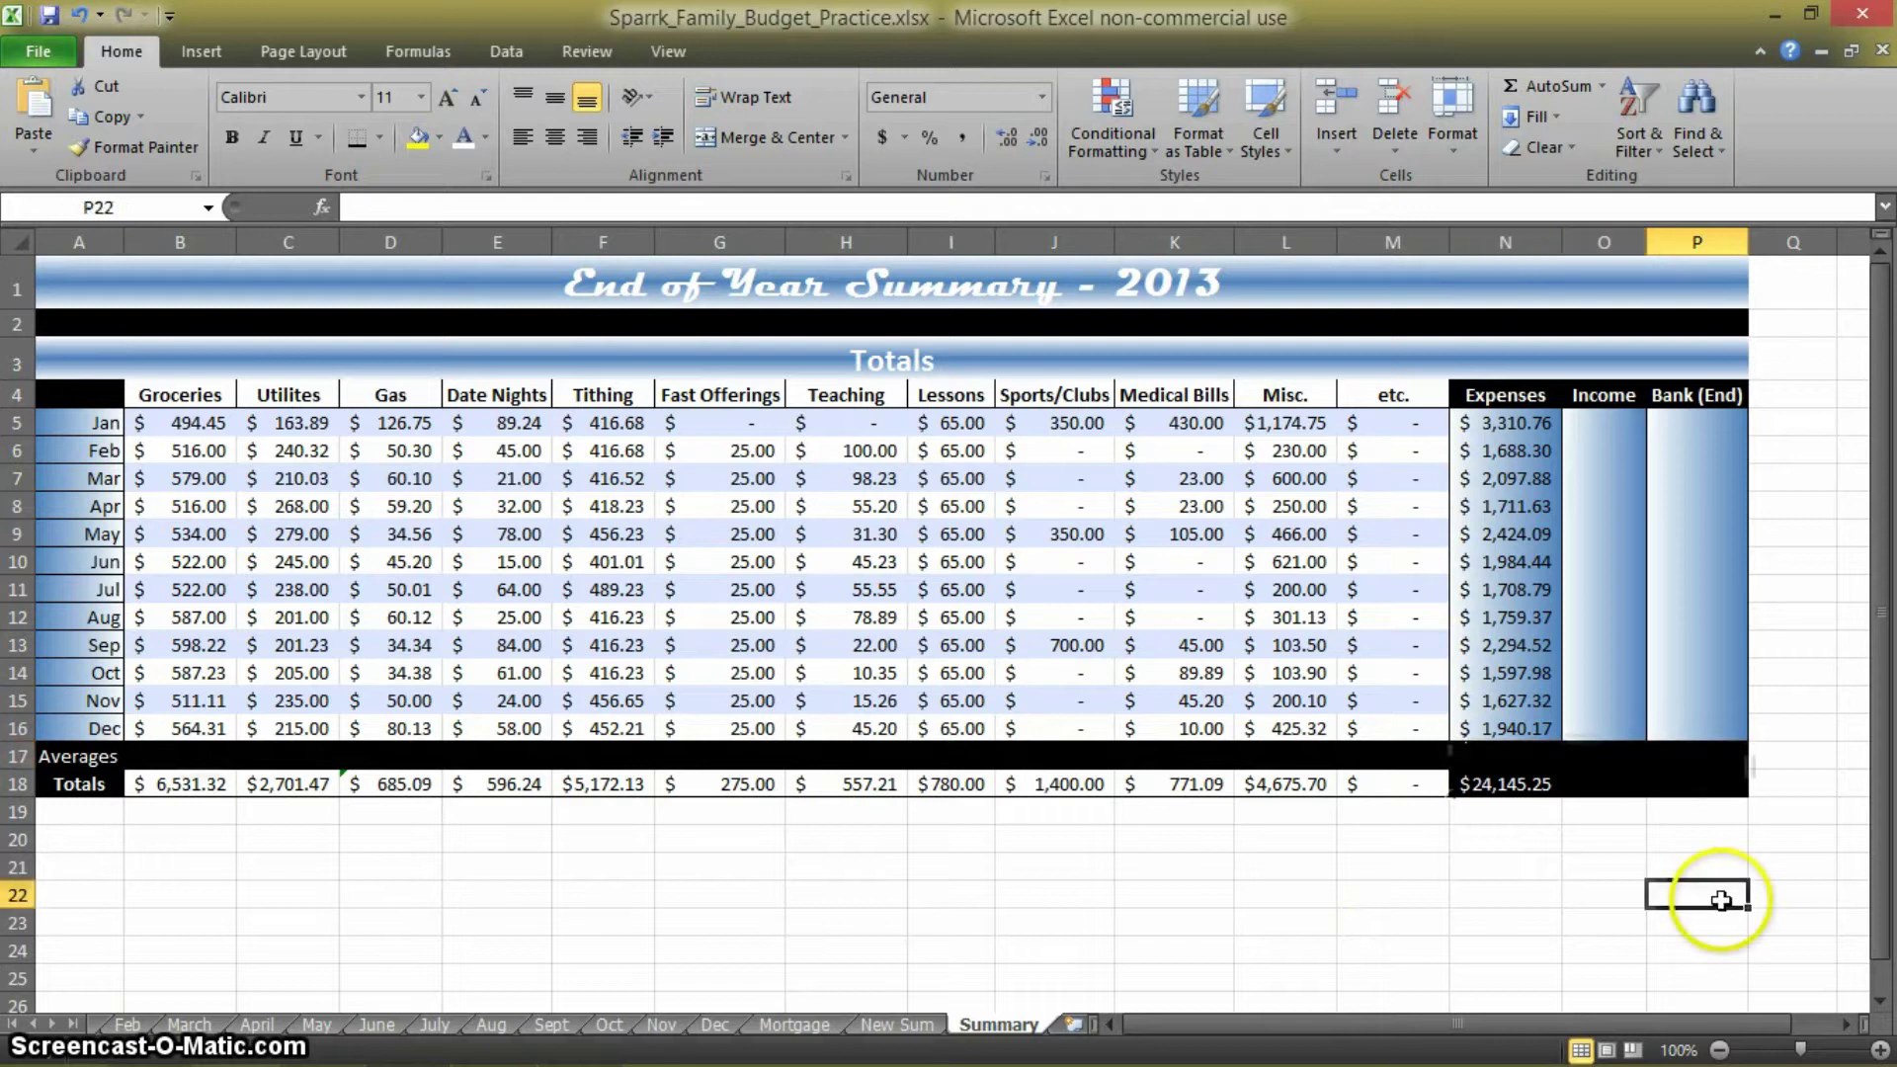
Apply white font colour to the Income and Bank (End) totals cells O18:P18 on the Summary sheet
{"action": "left_click", "coordinate": [1621, 780]}
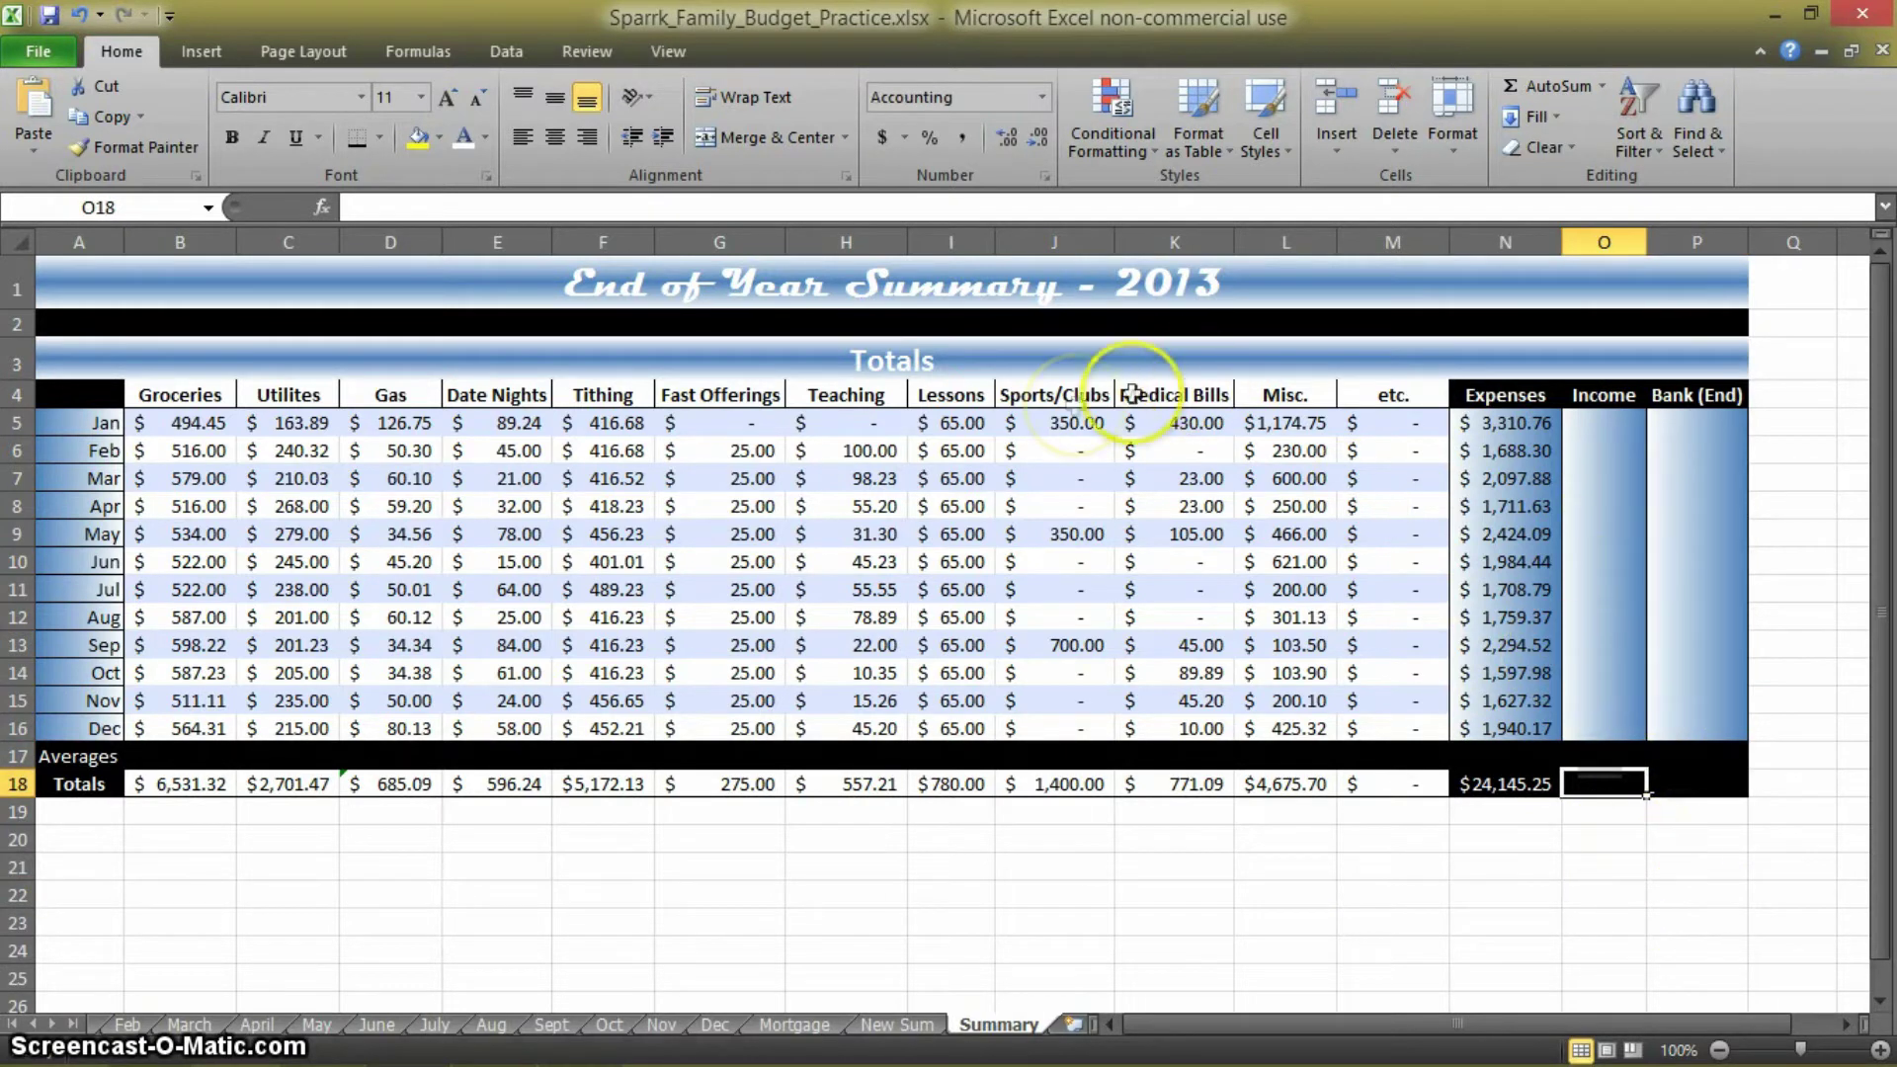
{"action": "left_click_drag", "start_coordinate": [1695, 784], "coordinate": [1611, 780]}
{"action": "left_click", "coordinate": [472, 146]}
{"action": "left_click", "coordinate": [1530, 876]}
Total the Income column in O18 with a SUM of O5:O16
{"action": "left_click", "coordinate": [1591, 787]}
{"action": "type", "text": "="}
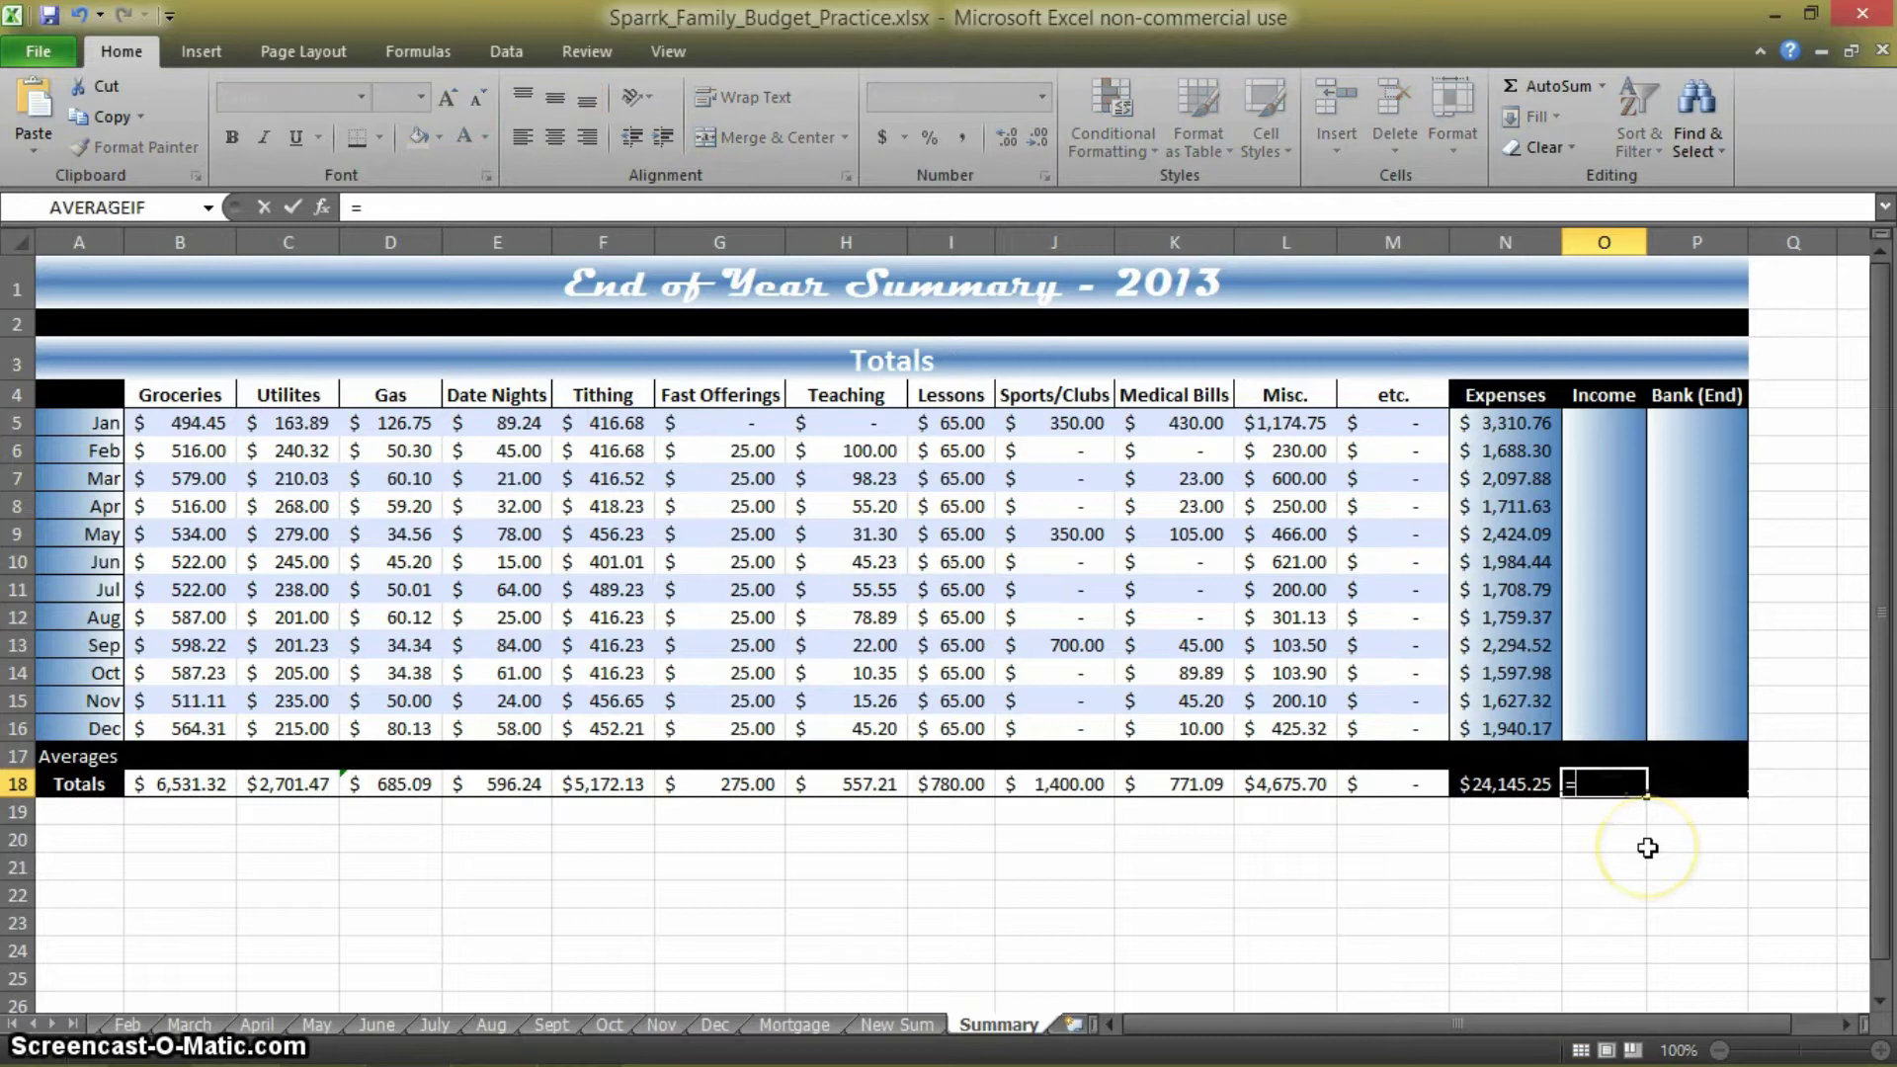
{"action": "type", "text": "sum"}
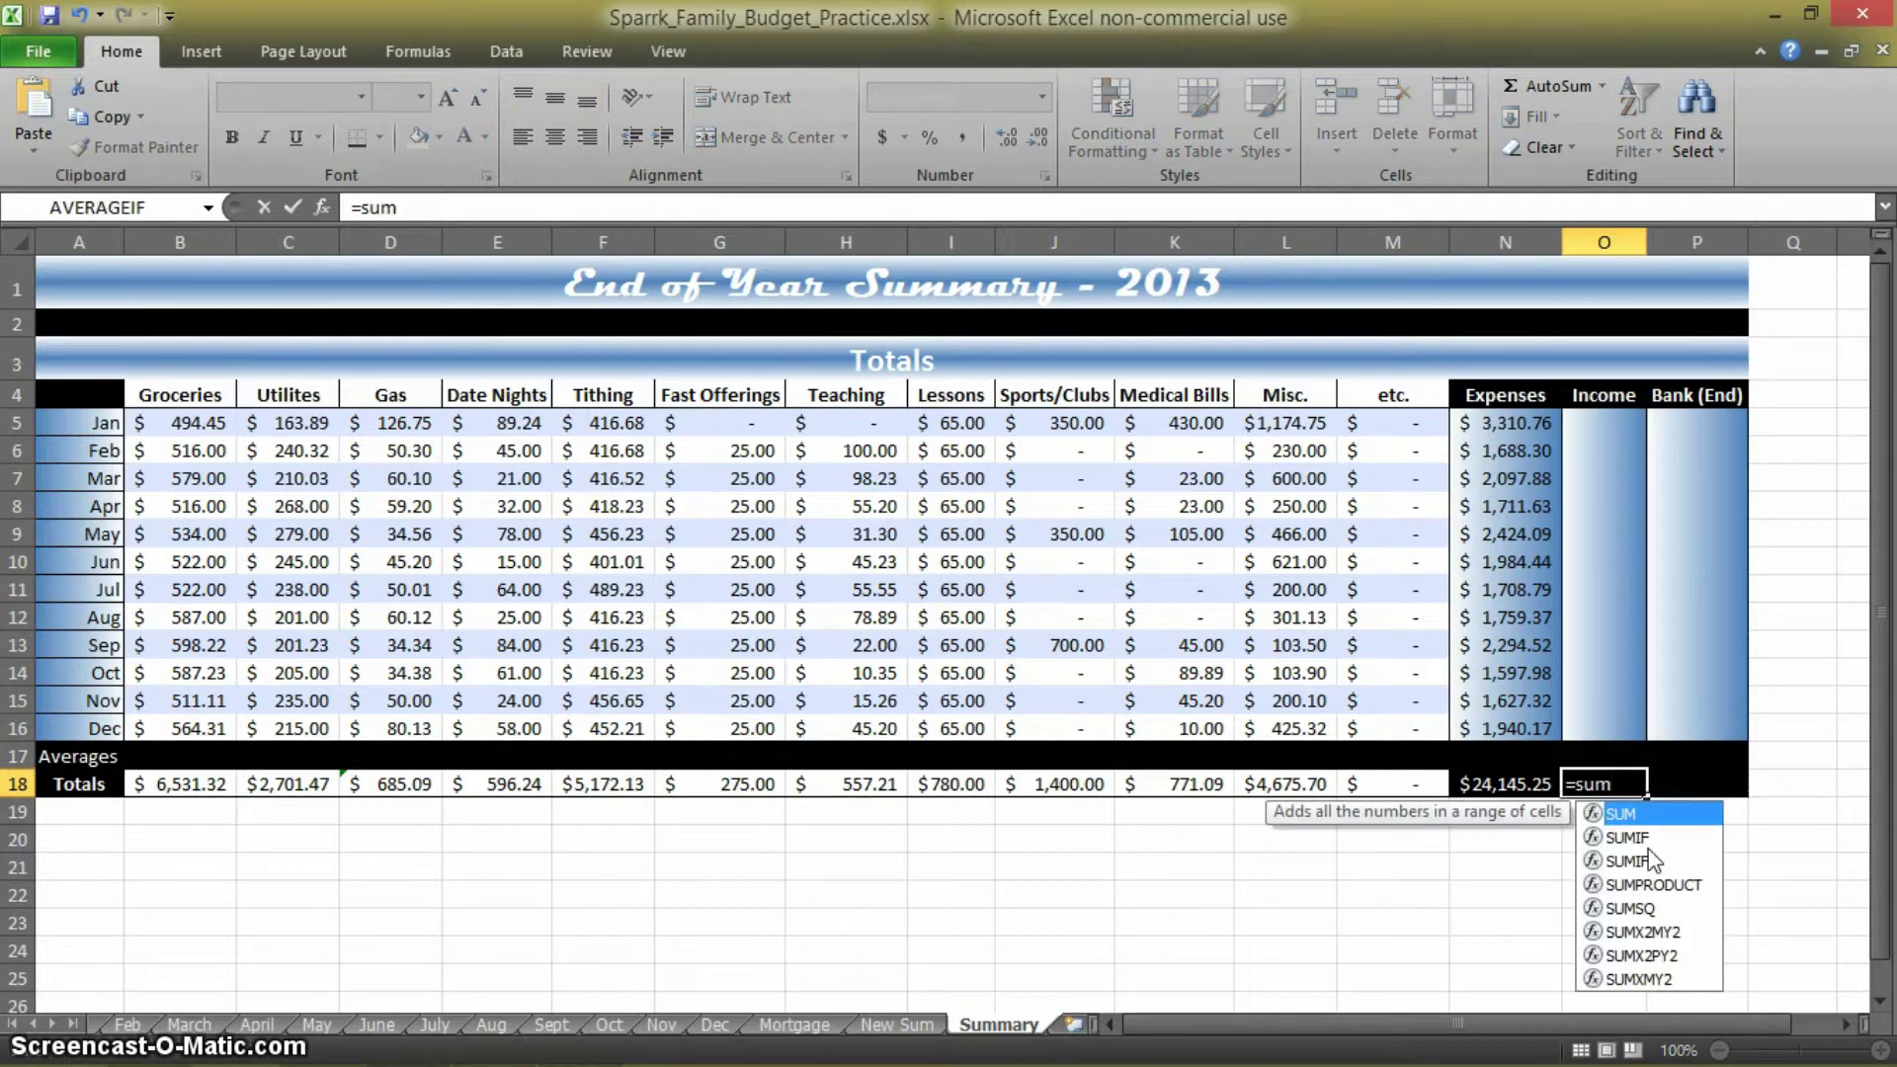
{"action": "type", "text": "("}
{"action": "left_click_drag", "start_coordinate": [1602, 423], "coordinate": [1605, 729]}
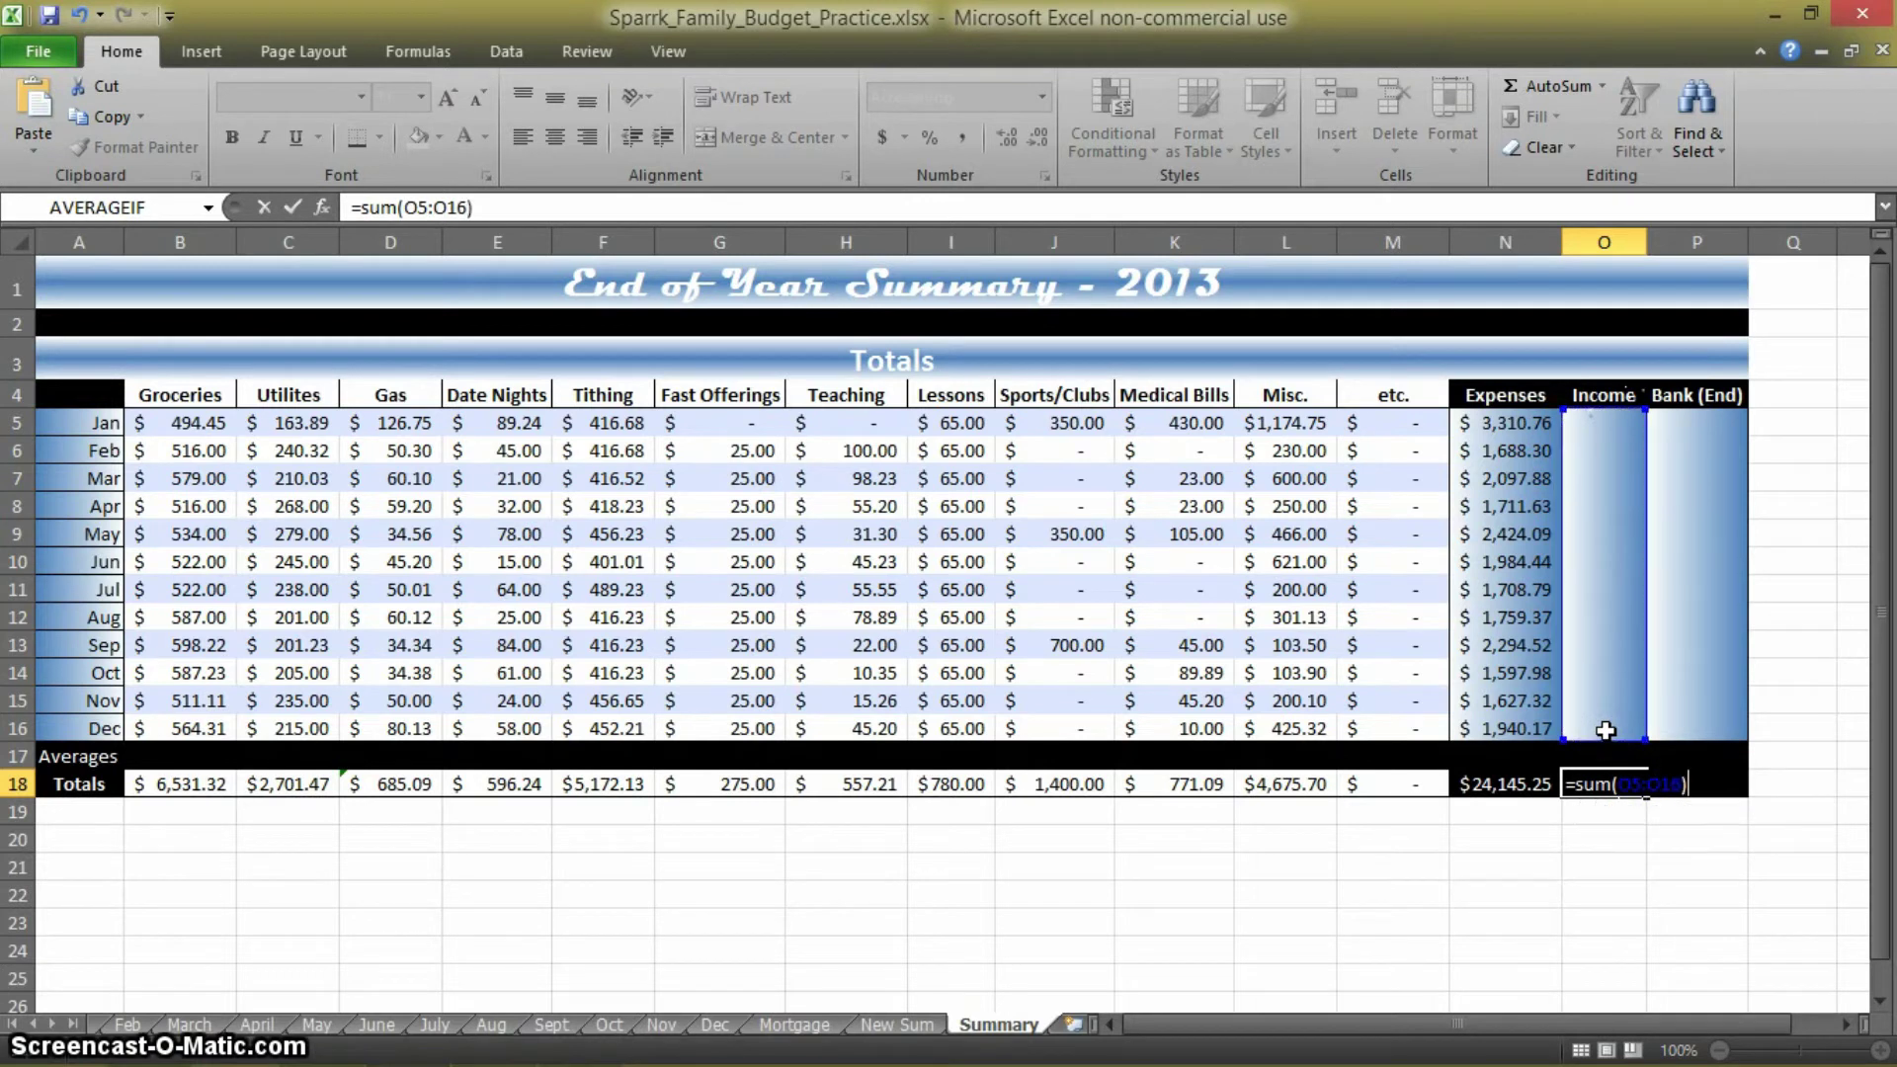
{"action": "key", "text": "Return"}
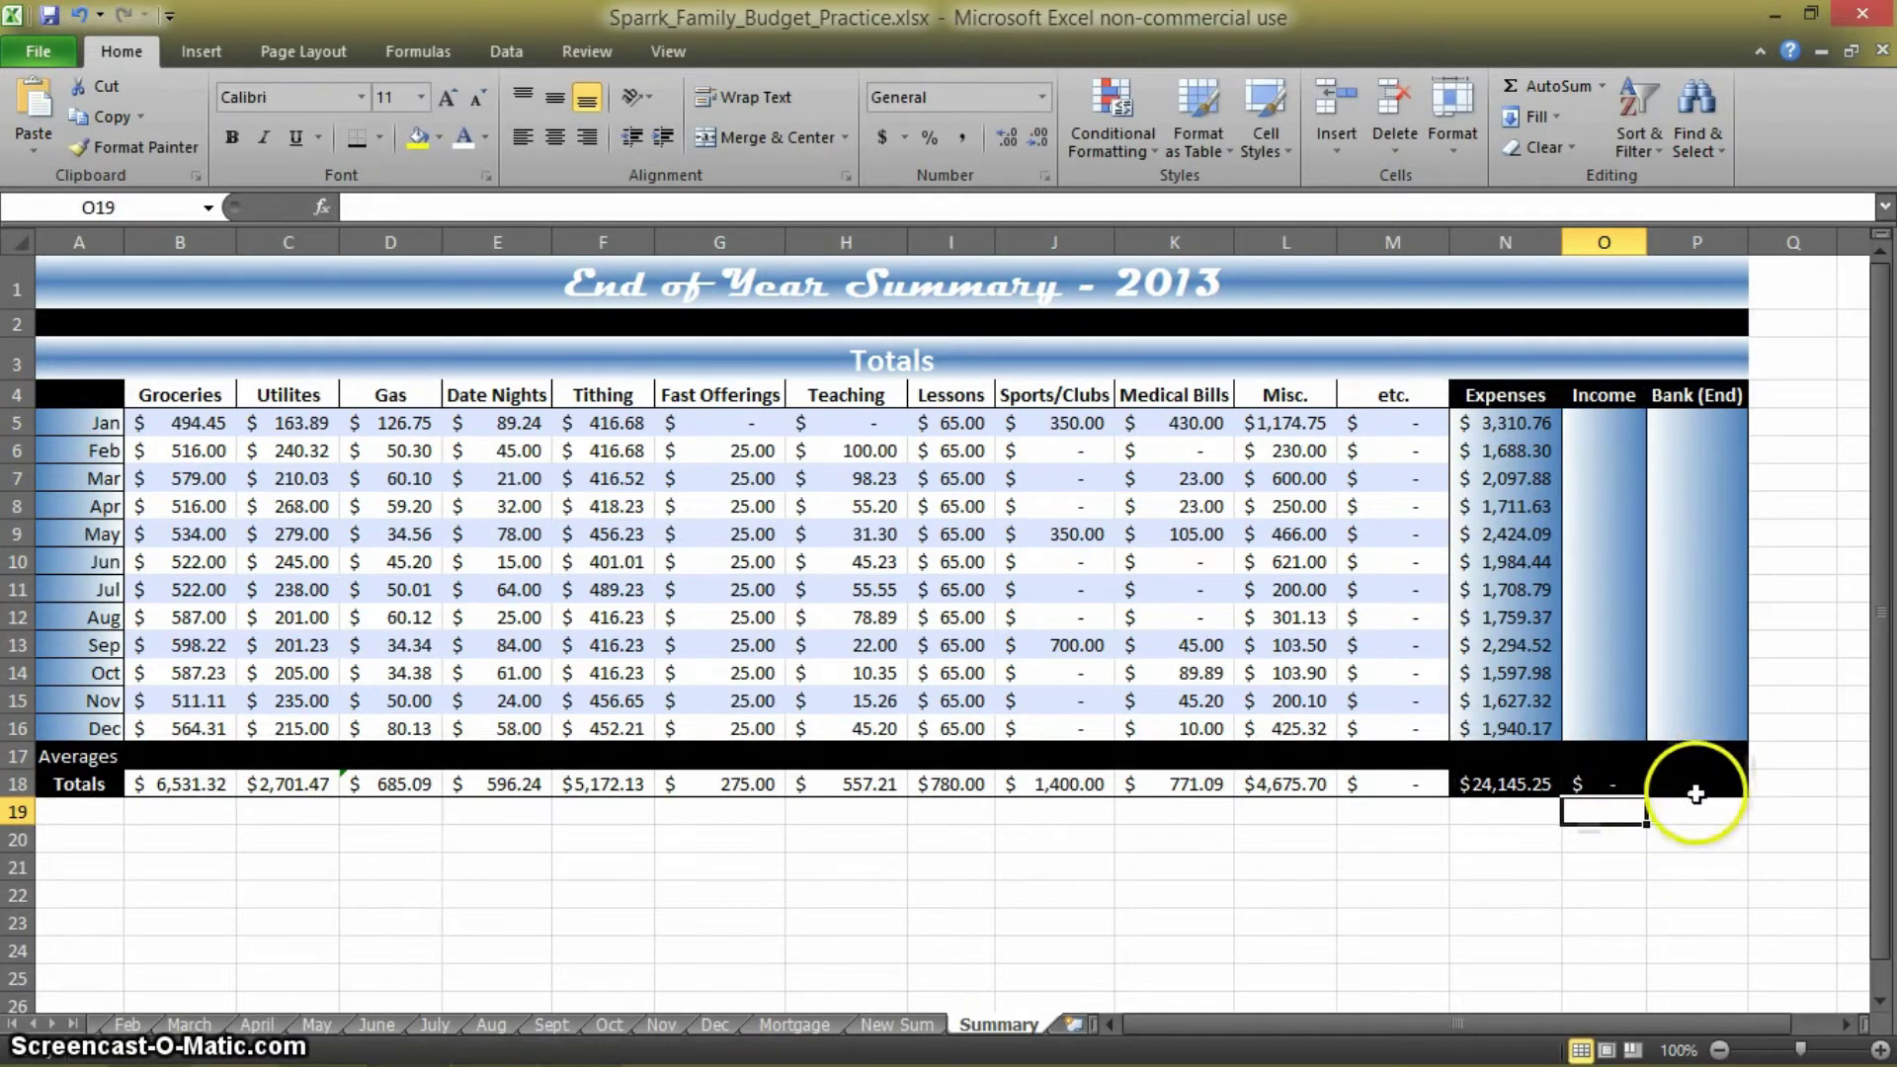
Total the Bank (End) column in P18 with a SUM of P5:P16
{"action": "left_click", "coordinate": [1700, 787]}
{"action": "type", "text": "="}
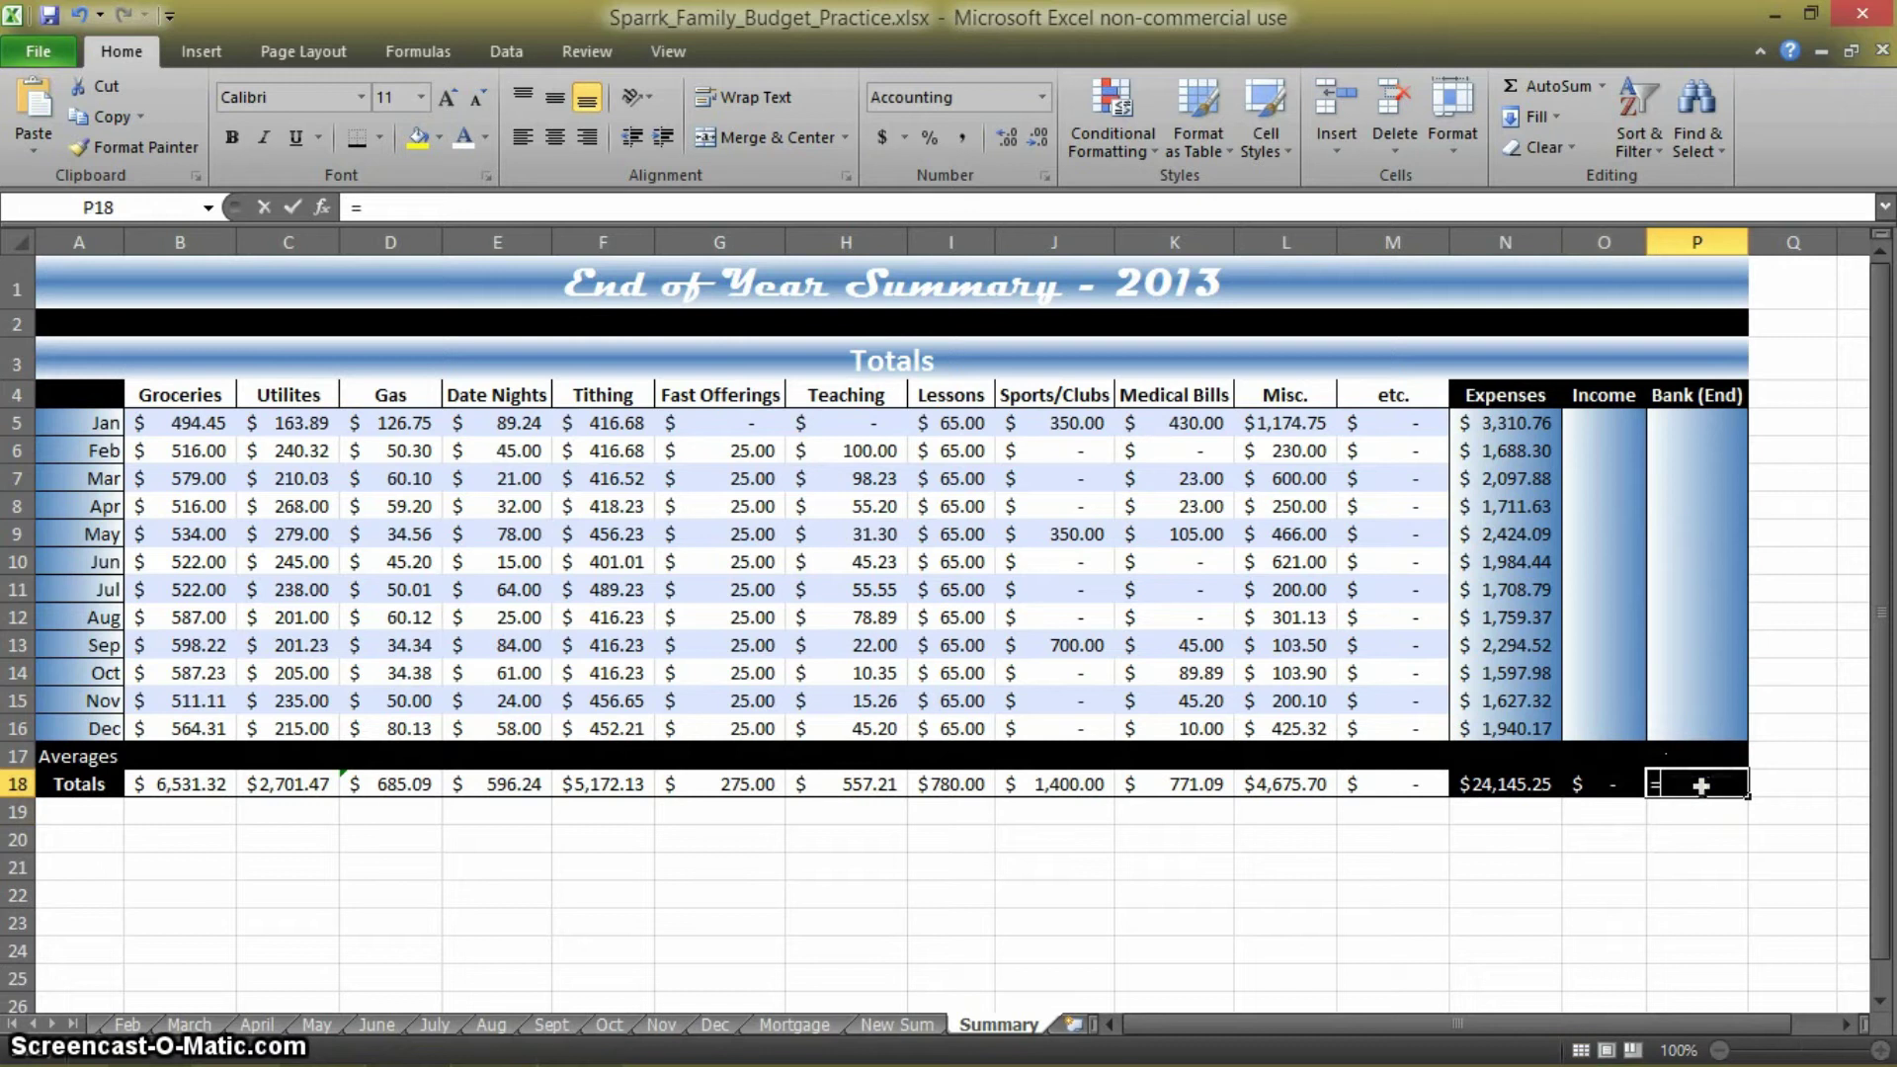
{"action": "type", "text": "(um("}
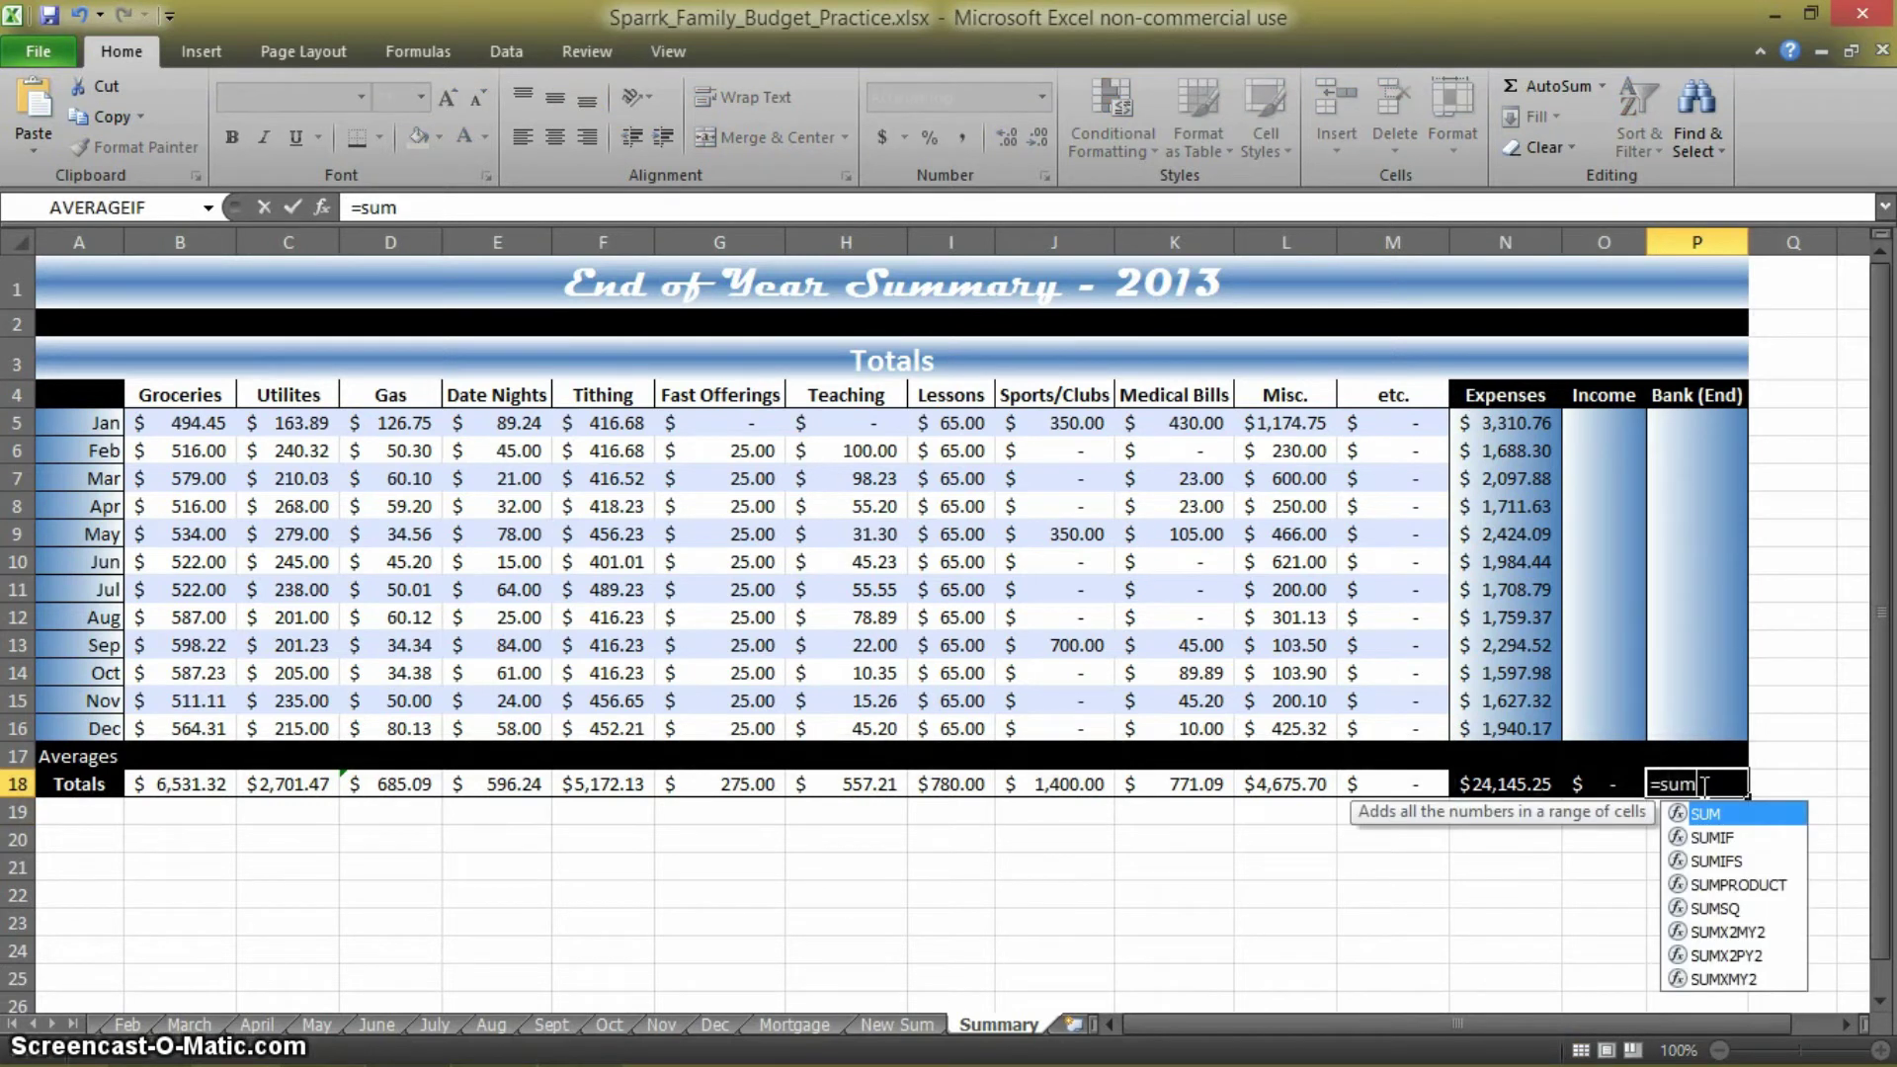
{"action": "left_click_drag", "start_coordinate": [1700, 423], "coordinate": [1708, 724]}
{"action": "key", "text": "Return"}
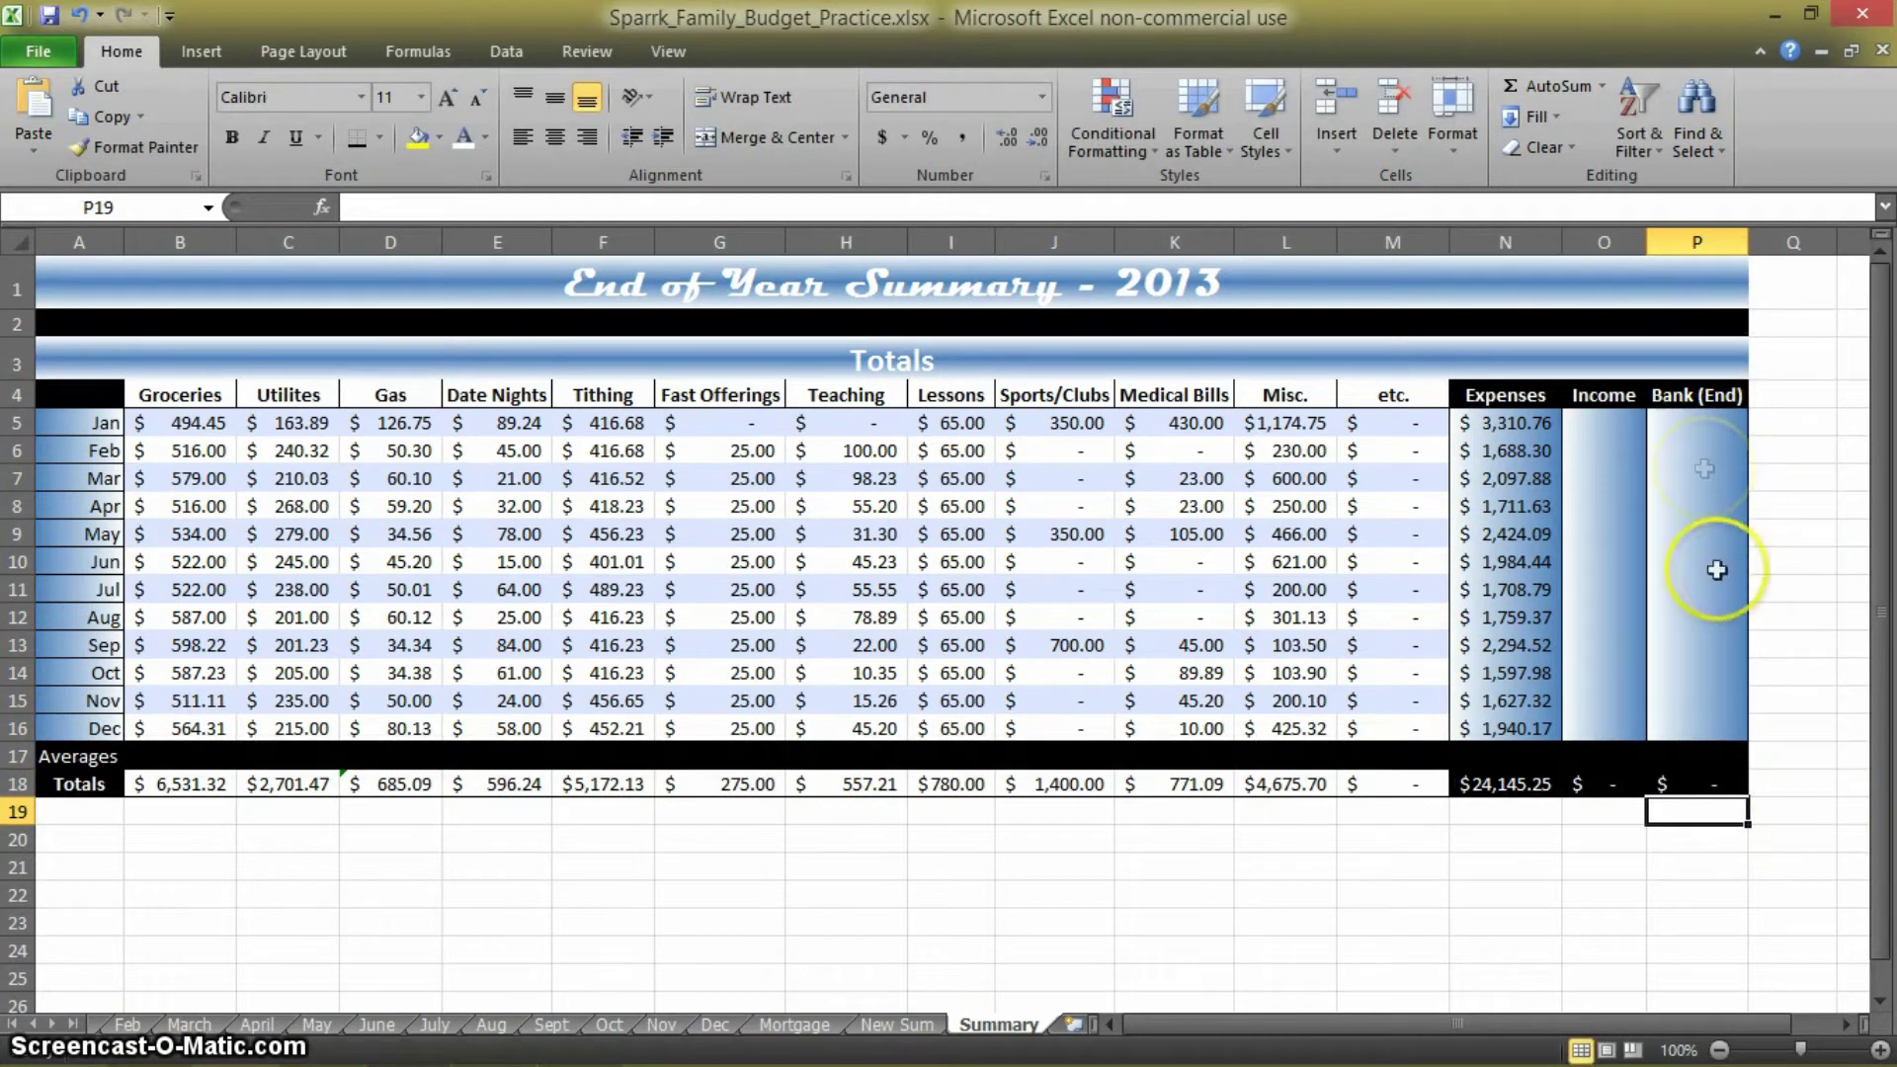
Compare the Income and Bank (End) columns on the New Sum sheet with those on the Summary sheet
{"action": "left_click", "coordinate": [924, 1024]}
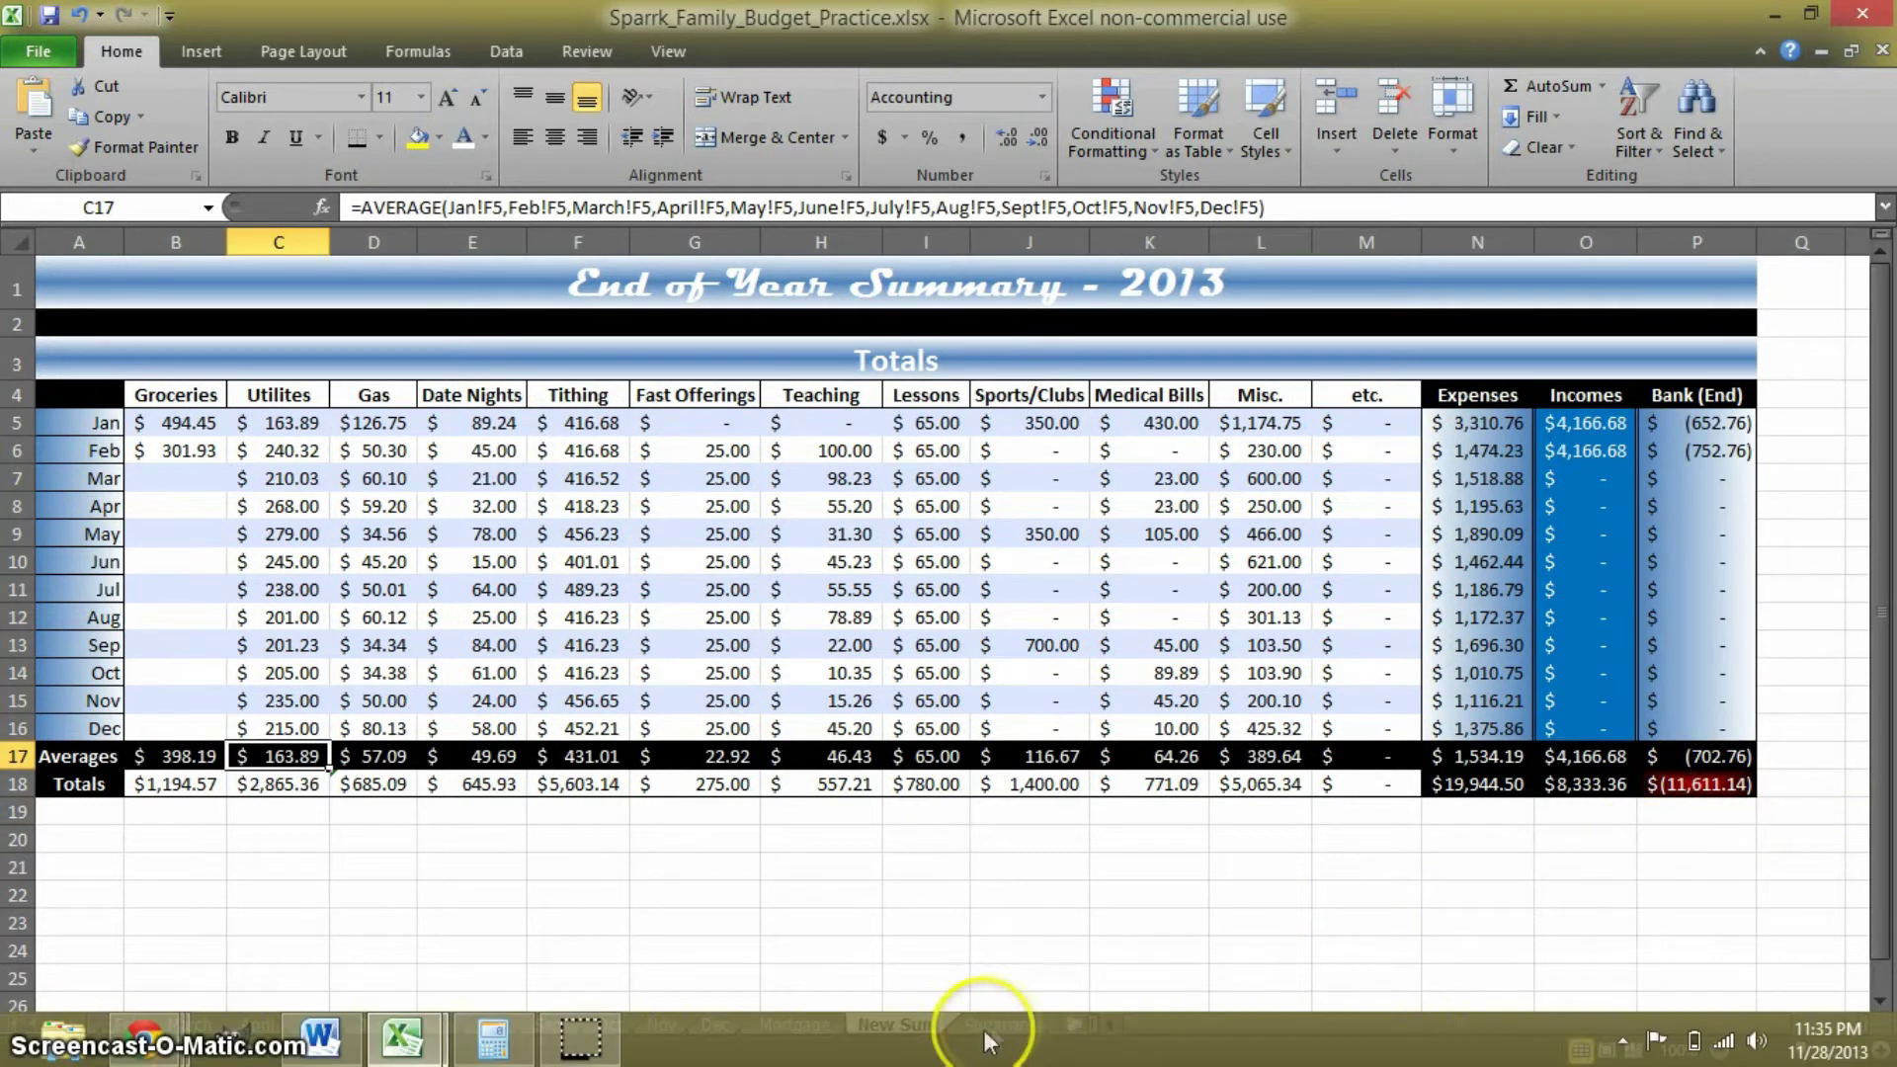
{"action": "left_click", "coordinate": [1013, 1026]}
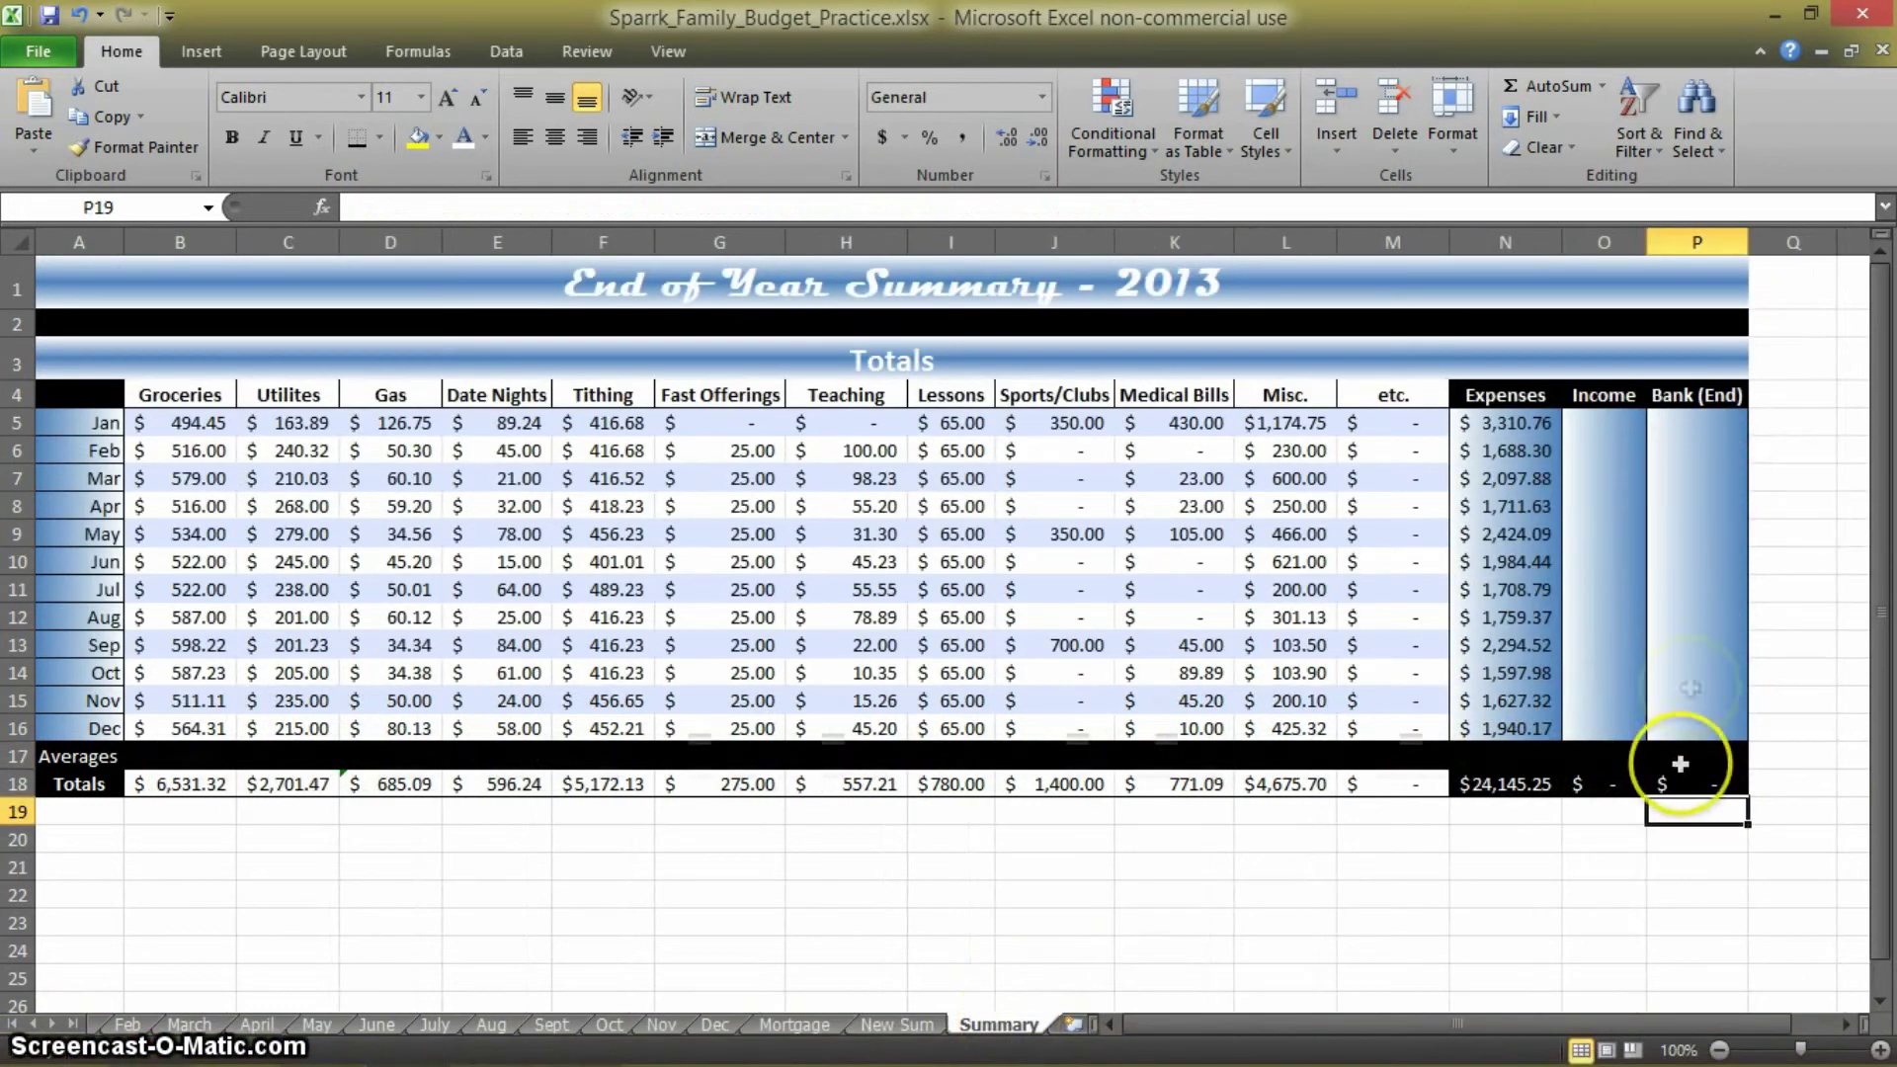
{"action": "left_click", "coordinate": [934, 1028]}
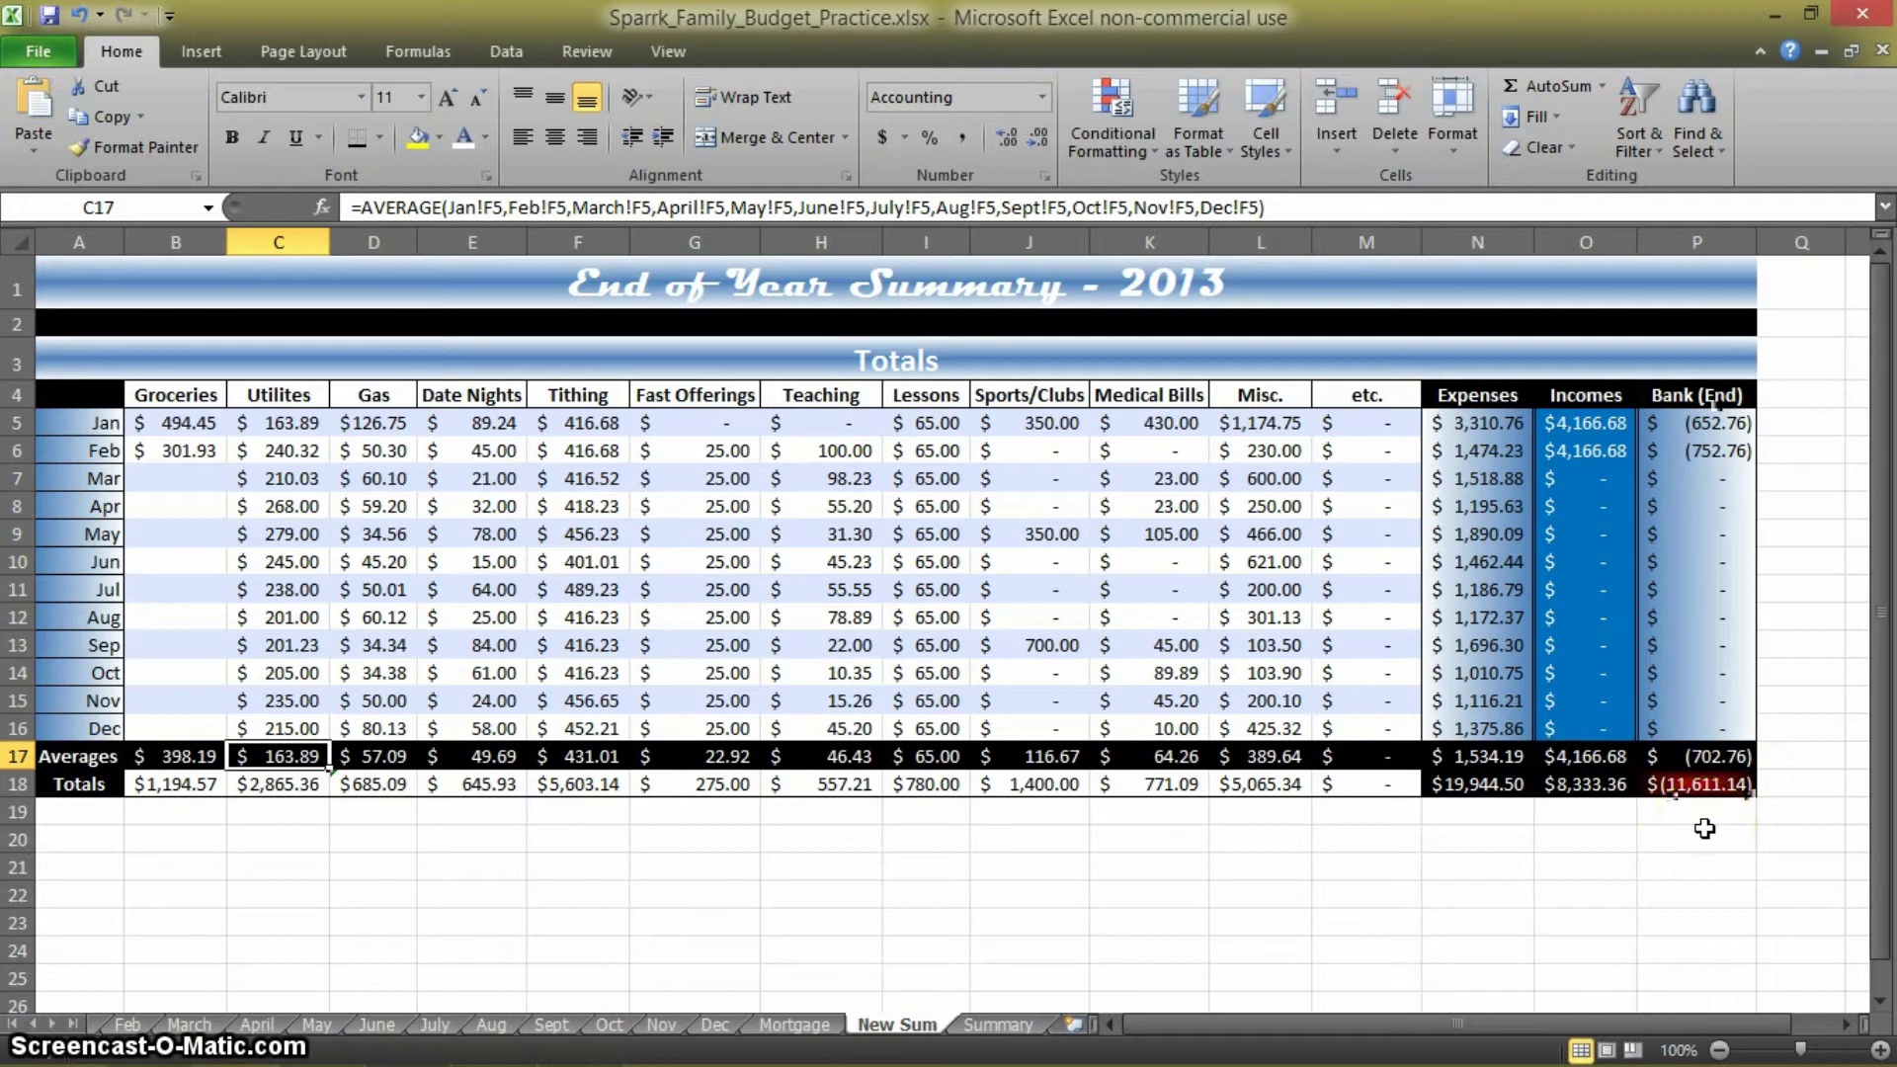
{"action": "left_click", "coordinate": [997, 1025]}
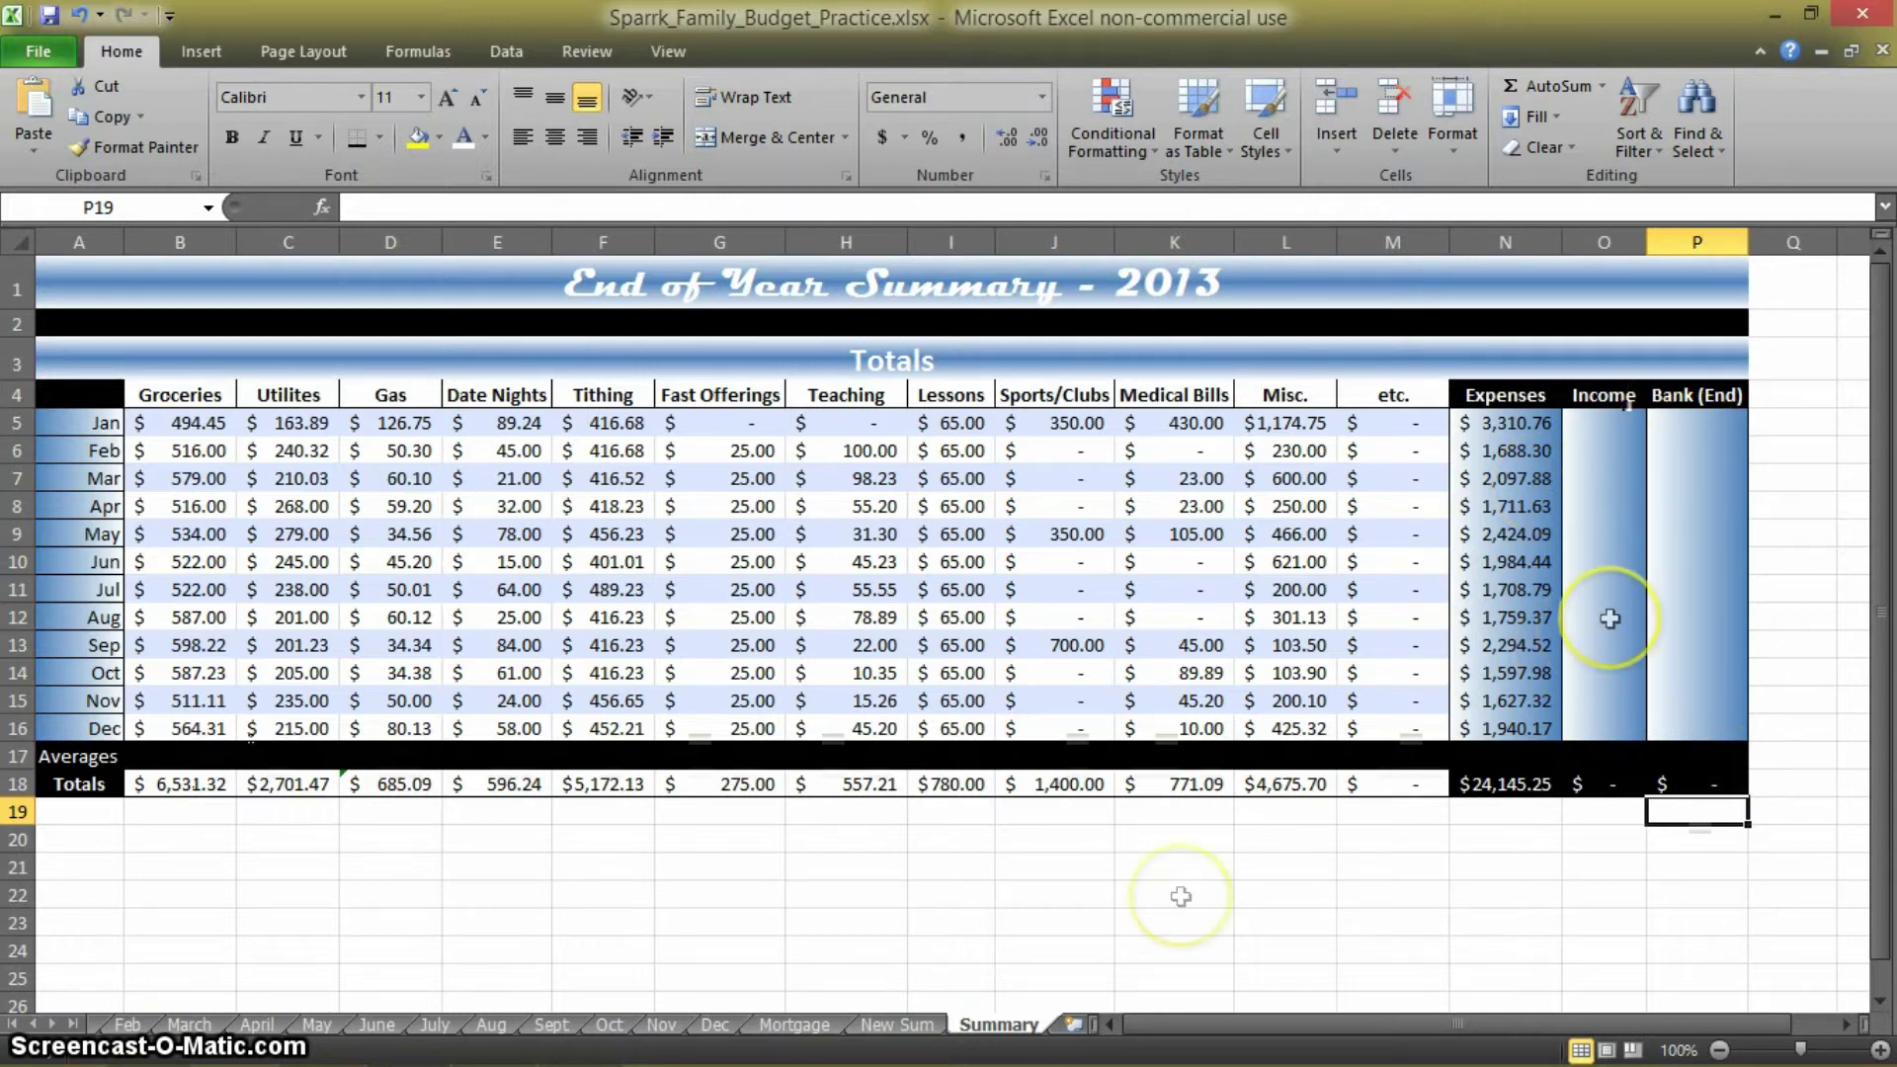
{"action": "left_click", "coordinate": [879, 1028]}
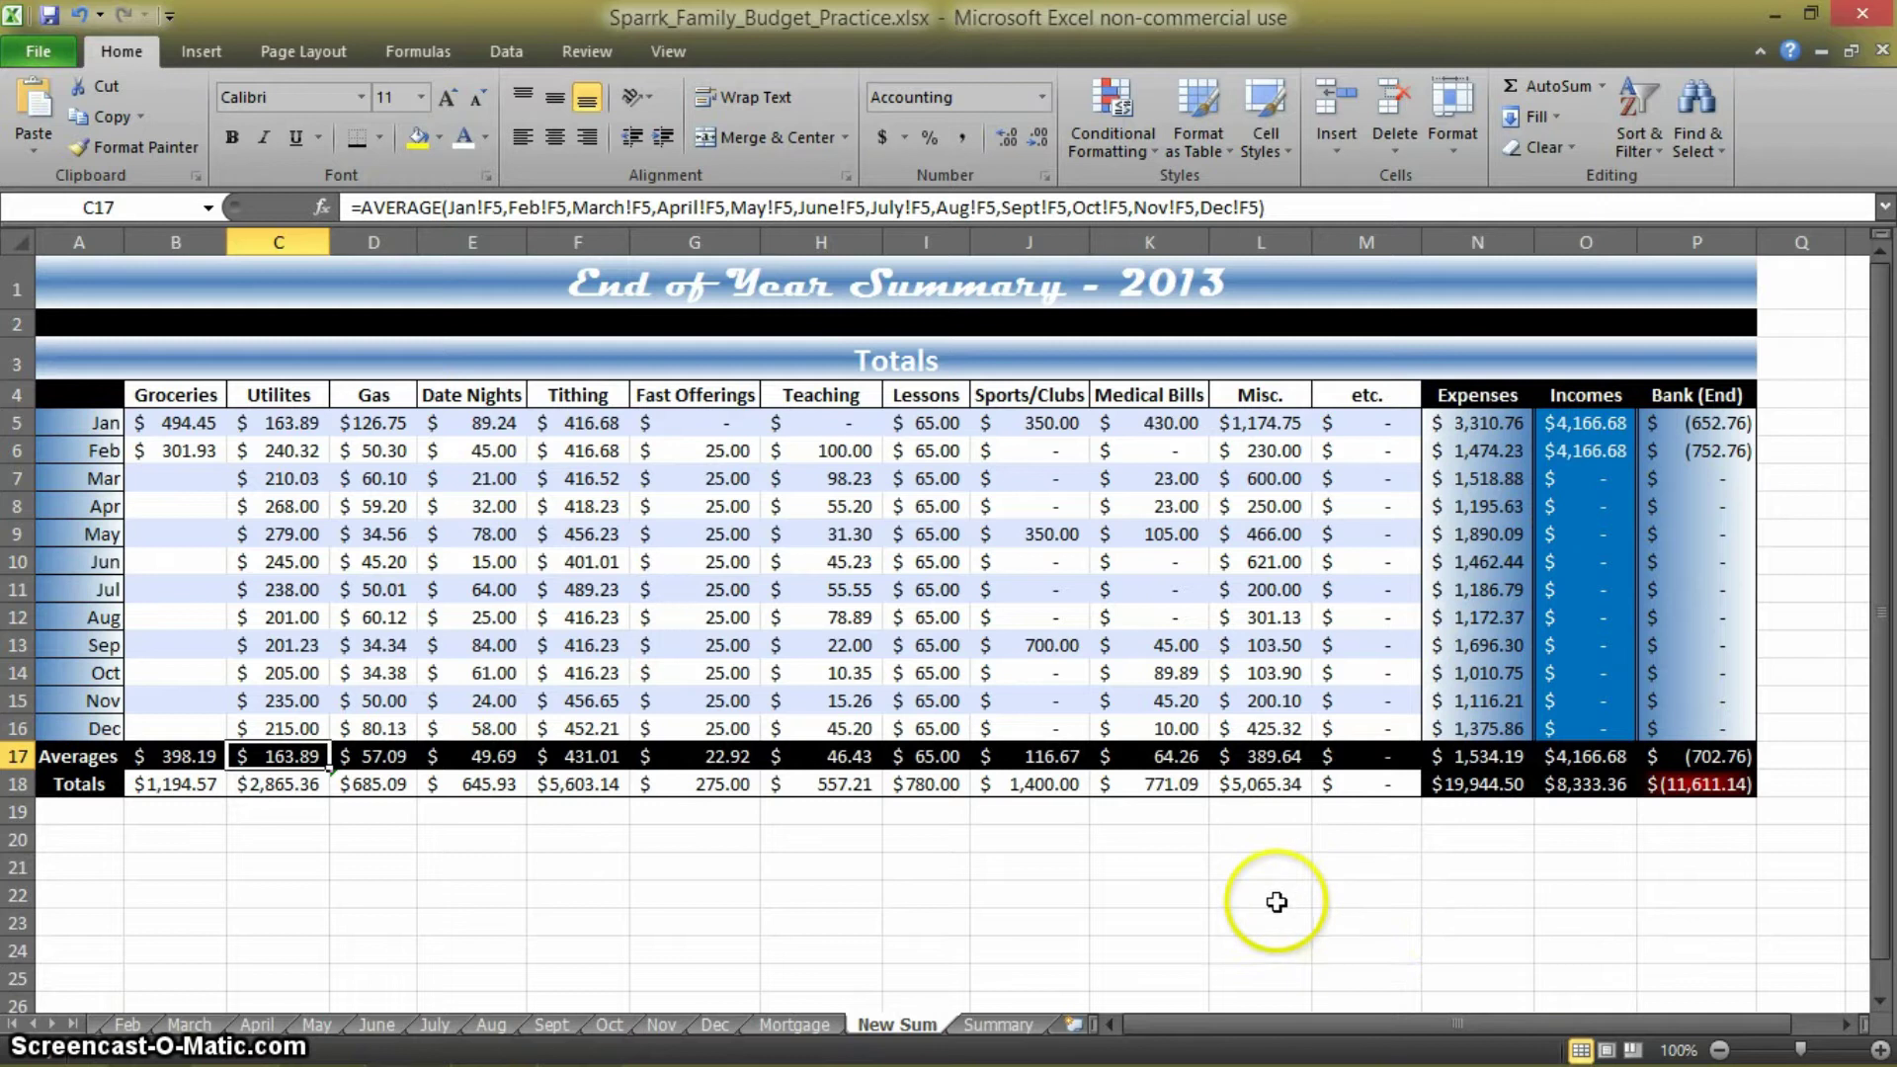
{"action": "left_click", "coordinate": [998, 1025]}
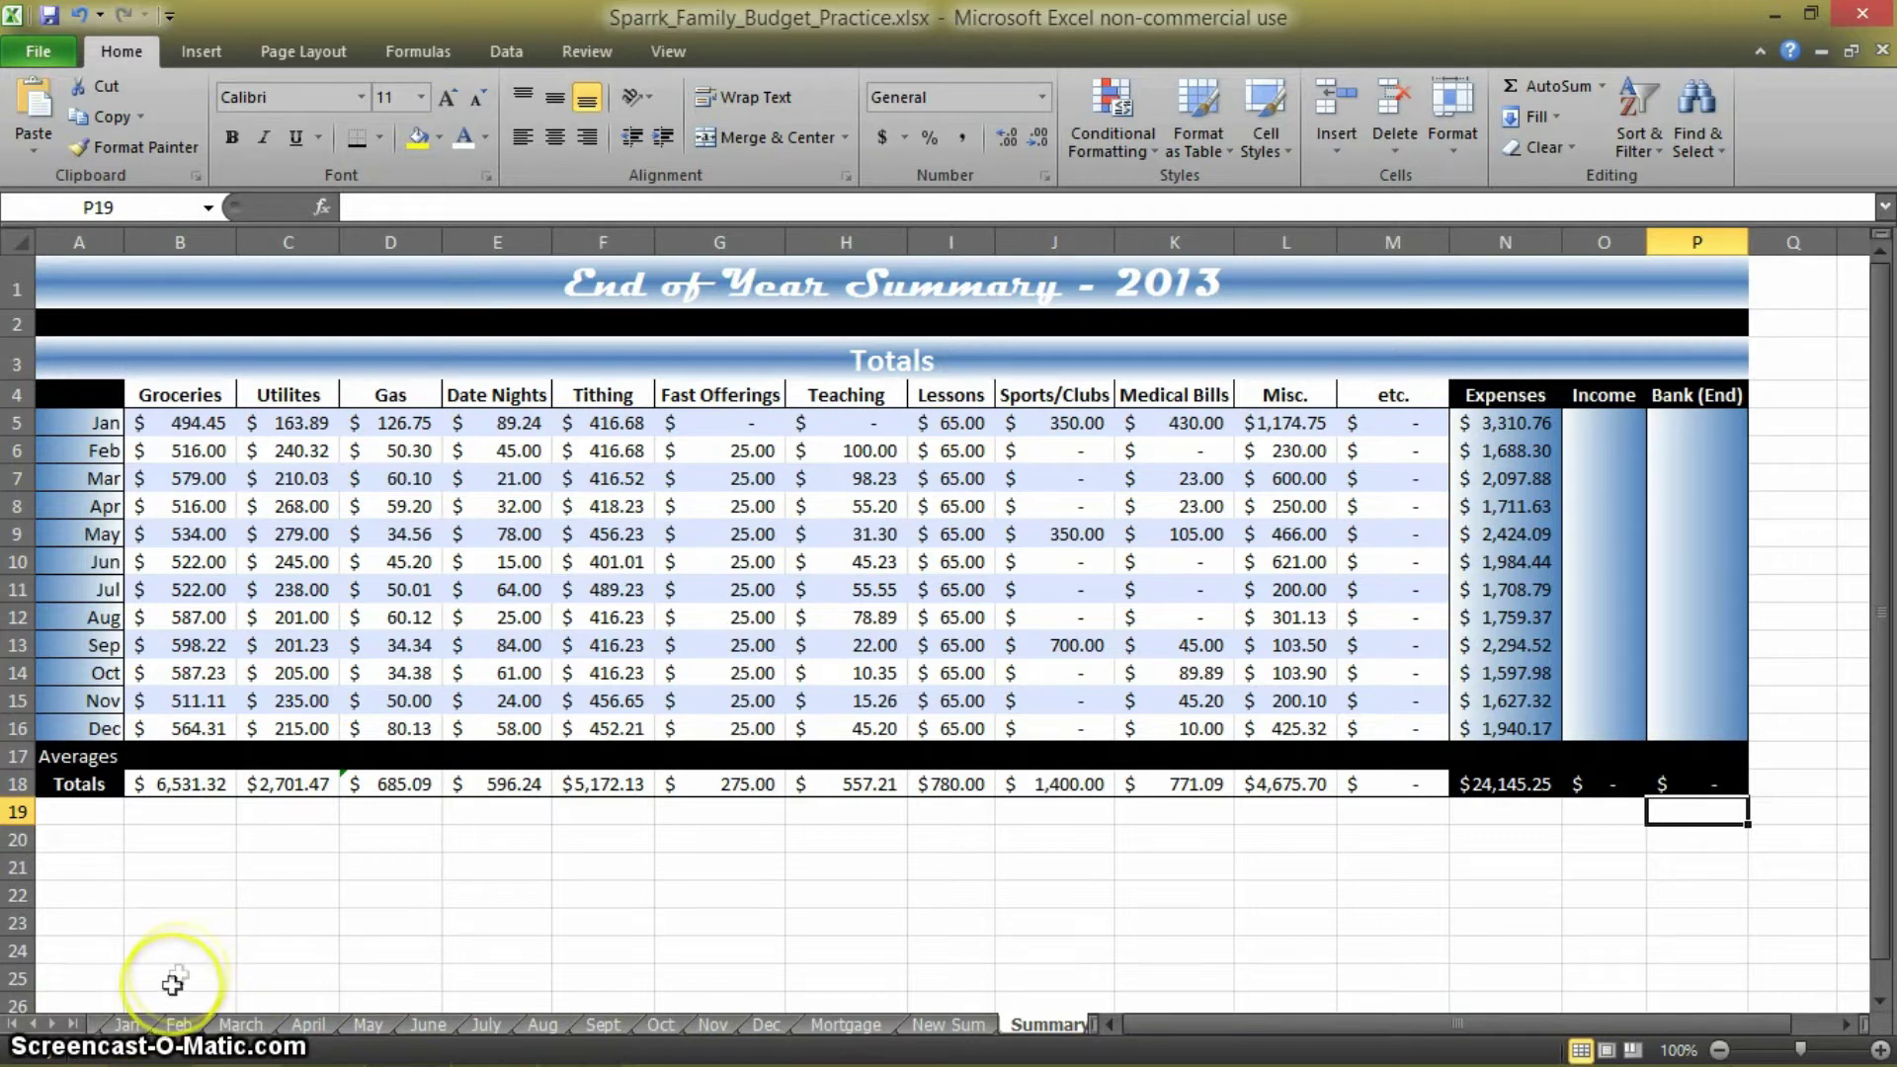
Compare the Month Start, Month End and Gain/Loss sections on the Jan and Feb sheets
{"action": "left_click", "coordinate": [133, 1027]}
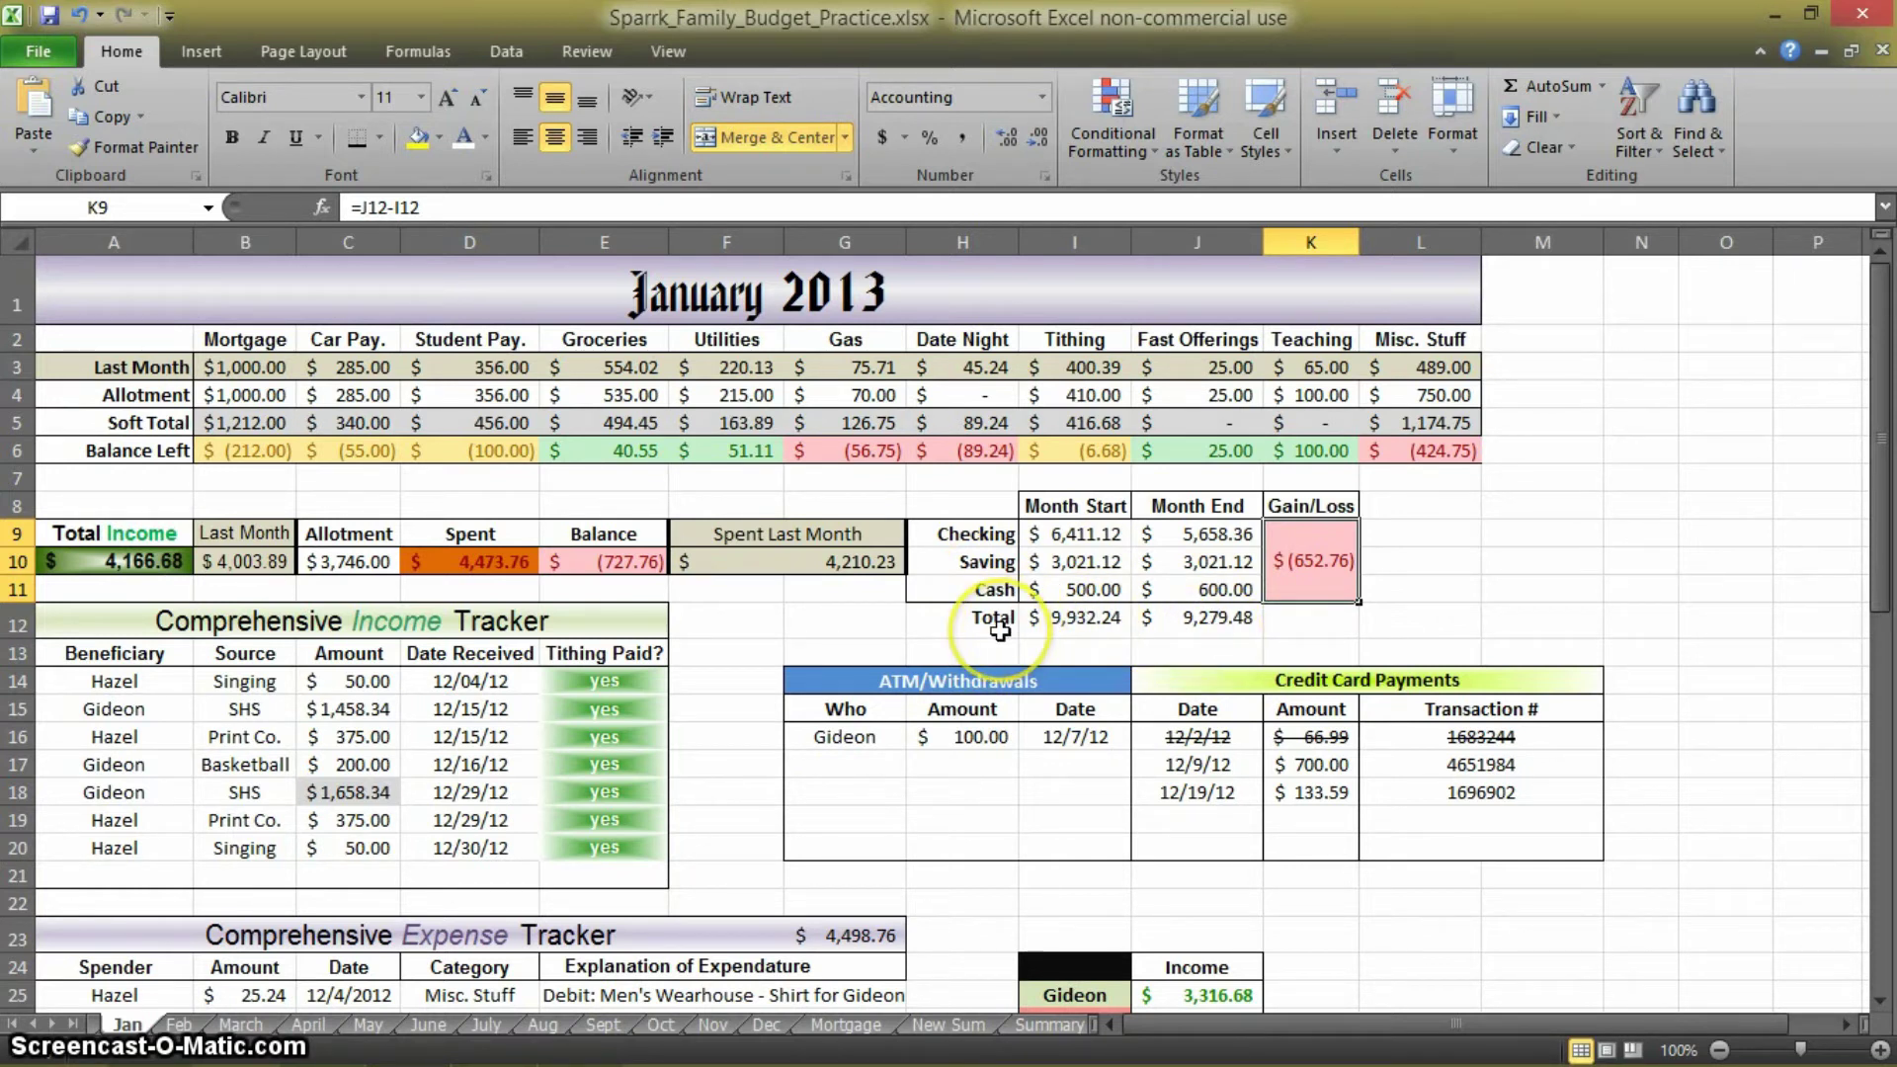
{"action": "left_click", "coordinate": [178, 1025]}
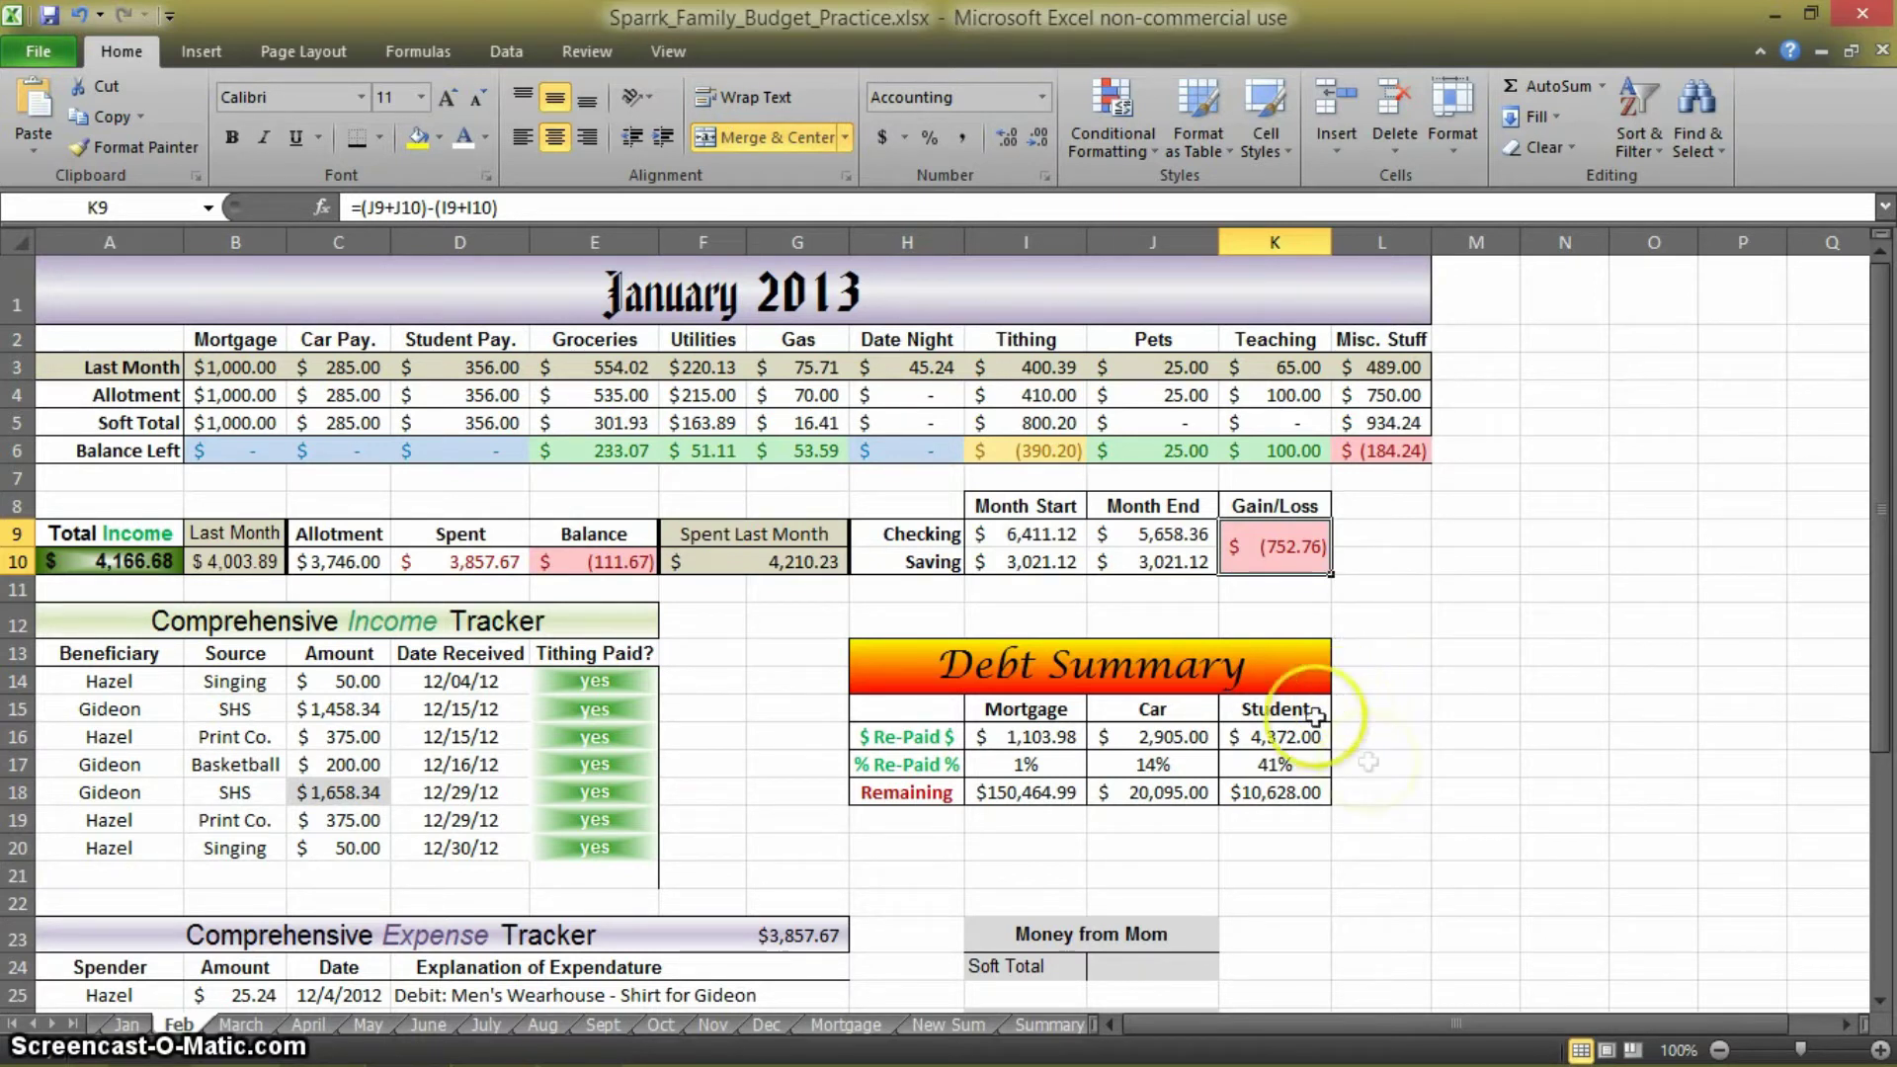
{"action": "left_click", "coordinate": [129, 1026]}
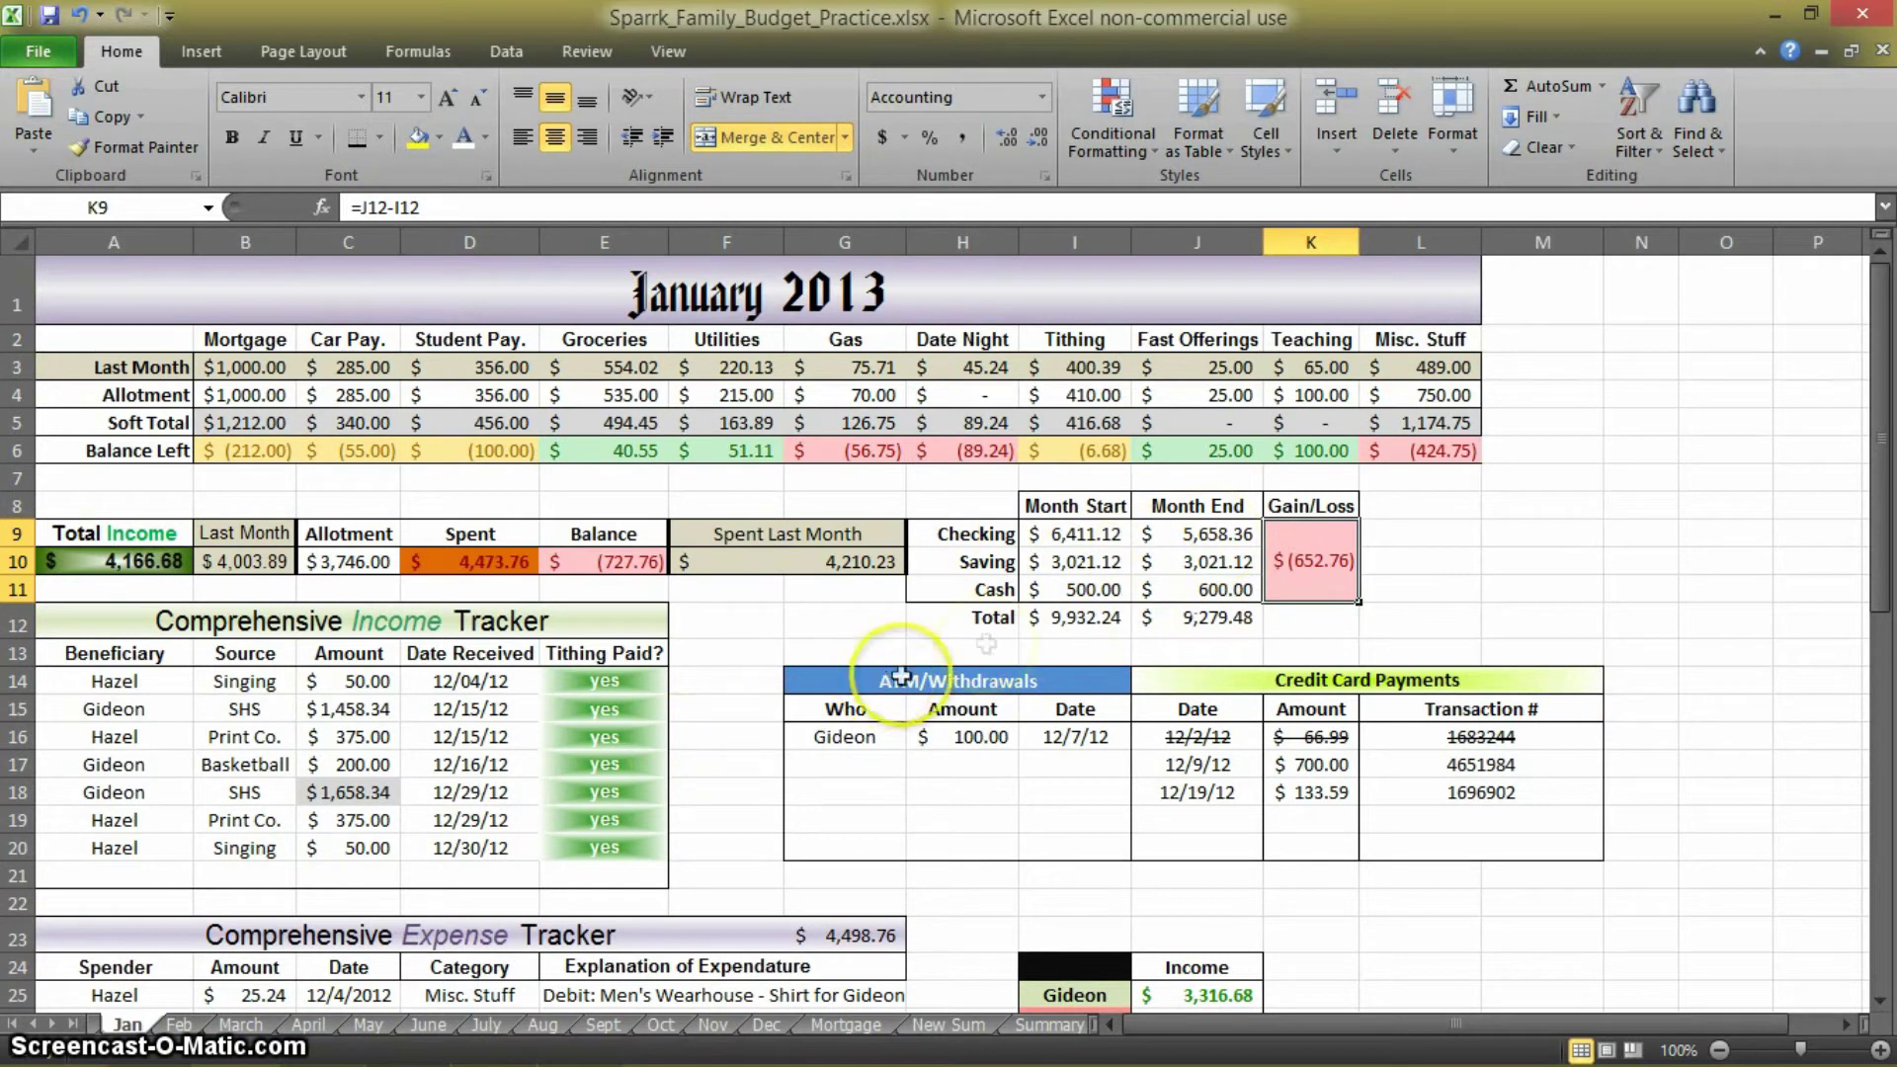
On the Feb sheet, erase the border beneath the Saving amounts in I10:J10 and stop erasing
{"action": "left_click", "coordinate": [178, 1026]}
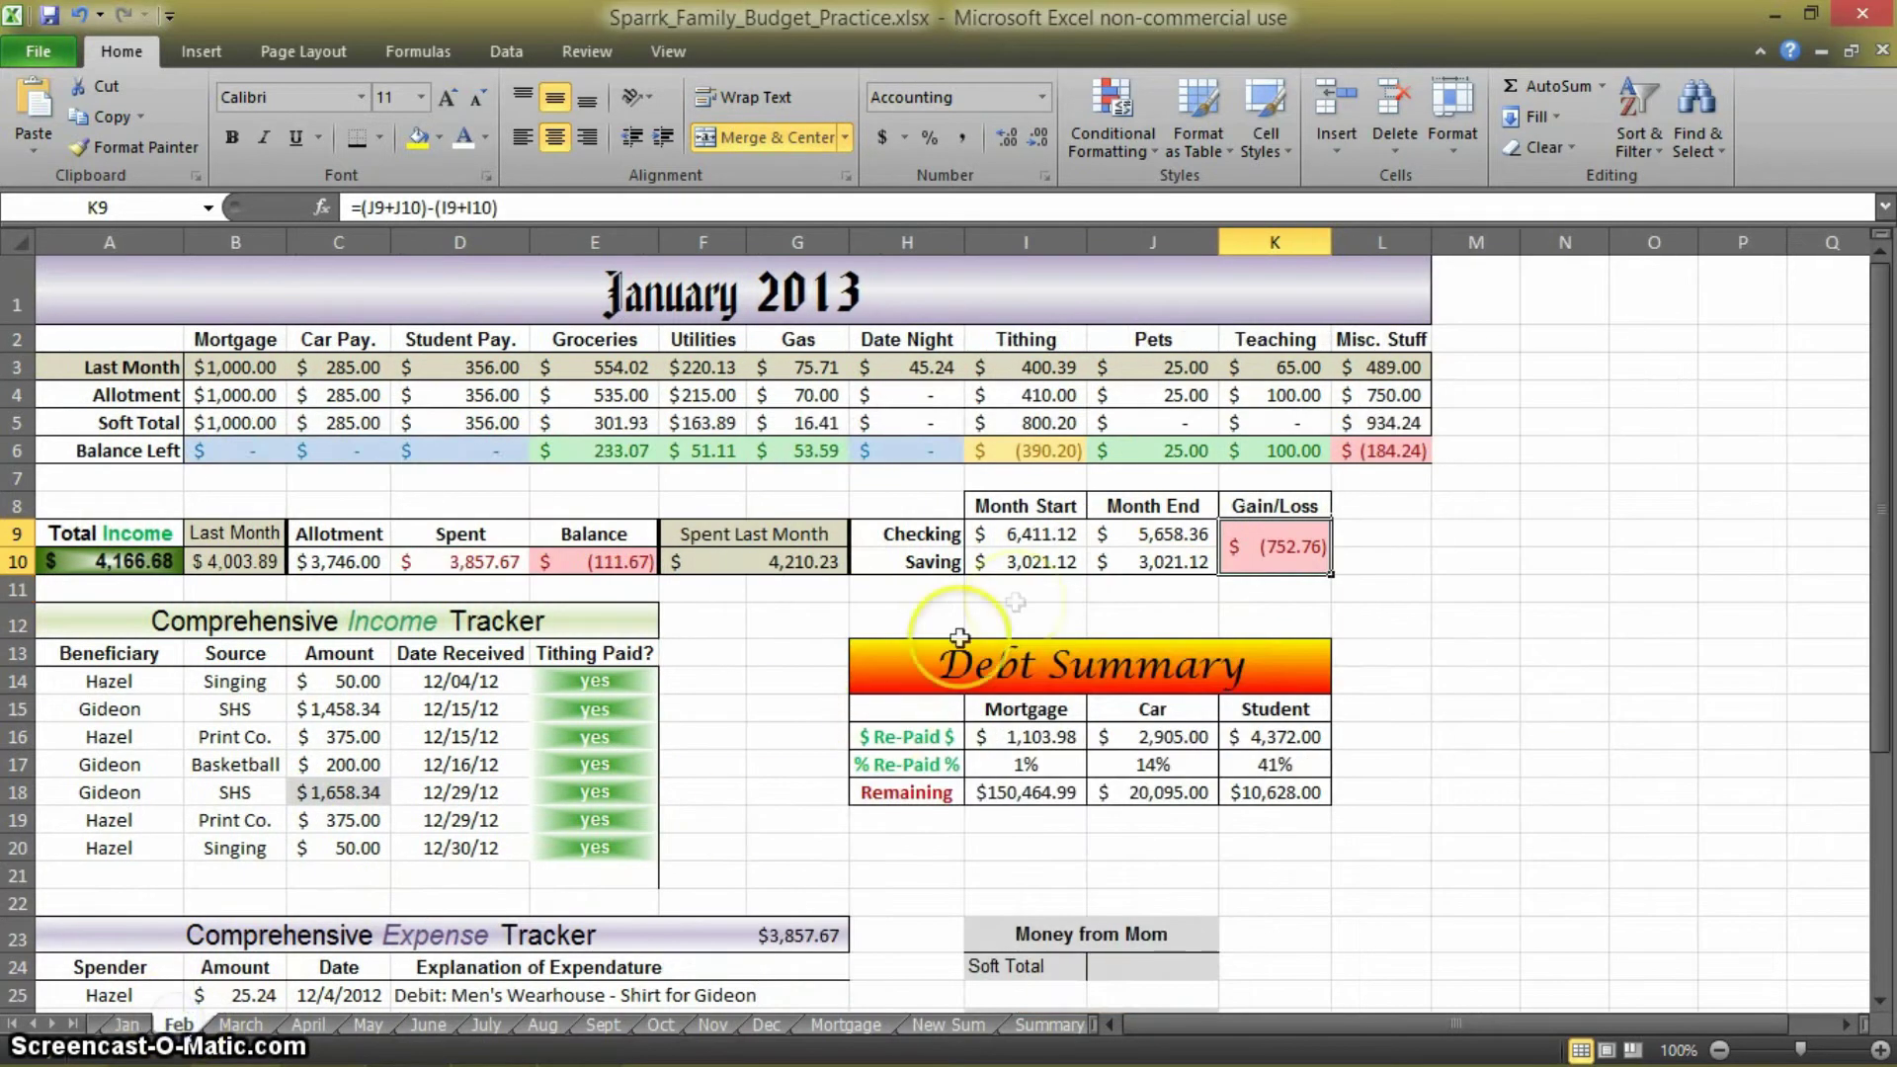
{"action": "left_click_drag", "start_coordinate": [1028, 562], "coordinate": [1128, 568]}
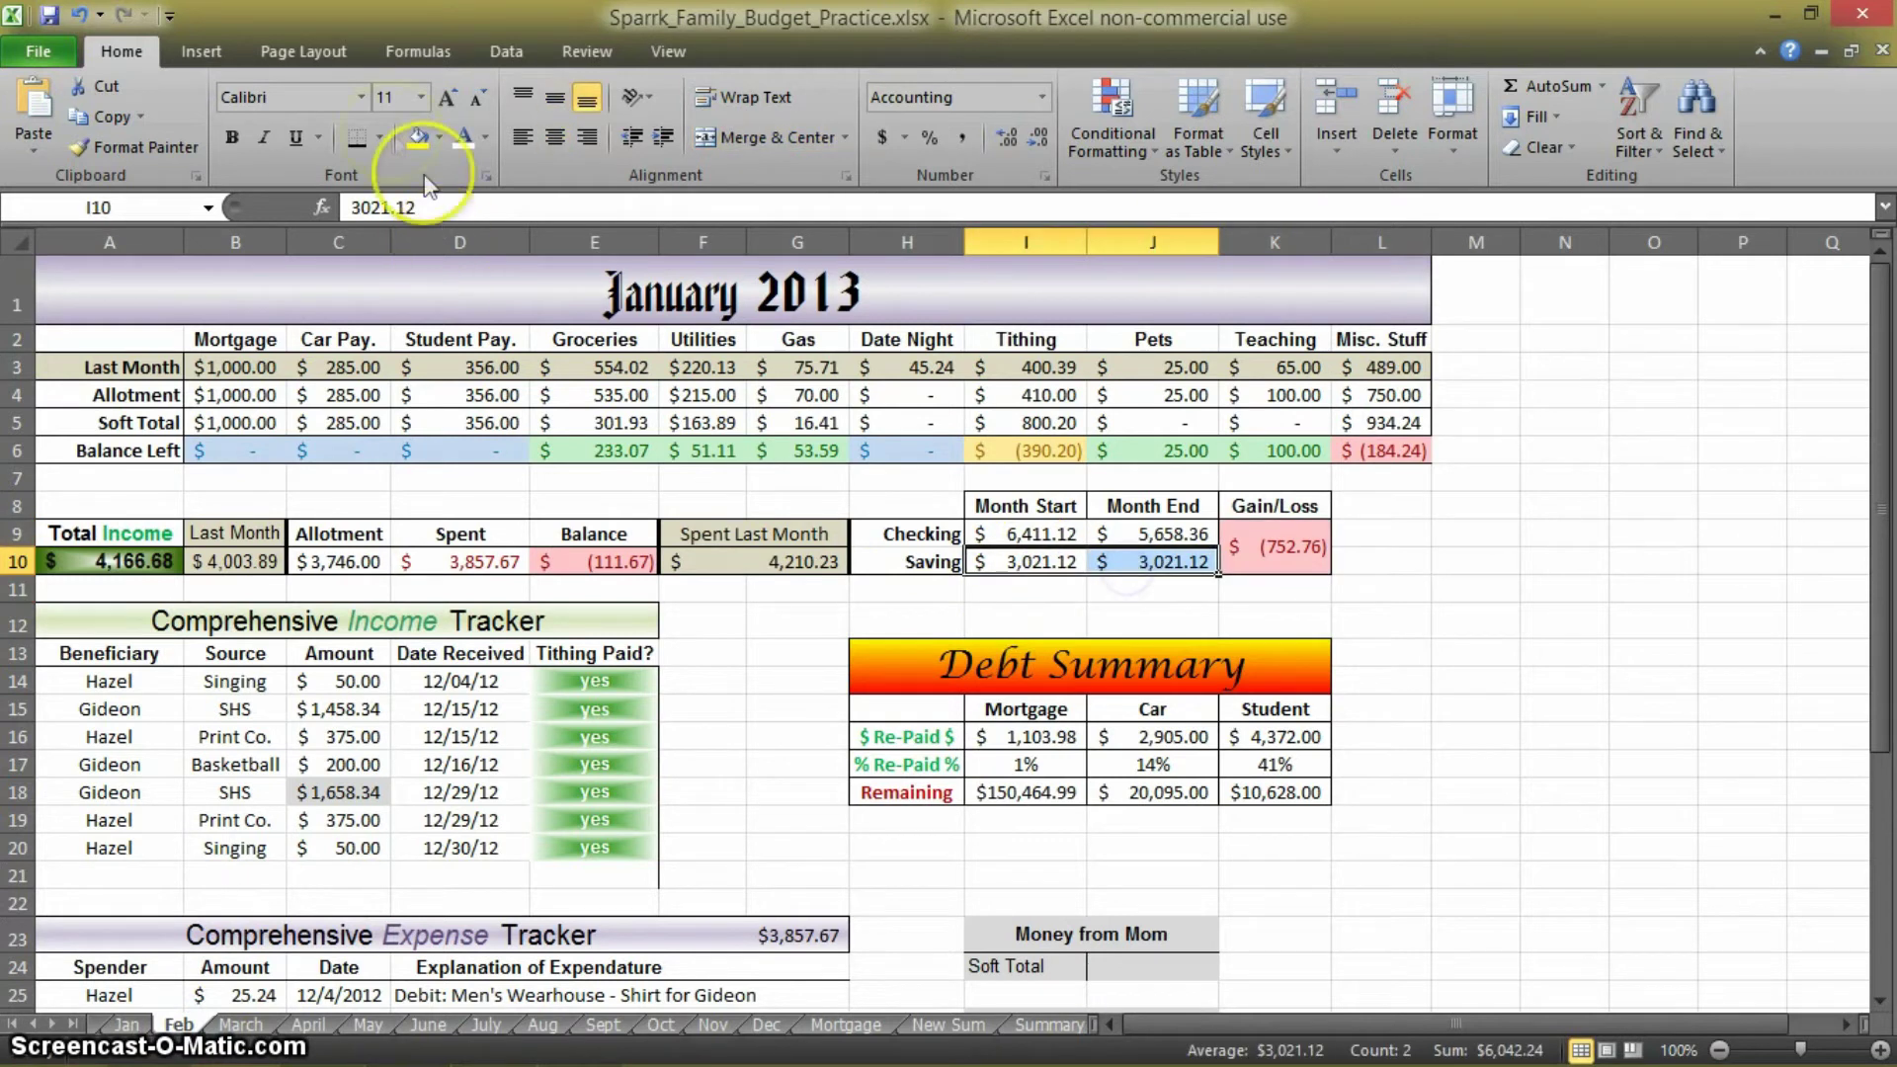
{"action": "left_click", "coordinate": [379, 137]}
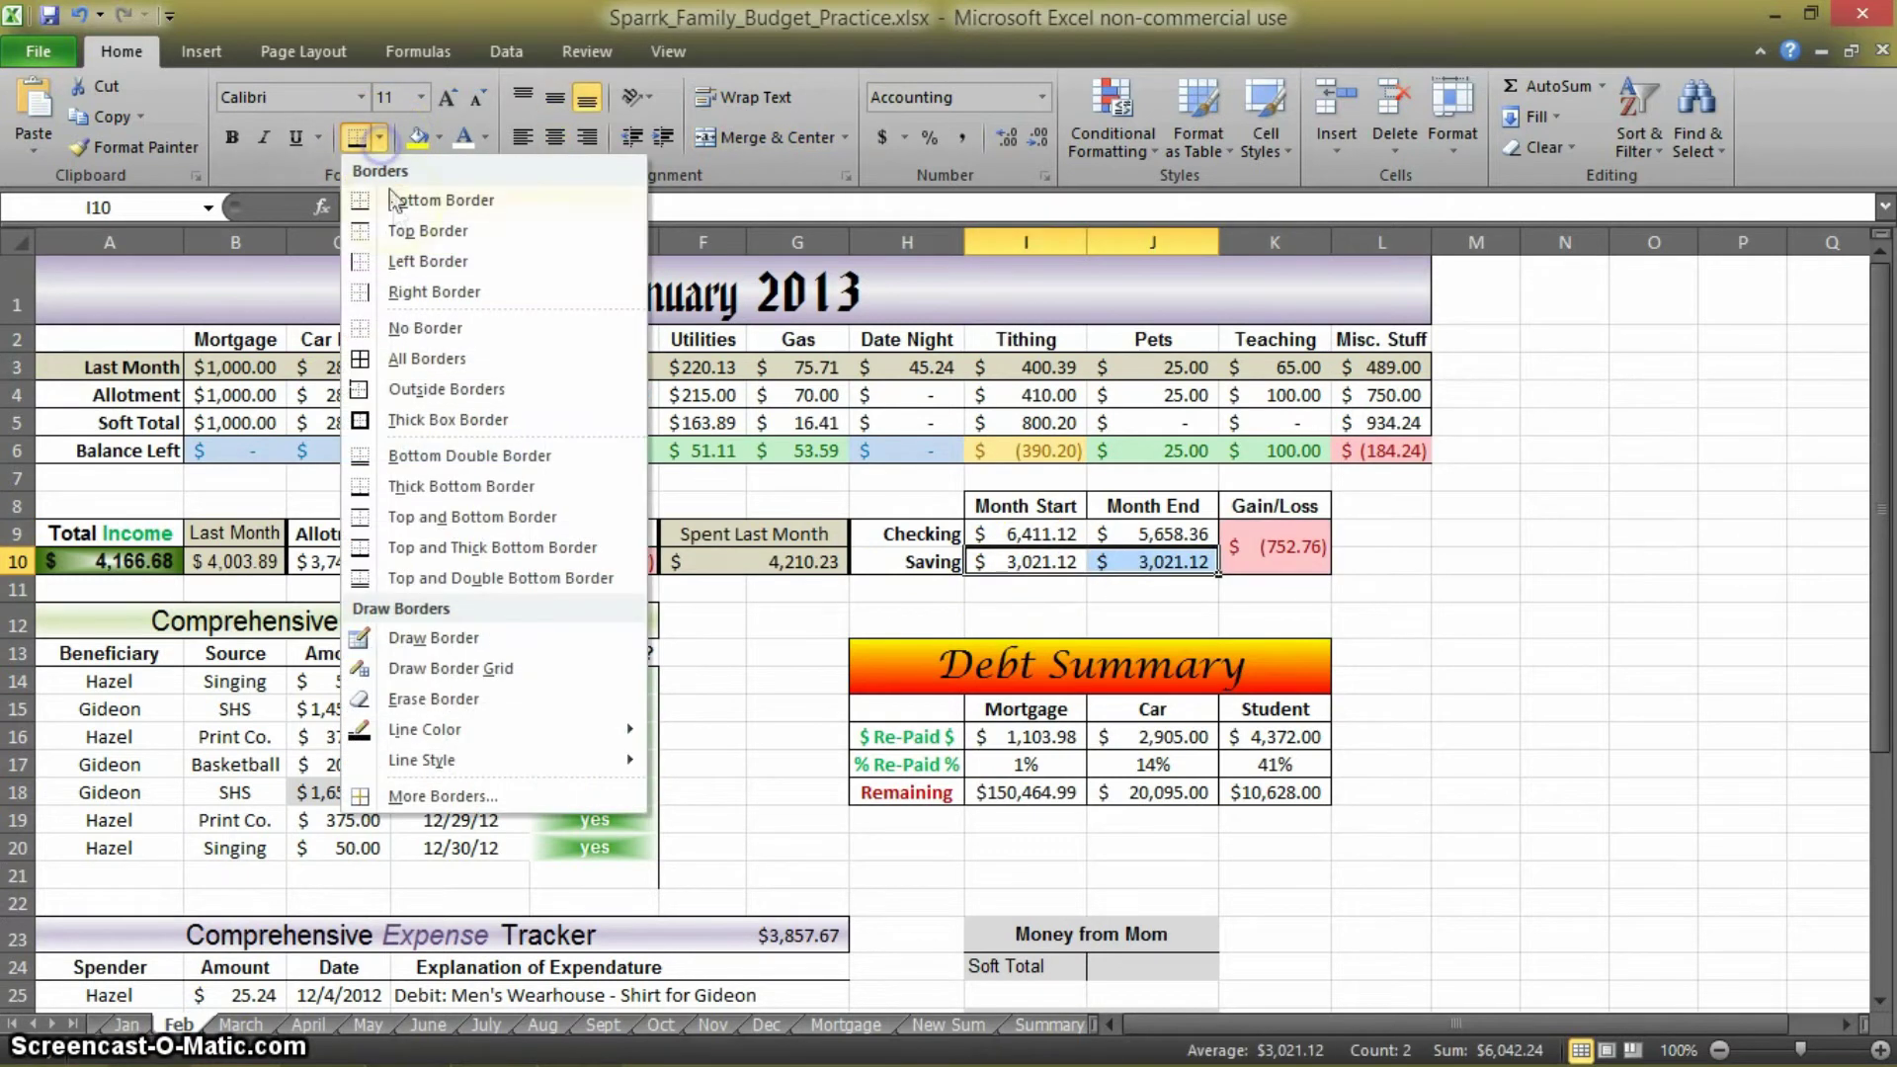
{"action": "left_click", "coordinate": [433, 699]}
{"action": "left_click", "coordinate": [1142, 568]}
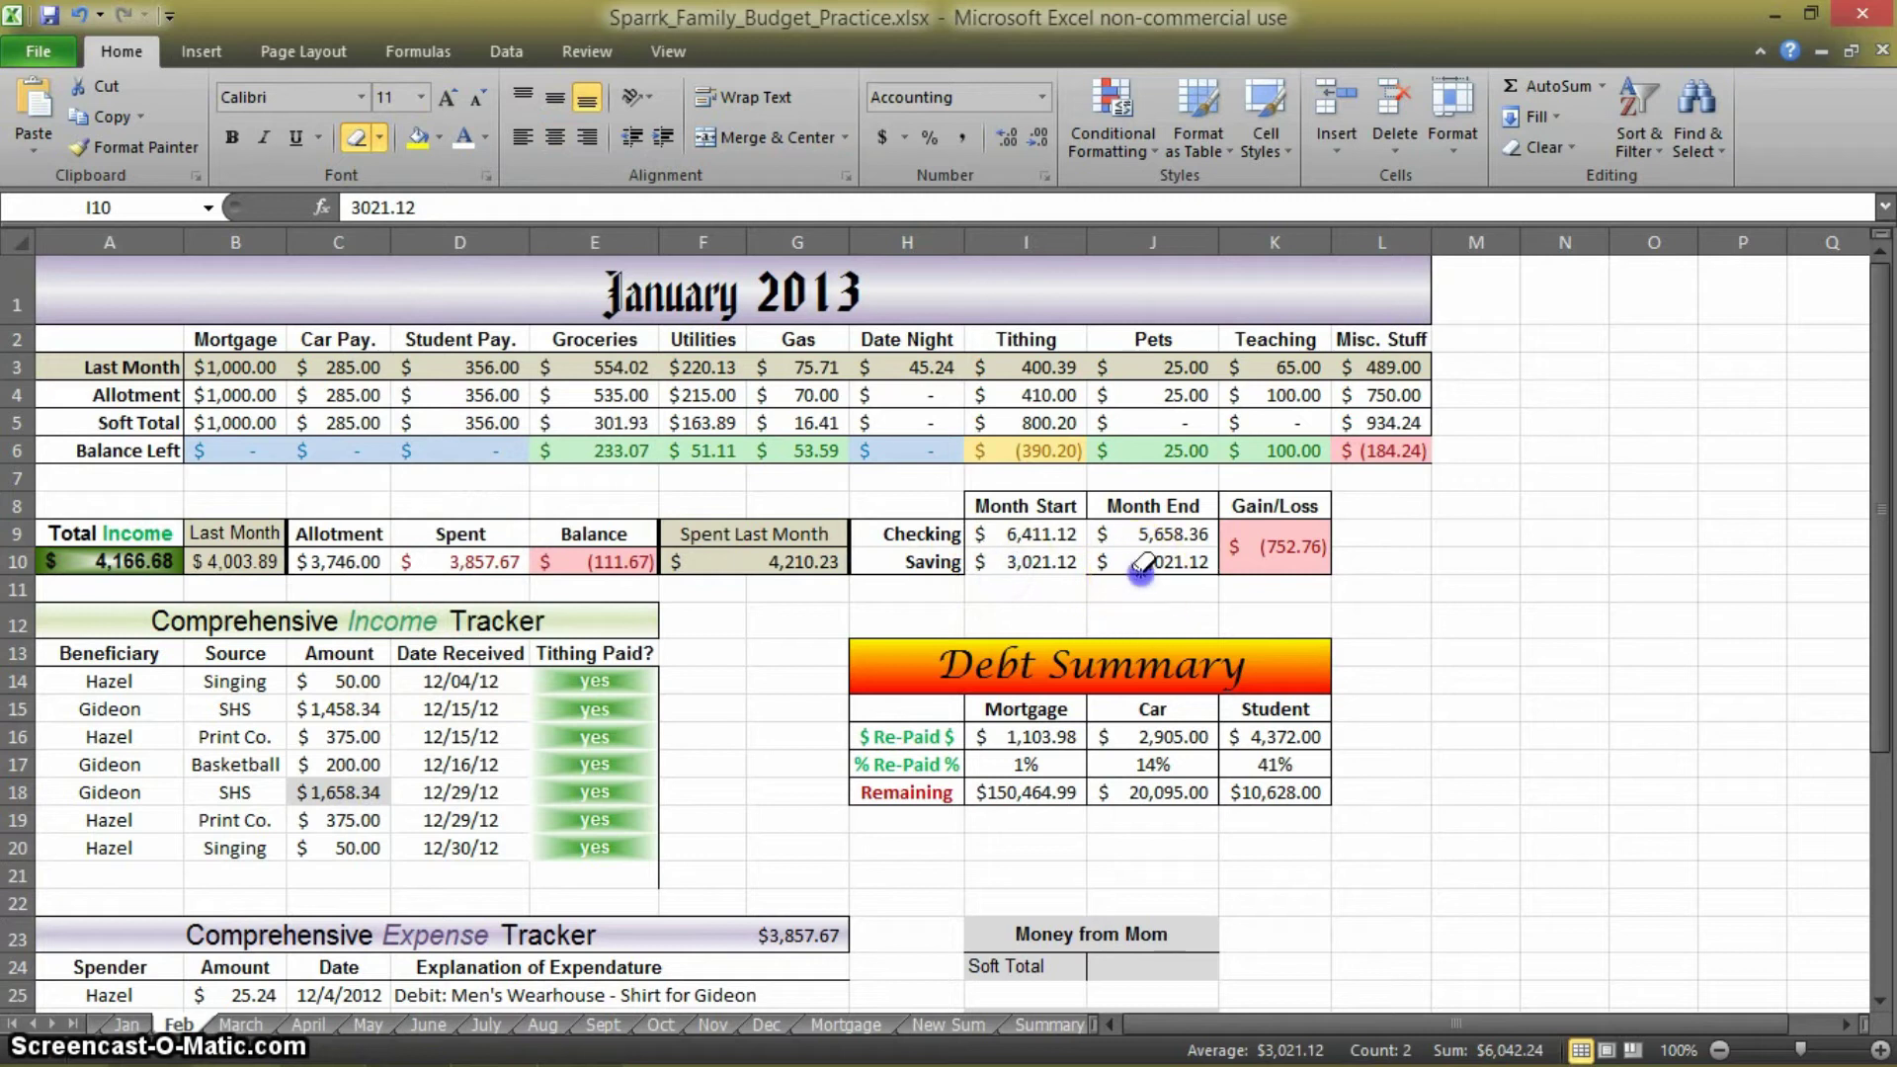
{"action": "left_click", "coordinate": [380, 137]}
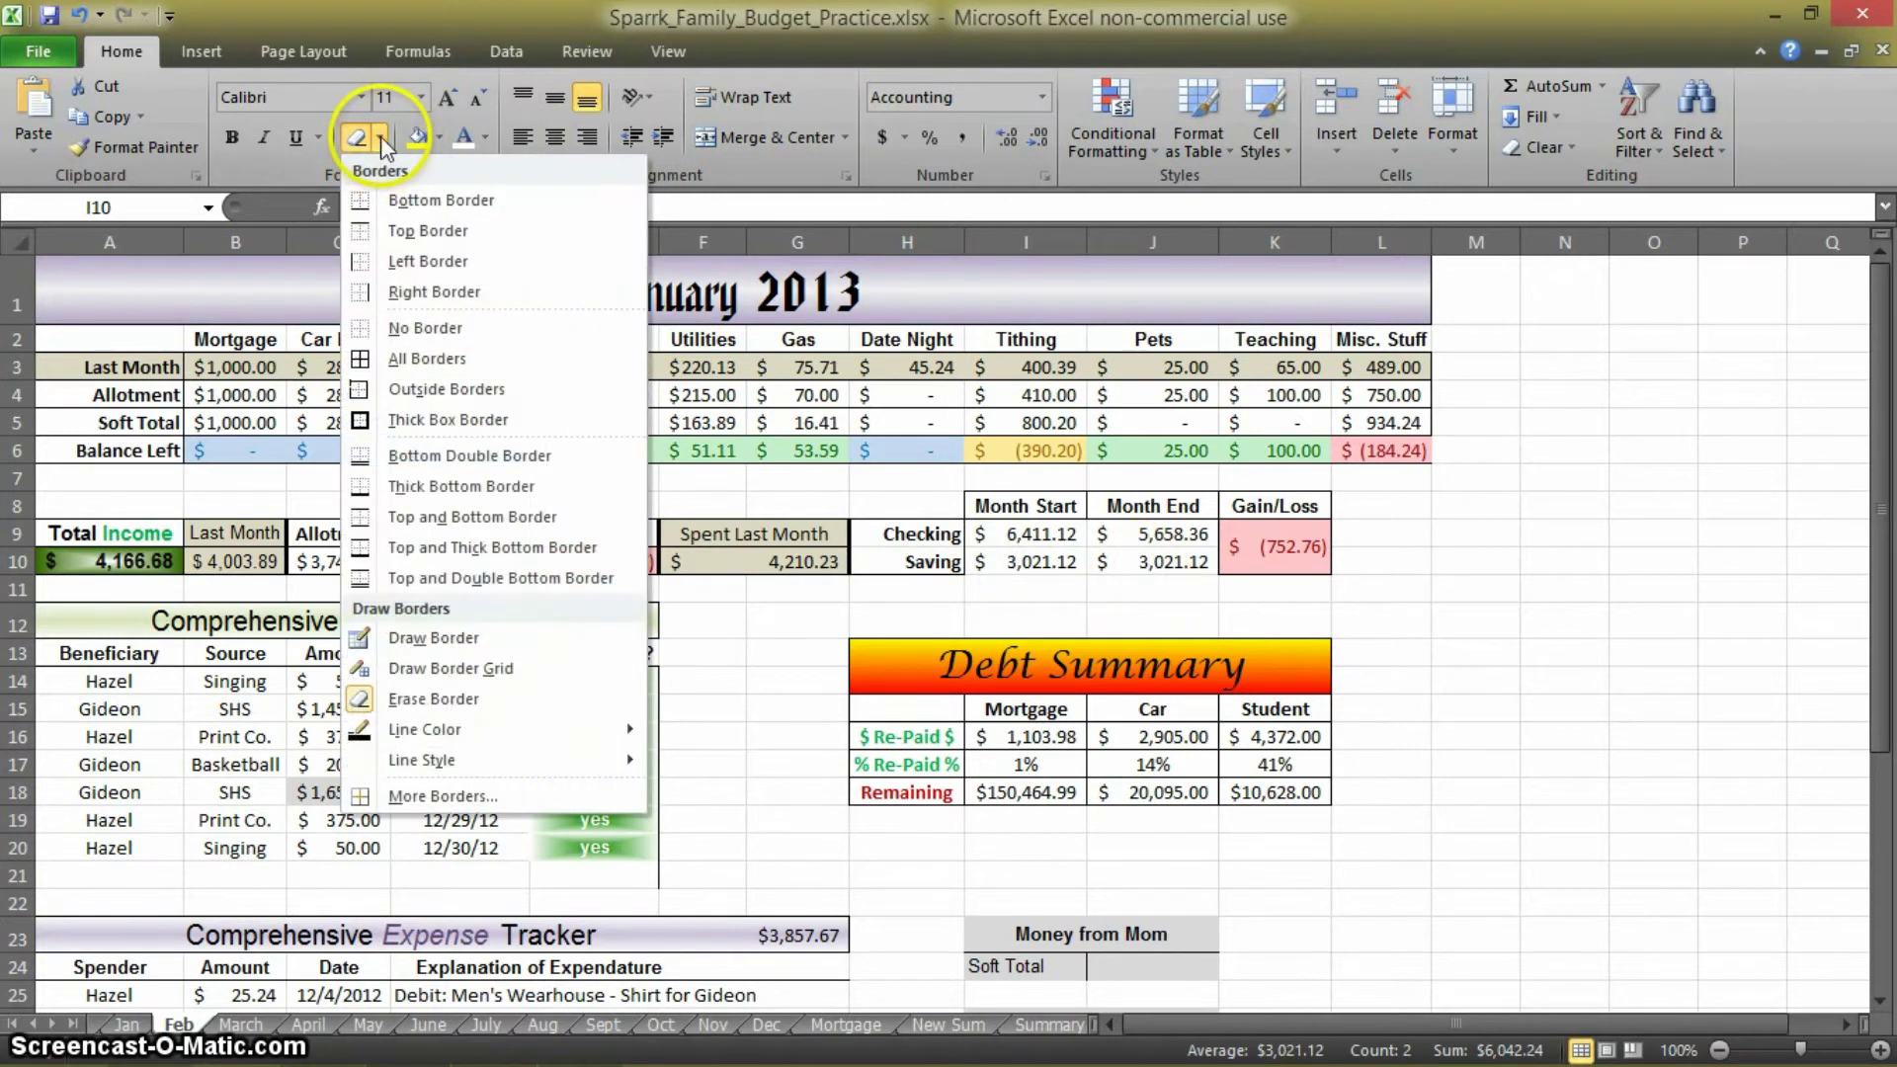
{"action": "left_click", "coordinate": [436, 706]}
{"action": "left_click", "coordinate": [1071, 595]}
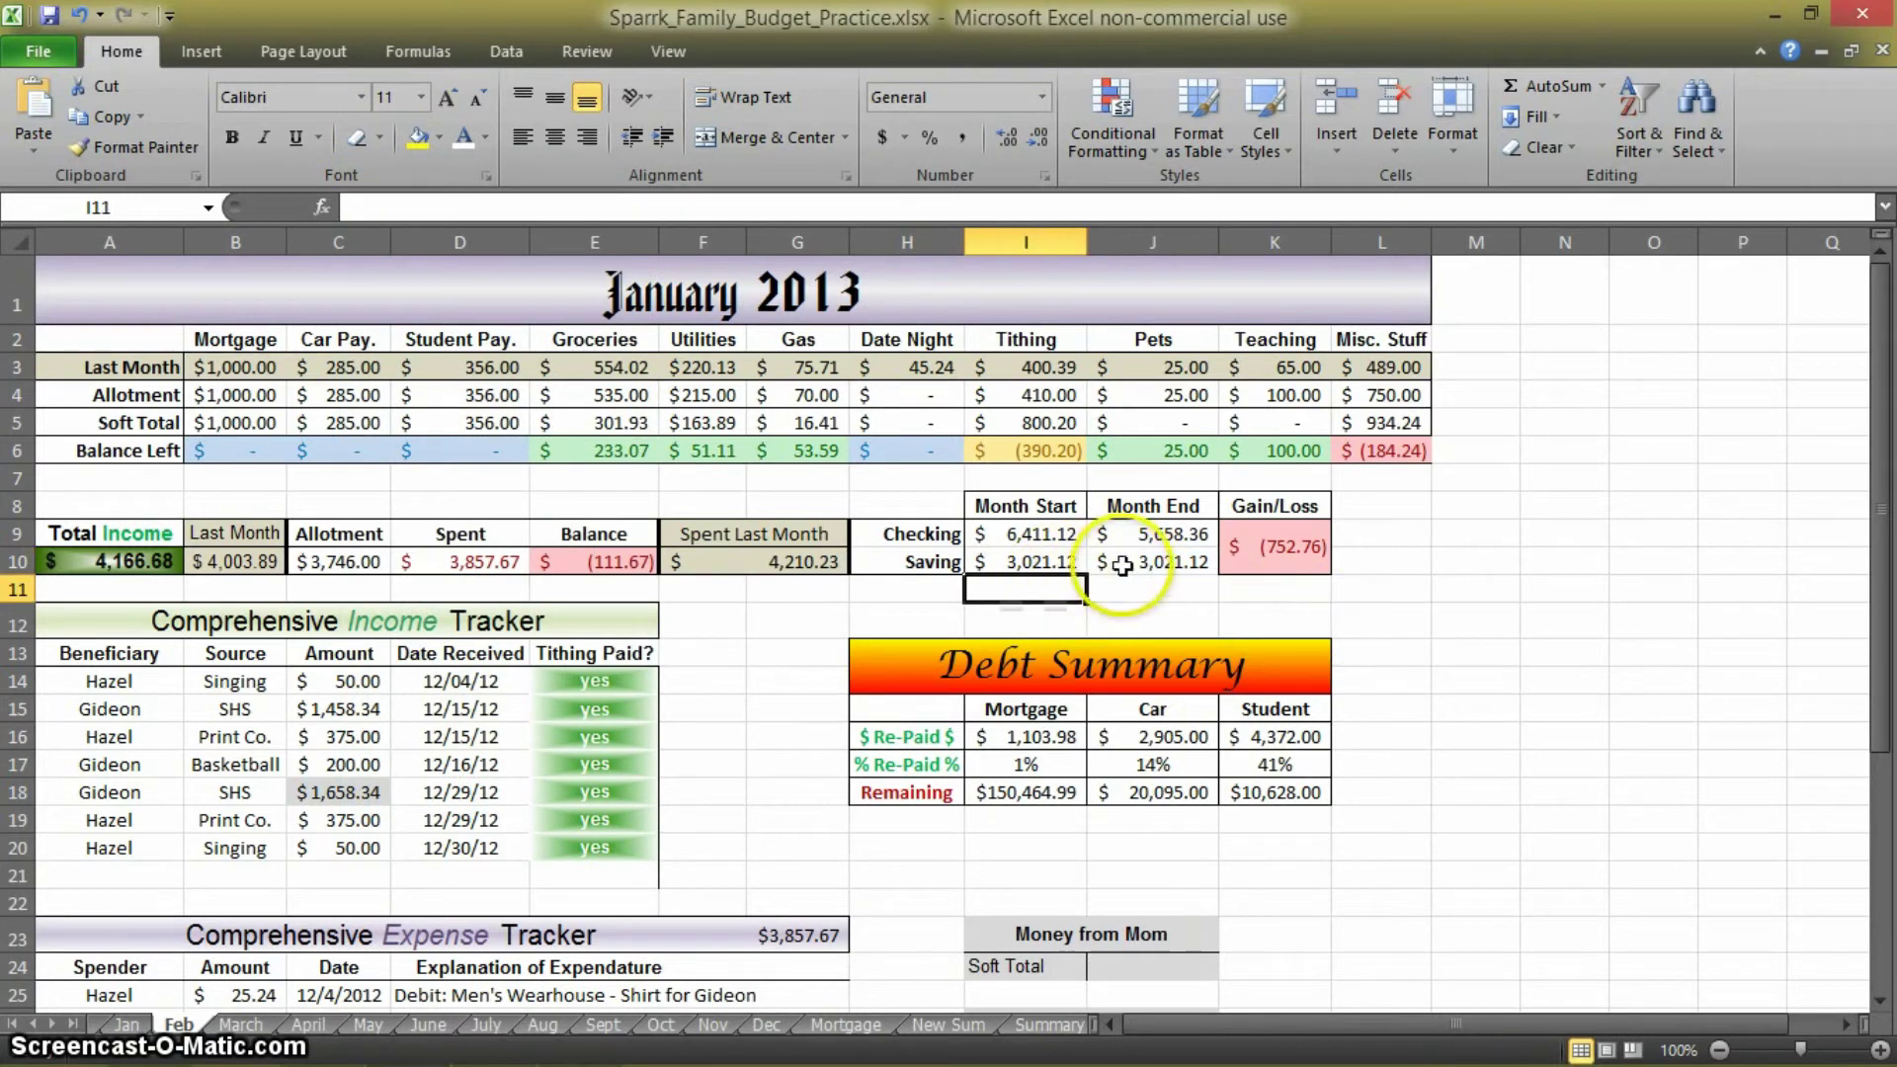
{"action": "left_click", "coordinate": [1122, 589]}
{"action": "left_click_drag", "start_coordinate": [1068, 590], "coordinate": [1129, 589]}
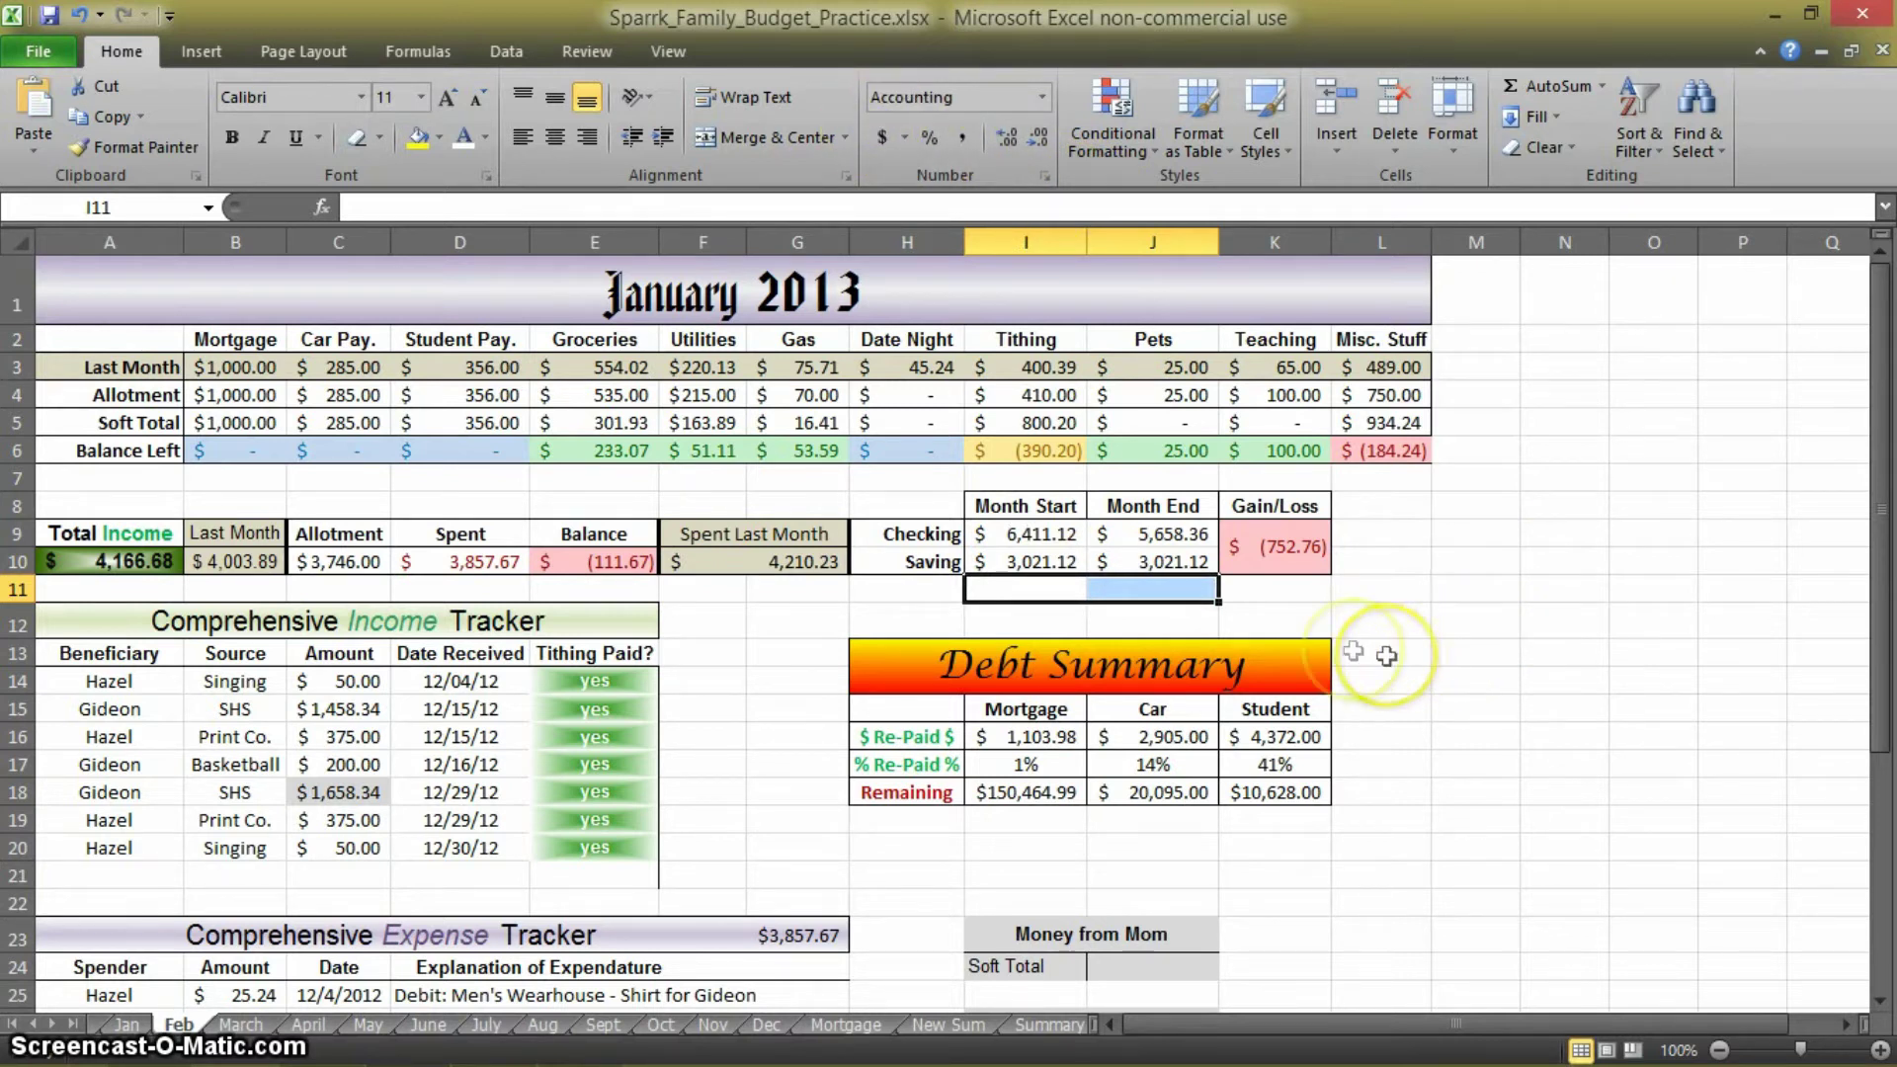
Add the label "Cash" in H11 below Saving and give it the formatting of the labels above
{"action": "left_click", "coordinate": [934, 590]}
{"action": "type", "text": "C"}
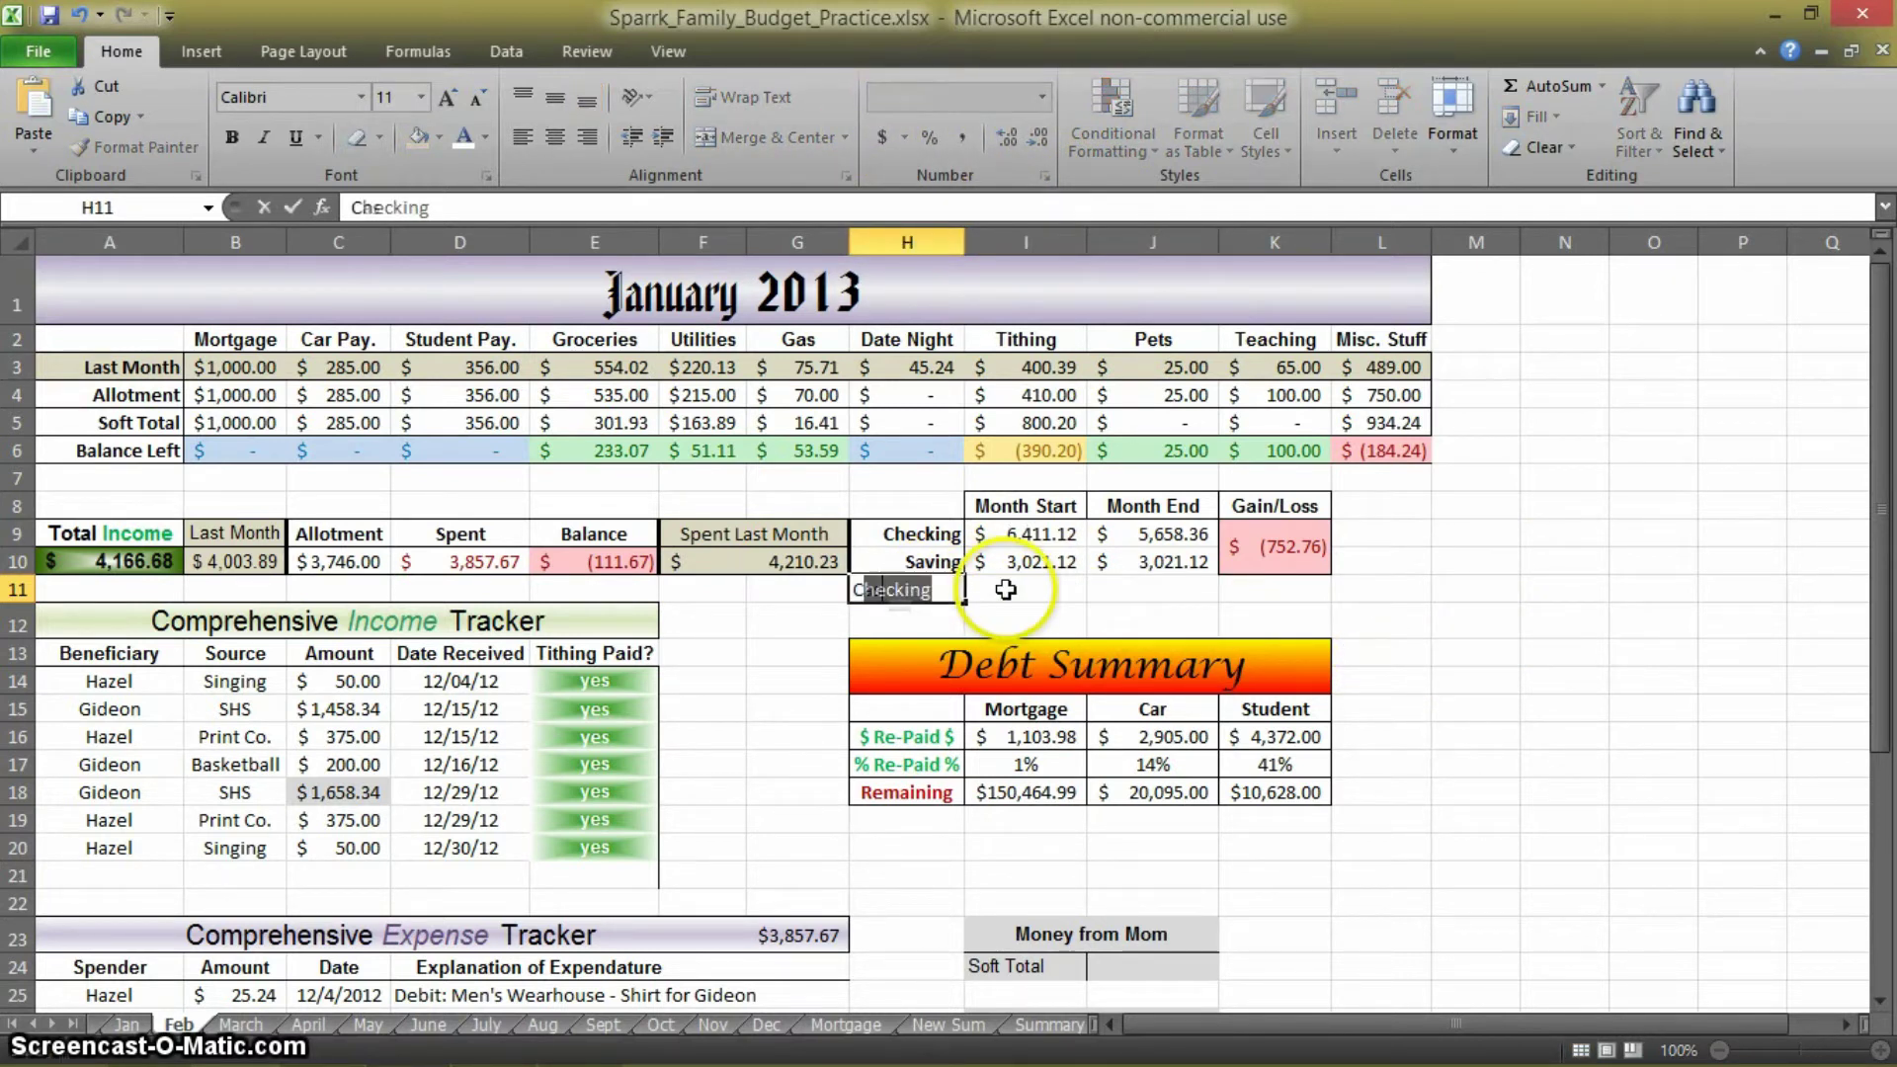
{"action": "type", "text": "ash"}
{"action": "left_click", "coordinate": [1006, 589]}
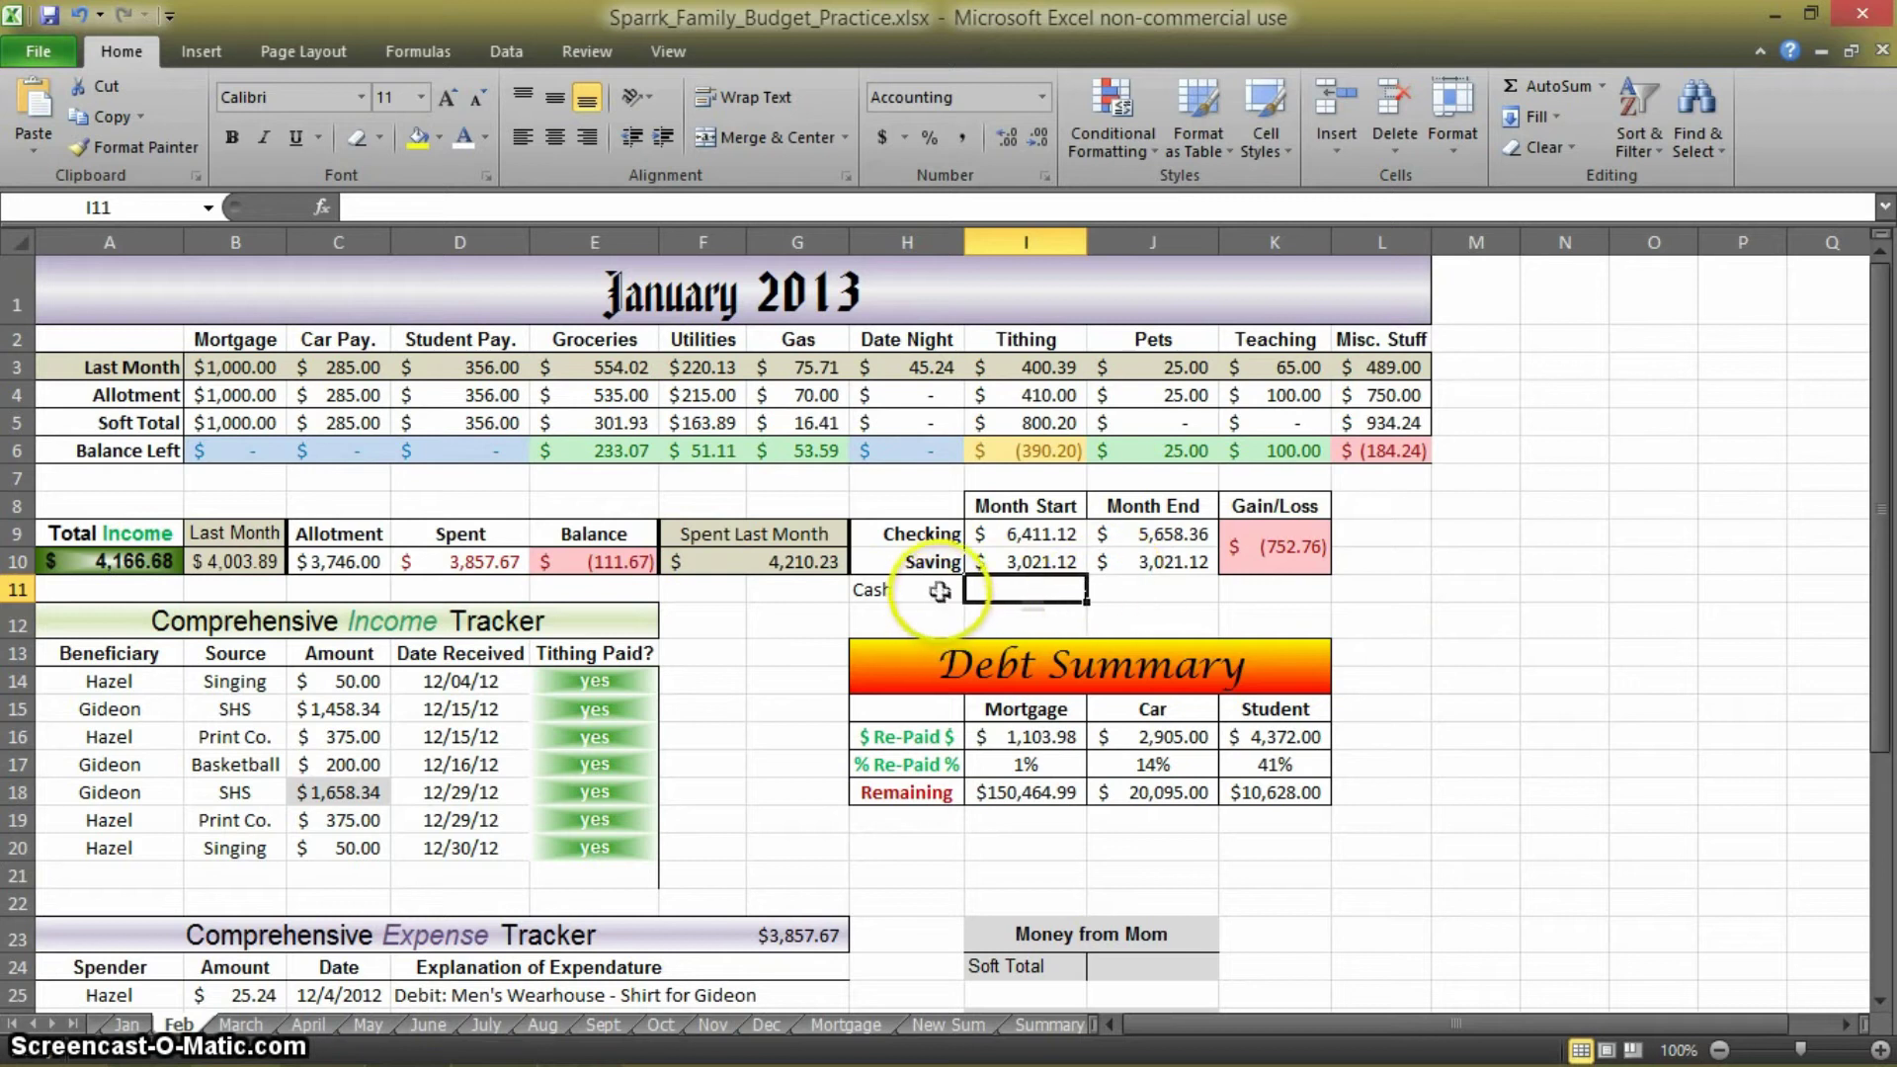
{"action": "left_click", "coordinate": [939, 590]}
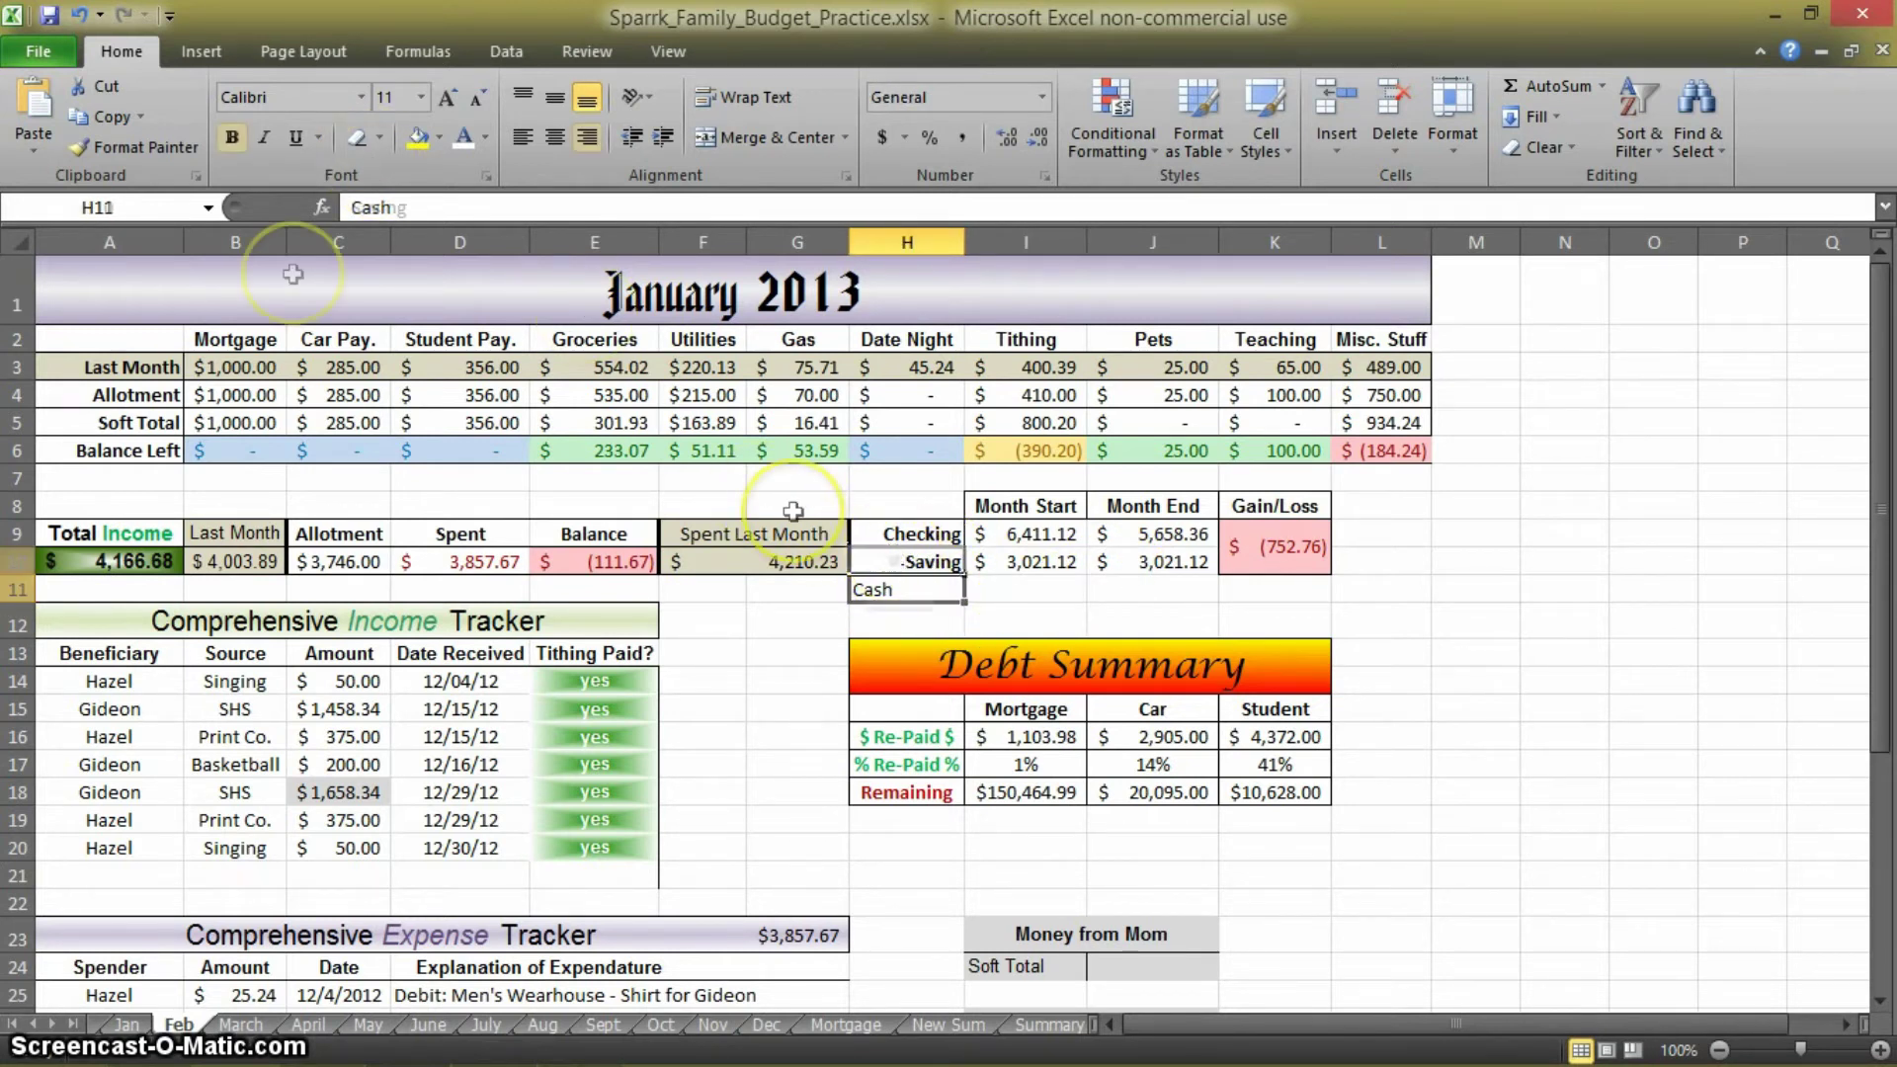
{"action": "left_click", "coordinate": [133, 147]}
{"action": "left_click", "coordinate": [907, 588]}
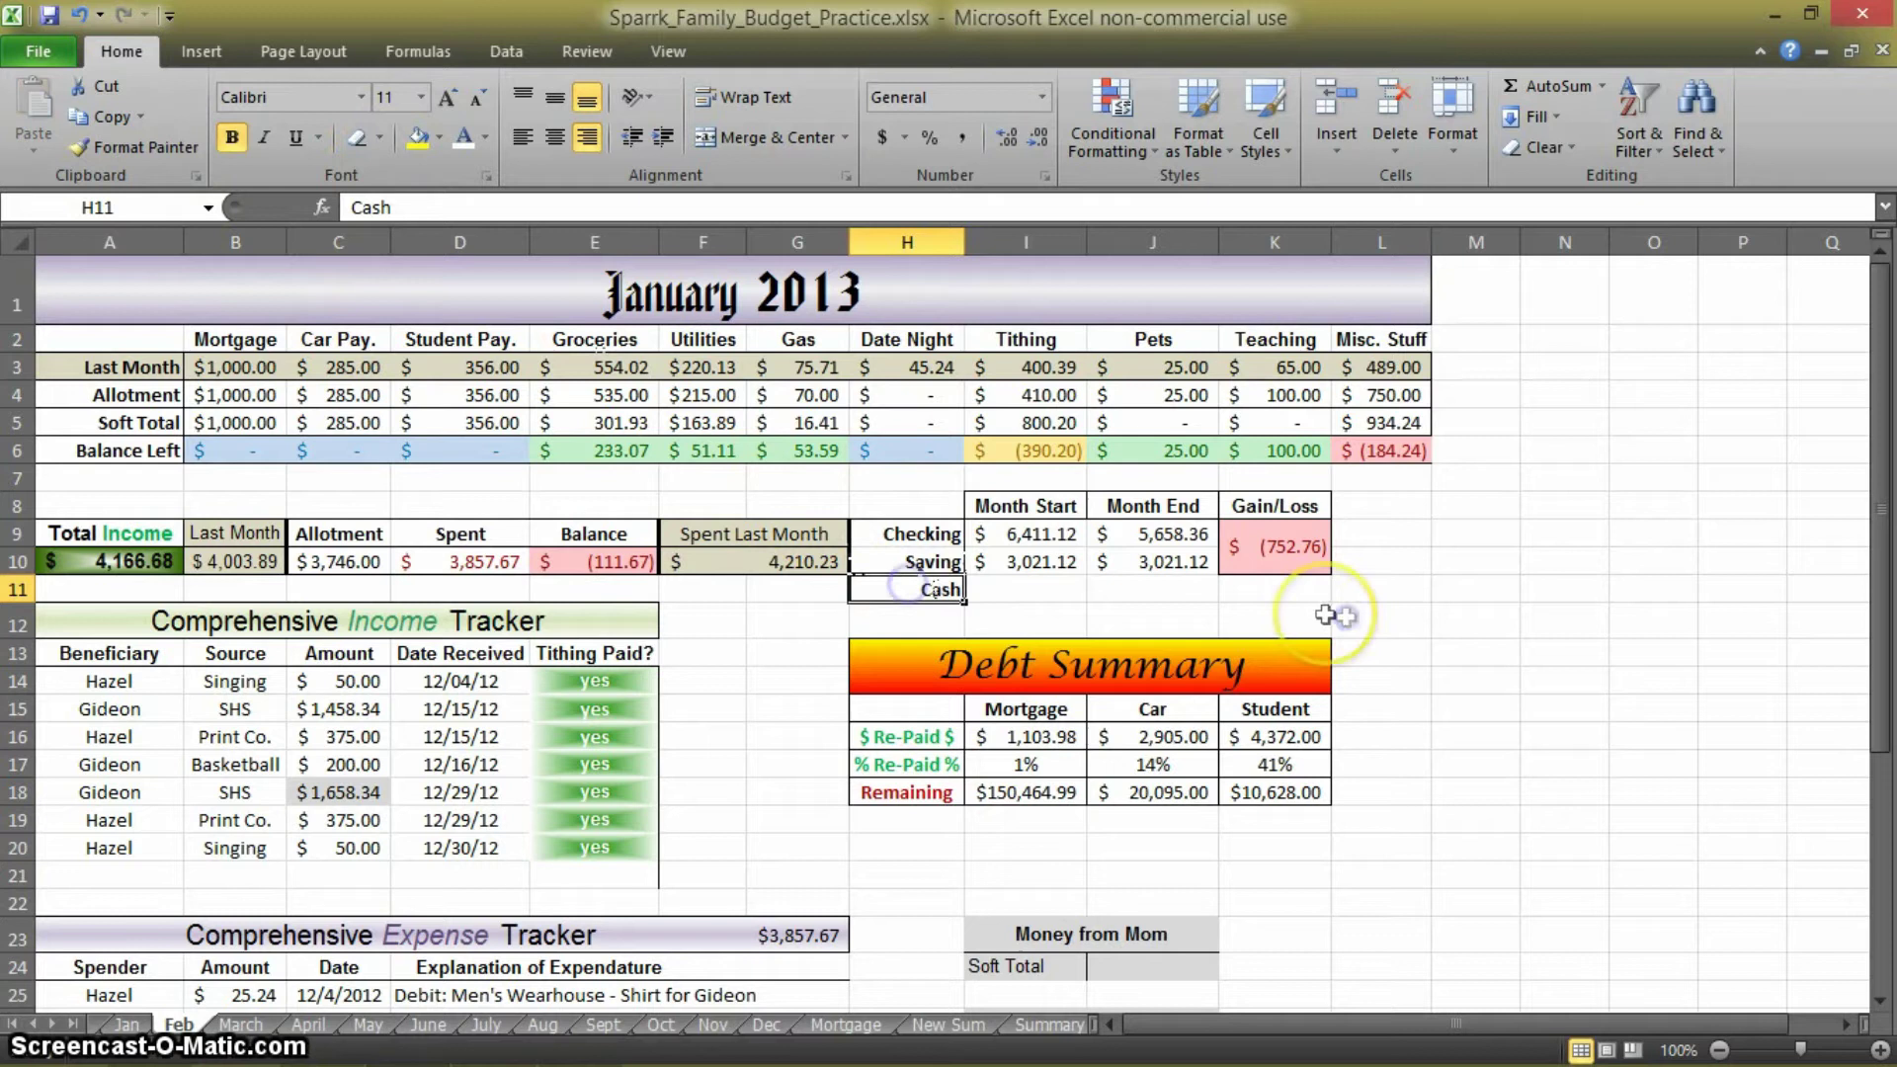
{"action": "left_click", "coordinate": [1336, 619]}
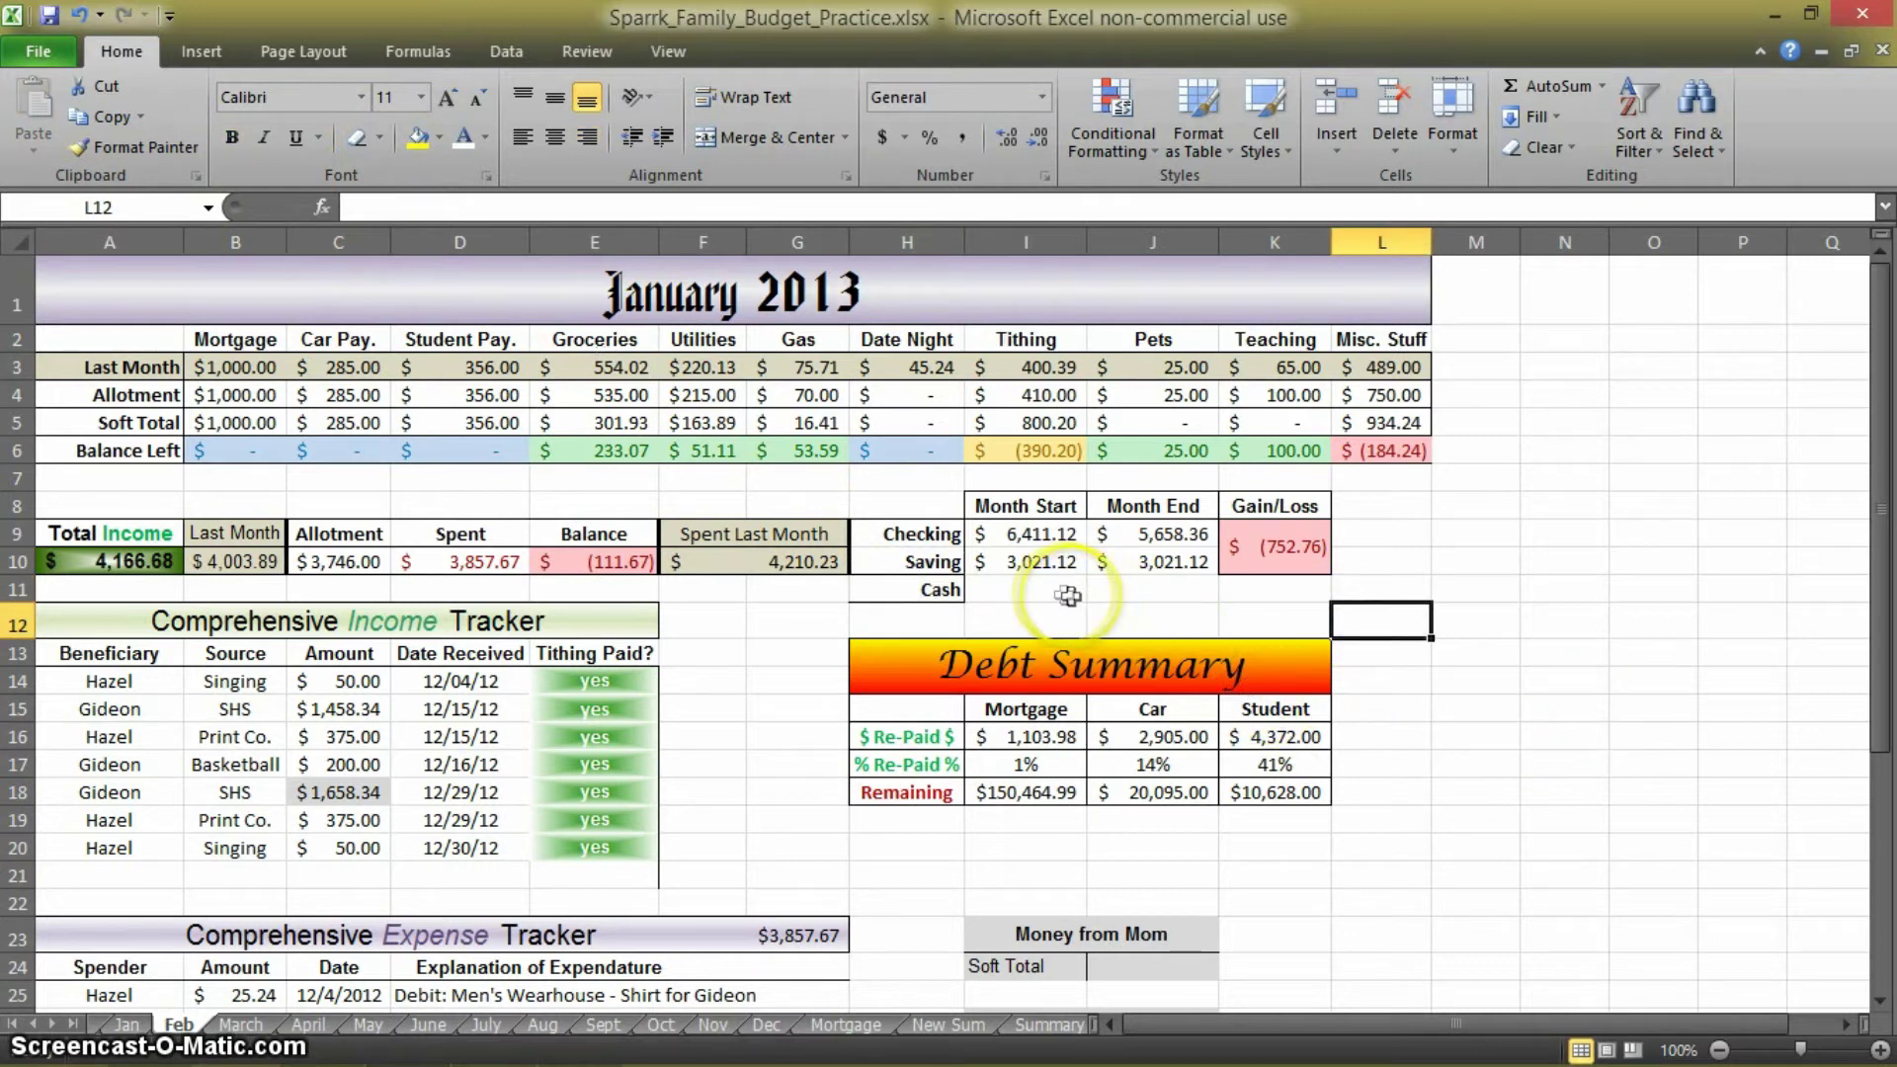
Enter 500 as the Month Start amount and 600 as the Month End amount for Cash
{"action": "left_click", "coordinate": [1011, 587]}
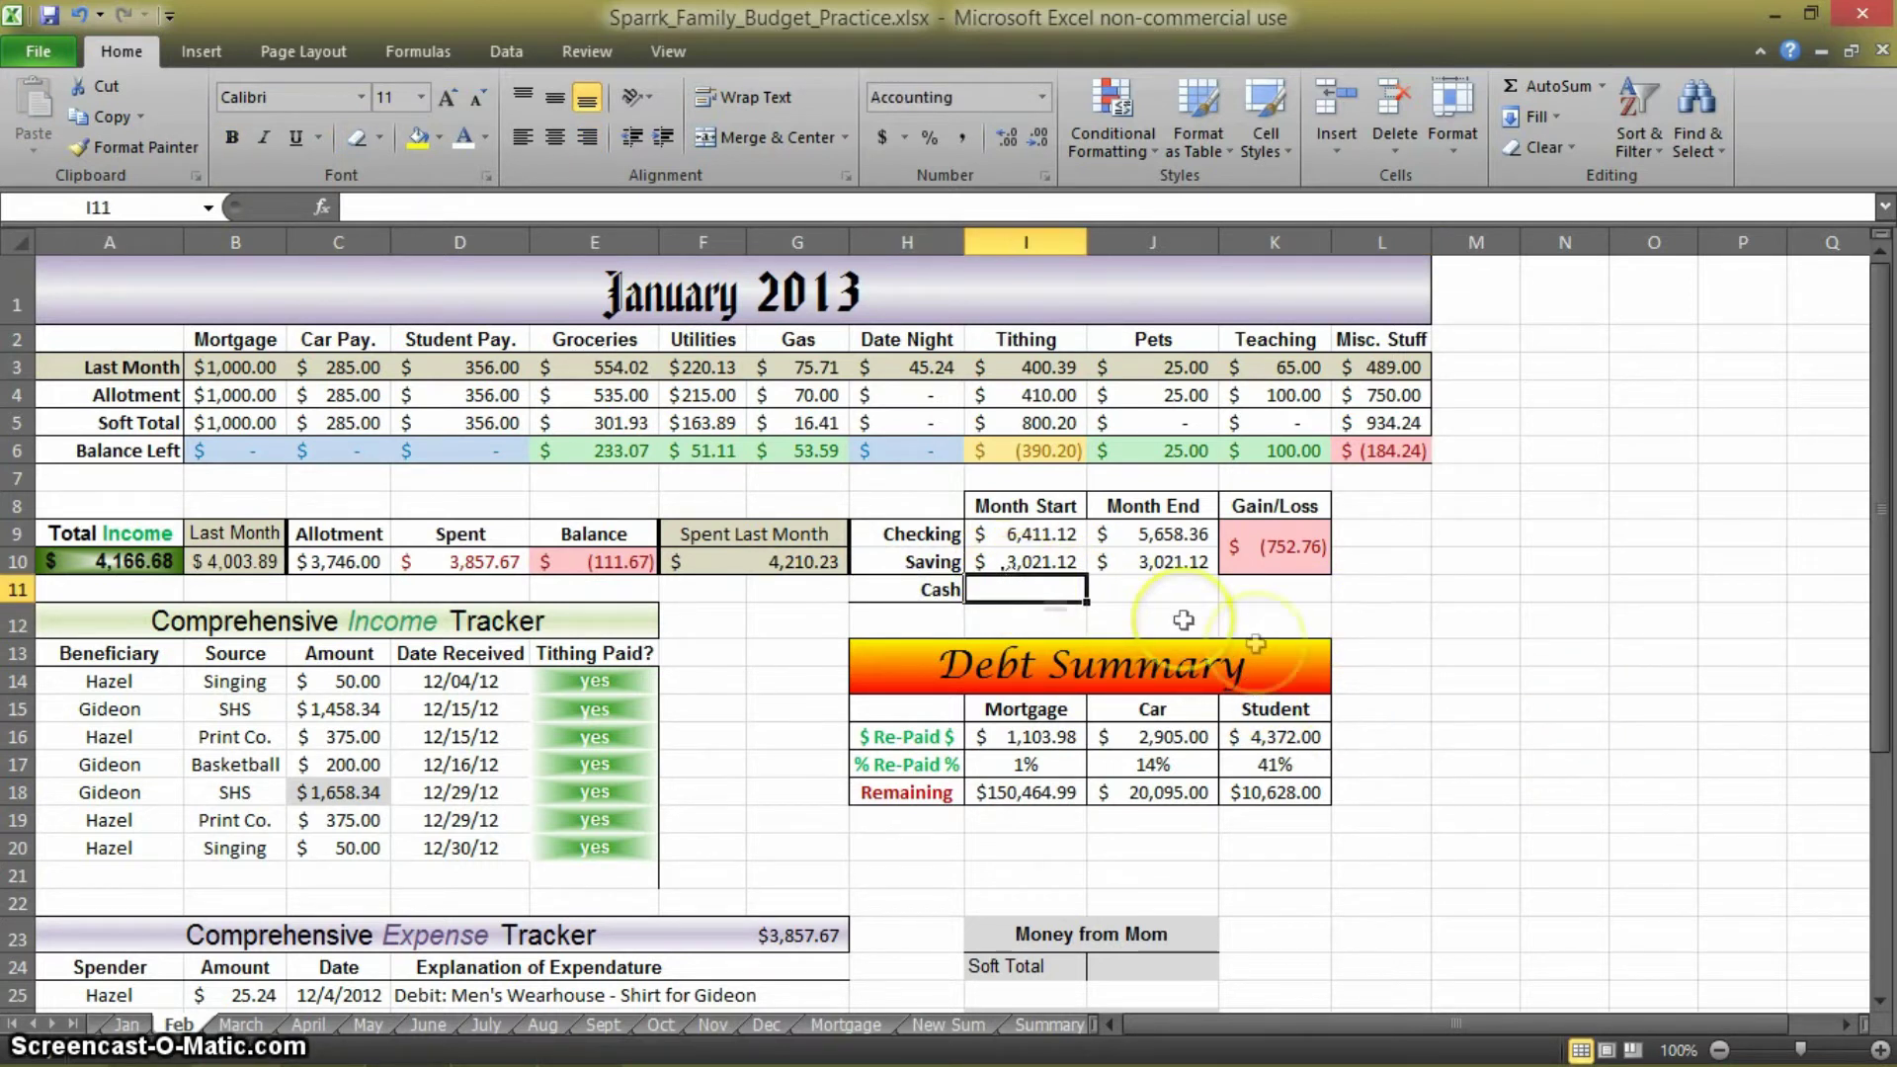
{"action": "type", "text": "500"}
{"action": "key", "text": "Return"}
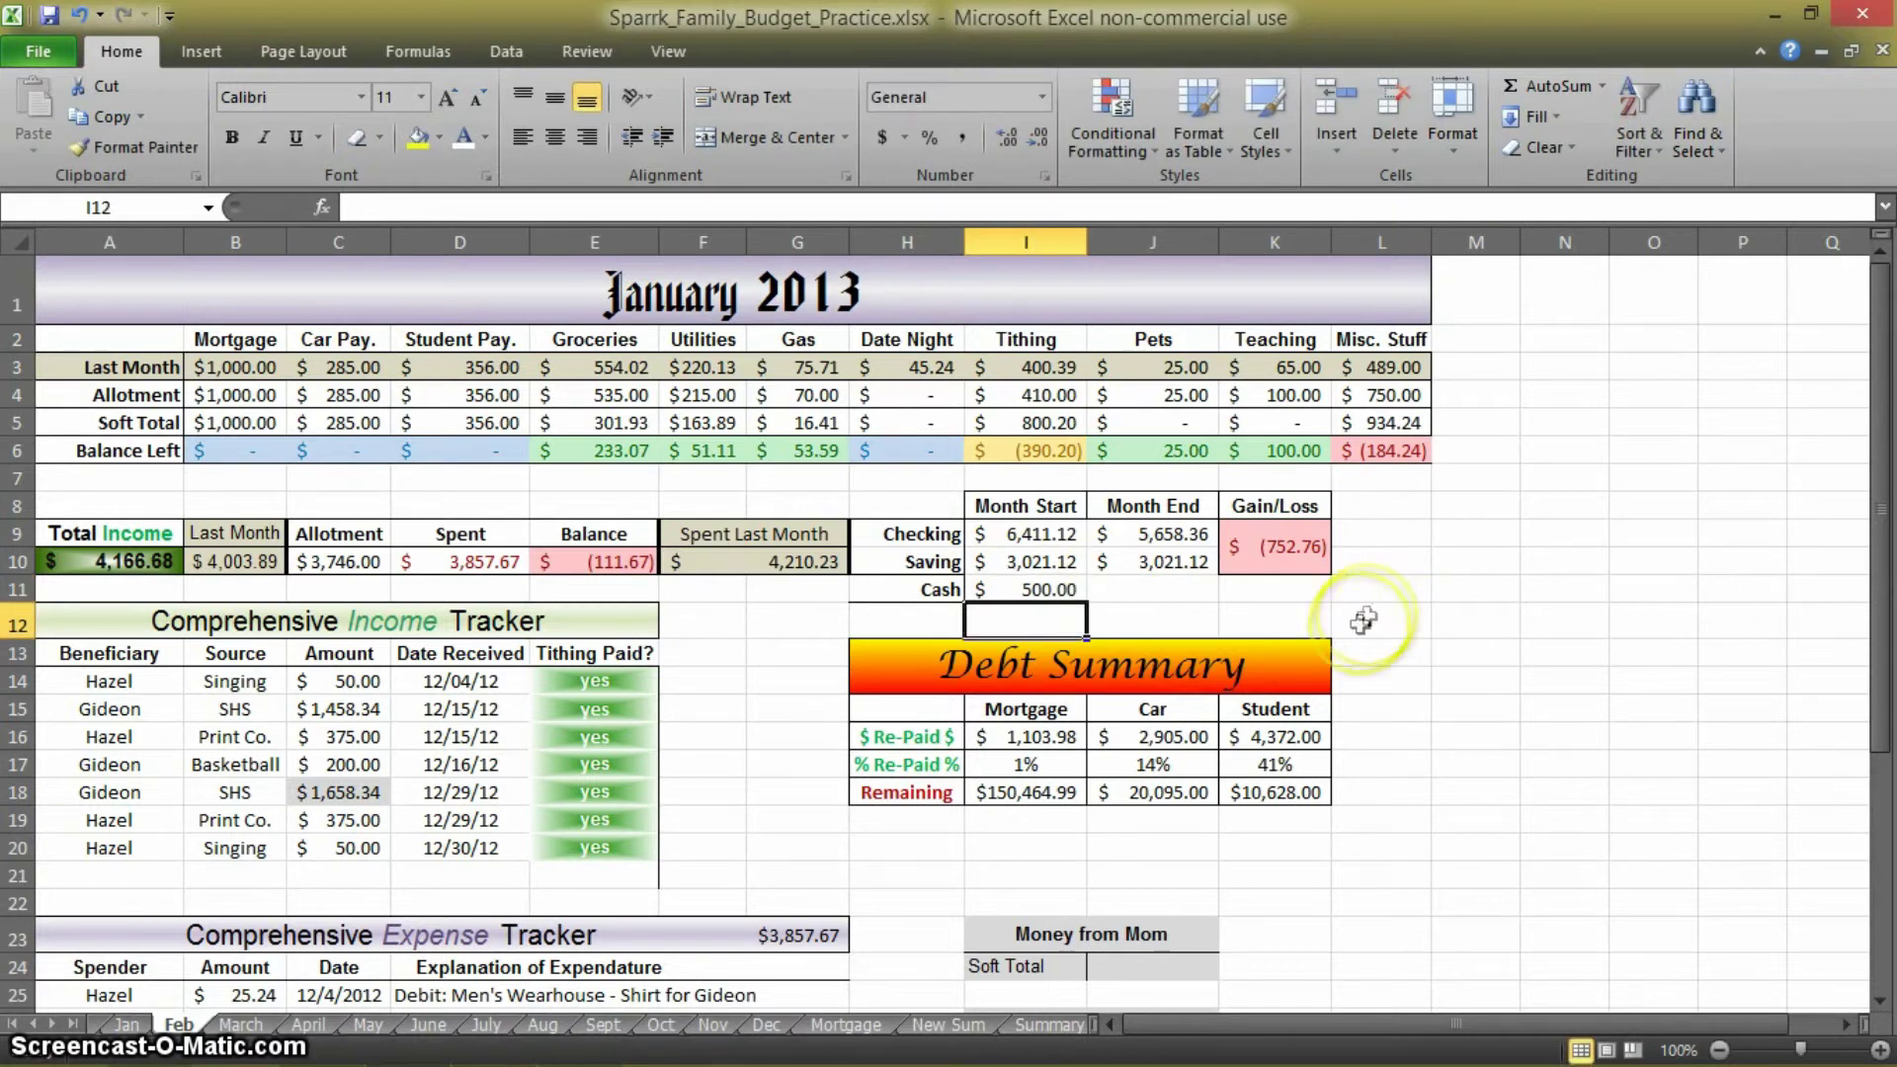
{"action": "left_click", "coordinate": [1161, 591]}
{"action": "type", "text": "600"}
{"action": "key", "text": "Return"}
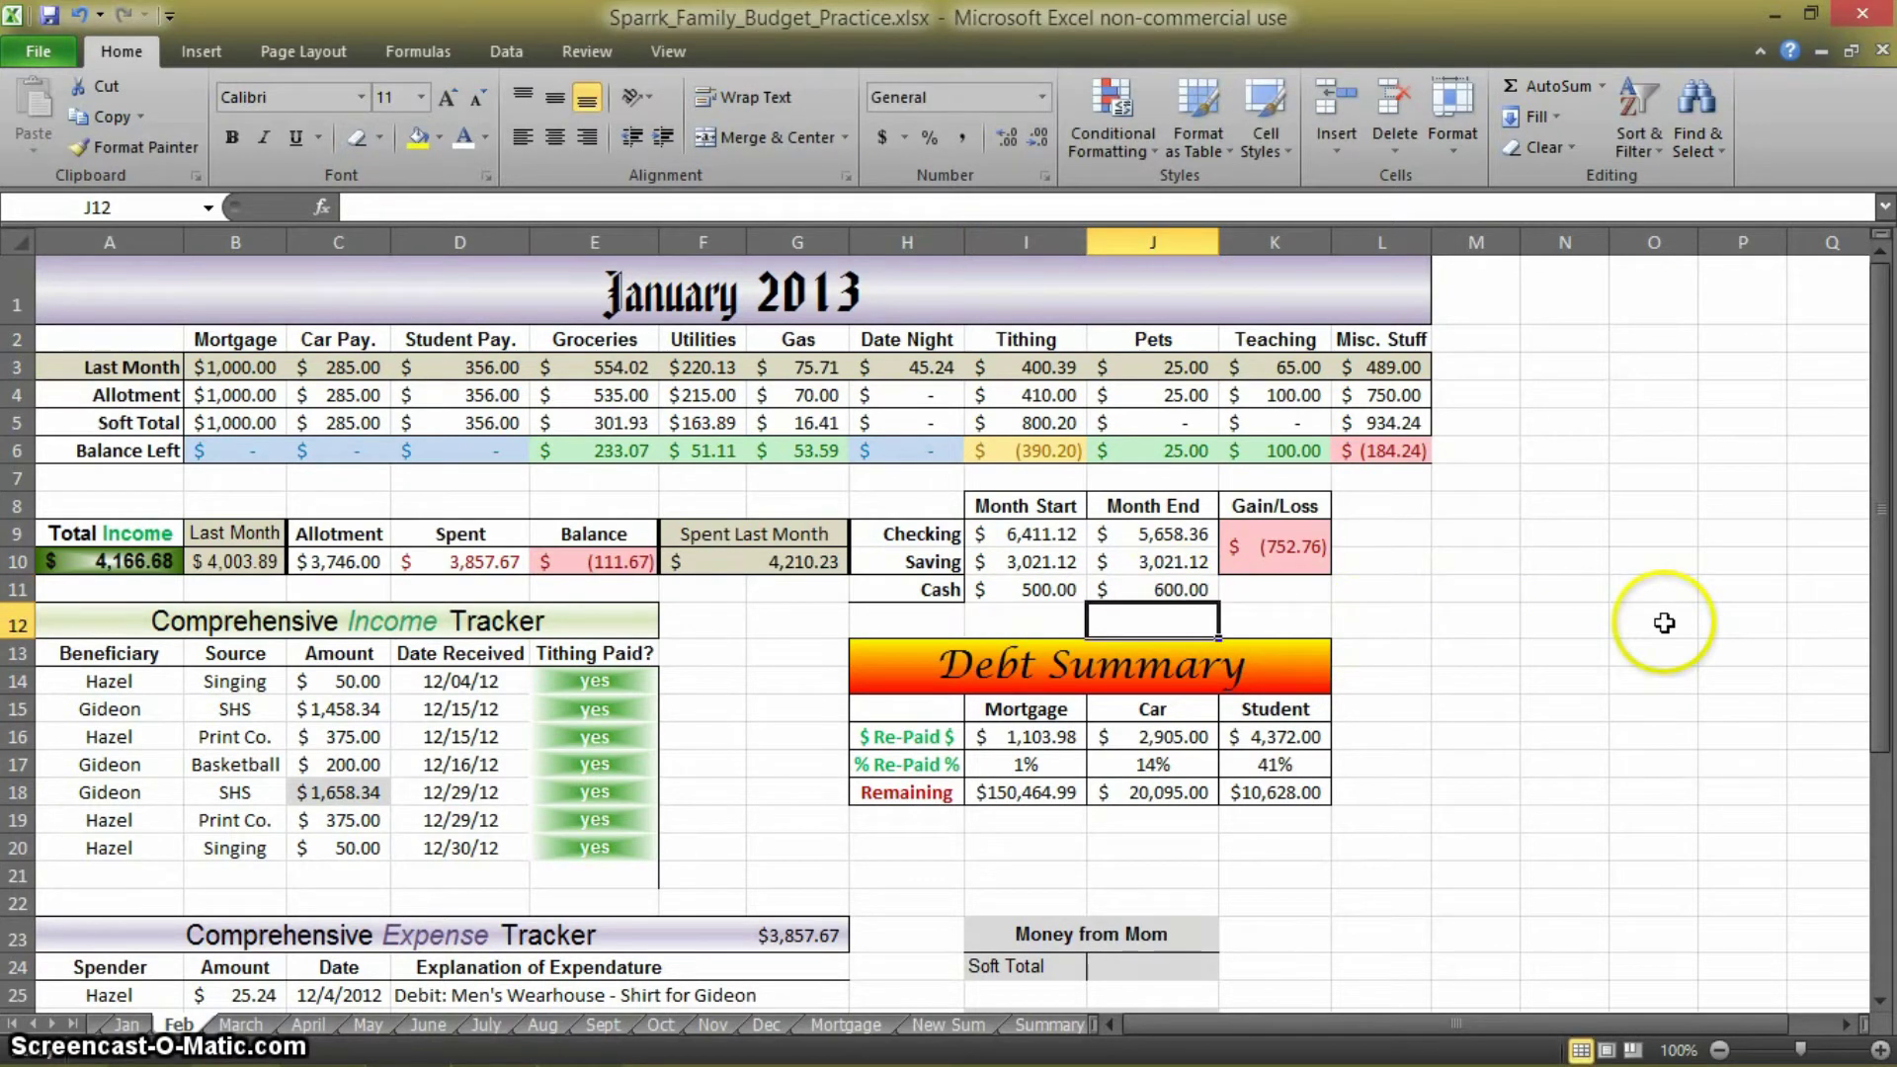
Try to unmerge the Gain/Loss cell and merge it again across K9:K11
{"action": "left_click", "coordinate": [1303, 561]}
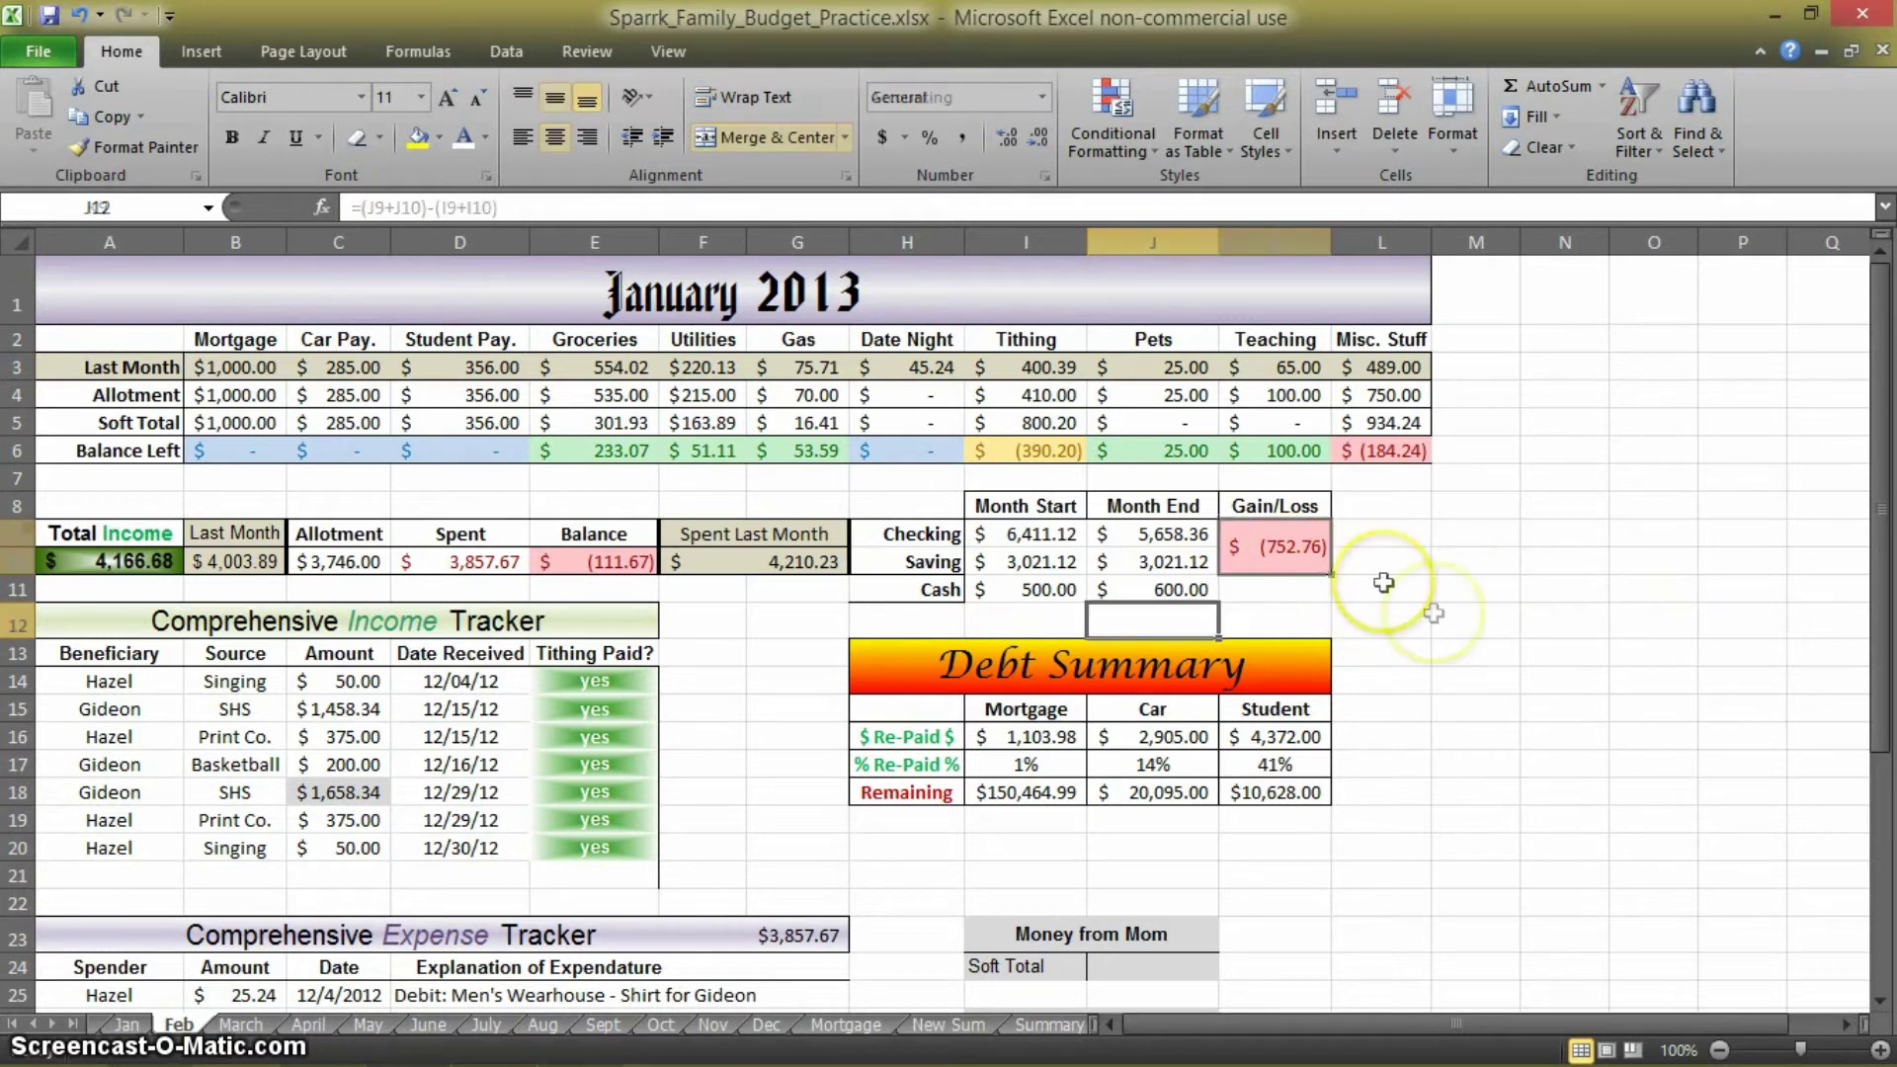
{"action": "left_click_drag", "start_coordinate": [1305, 581], "coordinate": [1305, 585]}
{"action": "left_click", "coordinate": [1395, 627]}
{"action": "left_click", "coordinate": [1310, 587]}
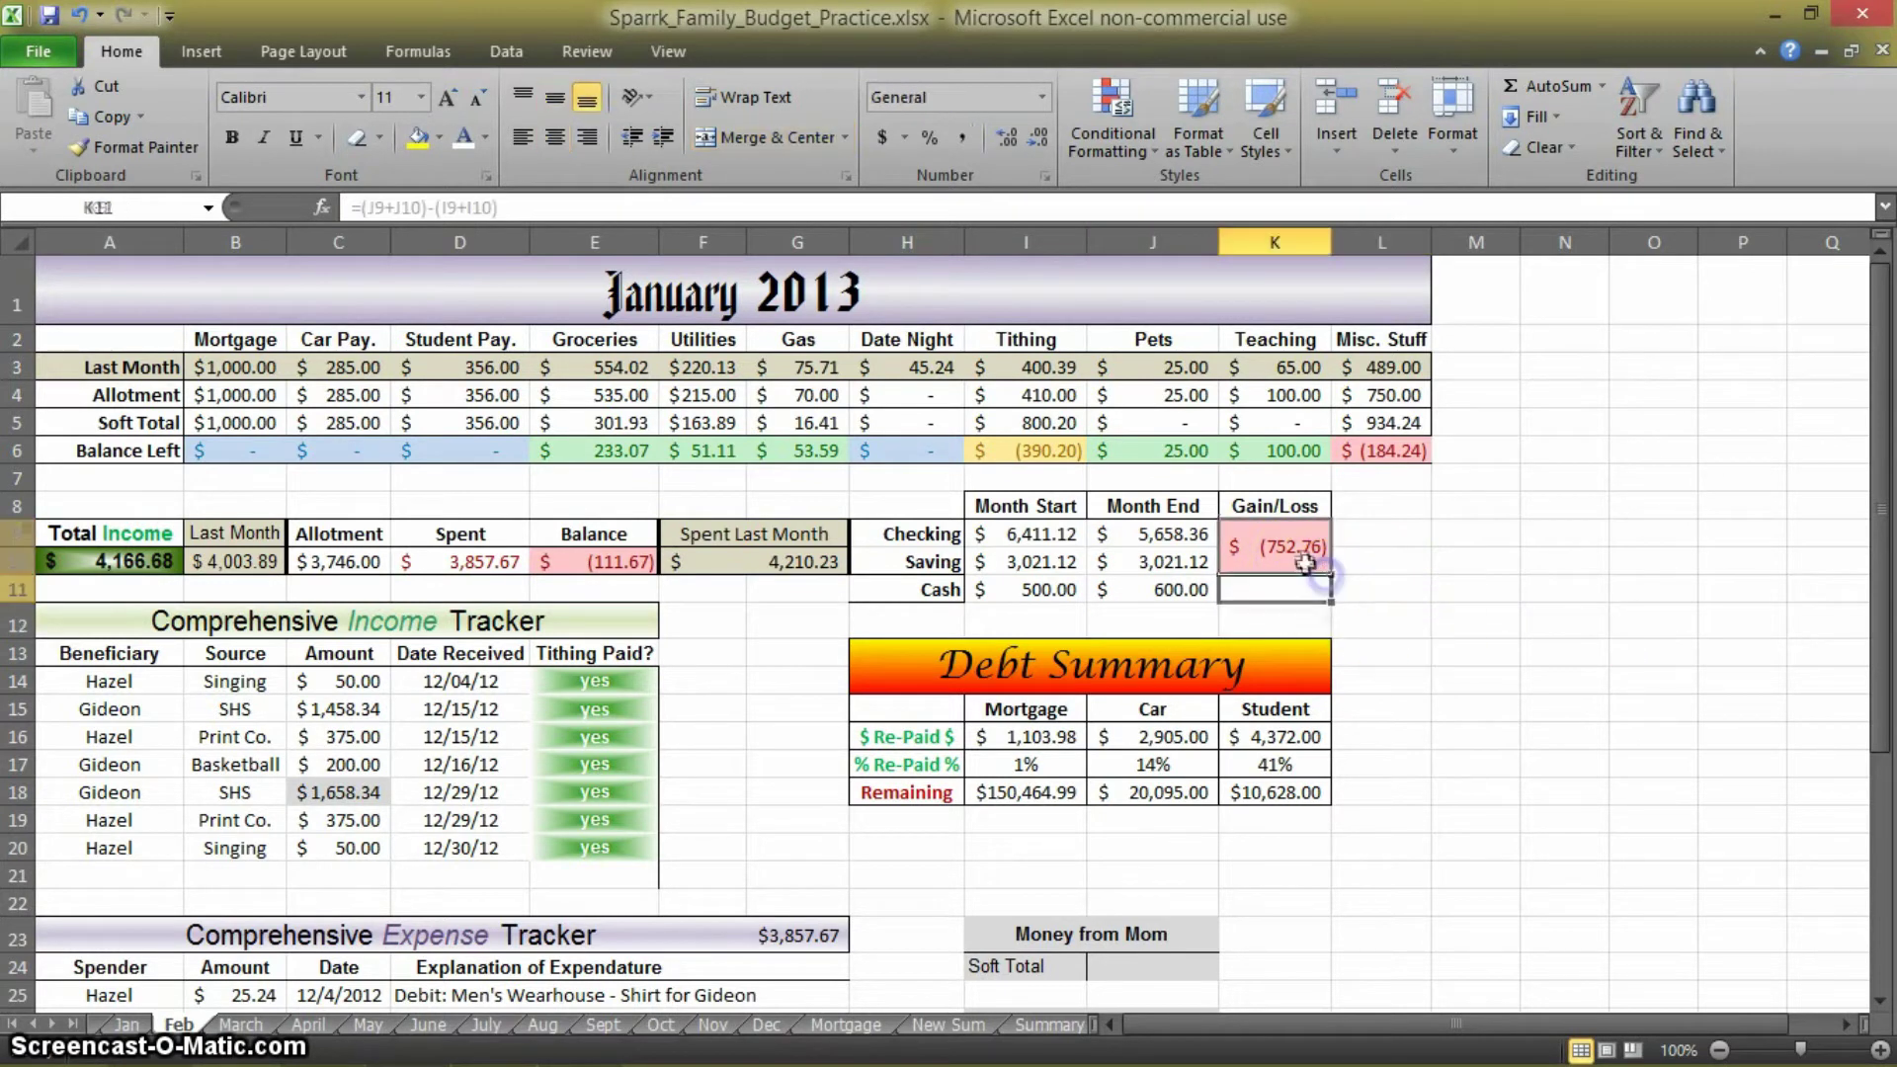
{"action": "left_click", "coordinate": [1306, 559]}
{"action": "left_click_drag", "start_coordinate": [1280, 566], "coordinate": [1280, 591]}
{"action": "left_click", "coordinate": [766, 136]}
{"action": "left_click", "coordinate": [779, 137]}
{"action": "left_click", "coordinate": [1476, 505]}
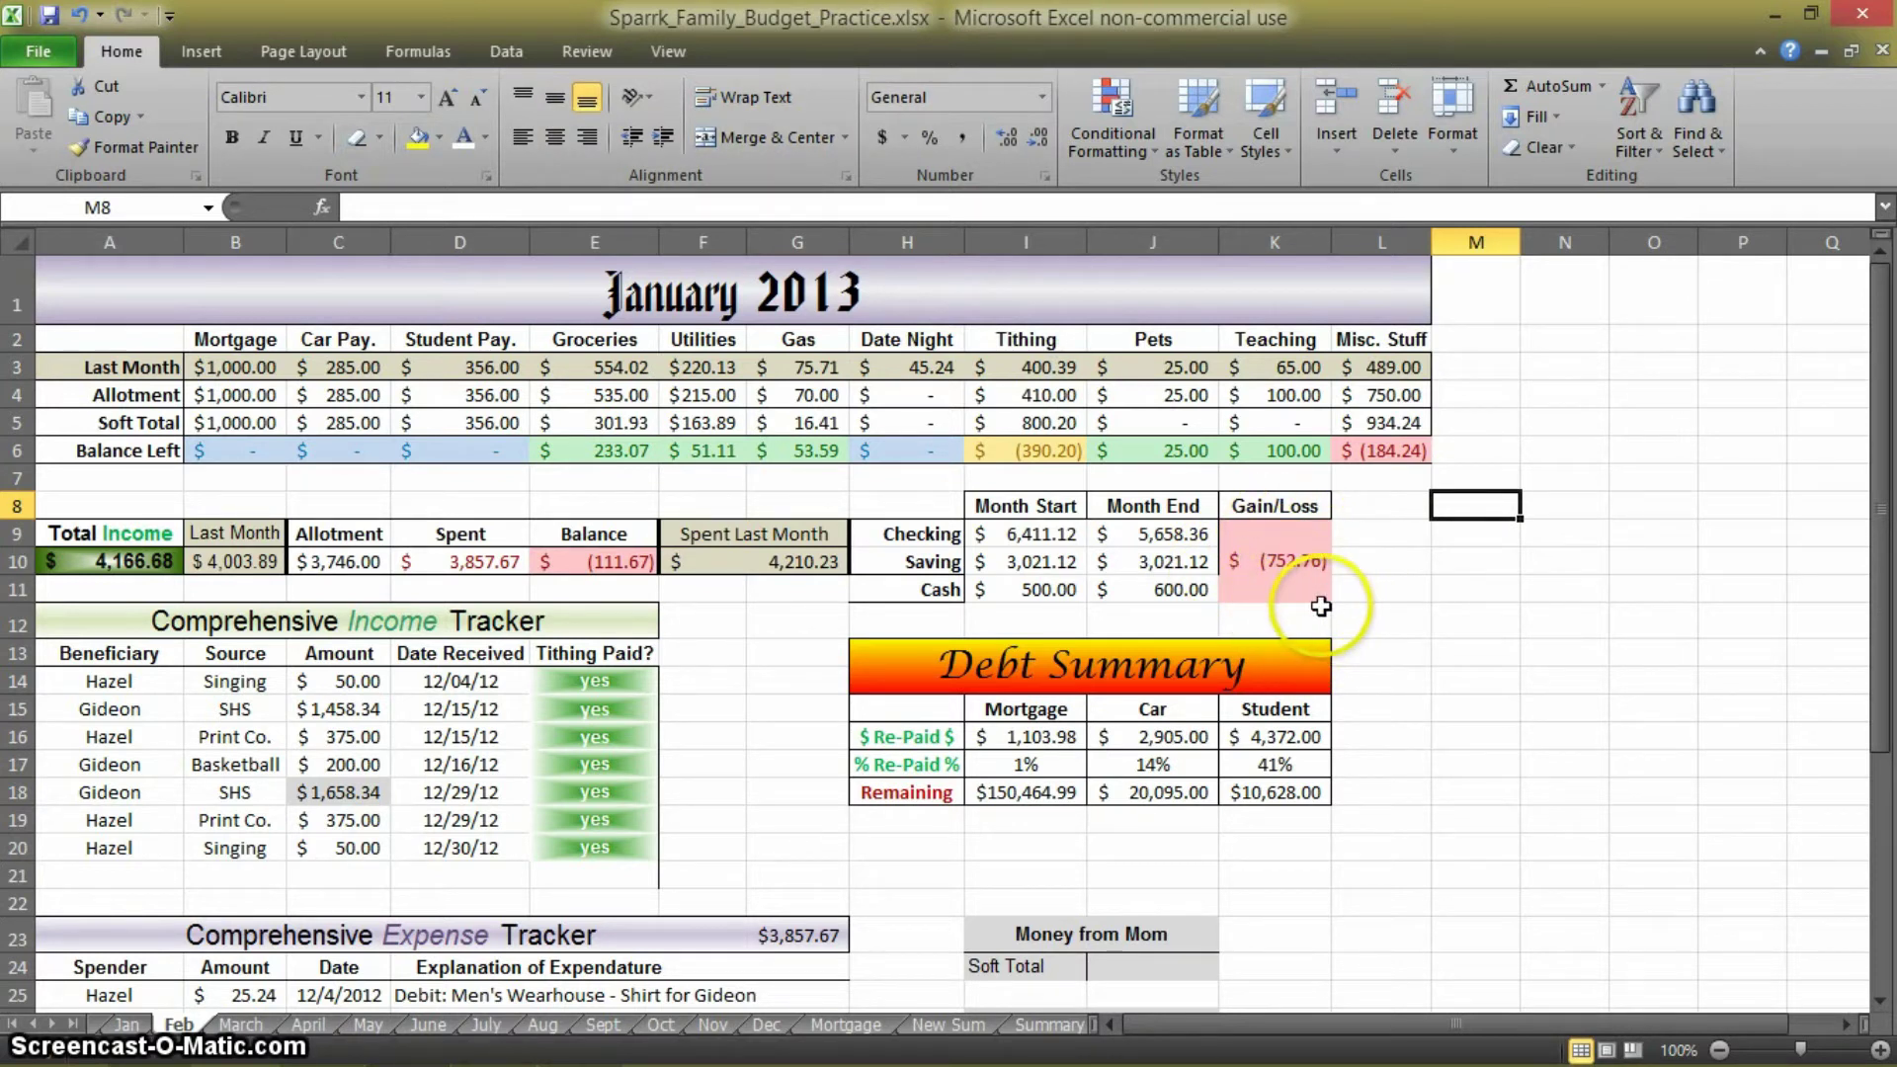
Undo the unmerging and re-merging of the Gain/Loss cells
{"action": "key", "text": "ctrl+z"}
{"action": "left_click", "coordinate": [1414, 660]}
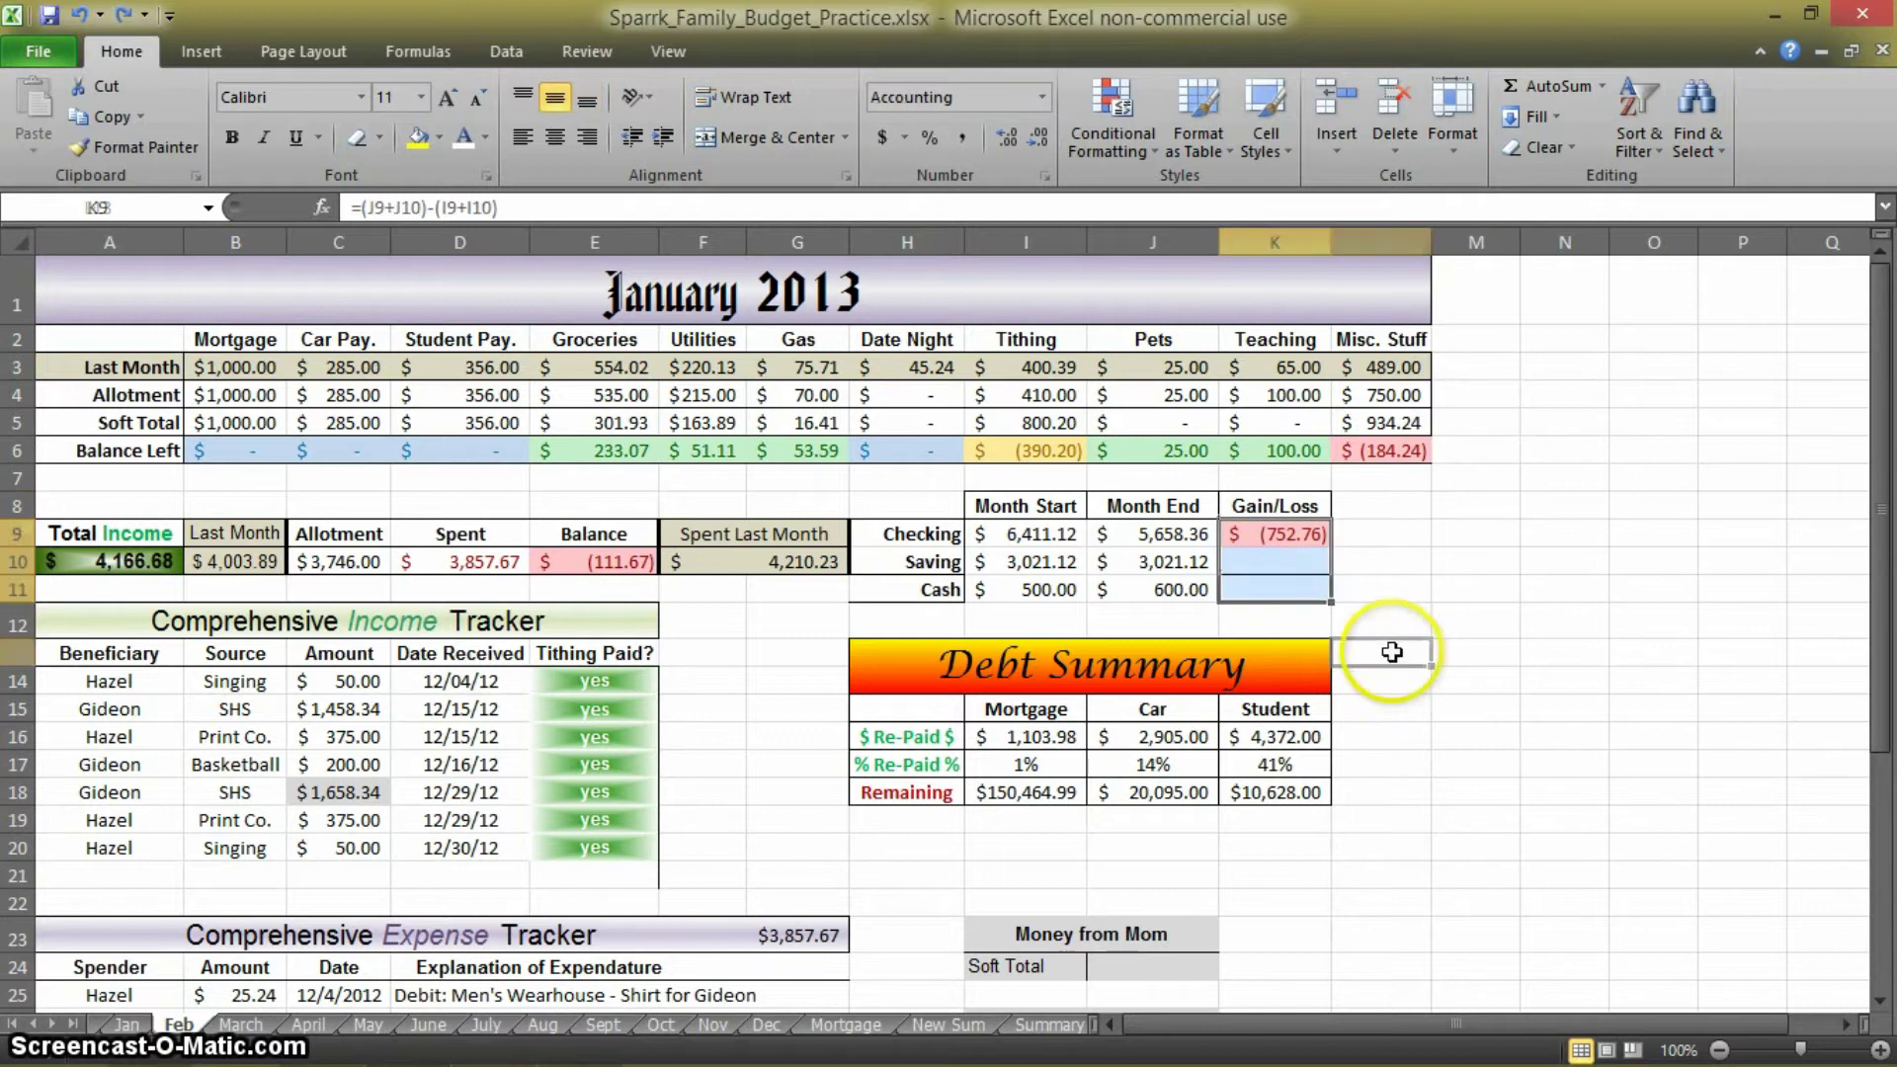
{"action": "left_click_drag", "start_coordinate": [1300, 539], "coordinate": [1302, 562]}
{"action": "left_click", "coordinate": [1441, 597]}
{"action": "key", "text": "ctrl+z"}
{"action": "left_click", "coordinate": [1415, 604]}
Unmerge the Gain/Loss cell and merge and center K9:K11 so it also spans the Cash row
{"action": "left_click", "coordinate": [1315, 548]}
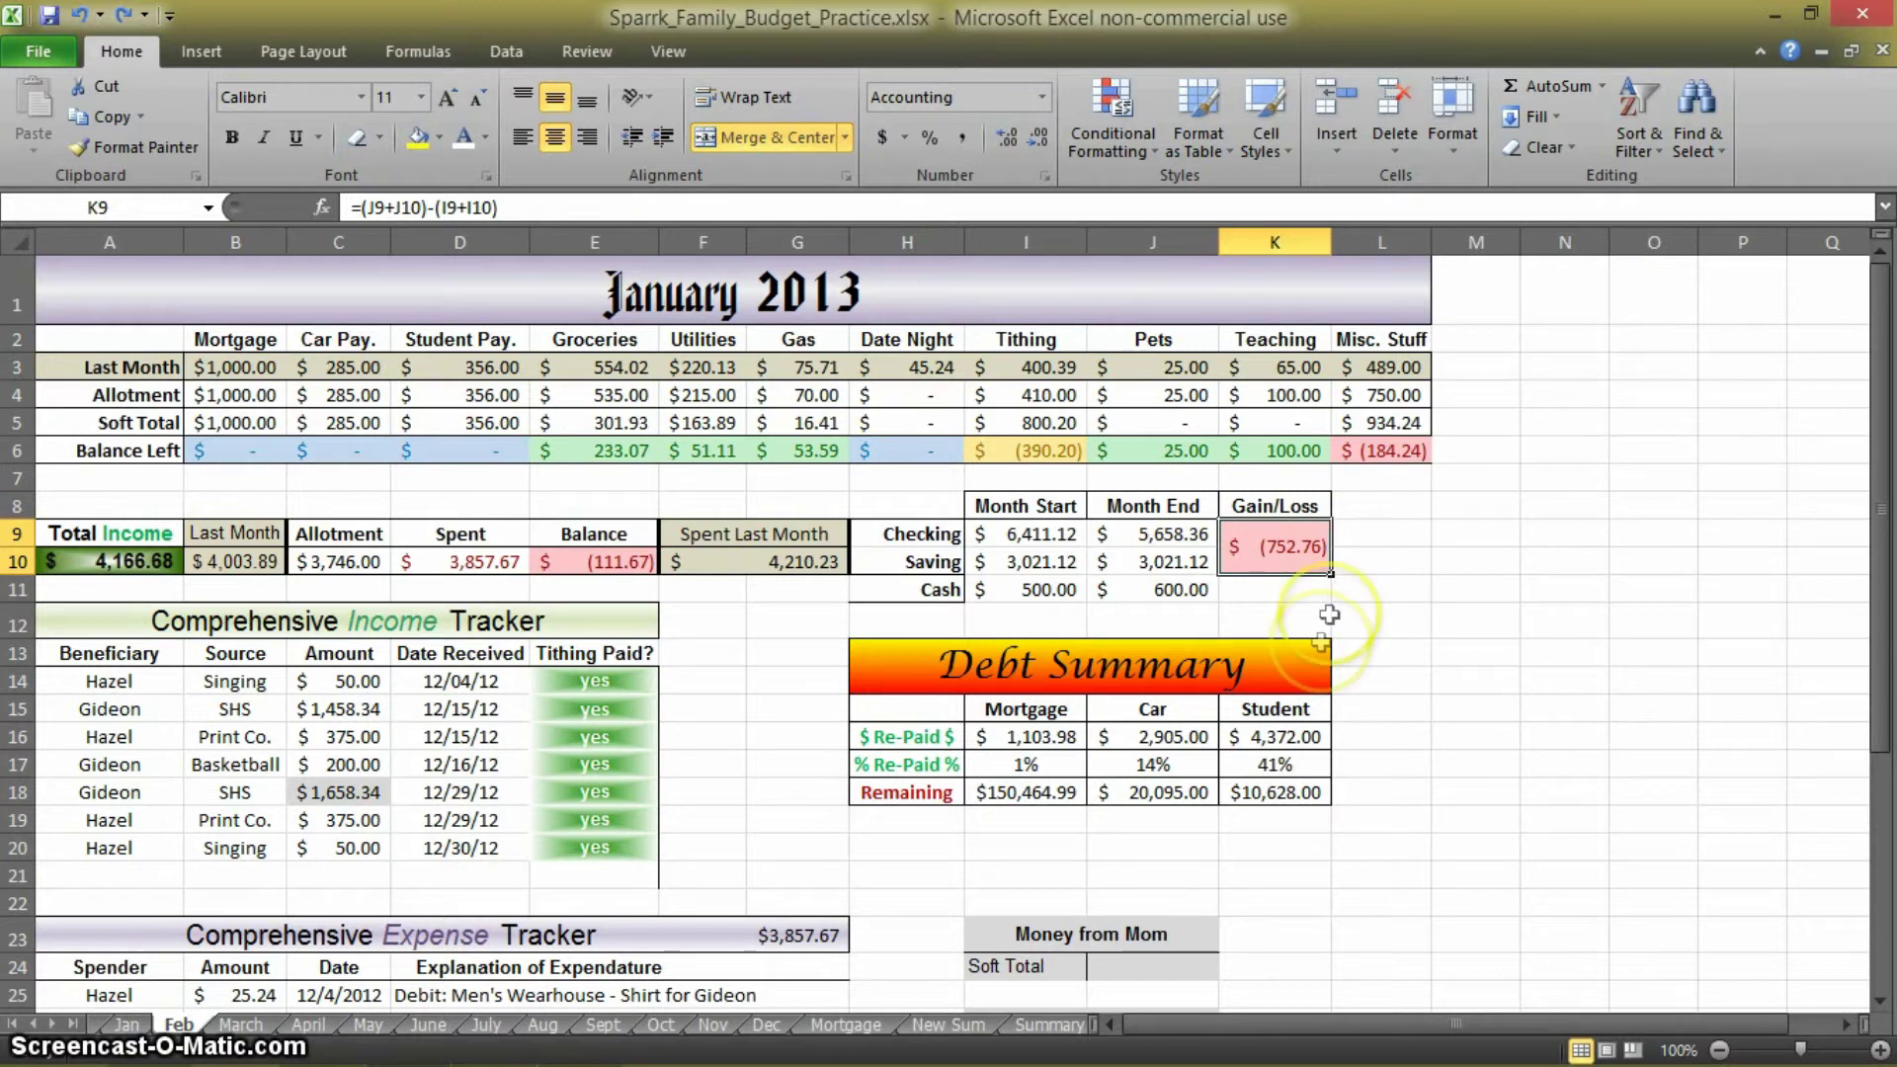
{"action": "left_click", "coordinate": [1388, 650]}
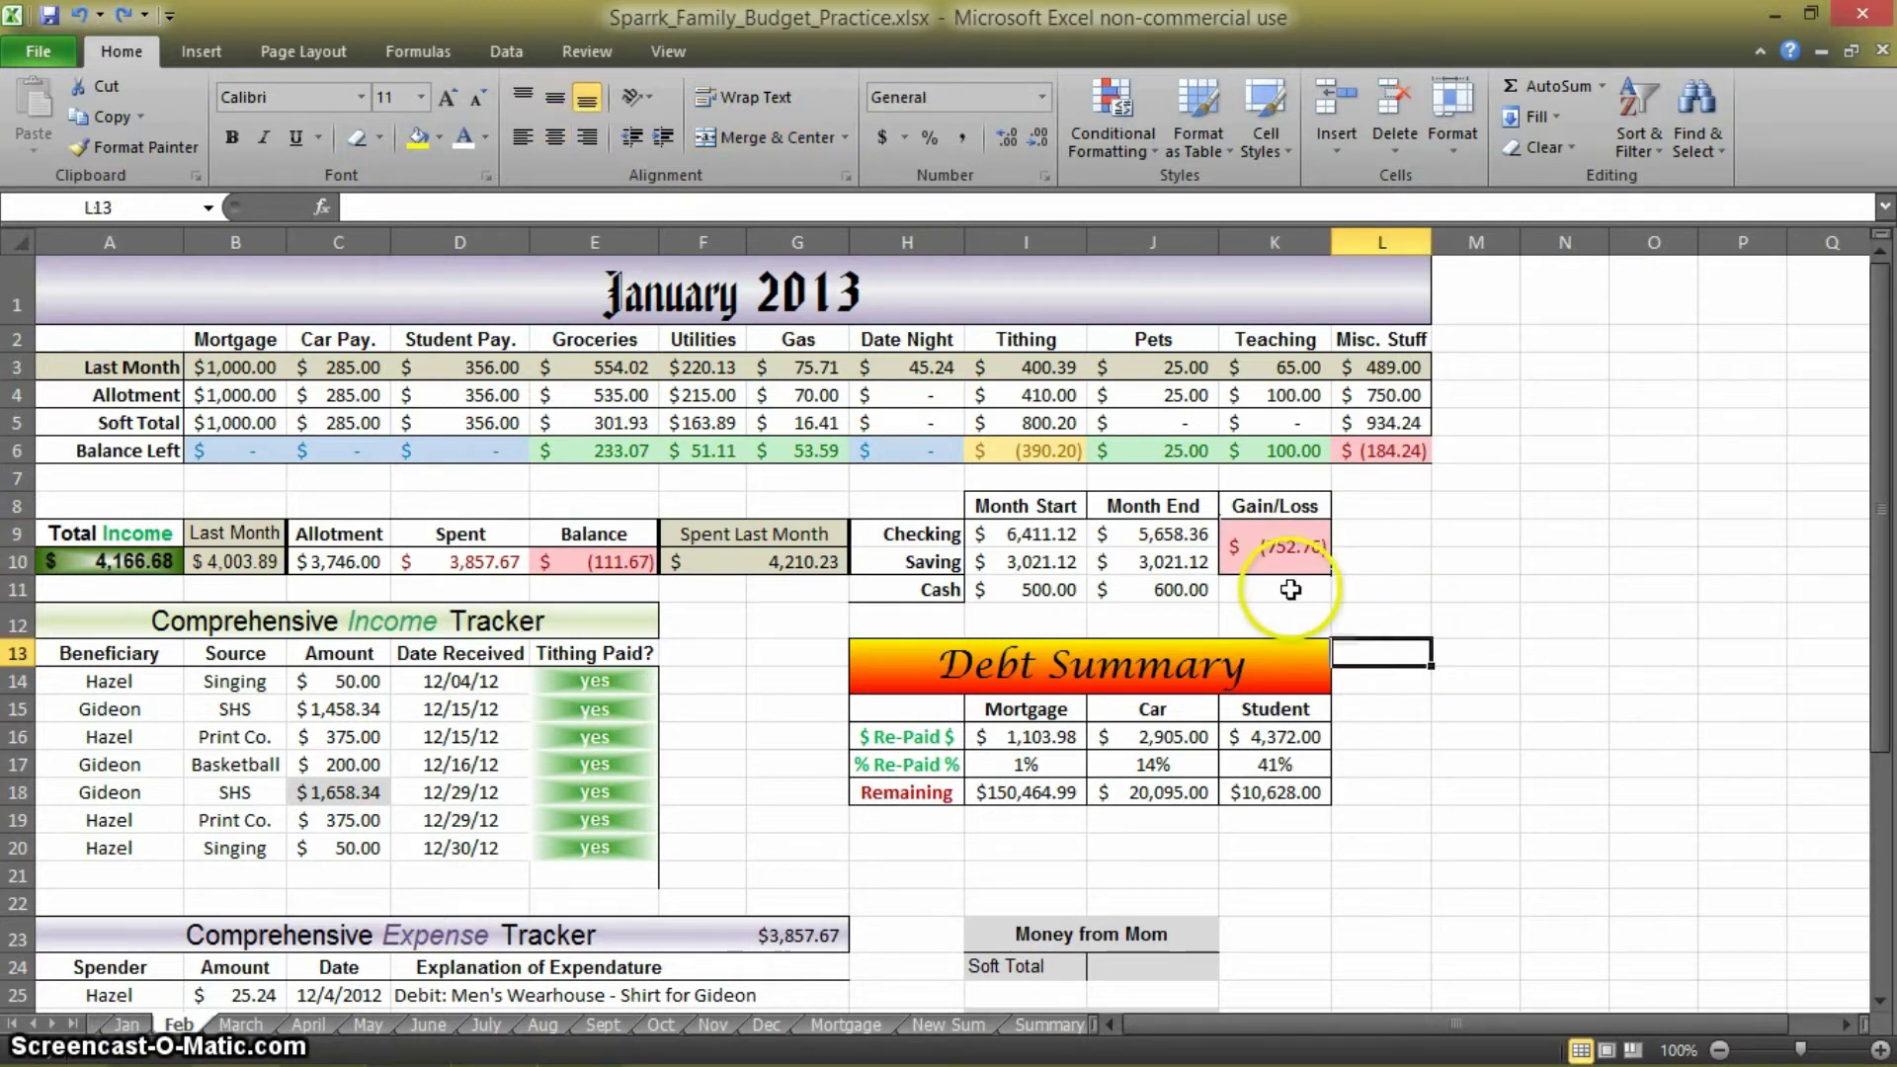
{"action": "left_click", "coordinate": [1290, 590]}
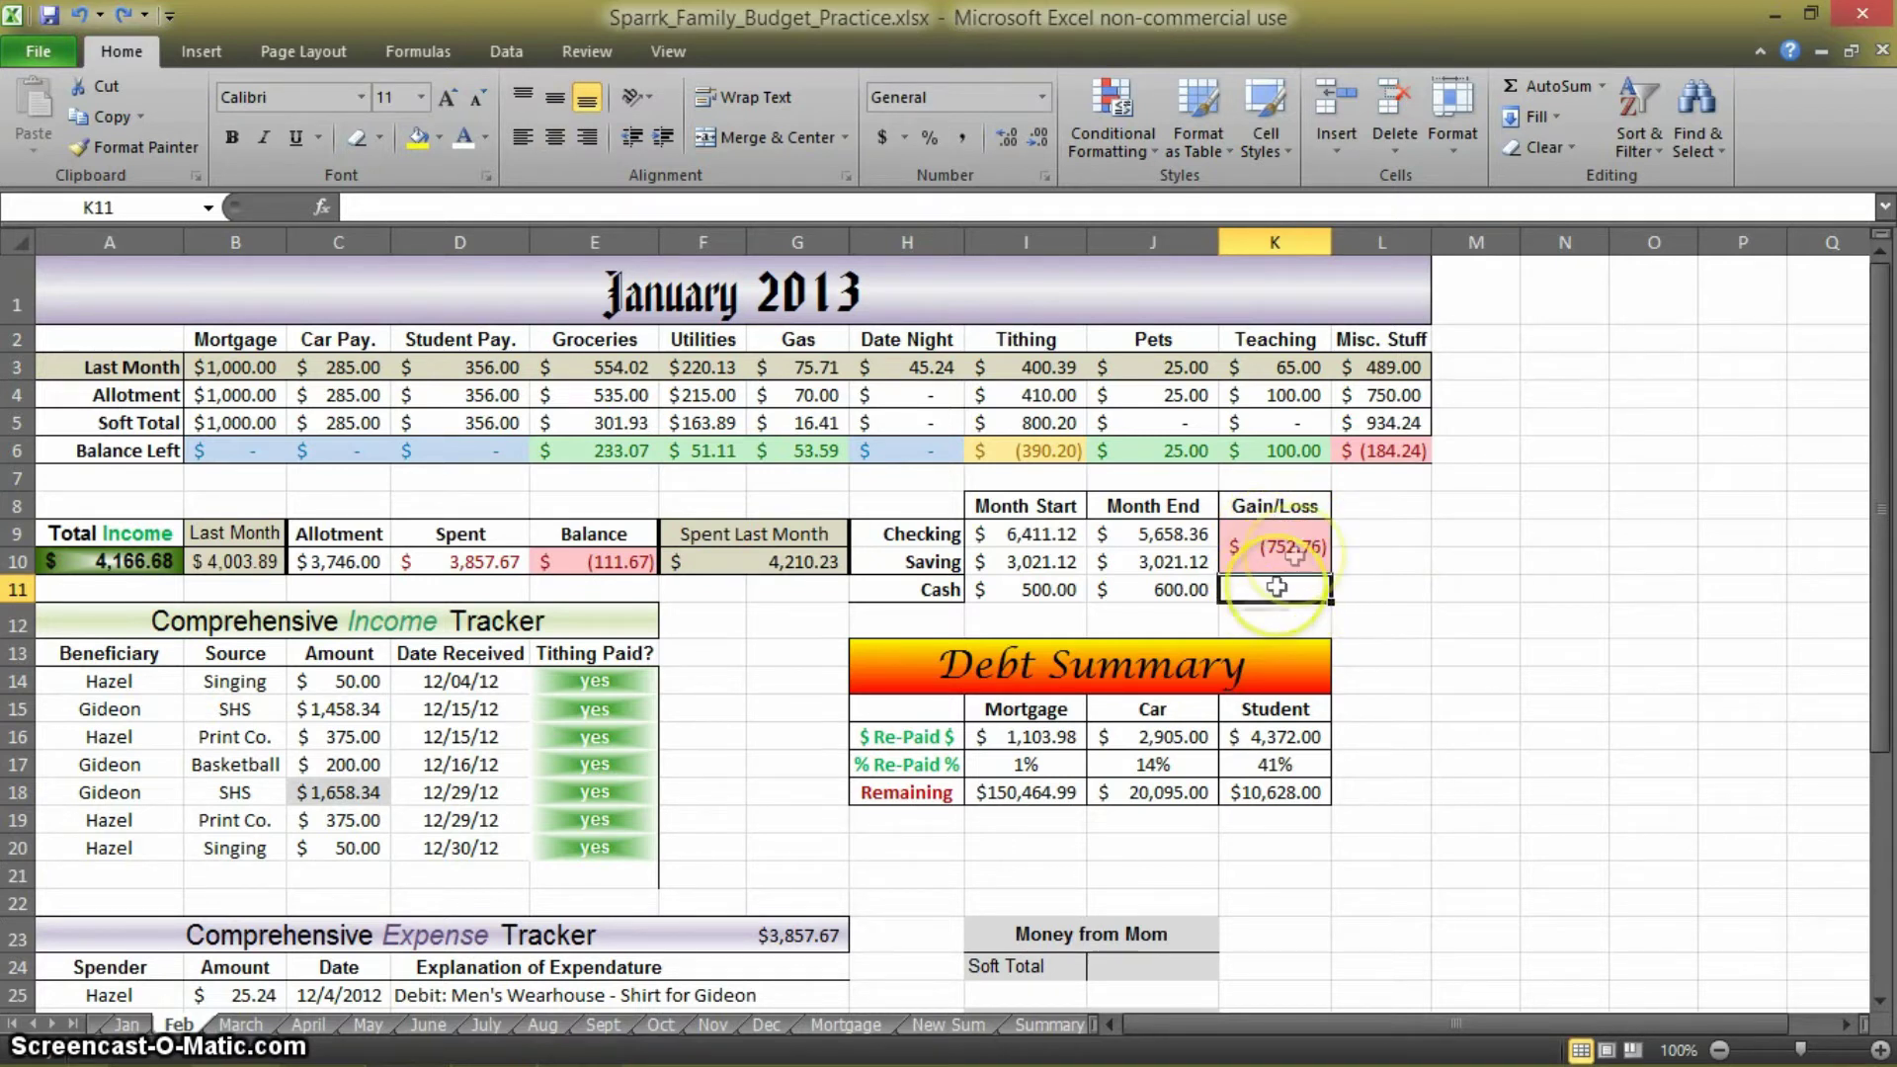
{"action": "left_click", "coordinate": [1349, 555]}
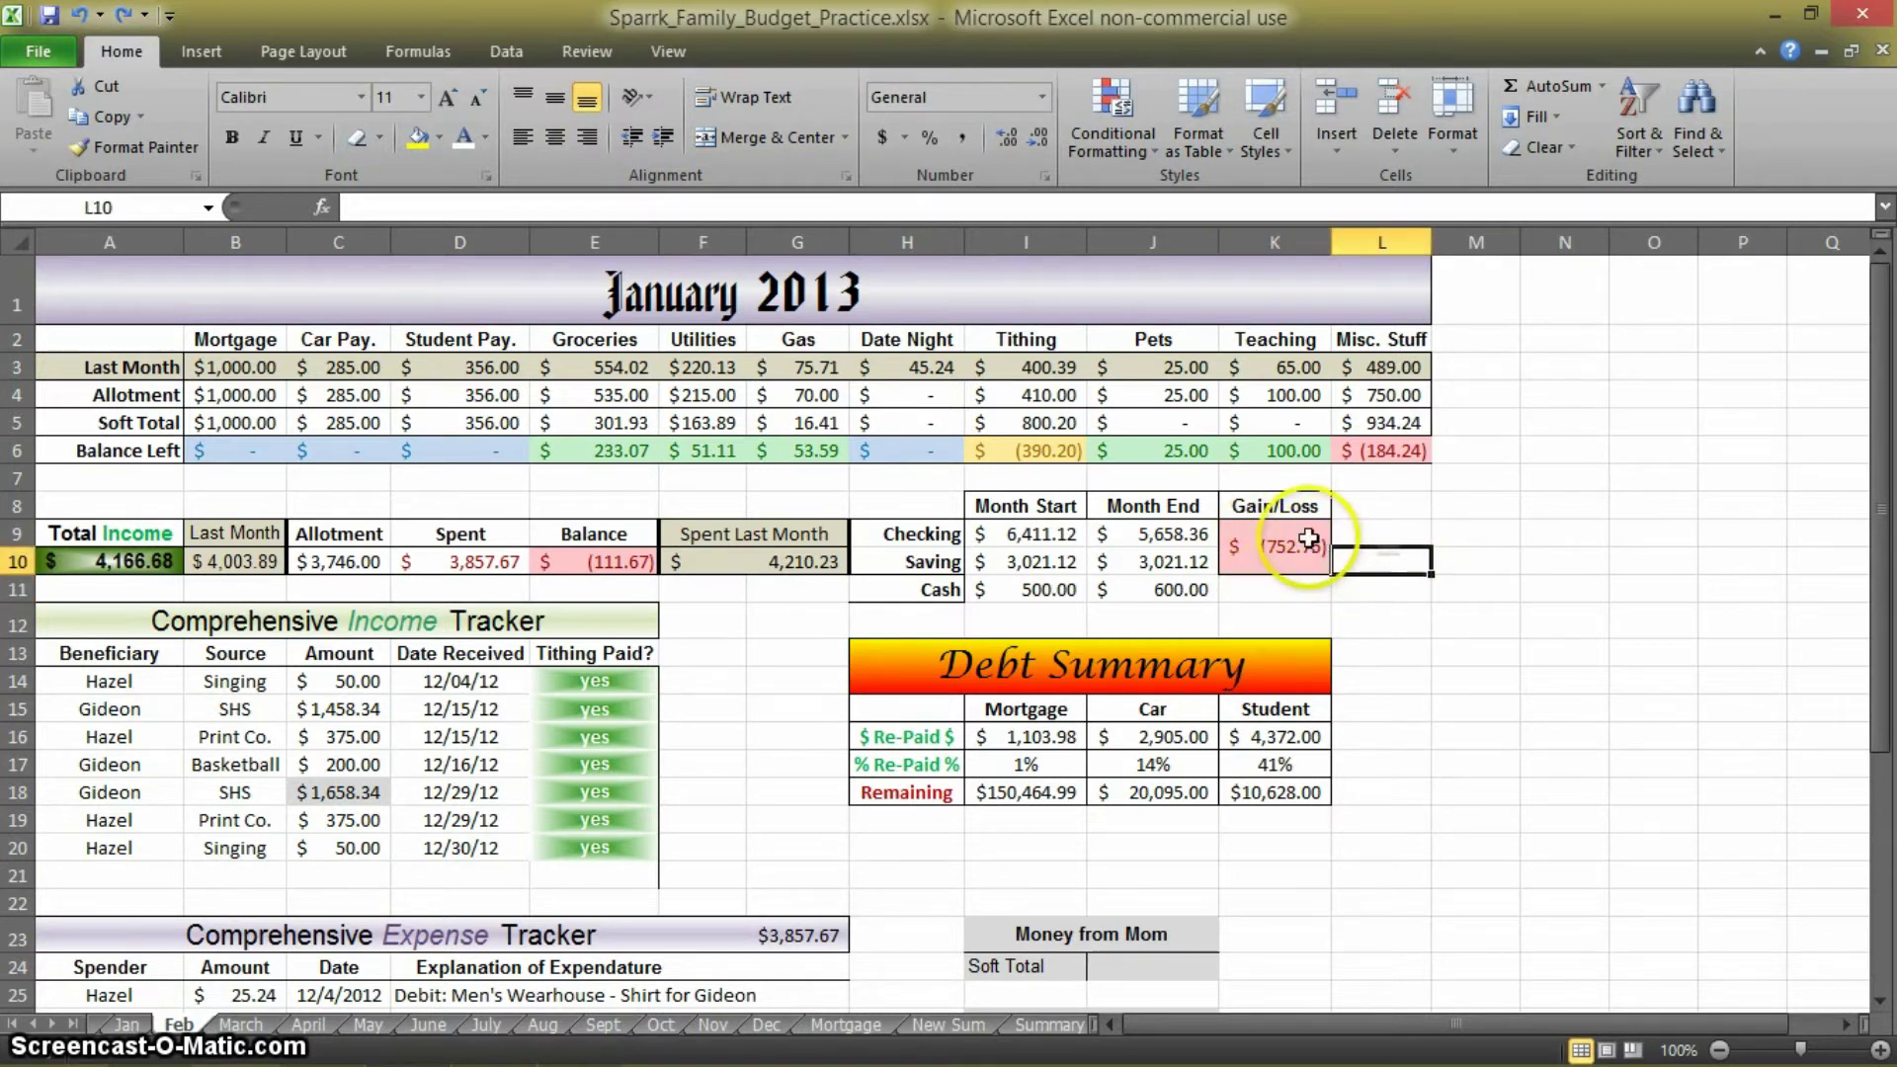
{"action": "left_click", "coordinate": [1306, 544]}
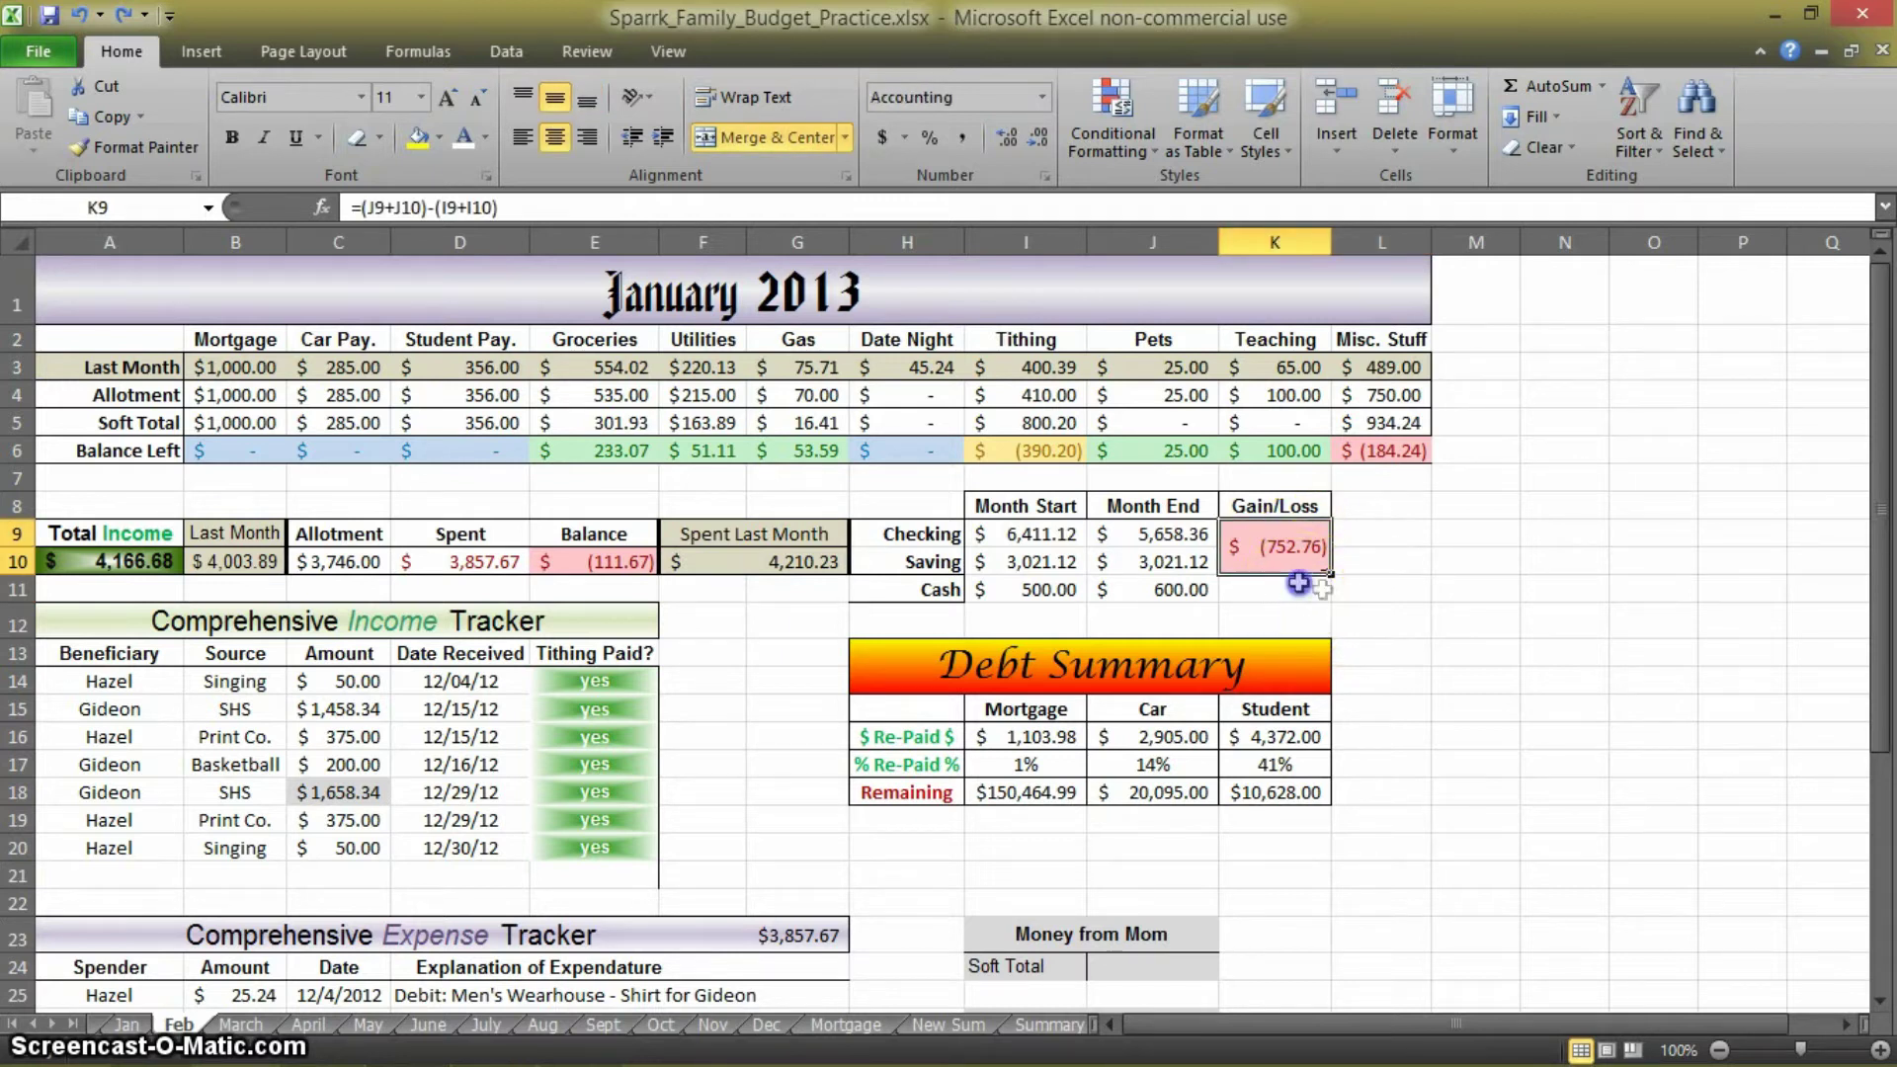
{"action": "left_click", "coordinate": [1303, 584]}
{"action": "left_click_drag", "start_coordinate": [1314, 557], "coordinate": [1315, 589]}
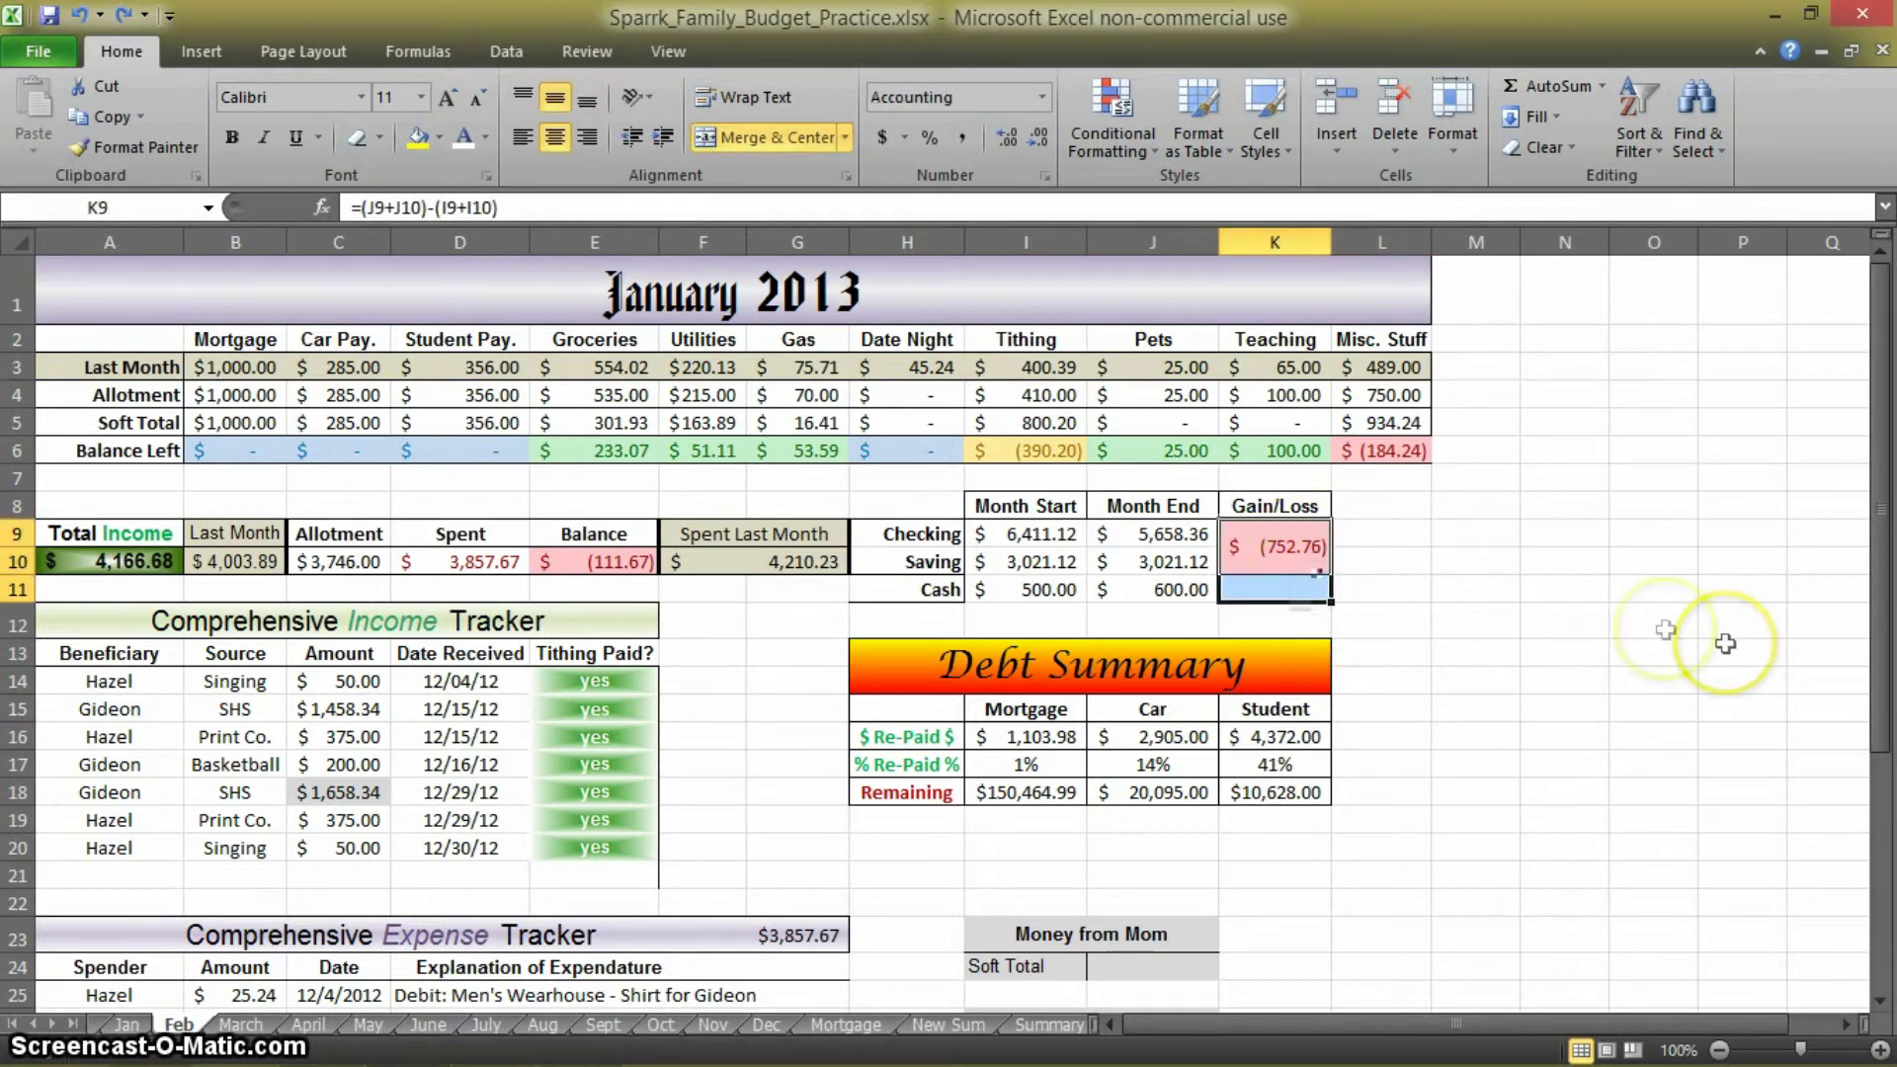
{"action": "left_click", "coordinate": [743, 140]}
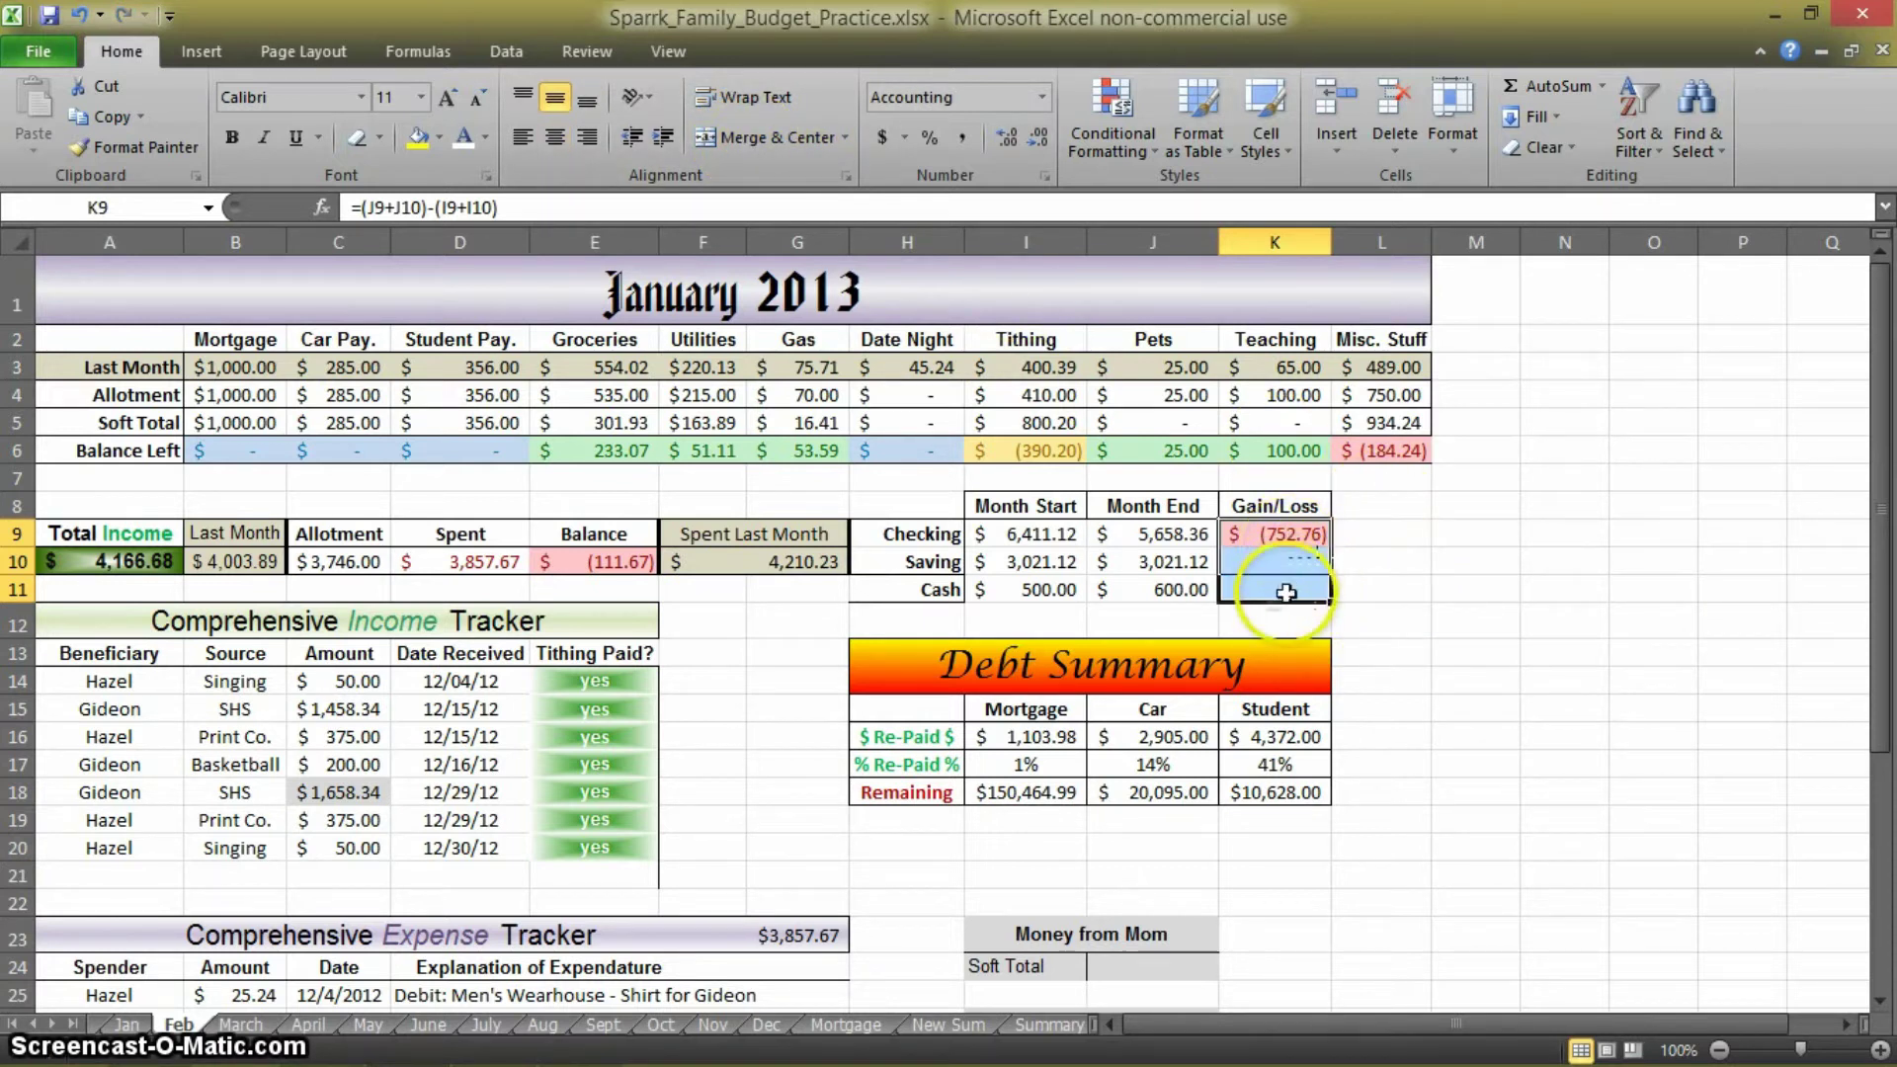
{"action": "left_click", "coordinate": [775, 136]}
{"action": "left_click", "coordinate": [1573, 562]}
{"action": "left_click", "coordinate": [1280, 541]}
{"action": "left_click", "coordinate": [1498, 578]}
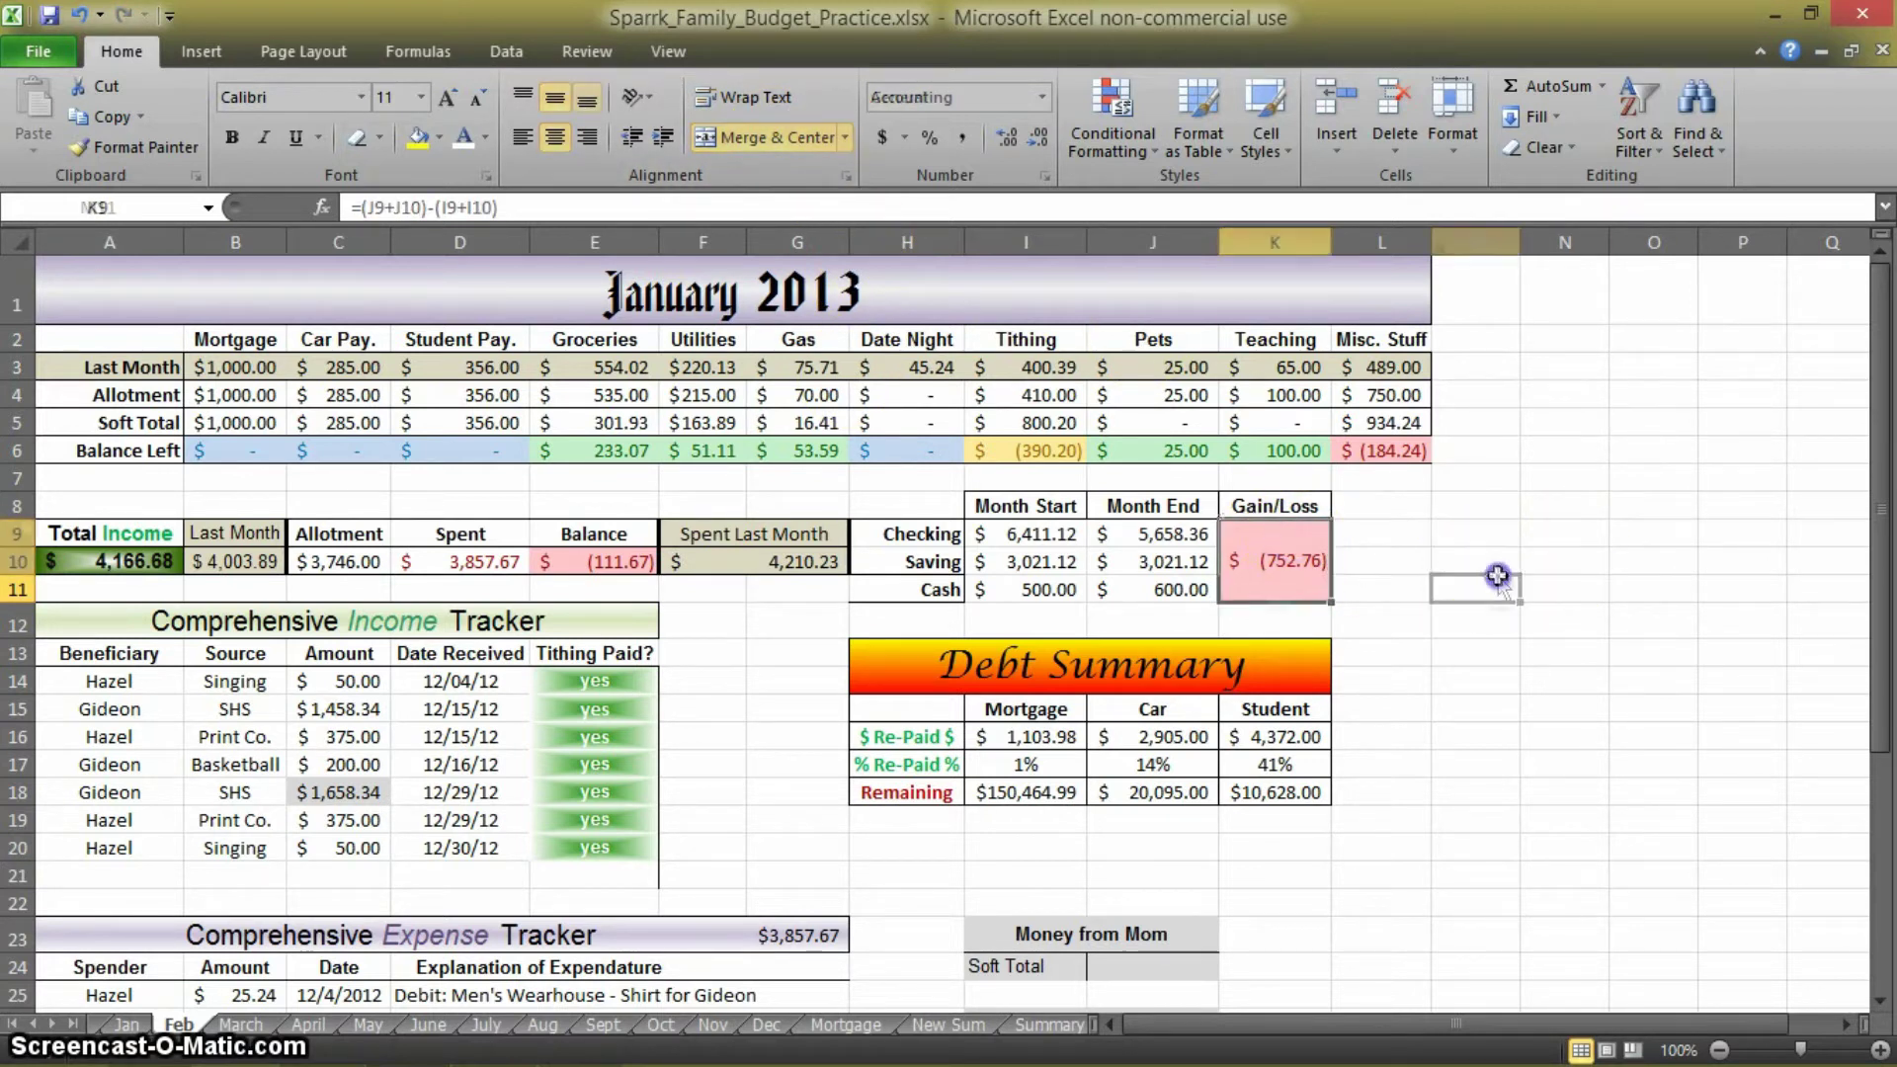
Clear the formula from the merged Gain/Loss cell K9 and outline the account amounts through the Cash row with a border
{"action": "left_click", "coordinate": [1290, 588]}
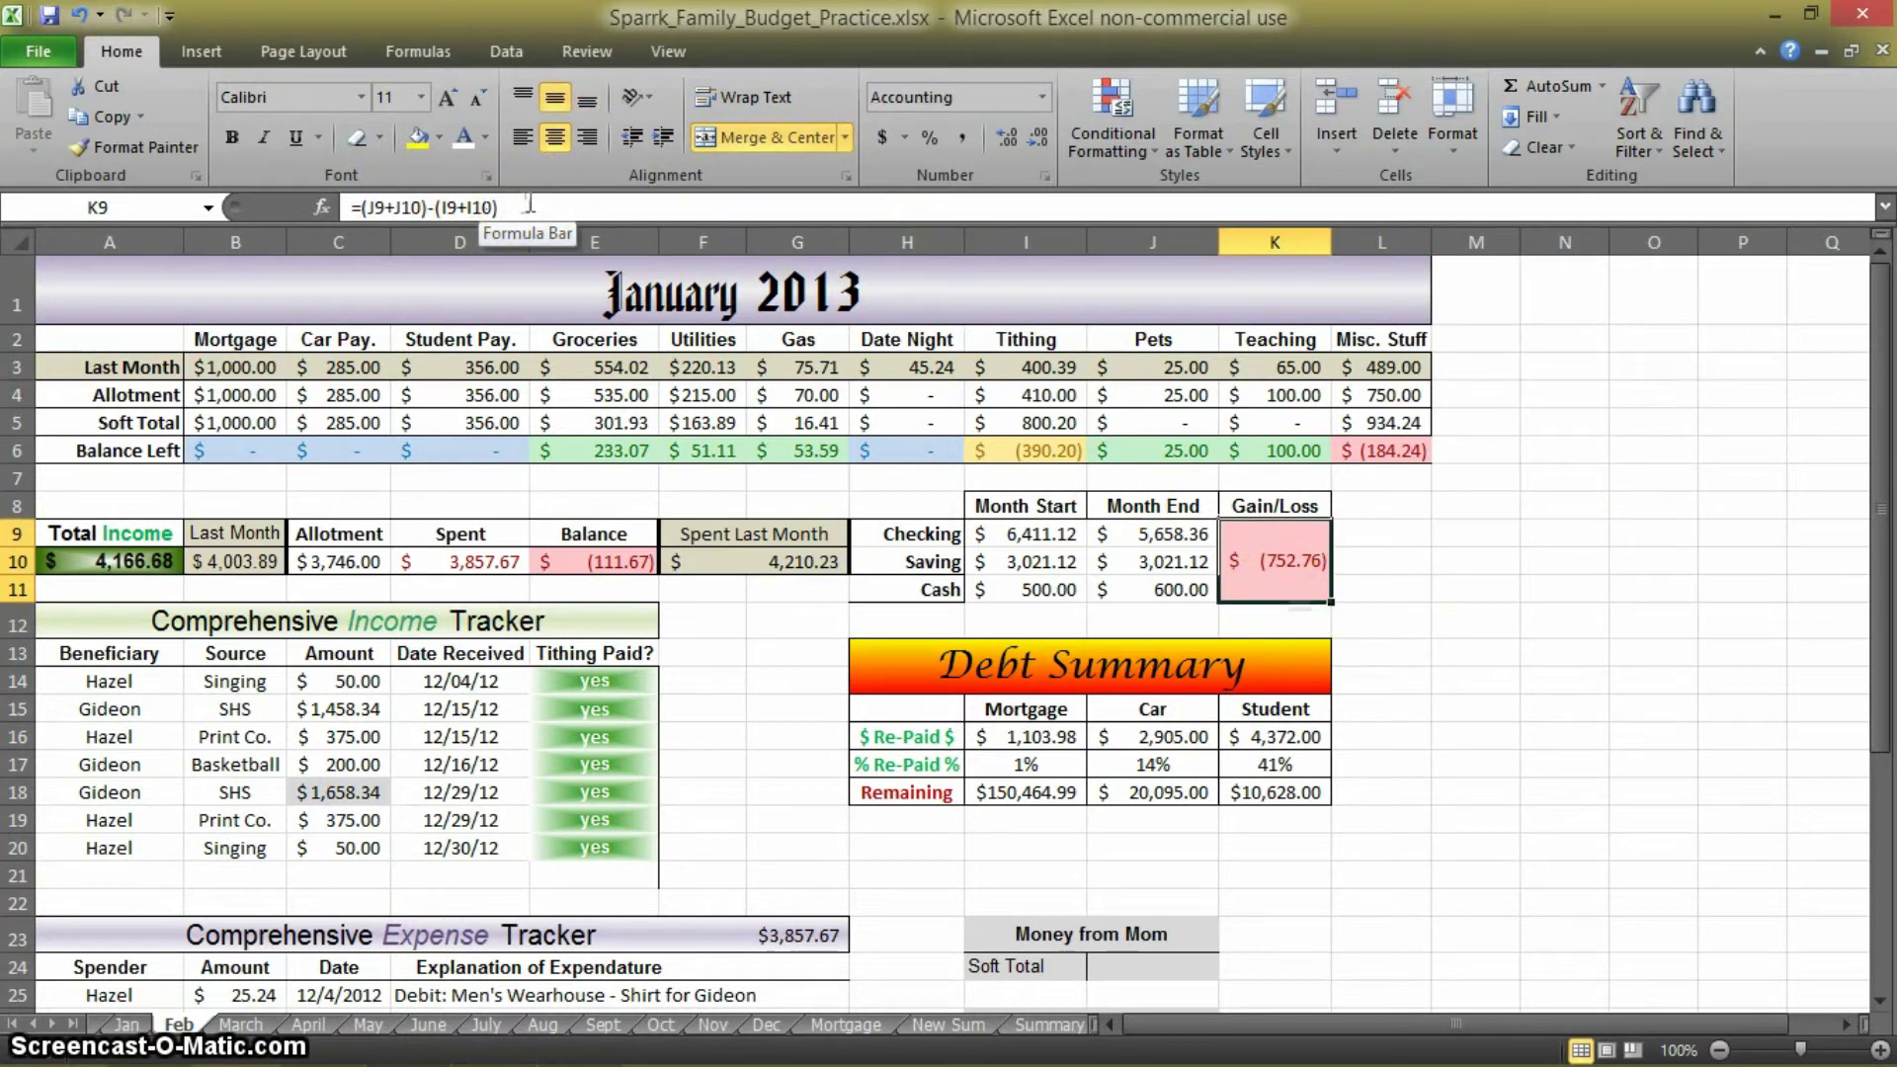
{"action": "key", "text": "BackSpace"}
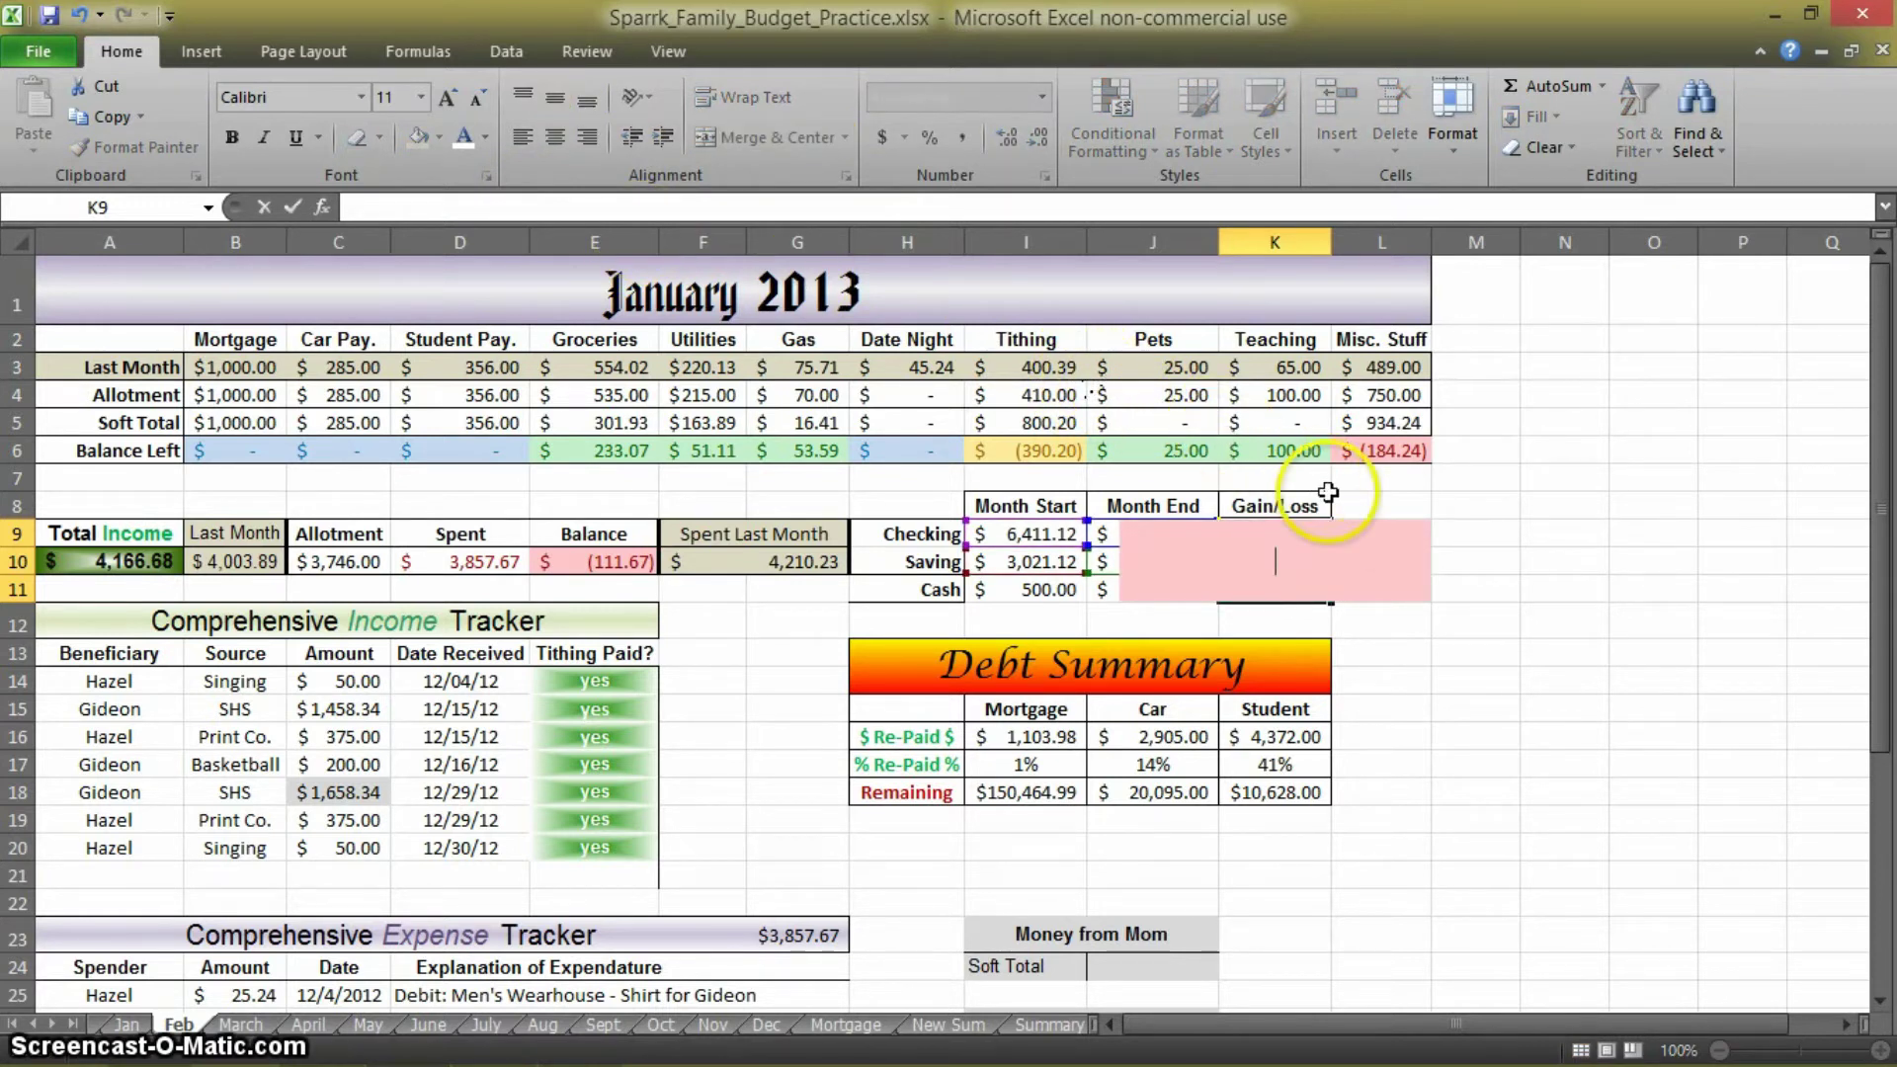
{"action": "key", "text": "Escape"}
{"action": "key", "text": "Delete"}
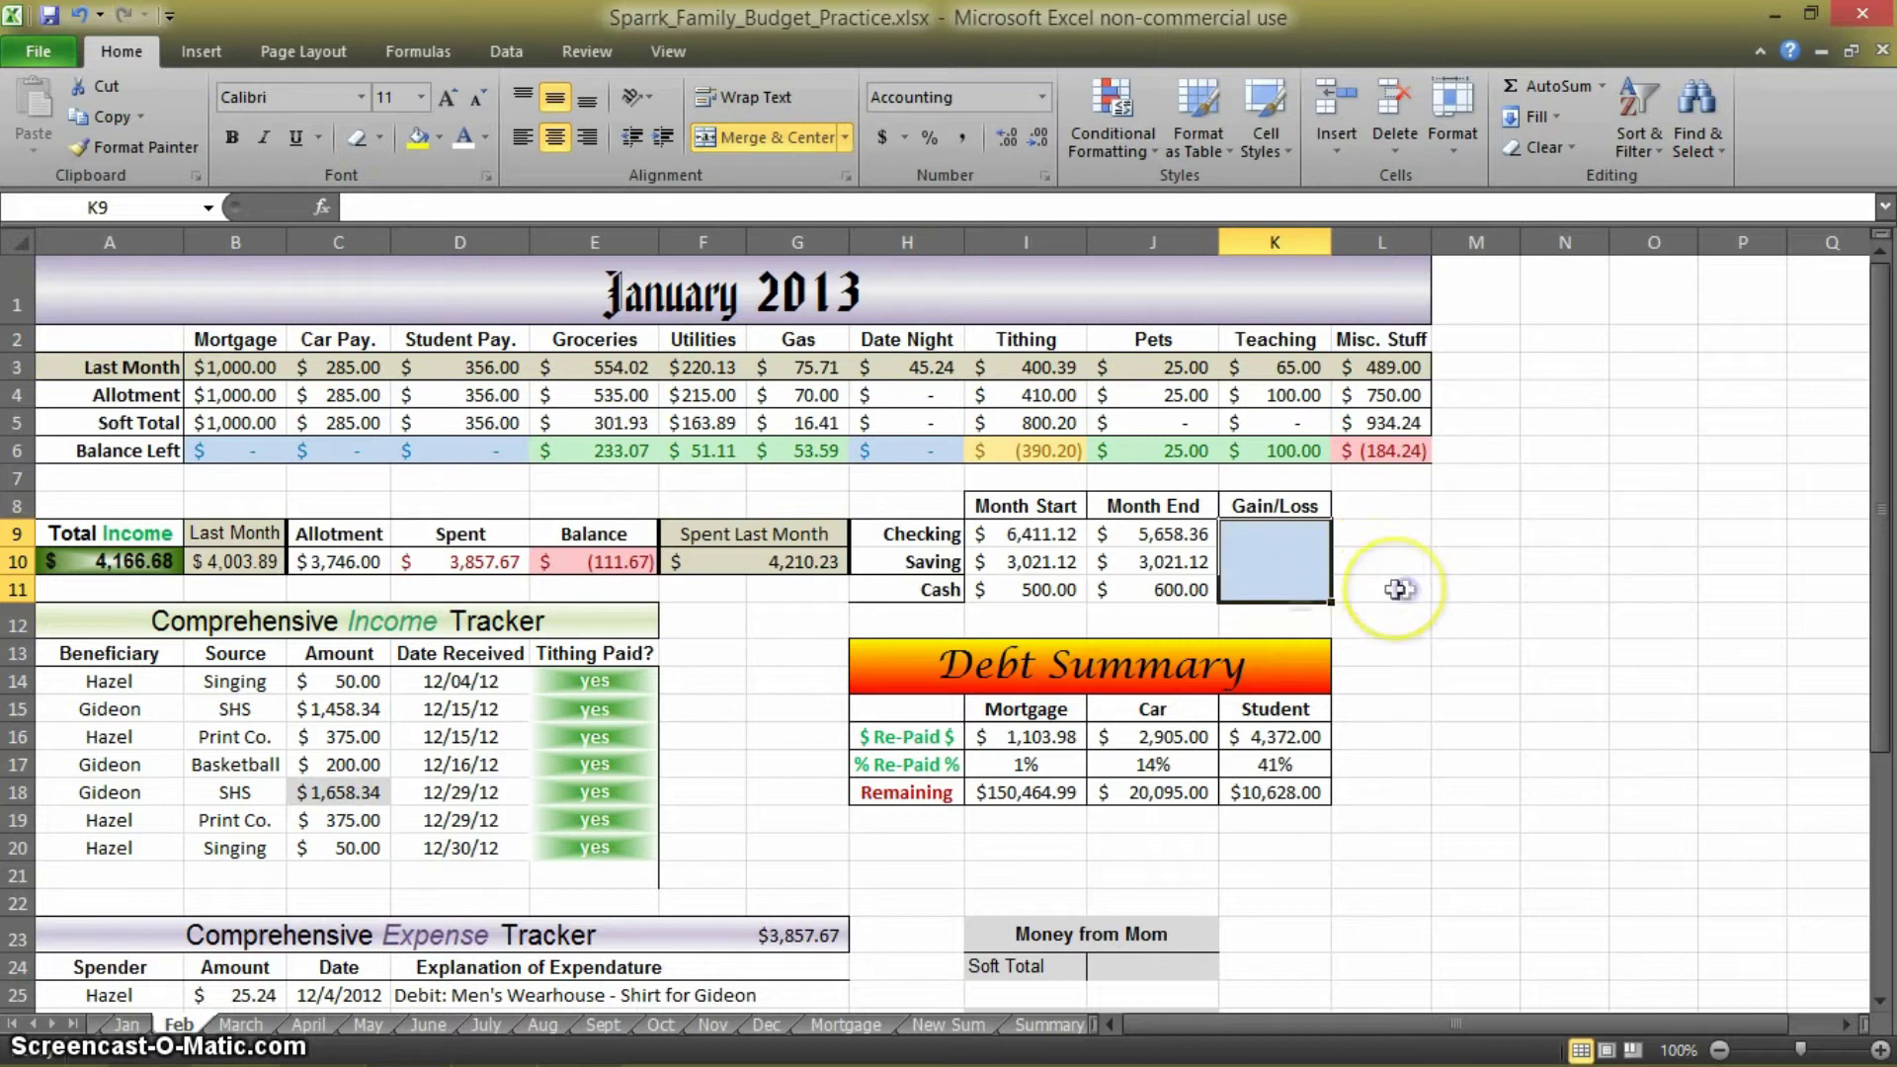
{"action": "left_click", "coordinate": [1396, 591]}
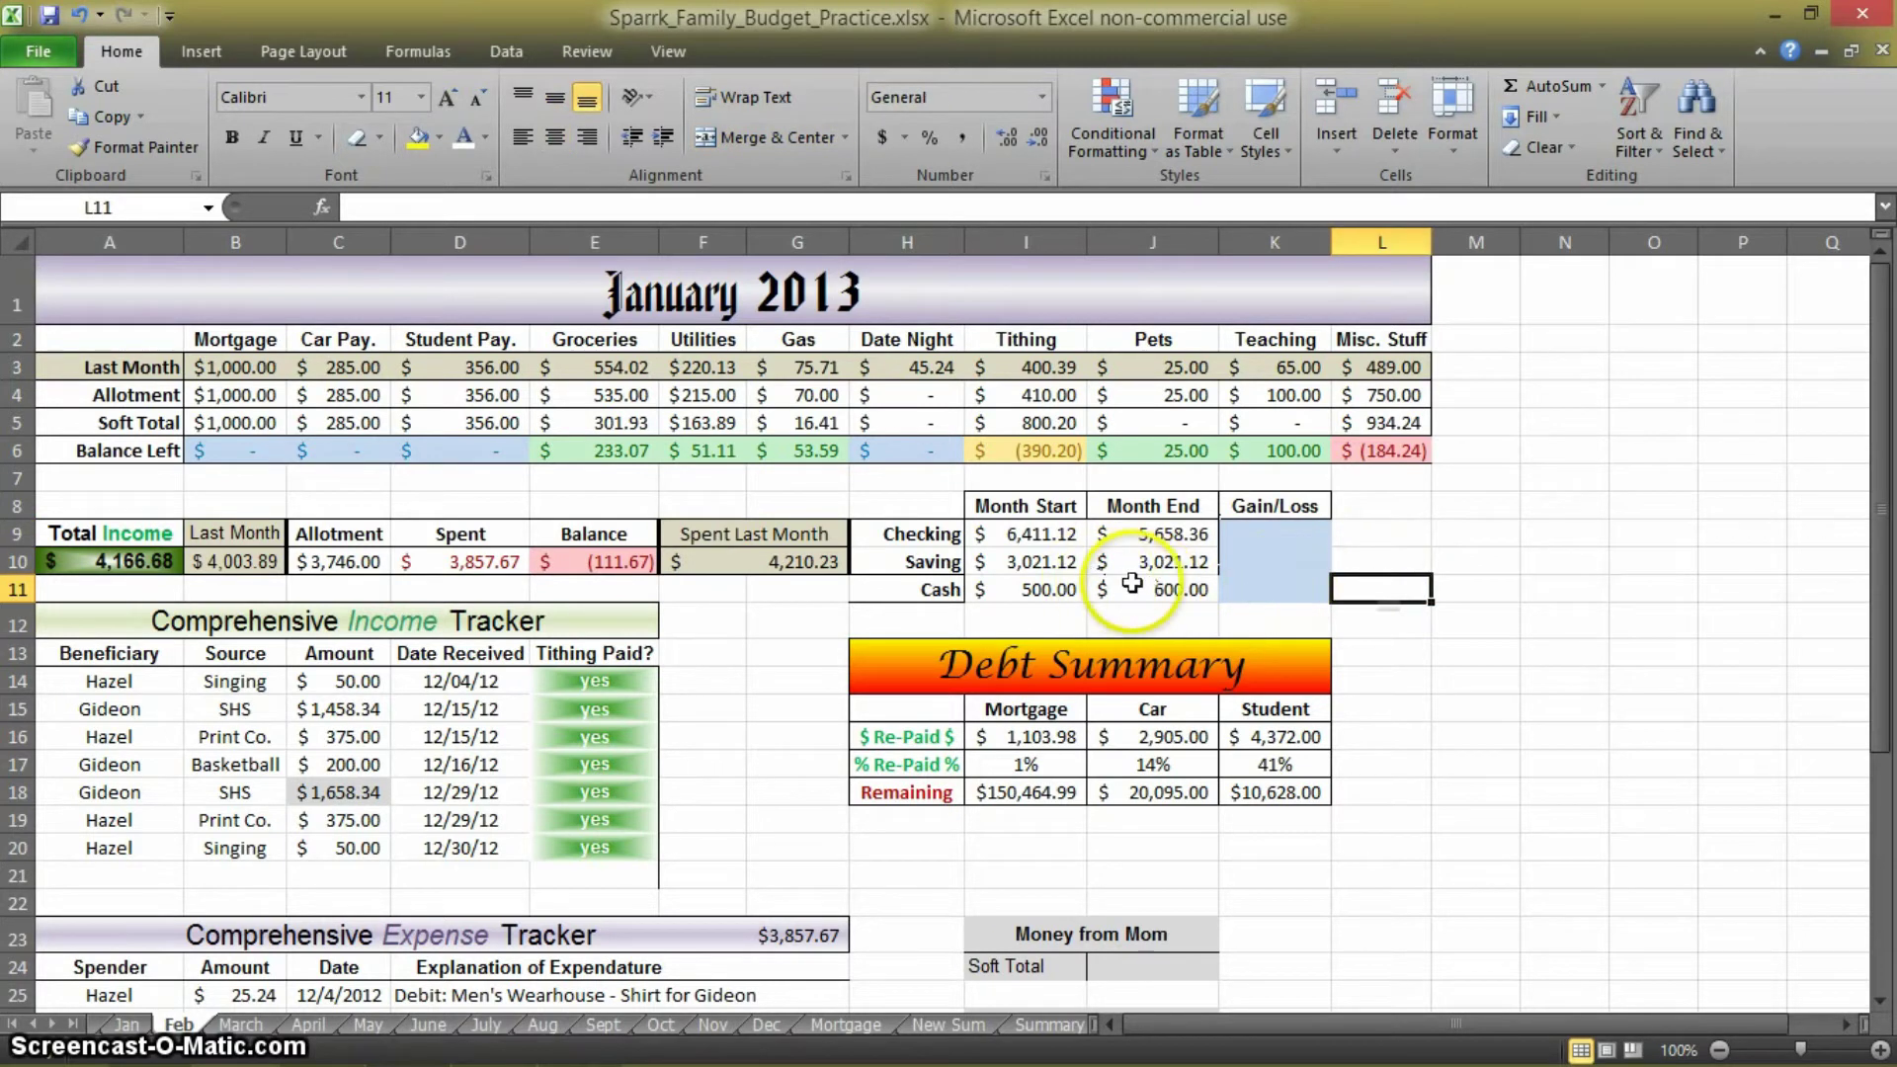
{"action": "left_click", "coordinate": [1563, 622]}
{"action": "left_click", "coordinate": [1279, 576]}
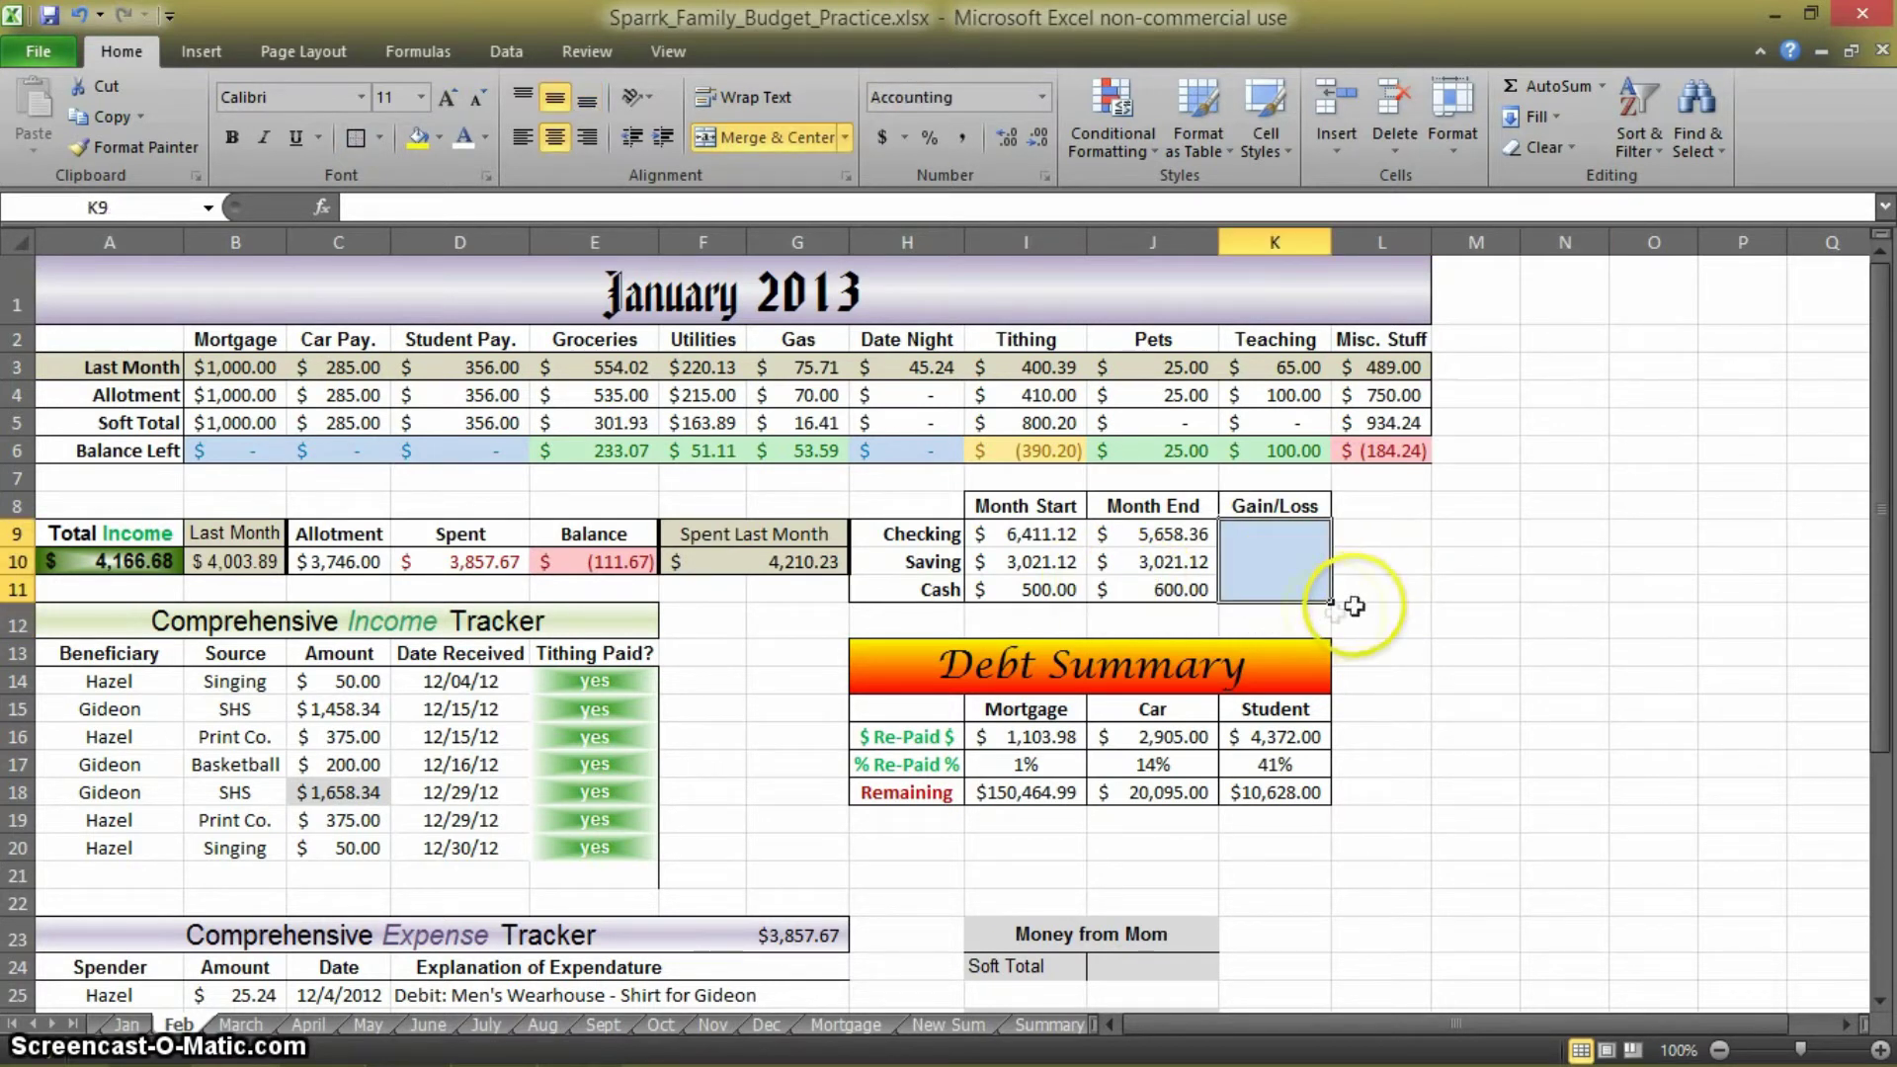
Add the label "Totals" in H12 below Cash and align it to the top of the cell
{"action": "left_click", "coordinate": [914, 605]}
{"action": "type", "text": "Totals"}
{"action": "key", "text": "Tab"}
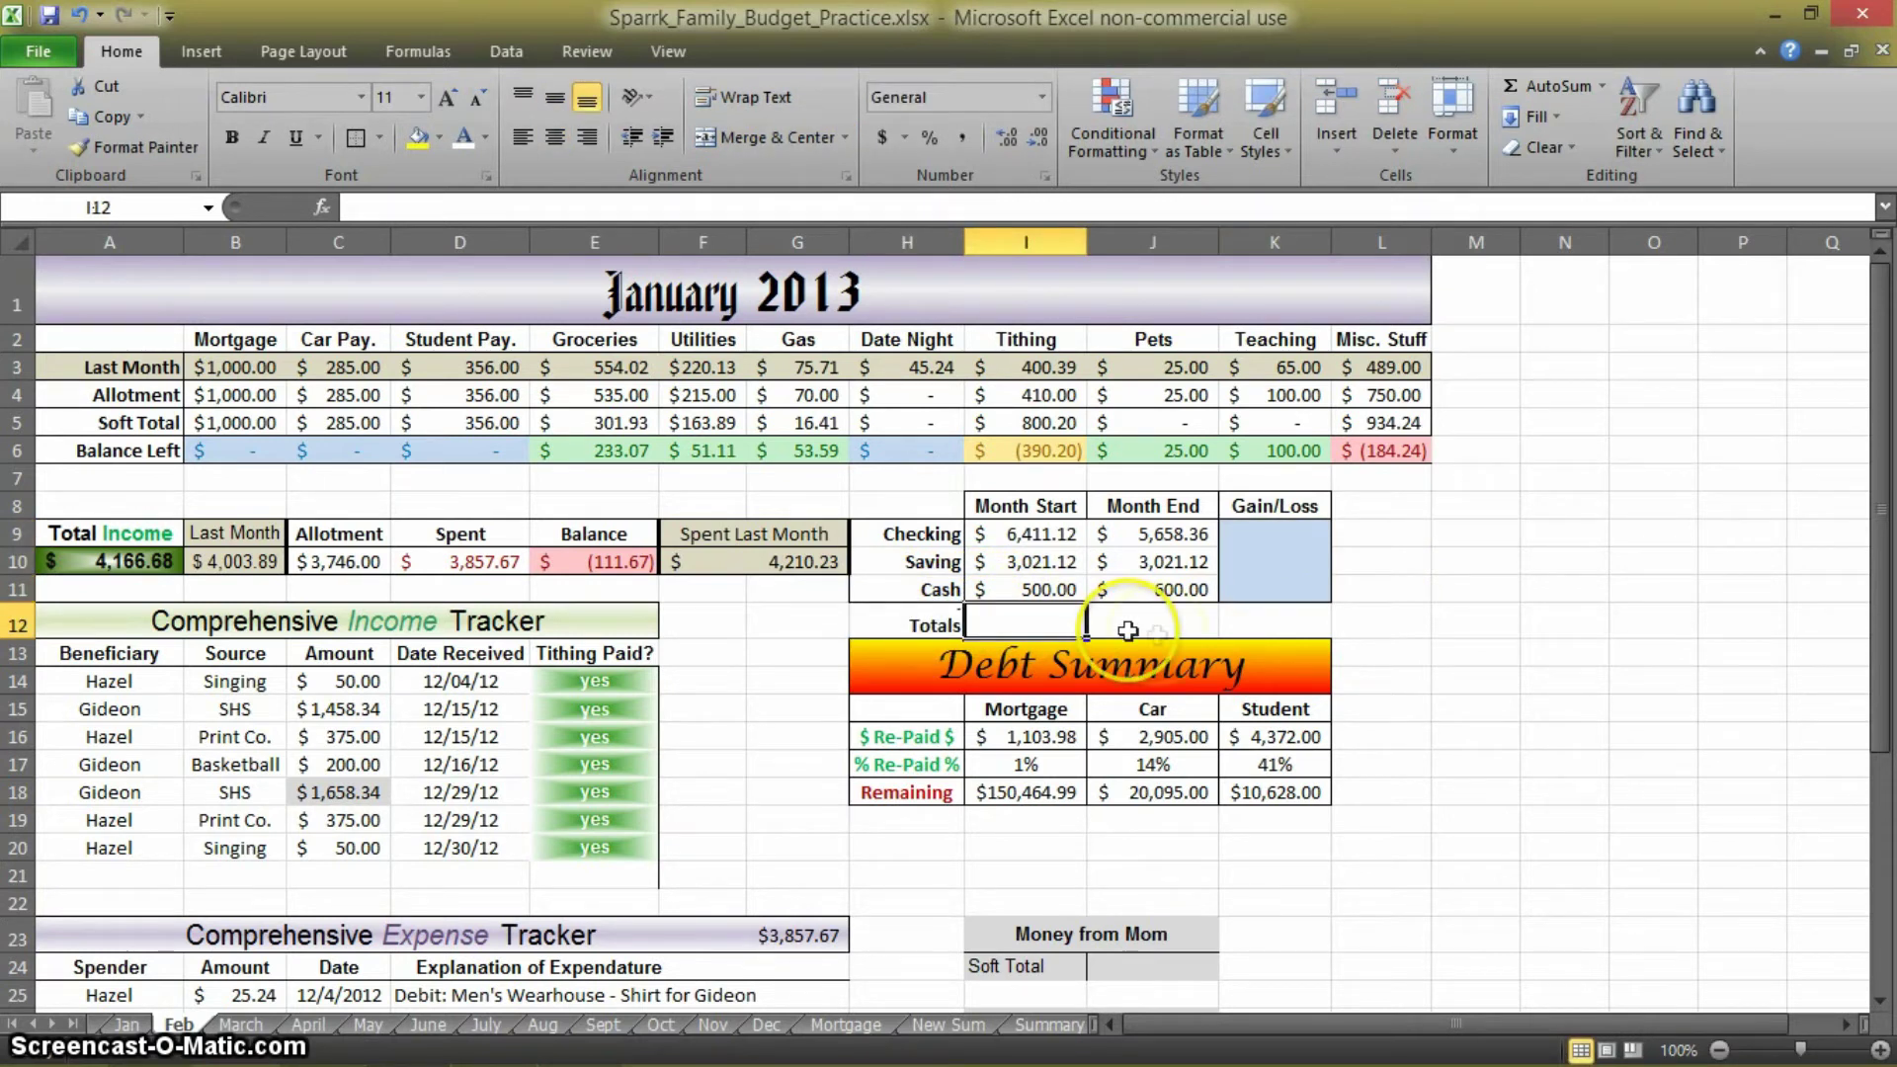
{"action": "left_click", "coordinate": [914, 621]}
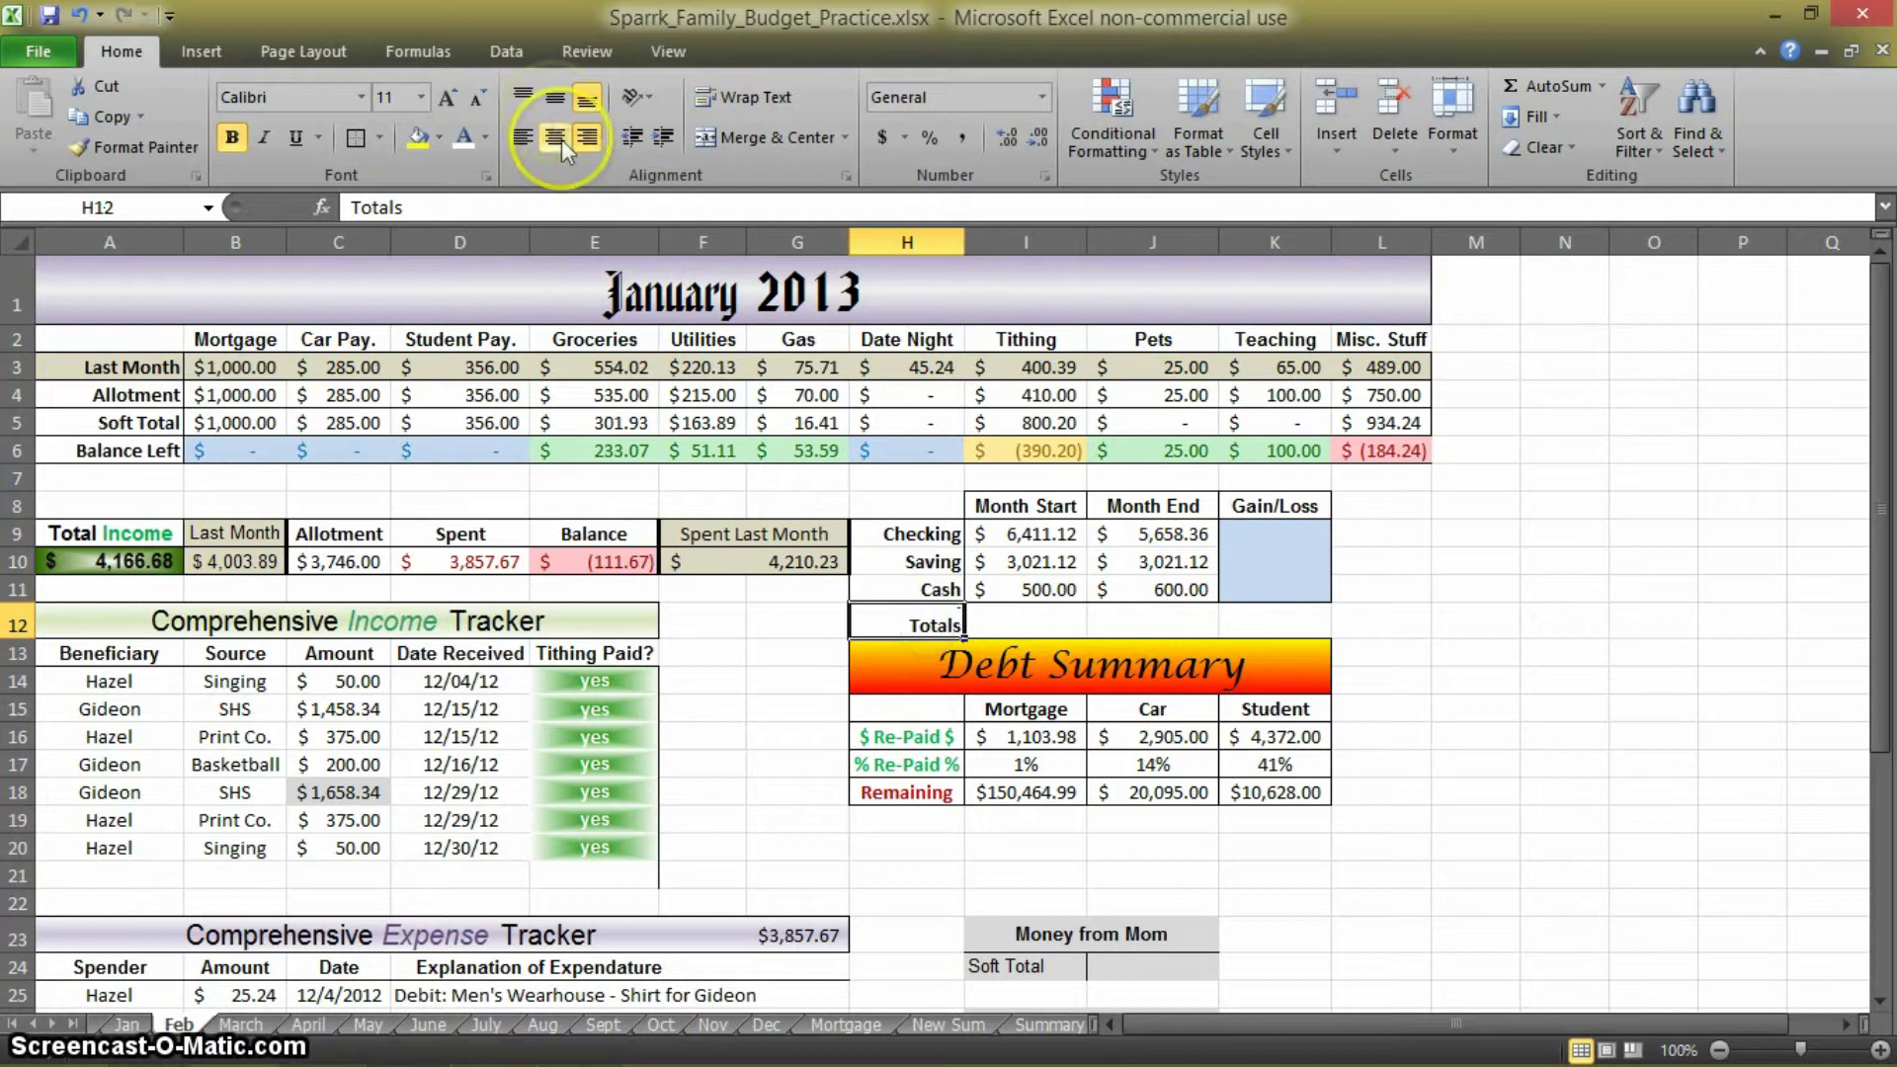
{"action": "left_click", "coordinate": [537, 99]}
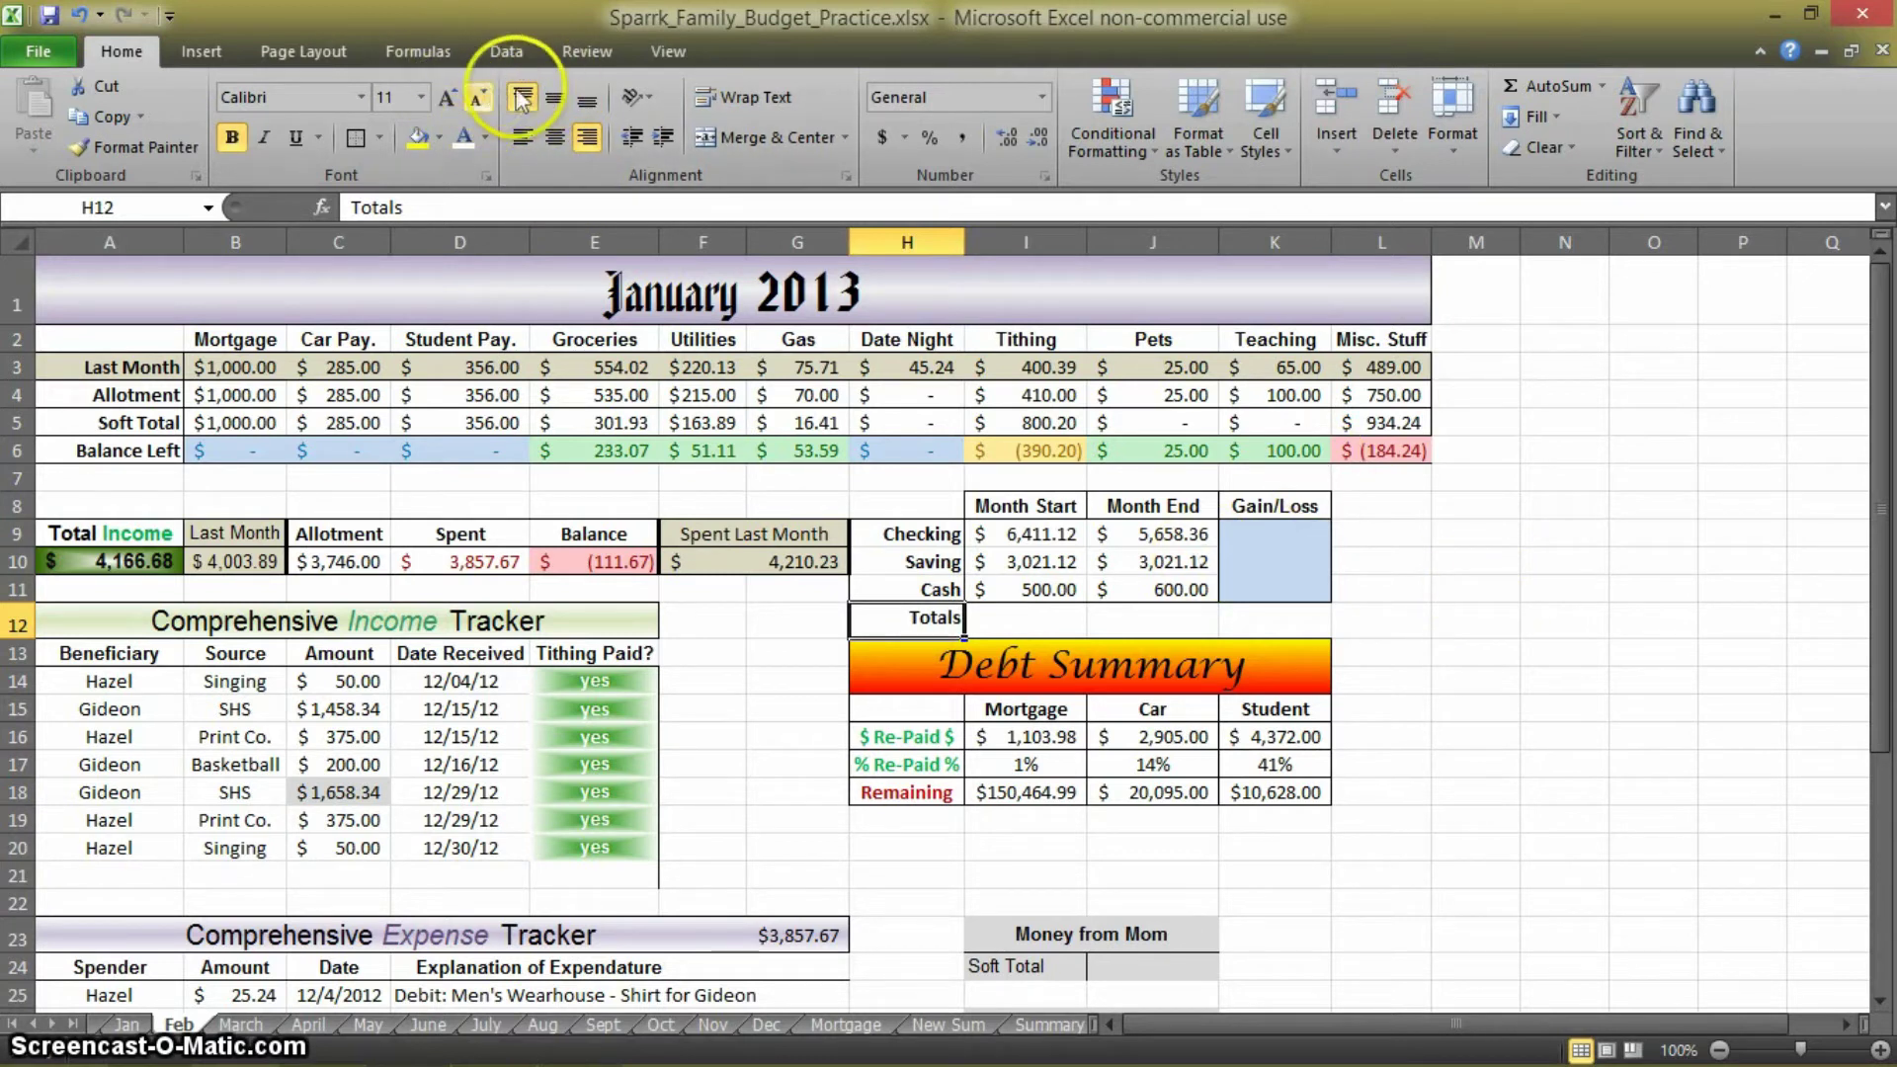
Total the Month Start and Month End columns in I12 and J12 with SUM over rows 9 to 11
{"action": "left_click", "coordinate": [1704, 652]}
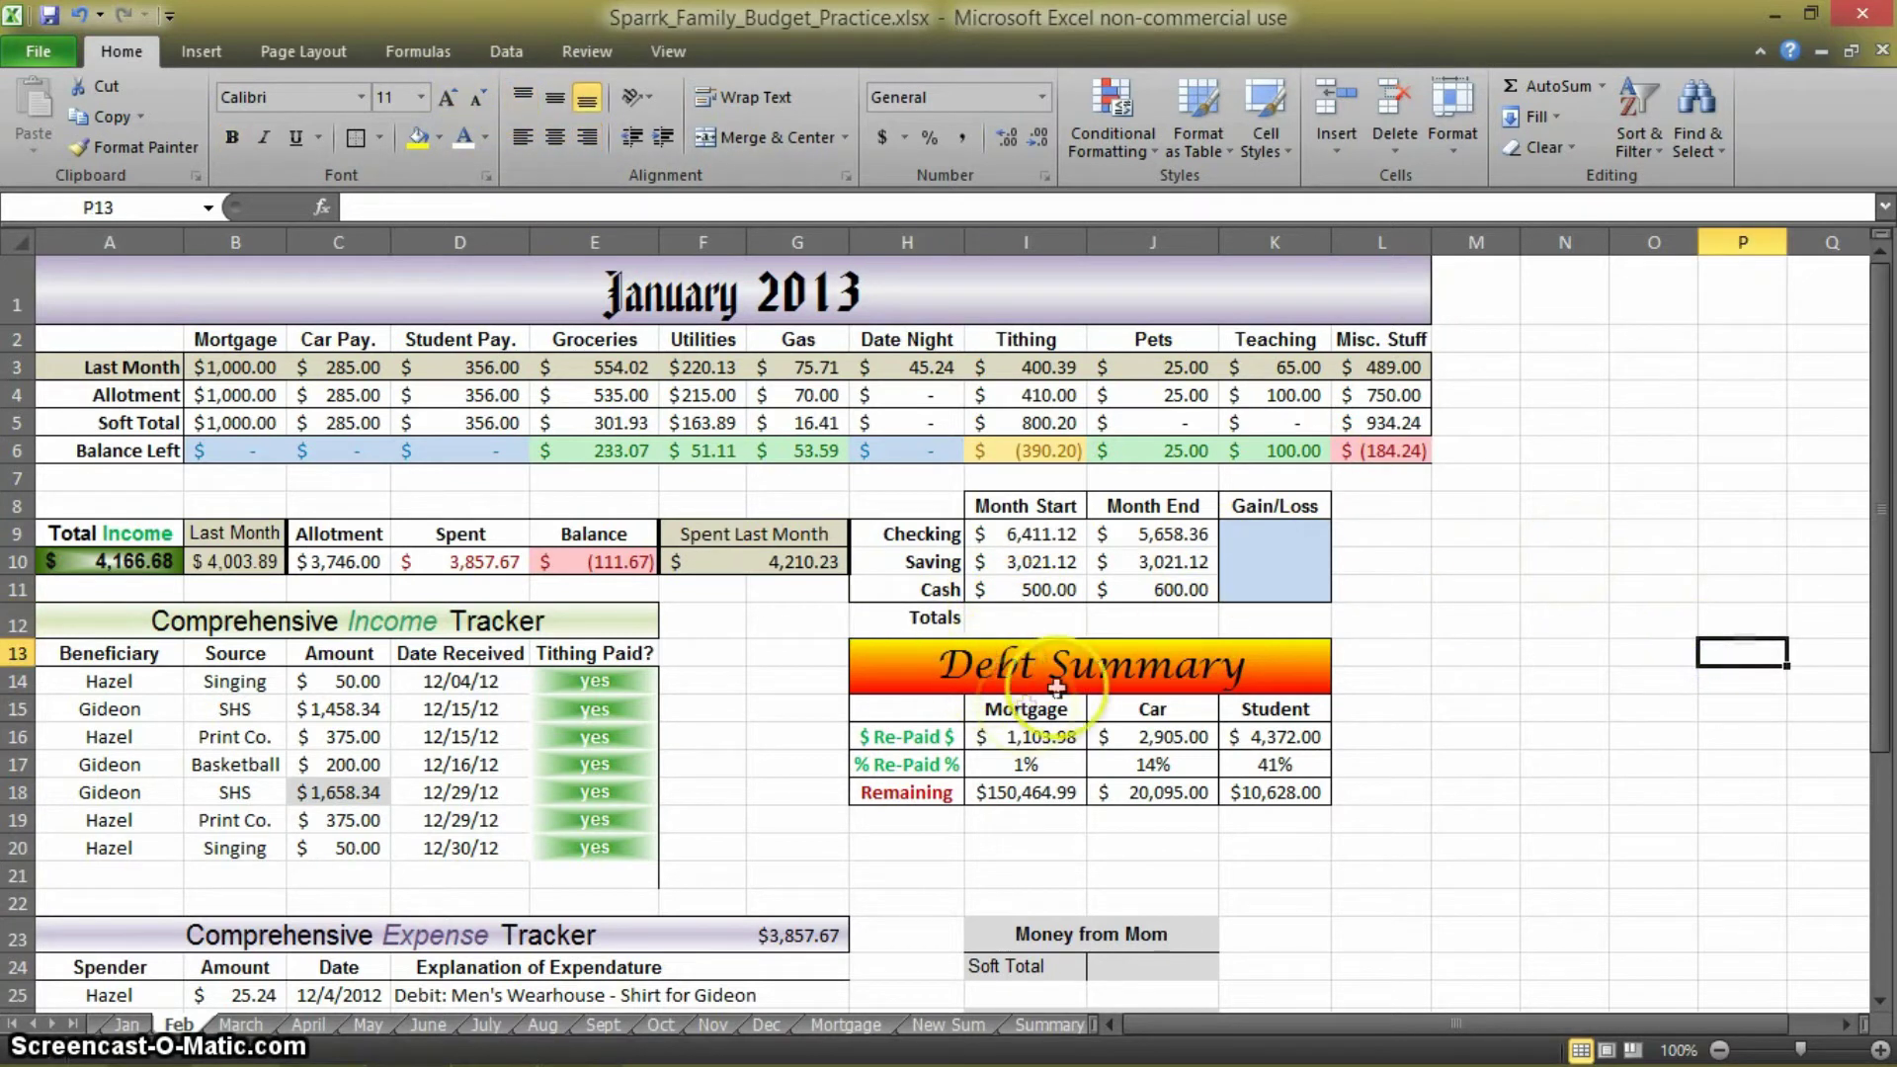
{"action": "left_click", "coordinate": [1022, 620]}
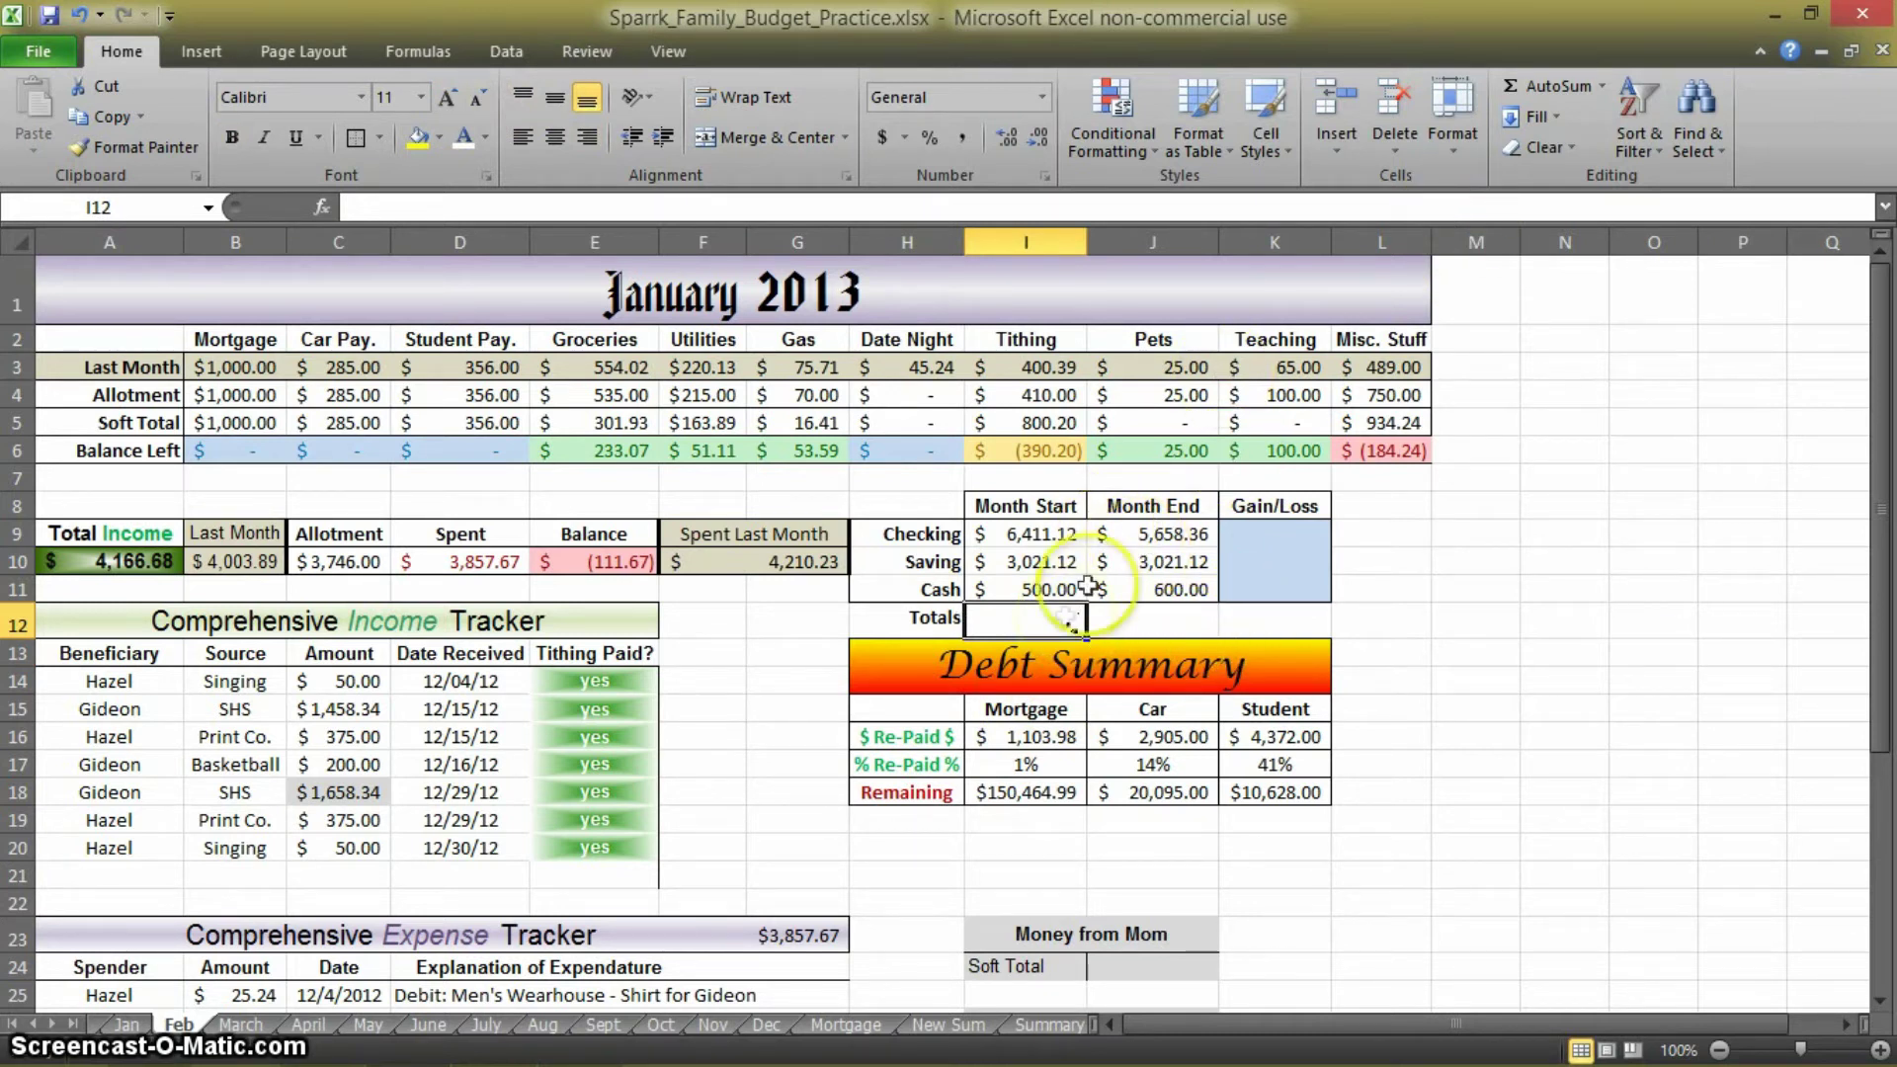
{"action": "left_click", "coordinate": [1579, 86]}
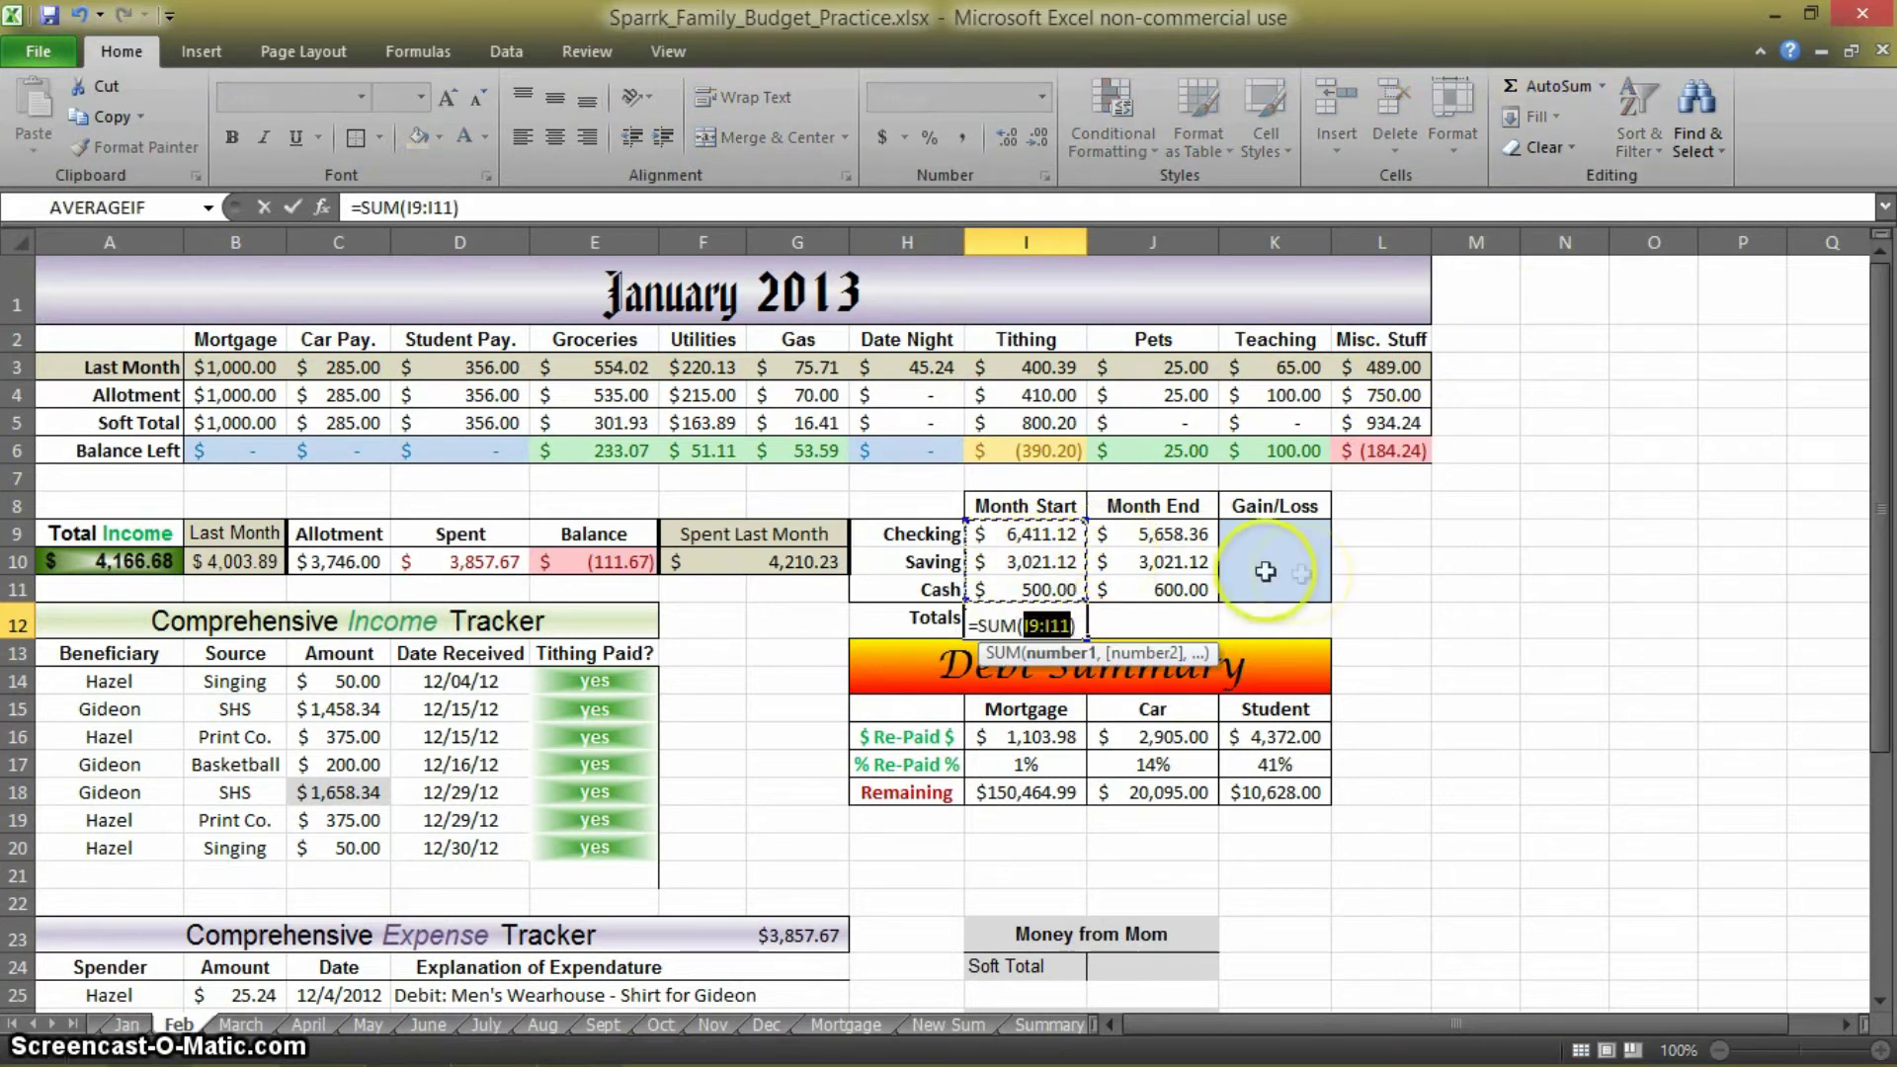
{"action": "key", "text": "Return"}
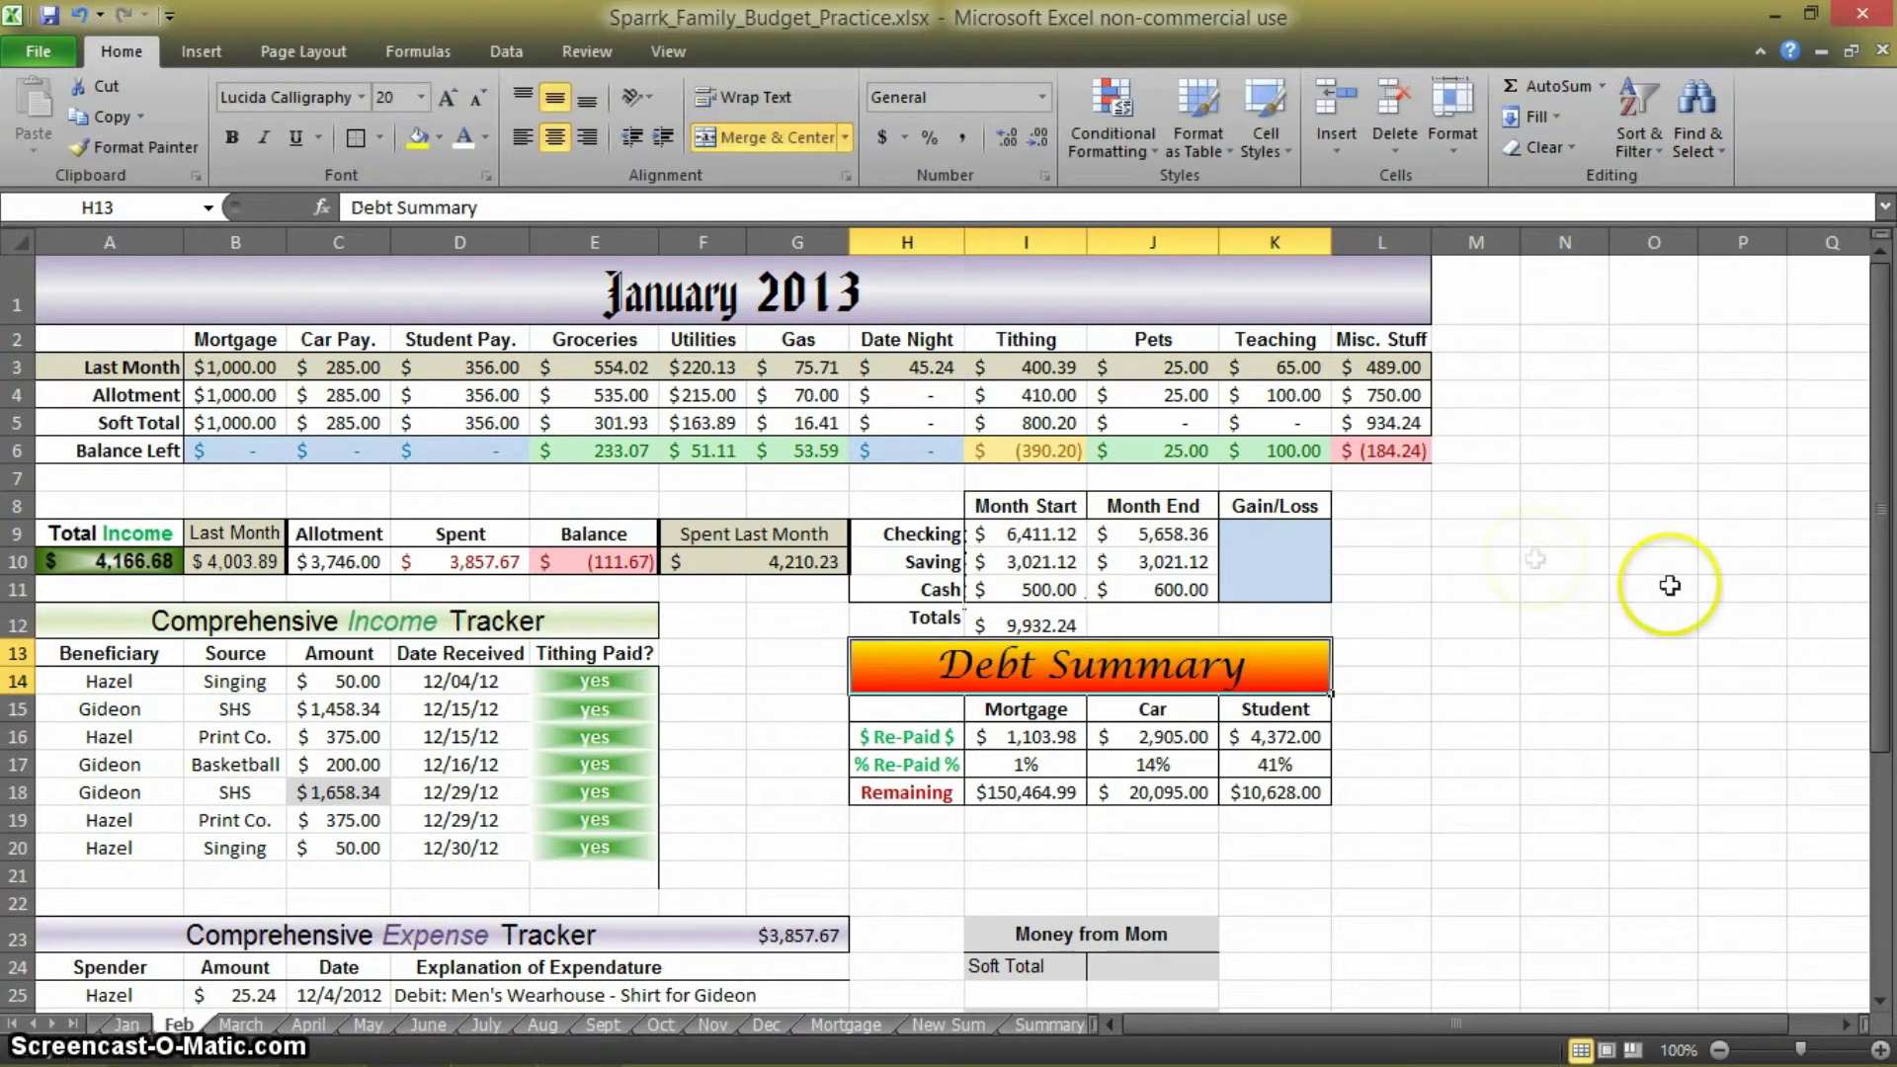
{"action": "left_click", "coordinate": [1153, 626]}
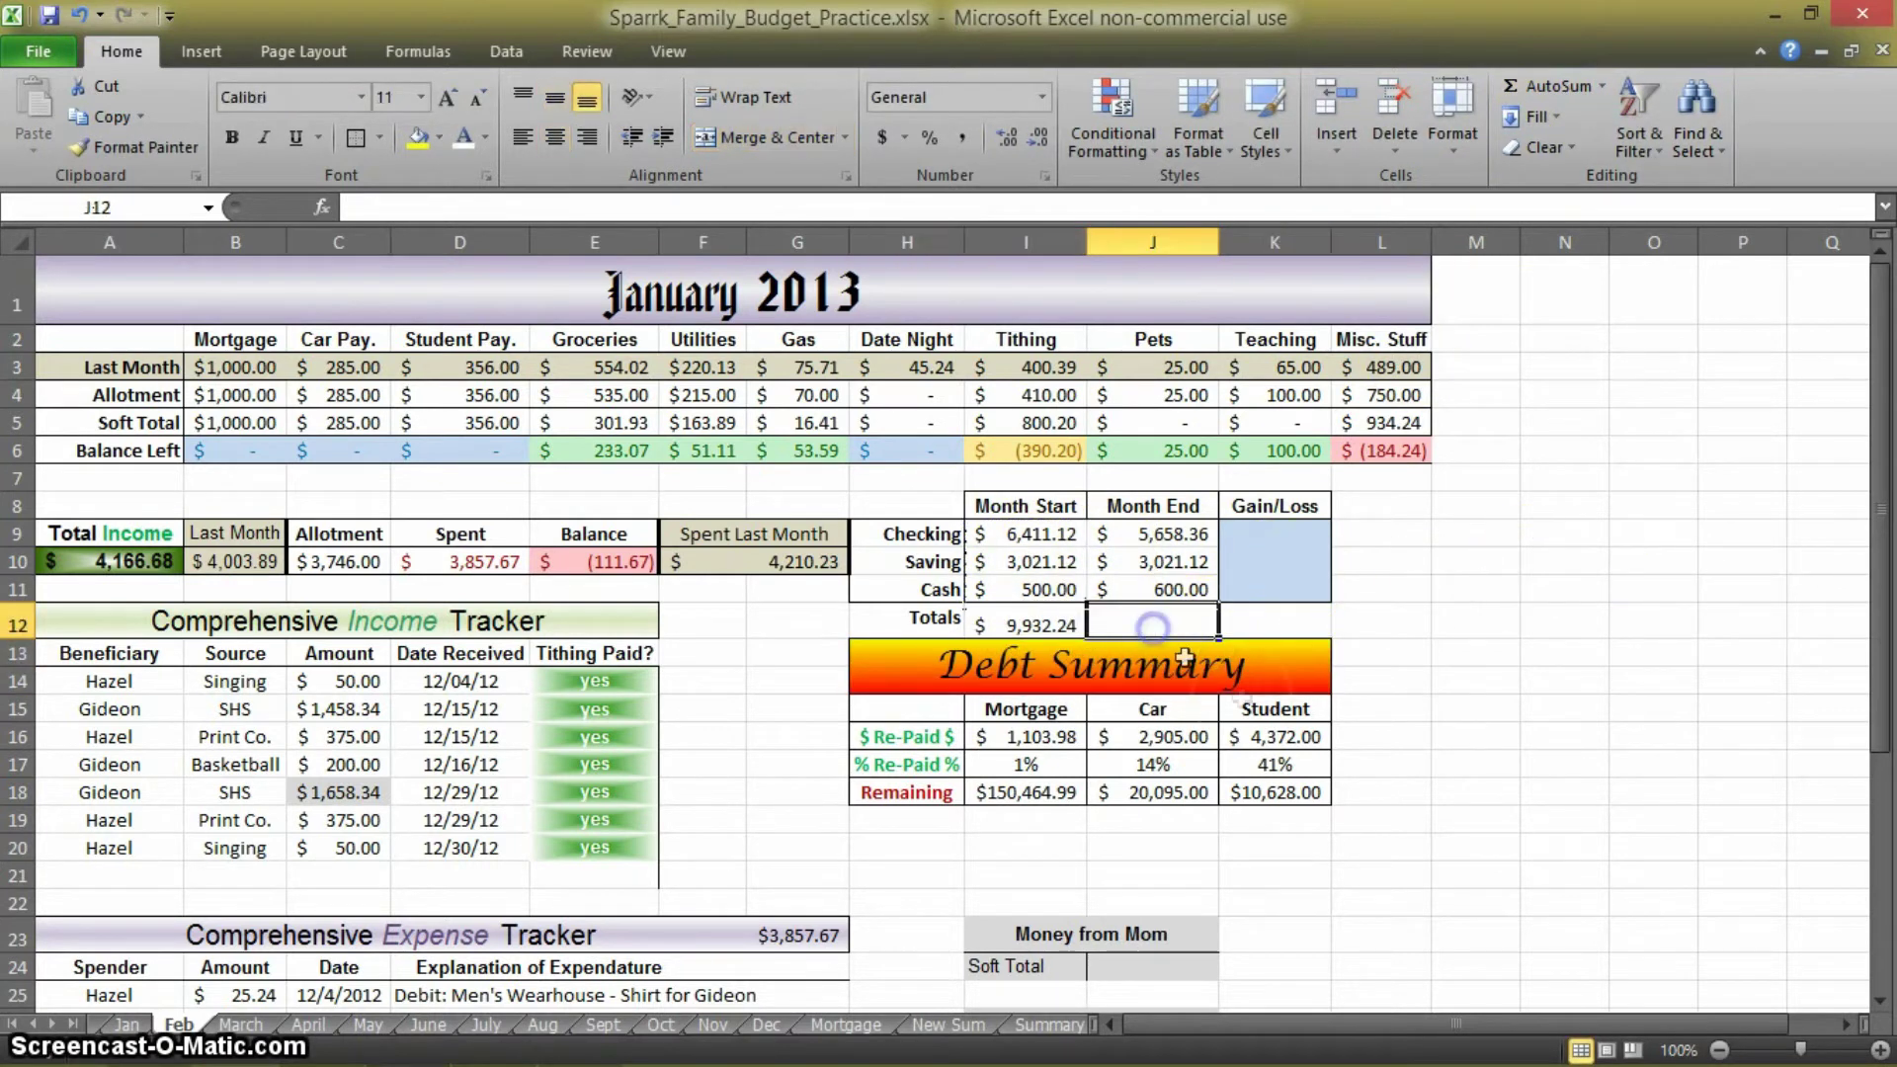
{"action": "left_click", "coordinate": [1572, 86]}
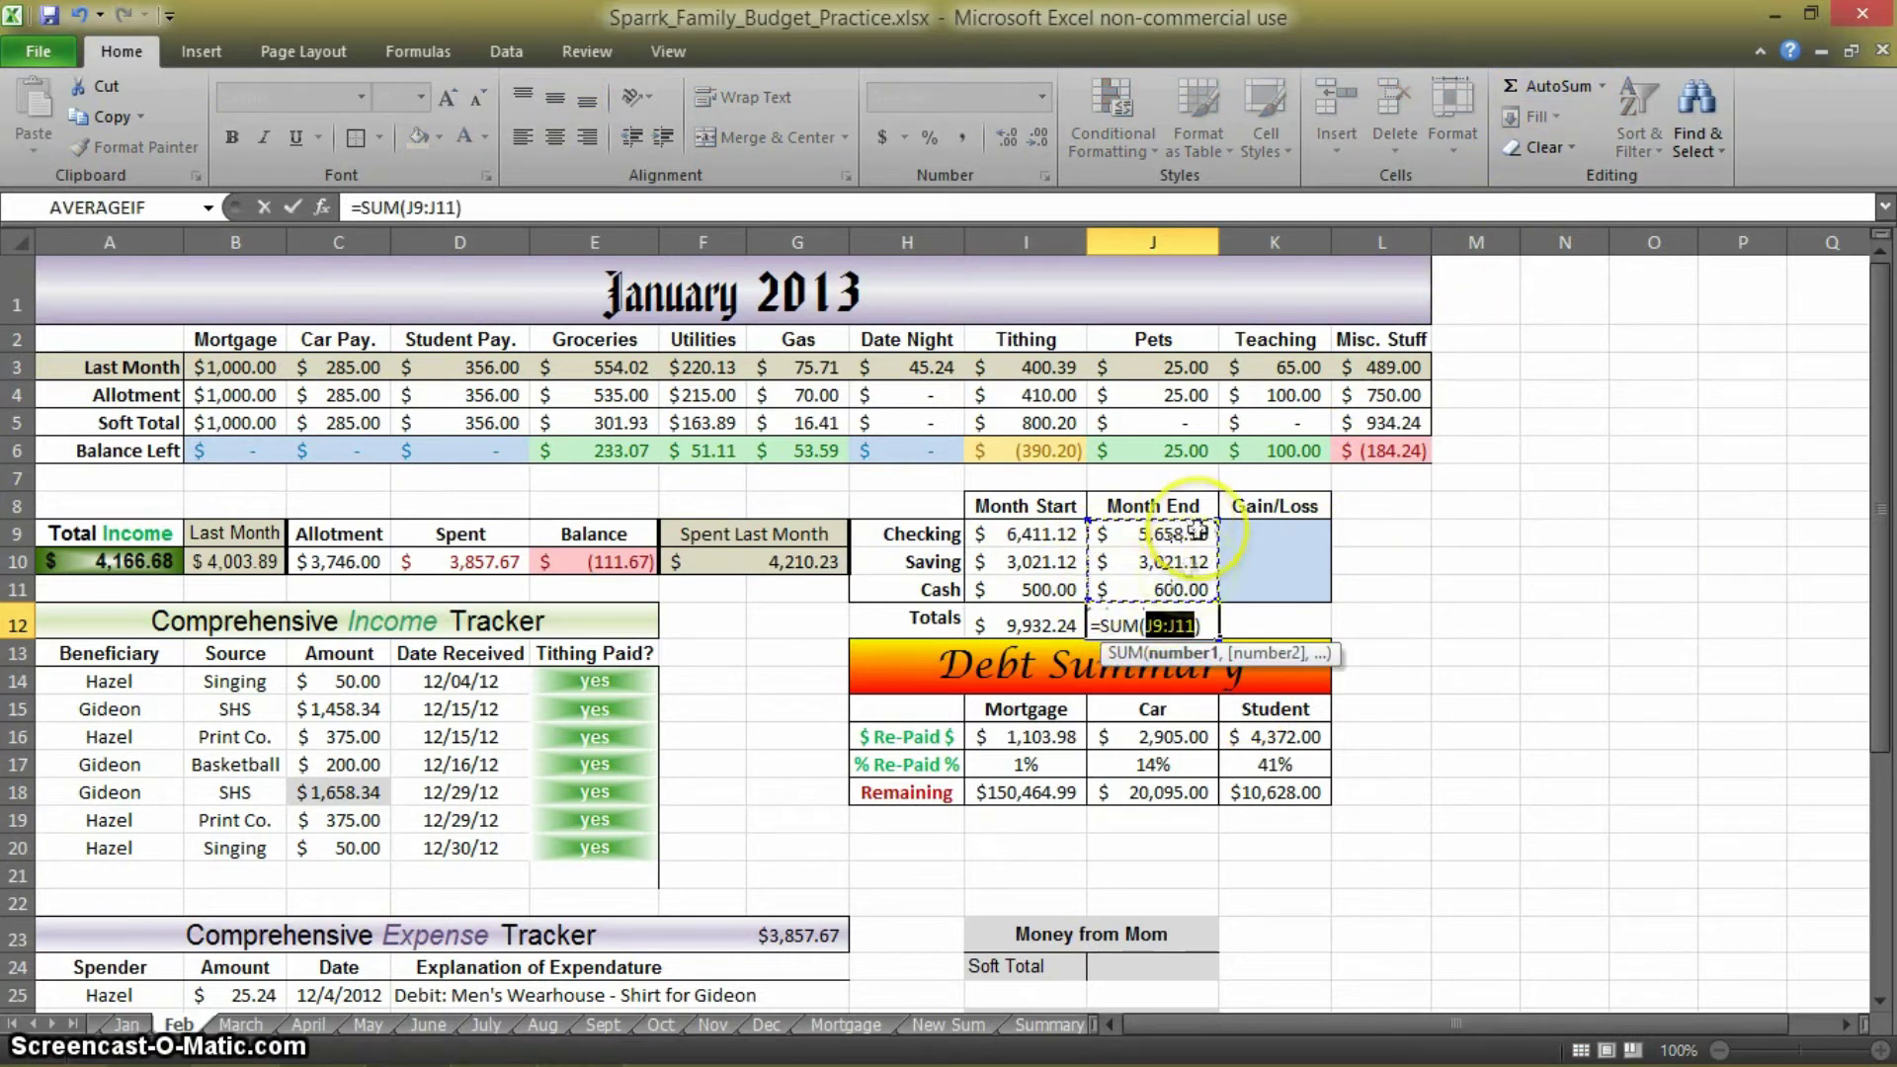
{"action": "key", "text": "Return"}
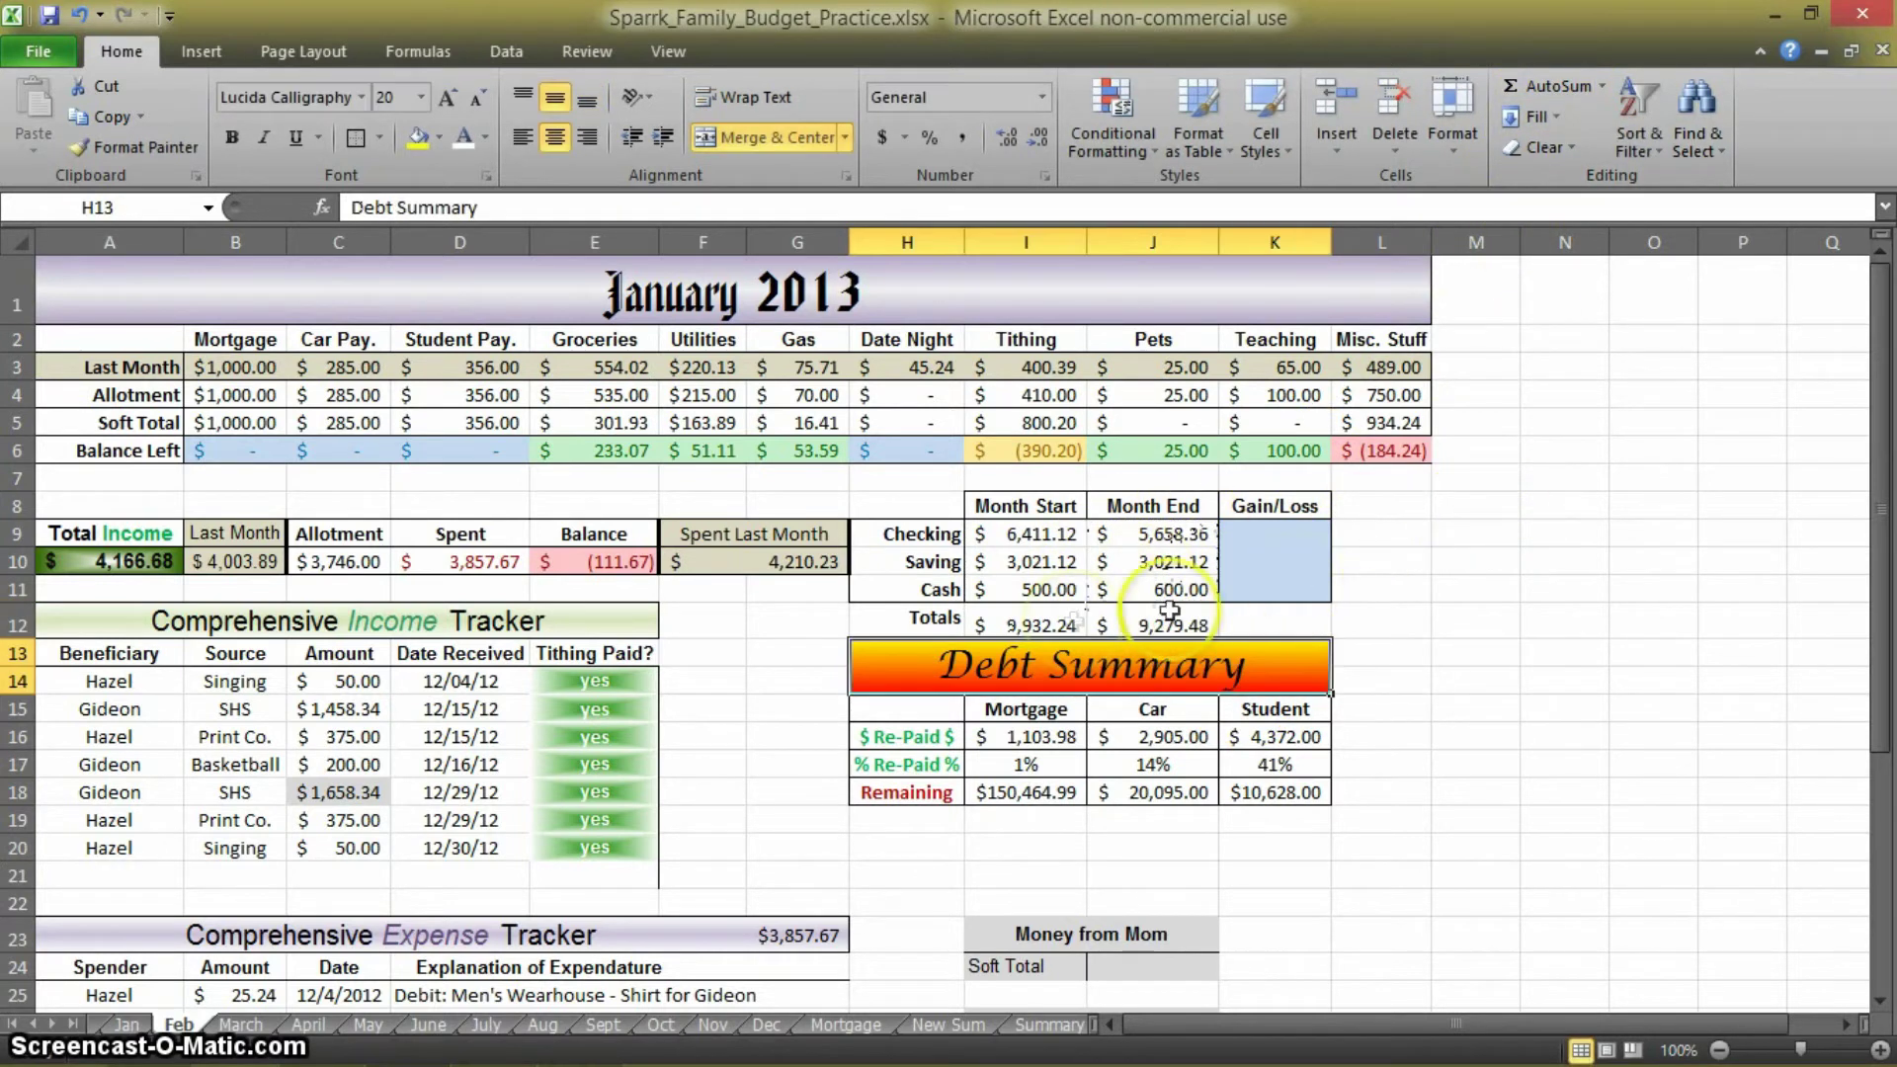
Align the two totals in I12:J12 to the top of their cells
{"action": "left_click_drag", "start_coordinate": [1028, 626], "coordinate": [1211, 626]}
{"action": "left_click", "coordinate": [523, 96]}
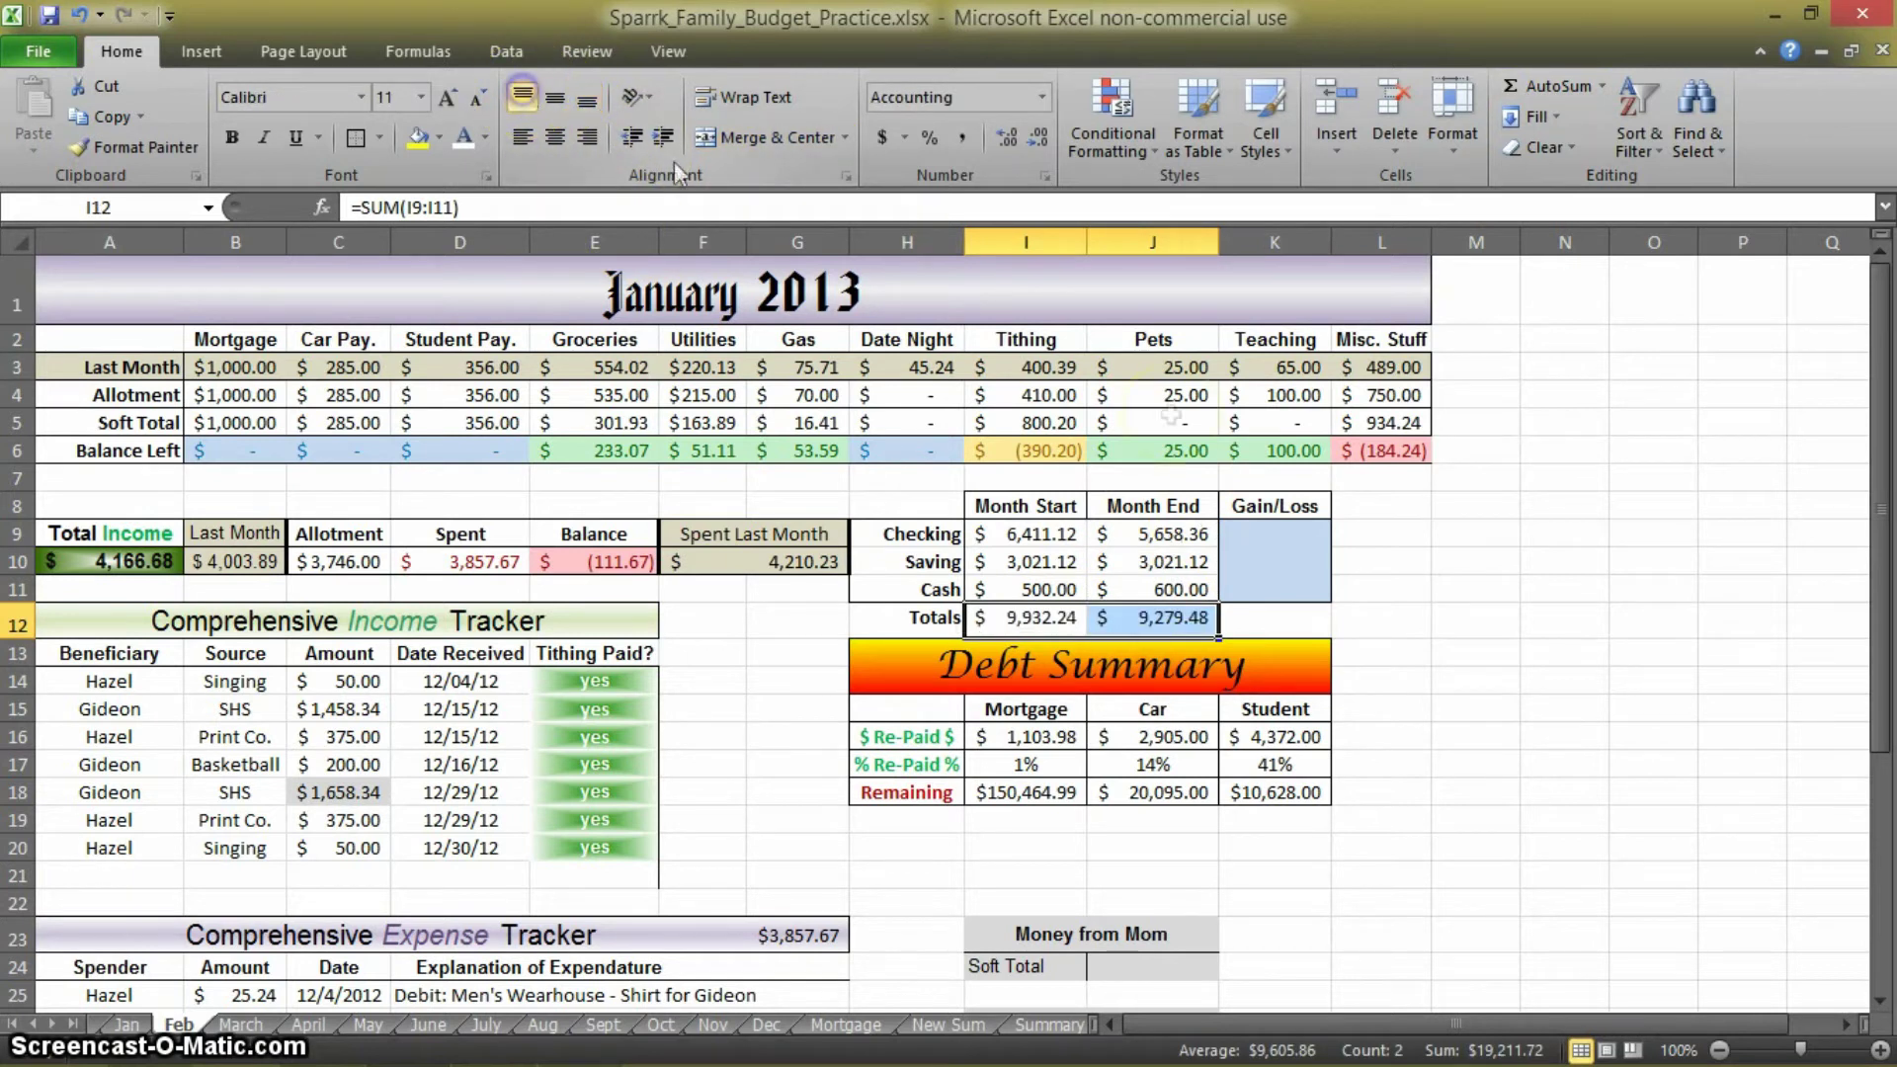
{"action": "left_click", "coordinate": [1364, 609]}
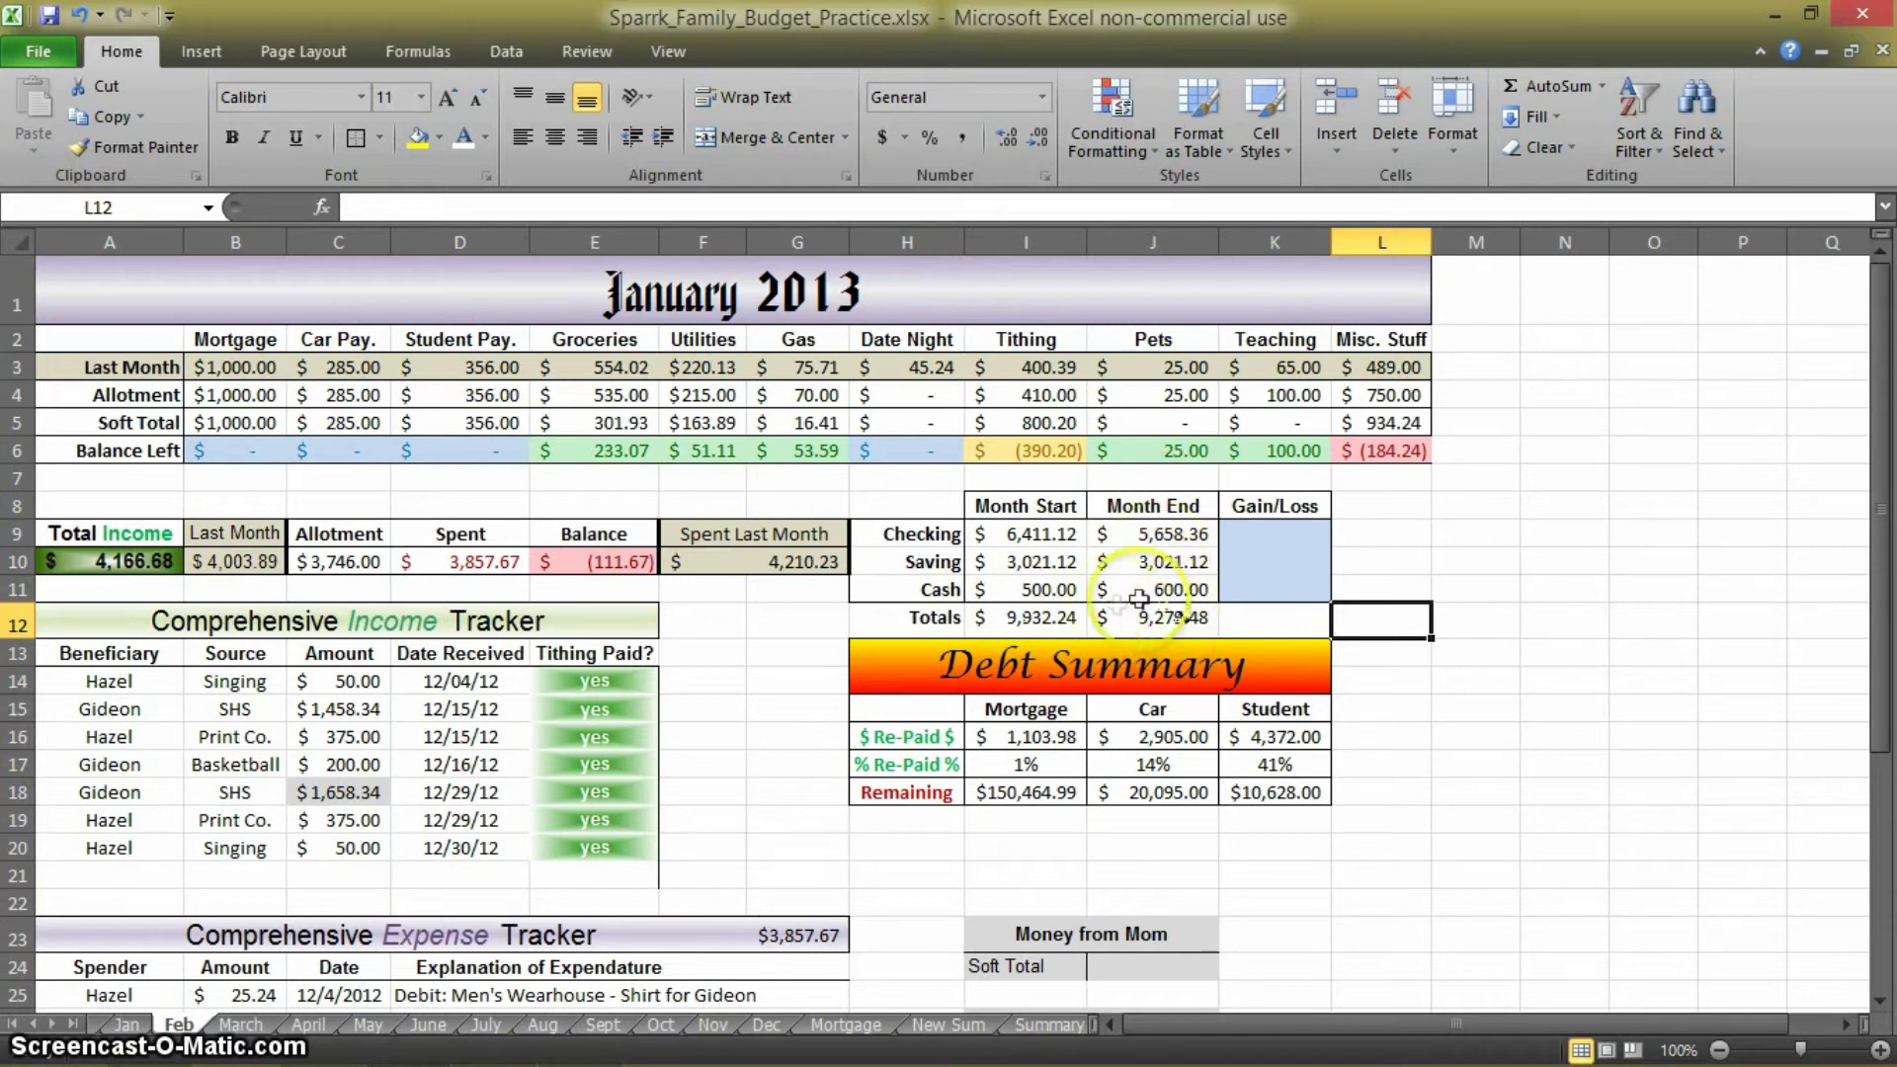
Enter the formula =J12-I12 in the merged Gain/Loss cell K9
{"action": "left_click", "coordinate": [1249, 560]}
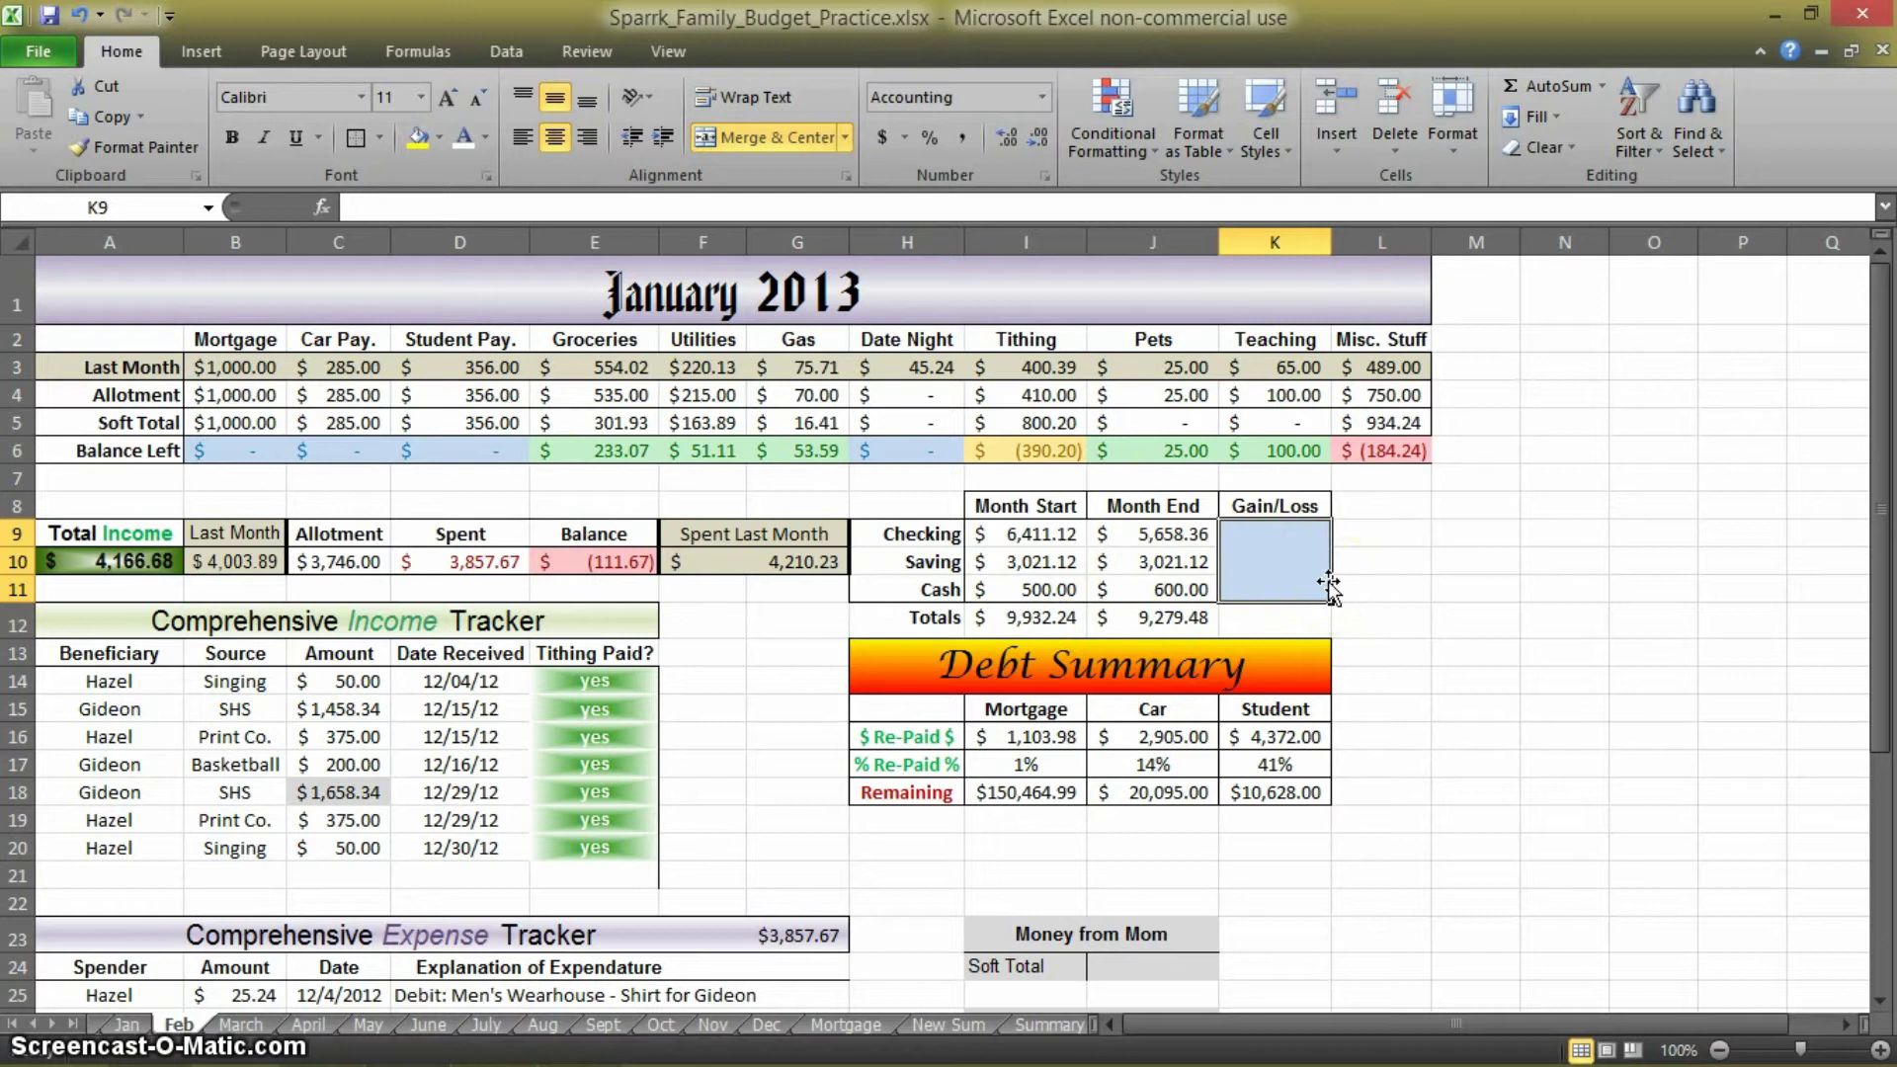
{"action": "type", "text": "="}
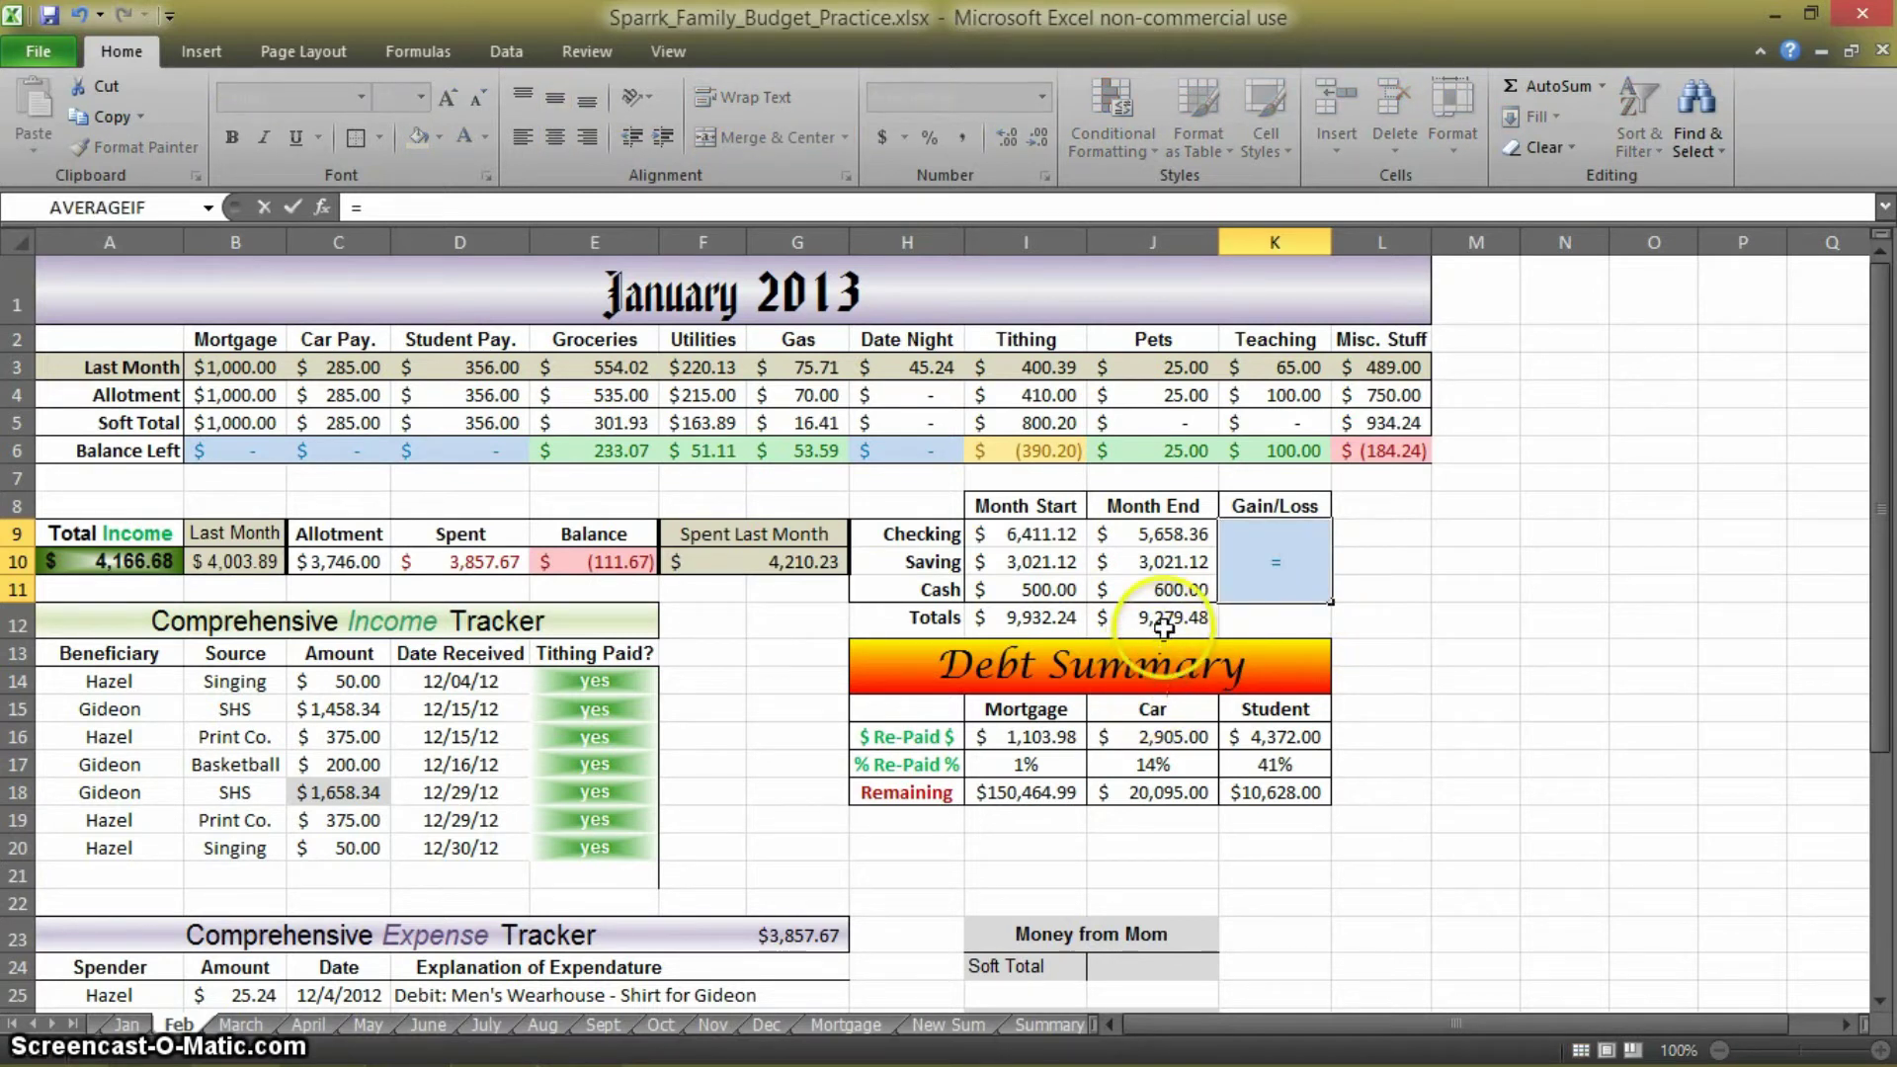
{"action": "type", "text": "J12-"}
{"action": "left_click", "coordinate": [1017, 623]}
{"action": "key", "text": "Return"}
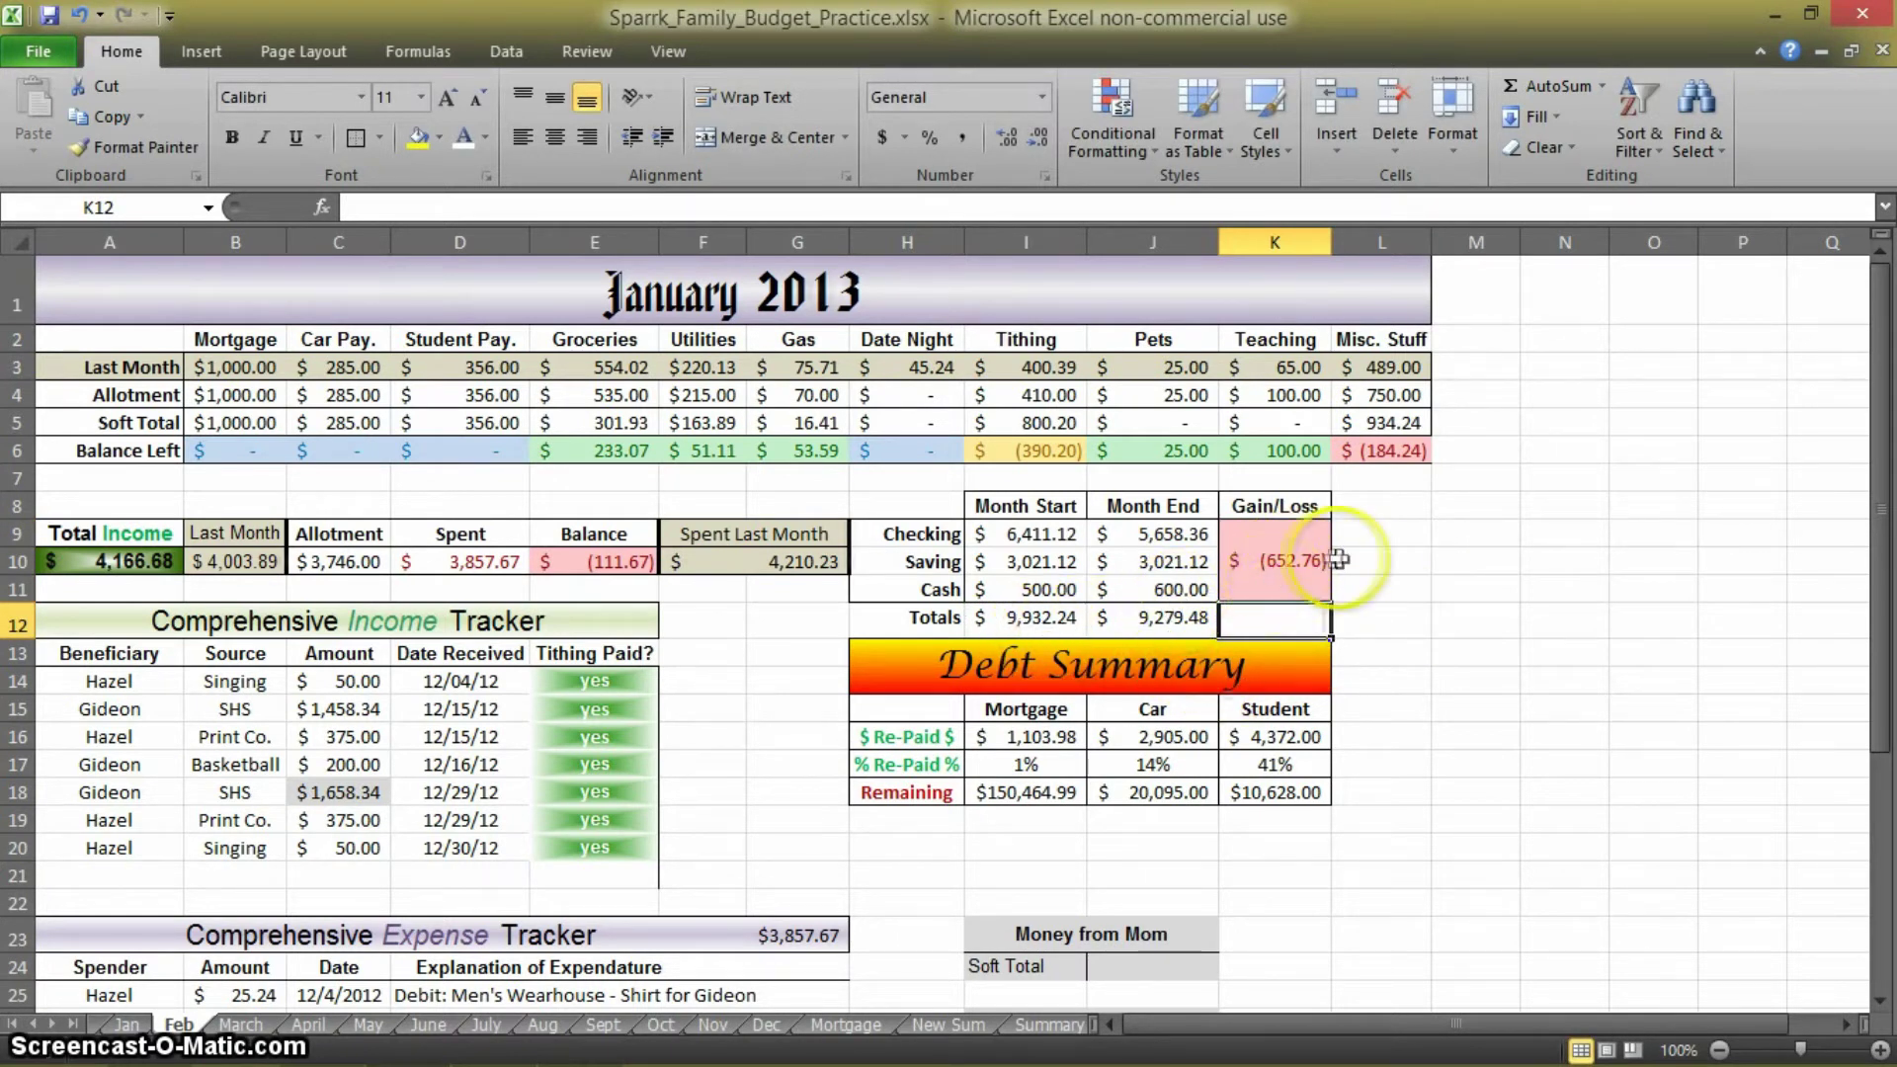
Set the Month End Cash amount in J11 to 1000
{"action": "left_click", "coordinate": [1186, 591]}
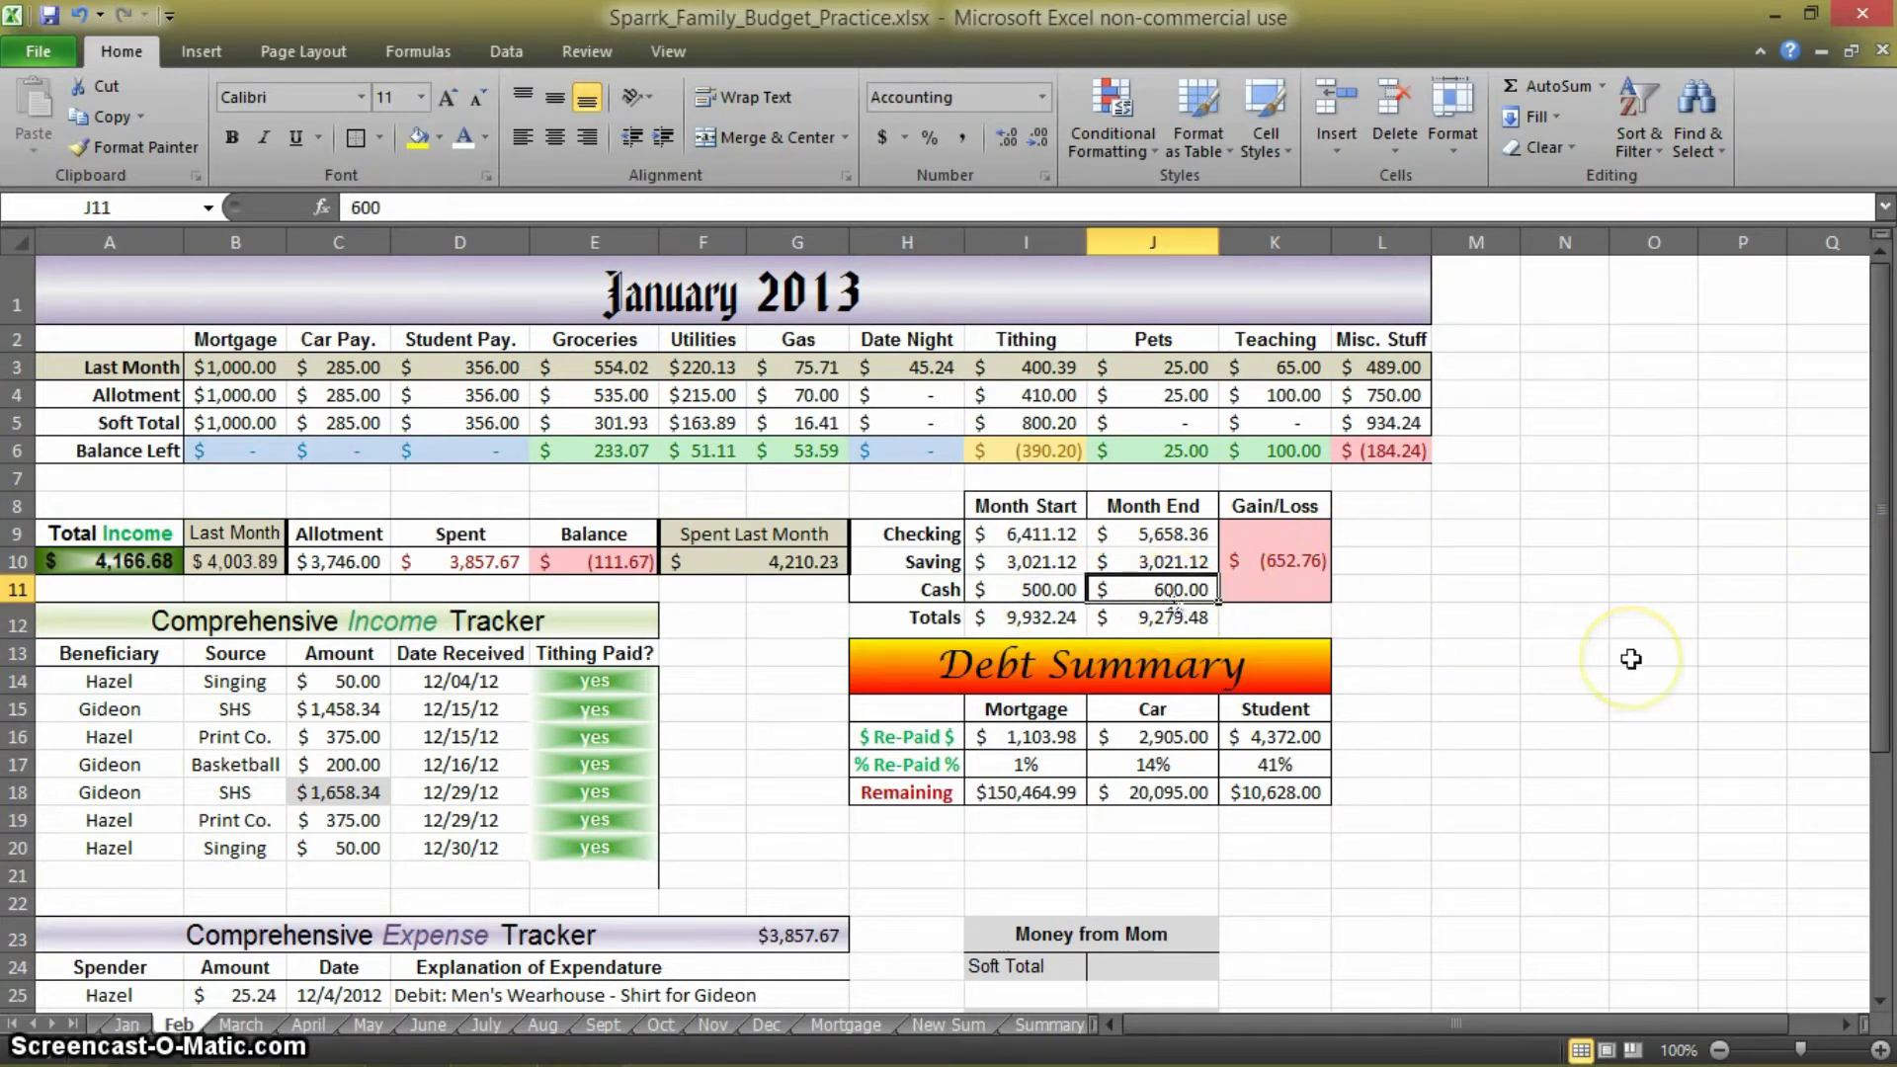
{"action": "type", "text": "1000"}
{"action": "left_click", "coordinate": [1425, 556]}
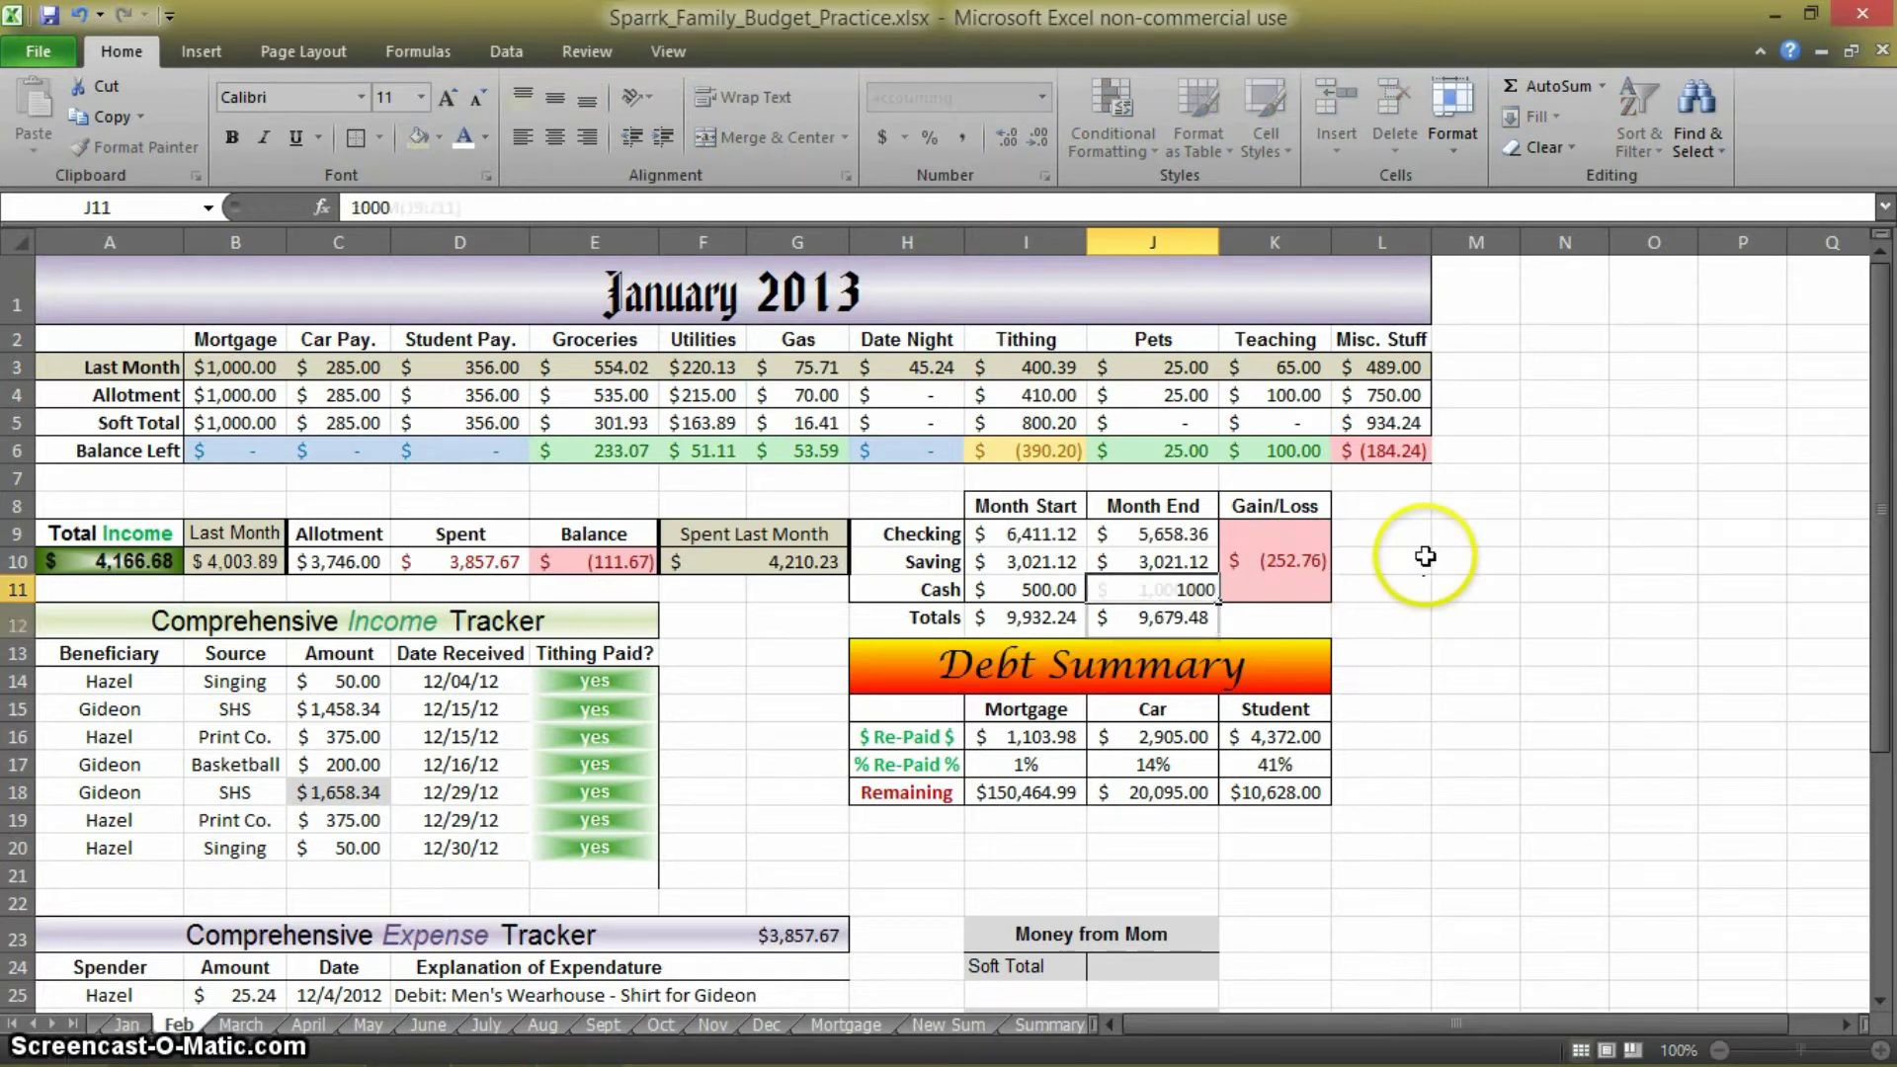
{"action": "key", "text": "Return"}
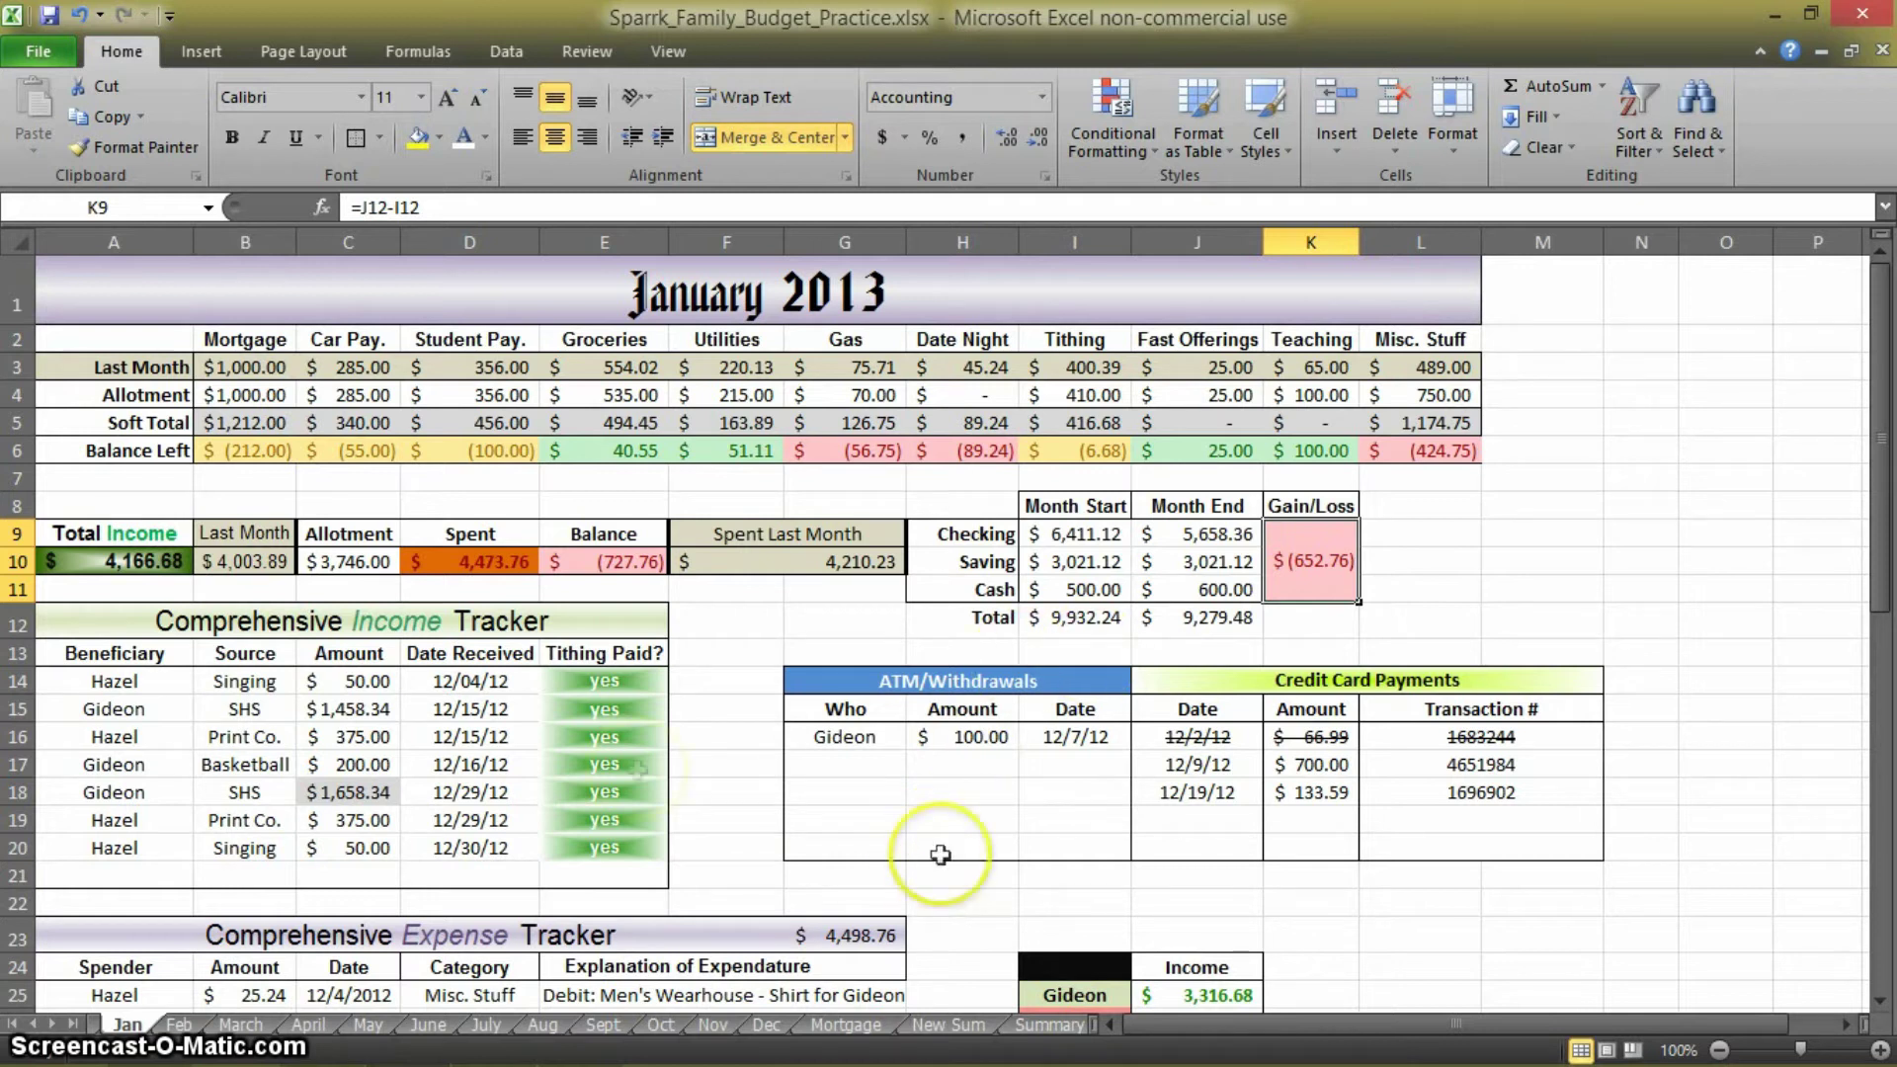
Examine the Debt Summary on the Feb sheet, checking the formulas behind the mortgage's repaid amount, repaid percentage and remaining balance
{"action": "key", "text": "ctrl+Page_Down"}
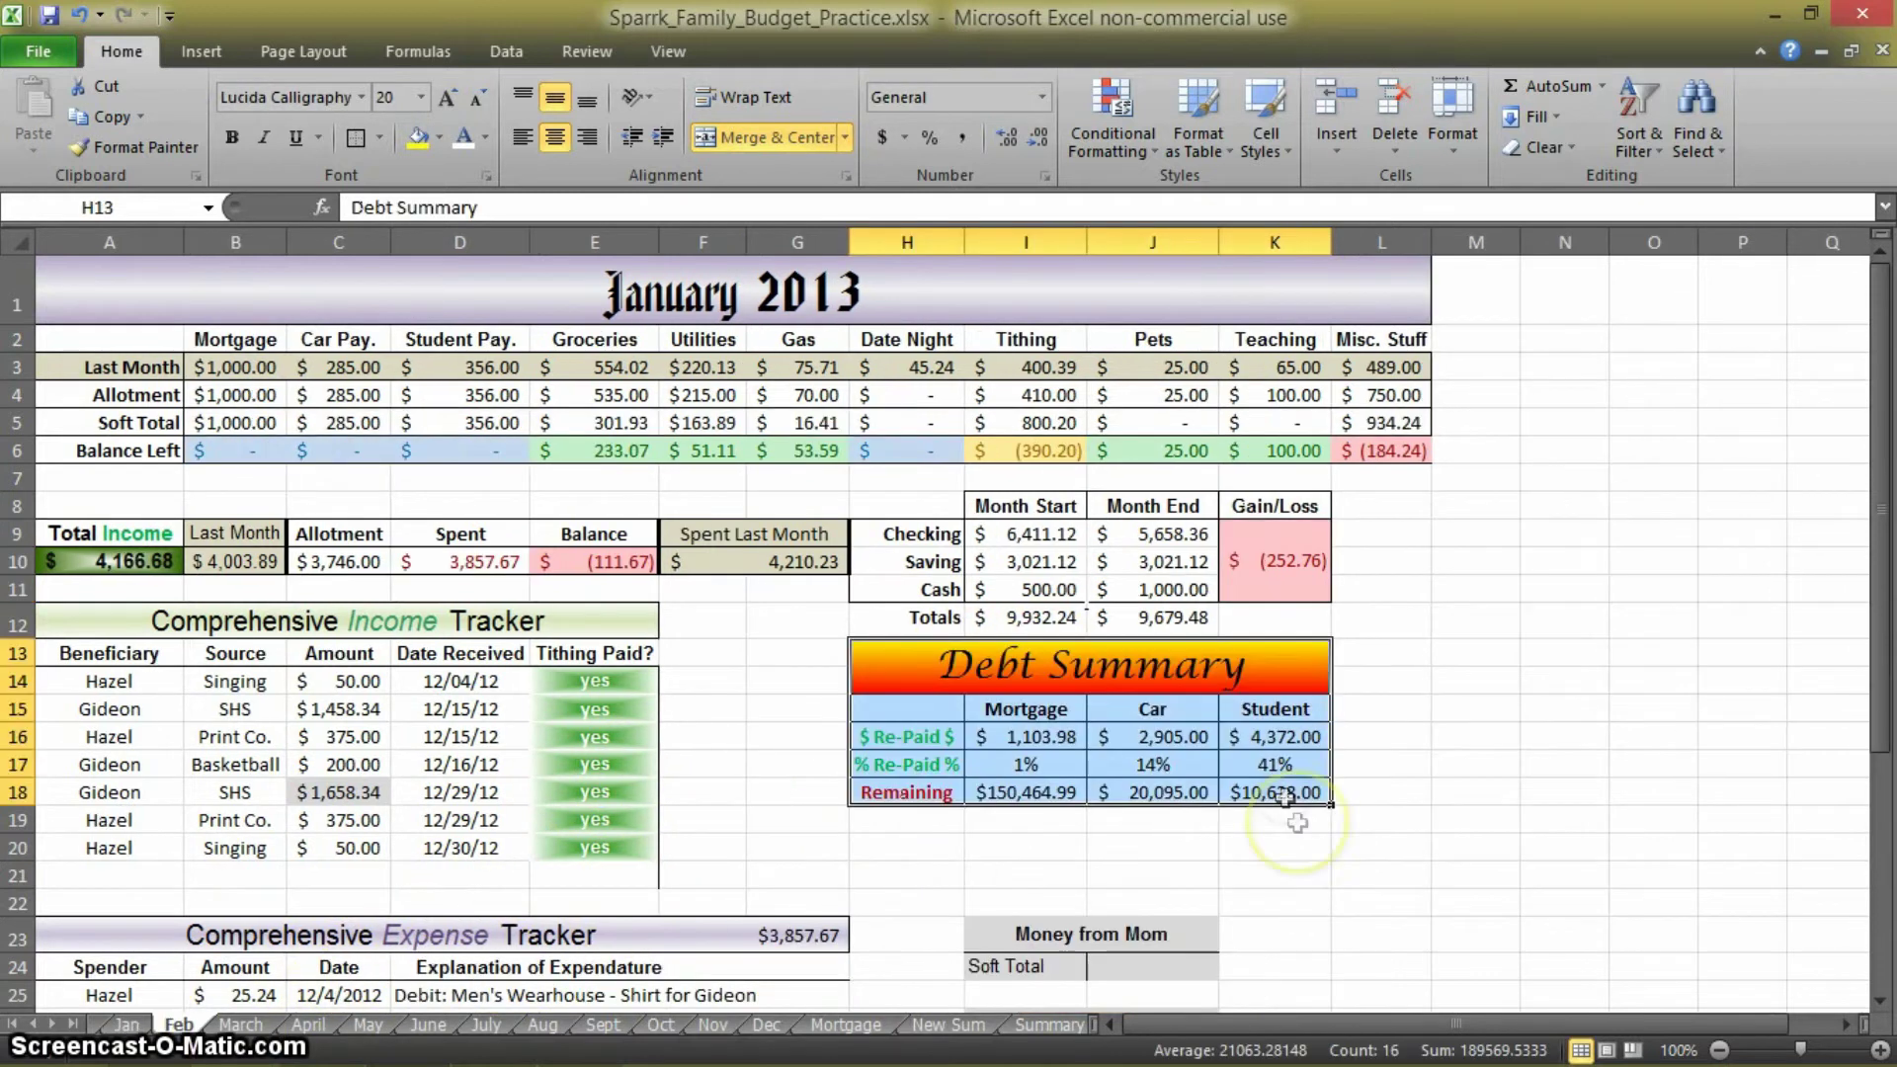
{"action": "left_click", "coordinate": [1250, 852]}
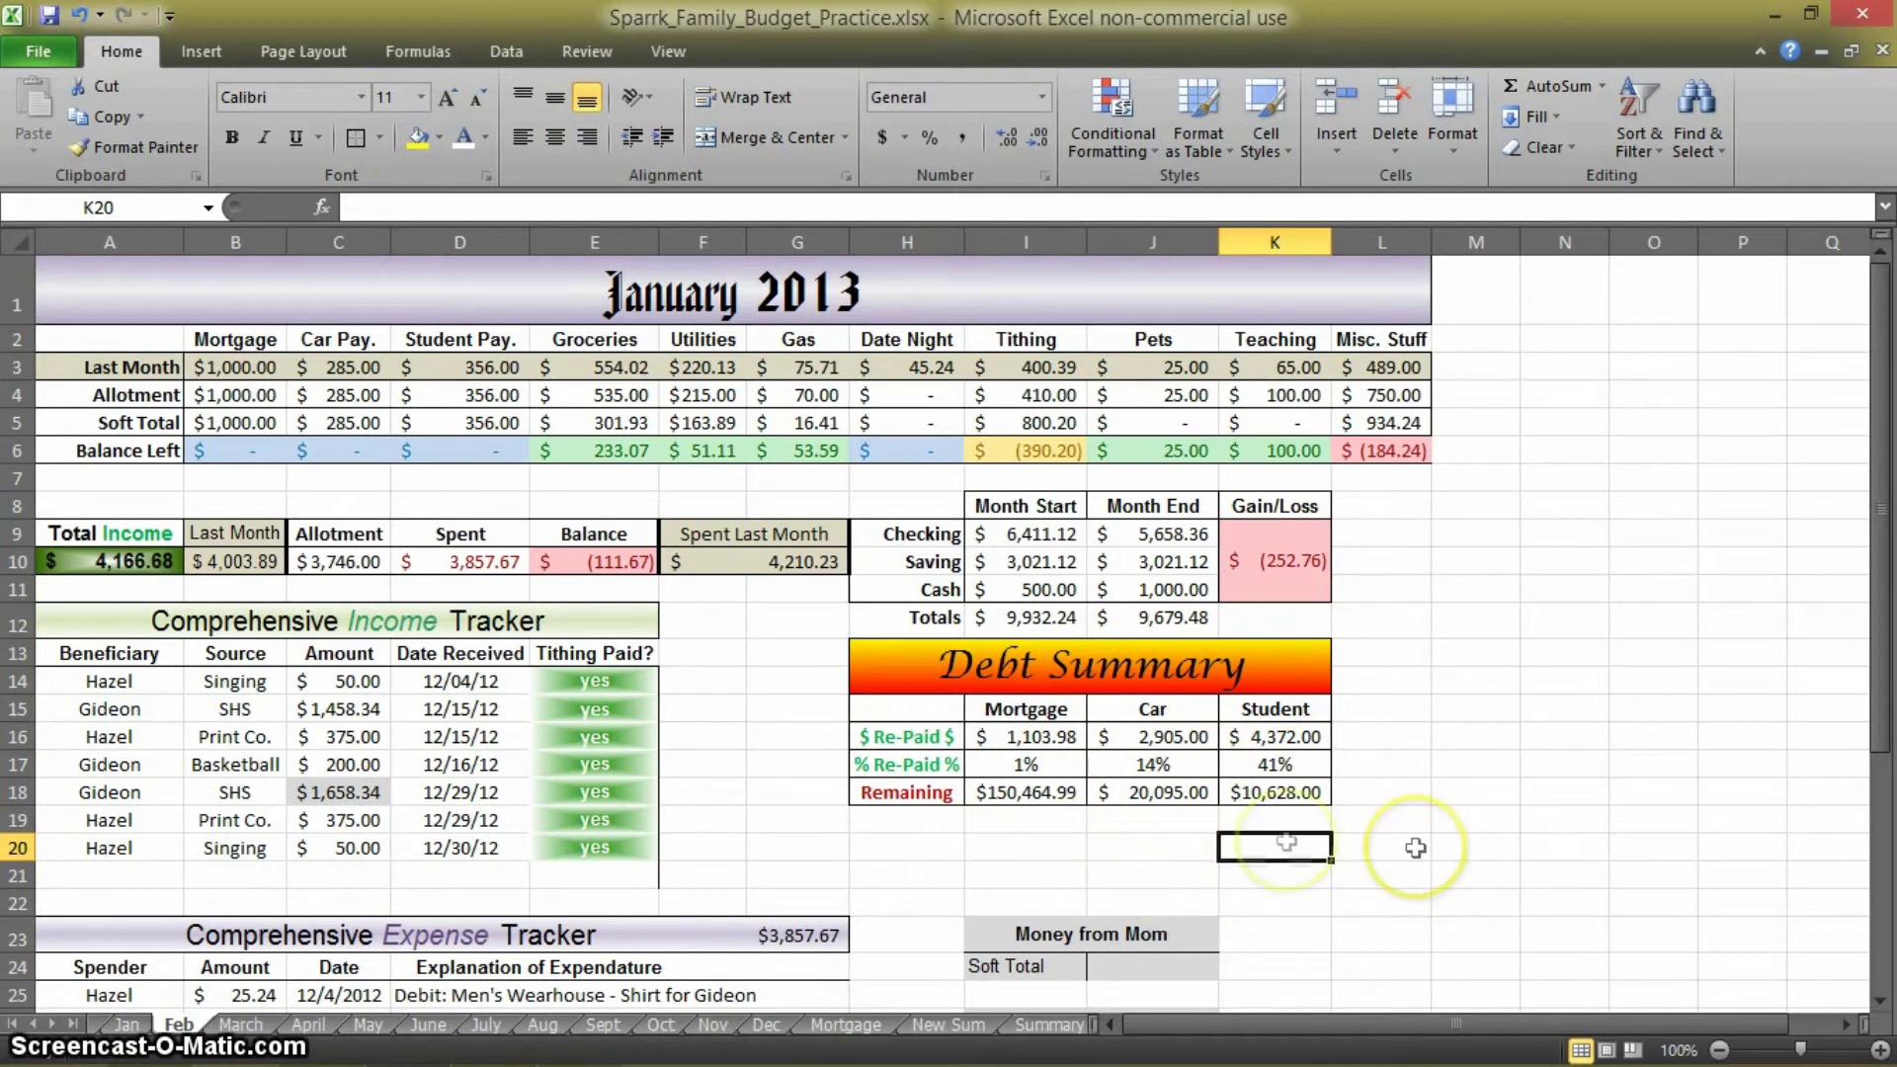
{"action": "left_click", "coordinate": [1020, 766]}
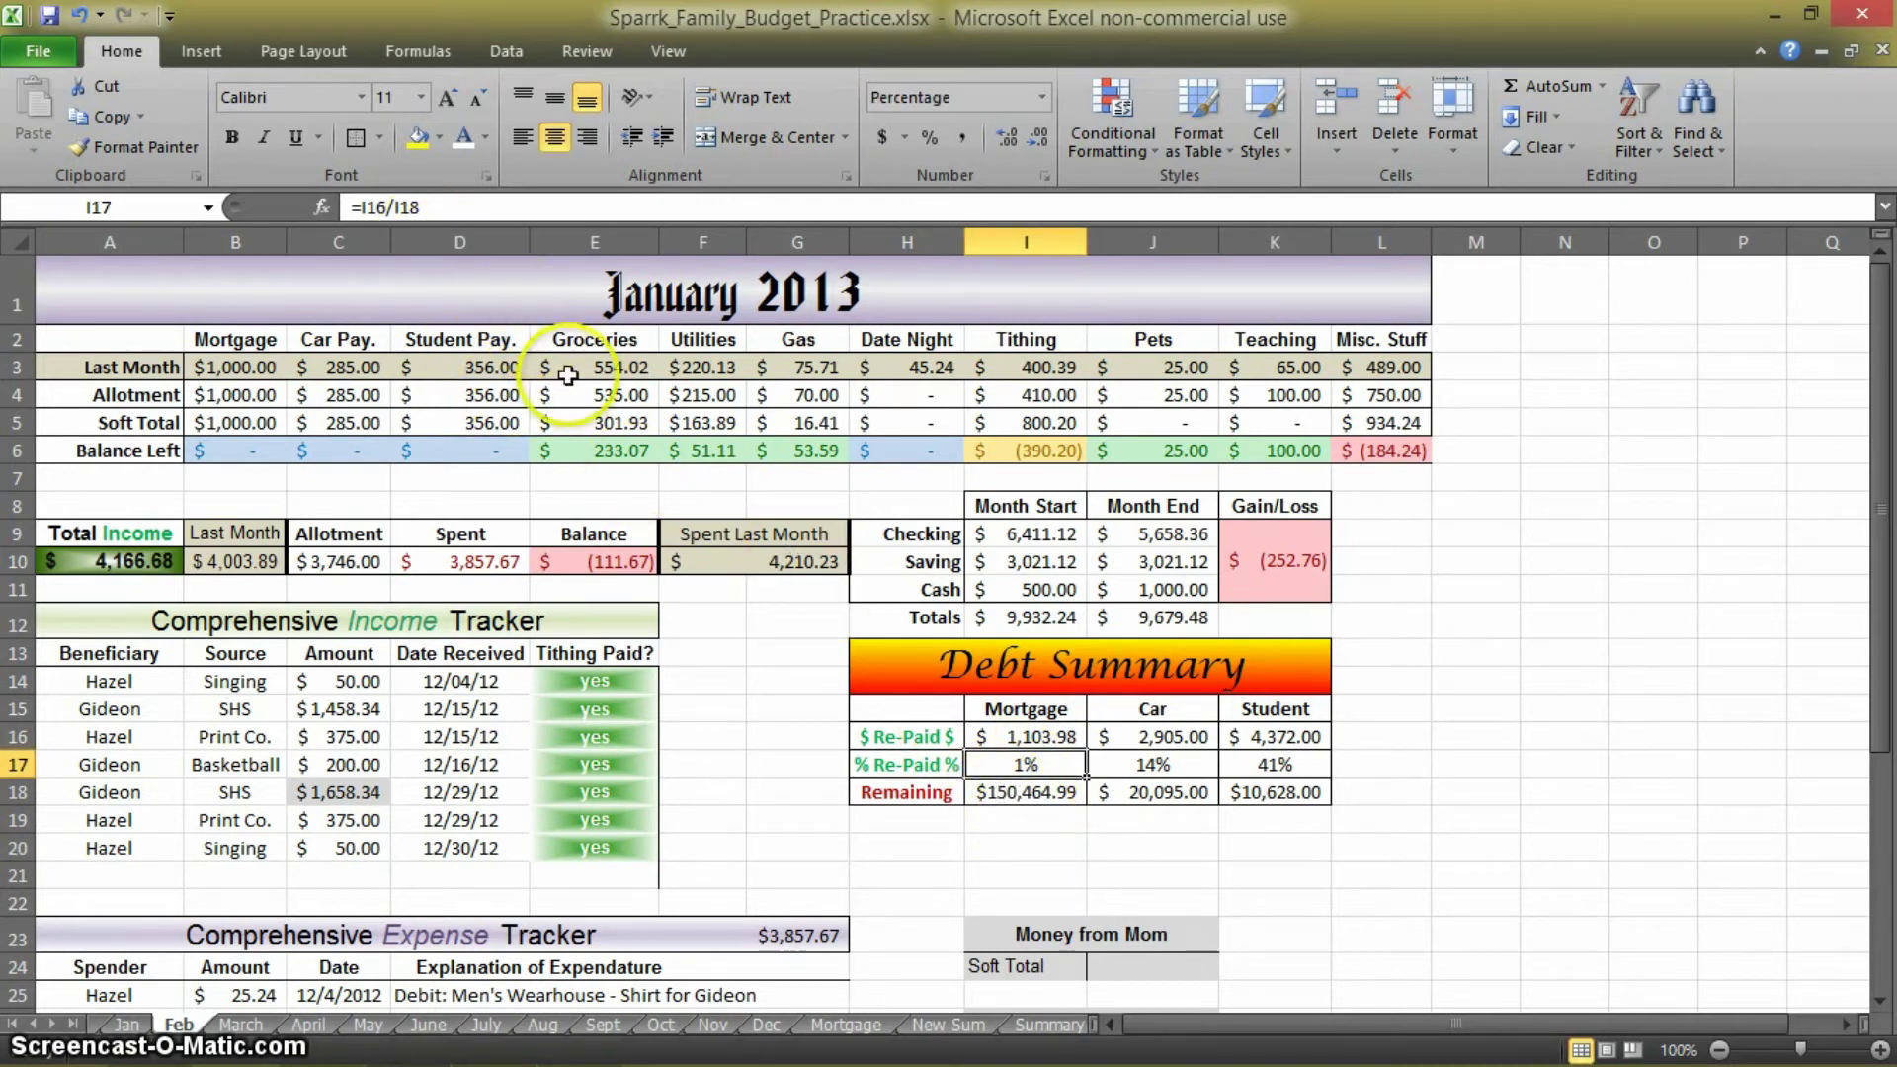
{"action": "double_click", "coordinate": [1046, 766]}
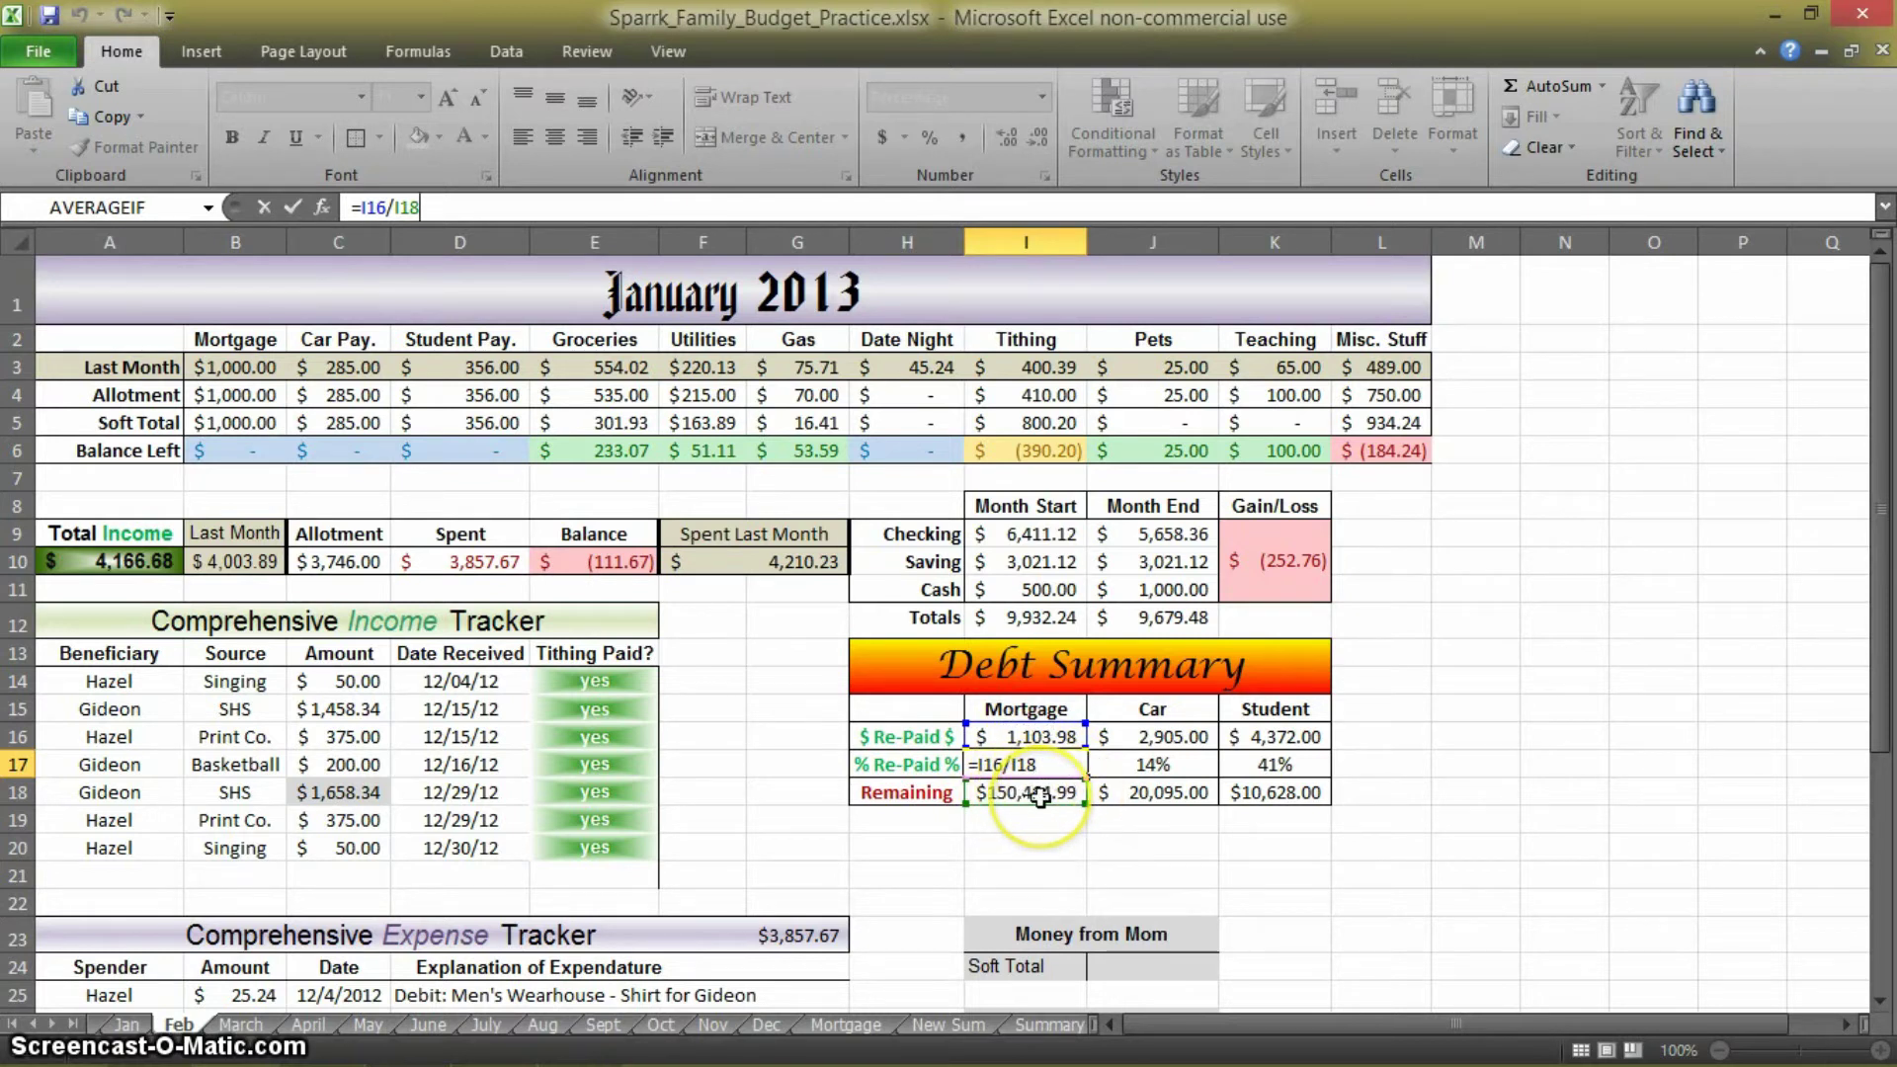
{"action": "key", "text": "Return"}
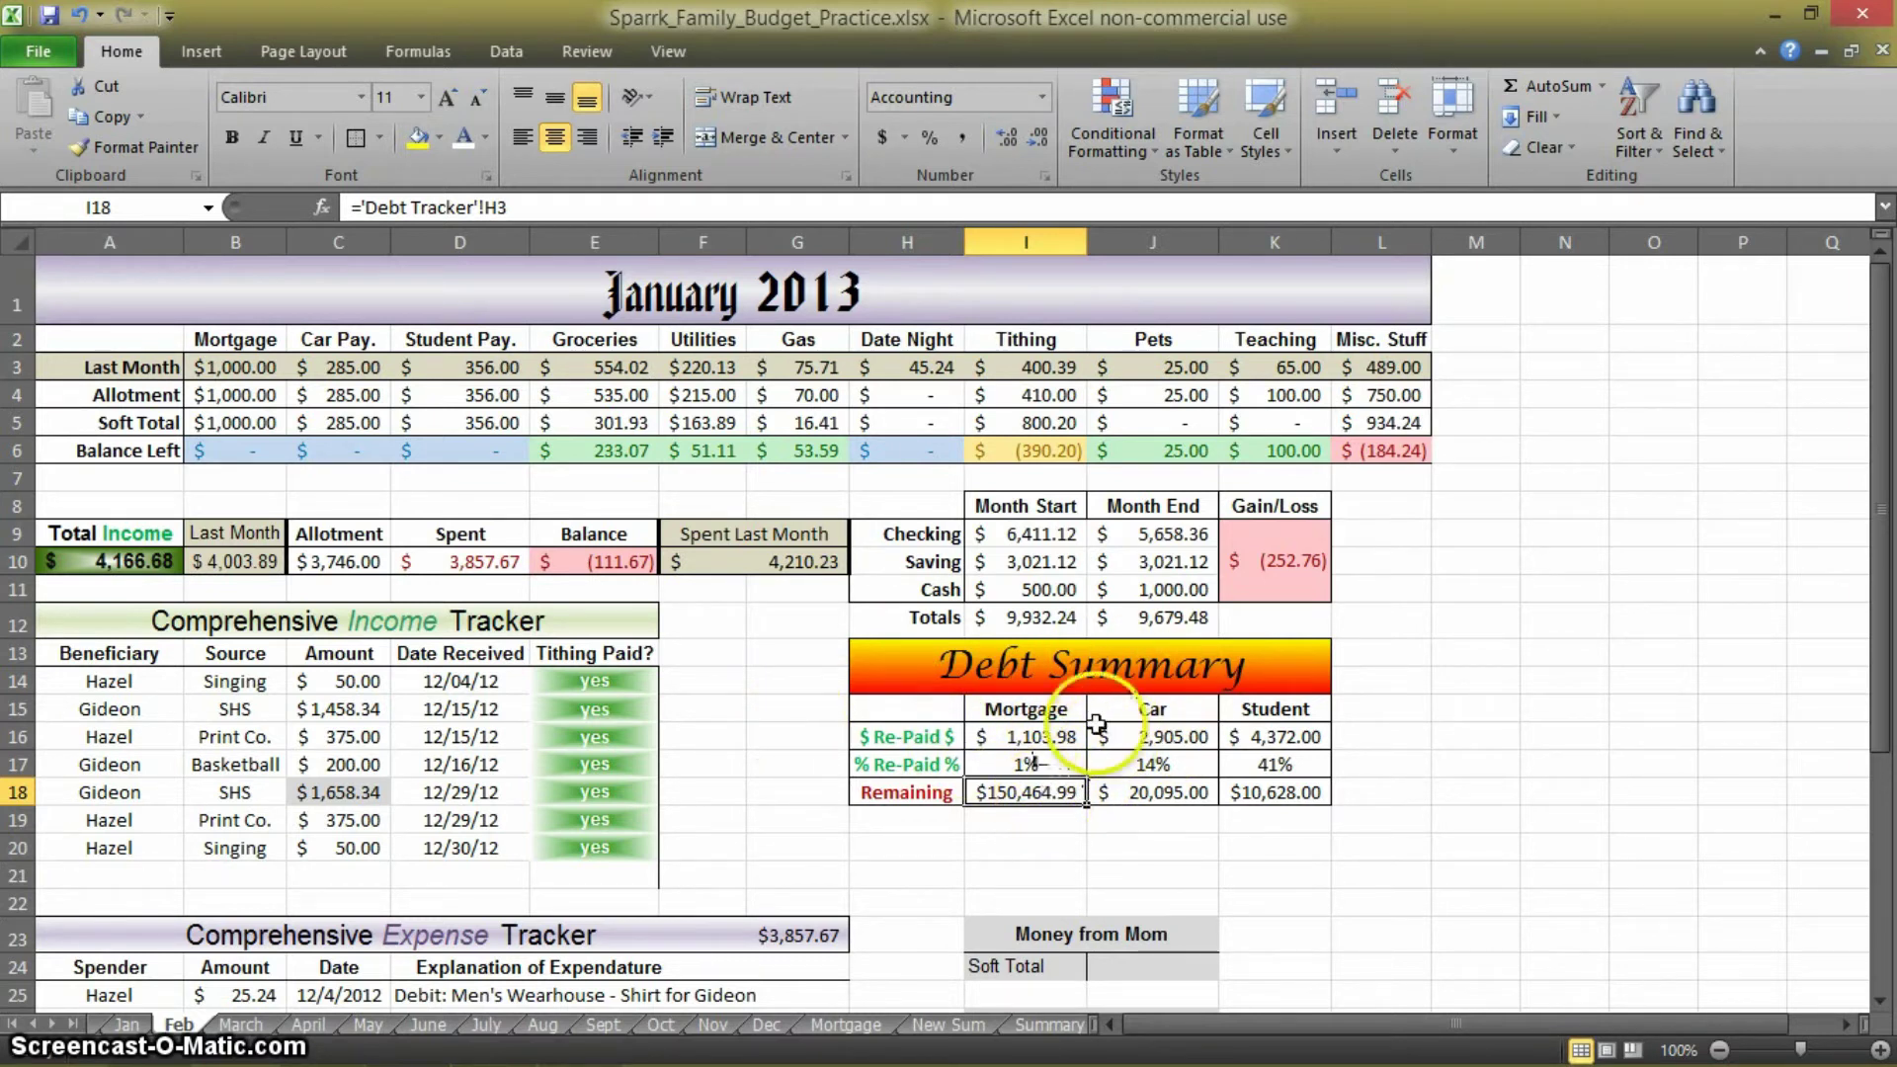
{"action": "left_click", "coordinate": [1042, 764]}
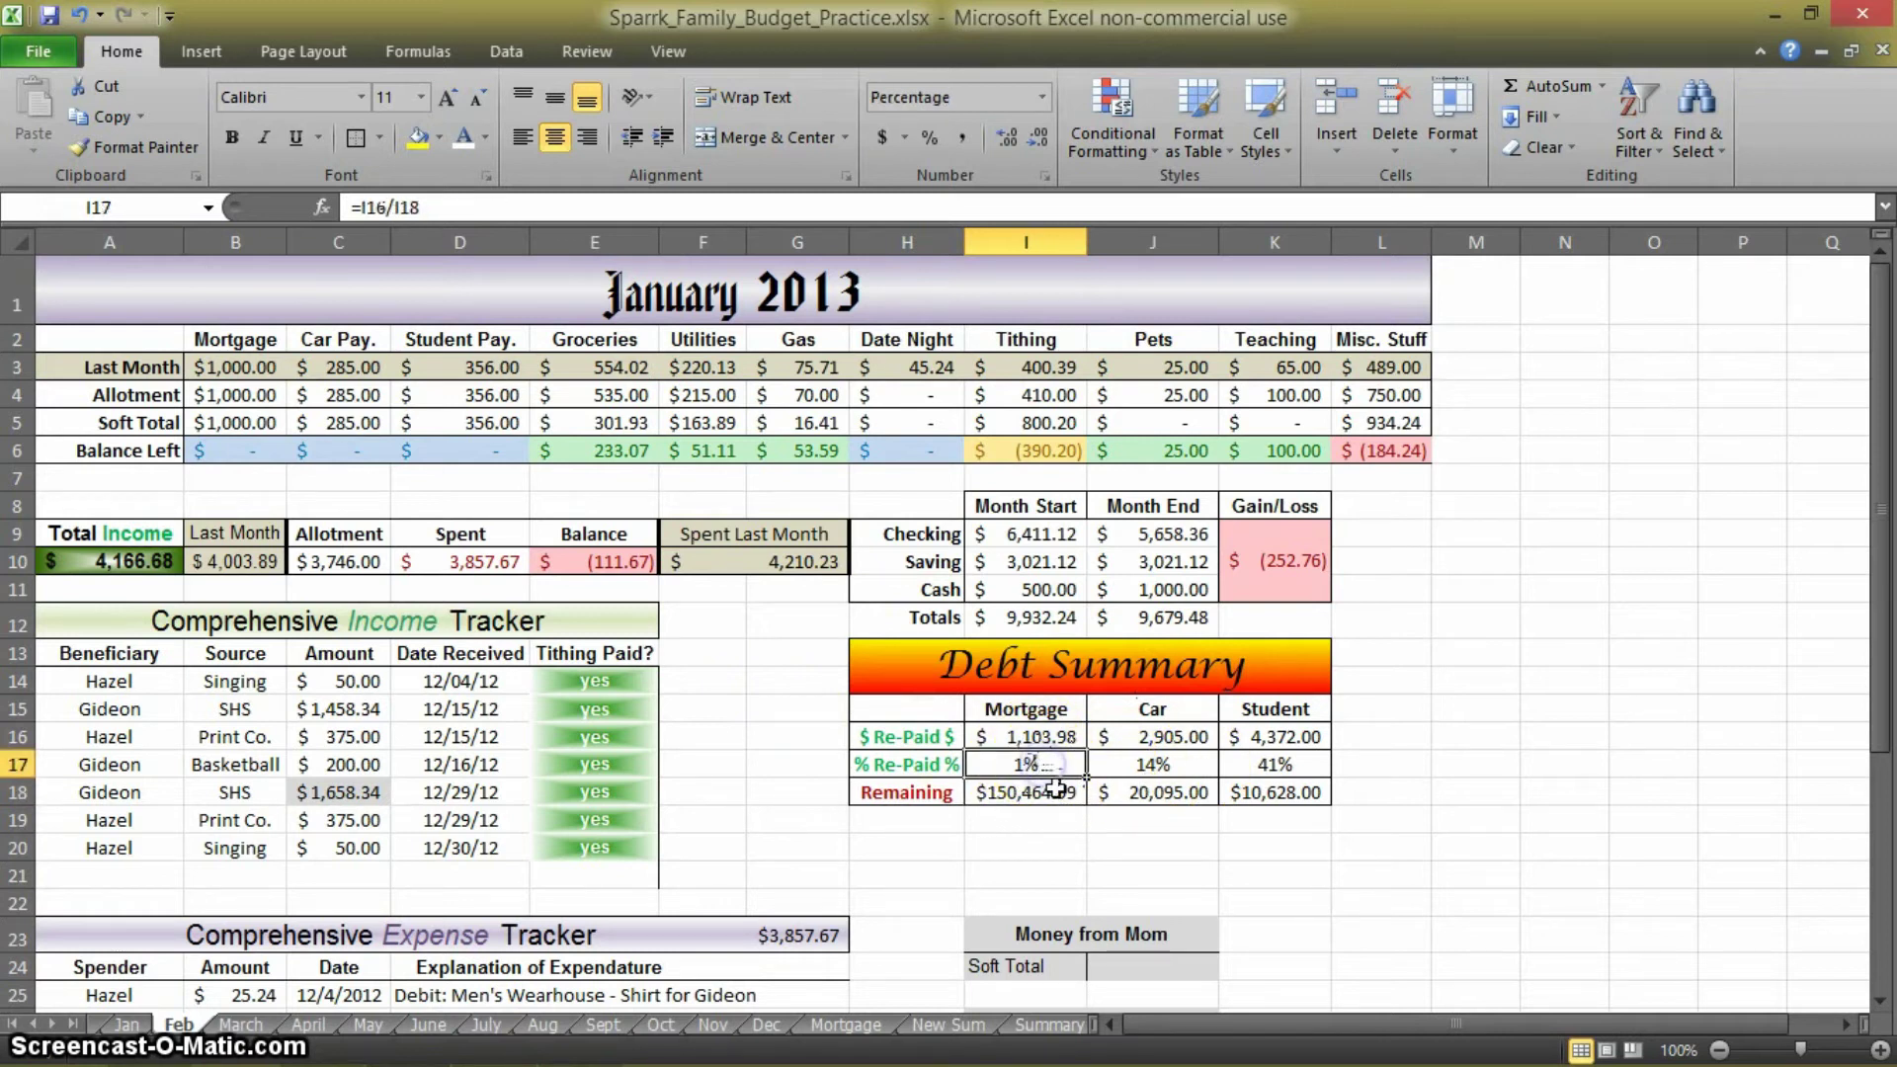
{"action": "left_click", "coordinate": [1044, 734]}
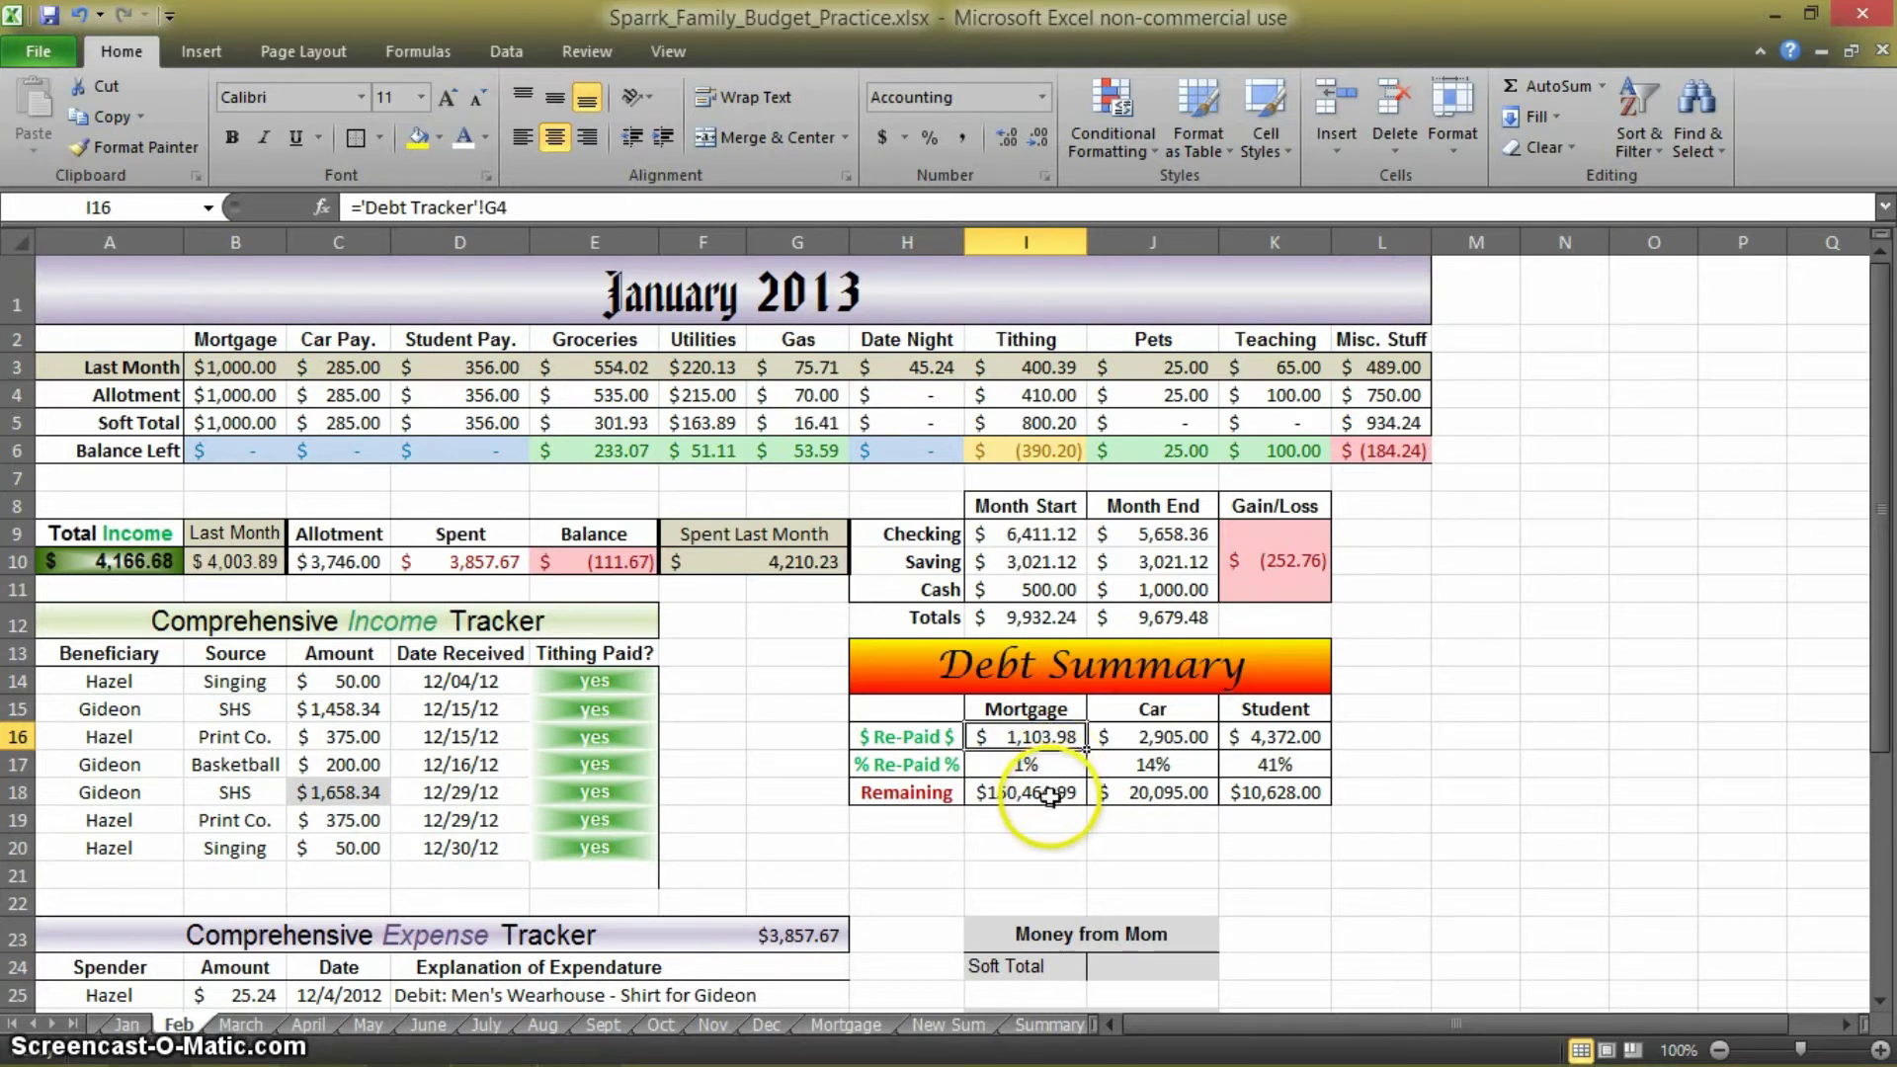
{"action": "left_click", "coordinate": [1026, 767]}
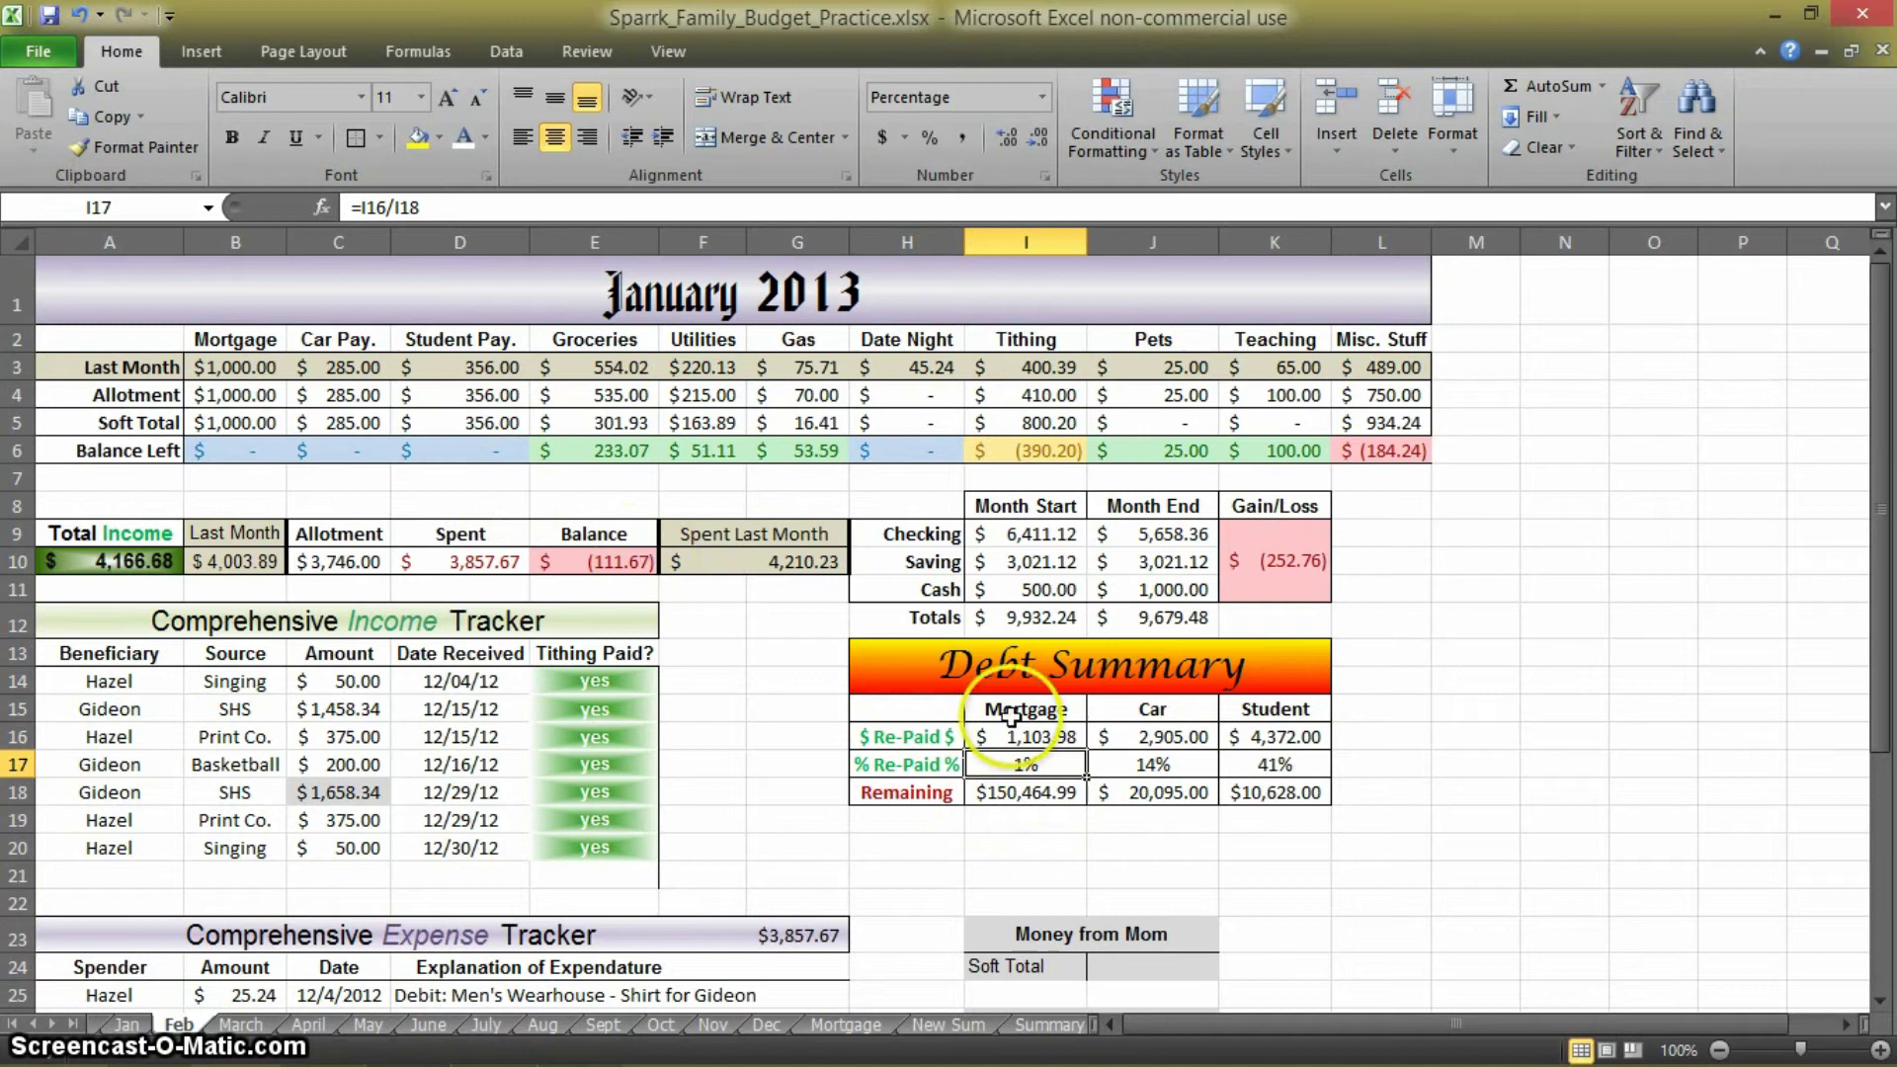
Replace the I18 reference in the mortgage's % Re-Paid formula in I17 with the remaining mortgage balance as a fixed number
{"action": "left_click", "coordinate": [415, 207]}
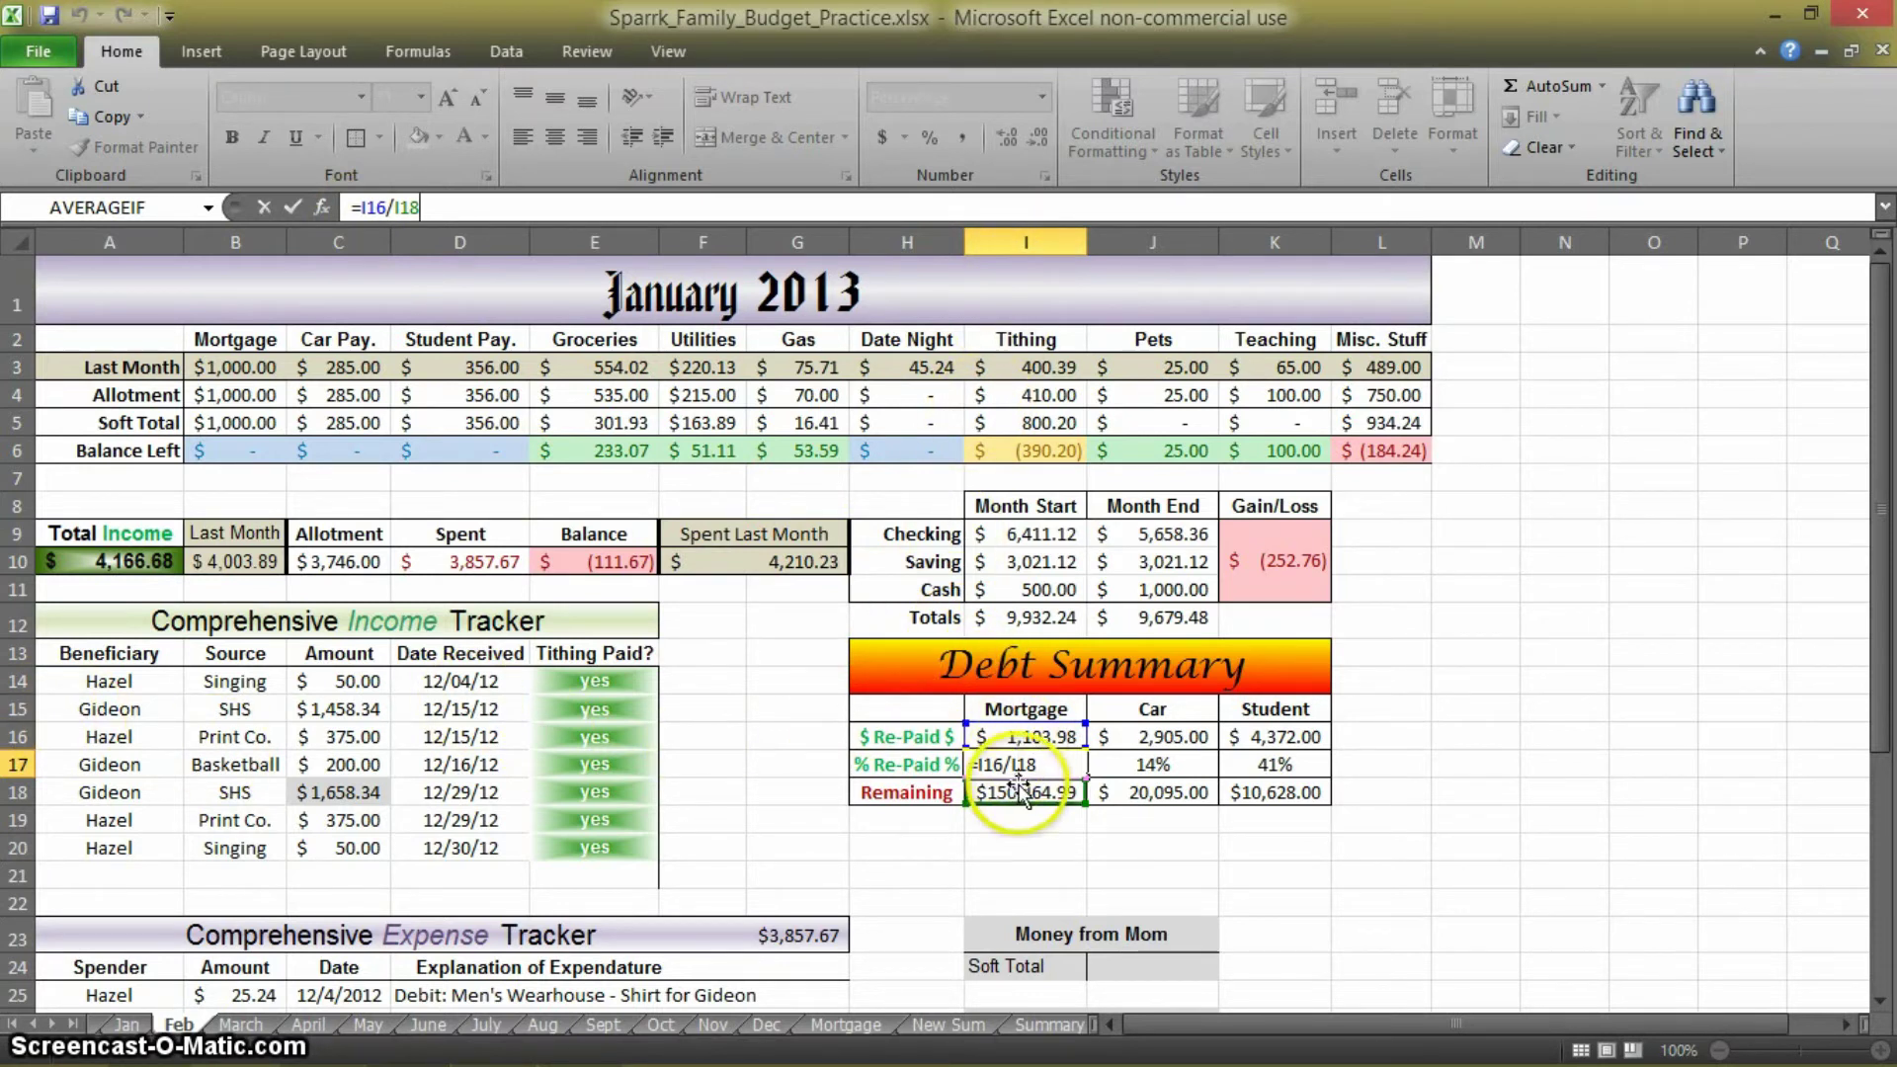
{"action": "left_click", "coordinate": [447, 203]}
{"action": "key", "text": "BackSpace"}
{"action": "key", "text": "BackSpace"}
{"action": "key", "text": "BackSpace"}
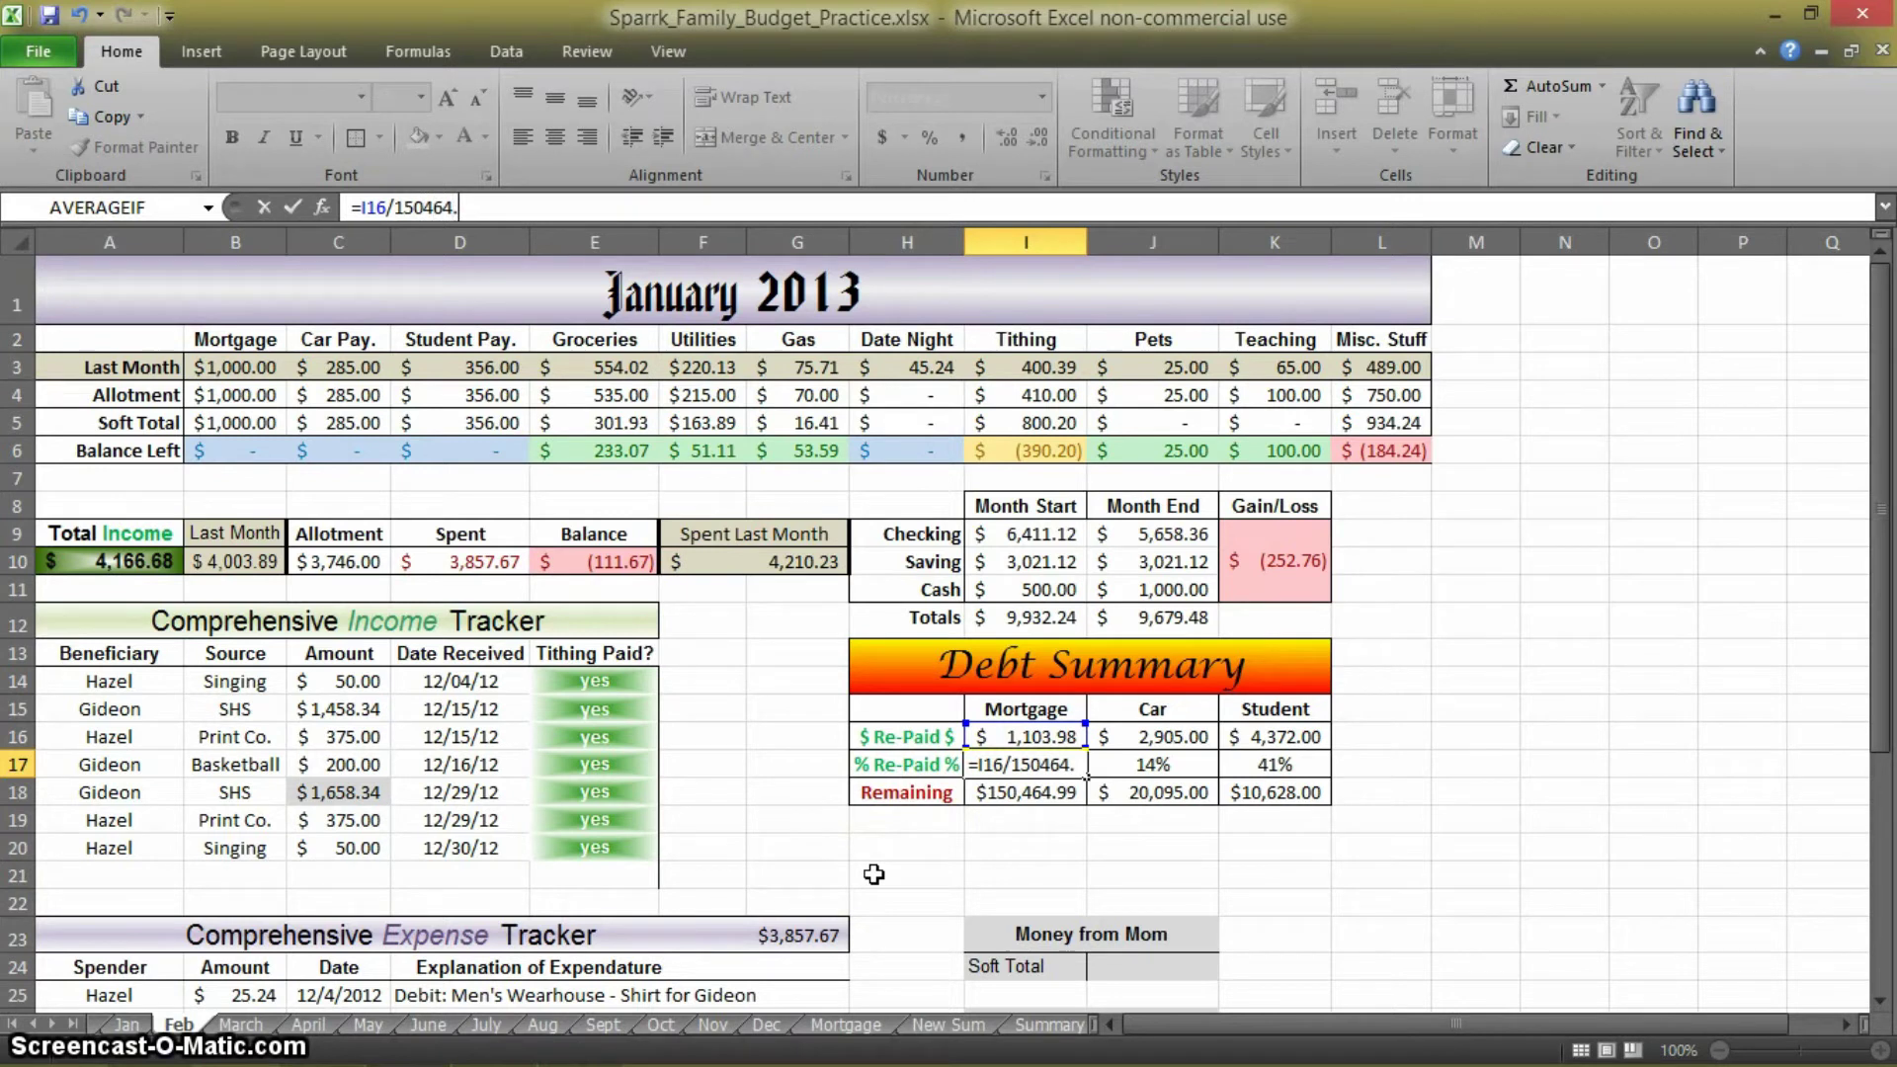
{"action": "key", "text": "Return"}
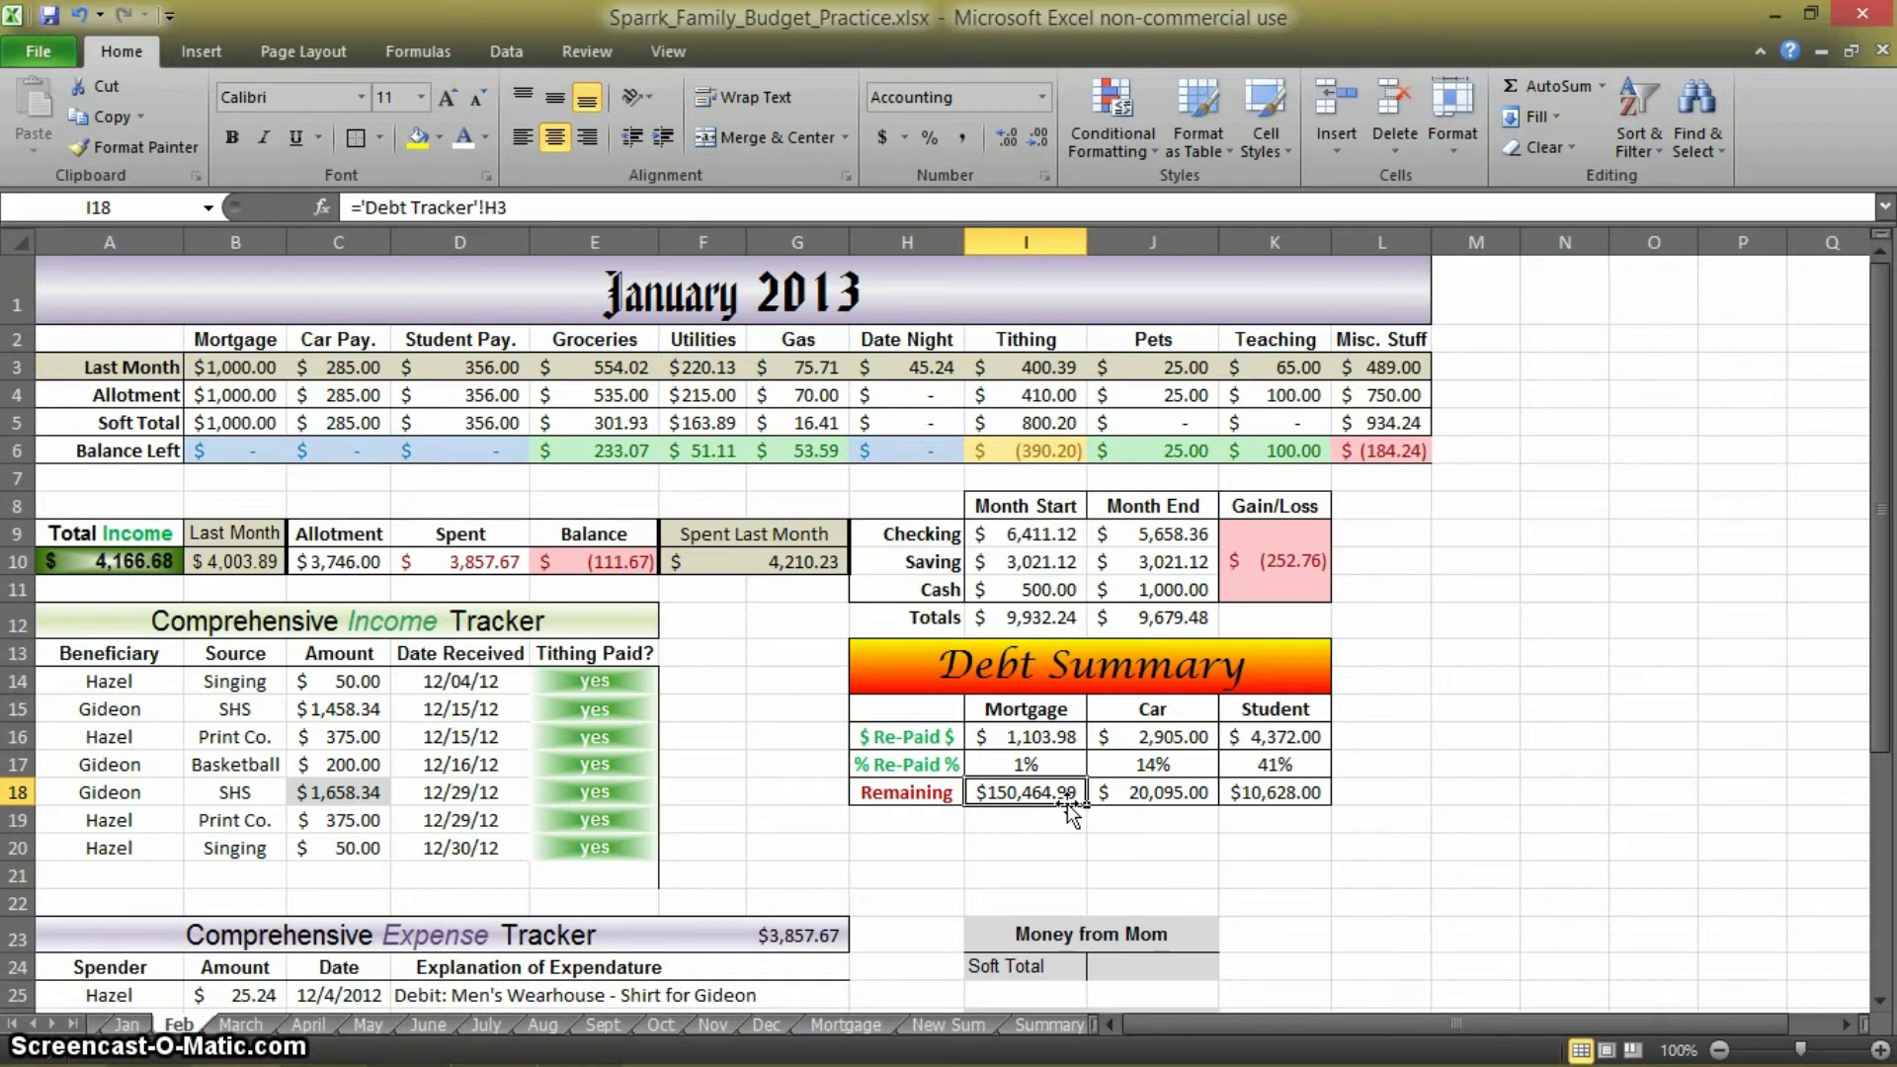
{"action": "left_click", "coordinate": [1483, 822]}
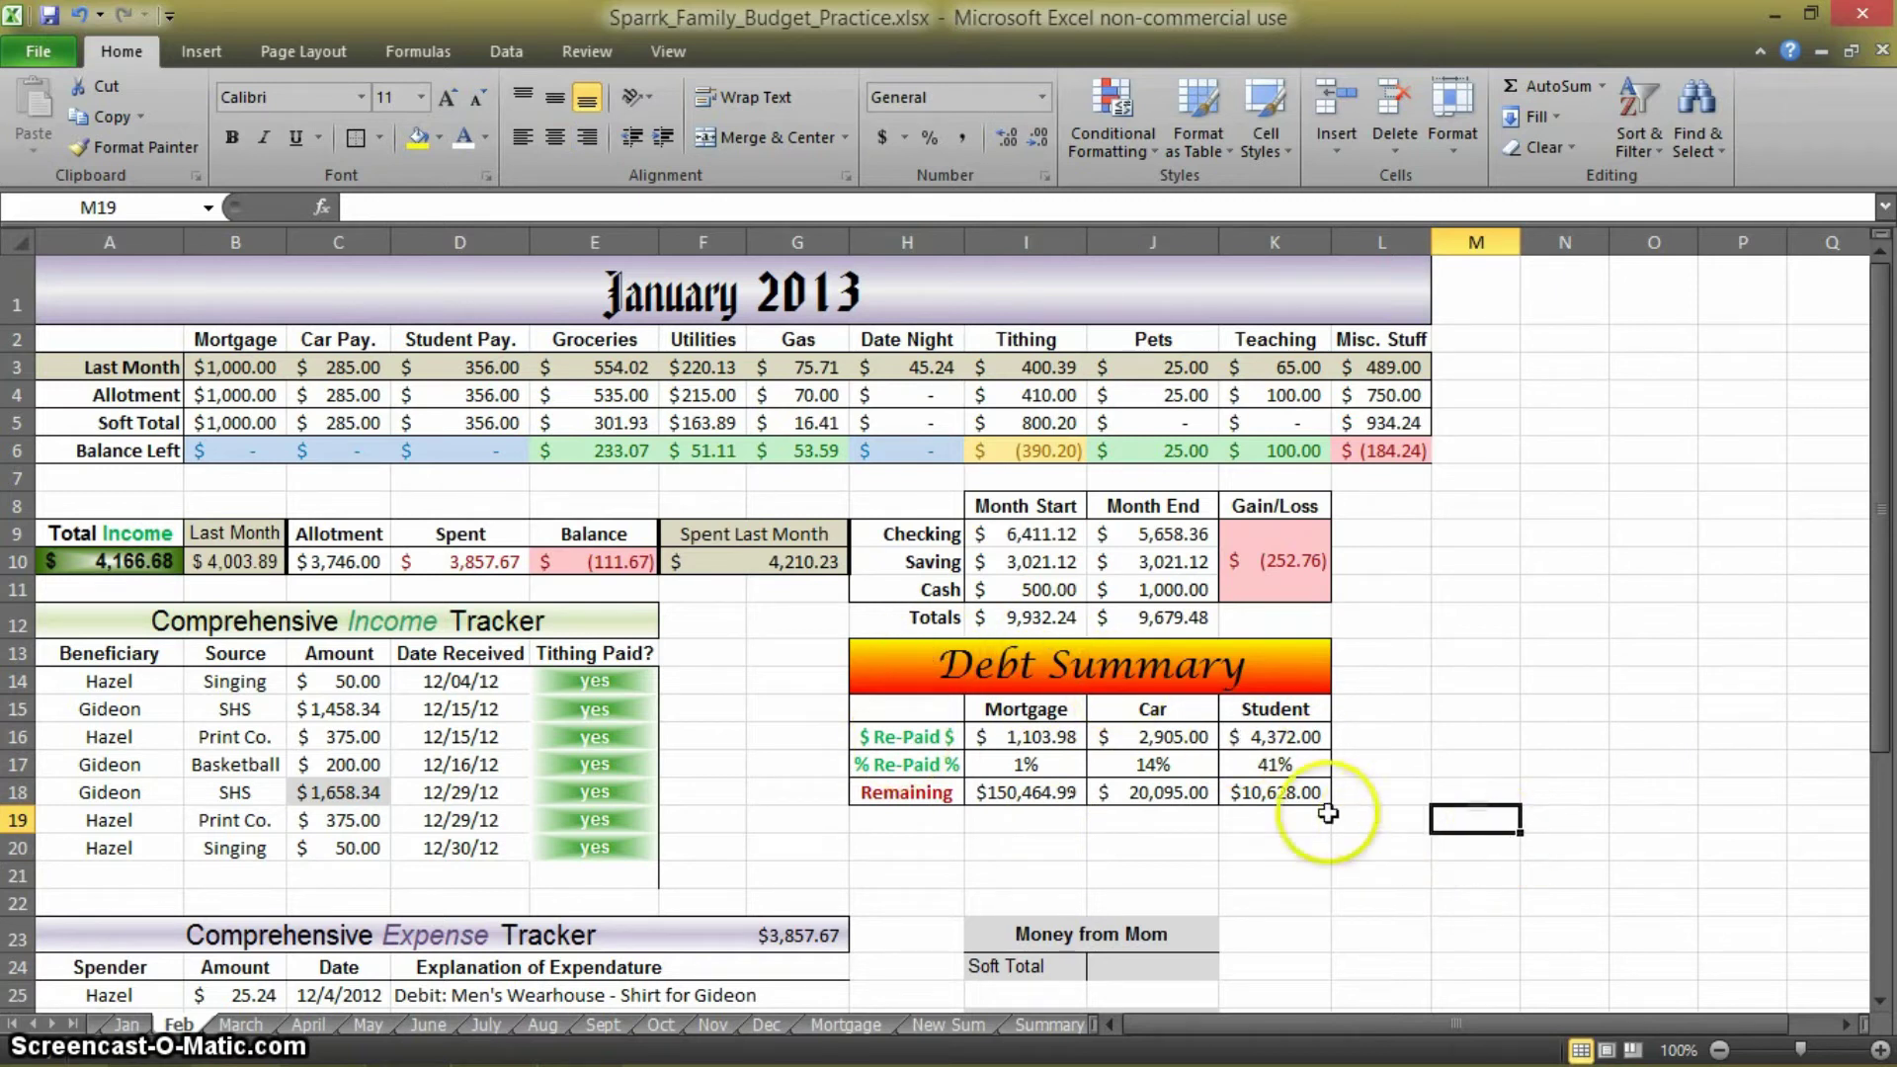
Move the Debt Summary table from H13:K18 to the empty area starting at N15
{"action": "left_click", "coordinate": [907, 648]}
{"action": "left_click_drag", "start_coordinate": [907, 647], "coordinate": [1255, 795]}
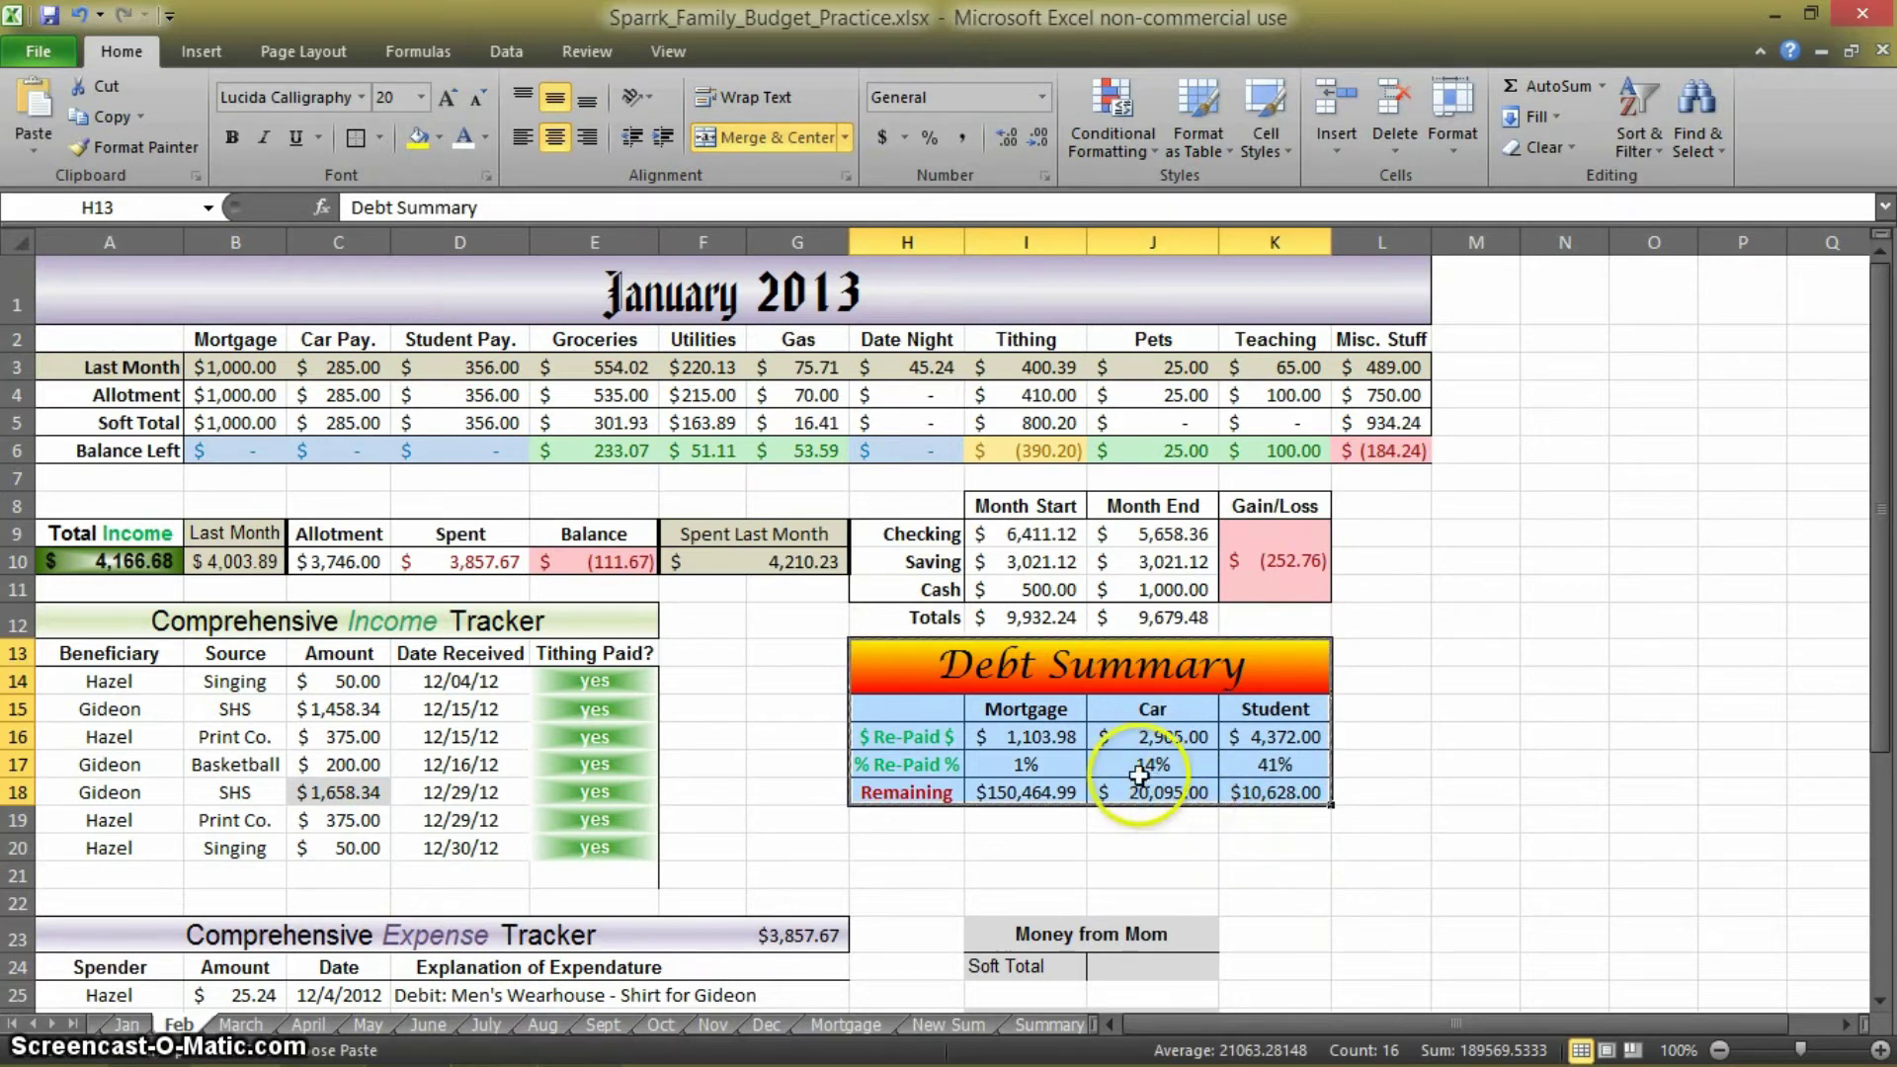
{"action": "left_click", "coordinate": [83, 89]}
{"action": "left_click", "coordinate": [1562, 710]}
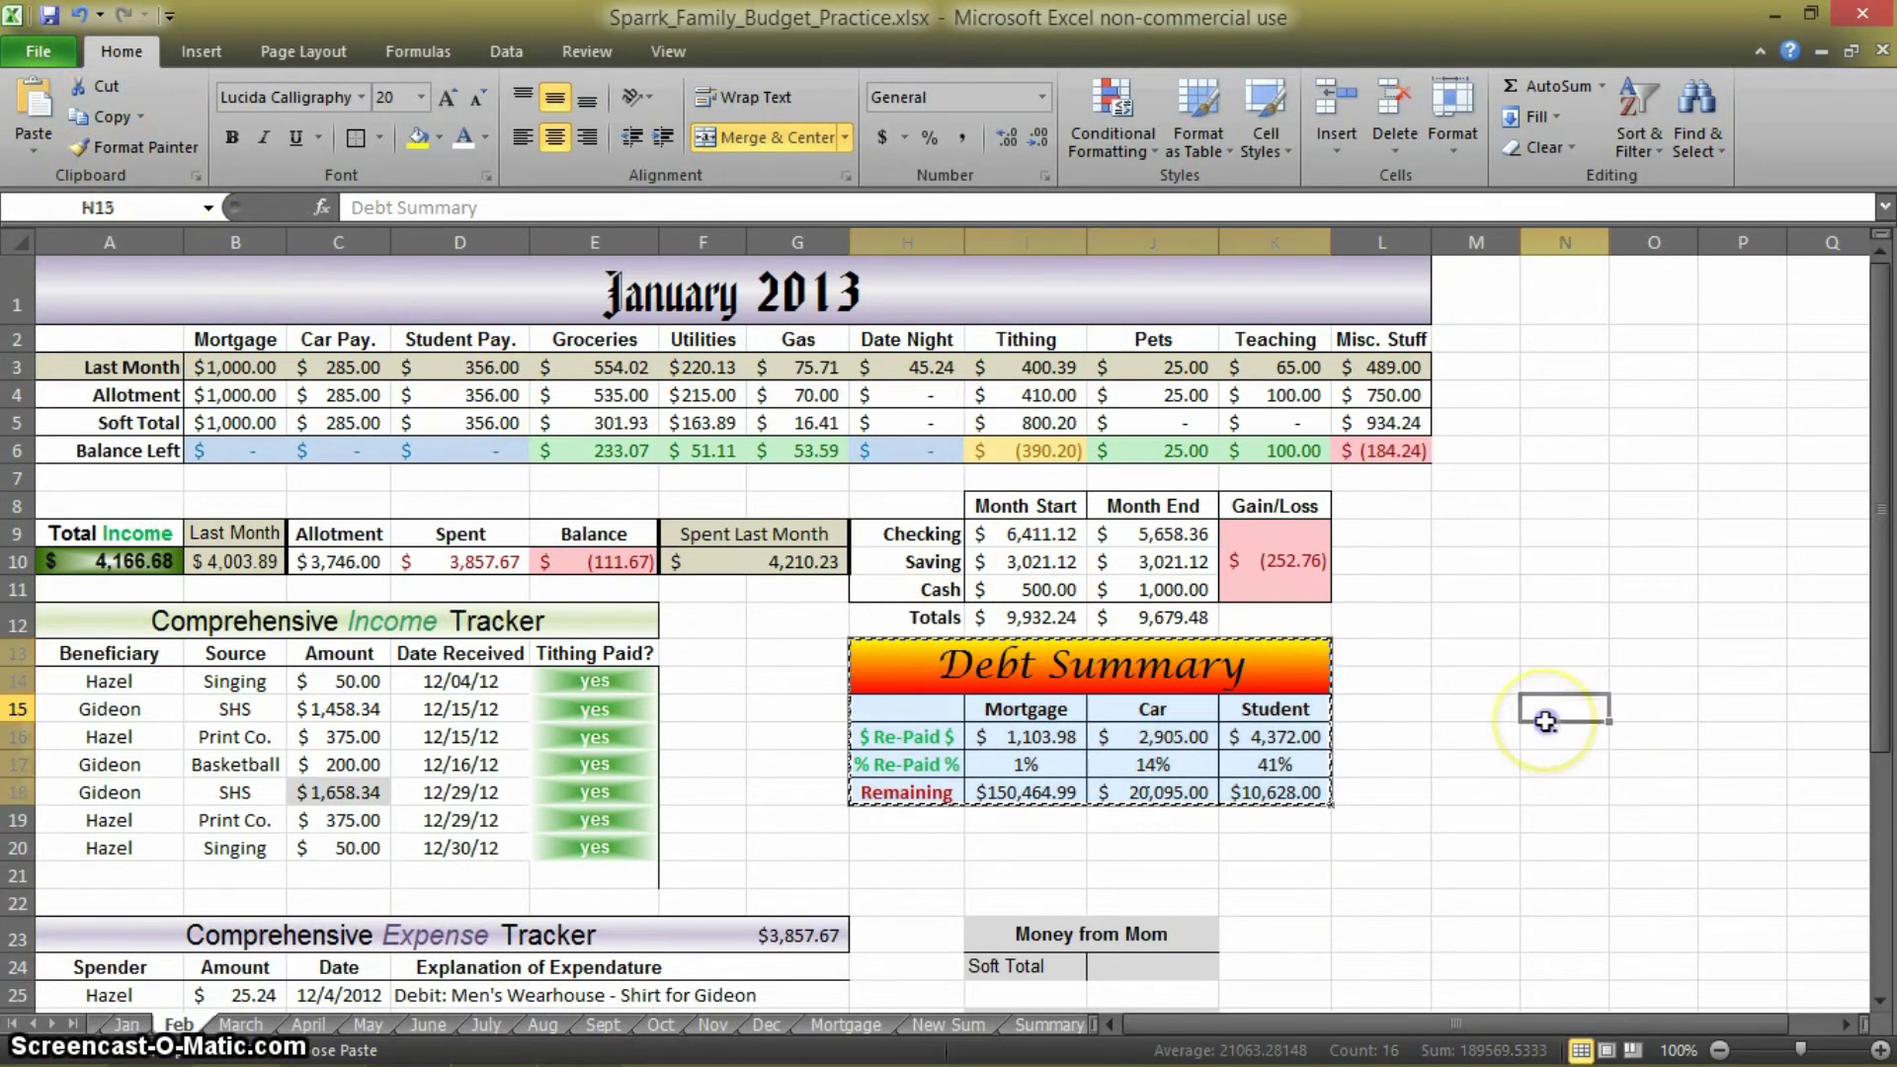
{"action": "key", "text": "ctrl+v"}
{"action": "left_click", "coordinate": [1565, 589]}
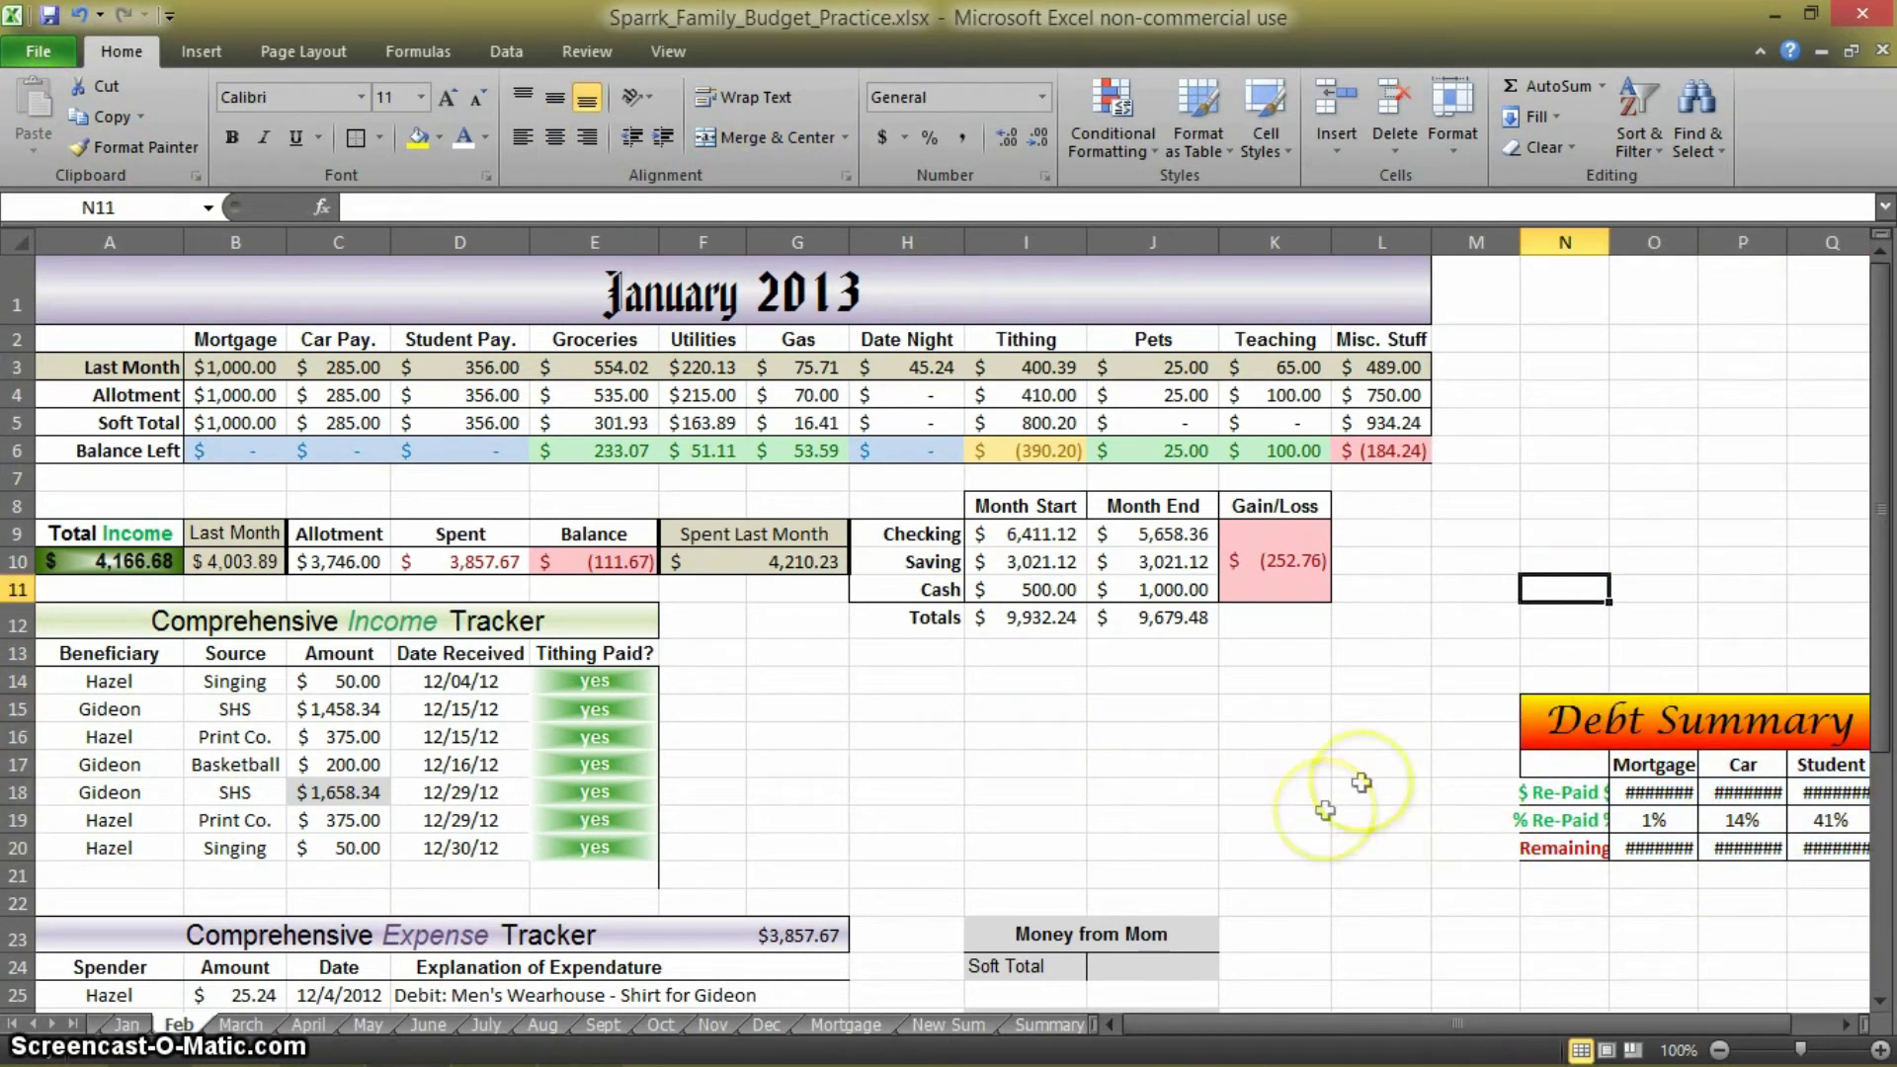
Create a merged, centered and bordered heading "ATM/Withdrawal" across G14:I14
{"action": "left_click_drag", "start_coordinate": [781, 685], "coordinate": [1027, 682]}
{"action": "left_click", "coordinate": [773, 136]}
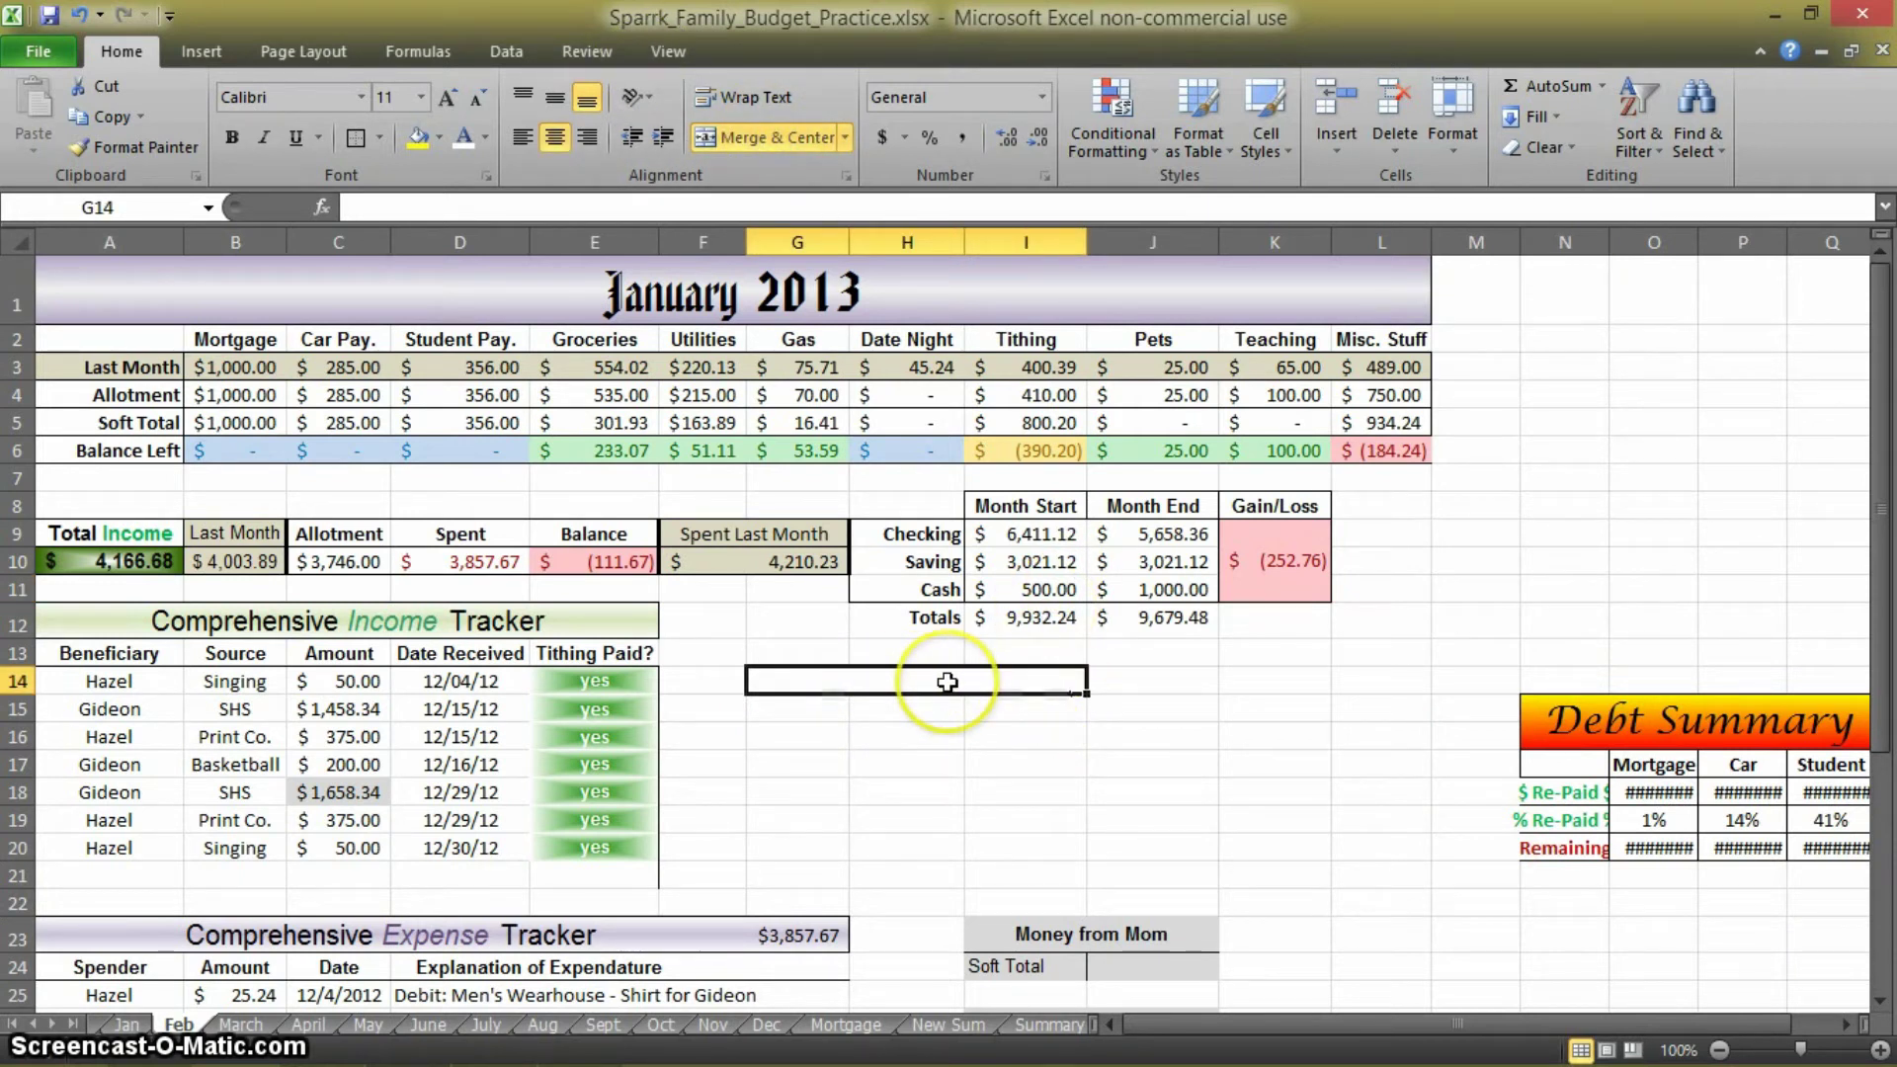
{"action": "type", "text": "ATM/Withdrawal"}
{"action": "key", "text": "Return"}
{"action": "left_click", "coordinate": [781, 680]}
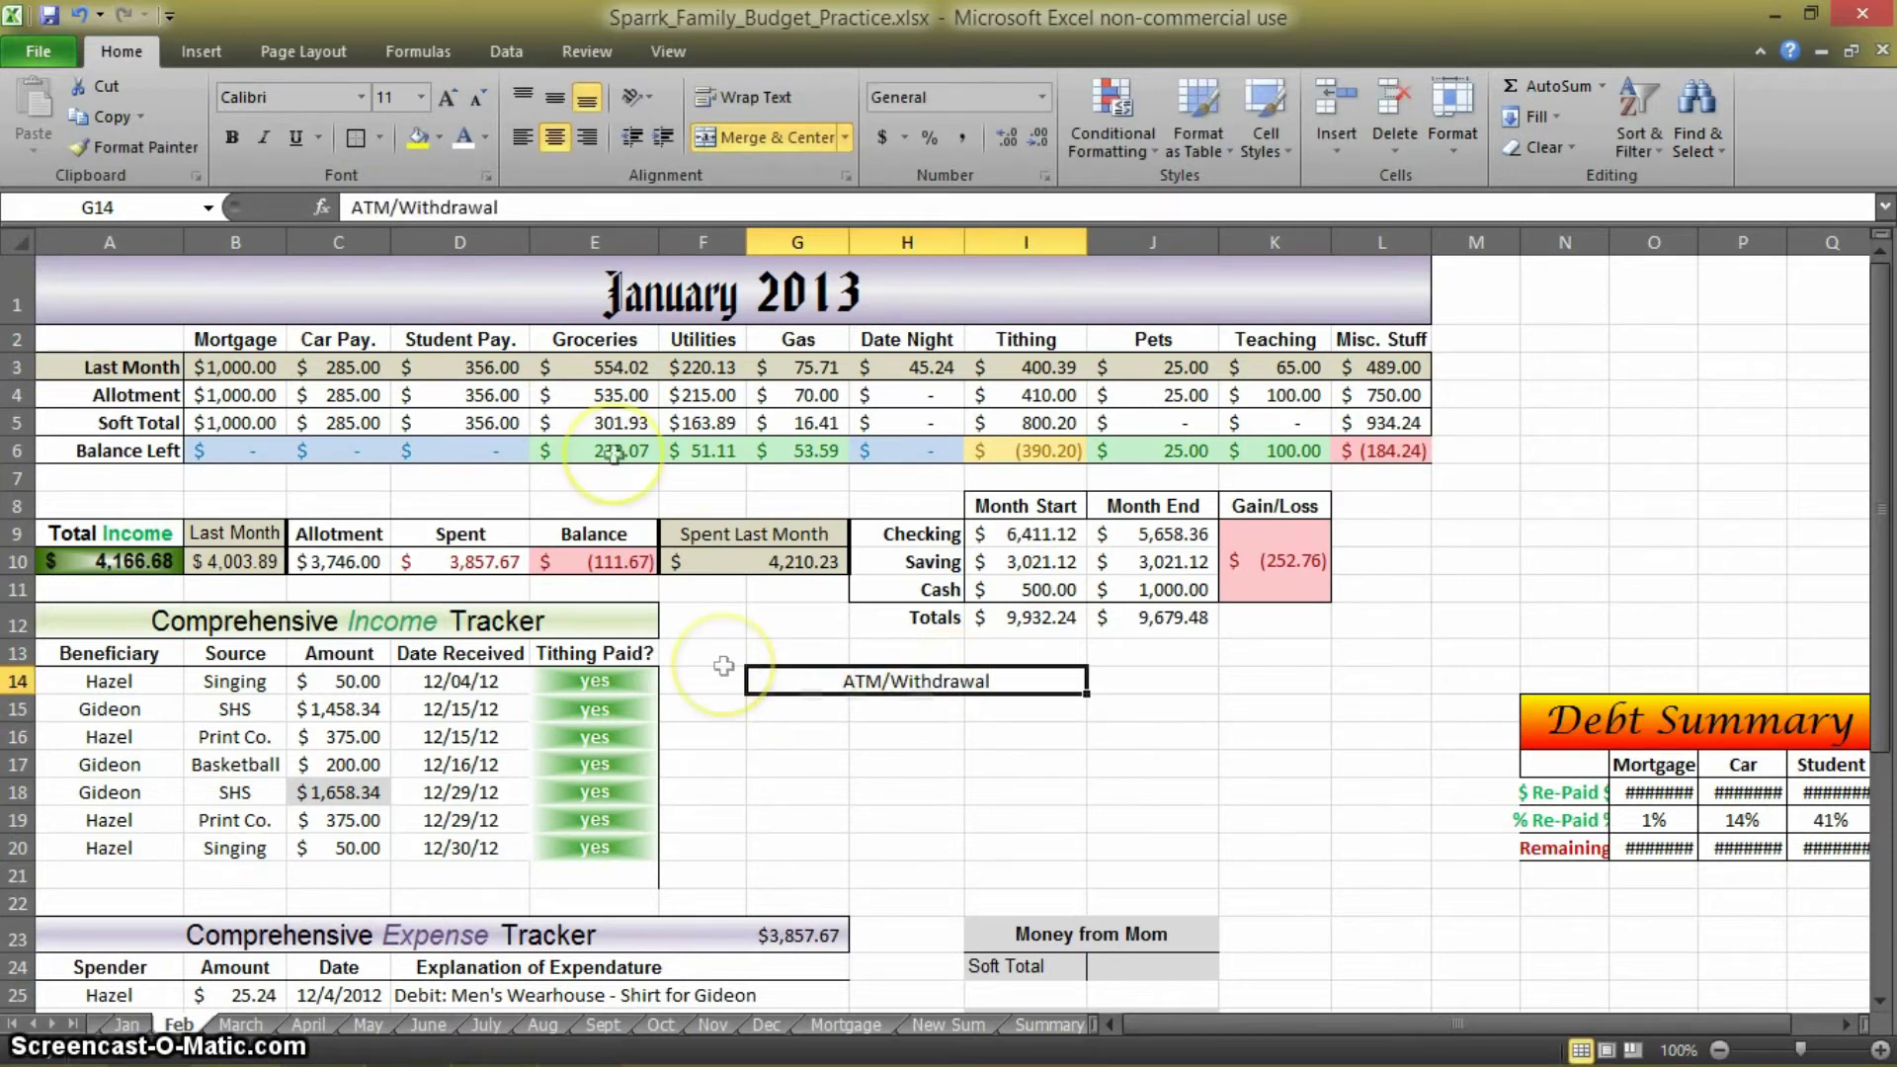
{"action": "left_click", "coordinate": [356, 138]}
Enter the column headers "Who", "Amount" and "When" in G15:I15 below the ATM/Withdrawal heading
{"action": "left_click", "coordinate": [795, 709]}
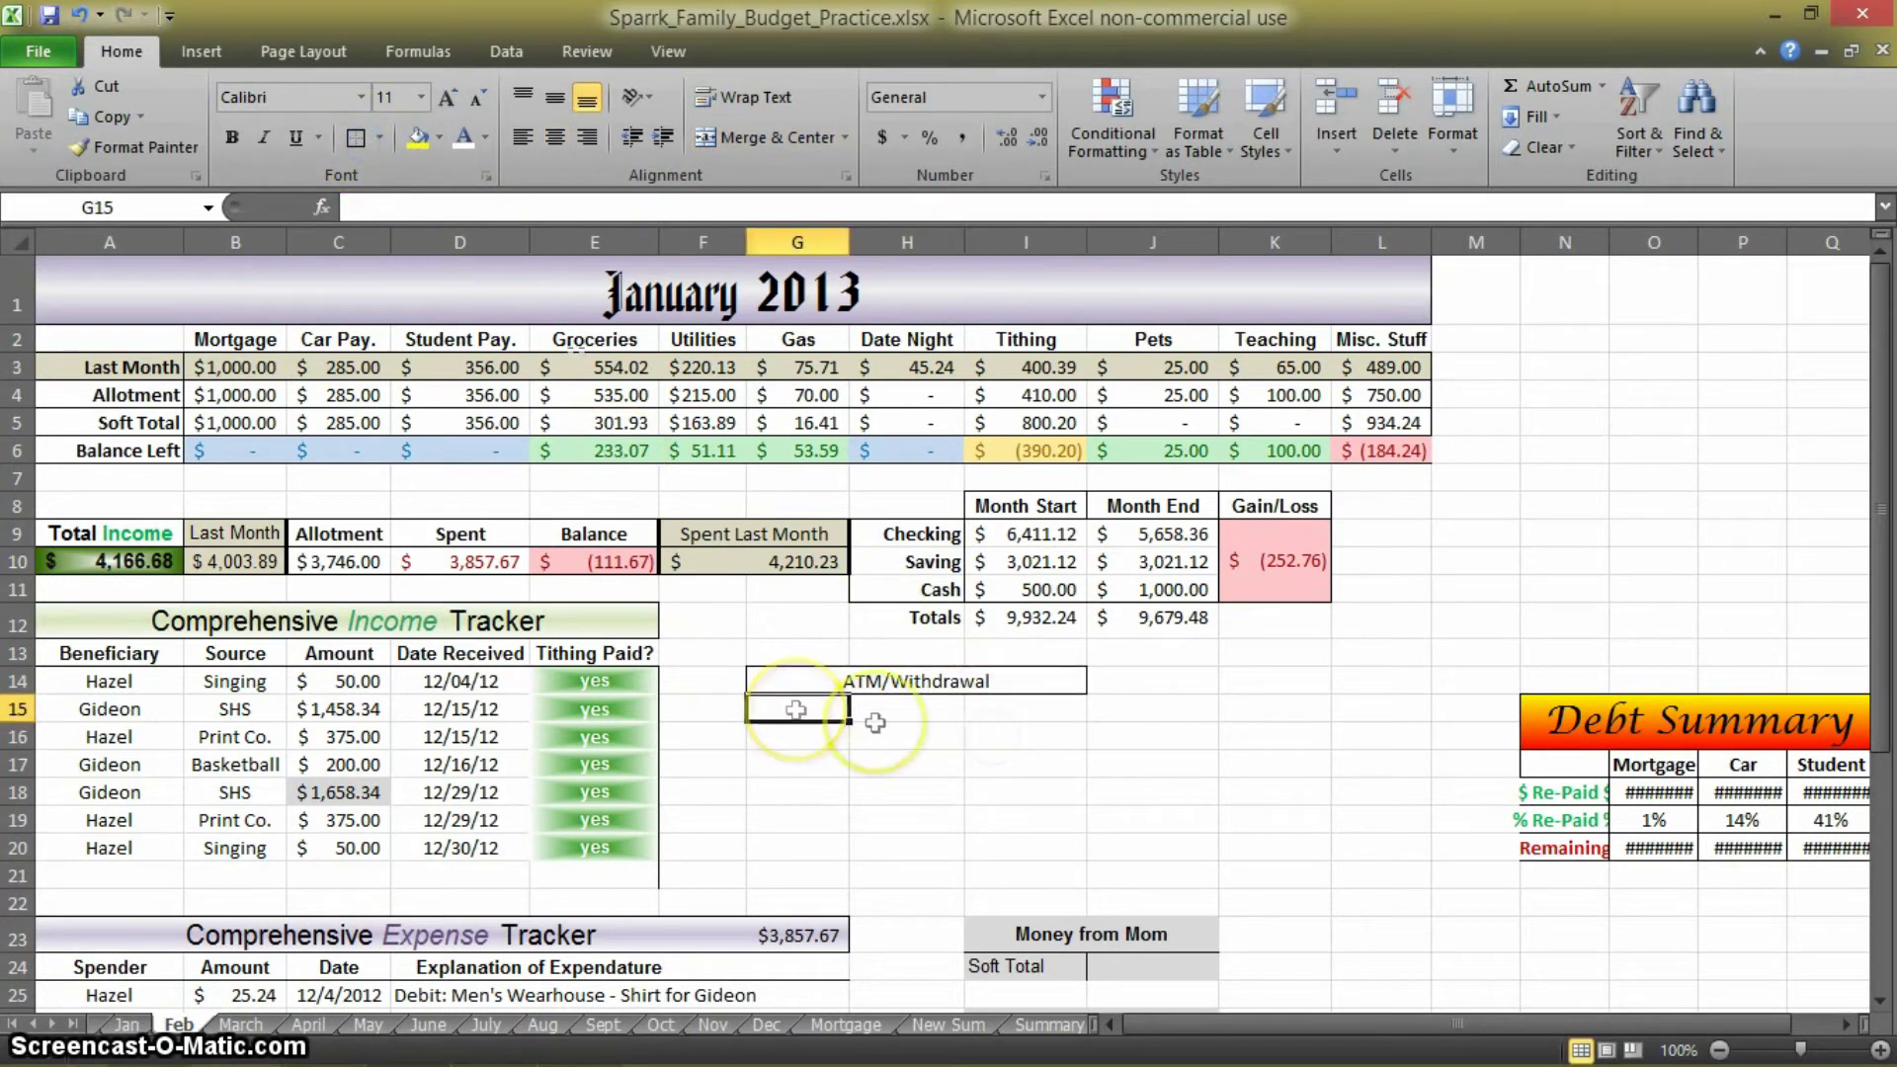
{"action": "type", "text": "Who"}
{"action": "key", "text": "Tab"}
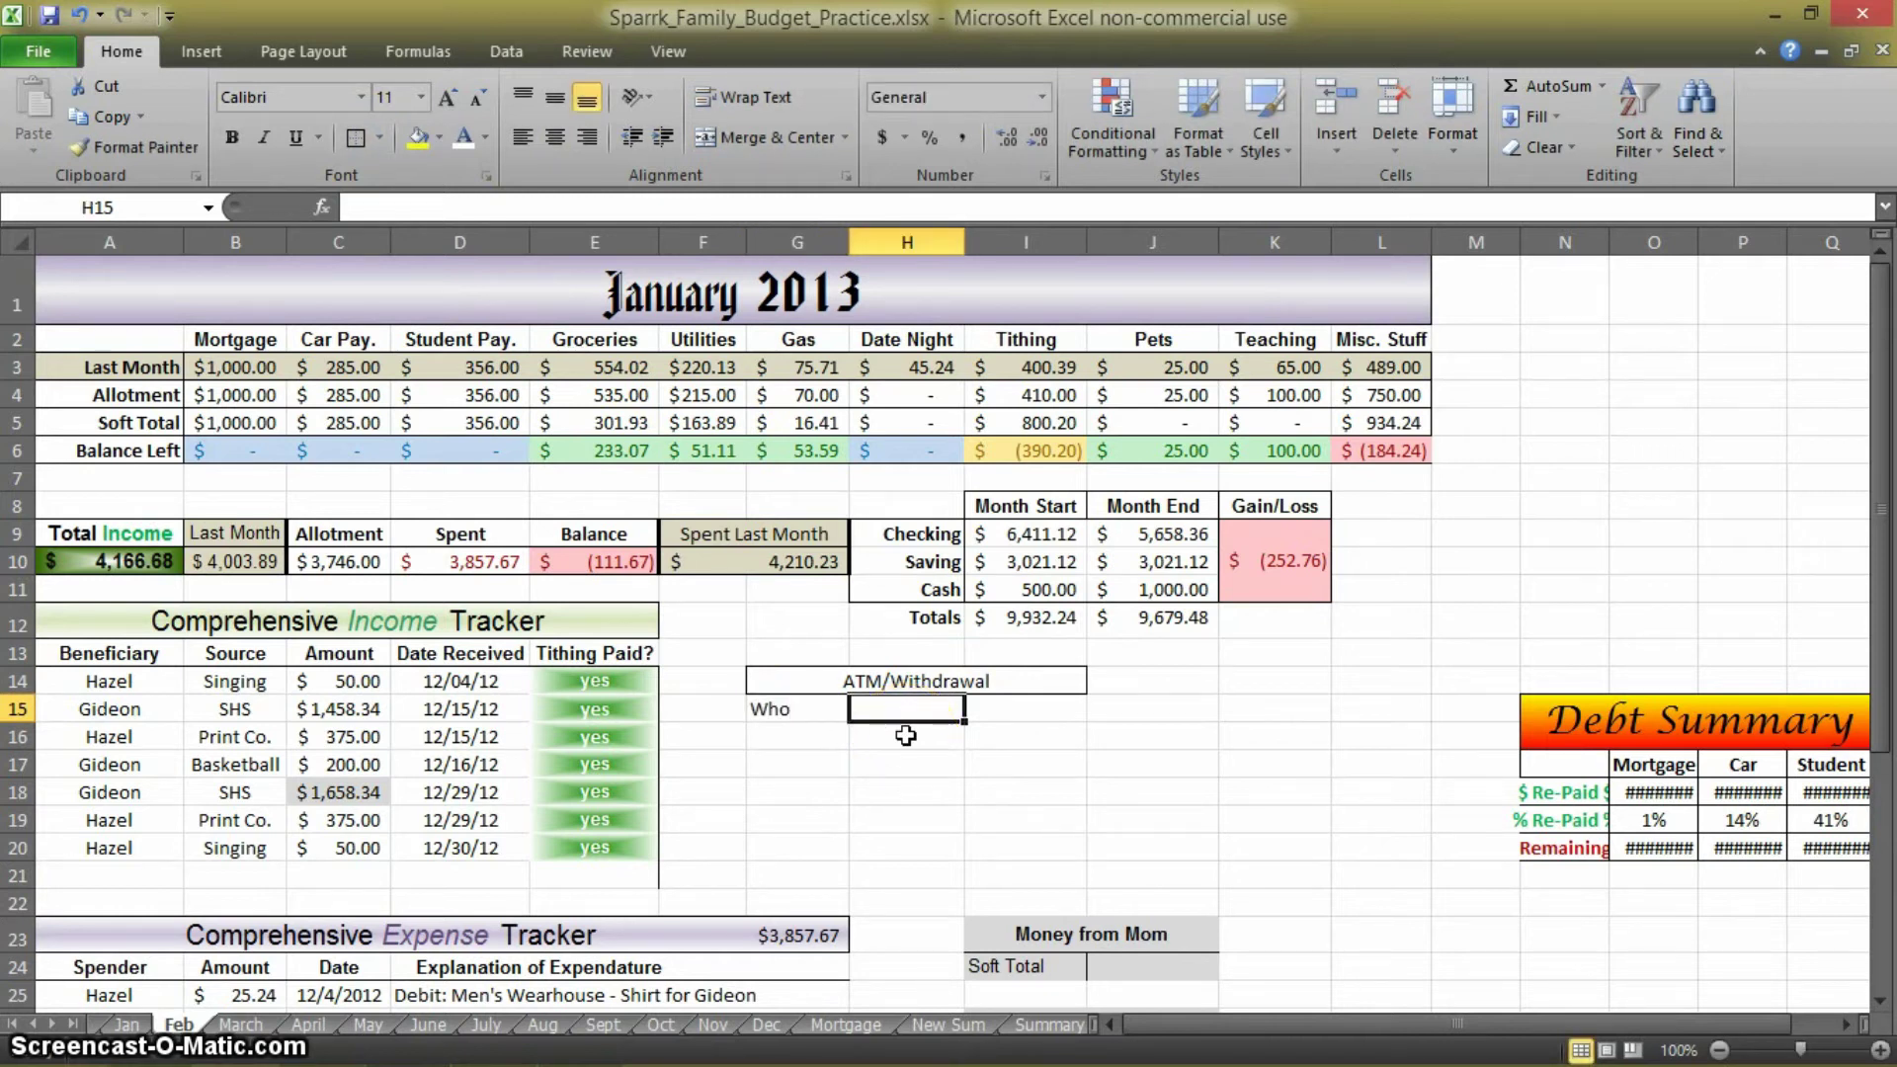
{"action": "type", "text": "Amount"}
{"action": "key", "text": "Tab"}
{"action": "type", "text": "When"}
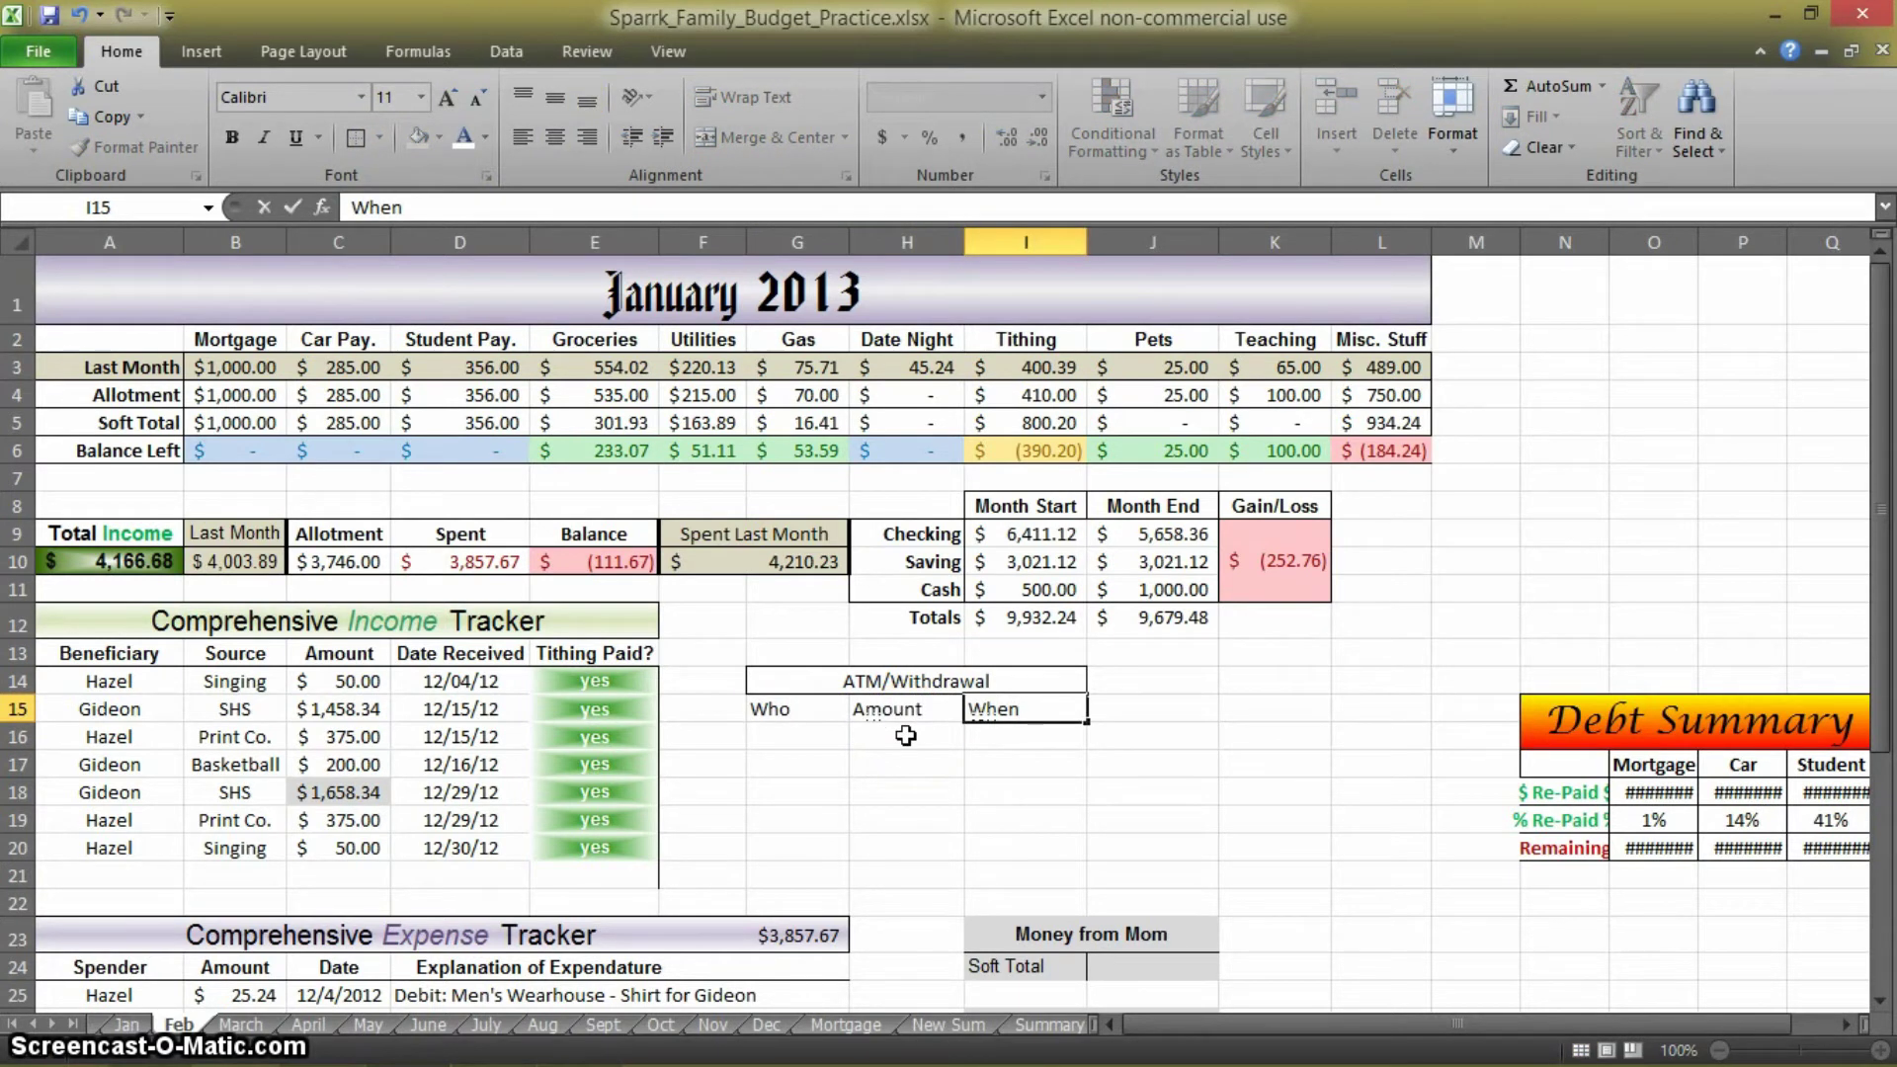
Center the ATM/Withdrawal column headers and outline the table area G14:I20 with a border
{"action": "left_click", "coordinate": [906, 736]}
{"action": "left_click_drag", "start_coordinate": [796, 683], "coordinate": [978, 847]}
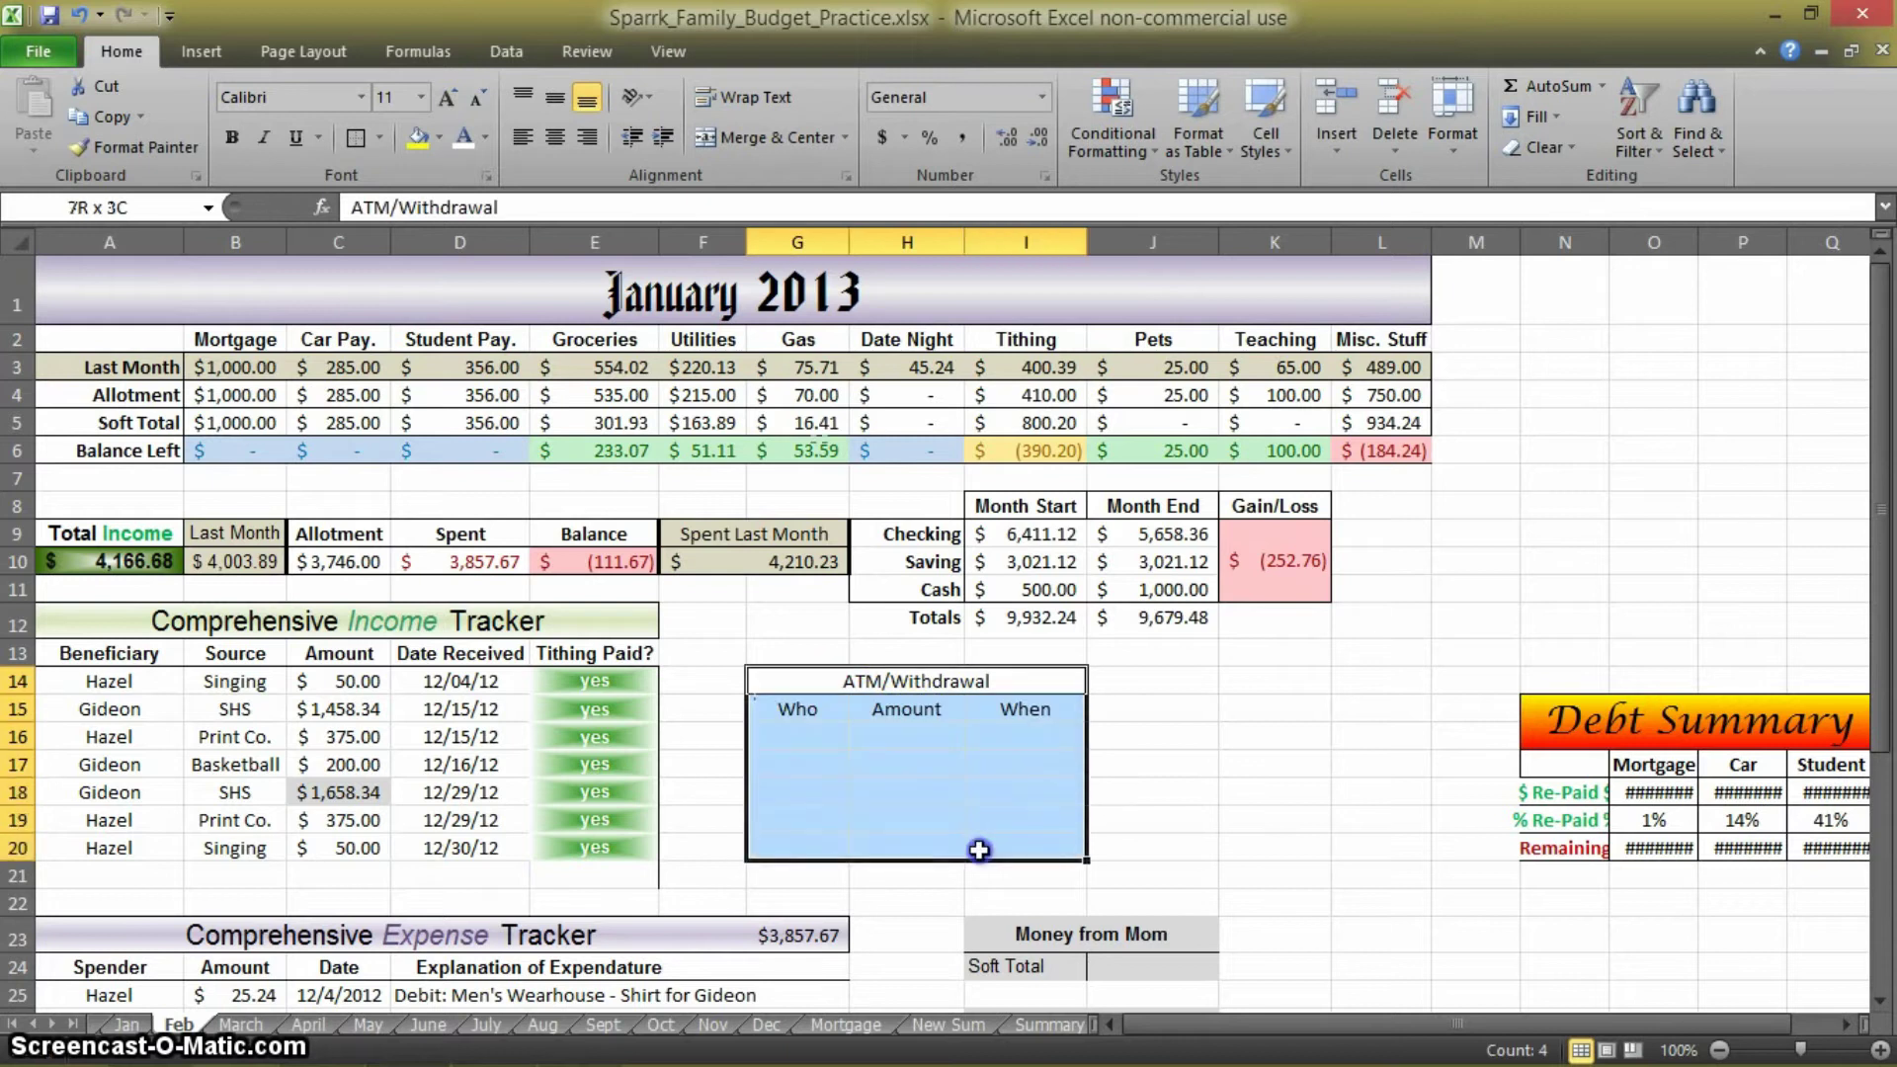
{"action": "left_click", "coordinate": [357, 141]}
{"action": "left_click", "coordinate": [1184, 711]}
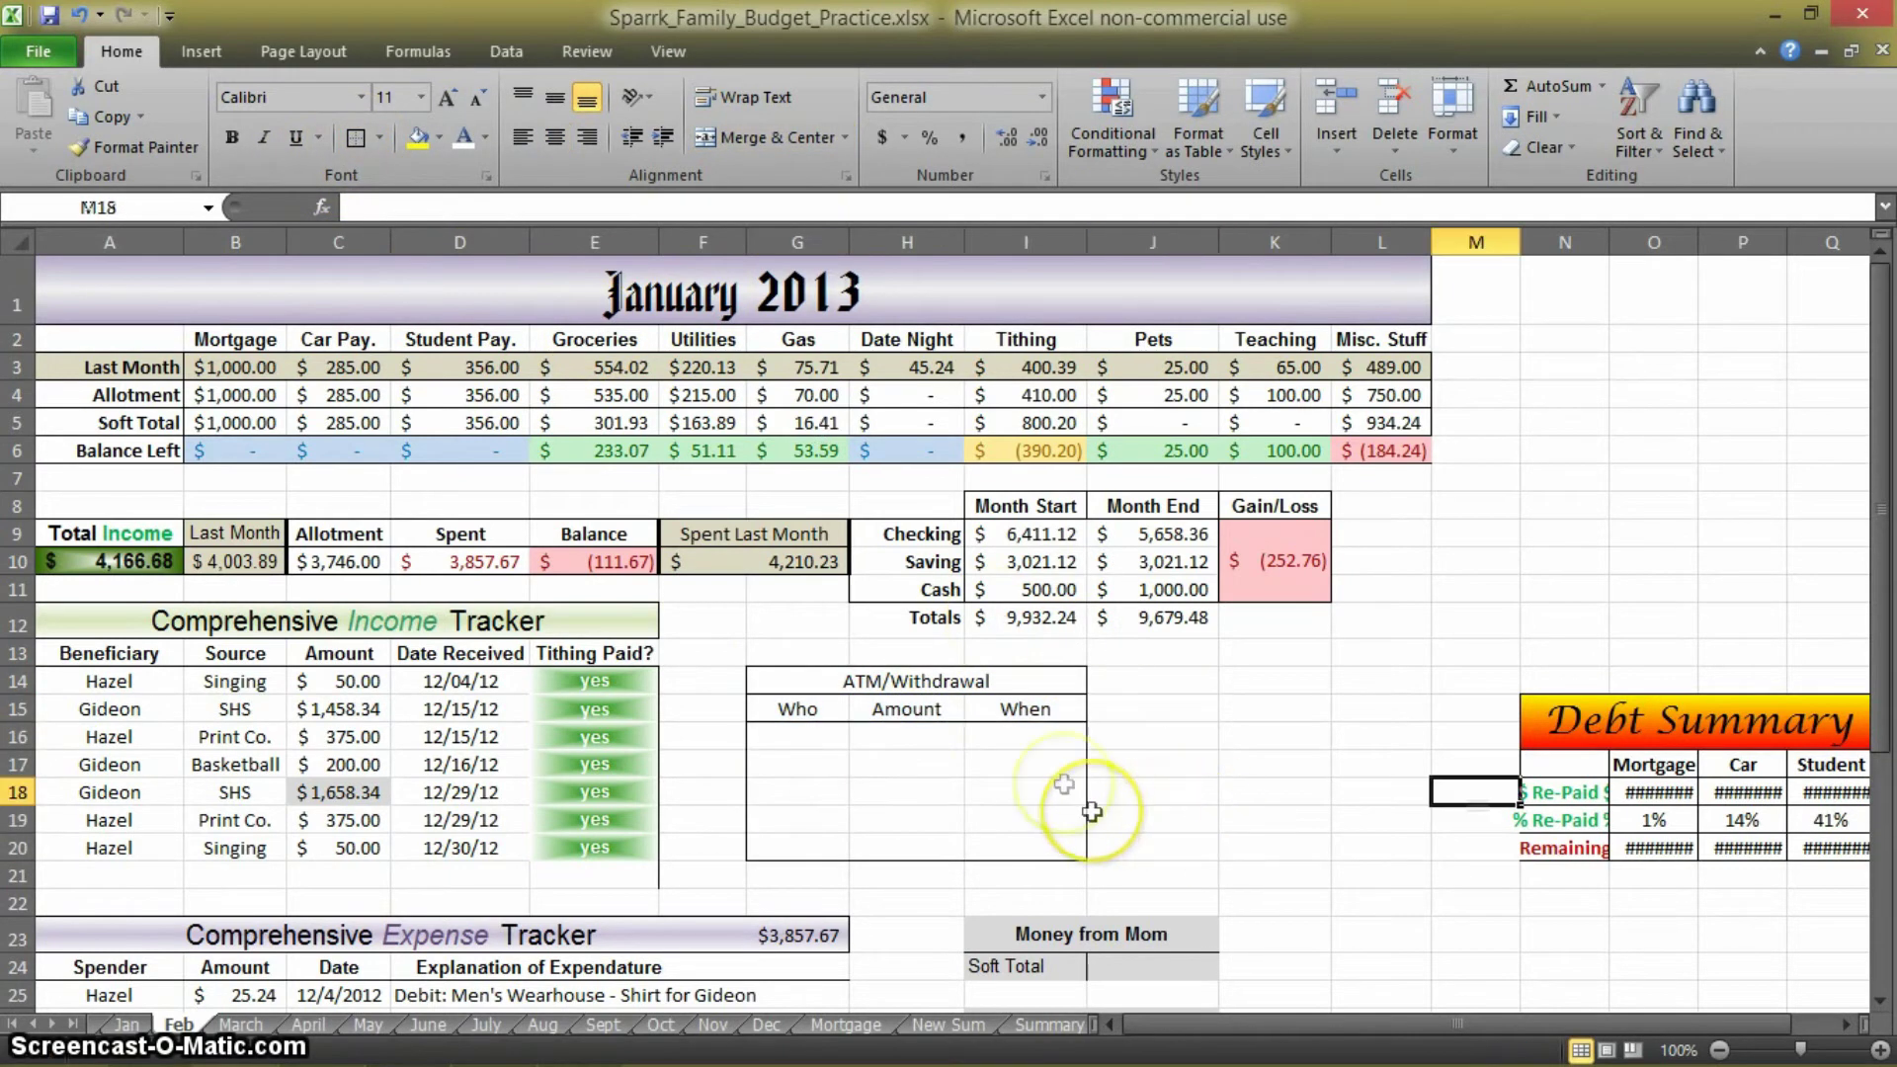
Add a sample withdrawal in row 16 with a first name, an amount of 500 and the date 11/22/2013
{"action": "left_click", "coordinate": [815, 738]}
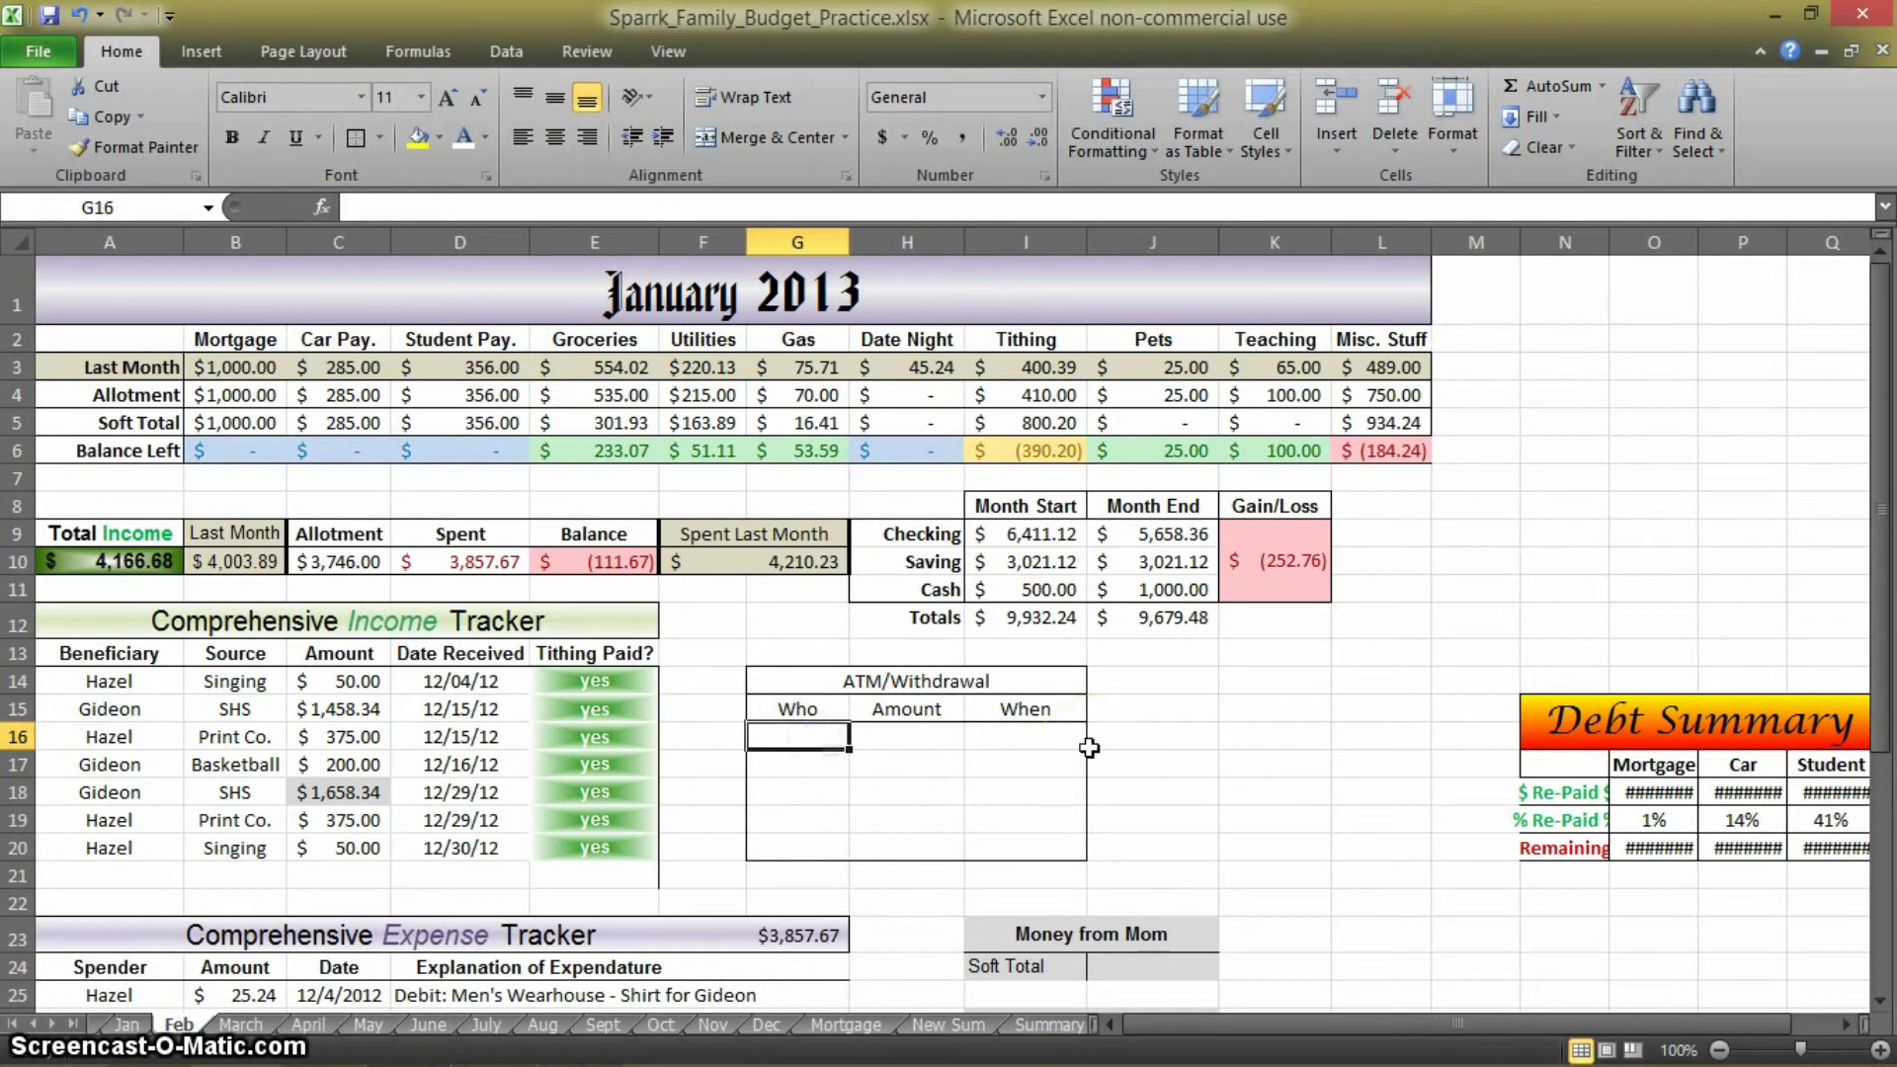
{"action": "type", "text": "Bob"}
{"action": "key", "text": "Tab"}
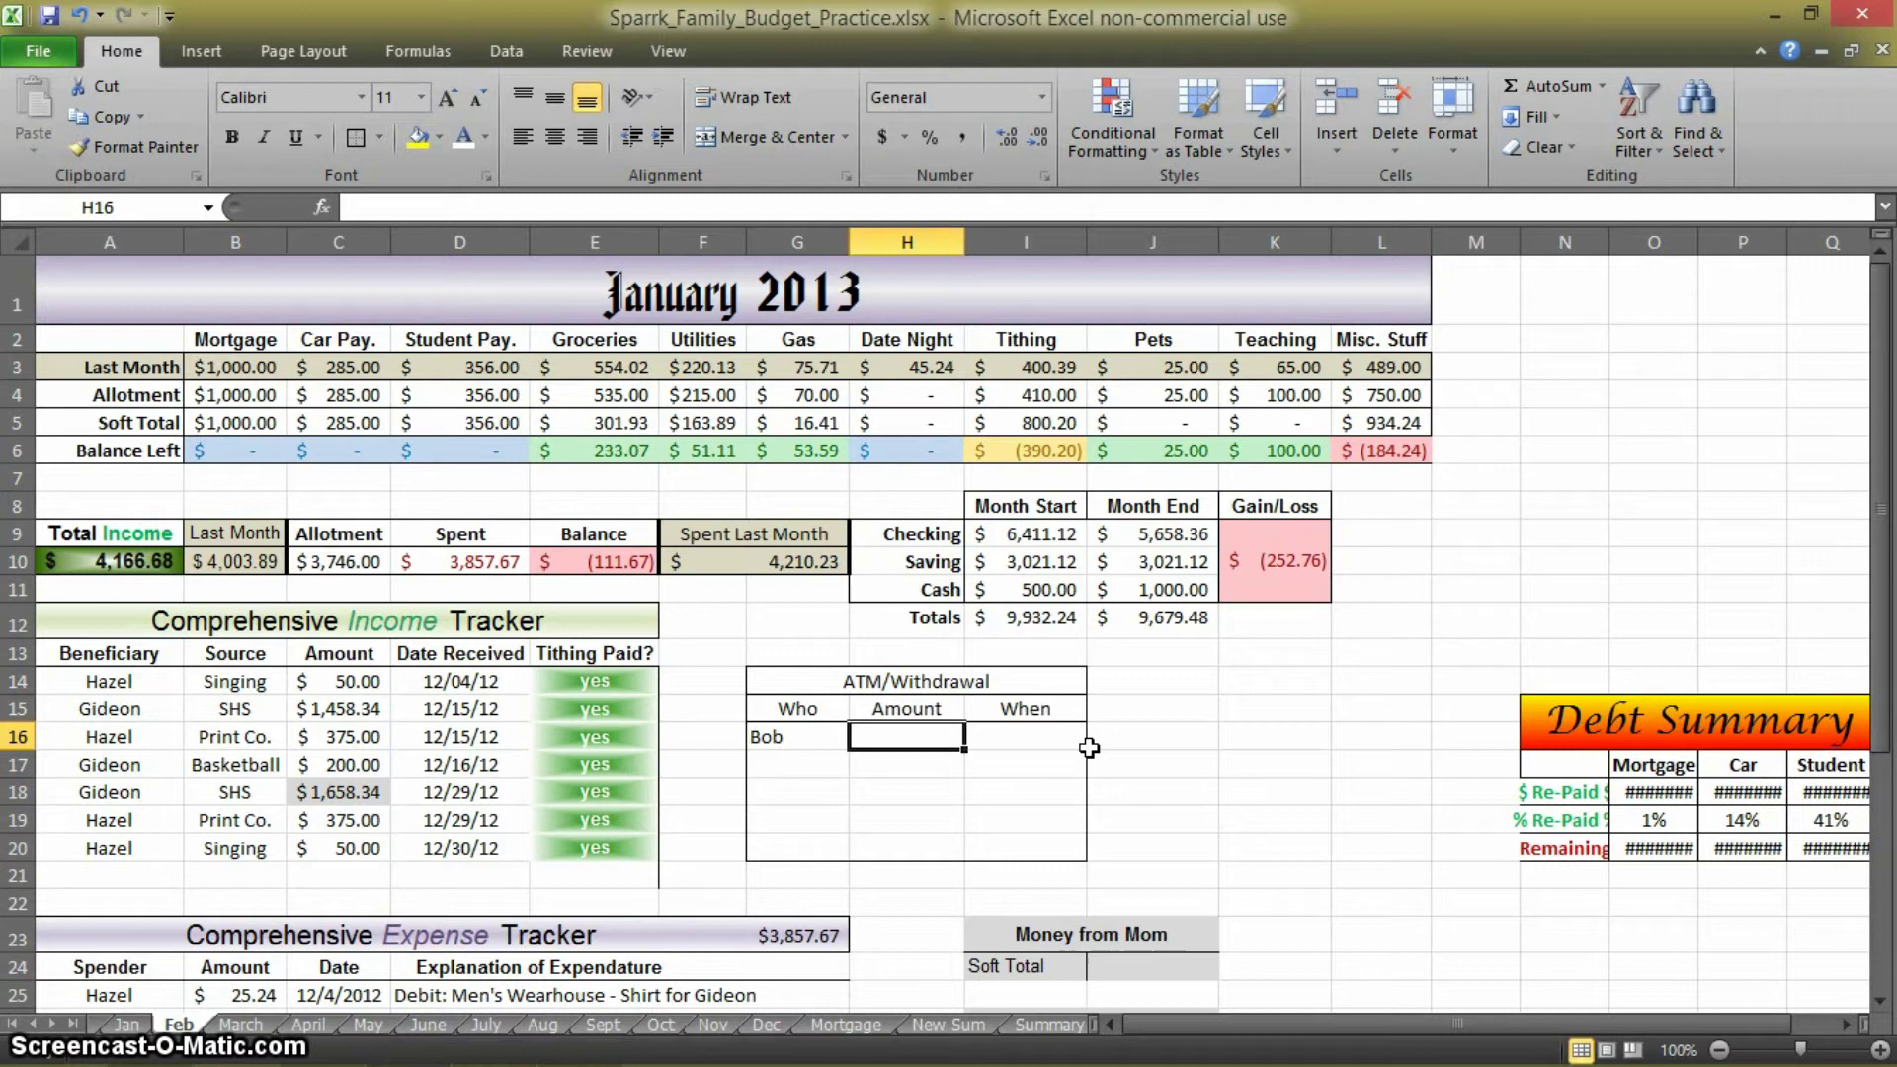
{"action": "type", "text": "3"}
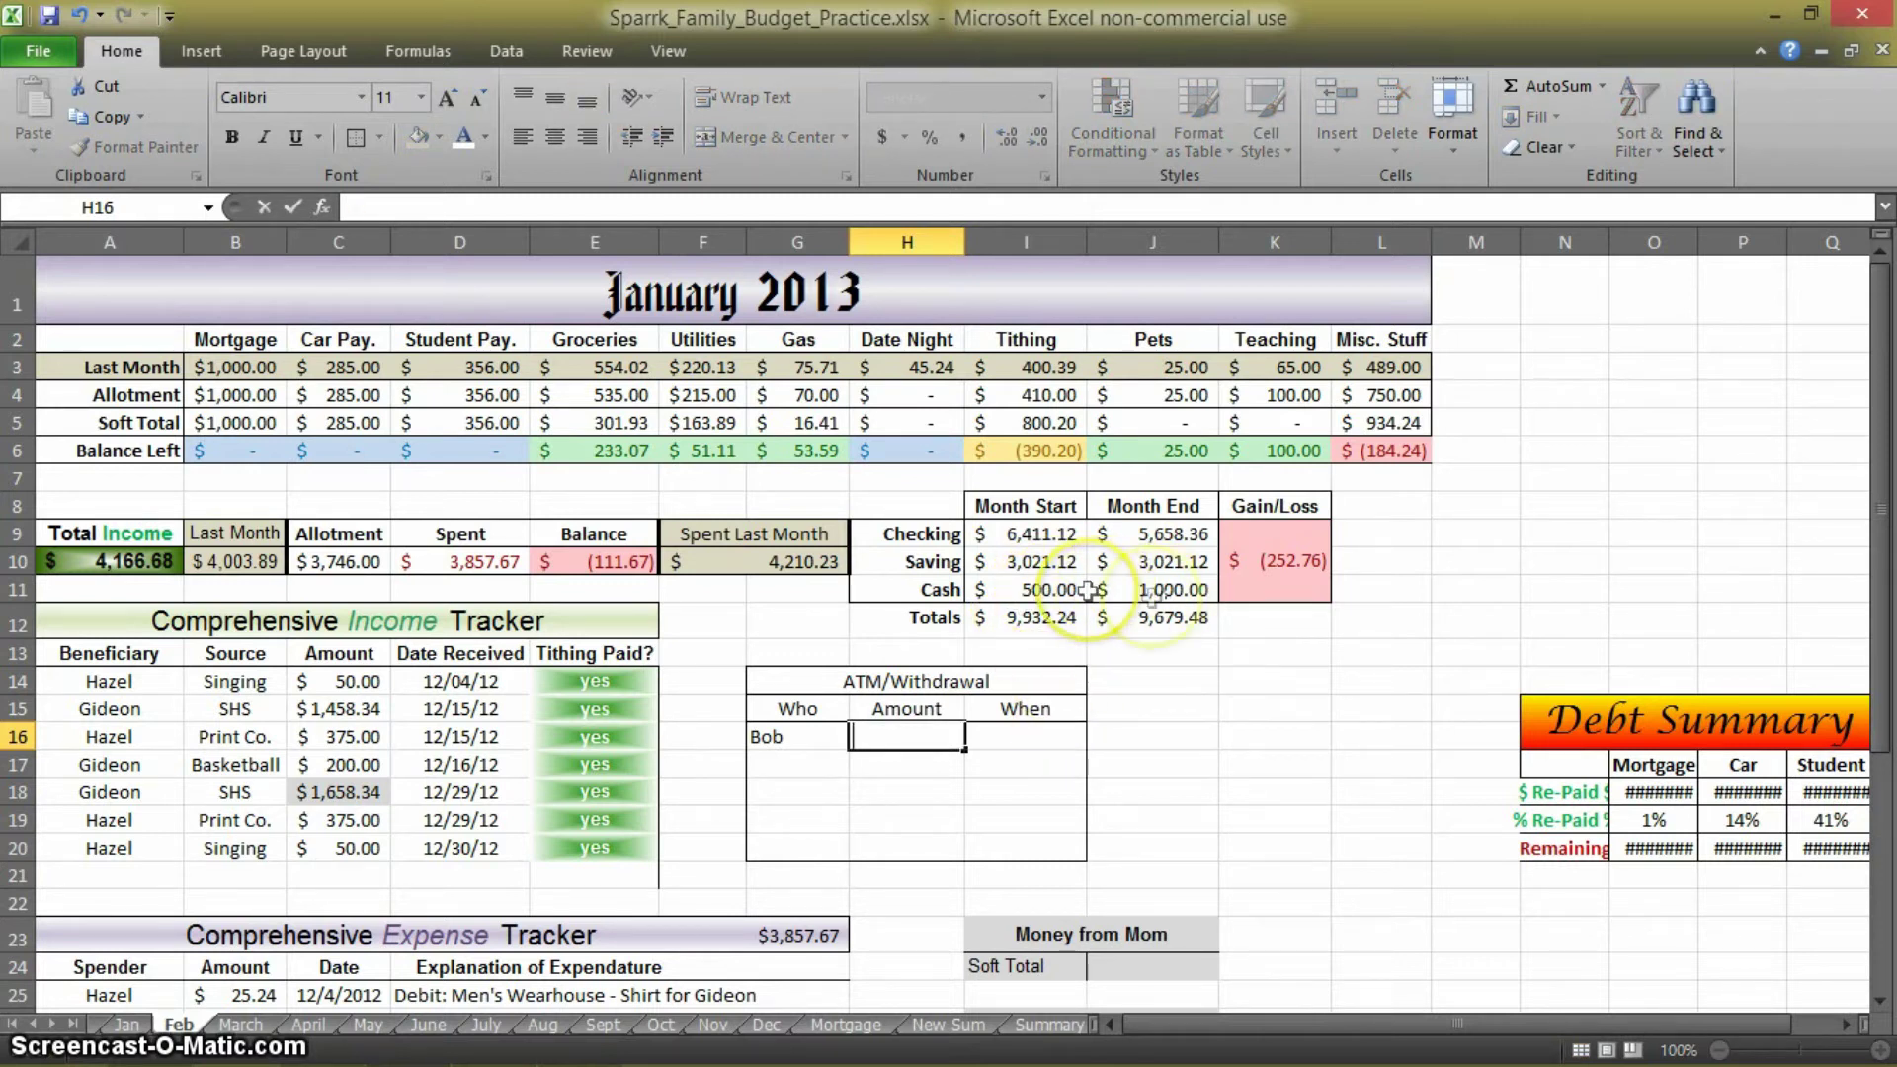
{"action": "left_click", "coordinate": [1049, 593]}
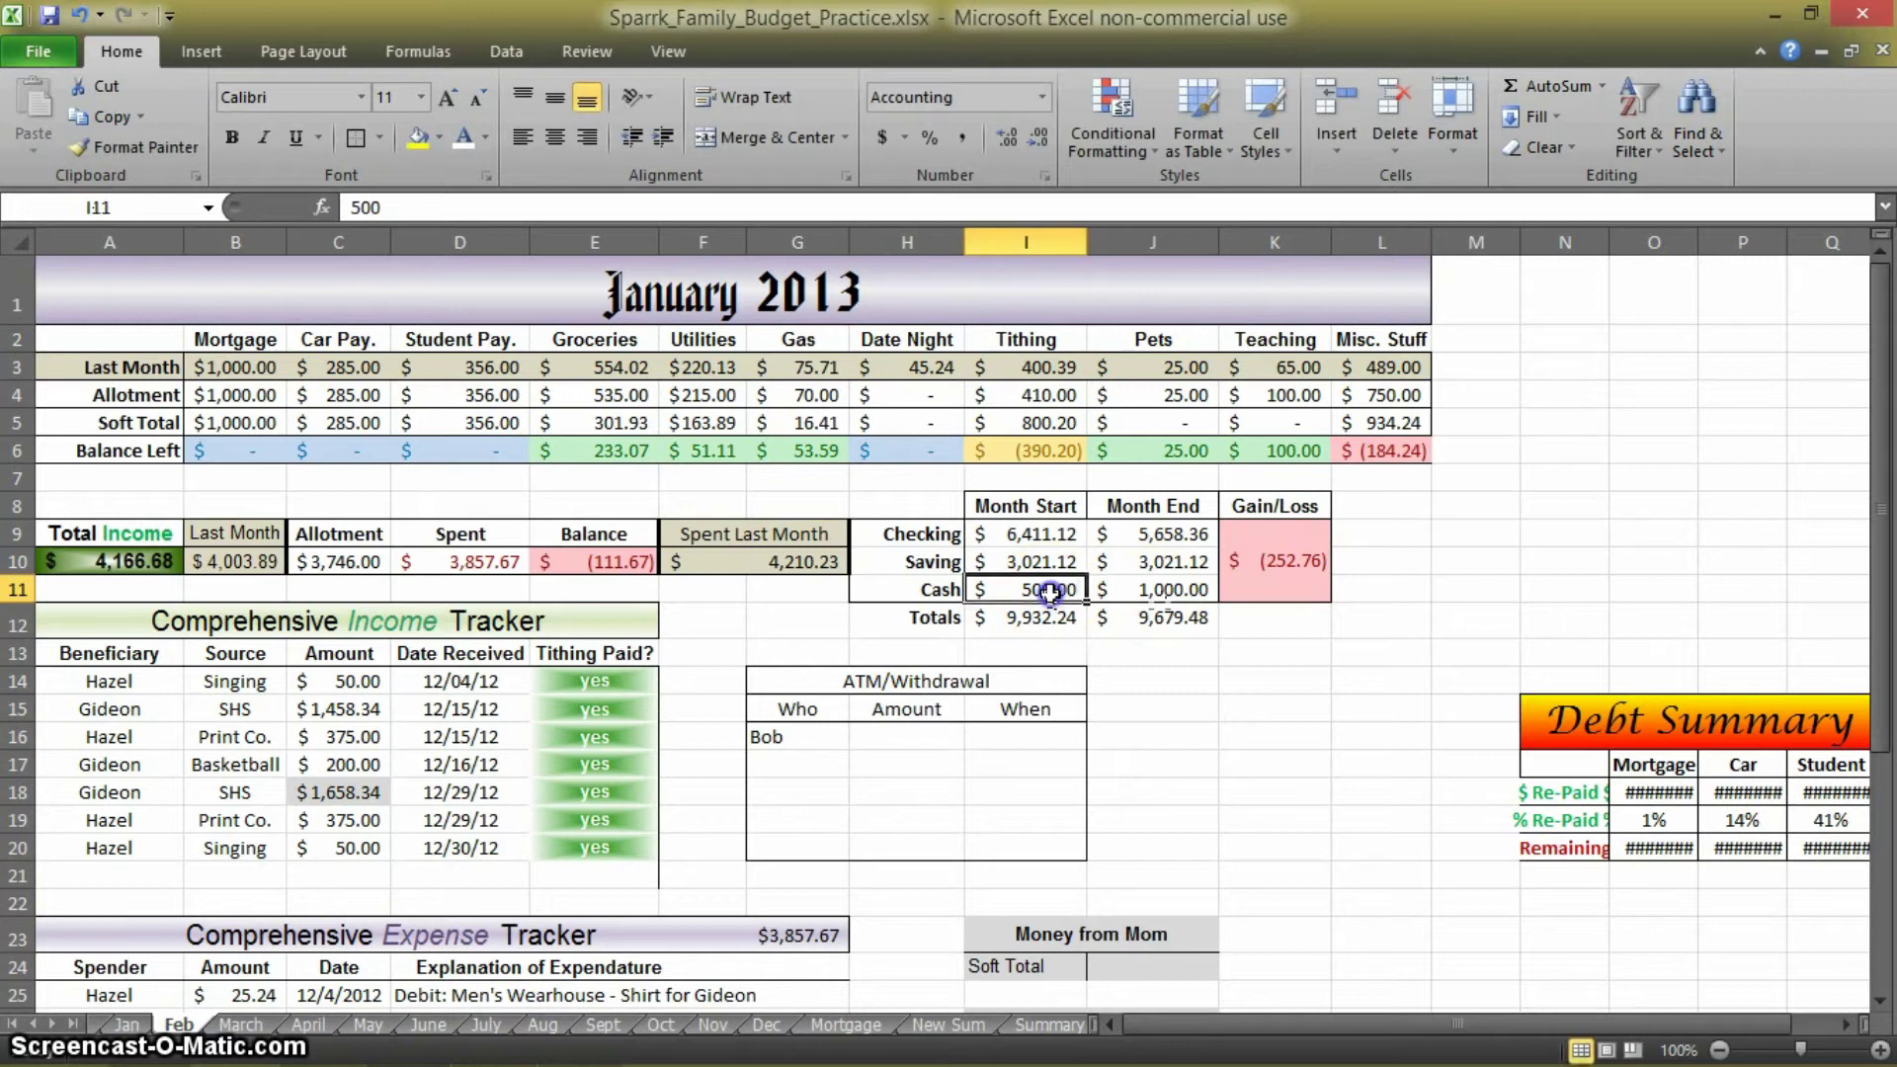
{"action": "left_click", "coordinate": [1146, 590]}
{"action": "left_click", "coordinate": [943, 737]}
{"action": "type", "text": "500"}
{"action": "key", "text": "Tab"}
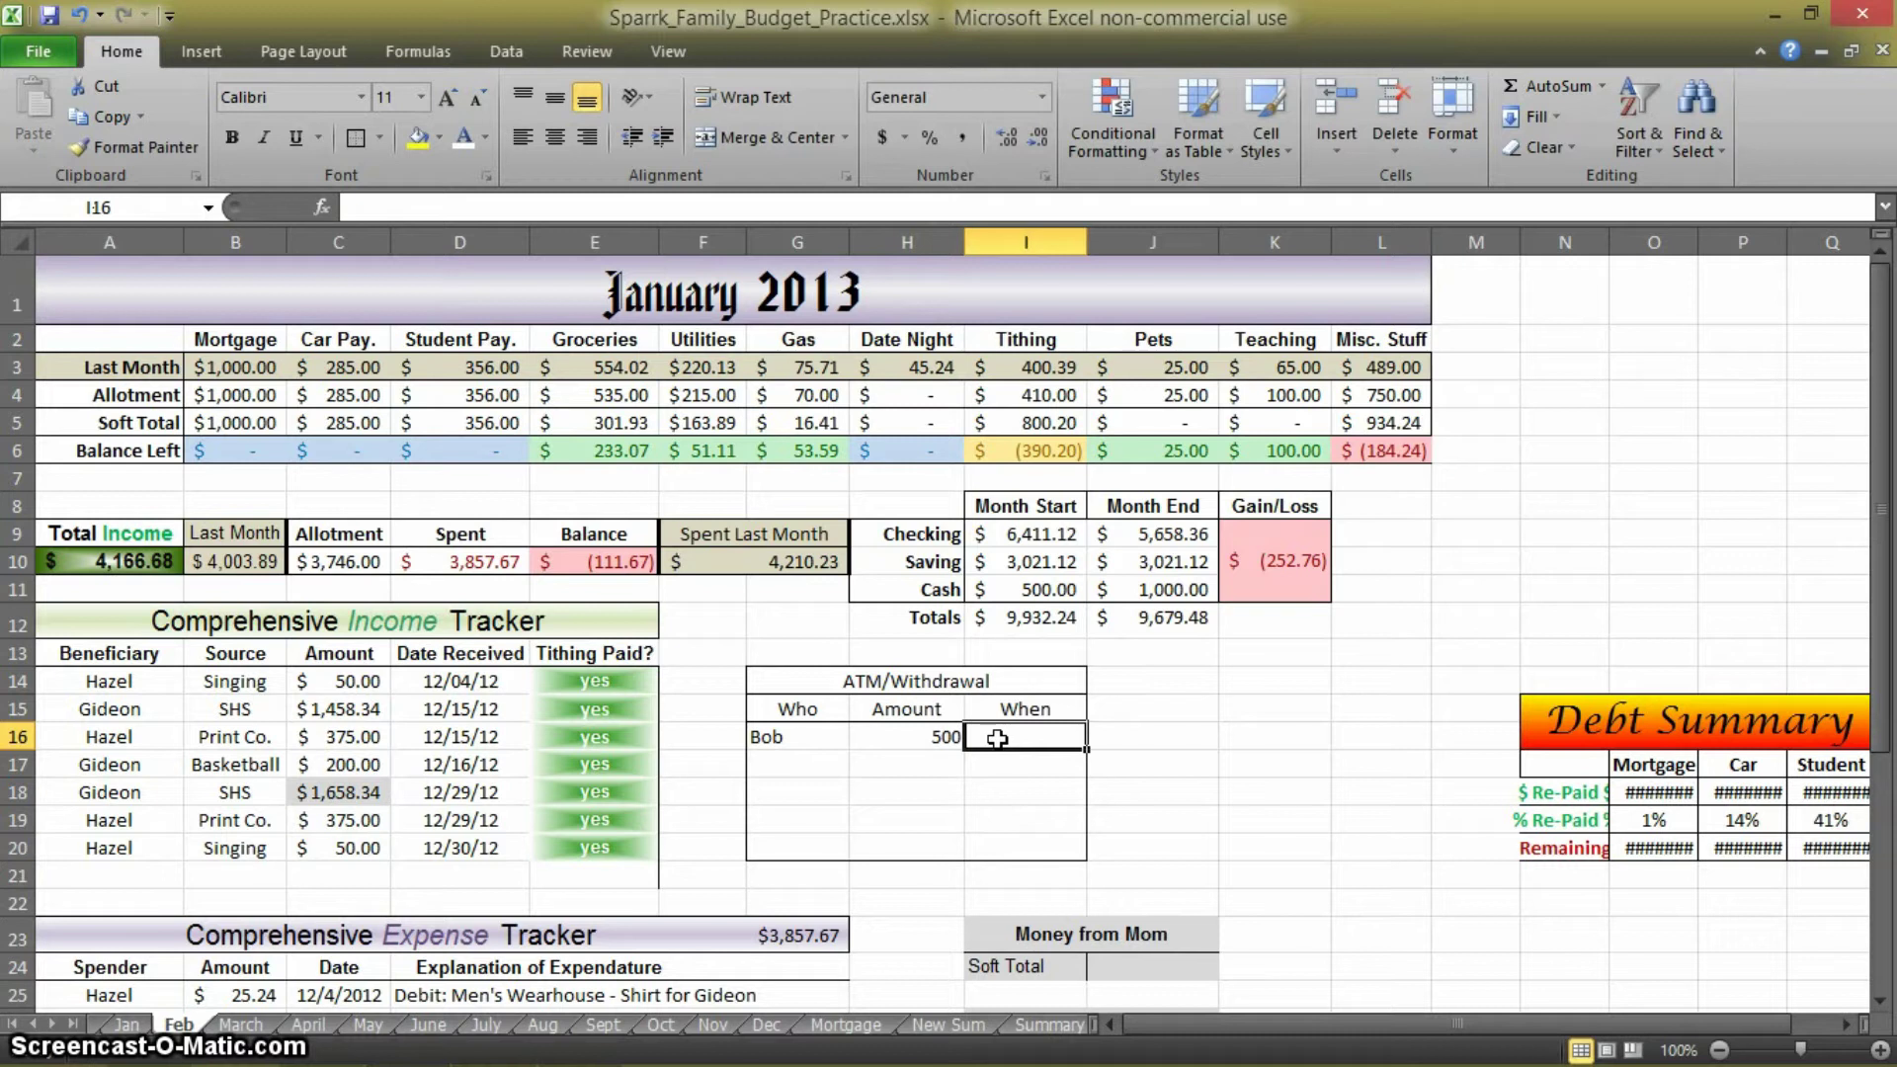
{"action": "type", "text": "11/22/2013"}
{"action": "key", "text": "Return"}
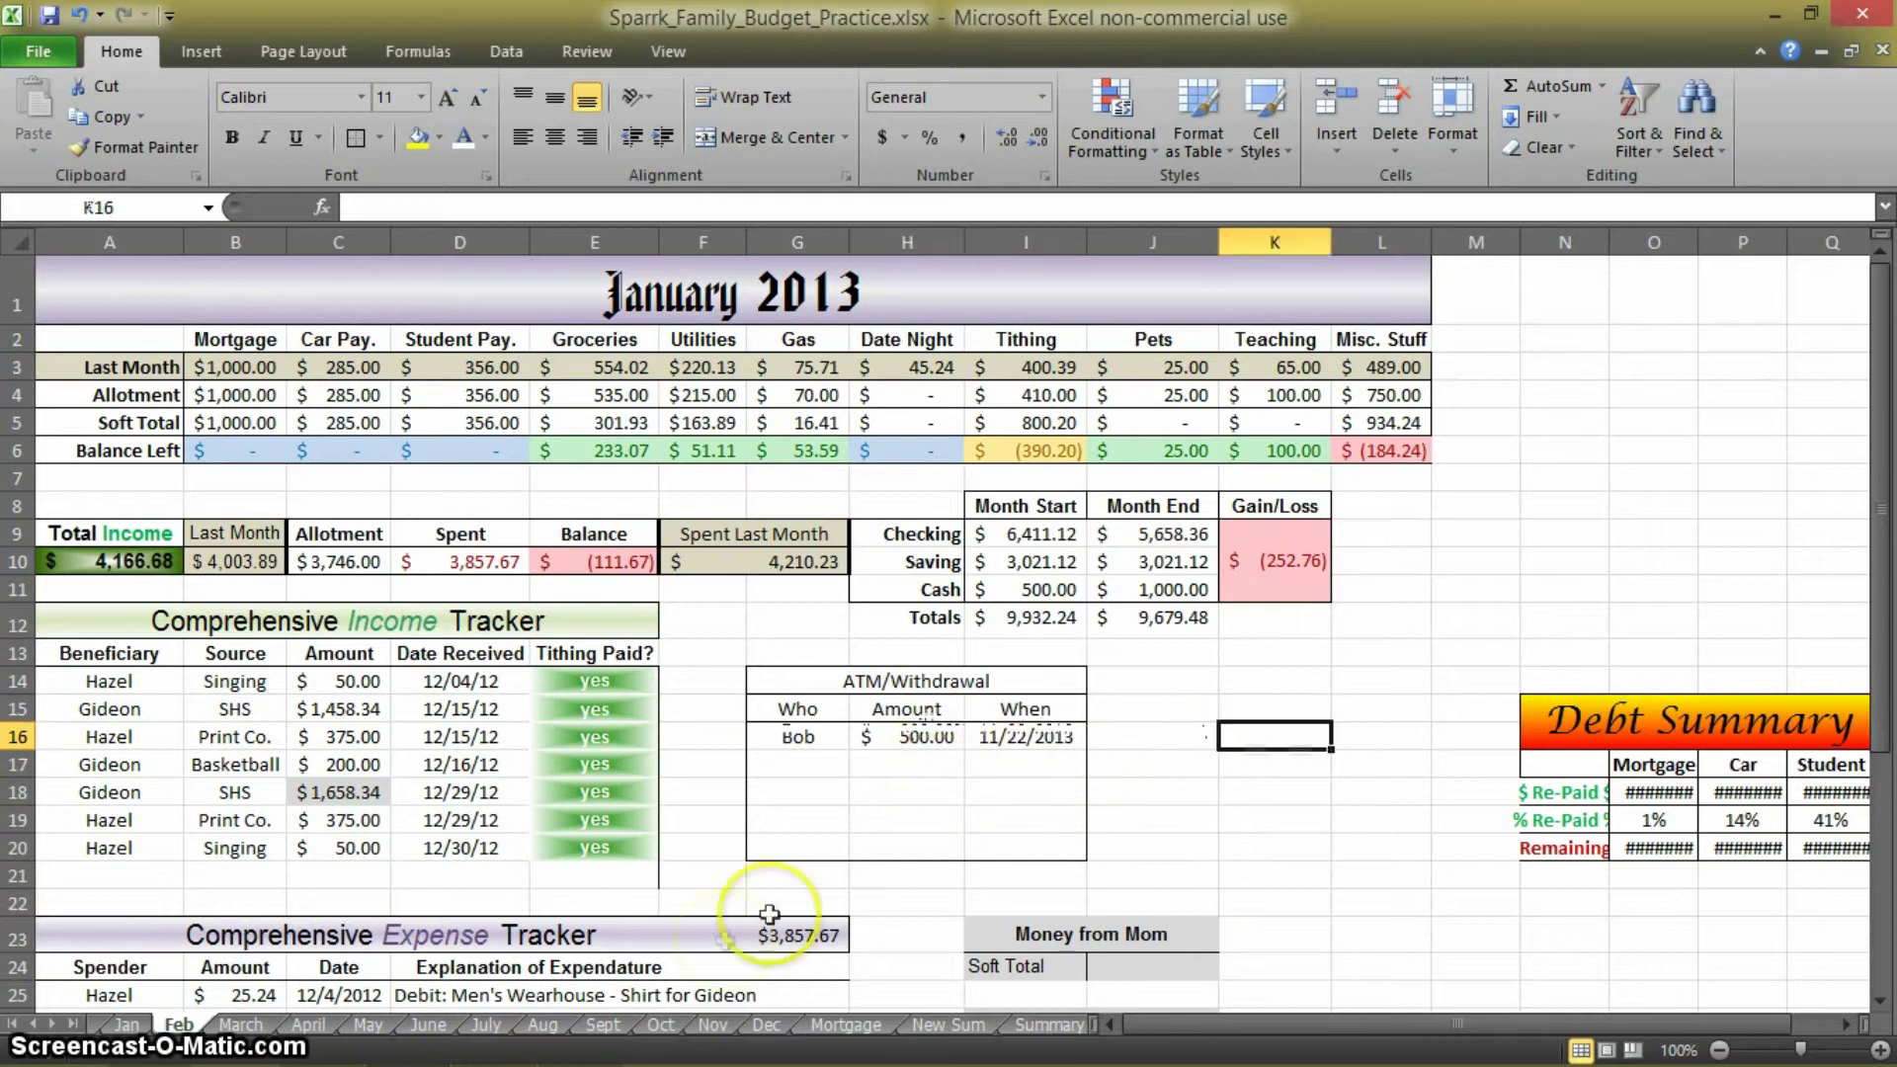
Compare the ATM/Withdrawal table on Feb with the ATM/Withdrawals table on the Jan sheet
{"action": "key", "text": "alt"}
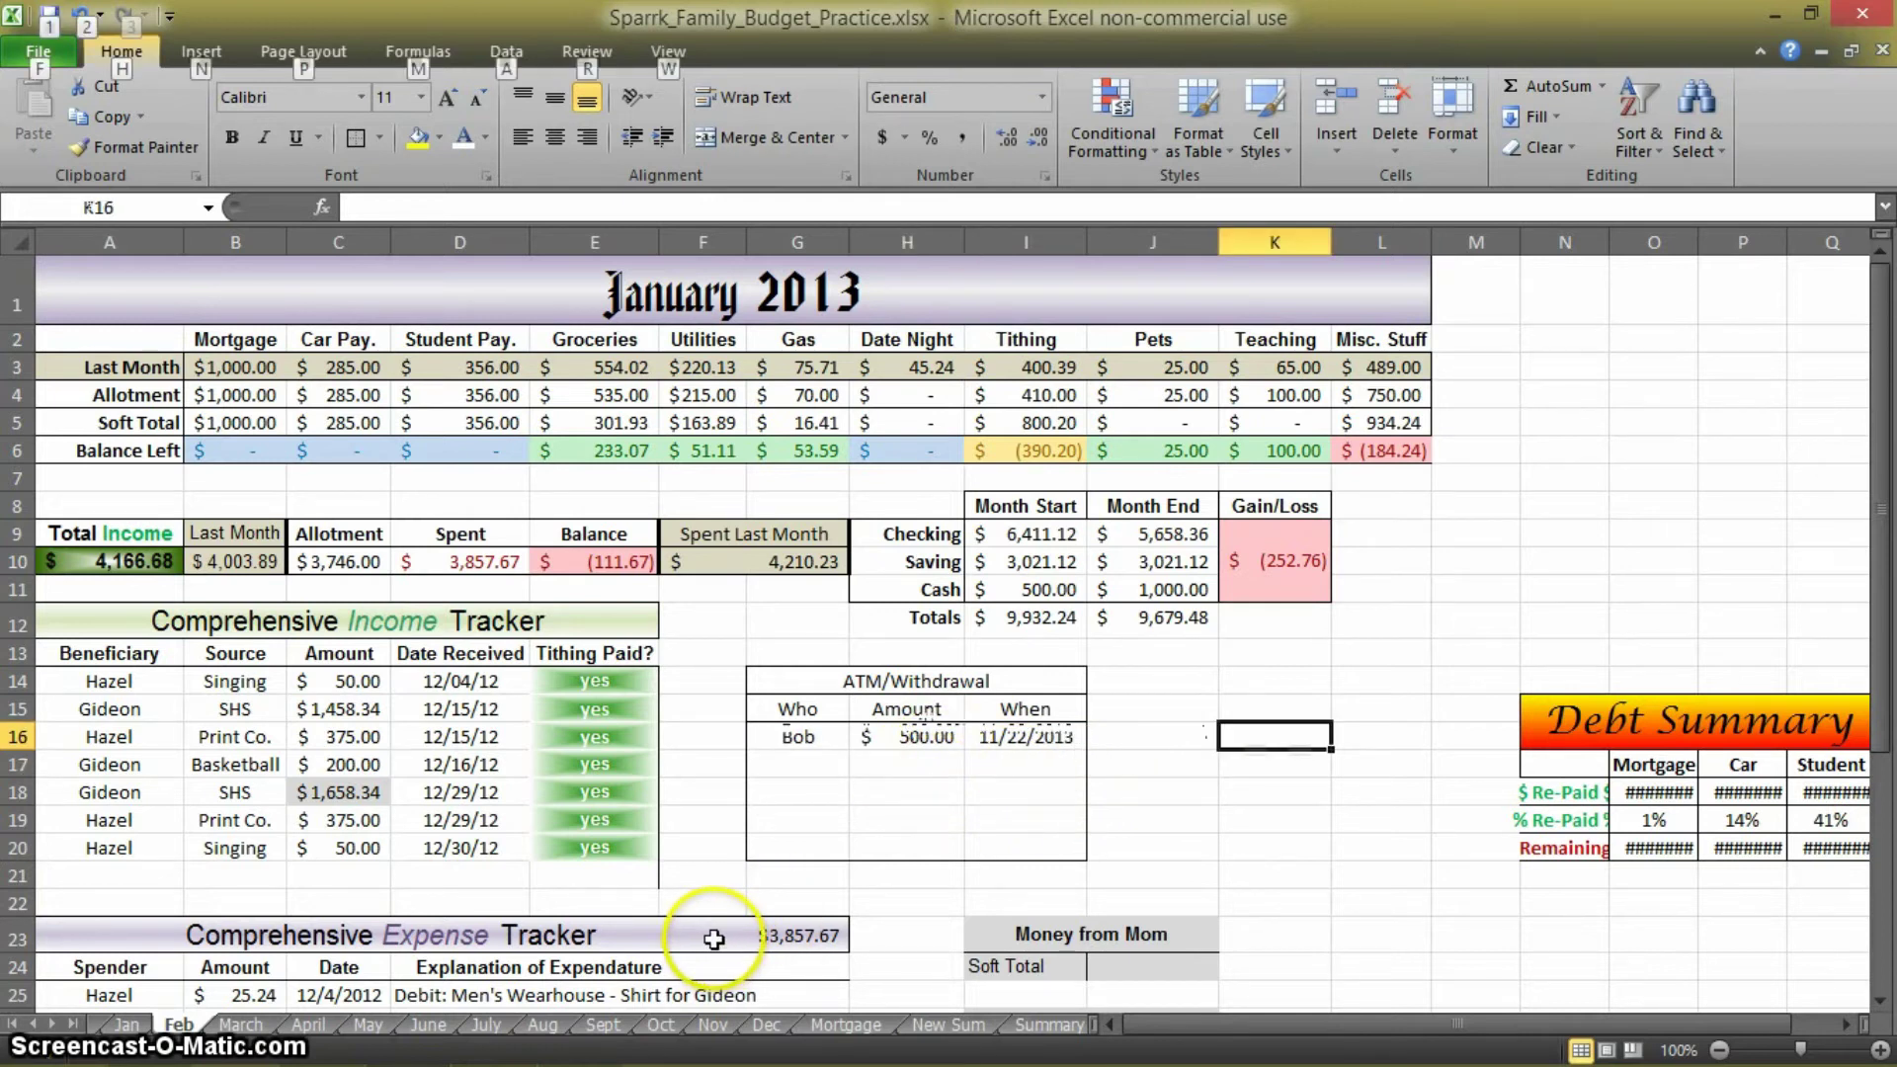
{"action": "left_click", "coordinate": [126, 1024]}
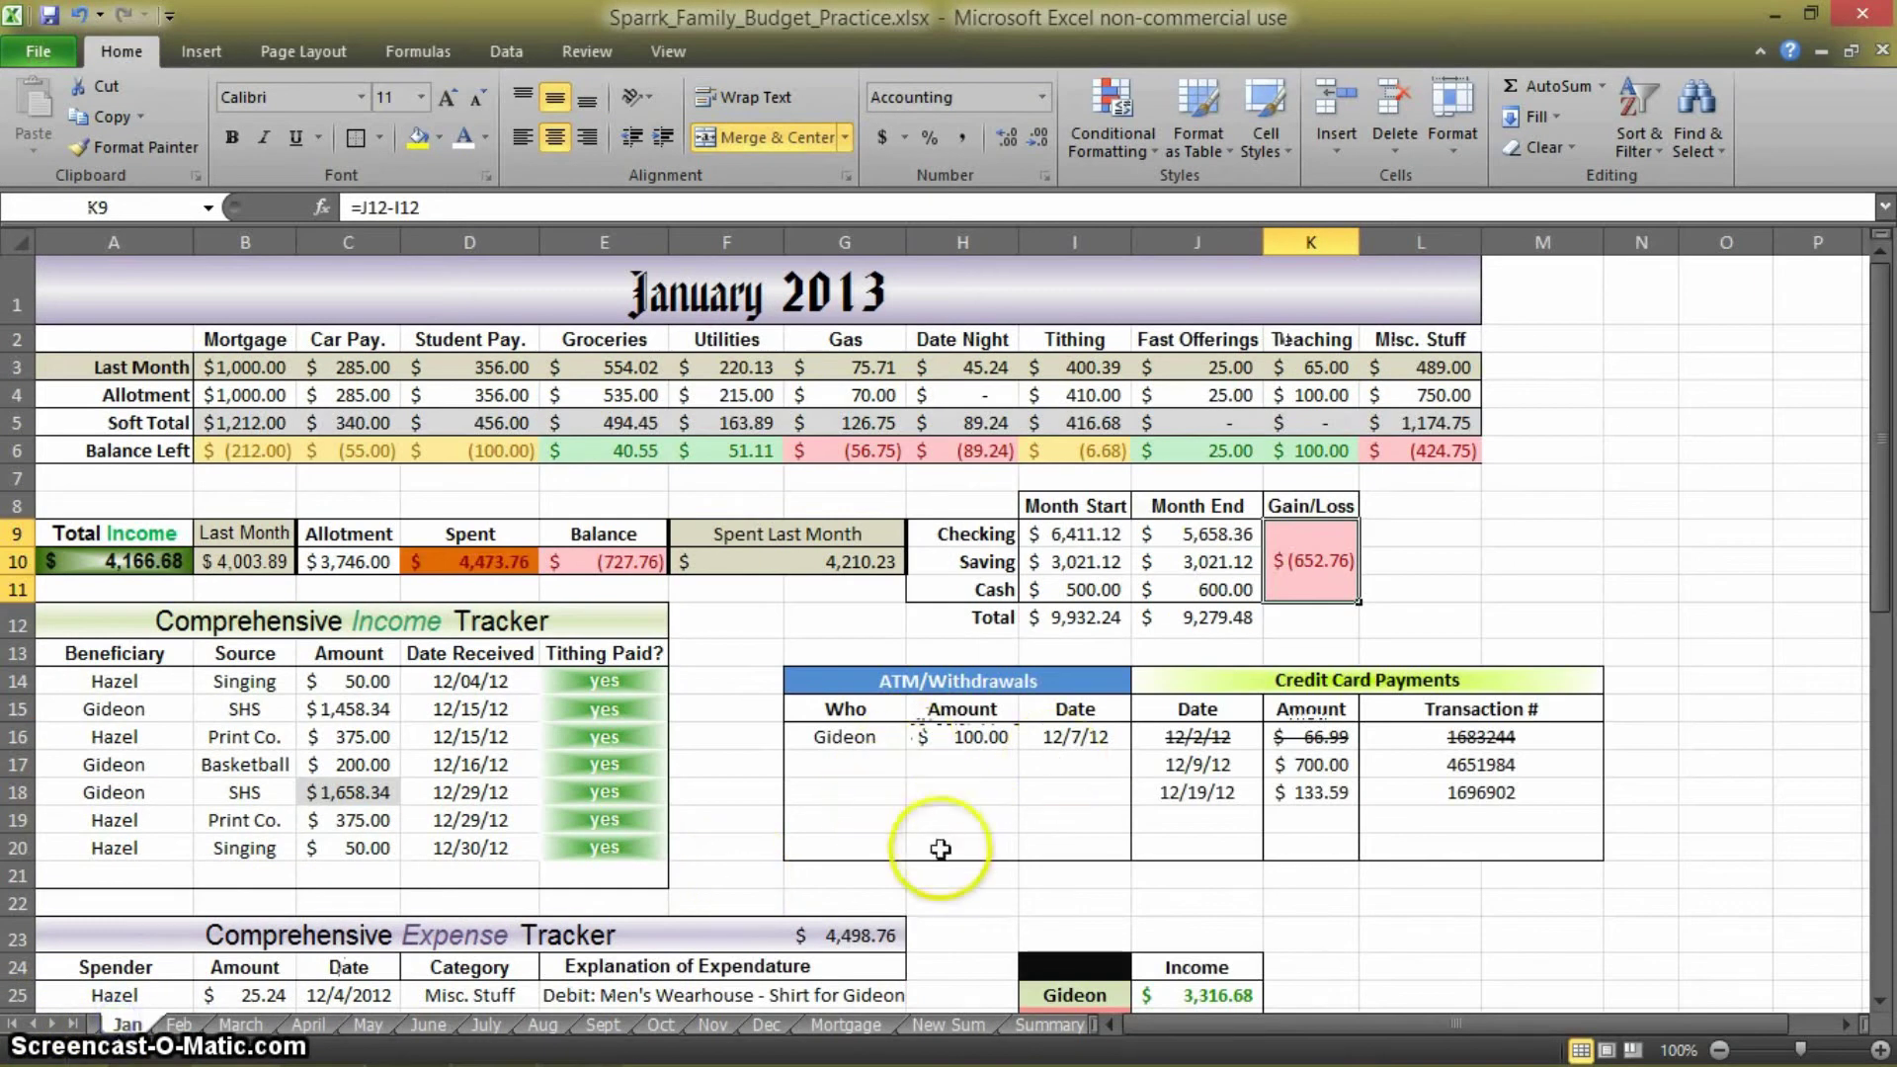
{"action": "left_click", "coordinate": [178, 1024]}
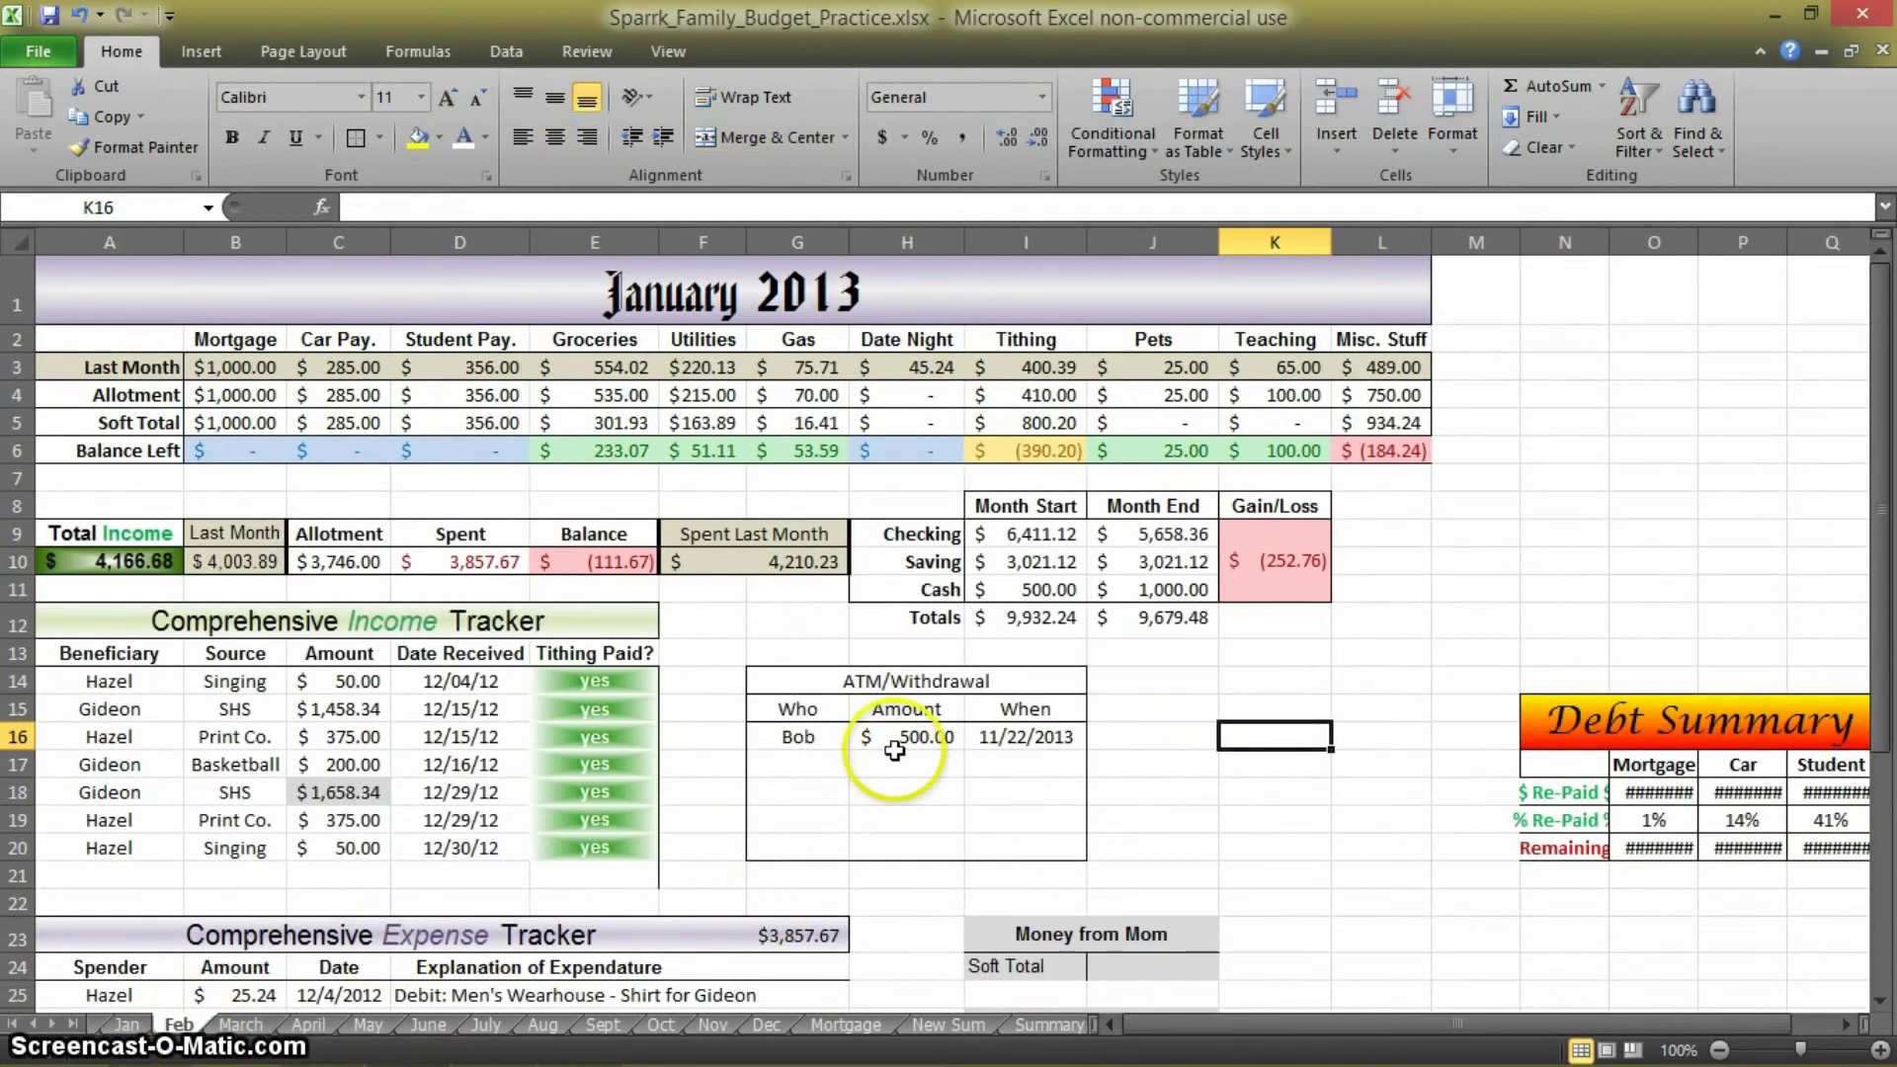
{"action": "left_click_drag", "start_coordinate": [902, 734], "coordinate": [902, 826]}
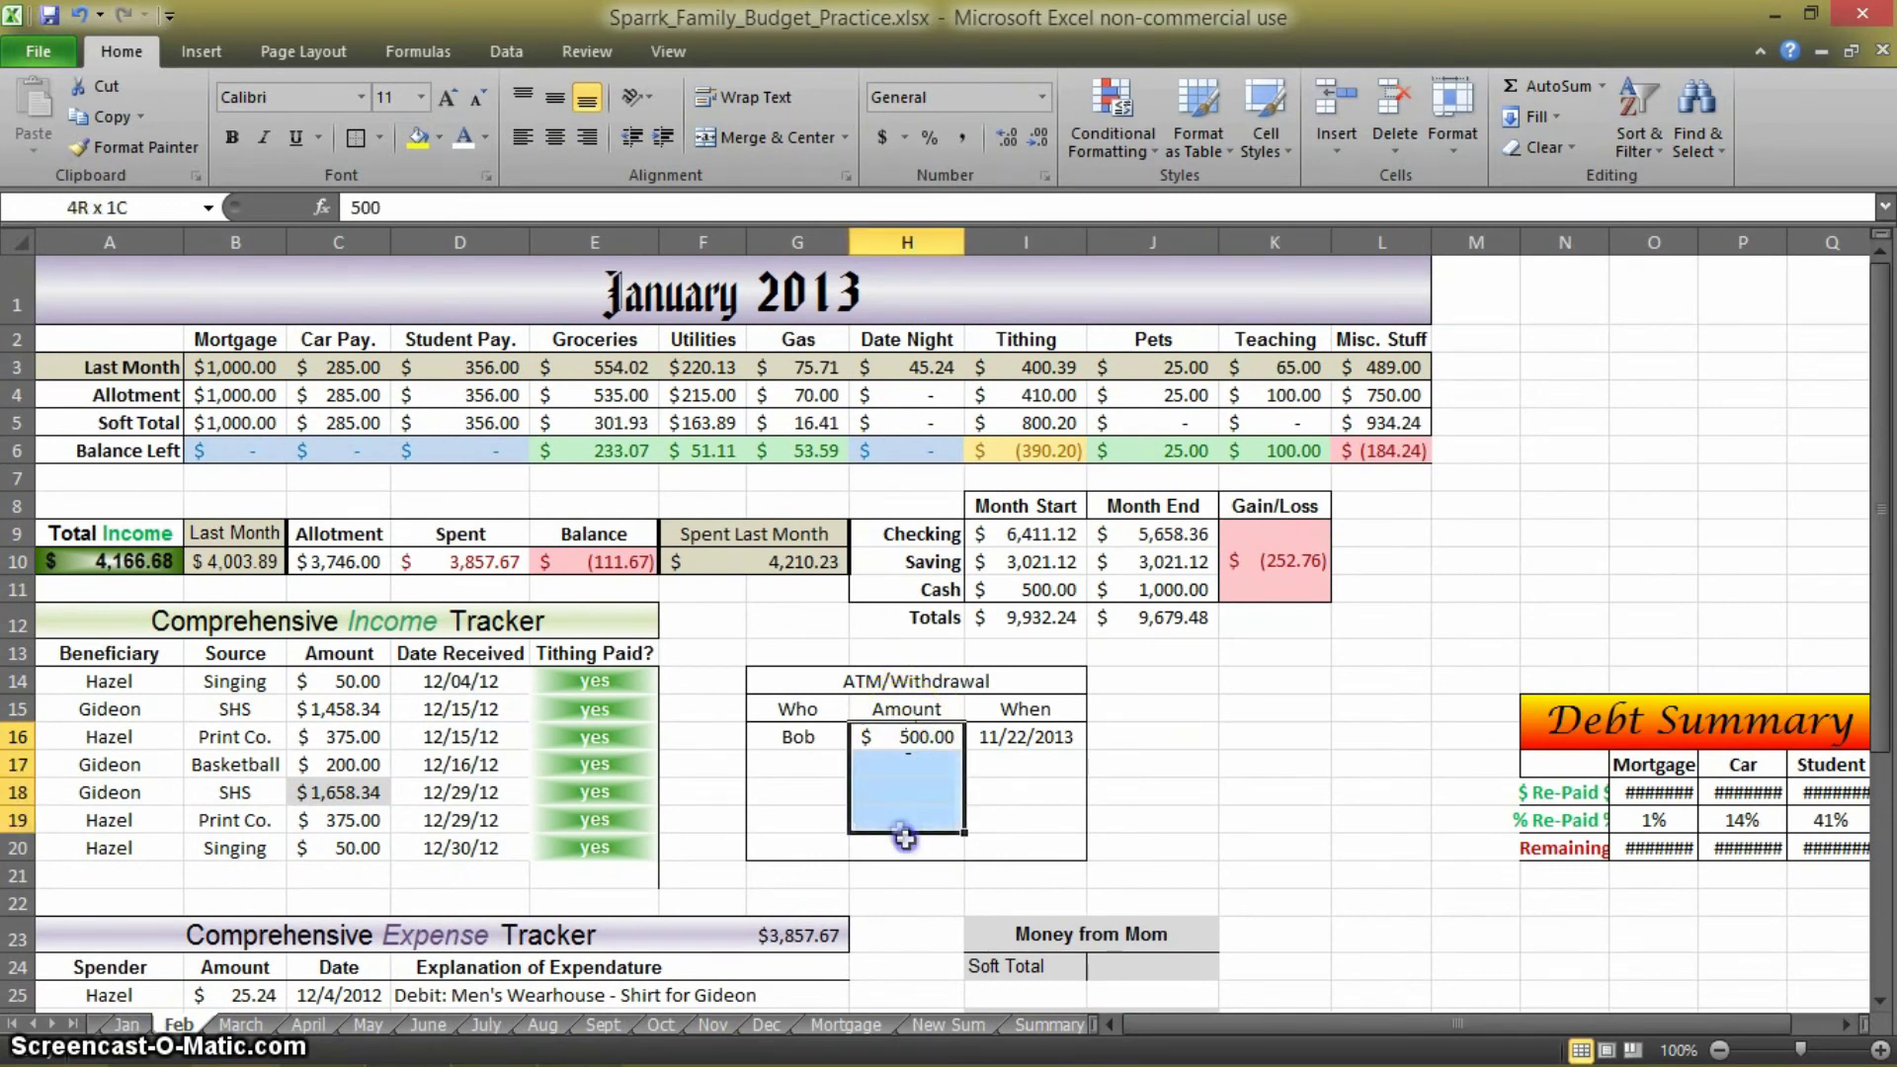
{"action": "left_click", "coordinate": [1320, 792]}
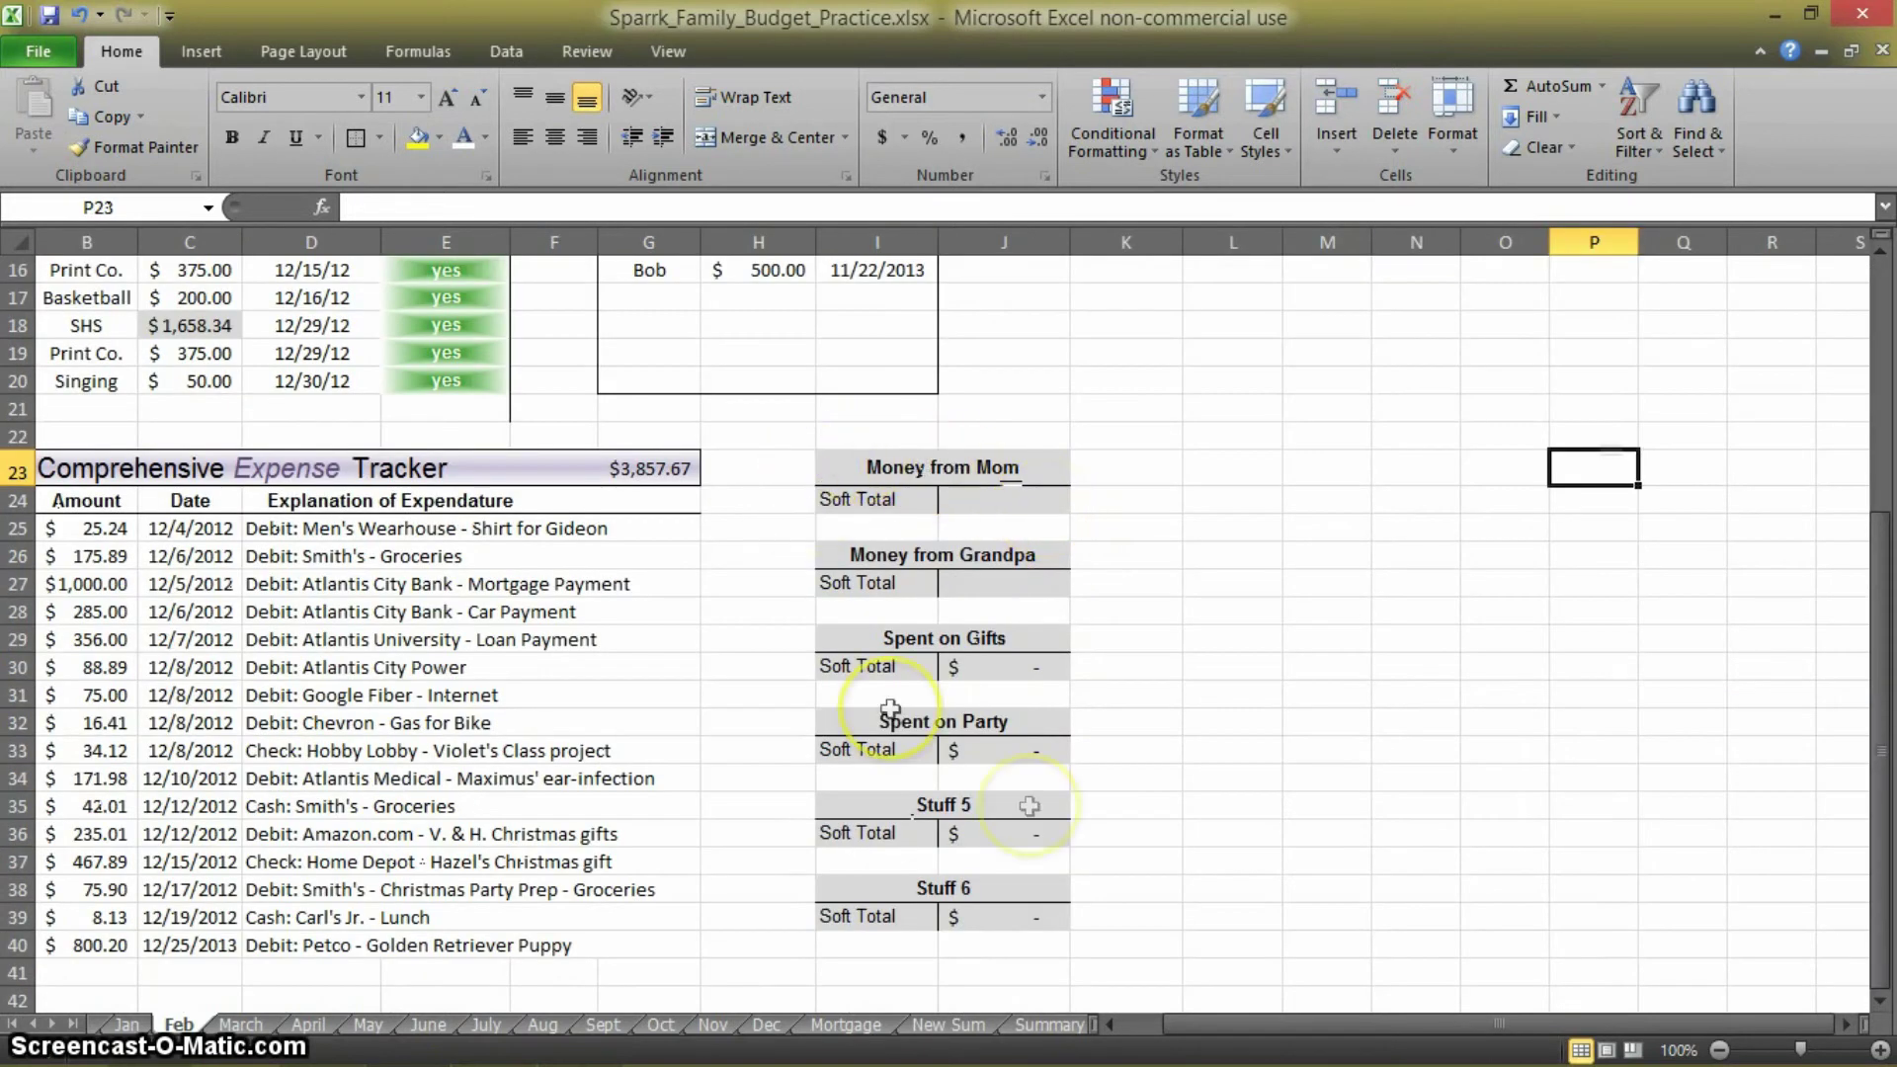
Clear the contents and formatting of the Money from Mom through Stuff 6 blocks beside the Expense Tracker
{"action": "scroll", "coordinate": [1091, 775], "scroll_direction": "up", "scroll_amount": 2}
{"action": "scroll", "coordinate": [983, 707], "scroll_direction": "down", "scroll_amount": 2}
{"action": "left_click_drag", "start_coordinate": [804, 424], "coordinate": [1127, 668]}
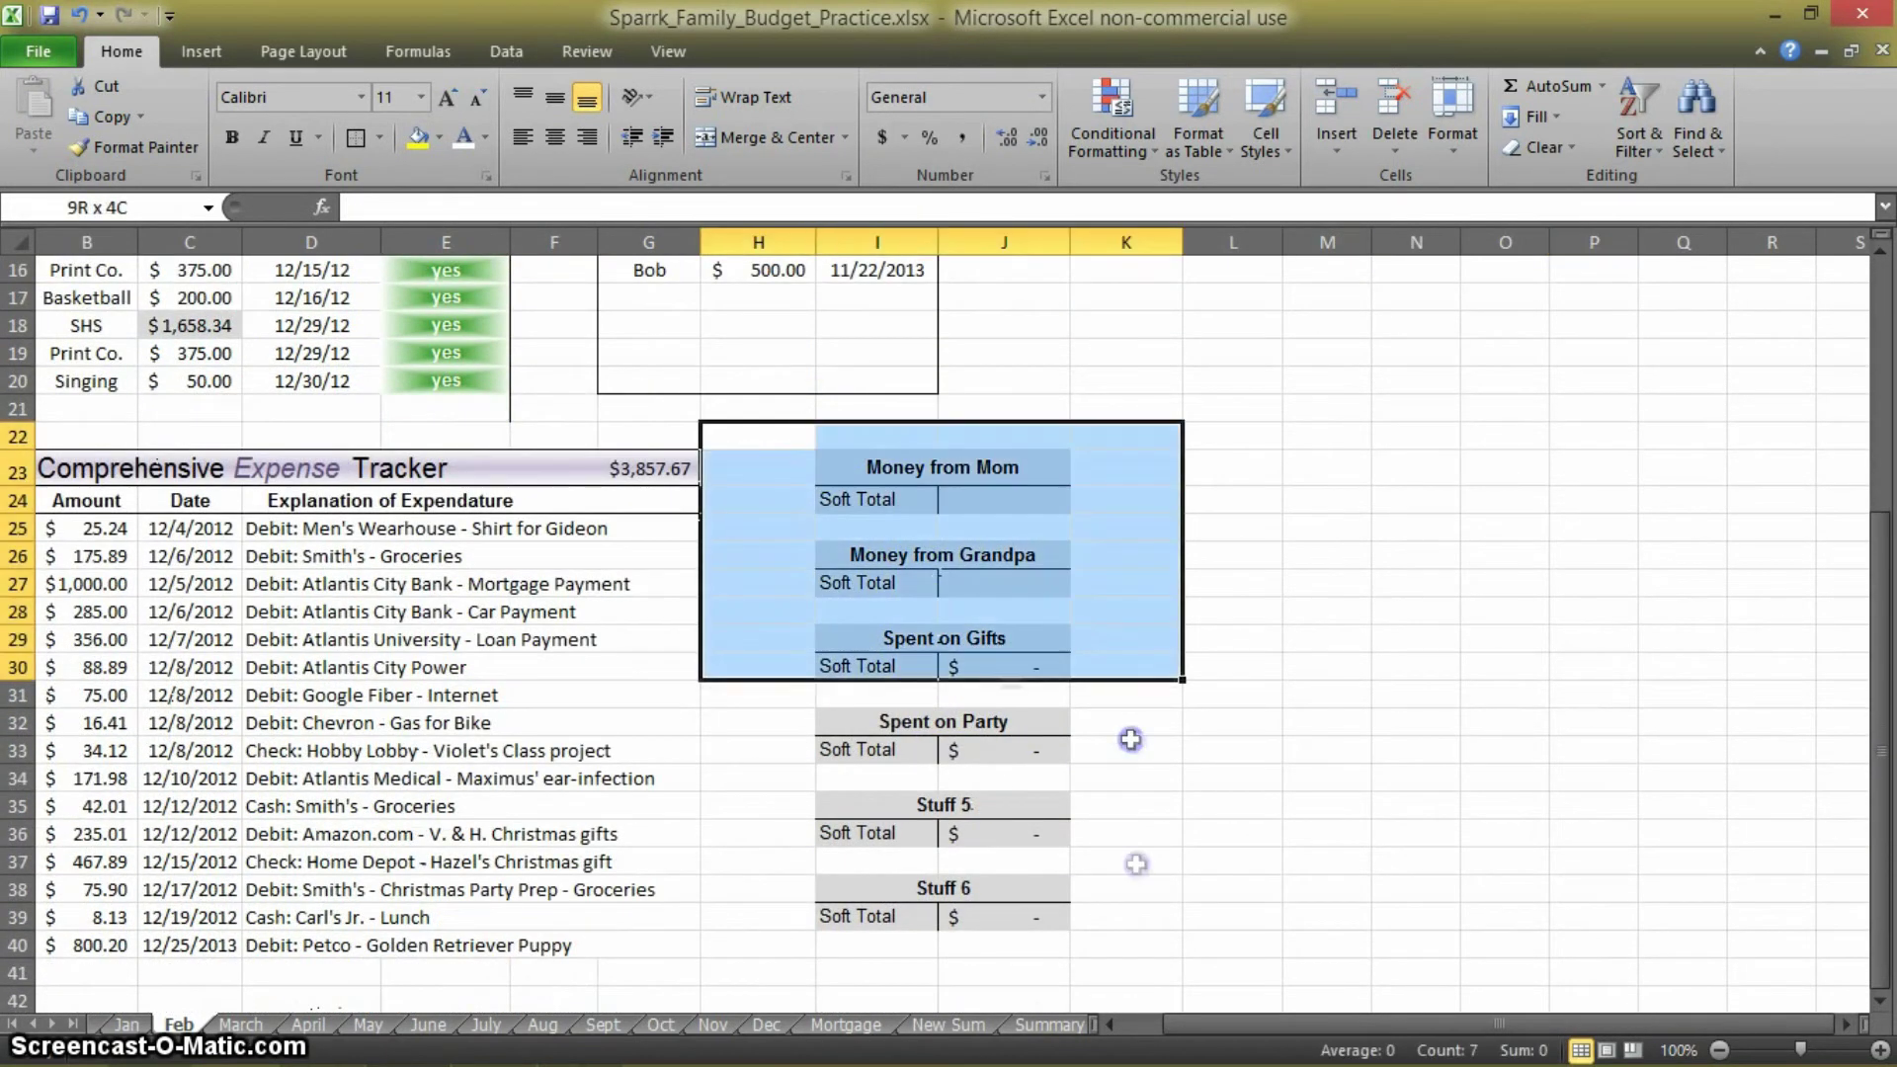
{"action": "left_click_drag", "start_coordinate": [1130, 740], "coordinate": [1126, 921]}
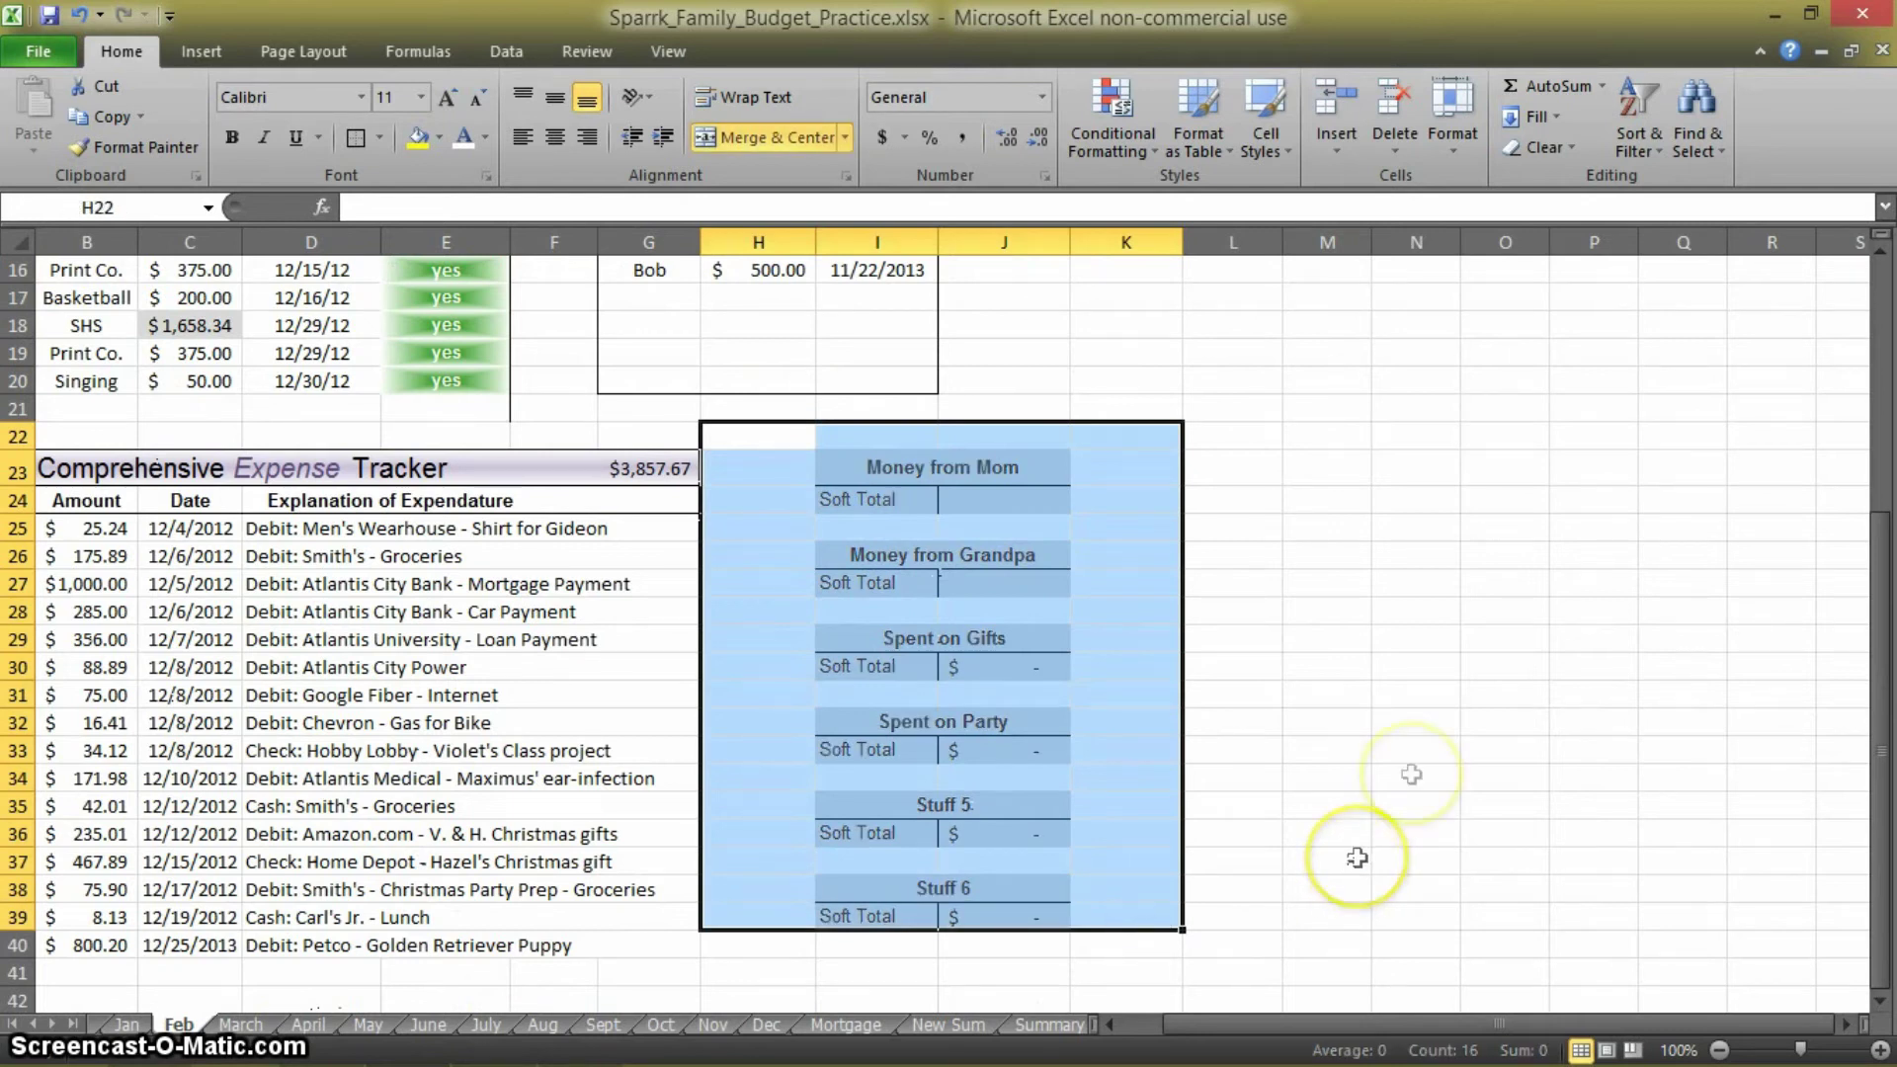
{"action": "key", "text": "Delete"}
{"action": "left_click", "coordinate": [1413, 749]}
{"action": "left_click", "coordinate": [133, 147]}
{"action": "left_click_drag", "start_coordinate": [998, 943], "coordinate": [868, 443]}
{"action": "left_click", "coordinate": [1308, 551]}
{"action": "scroll", "coordinate": [847, 665], "scroll_direction": "up", "scroll_amount": 4}
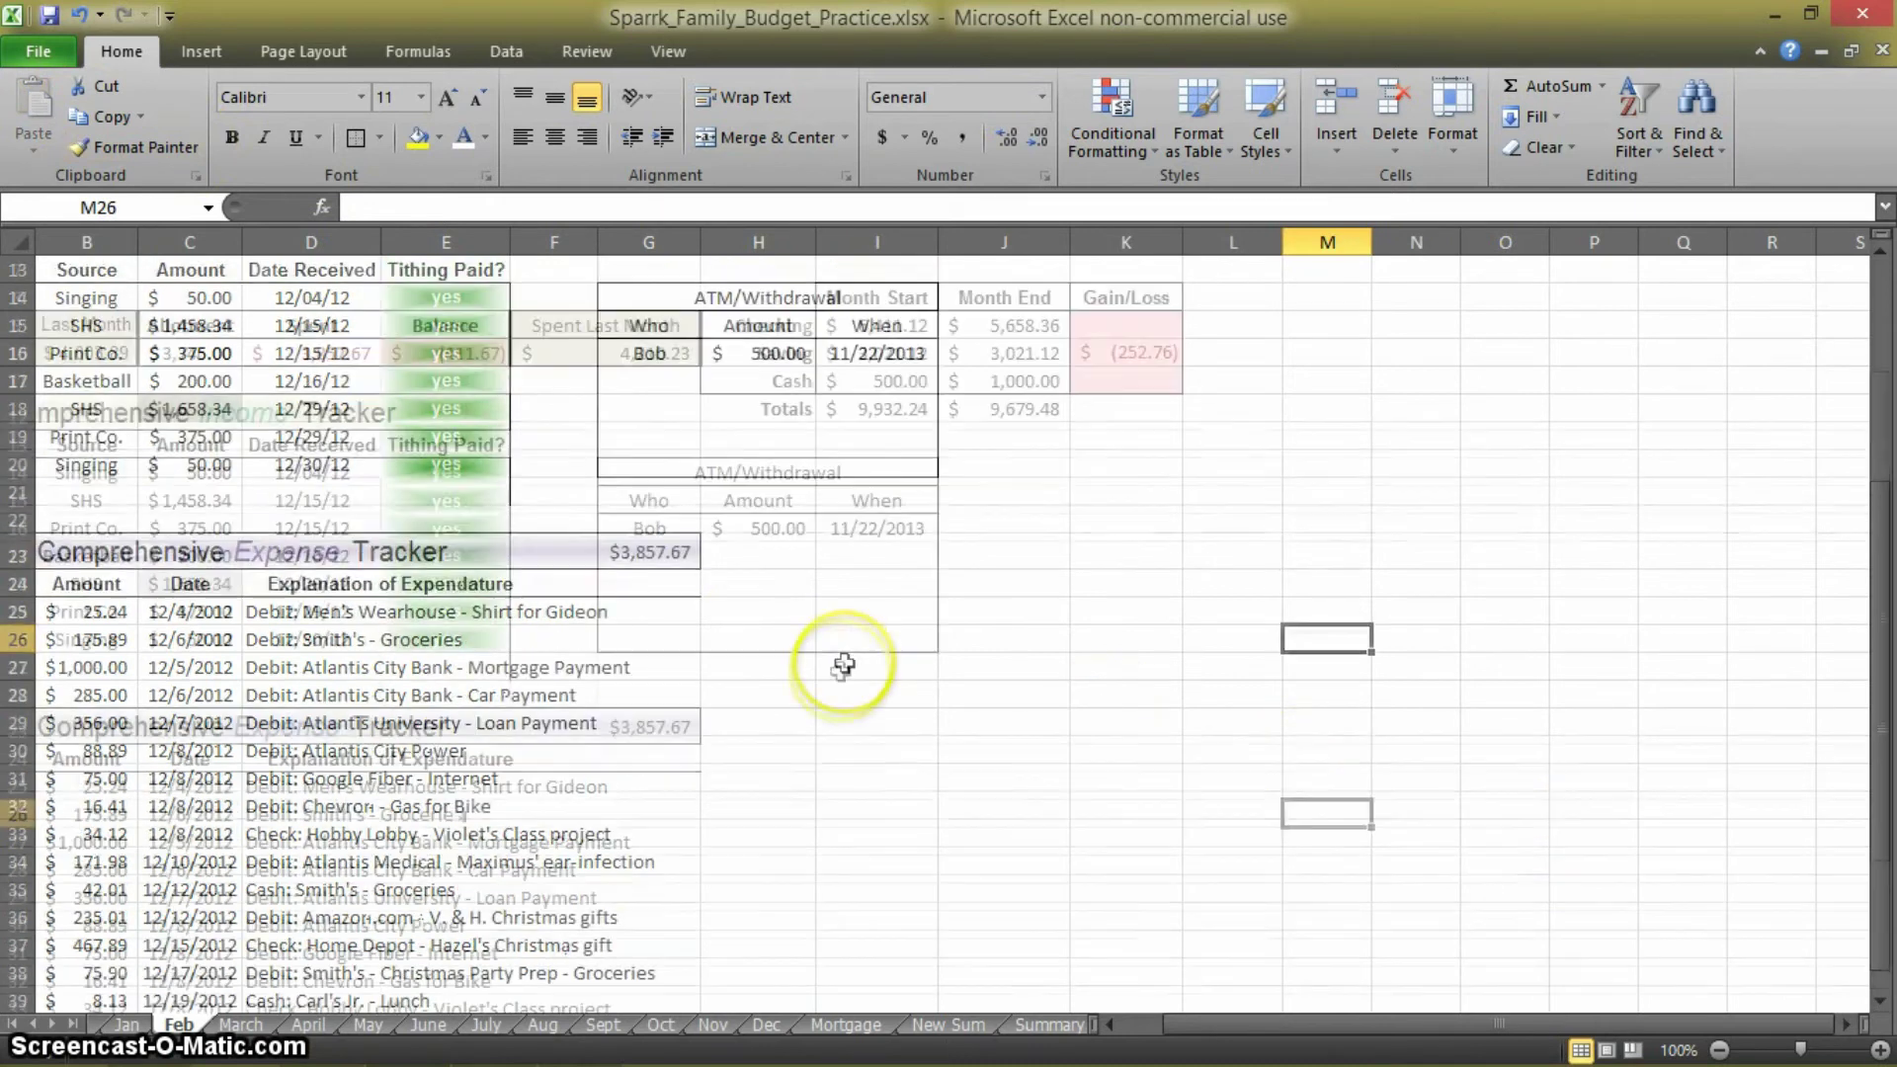
{"action": "left_click_drag", "start_coordinate": [1243, 1036], "coordinate": [1192, 1033]}
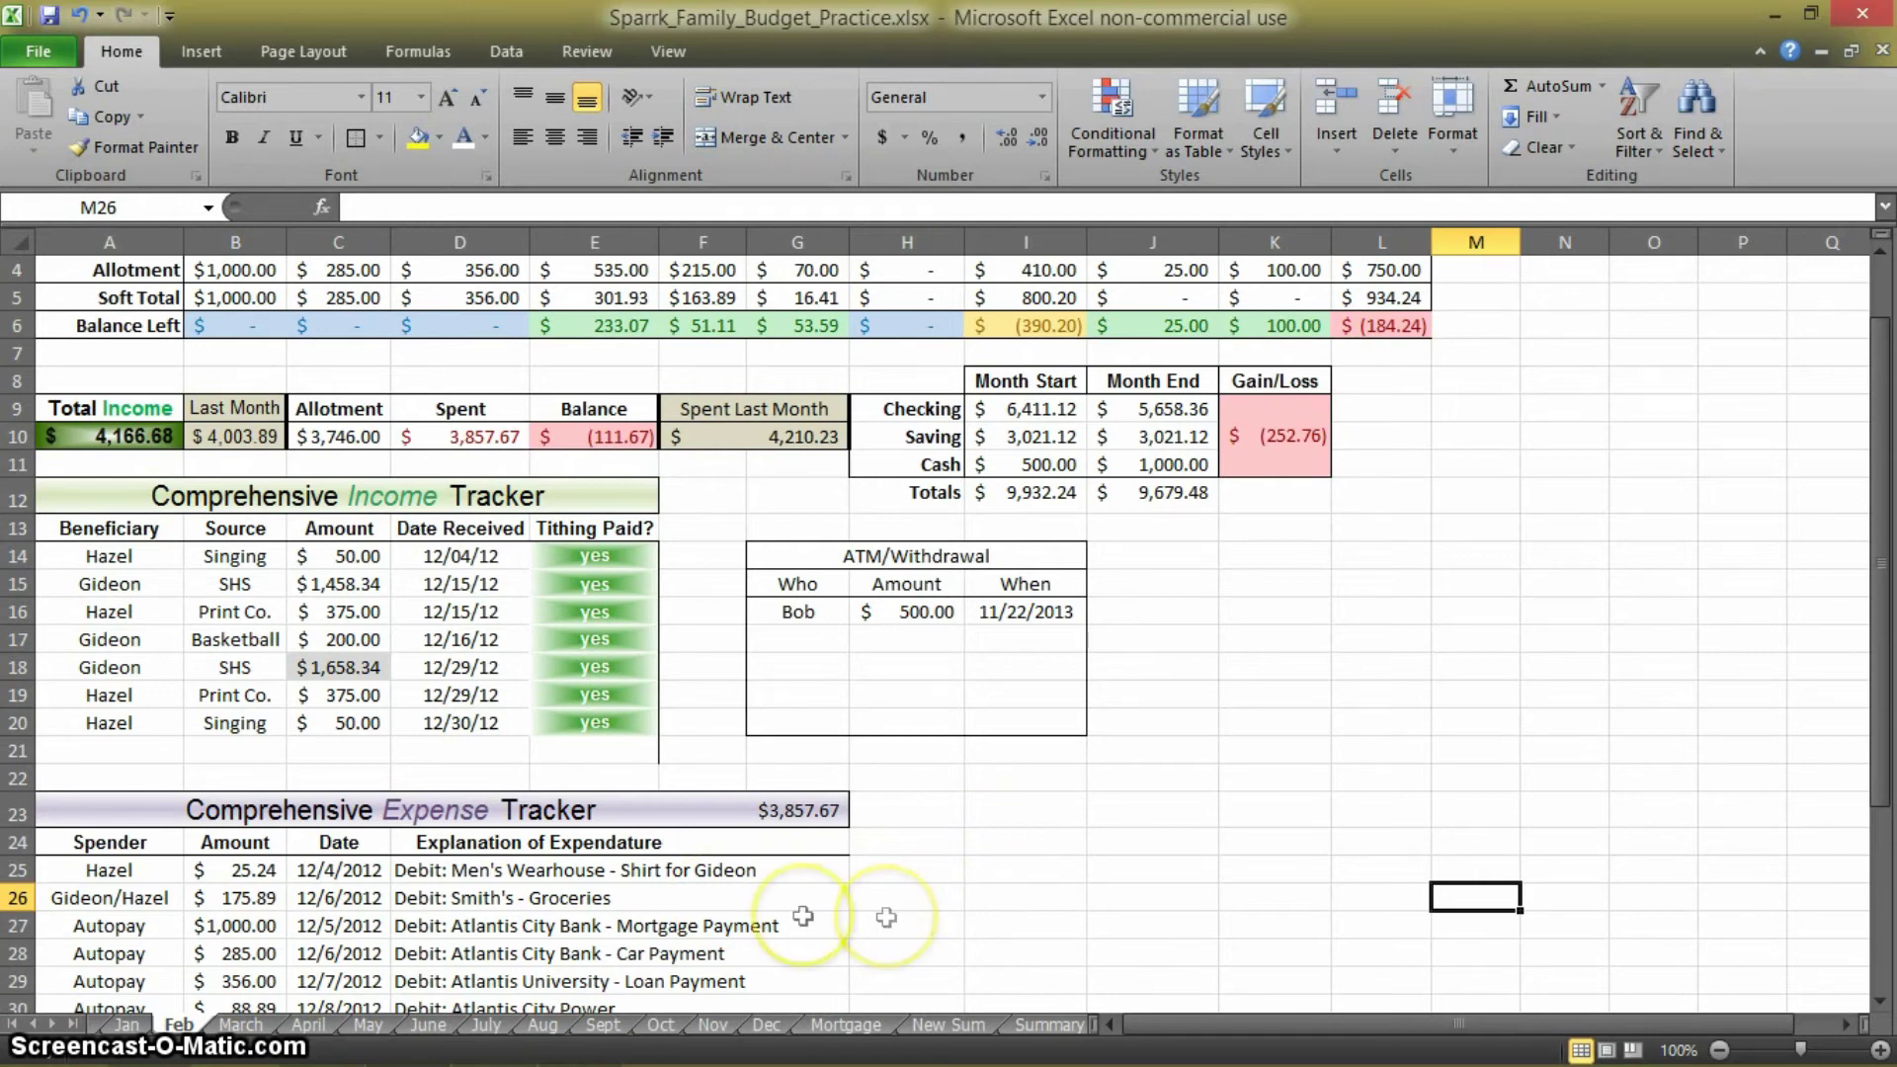
Outline I23:J25 and I27:J29 on the Feb sheet with borders, modelled on Jan's Income and Expense tables
{"action": "left_click", "coordinate": [126, 1024]}
{"action": "scroll", "coordinate": [1166, 914], "scroll_direction": "down", "scroll_amount": 4}
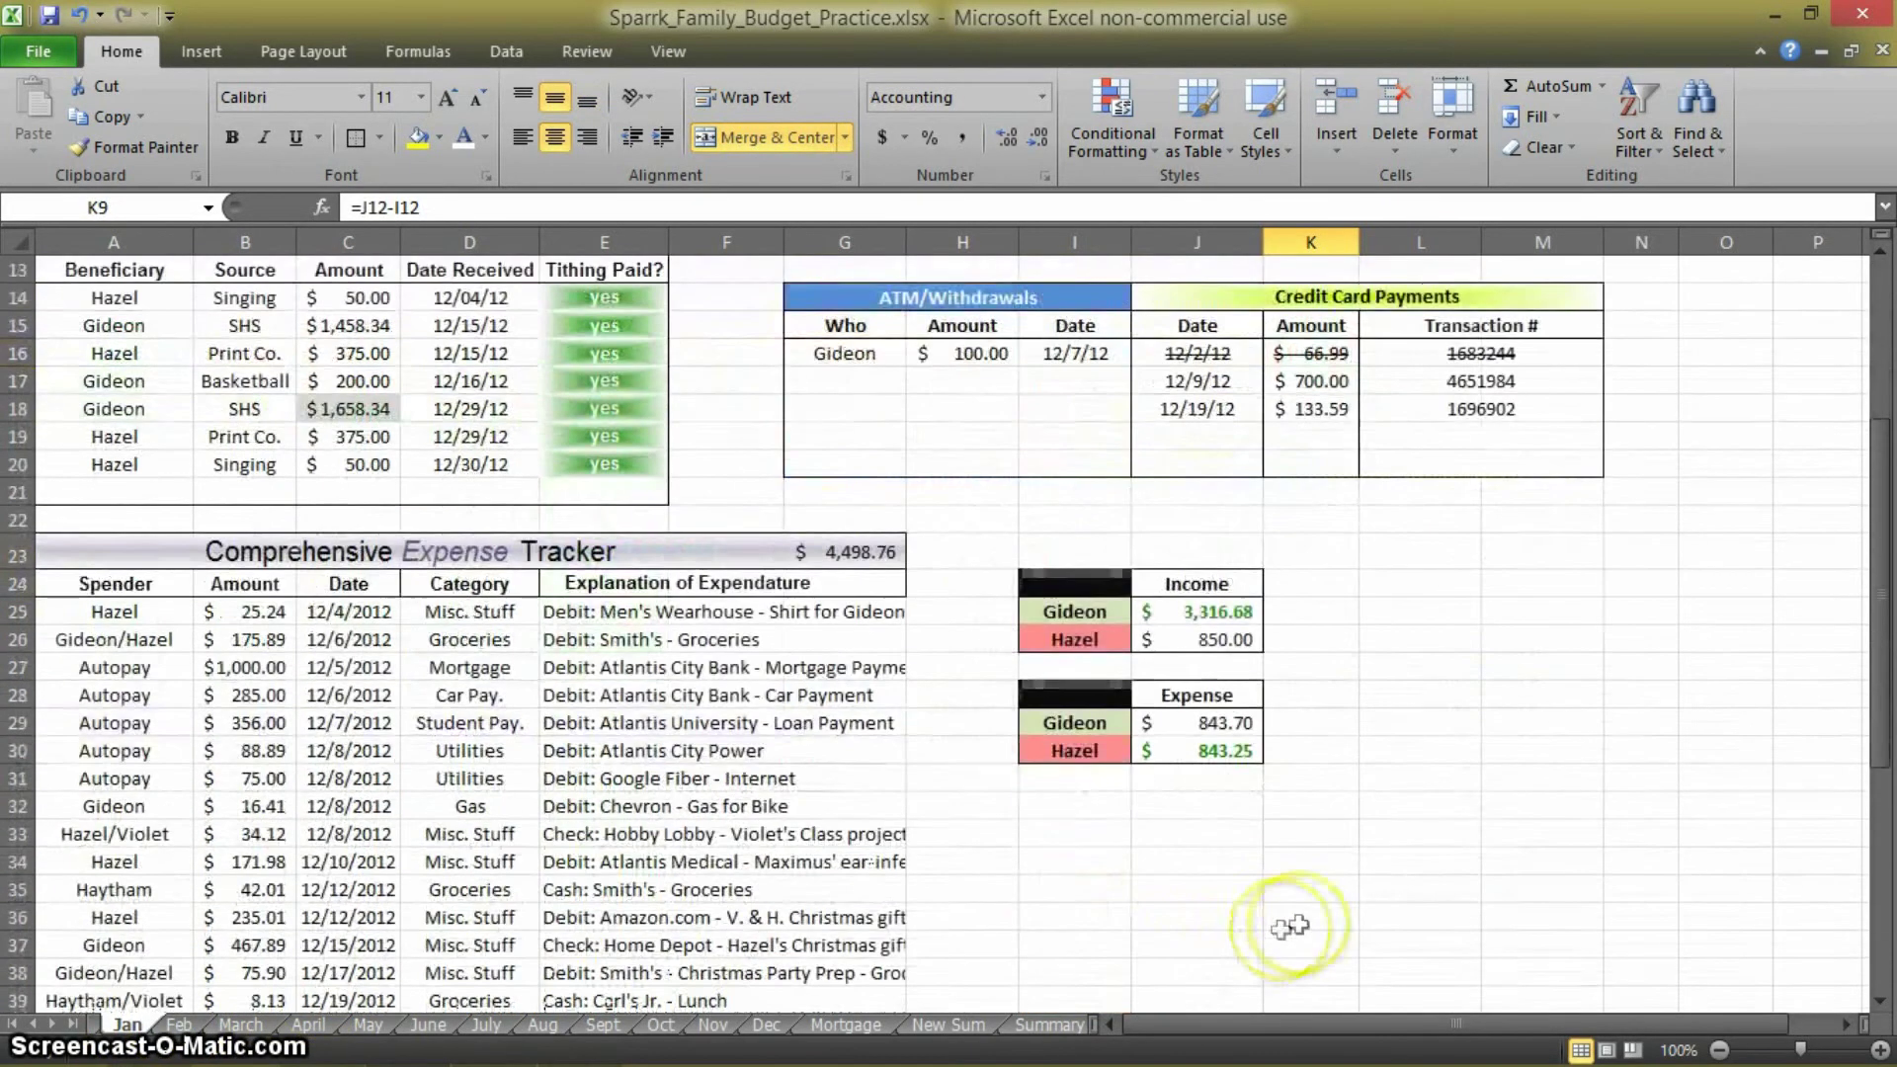
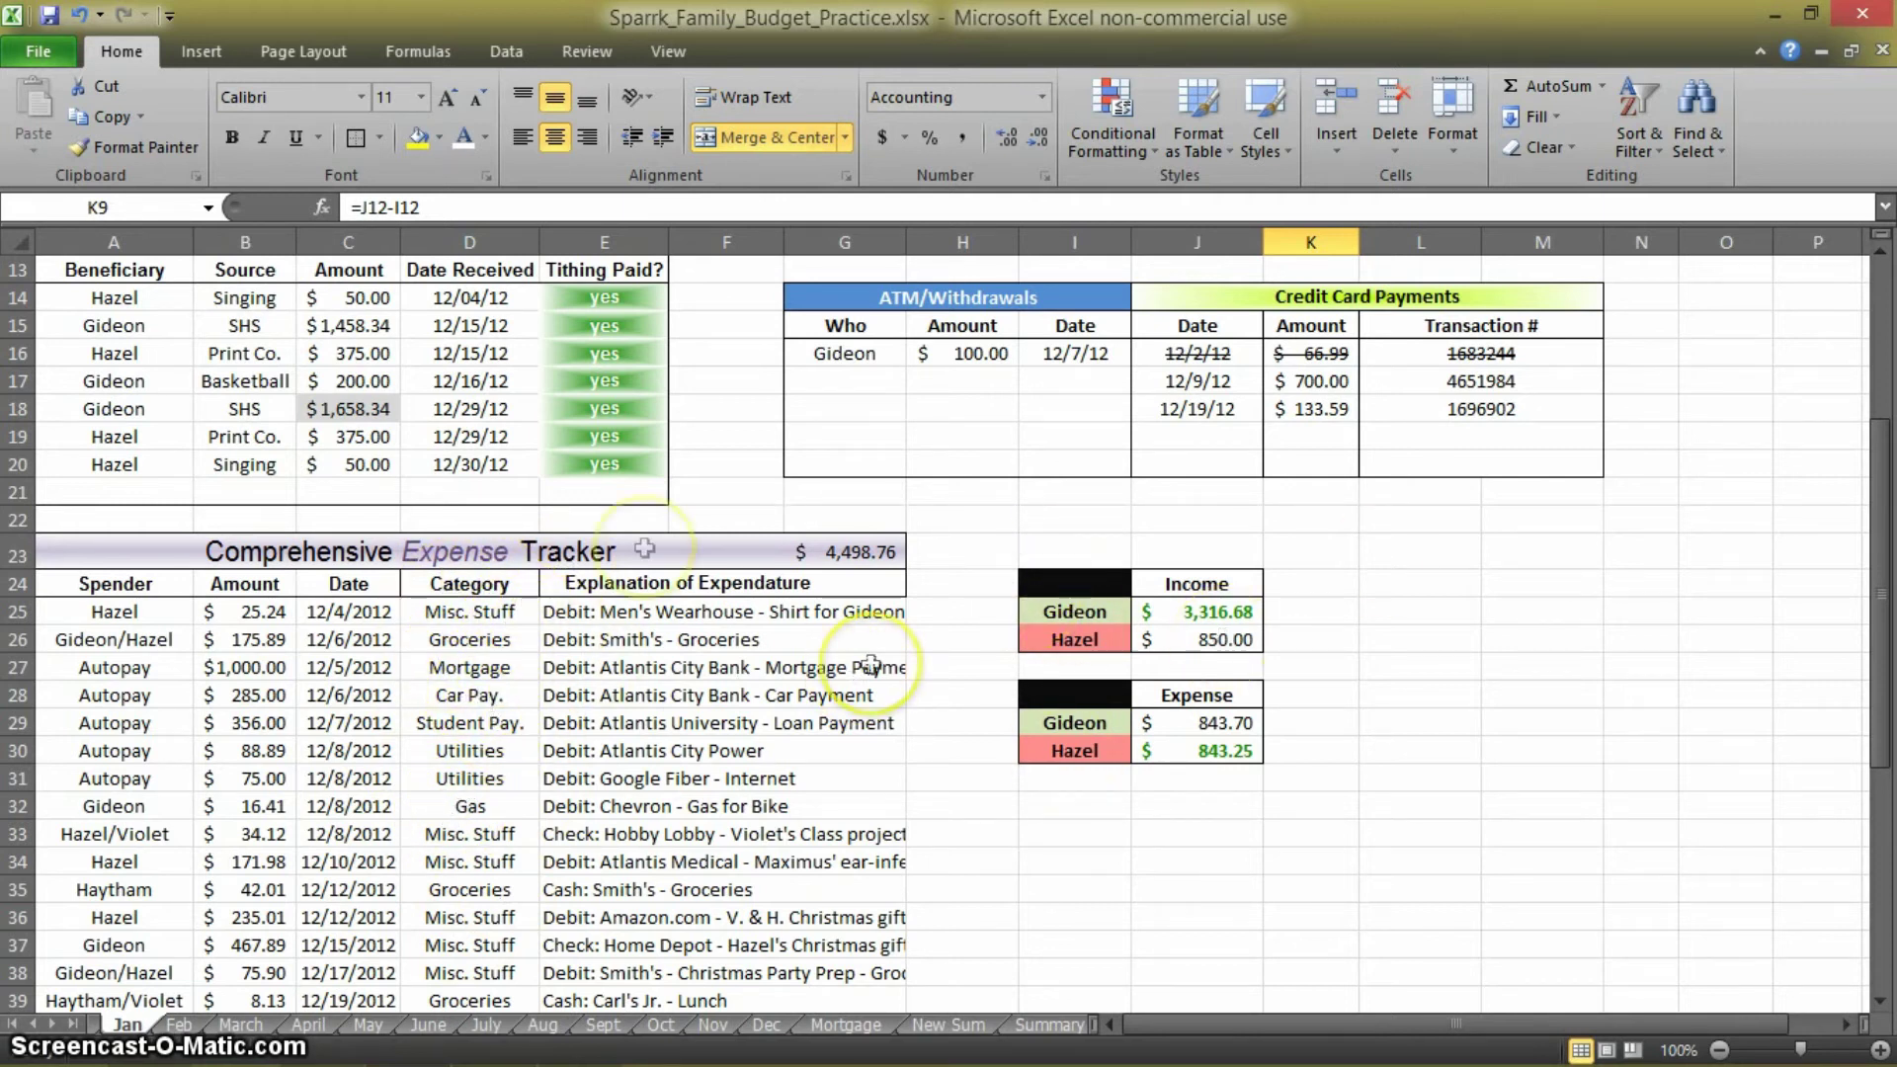
{"action": "left_click", "coordinate": [178, 1024]}
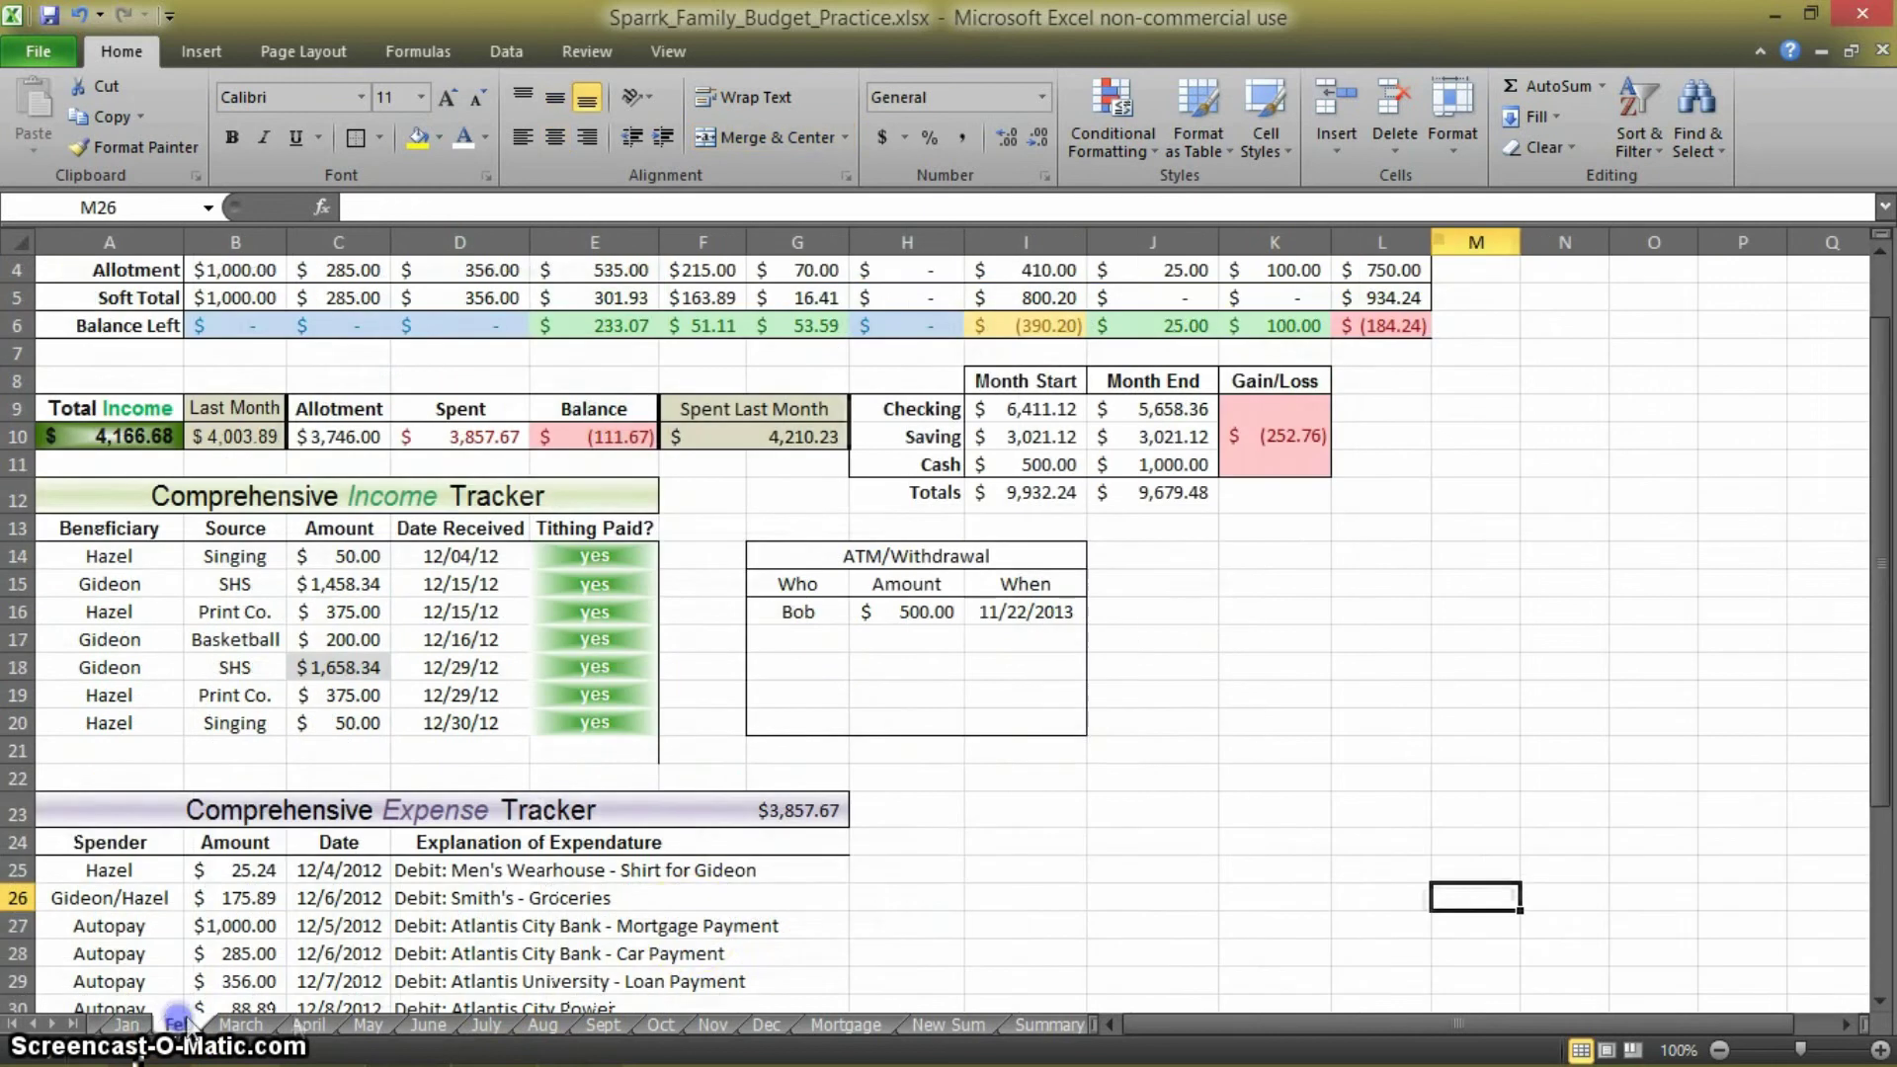
{"action": "scroll", "coordinate": [1008, 805], "scroll_direction": "down", "scroll_amount": 1}
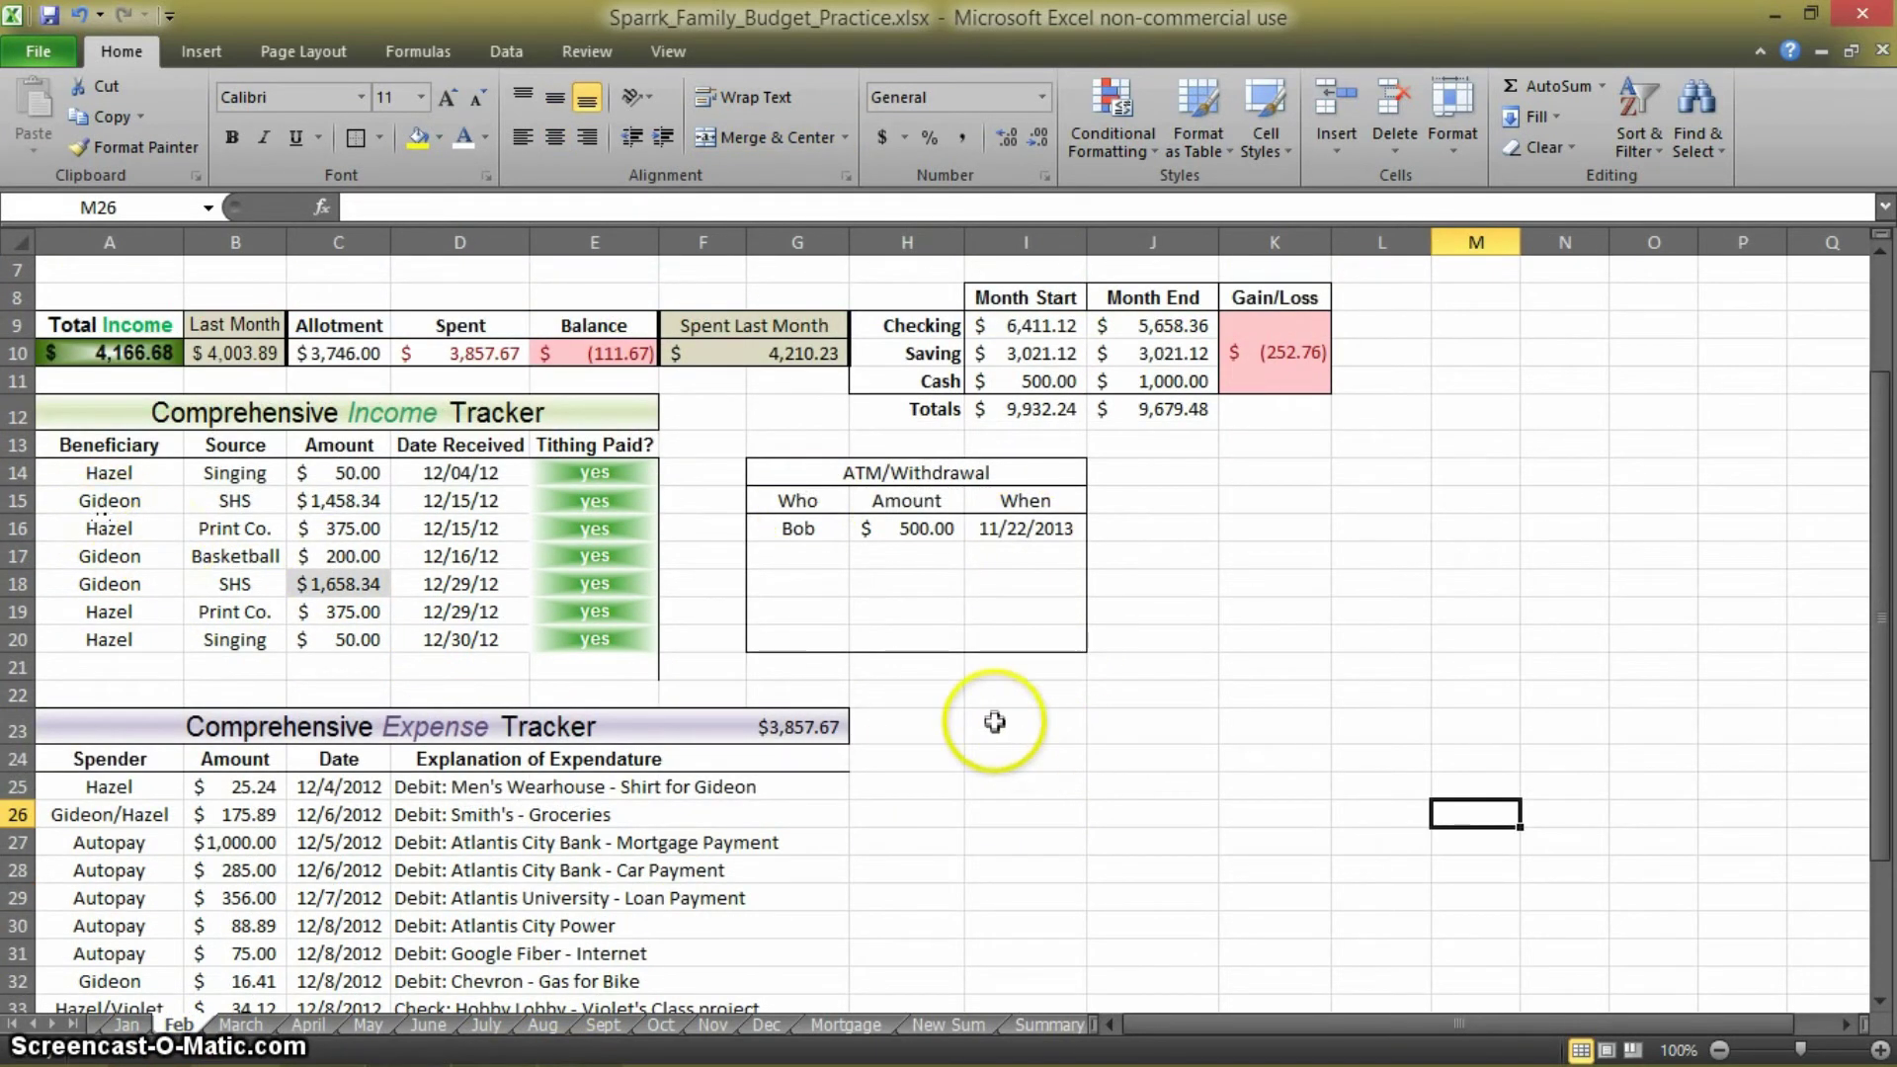
{"action": "left_click_drag", "start_coordinate": [1008, 719], "coordinate": [1151, 789]}
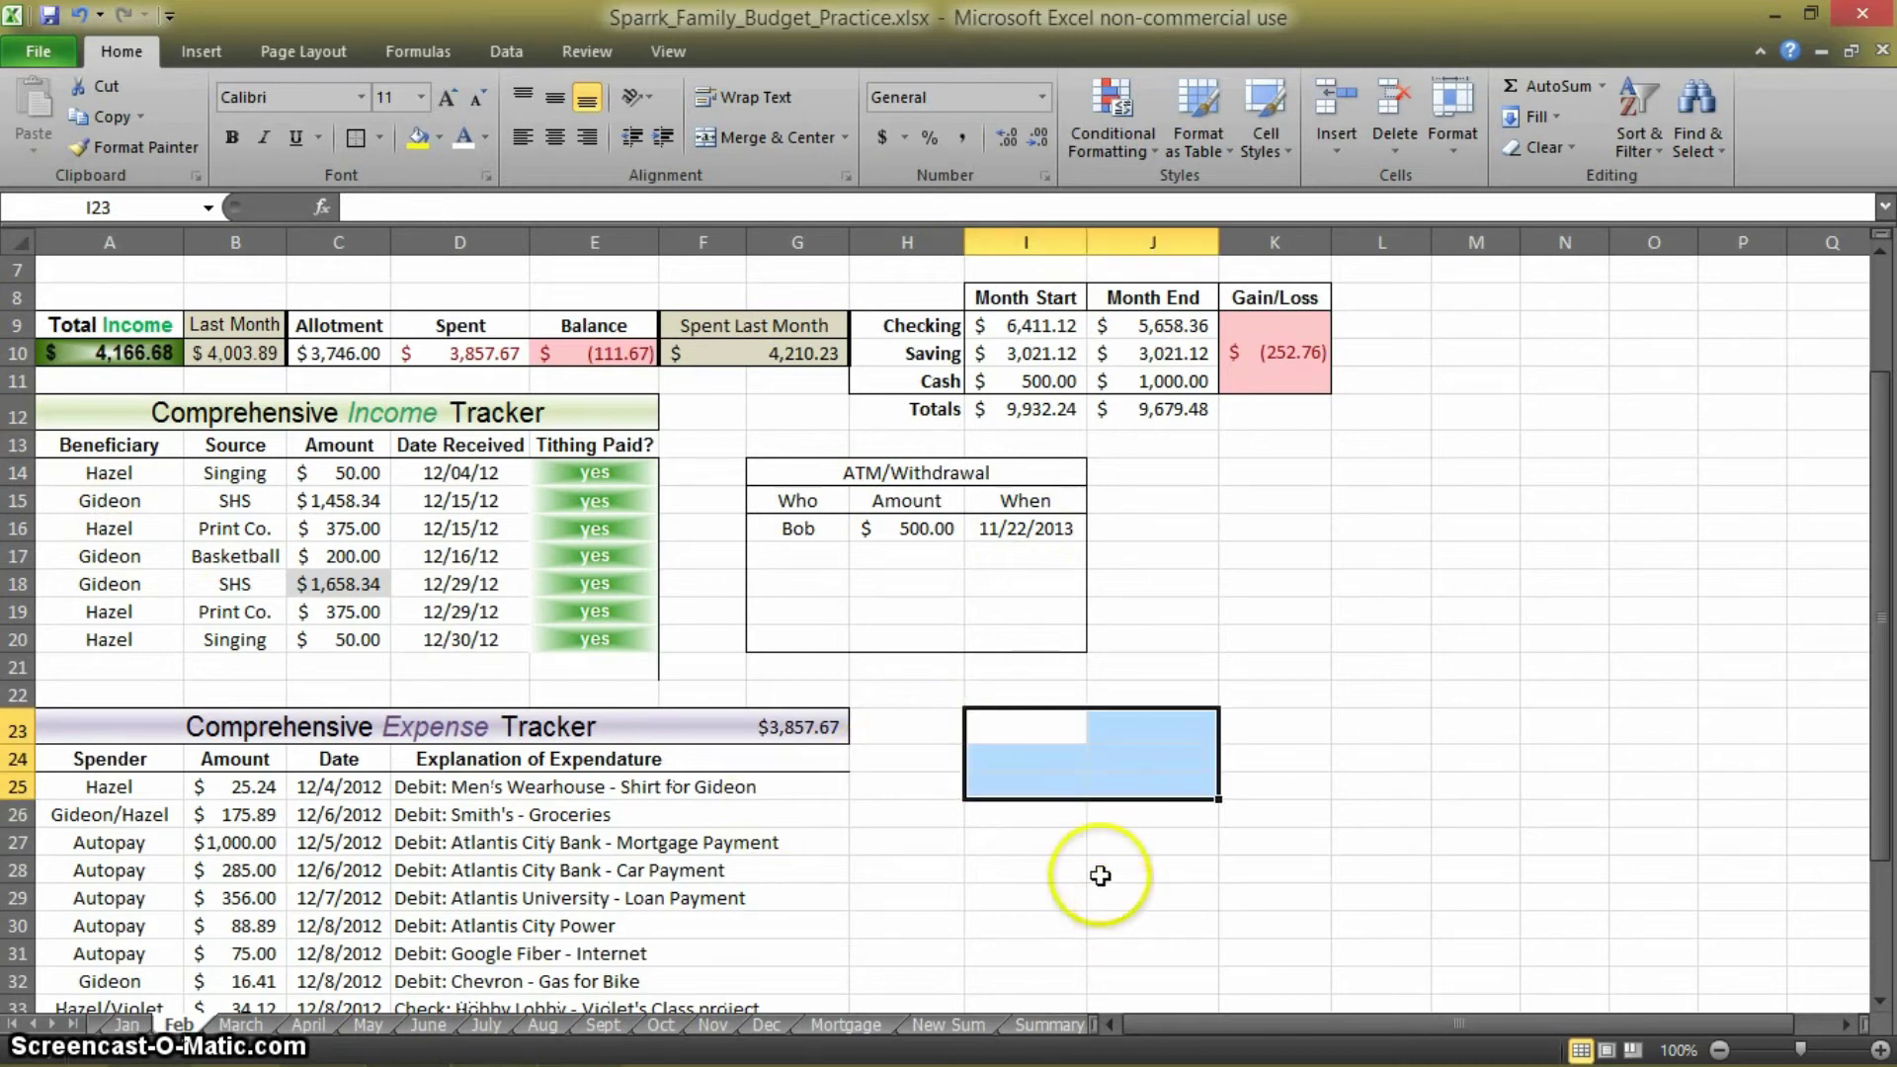
{"action": "left_click", "coordinate": [359, 138]}
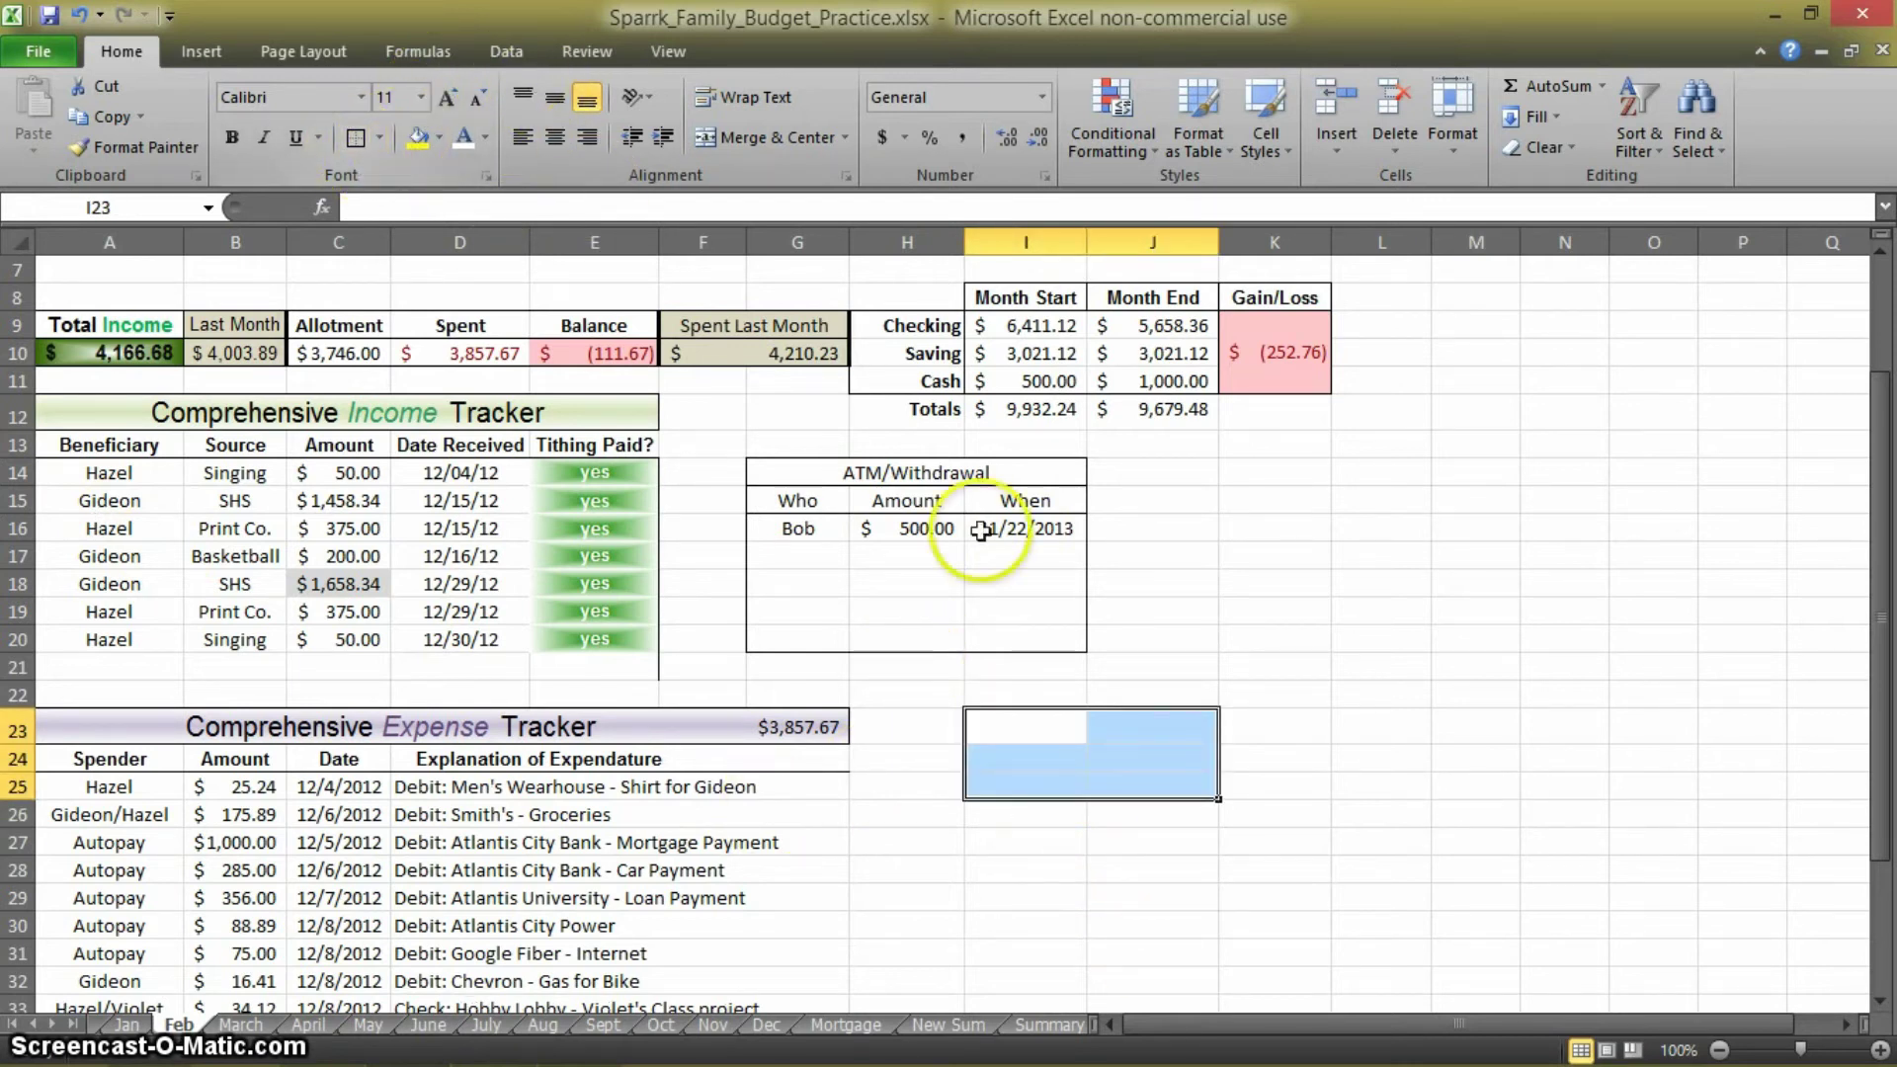
{"action": "left_click_drag", "start_coordinate": [1062, 840], "coordinate": [1135, 897]}
{"action": "left_click", "coordinate": [356, 143]}
{"action": "left_click", "coordinate": [1176, 820]}
Enter the headings "Income" in J23 and "Expenses" in J27, and center the cells of I23:J29
{"action": "left_click", "coordinate": [1143, 731]}
{"action": "type", "text": "Income"}
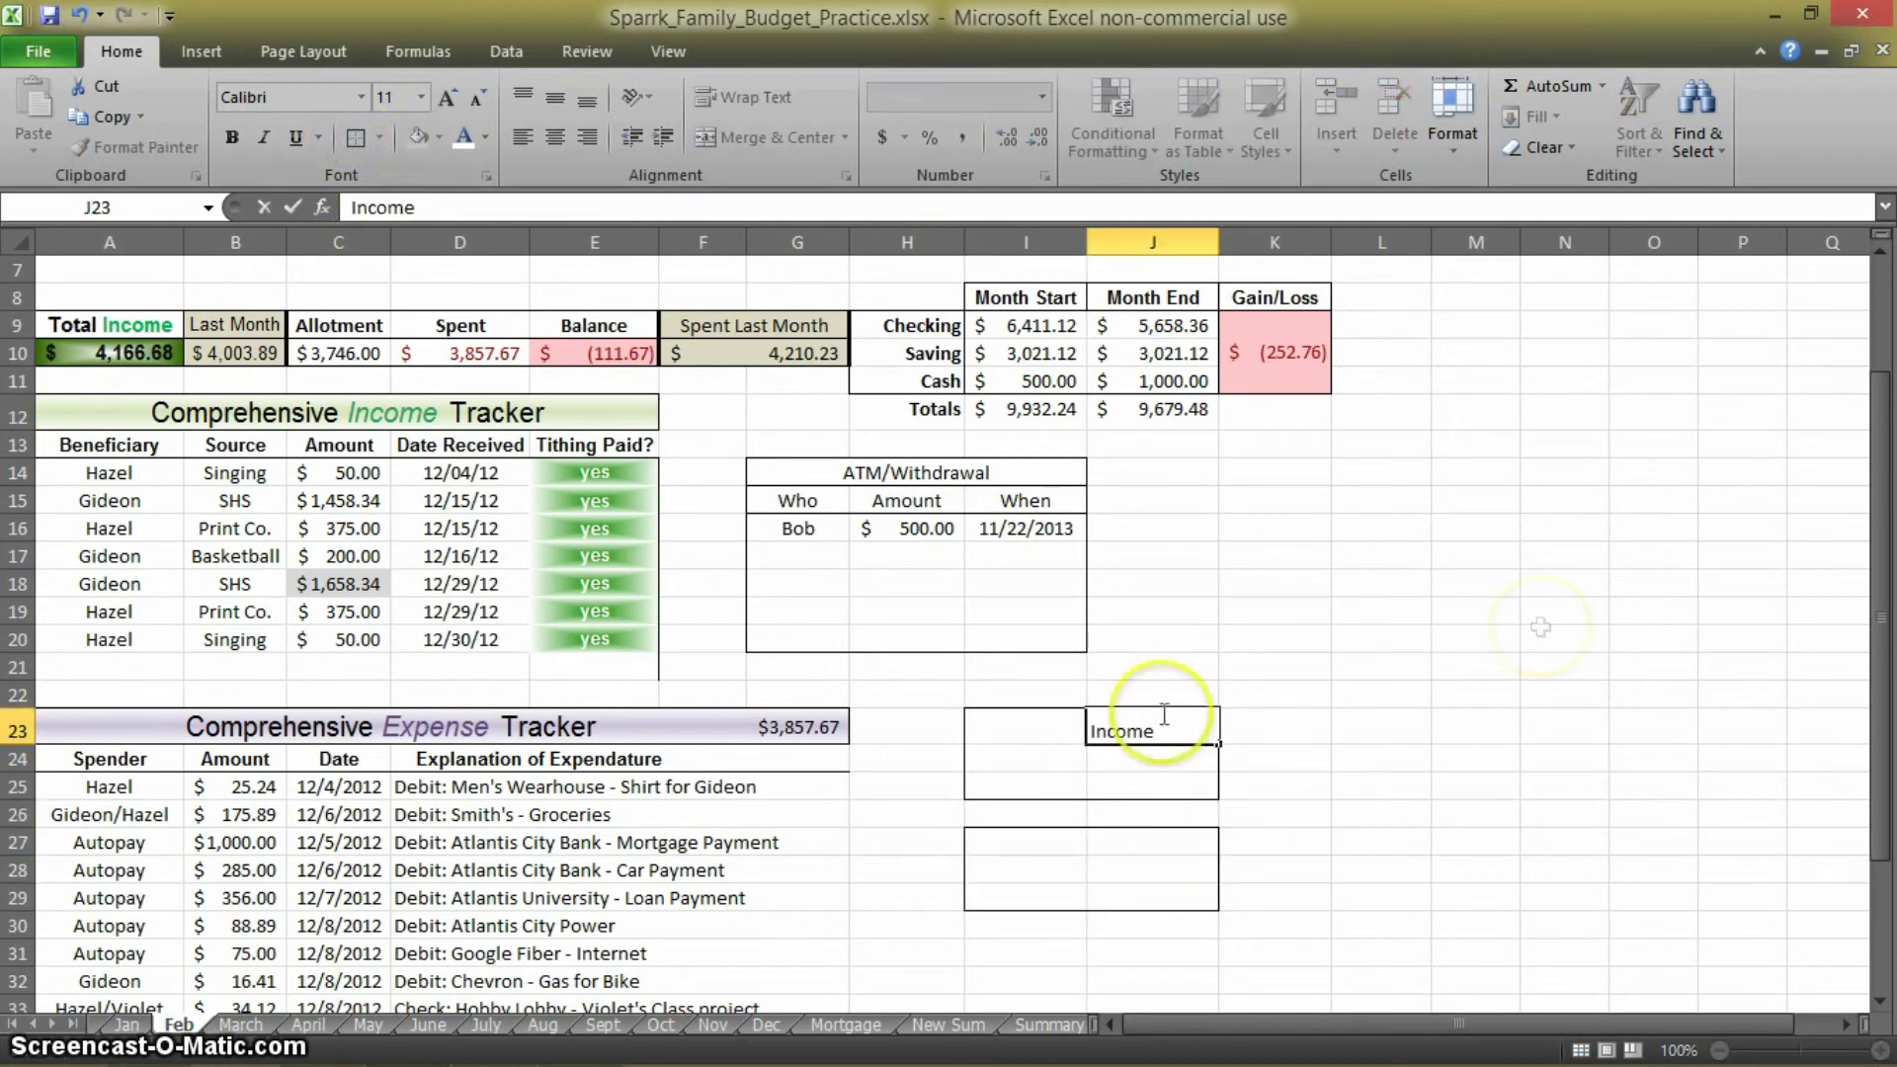
{"action": "left_click", "coordinate": [1137, 851]}
{"action": "type", "text": "Expenses"}
{"action": "key", "text": "Return"}
{"action": "left_click", "coordinate": [1172, 733]}
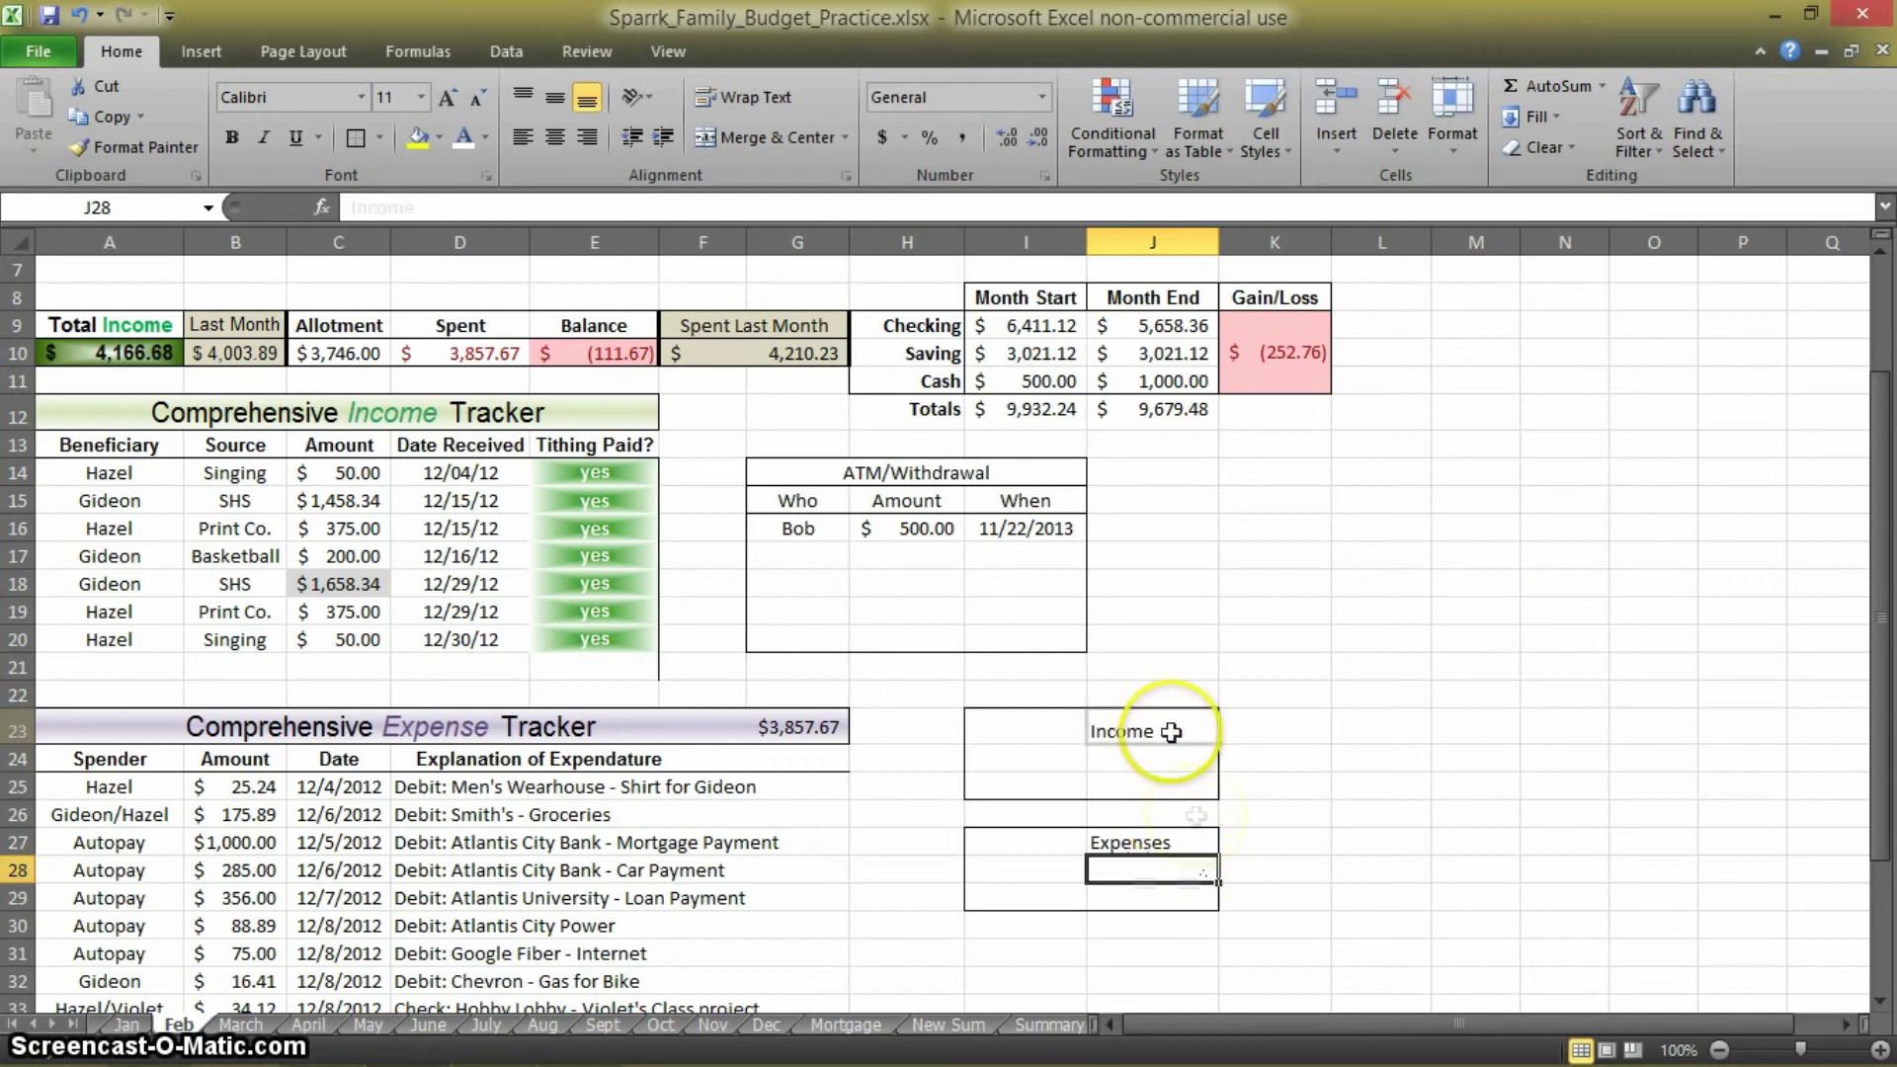
{"action": "left_click", "coordinate": [1172, 842]}
{"action": "left_click_drag", "start_coordinate": [1153, 895], "coordinate": [1153, 895]}
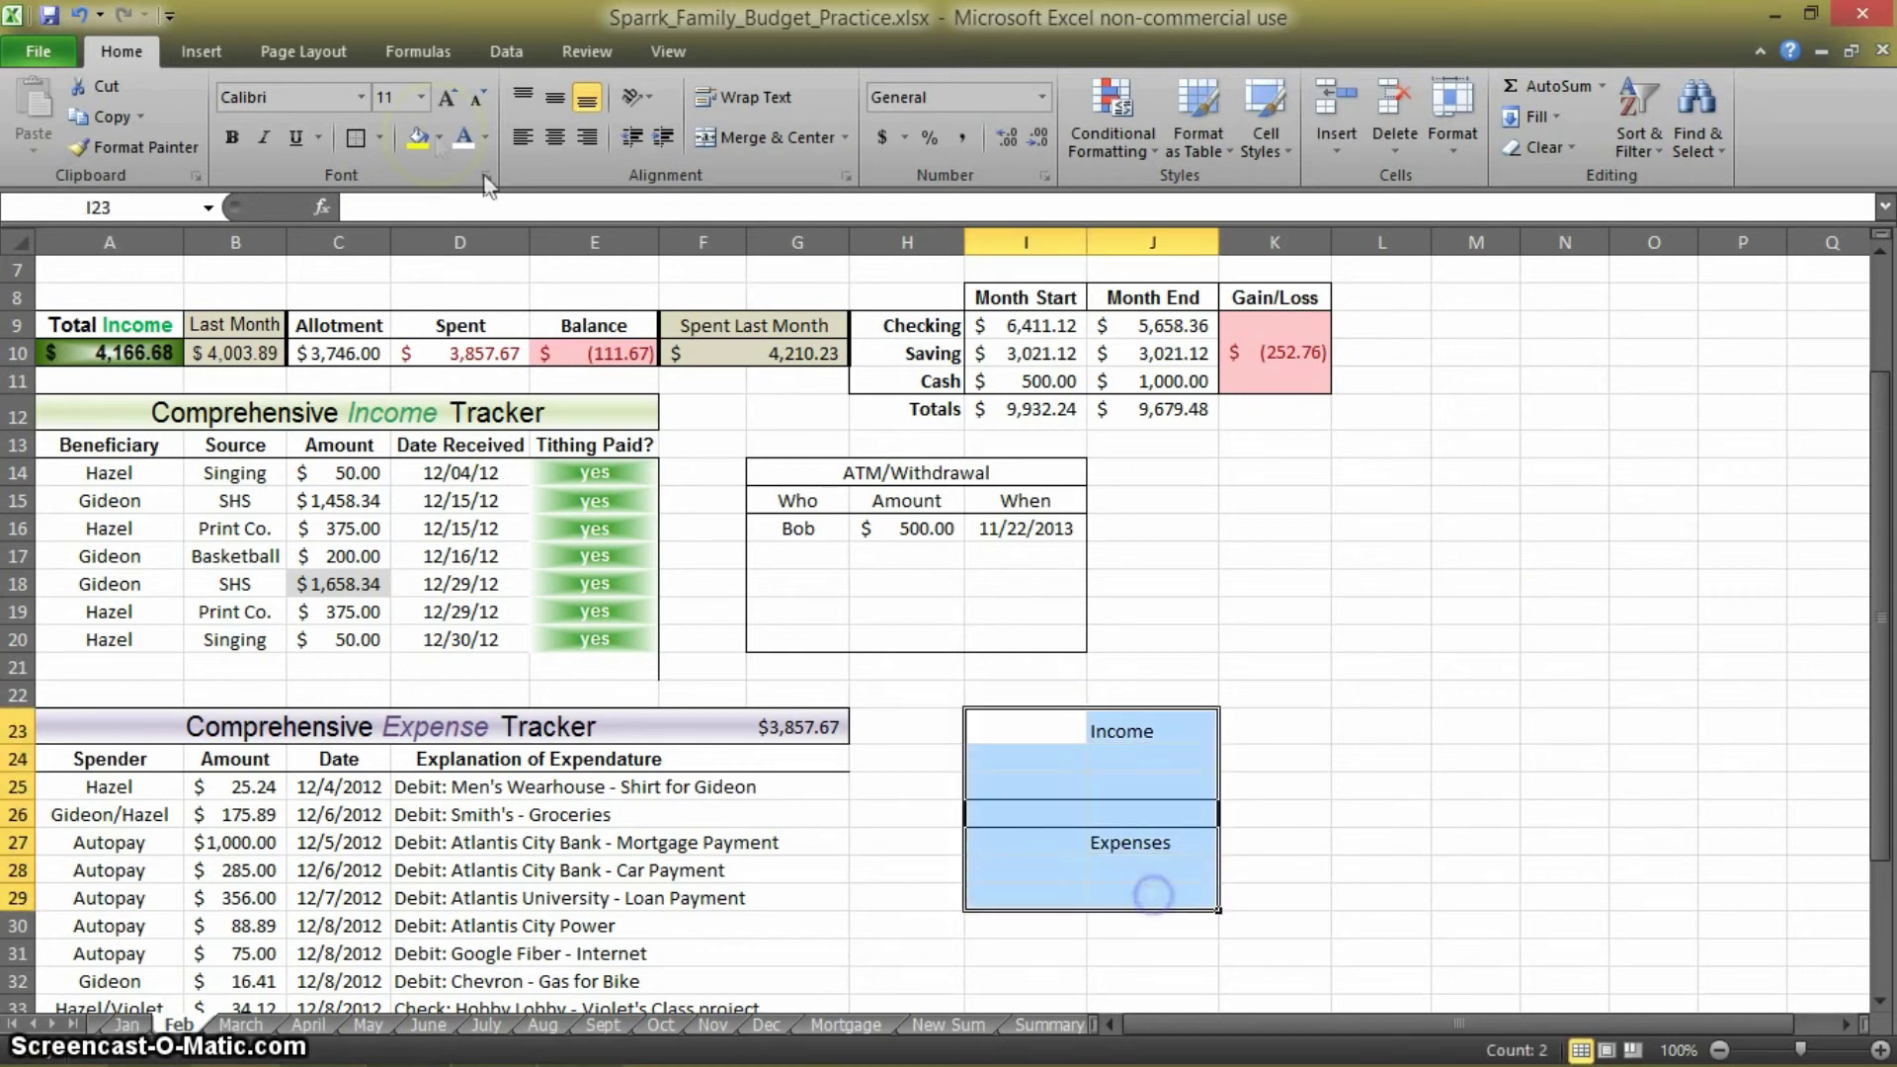
{"action": "left_click", "coordinate": [554, 137]}
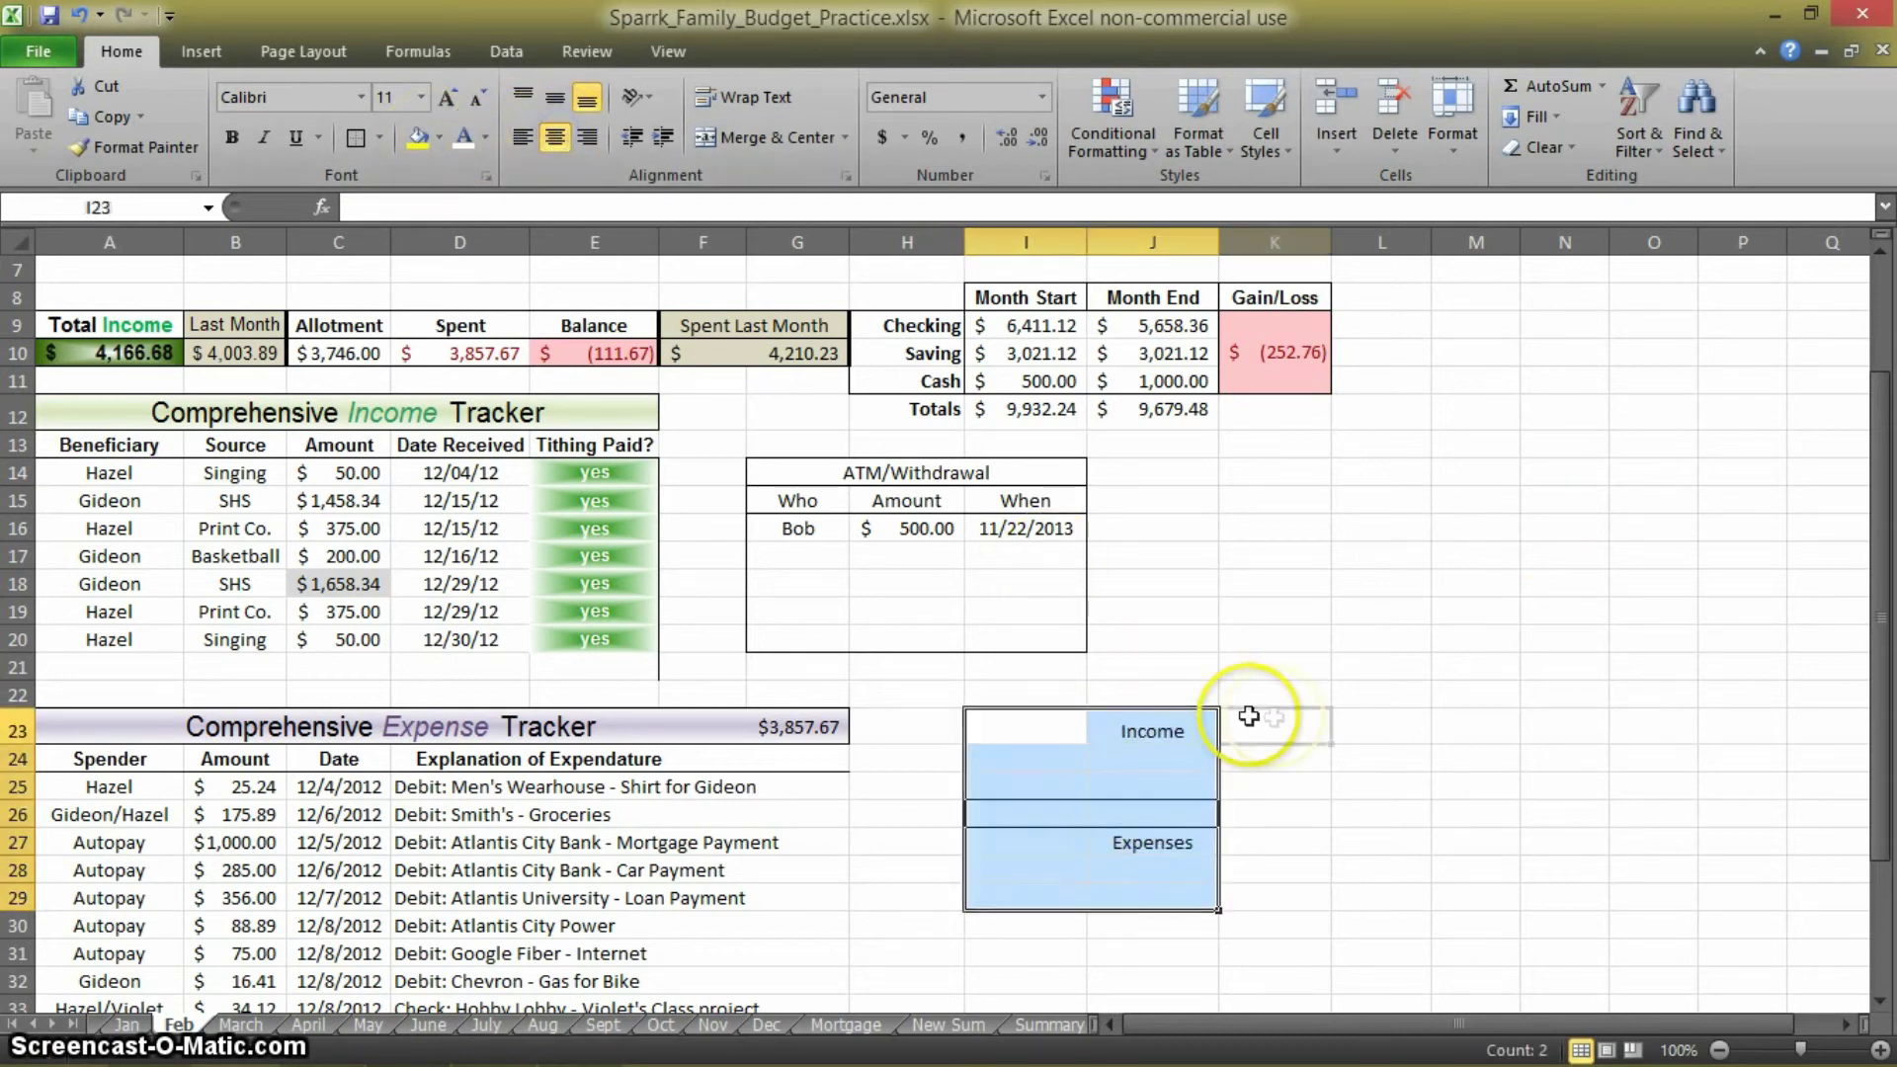
{"action": "left_click", "coordinate": [1240, 711]}
Enter the two family members' first names as row labels in I28:I29 and I24:I25
{"action": "left_click", "coordinate": [1055, 871]}
{"action": "type", "text": "Gideon"}
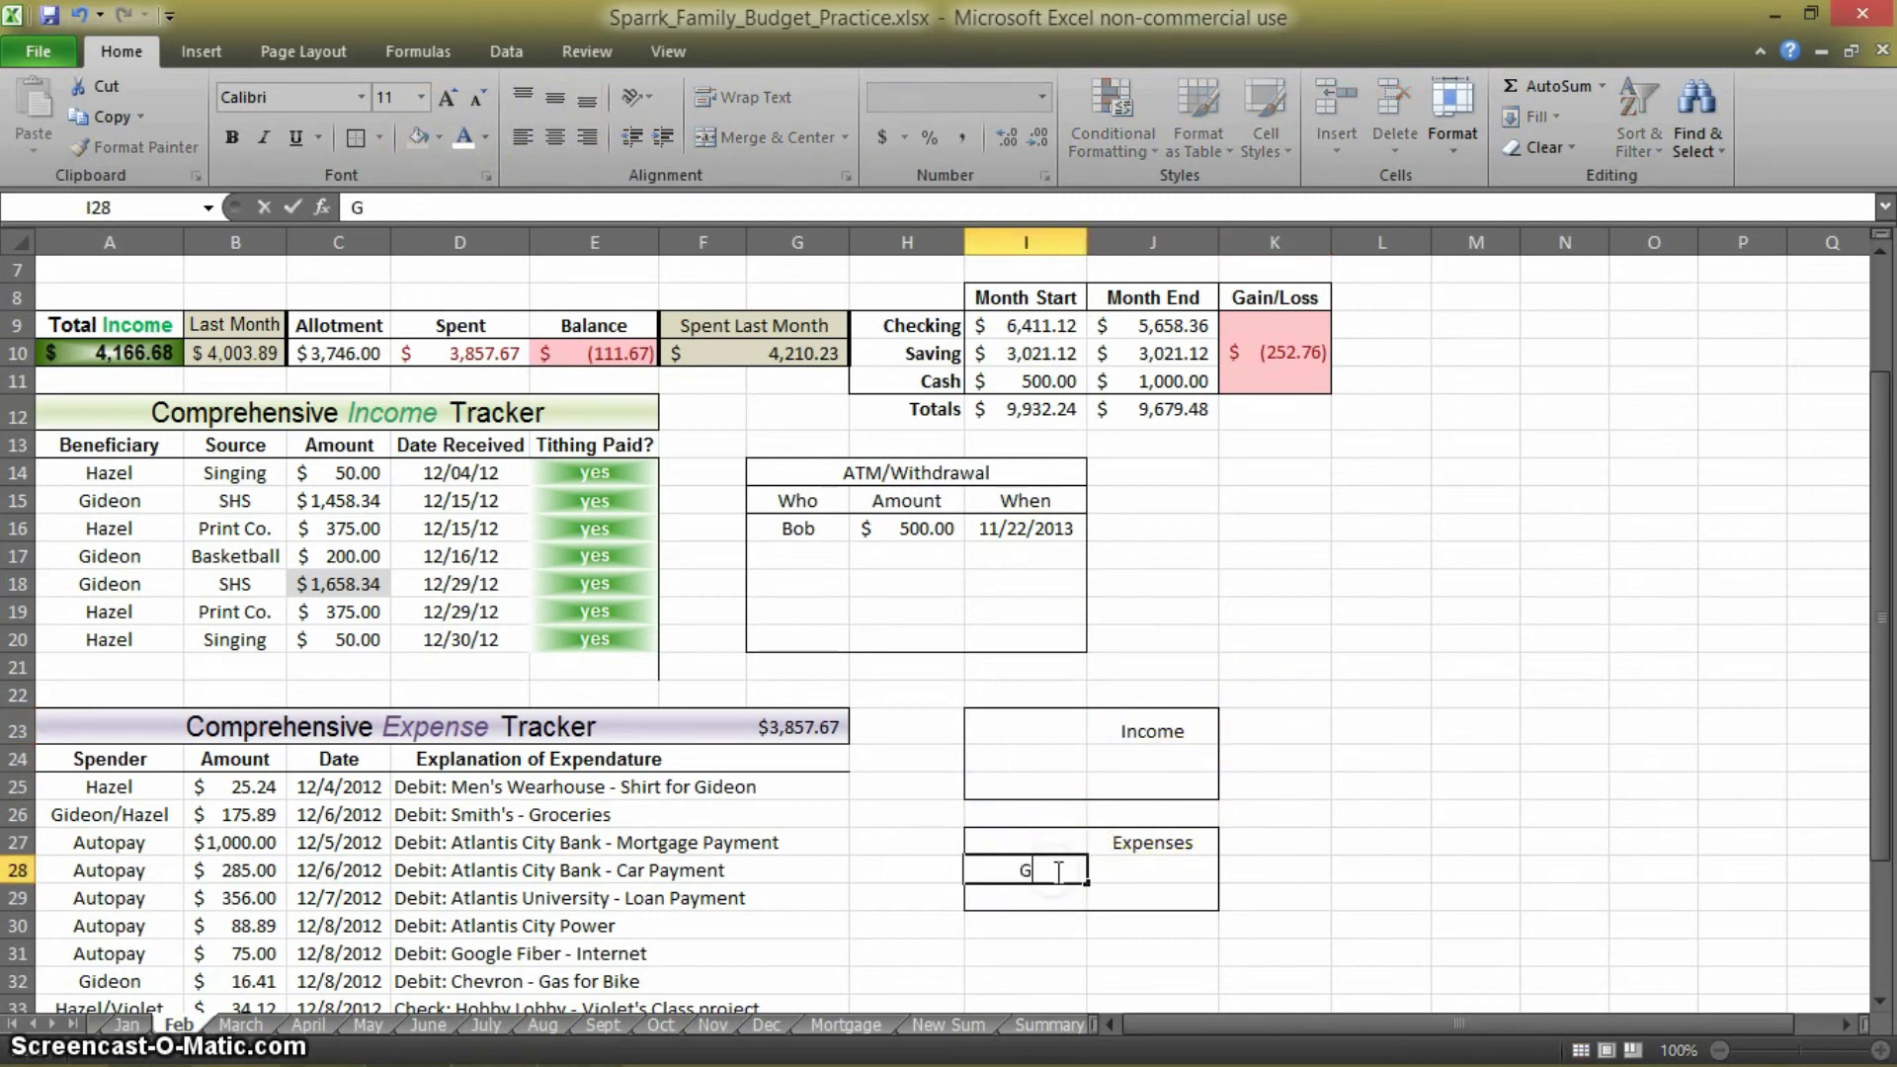
{"action": "key", "text": "Return"}
{"action": "type", "text": "Hz"}
{"action": "type", "text": "zel"}
{"action": "left_click", "coordinate": [1046, 762]}
{"action": "type", "text": "Gideon"}
{"action": "key", "text": "Return"}
{"action": "type", "text": "Hazel"}
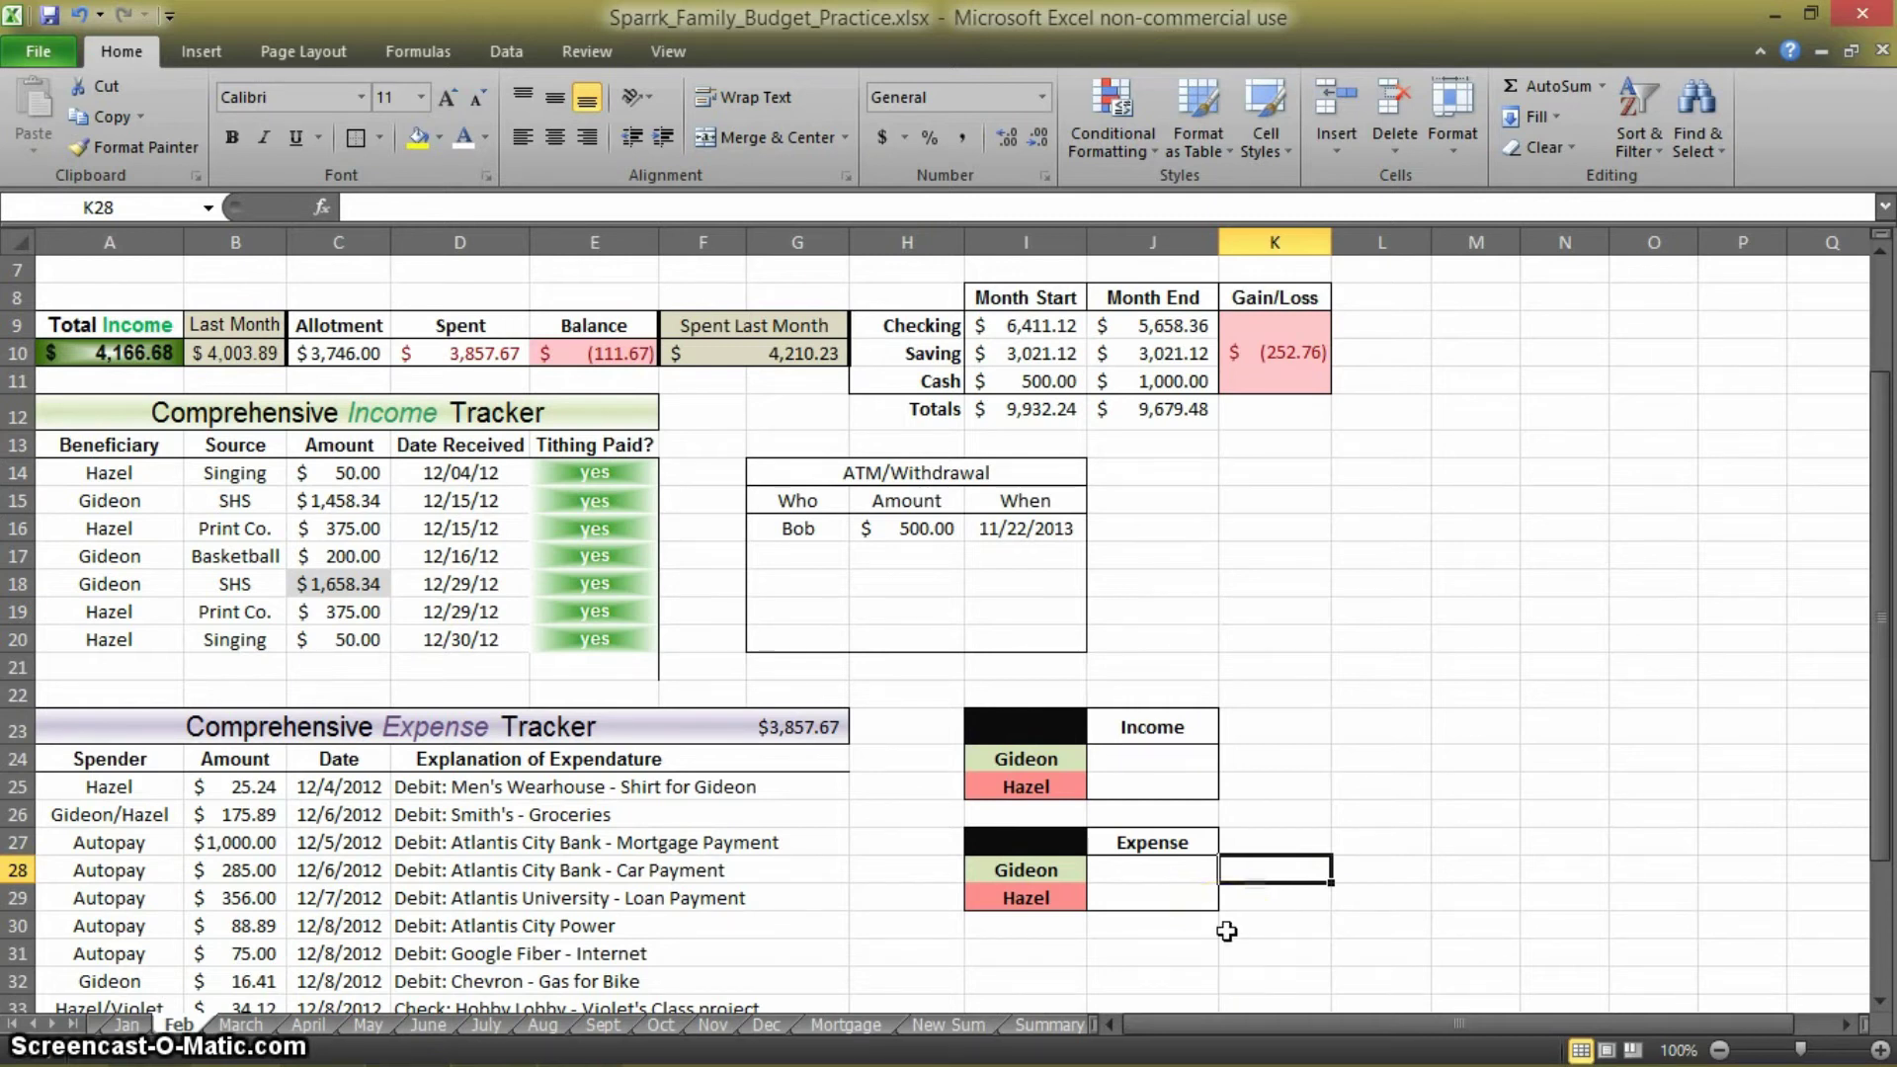
Apply the Accounting number format to the value cells J24:J25 and J28:J29 of the Income and Expense tables
{"action": "left_click", "coordinate": [1186, 758]}
{"action": "left_click_drag", "start_coordinate": [1201, 783], "coordinate": [1201, 786]}
{"action": "left_click_drag", "start_coordinate": [1166, 867], "coordinate": [1176, 893]}
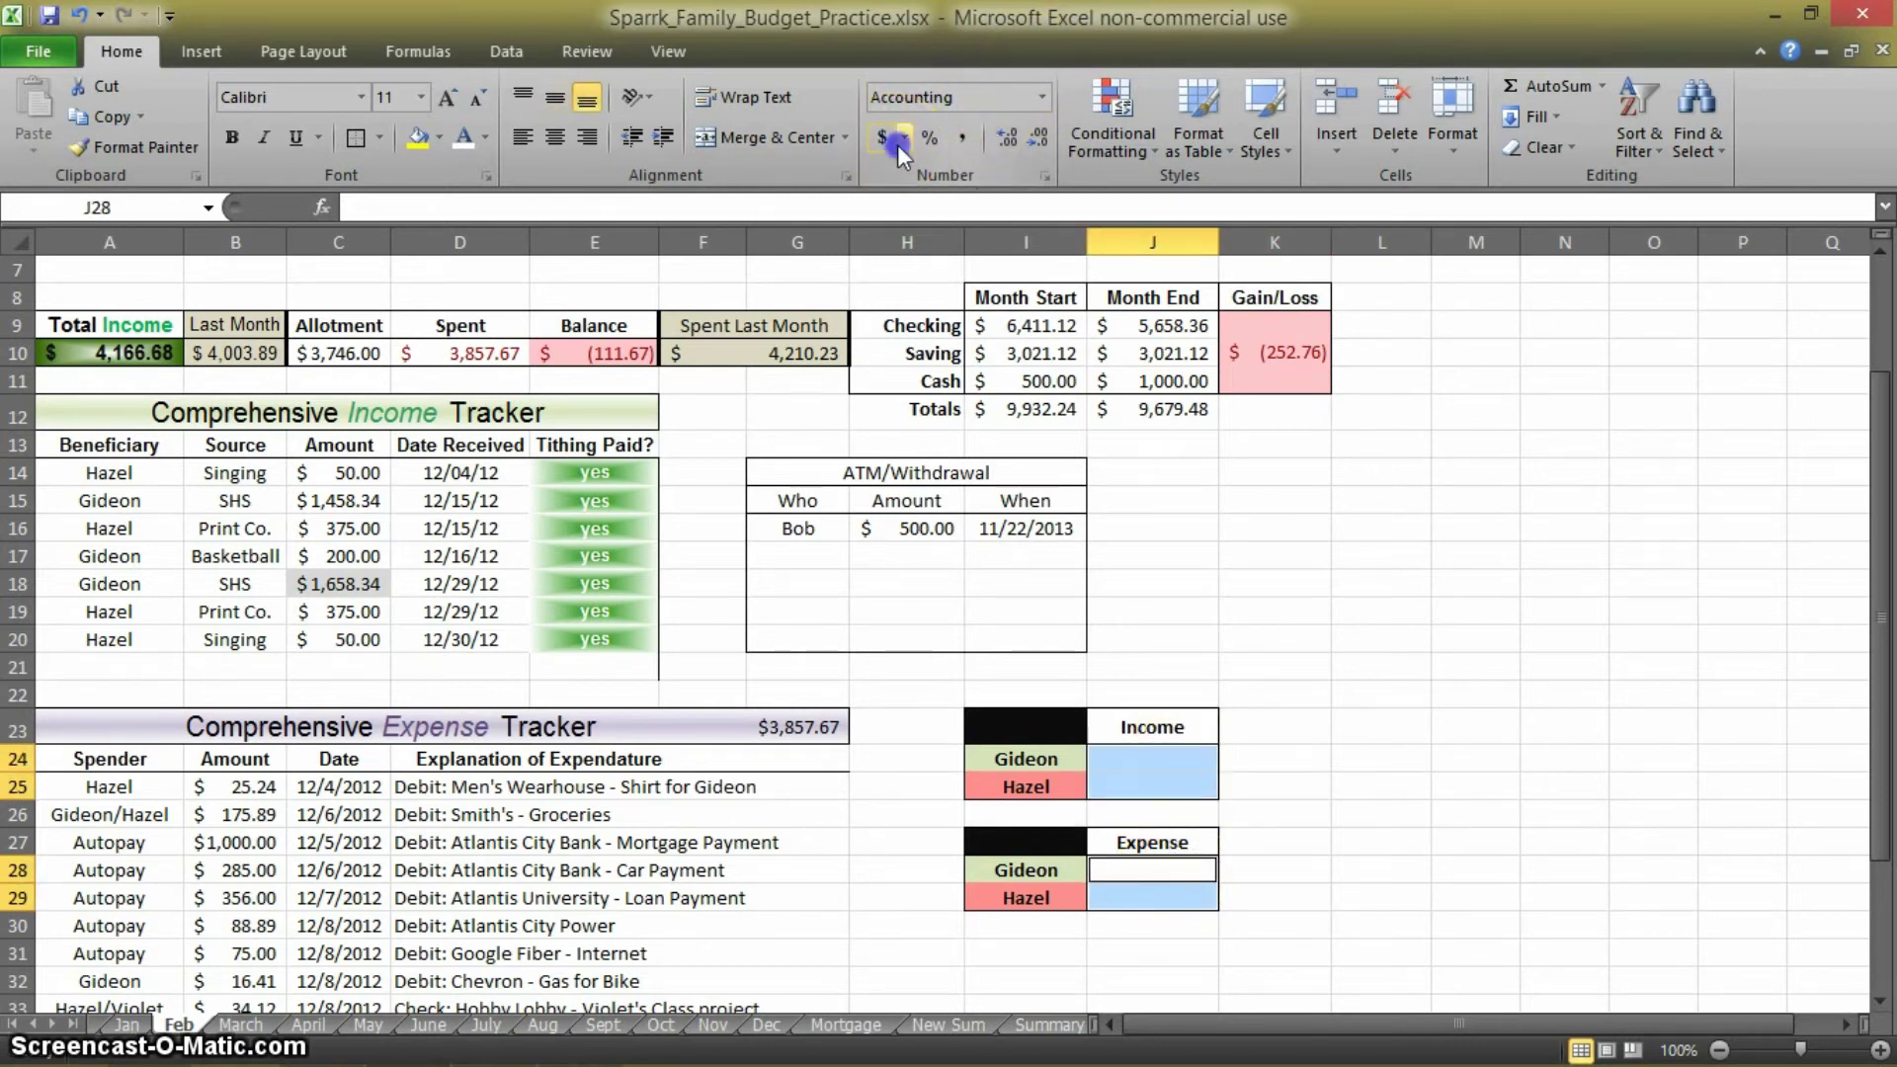
{"action": "left_click", "coordinate": [1340, 591]}
Total the first family member's income in J24 with the formula =C15+C17+C18
{"action": "left_click", "coordinate": [1135, 758]}
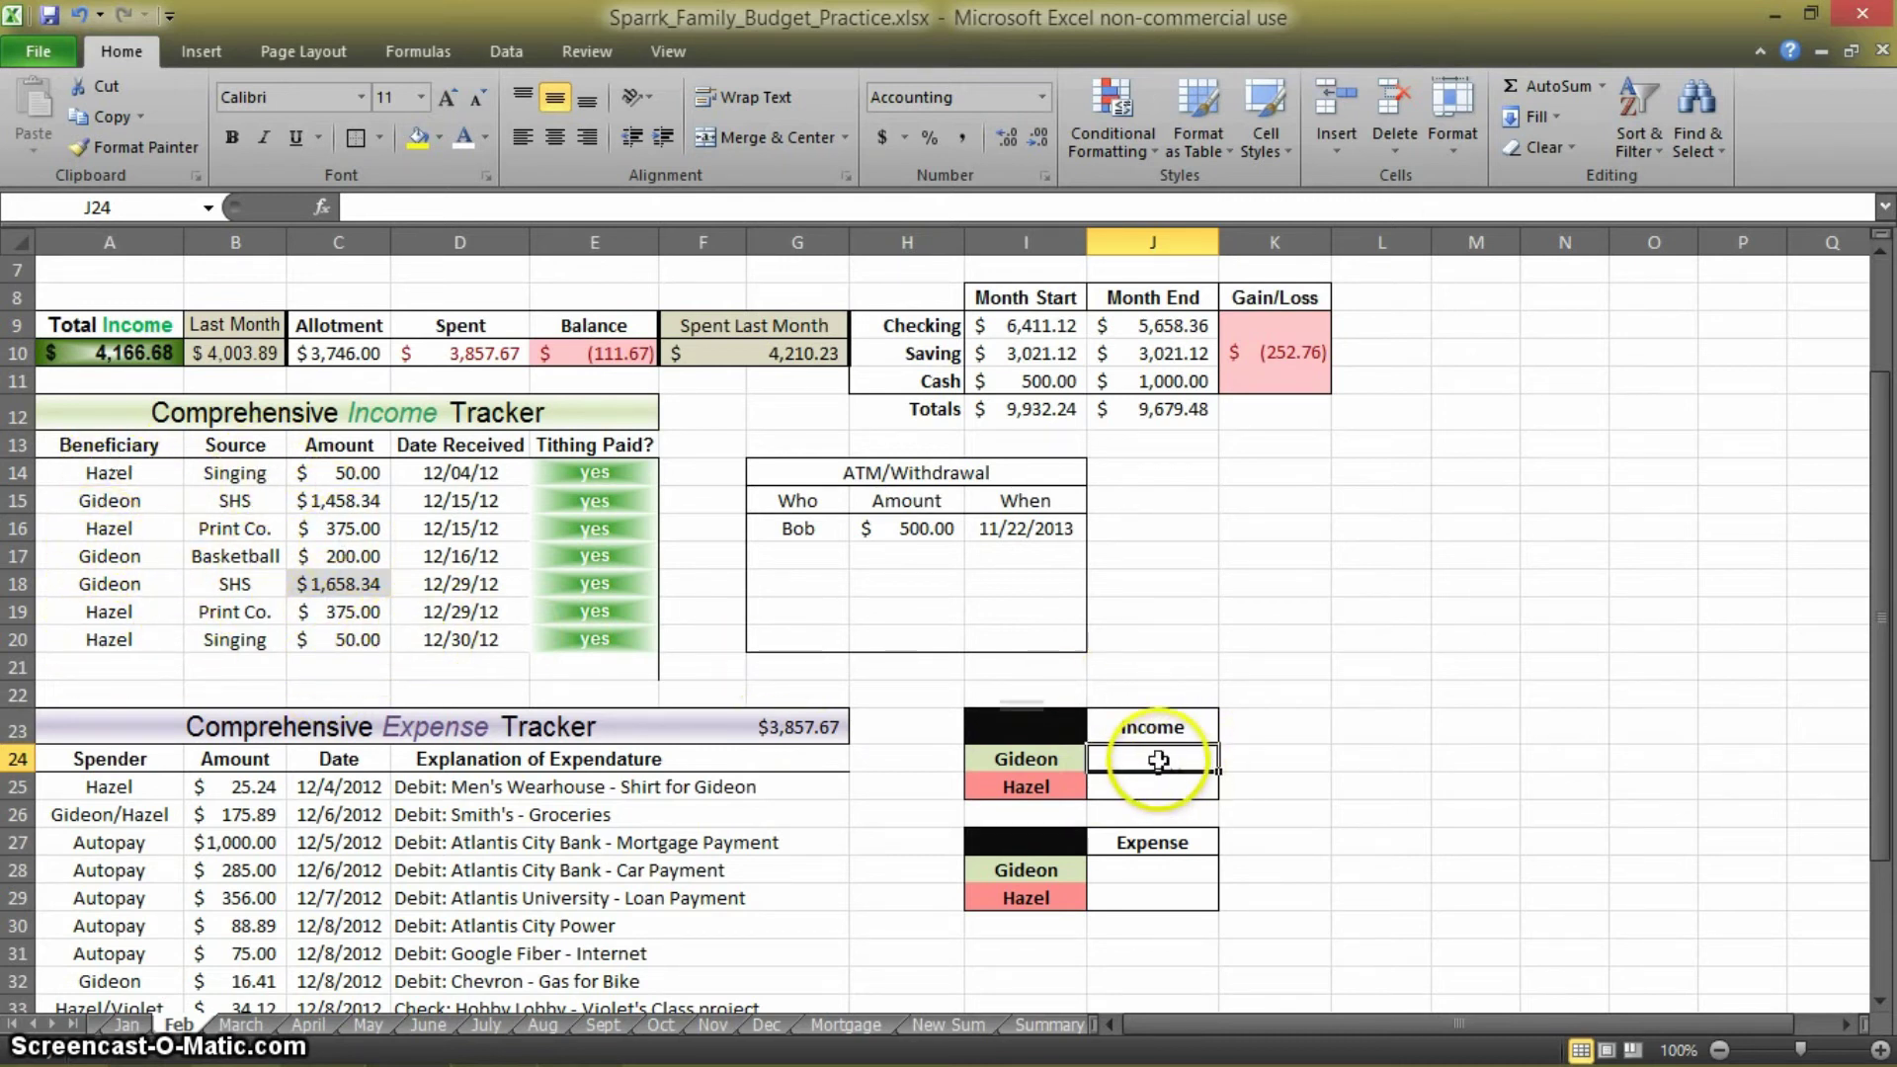
{"action": "type", "text": "="}
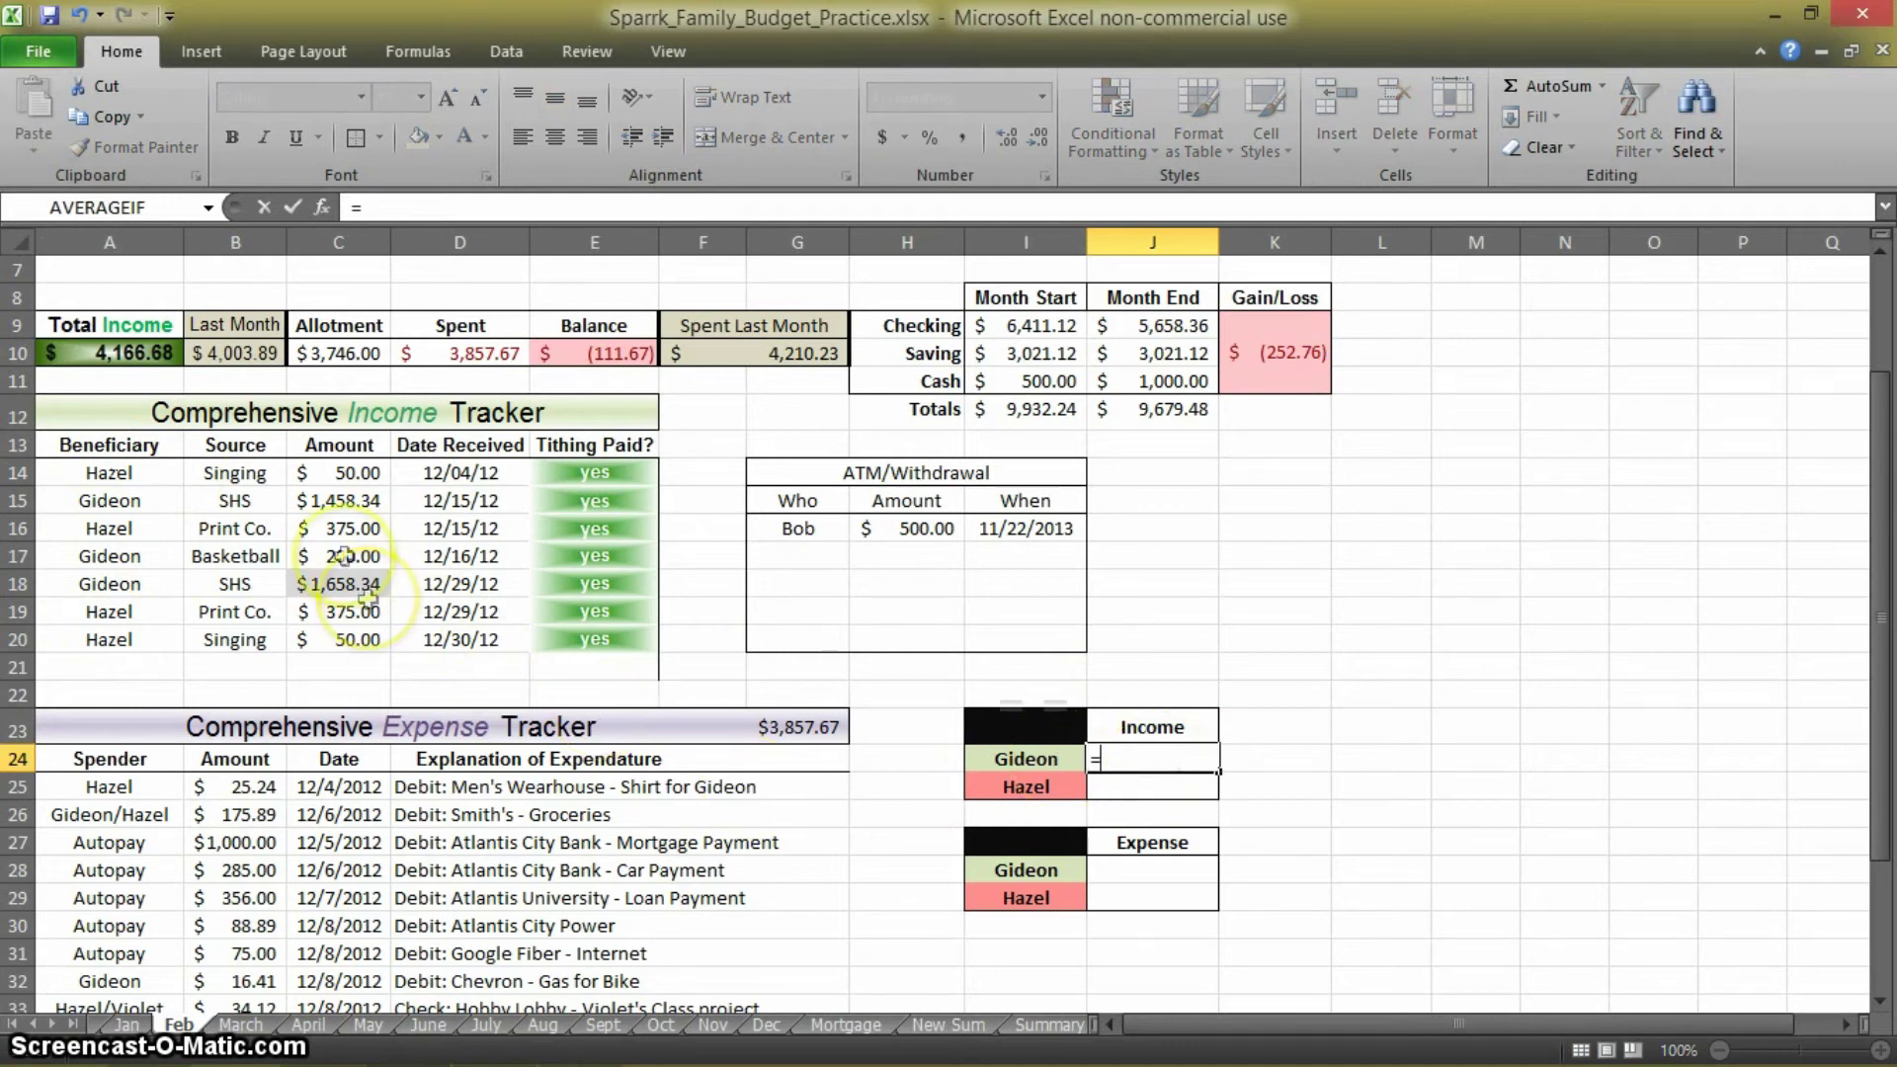
{"action": "left_click", "coordinate": [333, 509]}
{"action": "type", "text": "+"}
{"action": "left_click", "coordinate": [320, 555]}
{"action": "type", "text": "+"}
{"action": "left_click", "coordinate": [326, 583]}
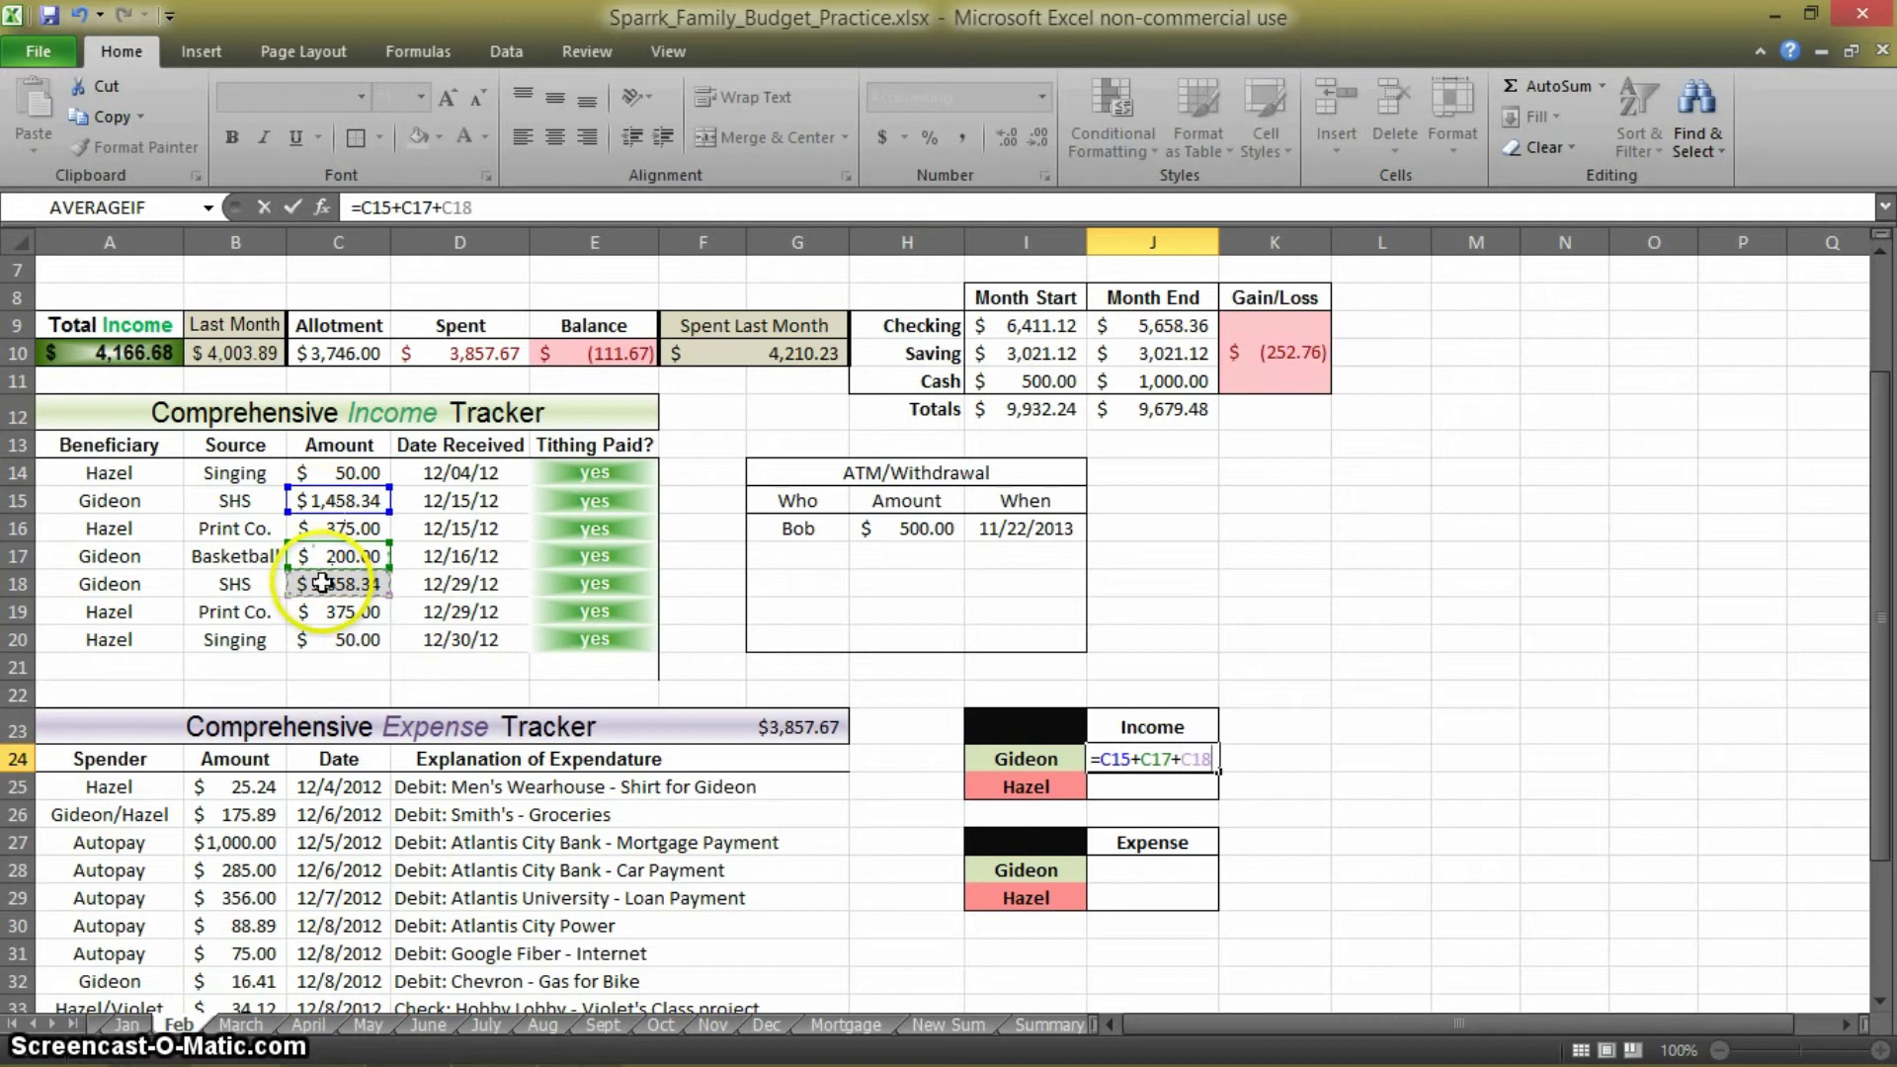
{"action": "key", "text": "Return"}
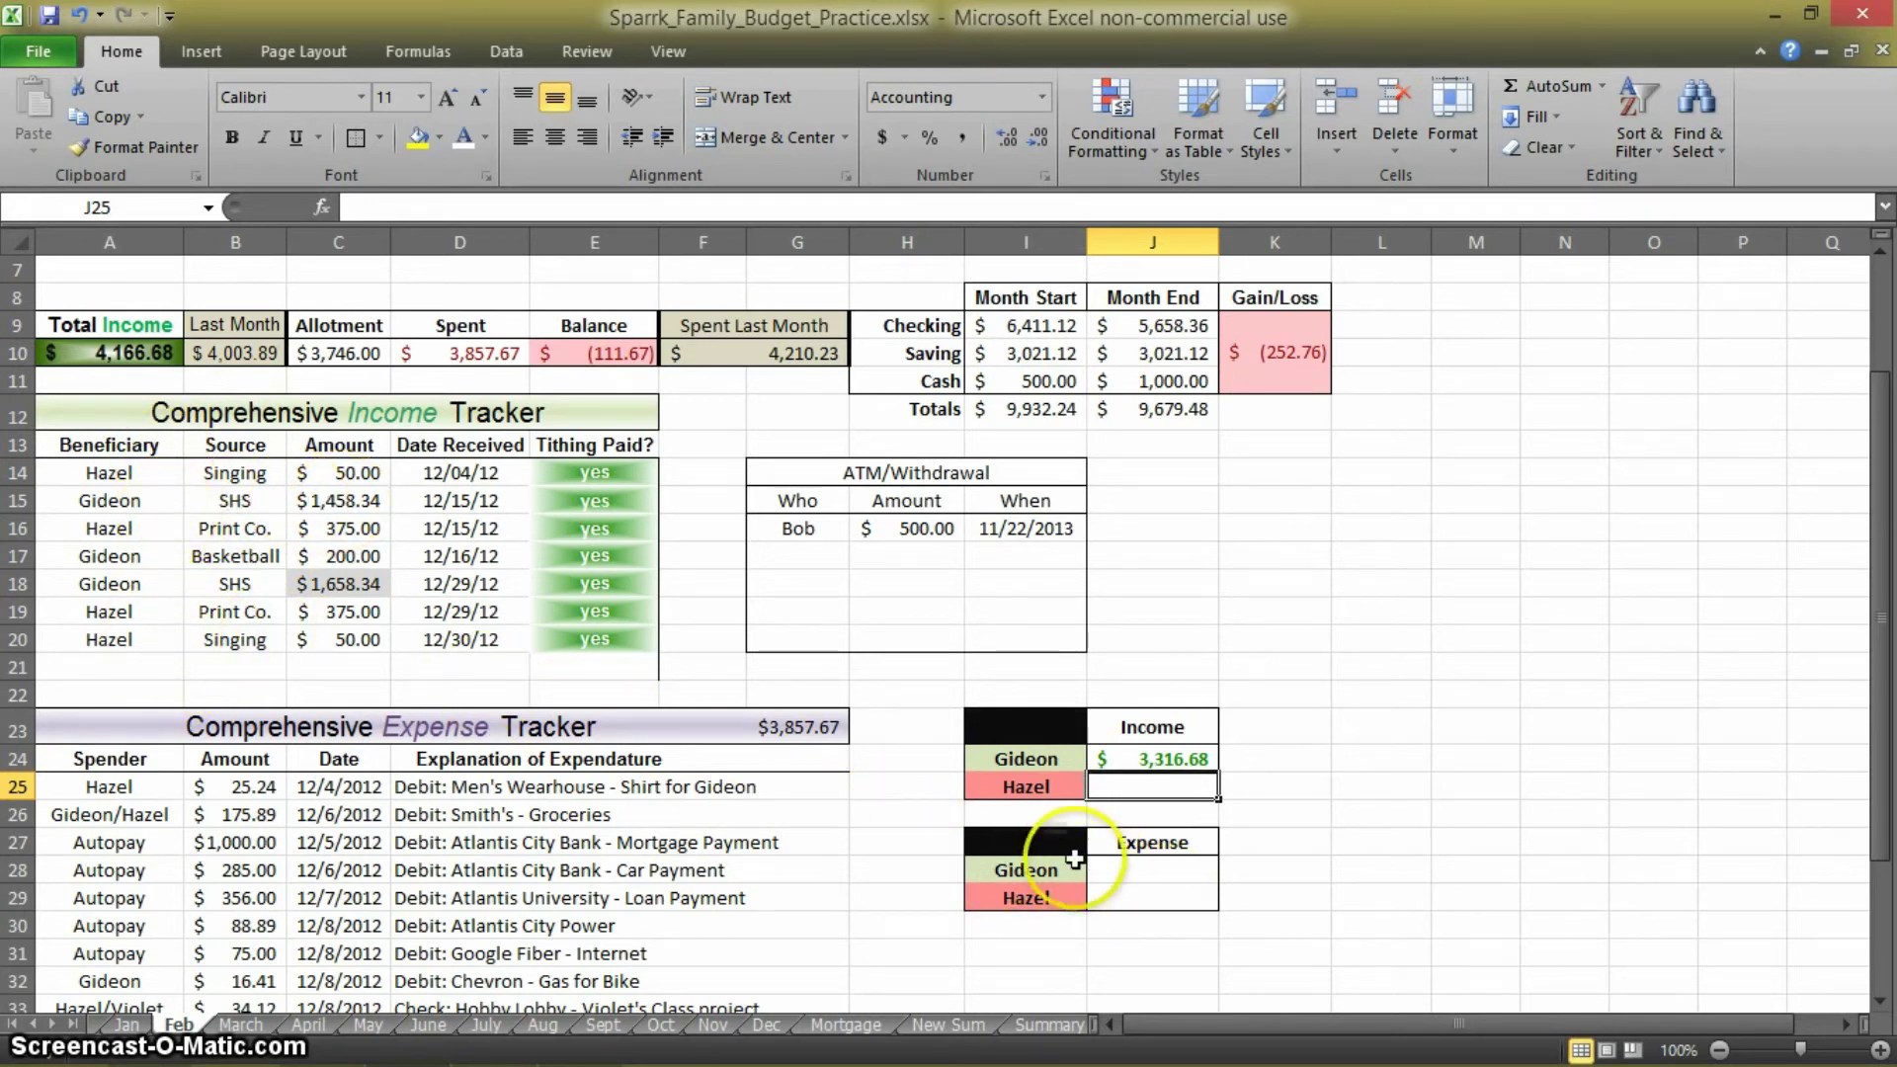
{"action": "left_click", "coordinate": [1184, 769]}
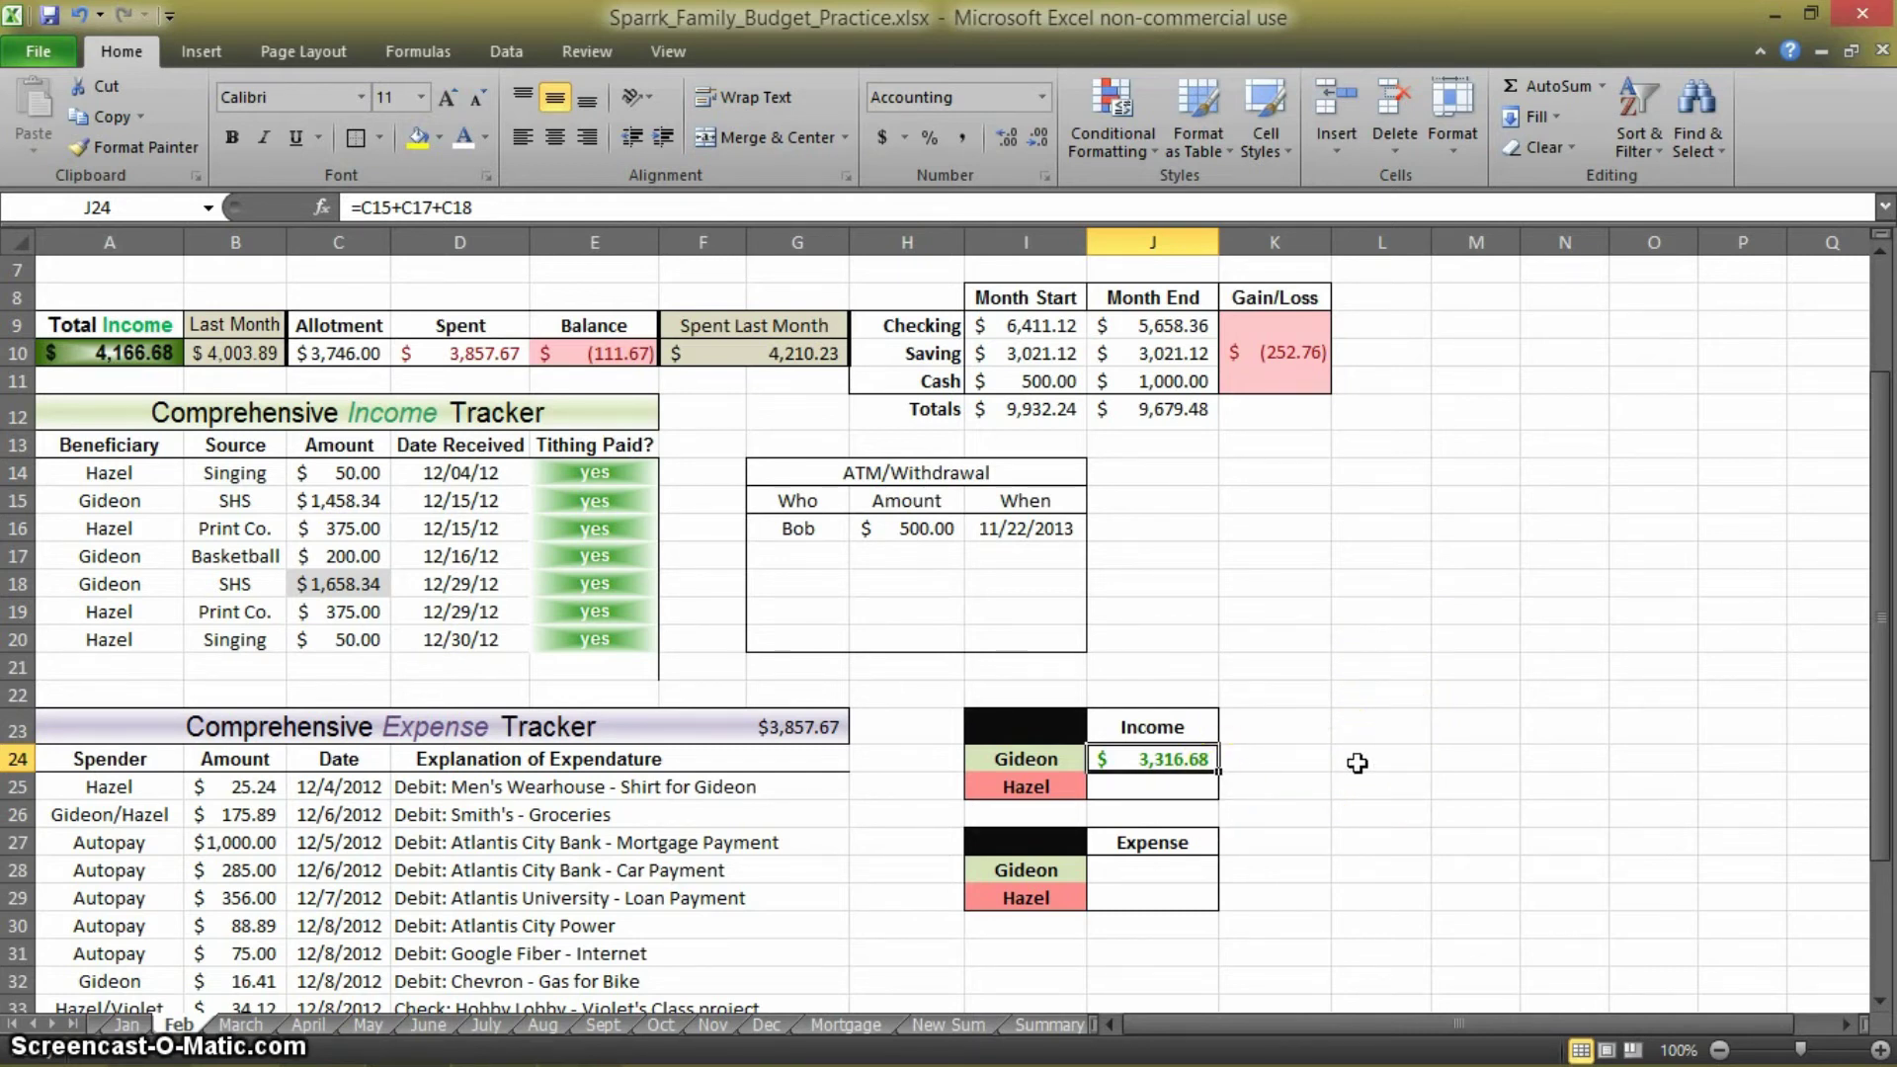
Replace the formula in J24 with a SUMIF that totals C14:C21 where A14:A21 matches the first family member's name
{"action": "key", "text": "Delete"}
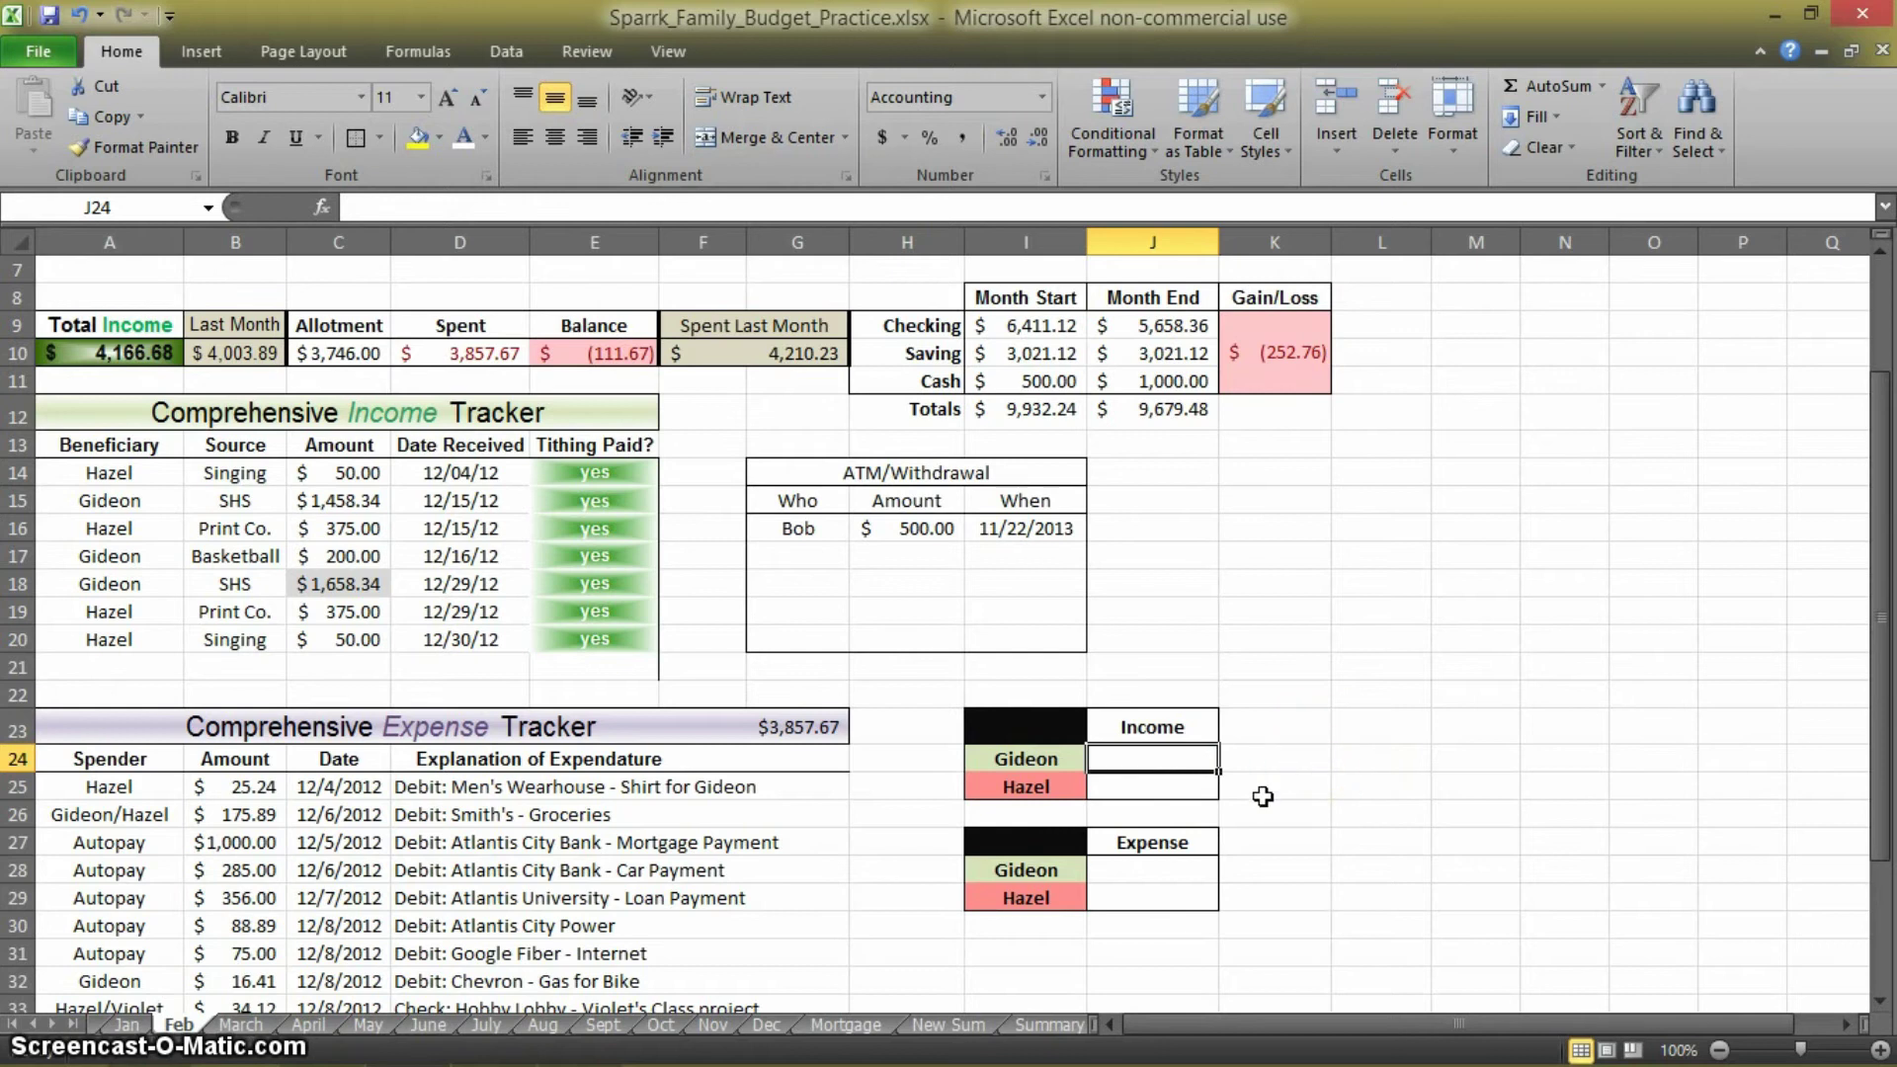
{"action": "type", "text": "=sumif"}
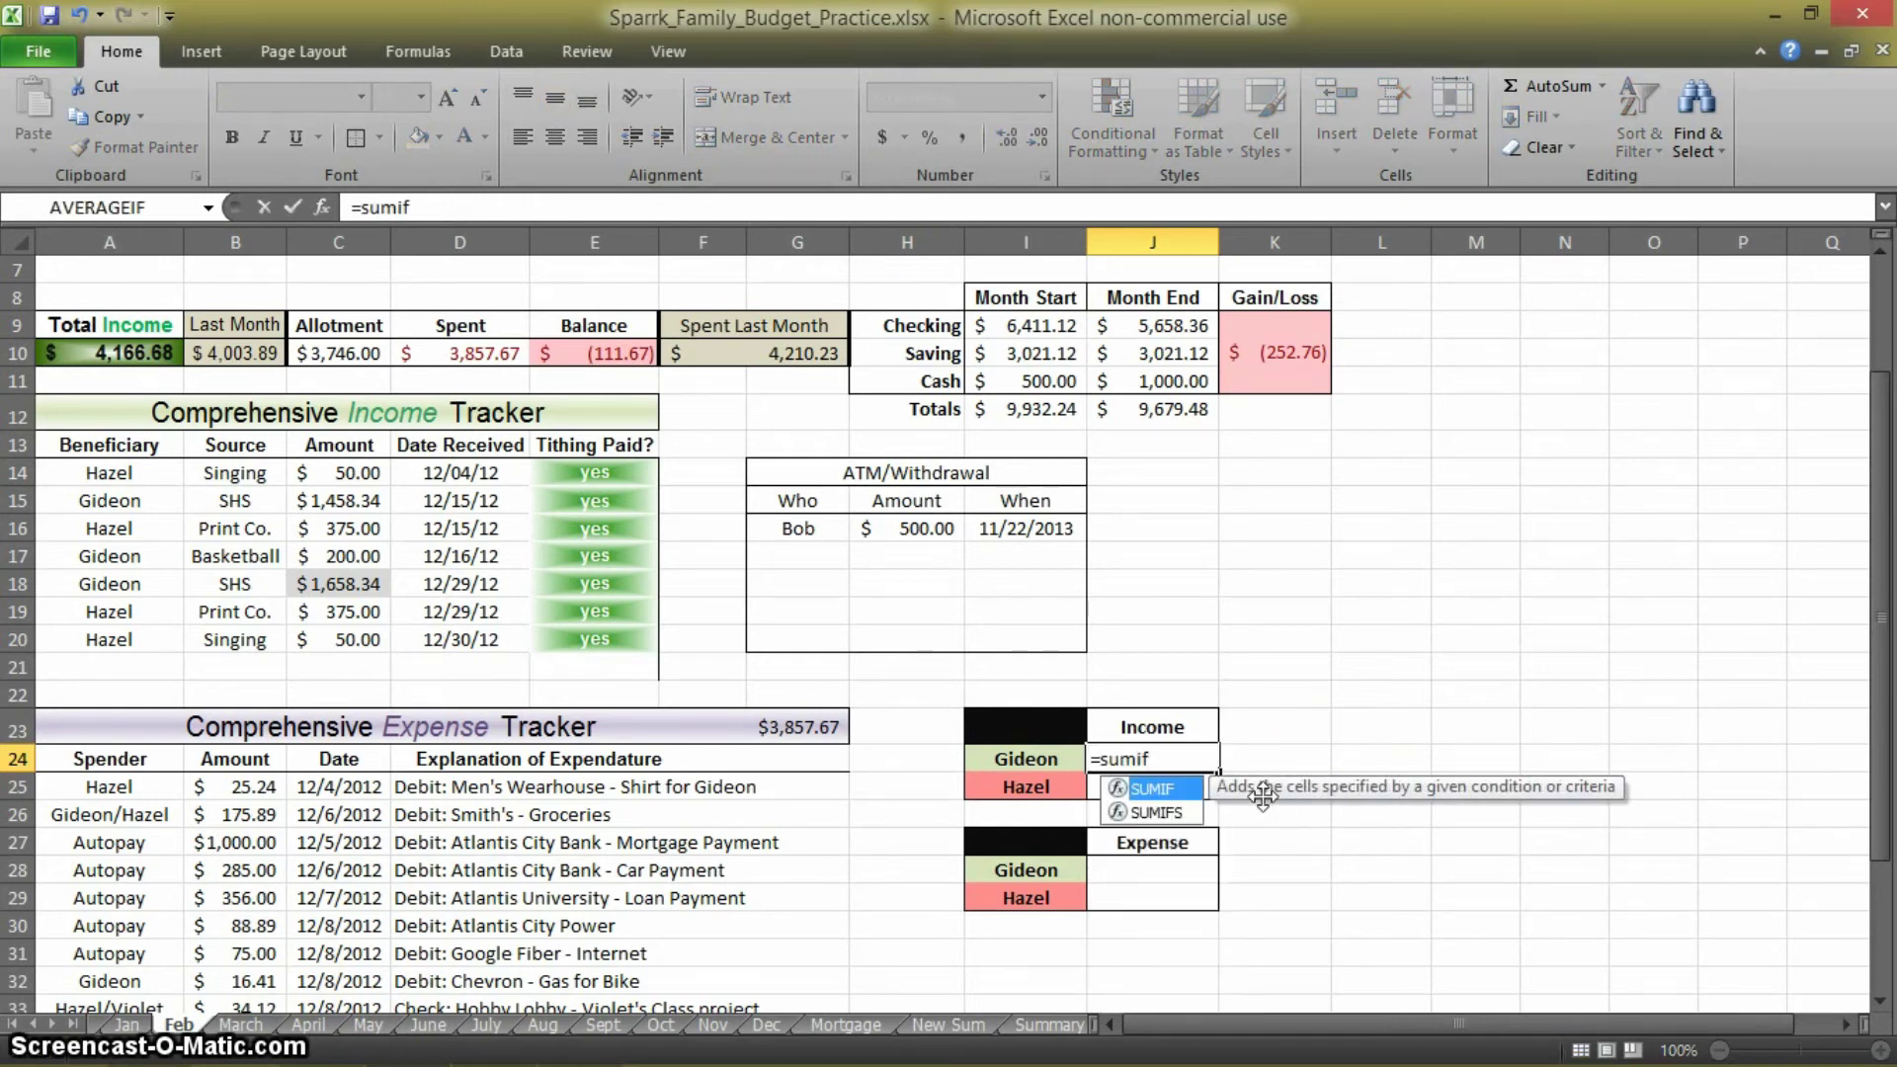
{"action": "type", "text": "("}
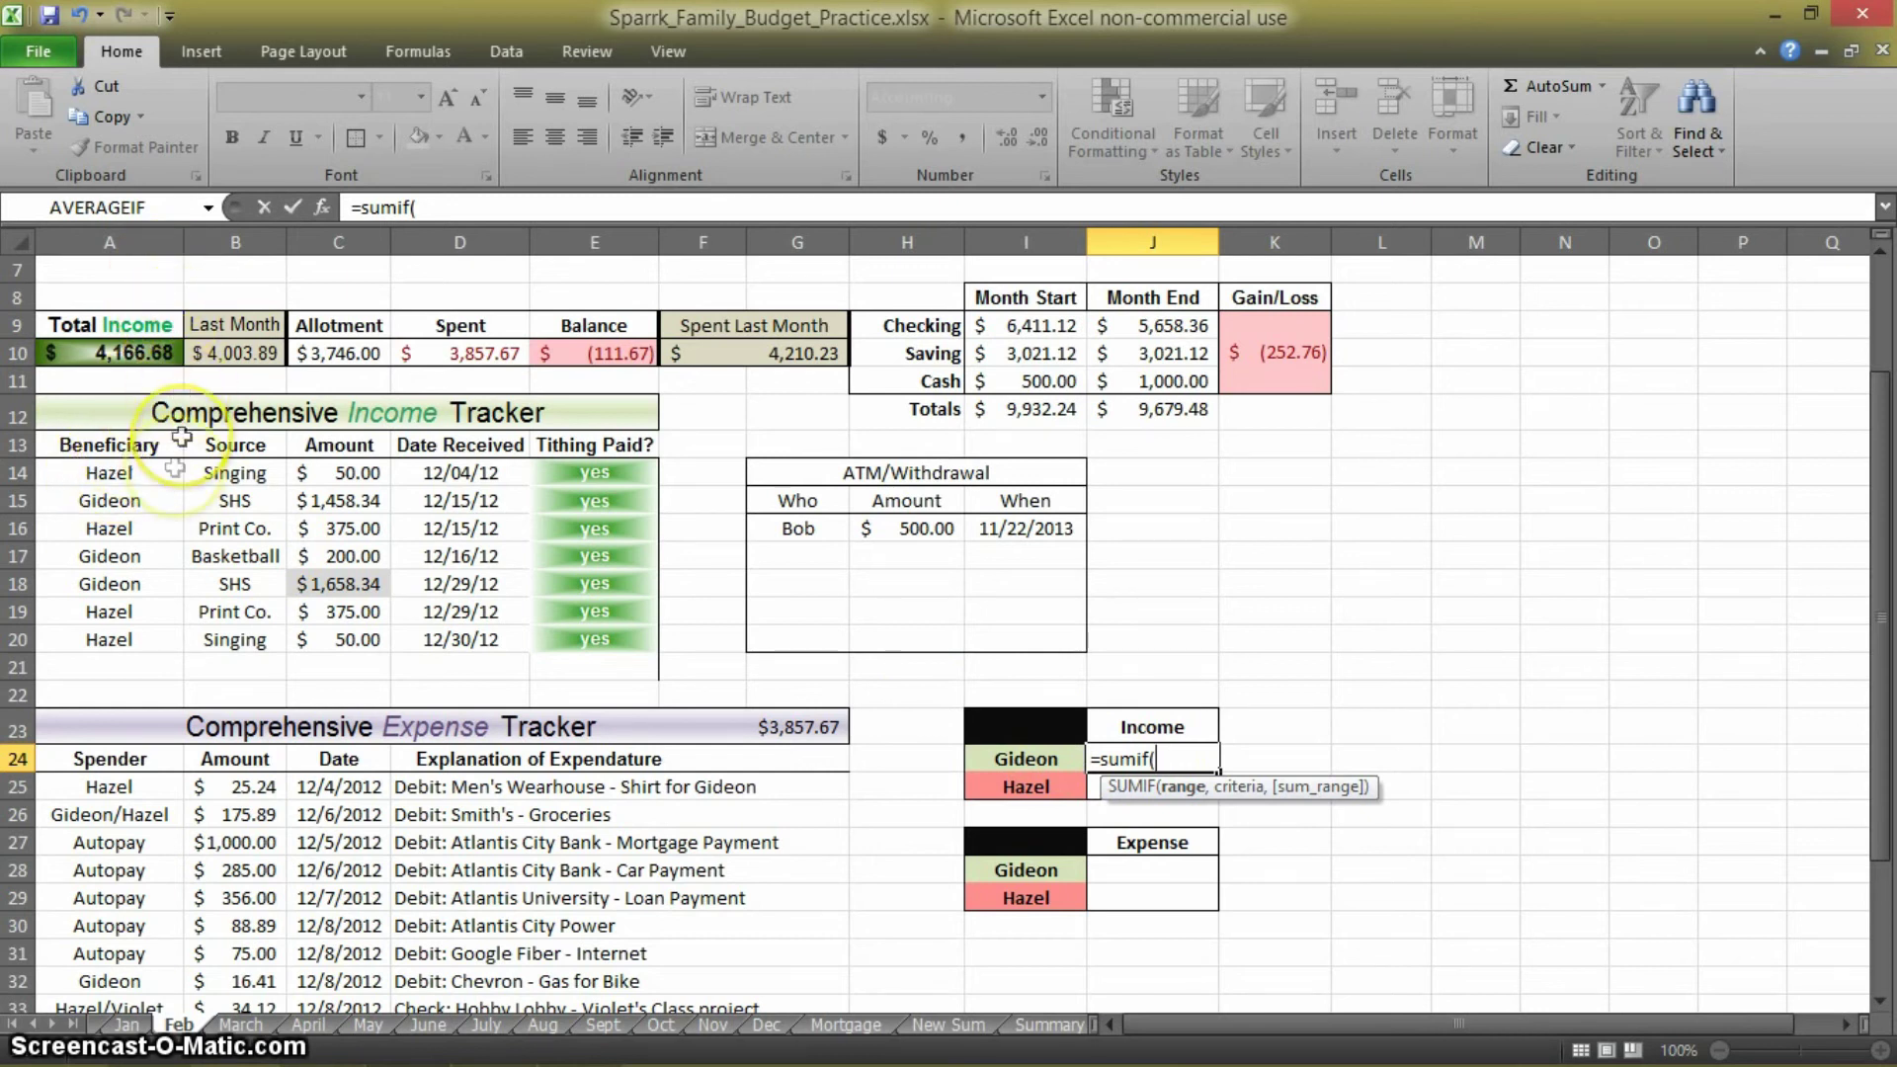
{"action": "left_click_drag", "start_coordinate": [138, 475], "coordinate": [118, 672]}
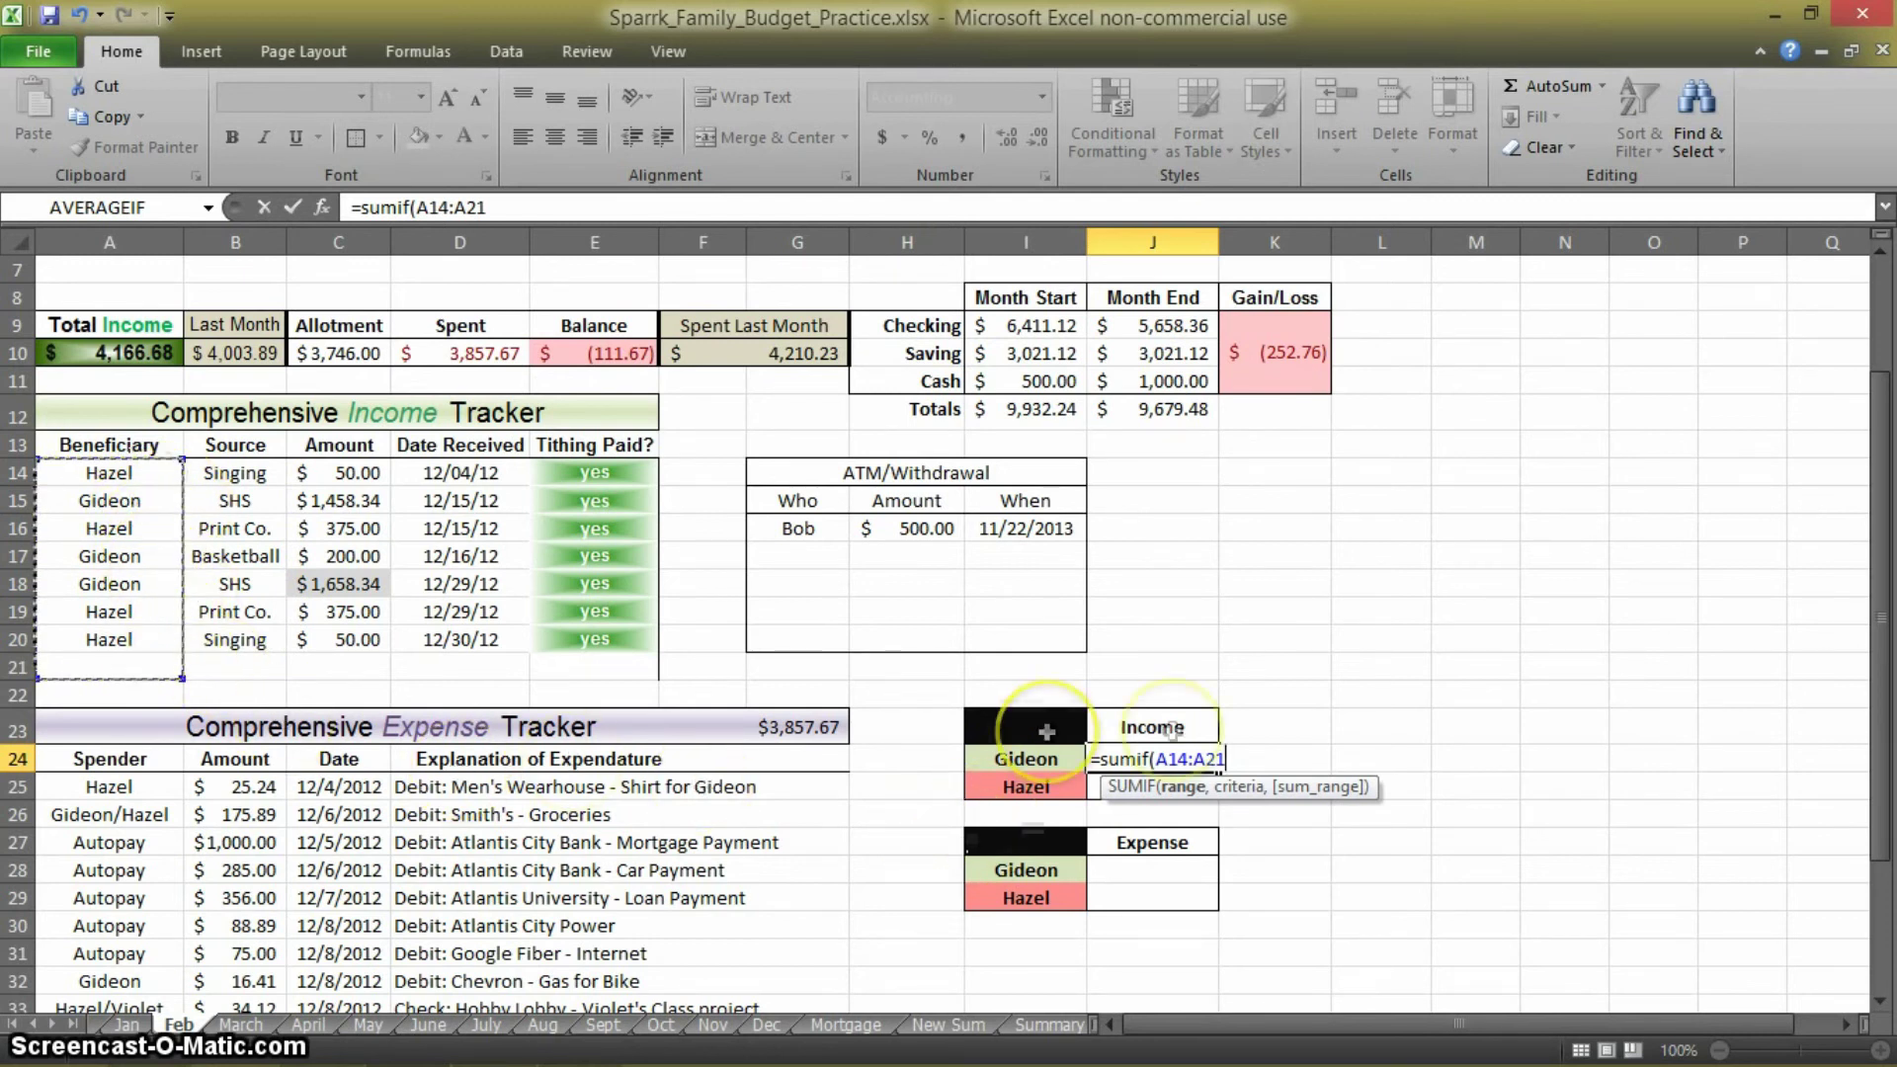
{"action": "type", "text": ","}
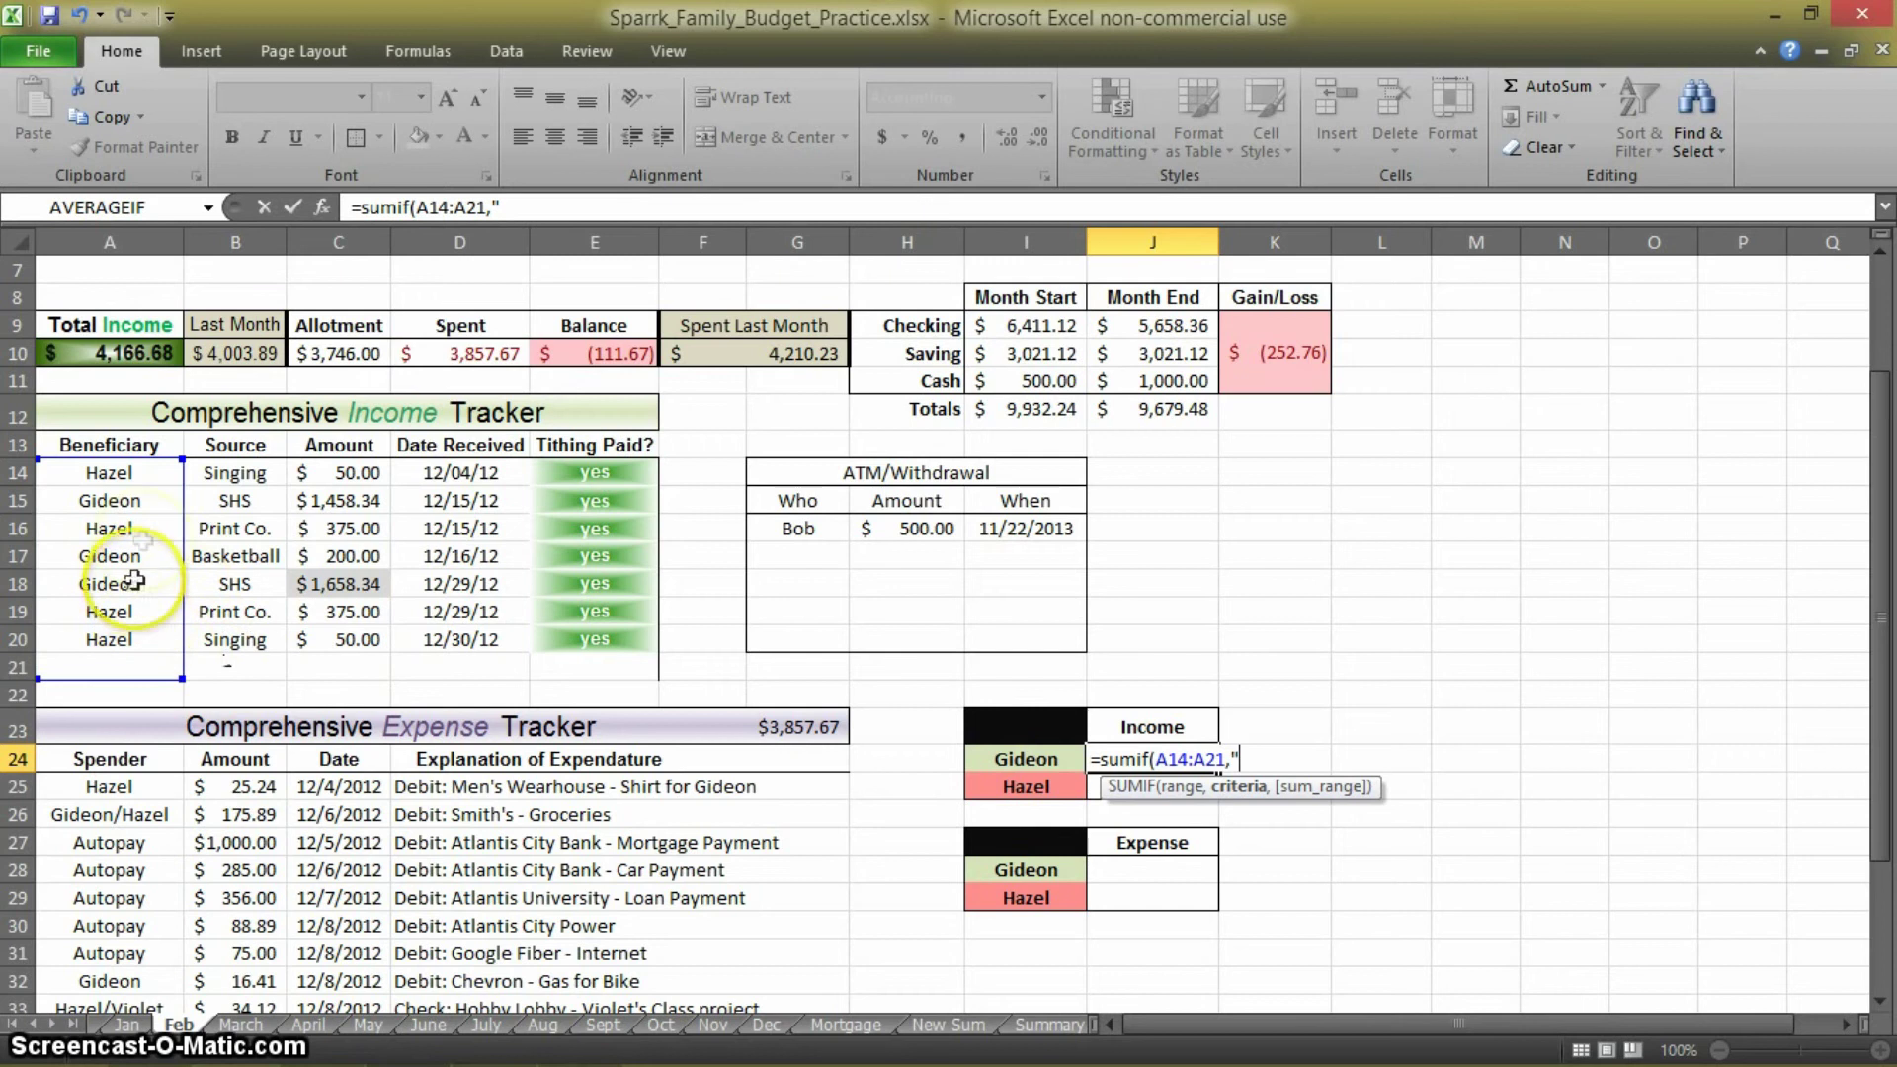
{"action": "type", "text": "i"}
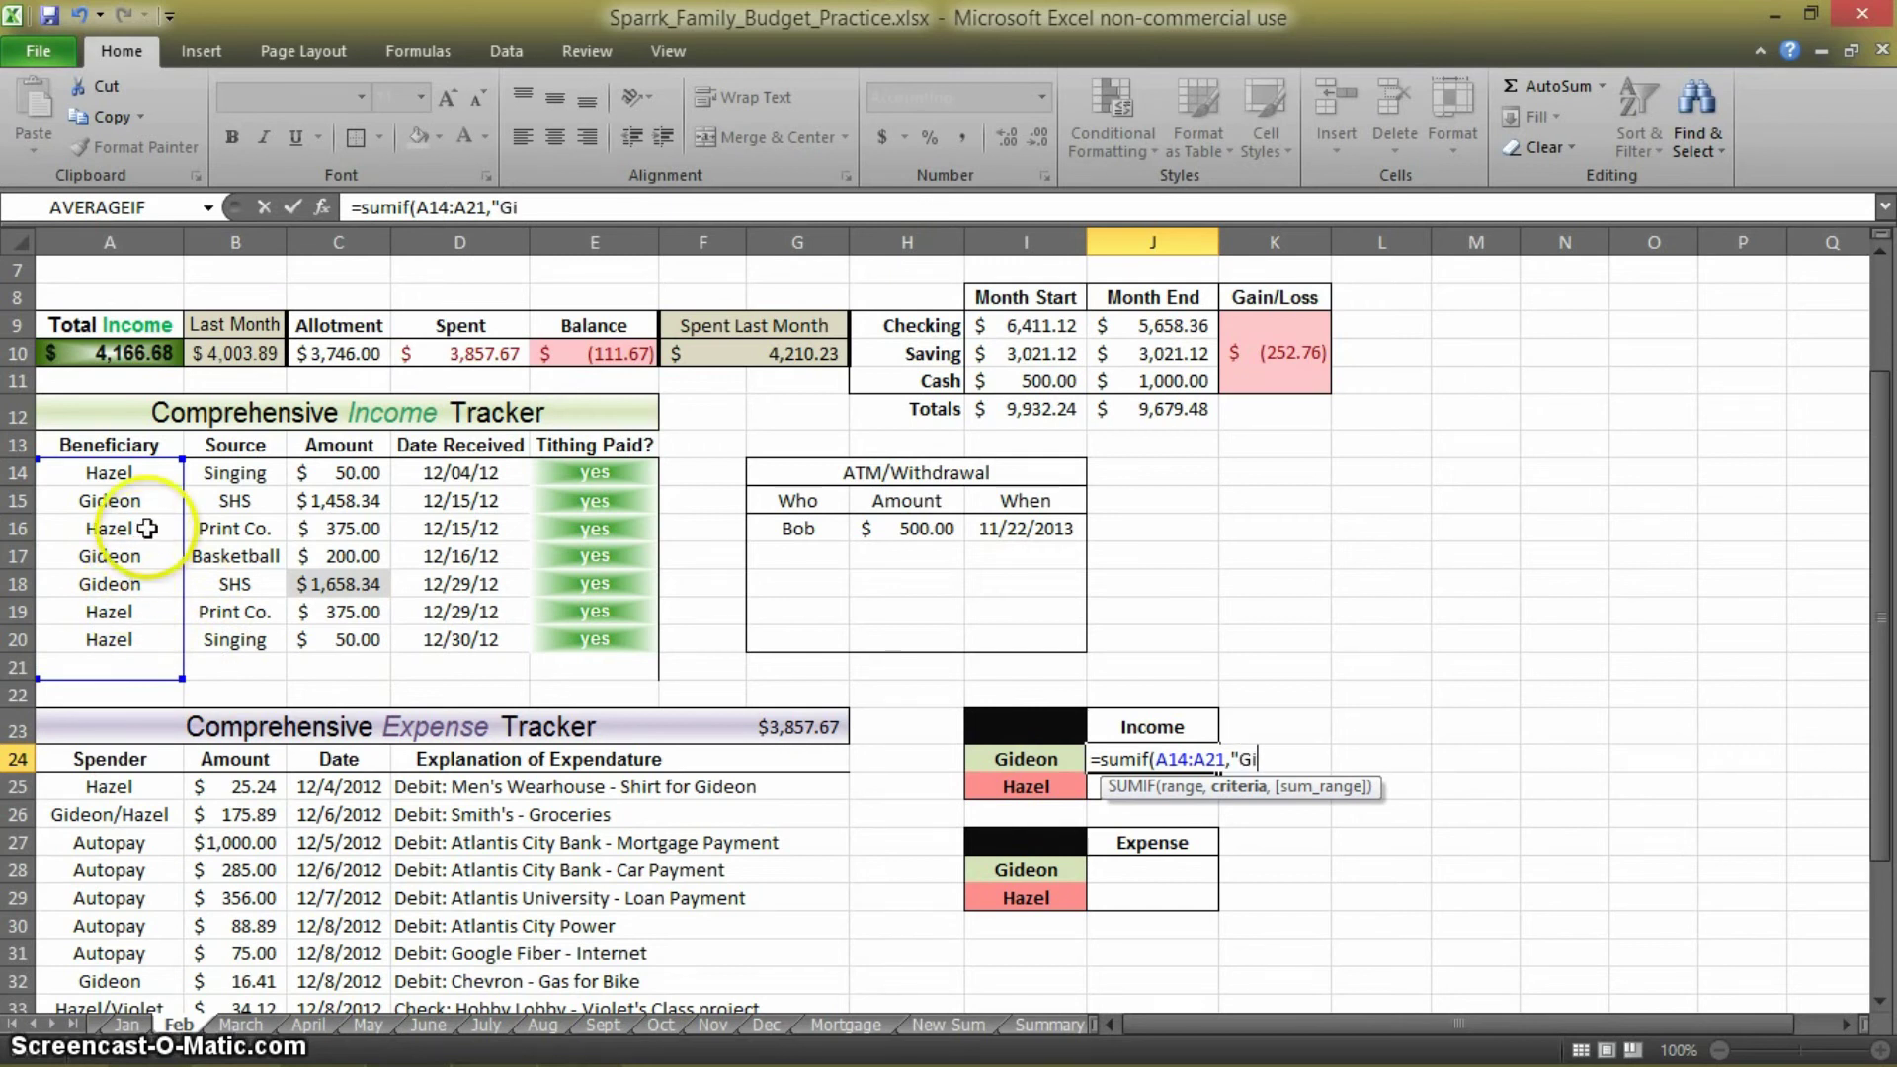
{"action": "type", "text": "deon\","}
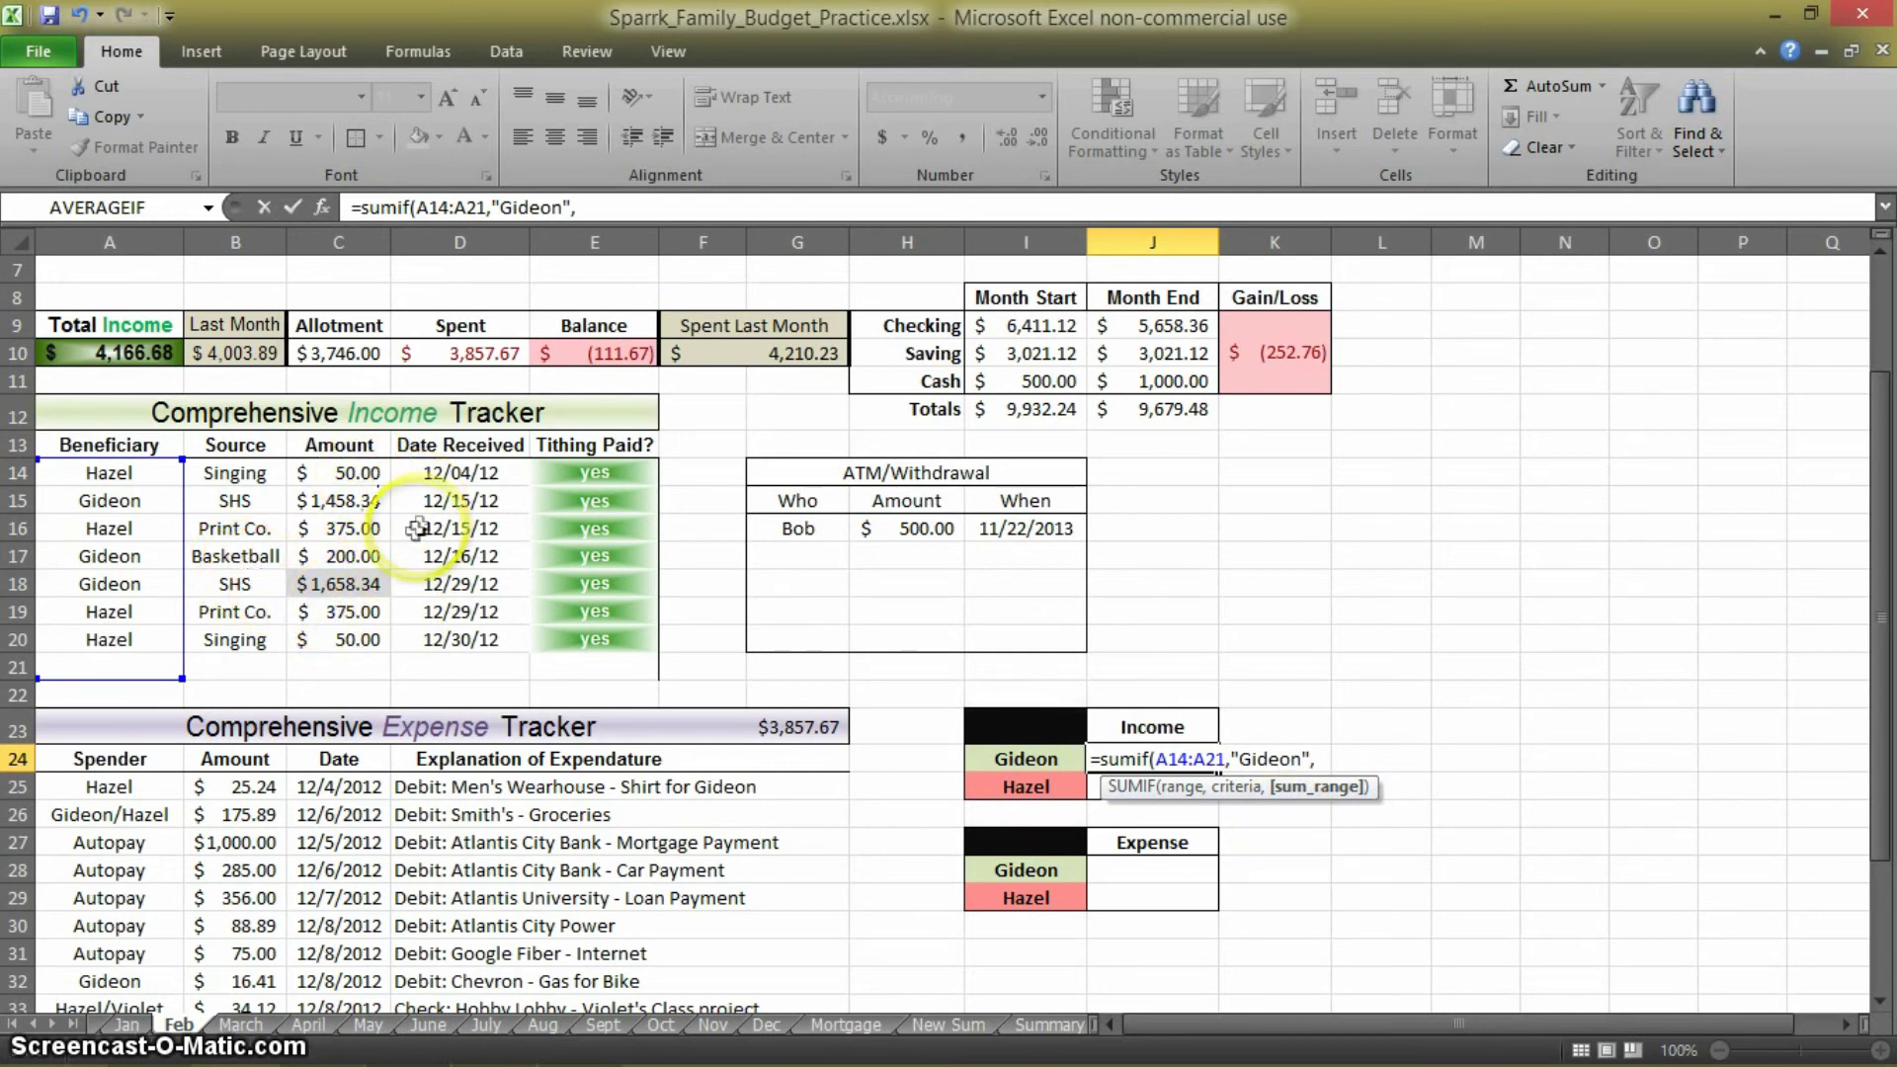
{"action": "left_click_drag", "start_coordinate": [348, 479], "coordinate": [352, 667]}
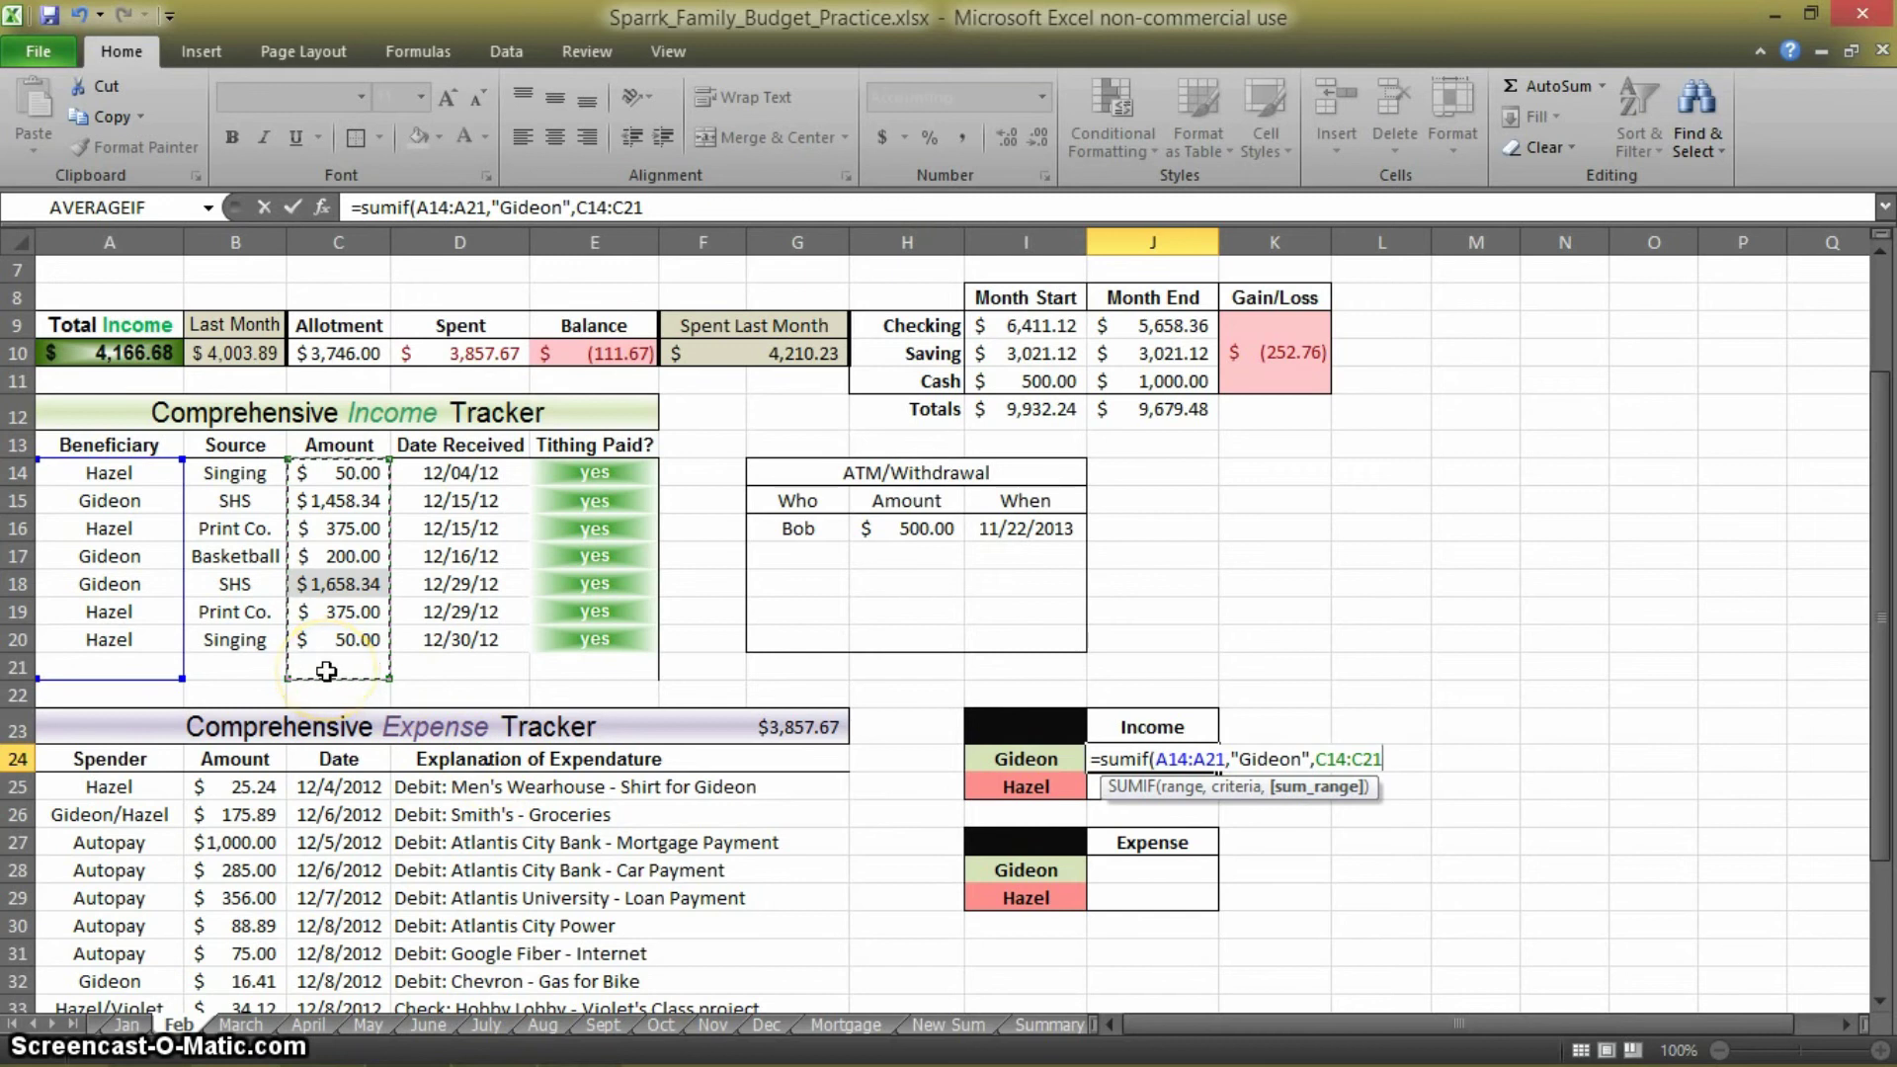
{"action": "type", "text": ")"}
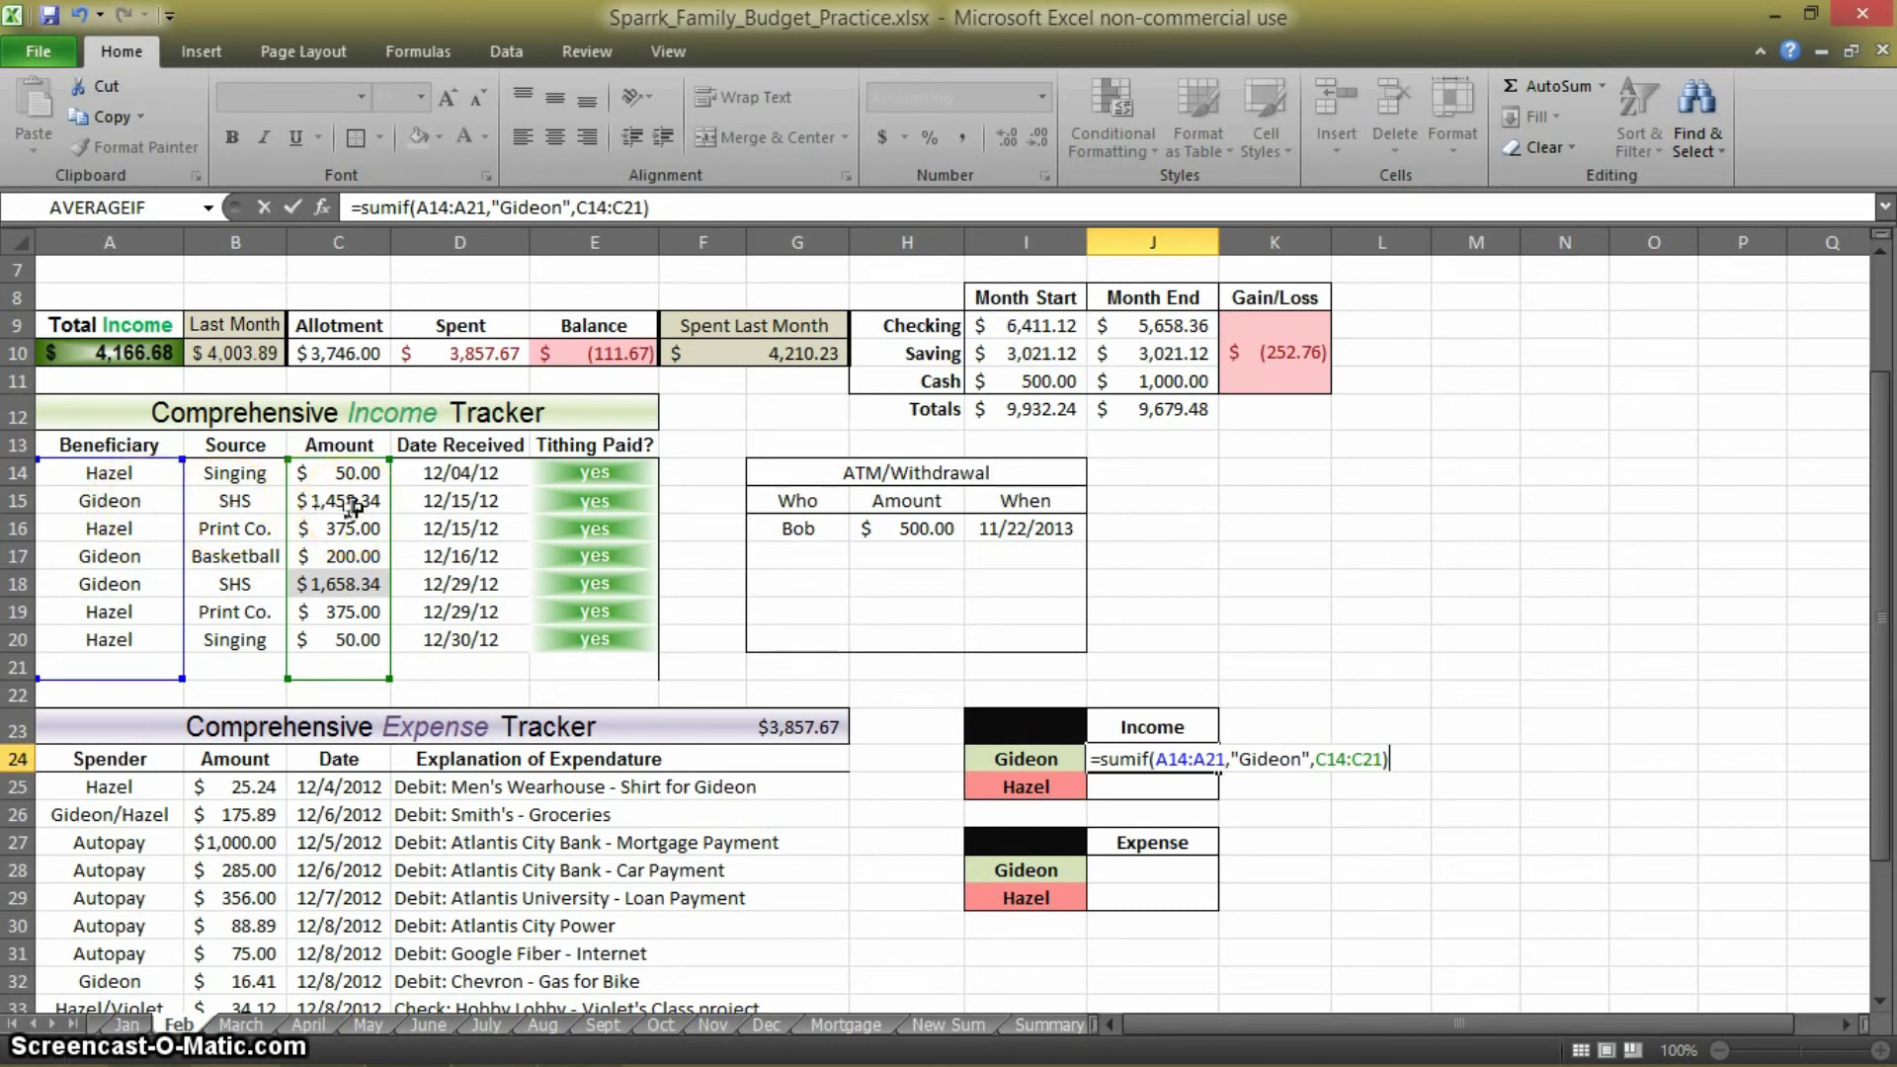
{"action": "key", "text": "BackSpace"}
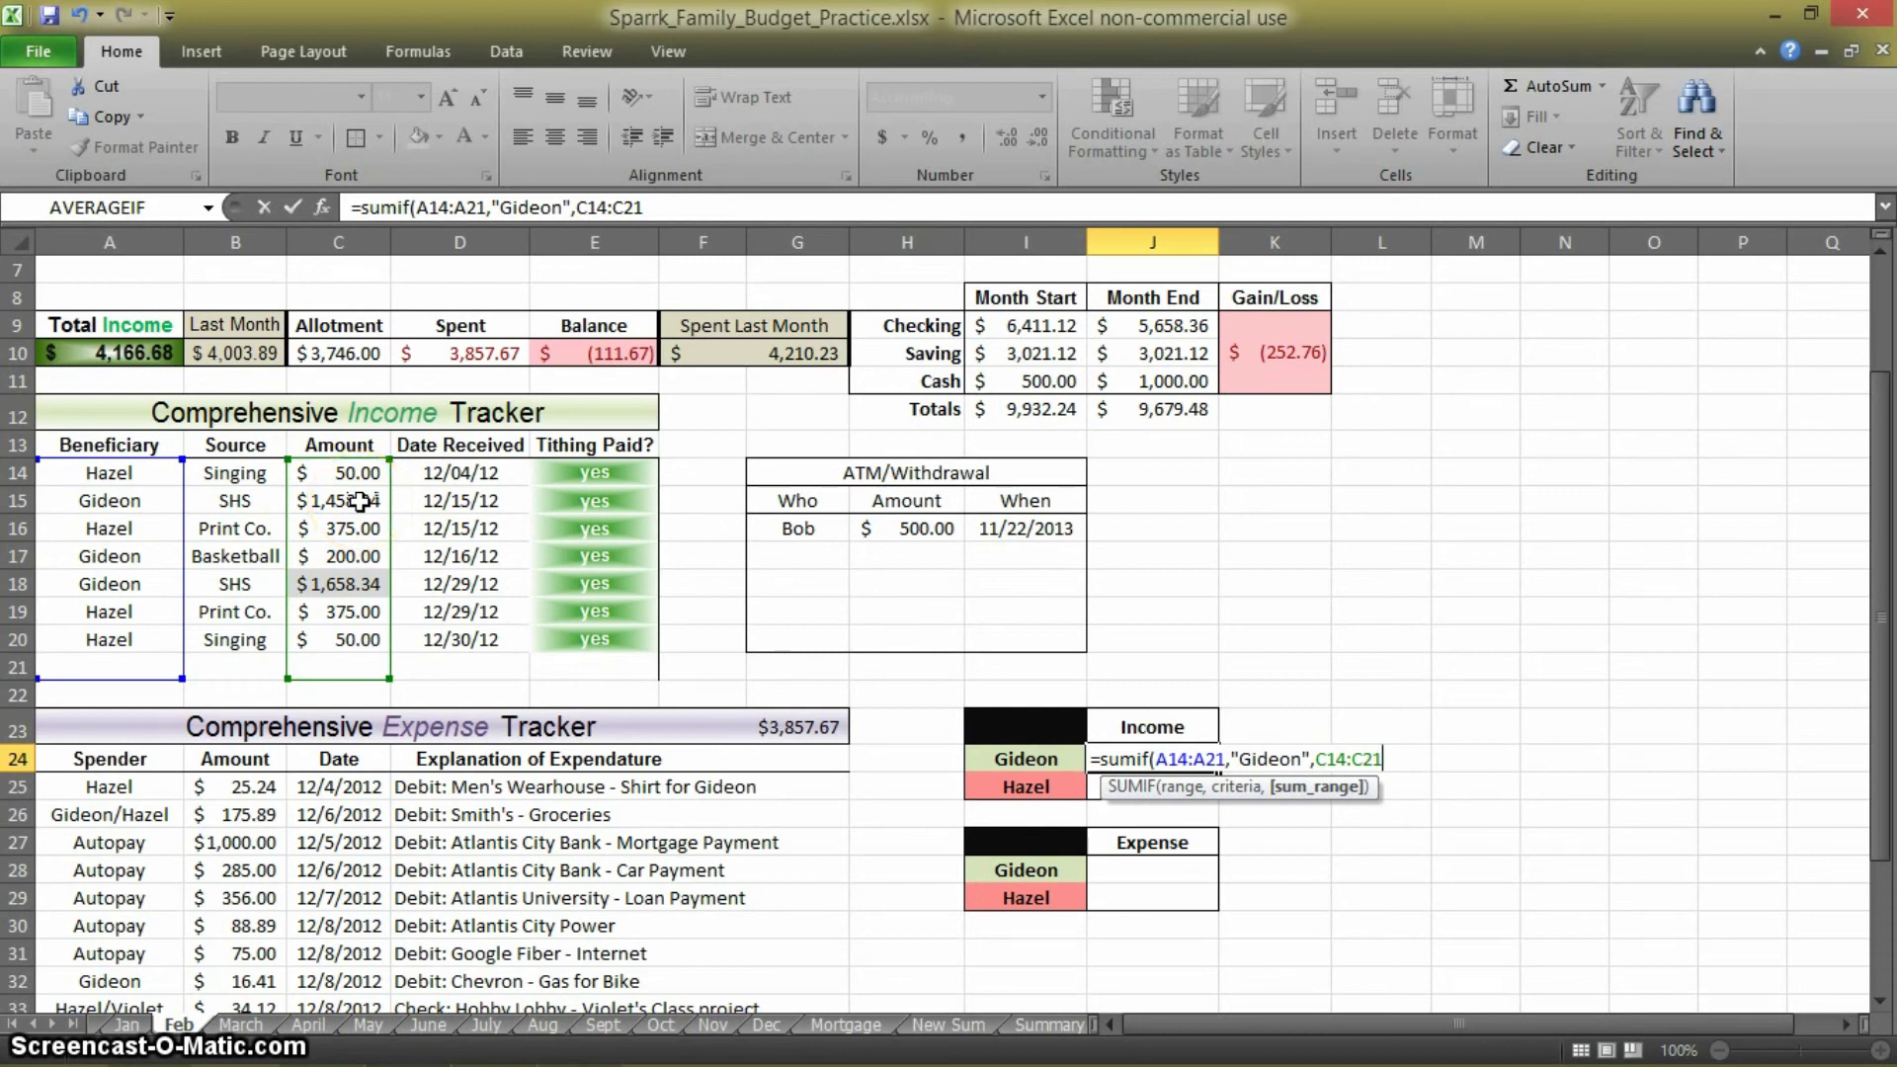
{"action": "key", "text": "Return"}
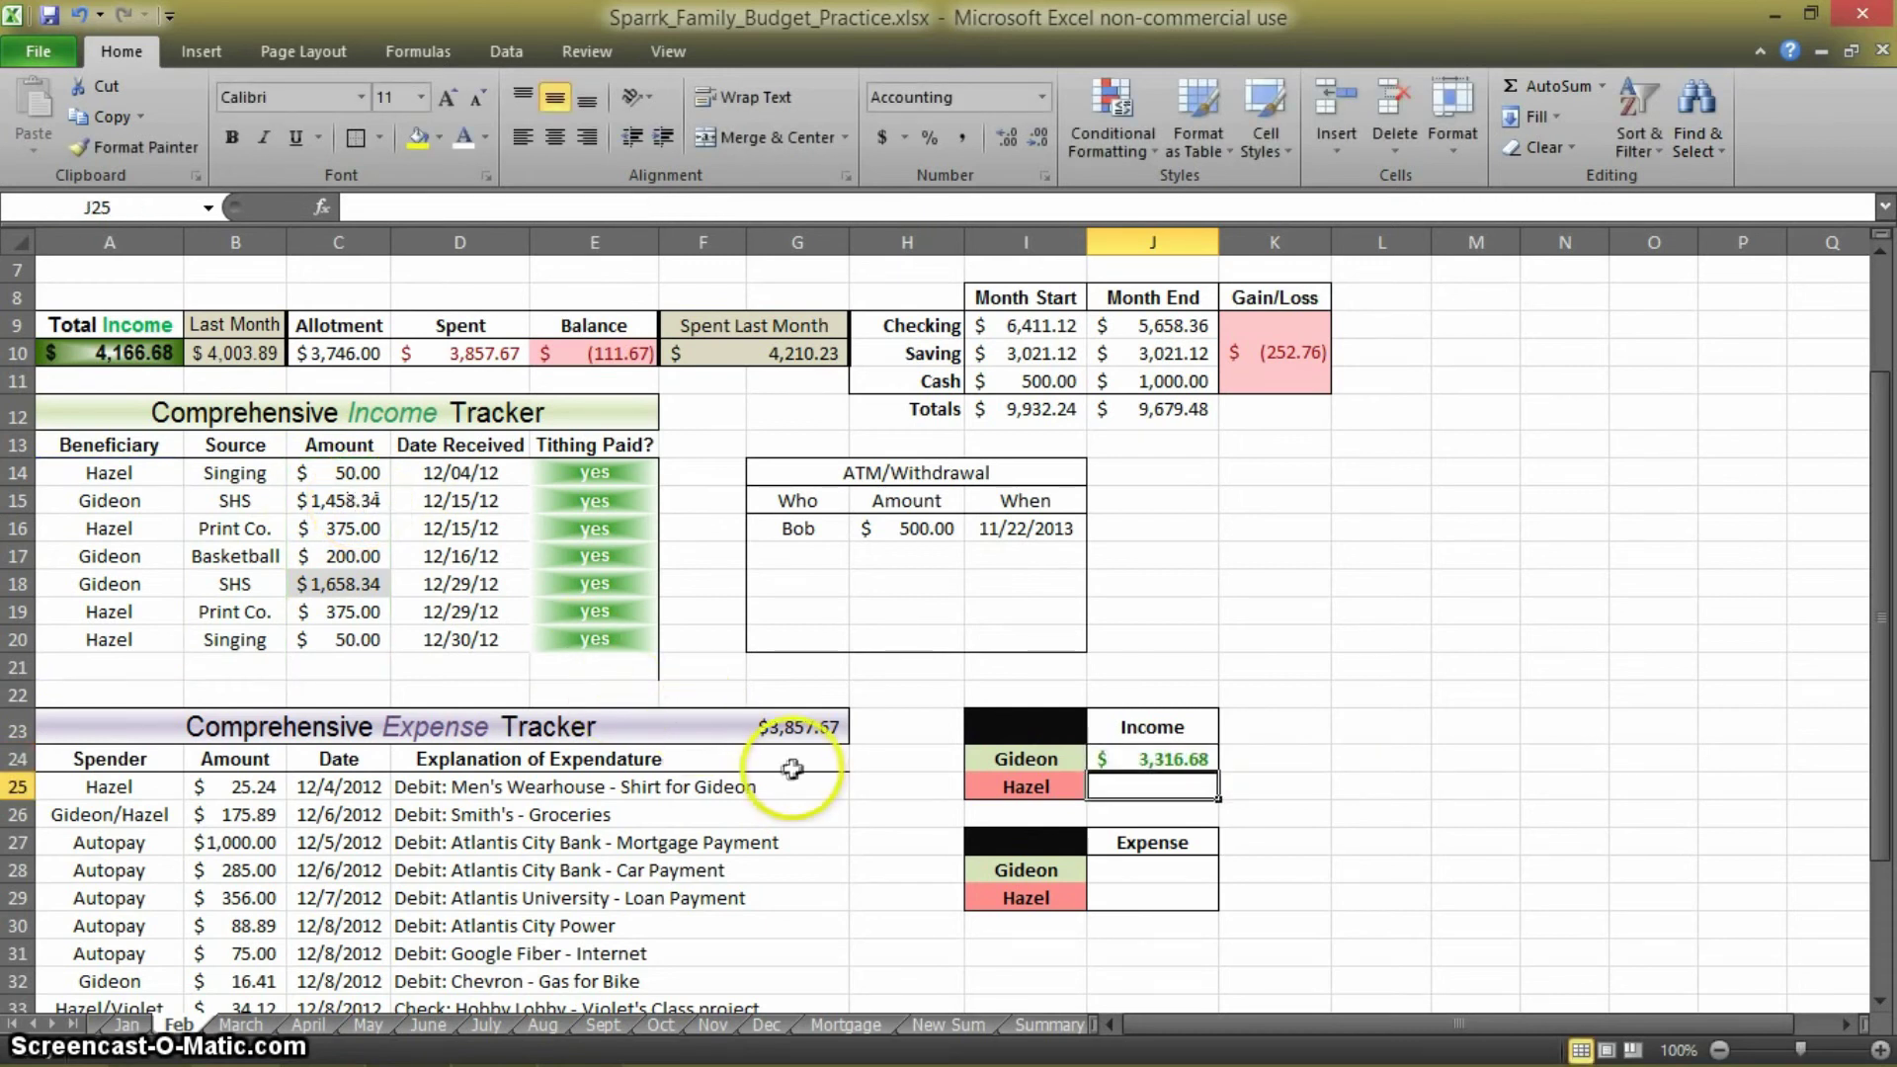
Copy the SUMIF formula from J24 into J25 and change its criterion to the second family member's name
{"action": "left_click", "coordinate": [1105, 759]}
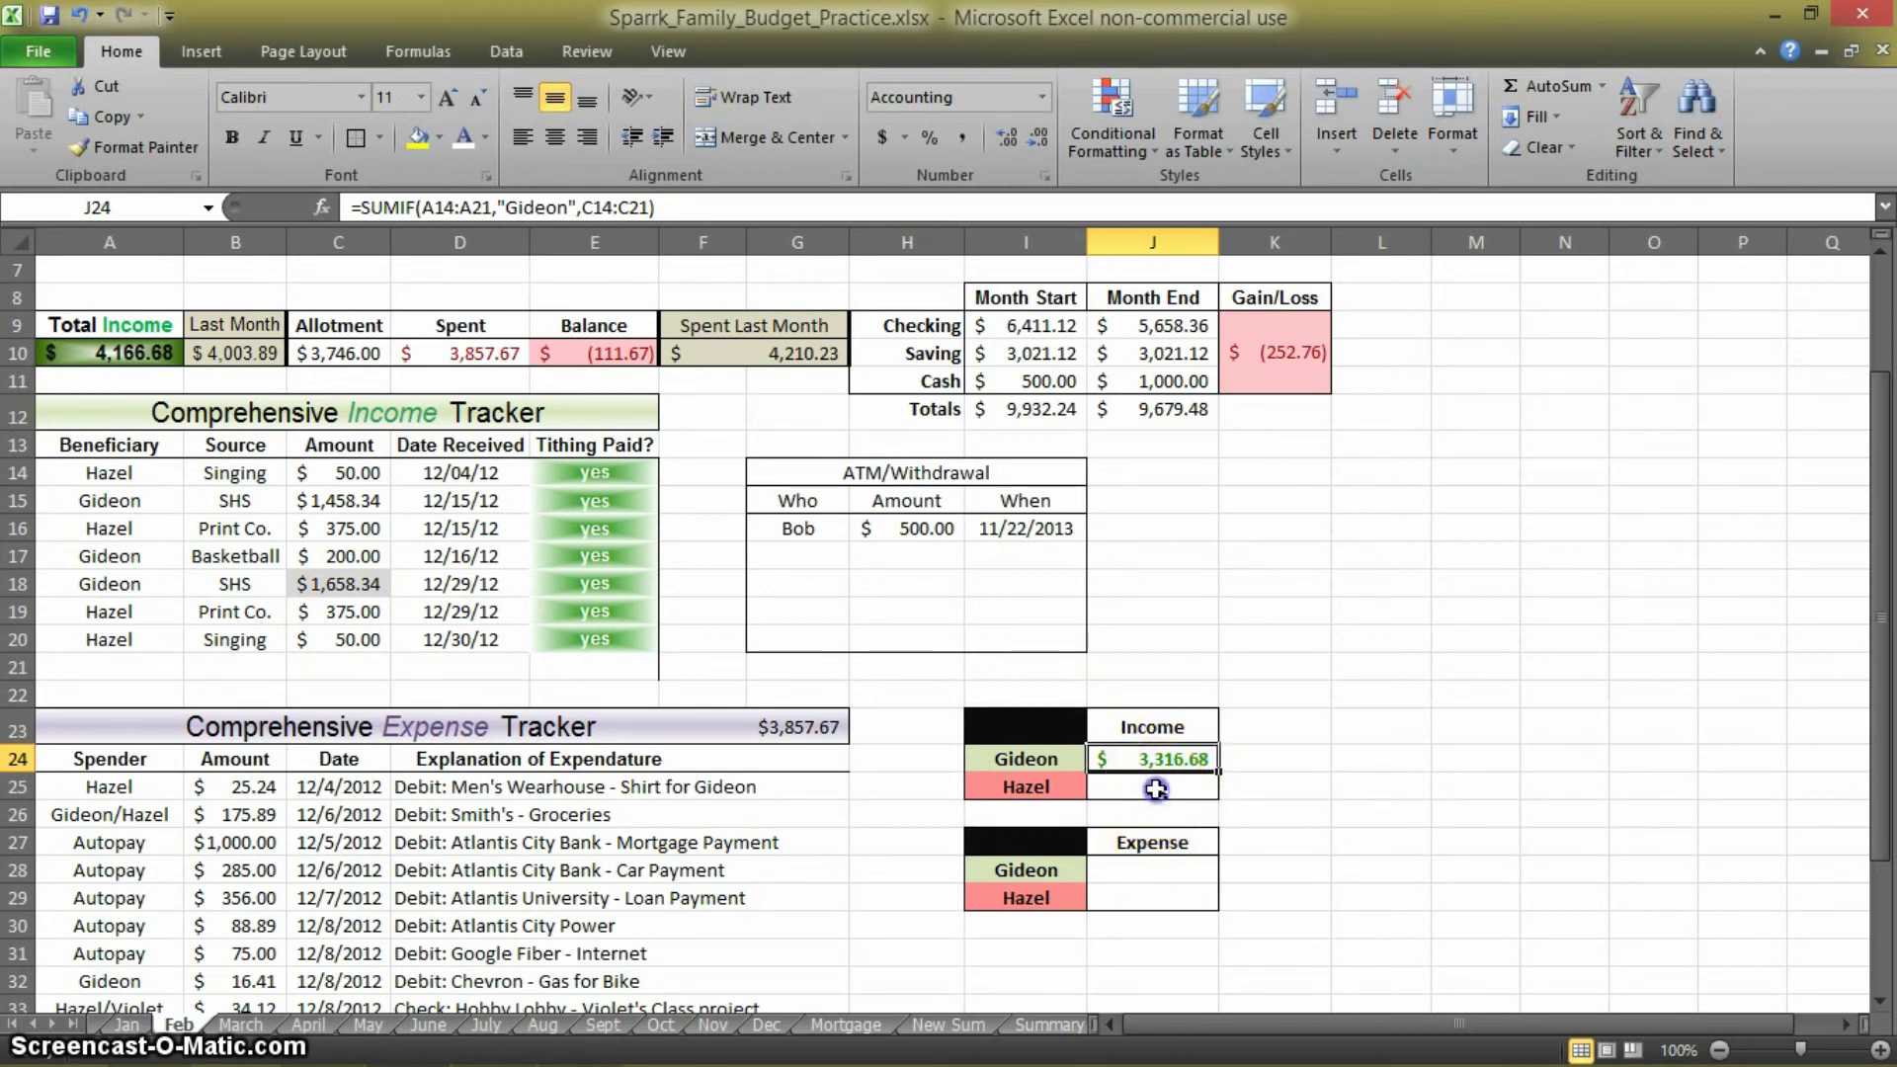
{"action": "left_click", "coordinate": [660, 208]}
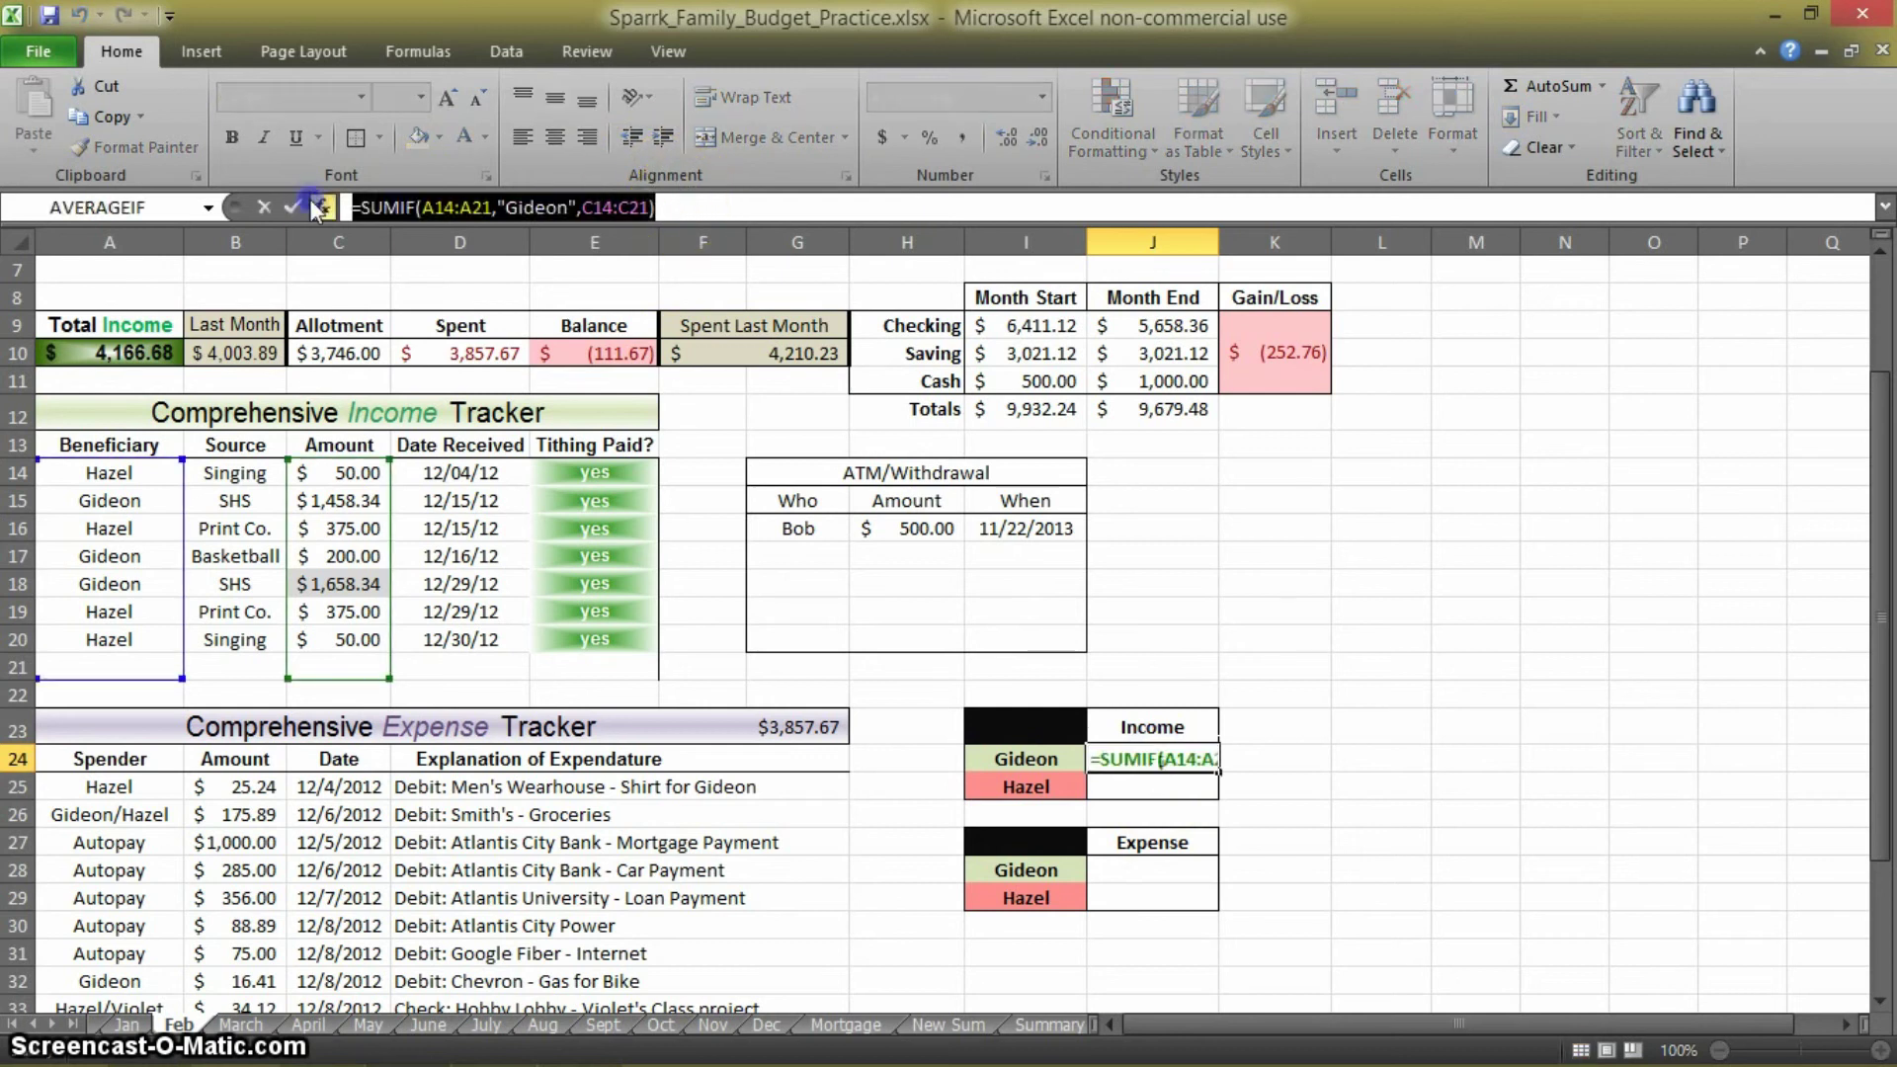
{"action": "key", "text": "Return"}
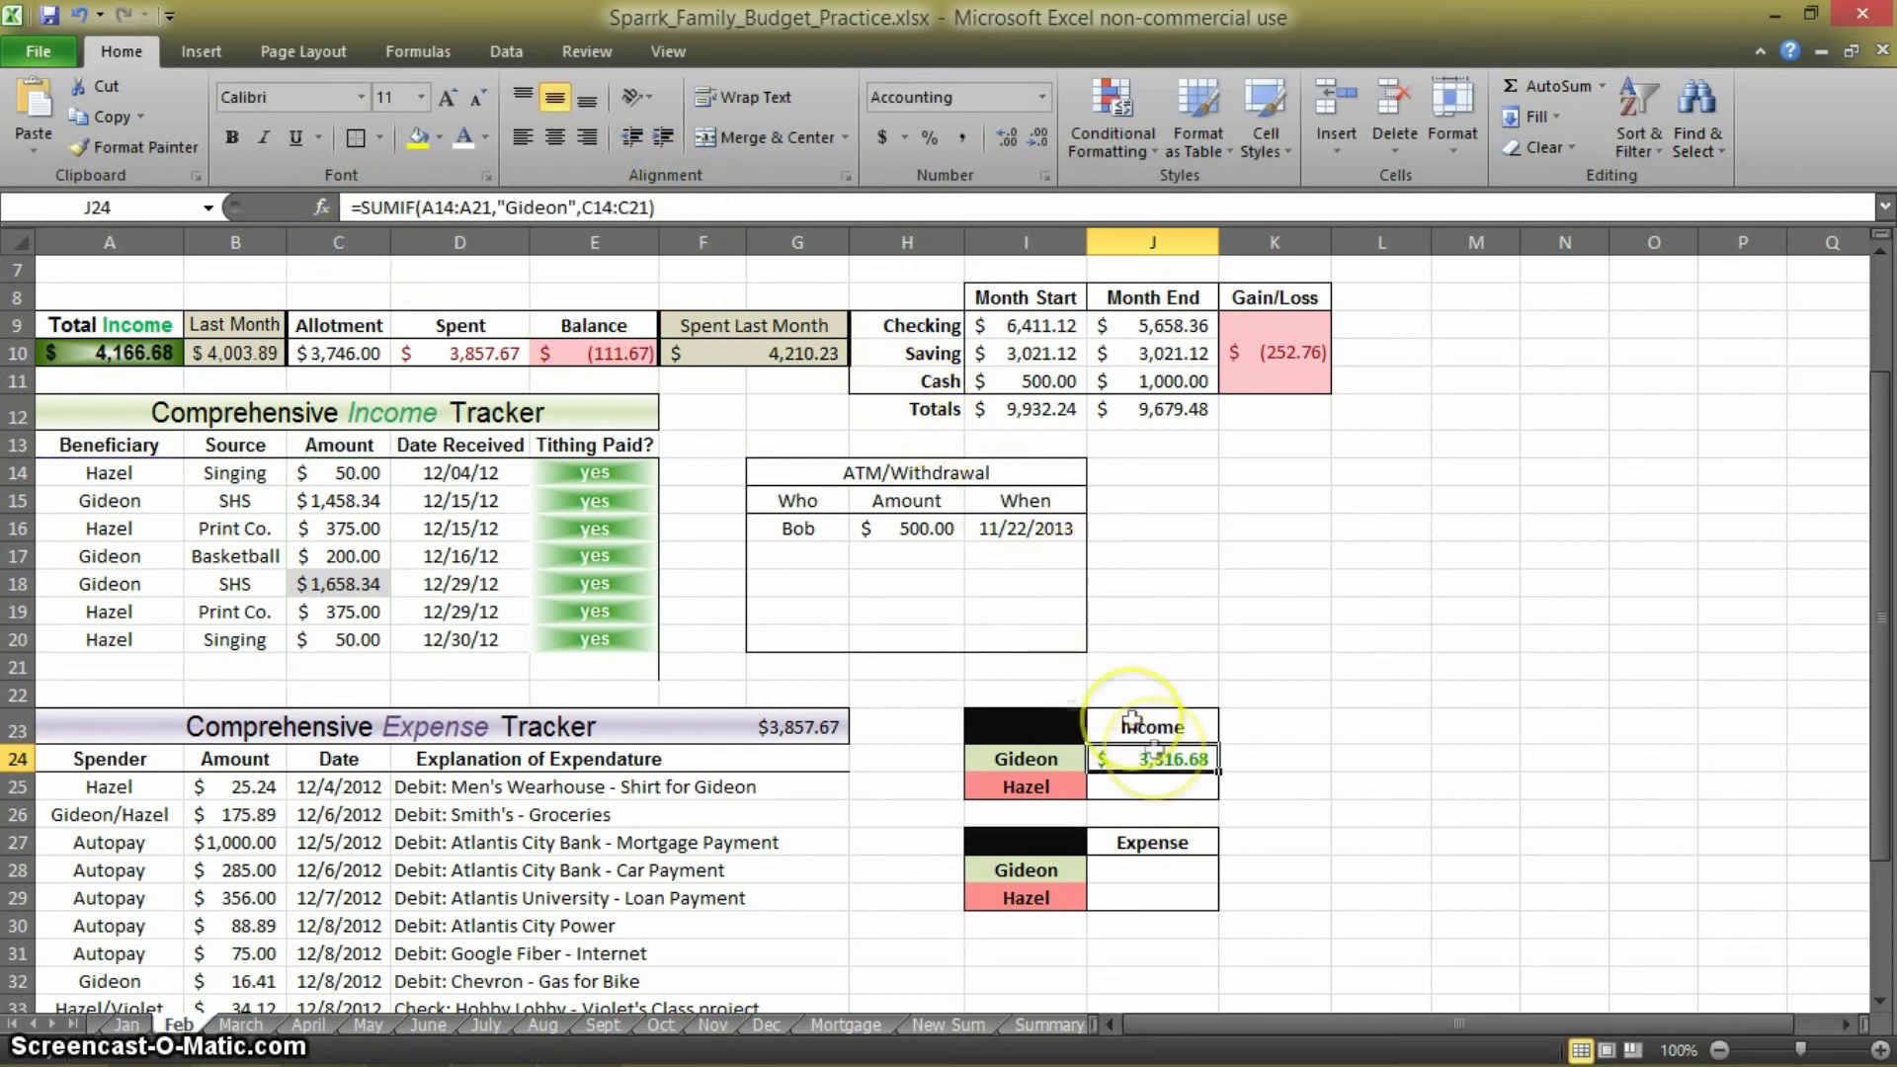
{"action": "type", "text": "=SUMIF(A14:A21,\"Gideon\",C14:C21)"}
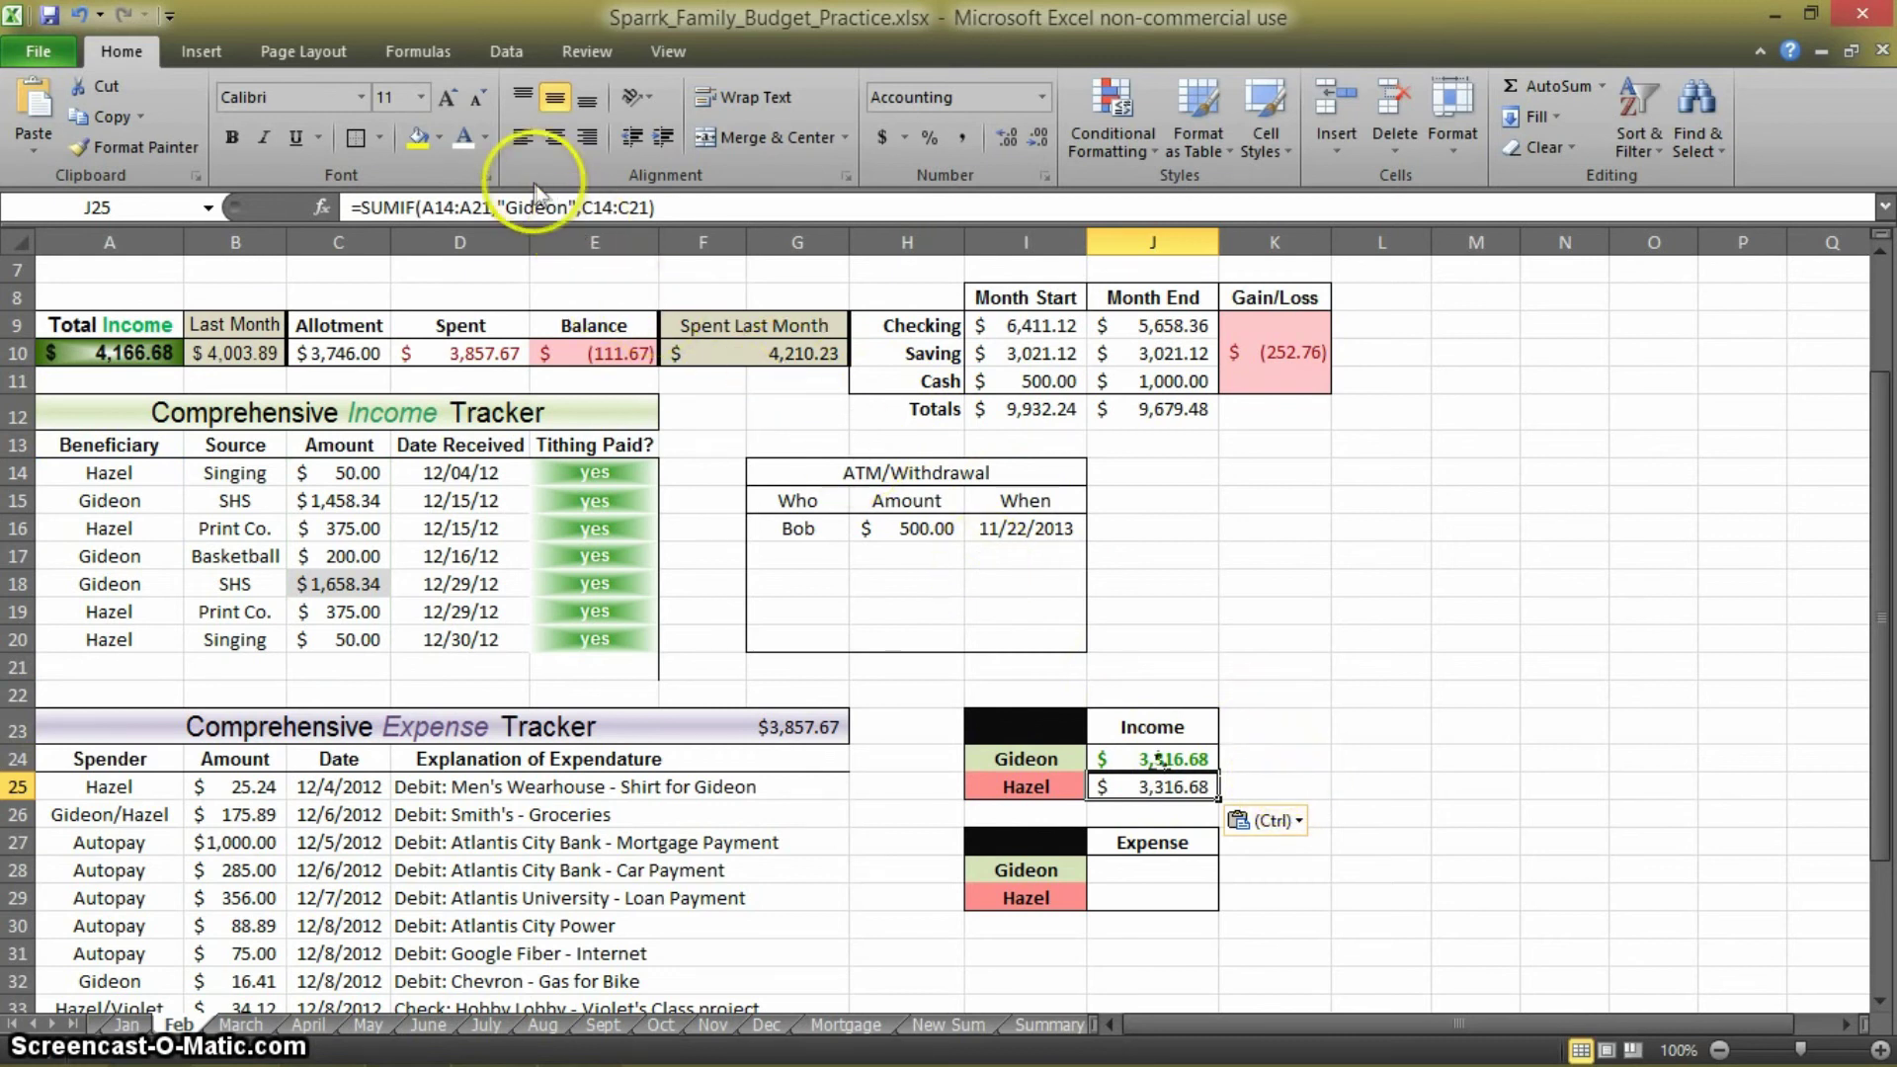
{"action": "left_click", "coordinate": [591, 208]}
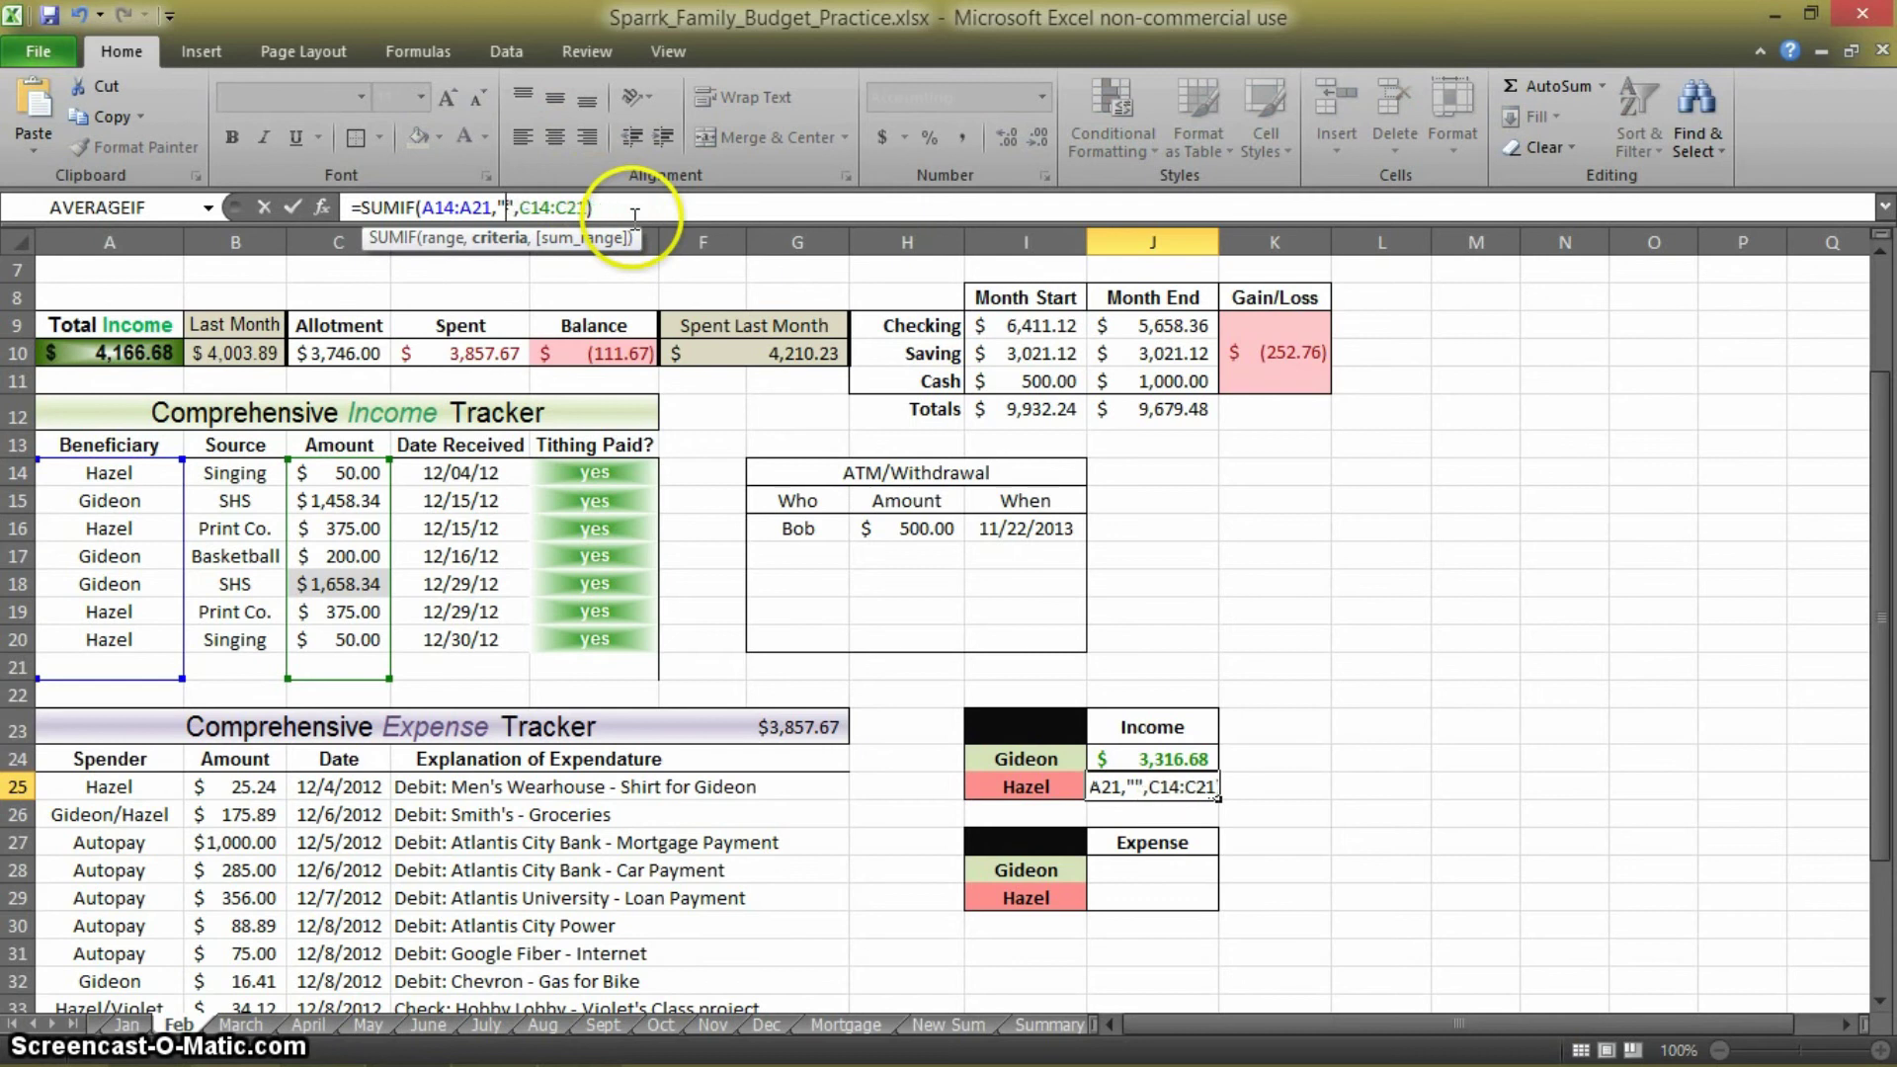
{"action": "type", "text": "Hazel"}
{"action": "key", "text": "Return"}
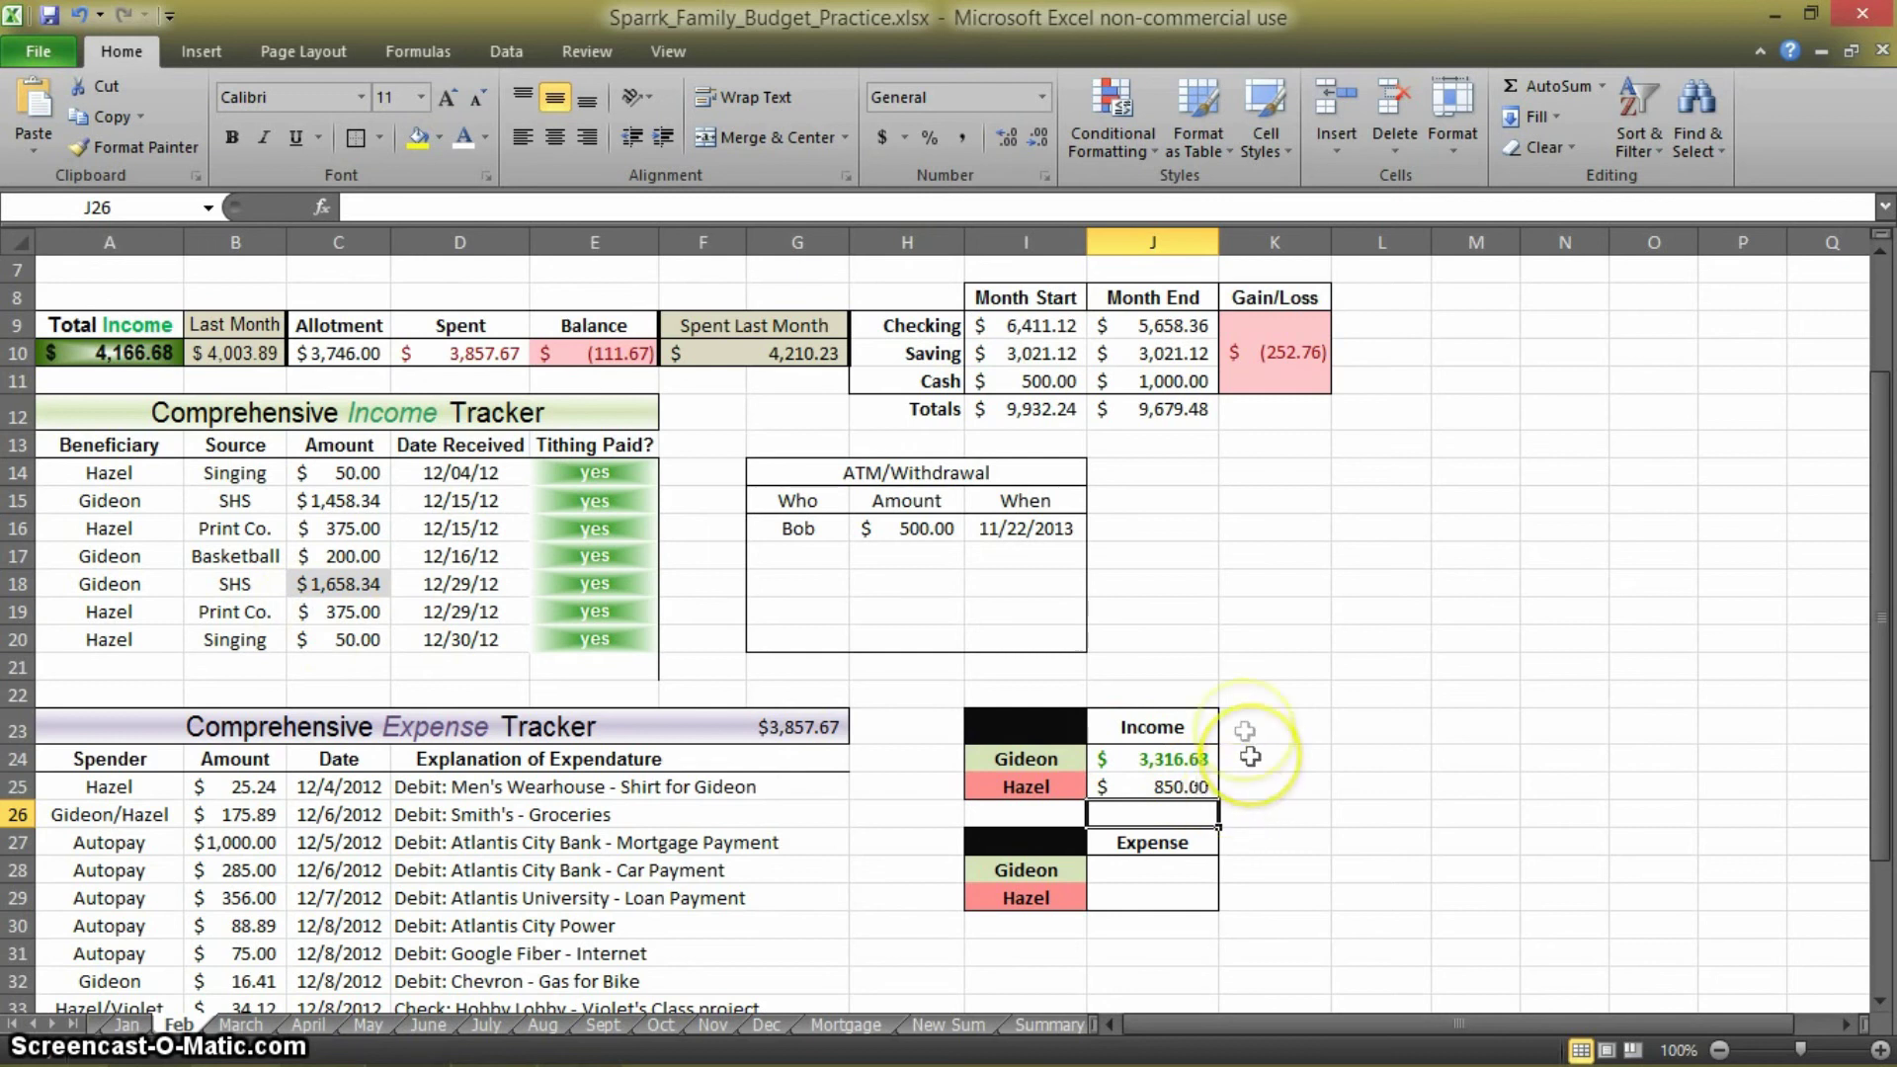
Total the first family member's expenses in J28 with a SUMIF over A25:A200, matching their name and summing B25:B200
{"action": "scroll", "coordinate": [1250, 757], "scroll_direction": "down", "scroll_amount": 2}
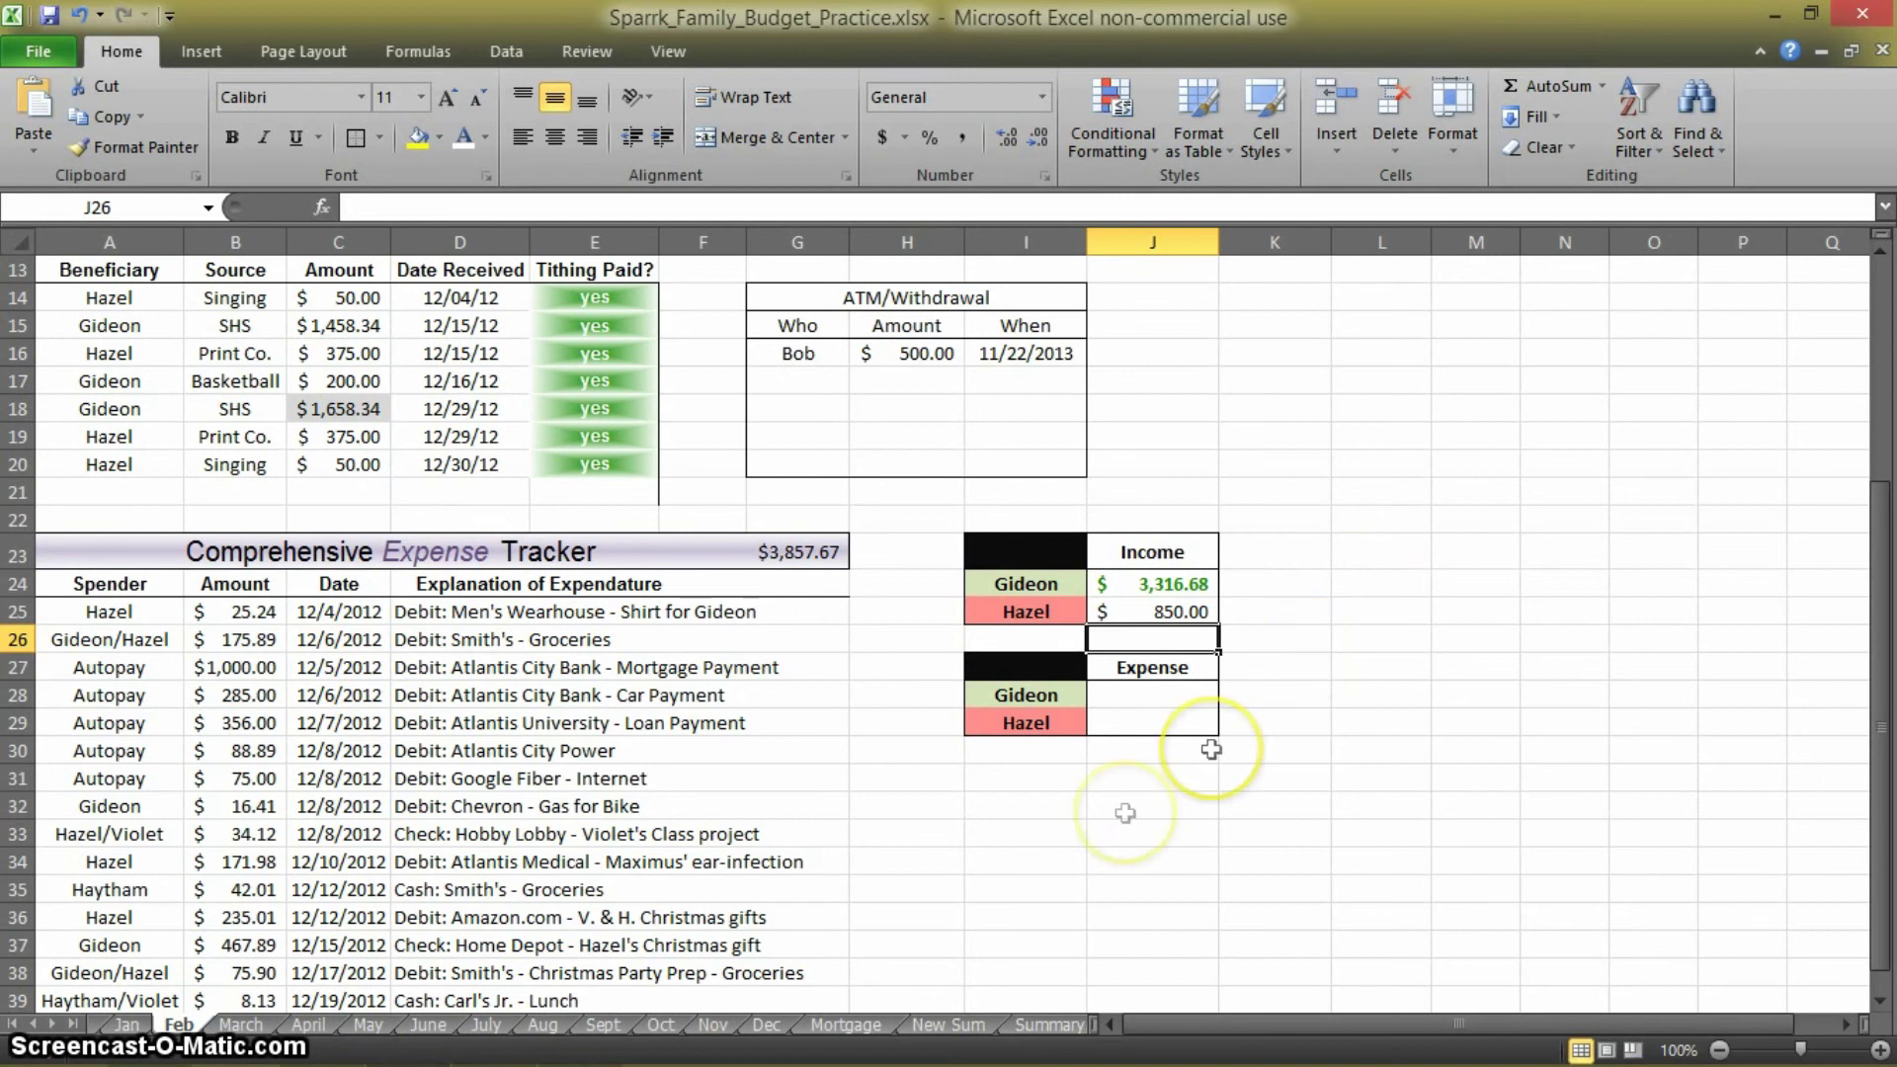
{"action": "scroll", "coordinate": [820, 751], "scroll_direction": "down", "scroll_amount": 1}
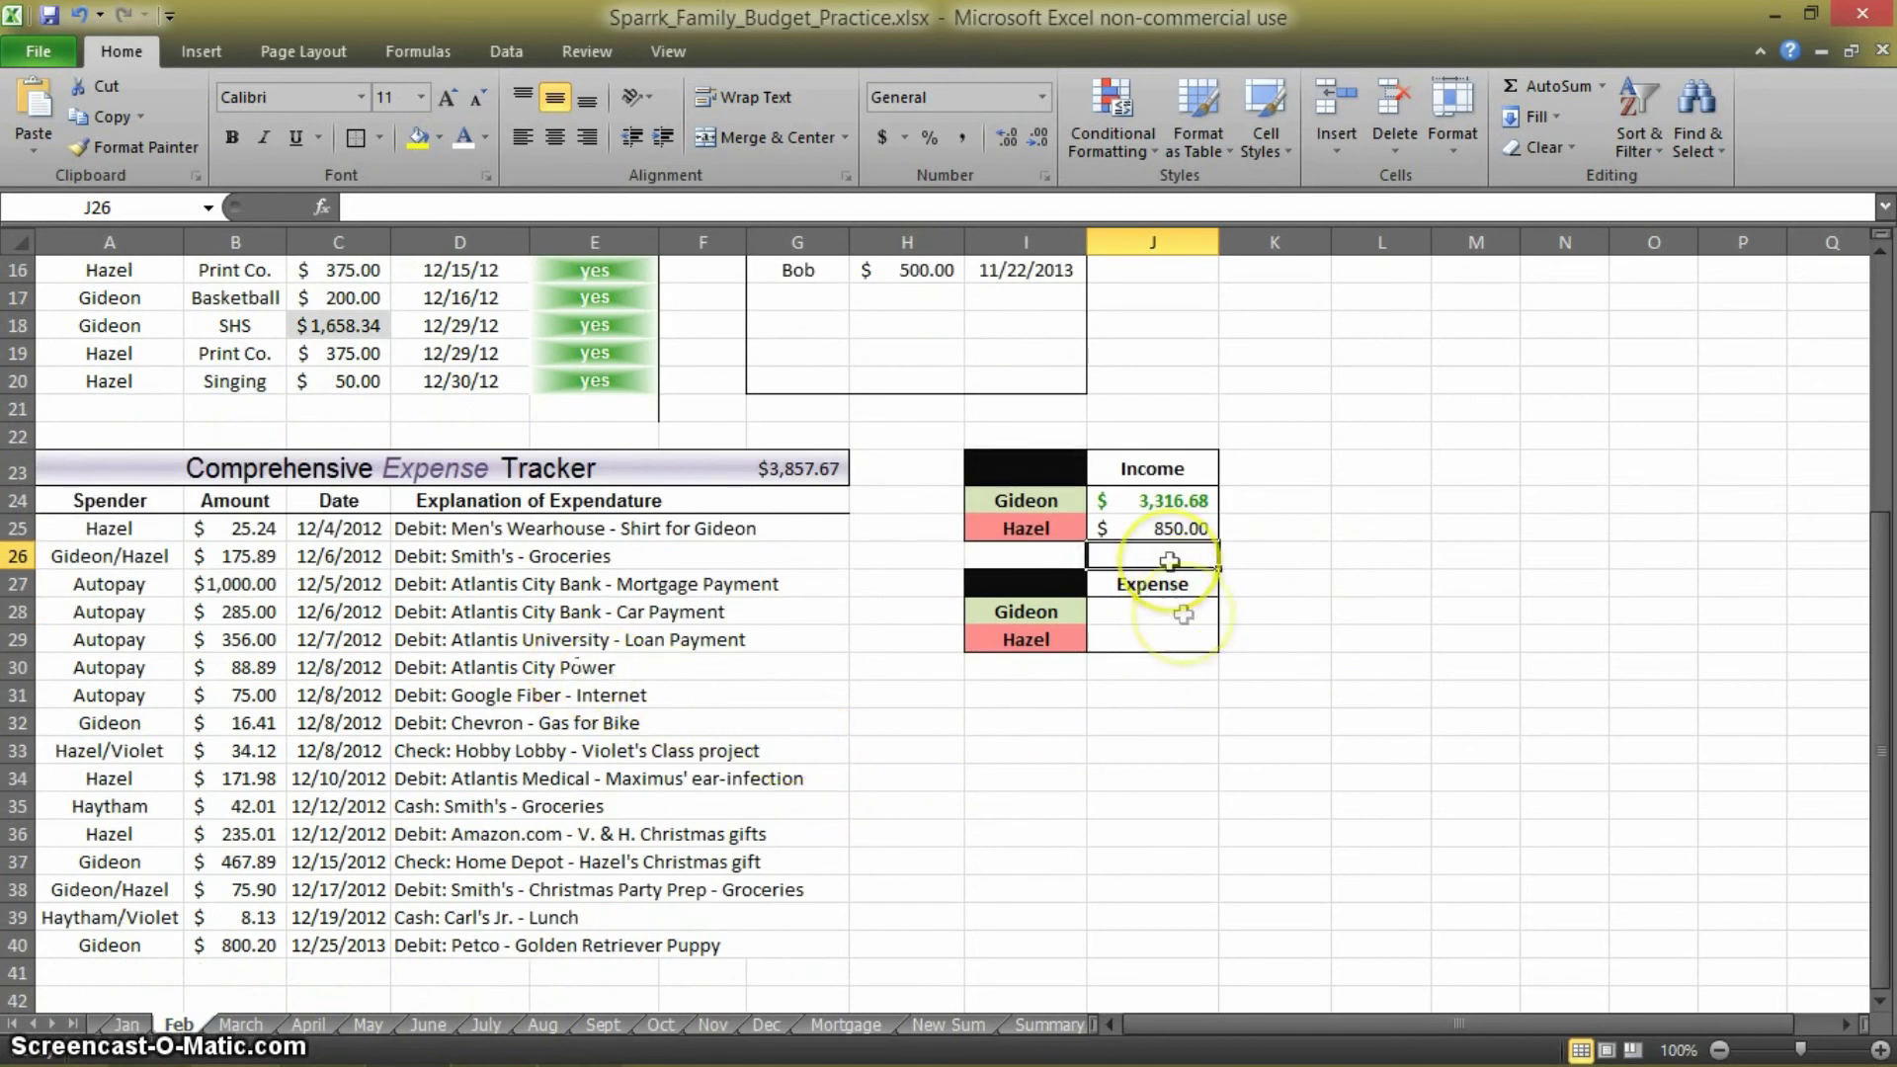
{"action": "left_click", "coordinate": [1141, 618]}
{"action": "type", "text": "=sumif("}
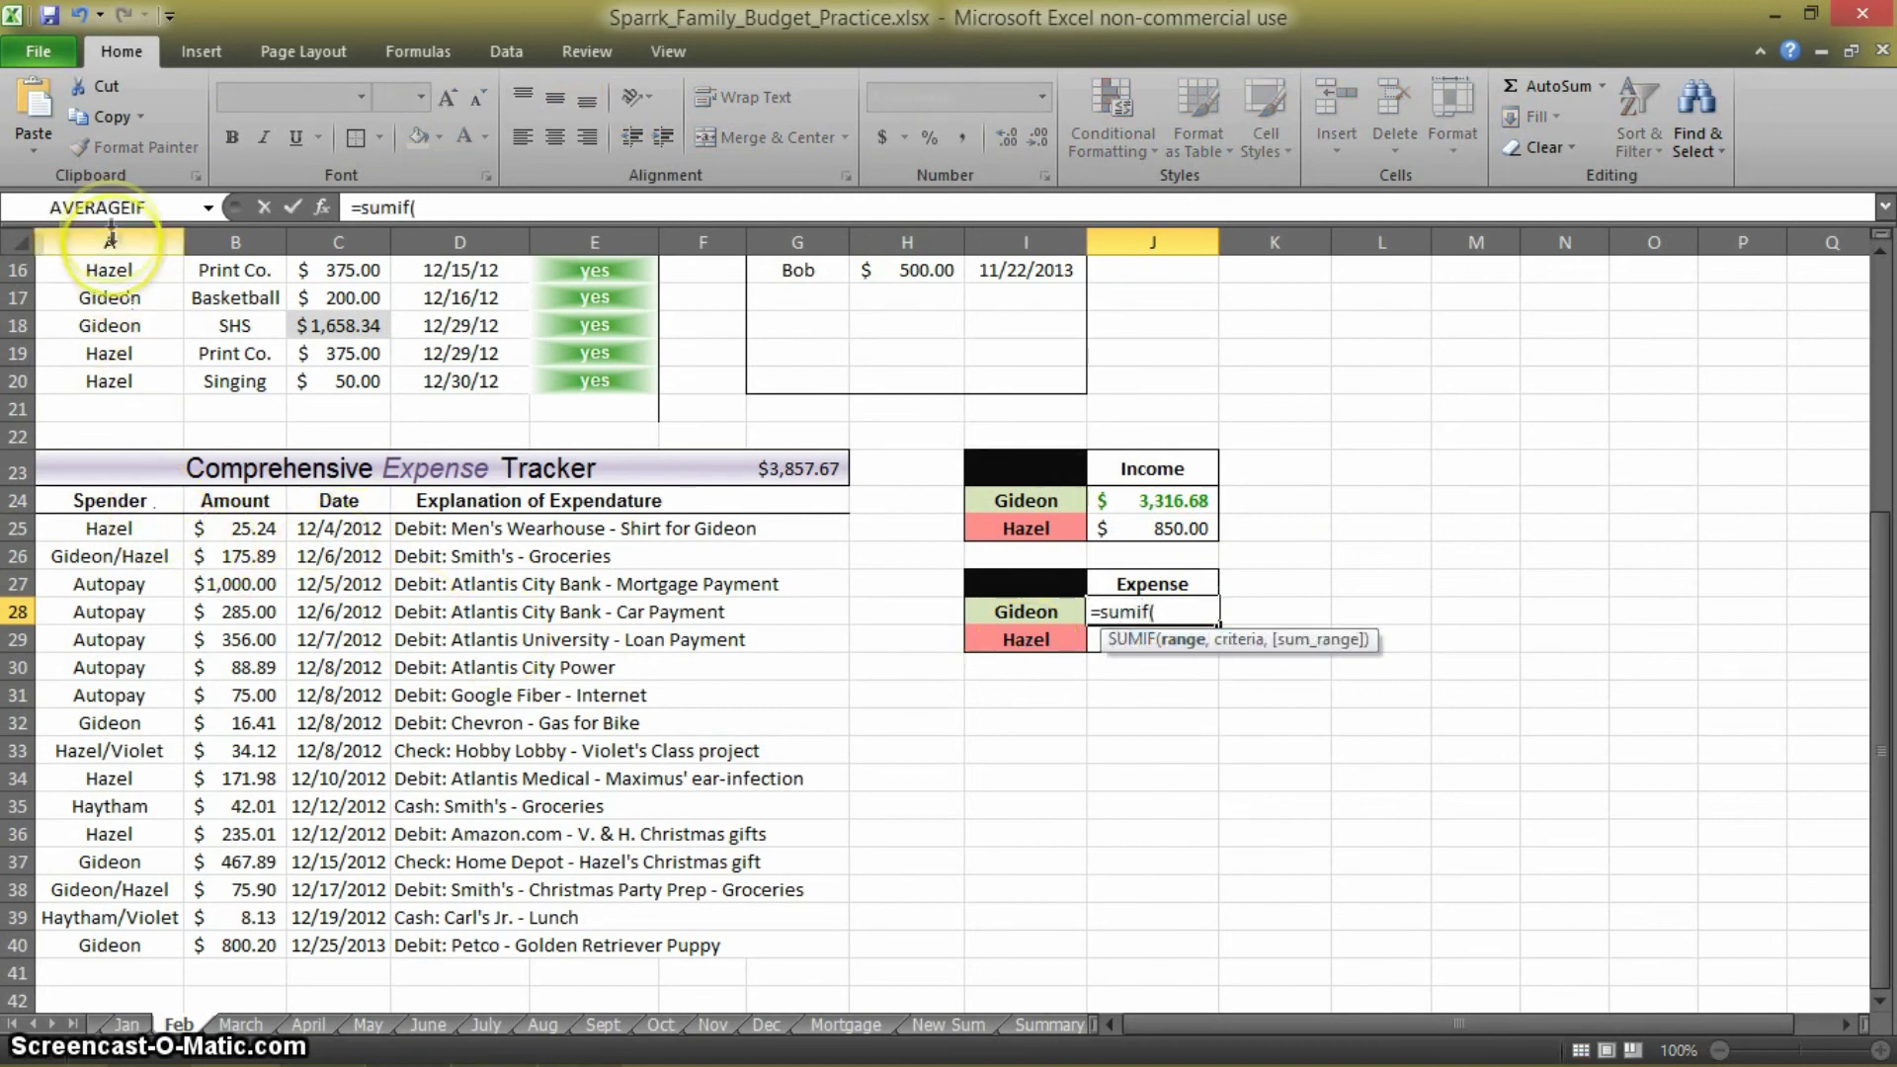
{"action": "scroll", "coordinate": [110, 296], "scroll_direction": "up", "scroll_amount": 3}
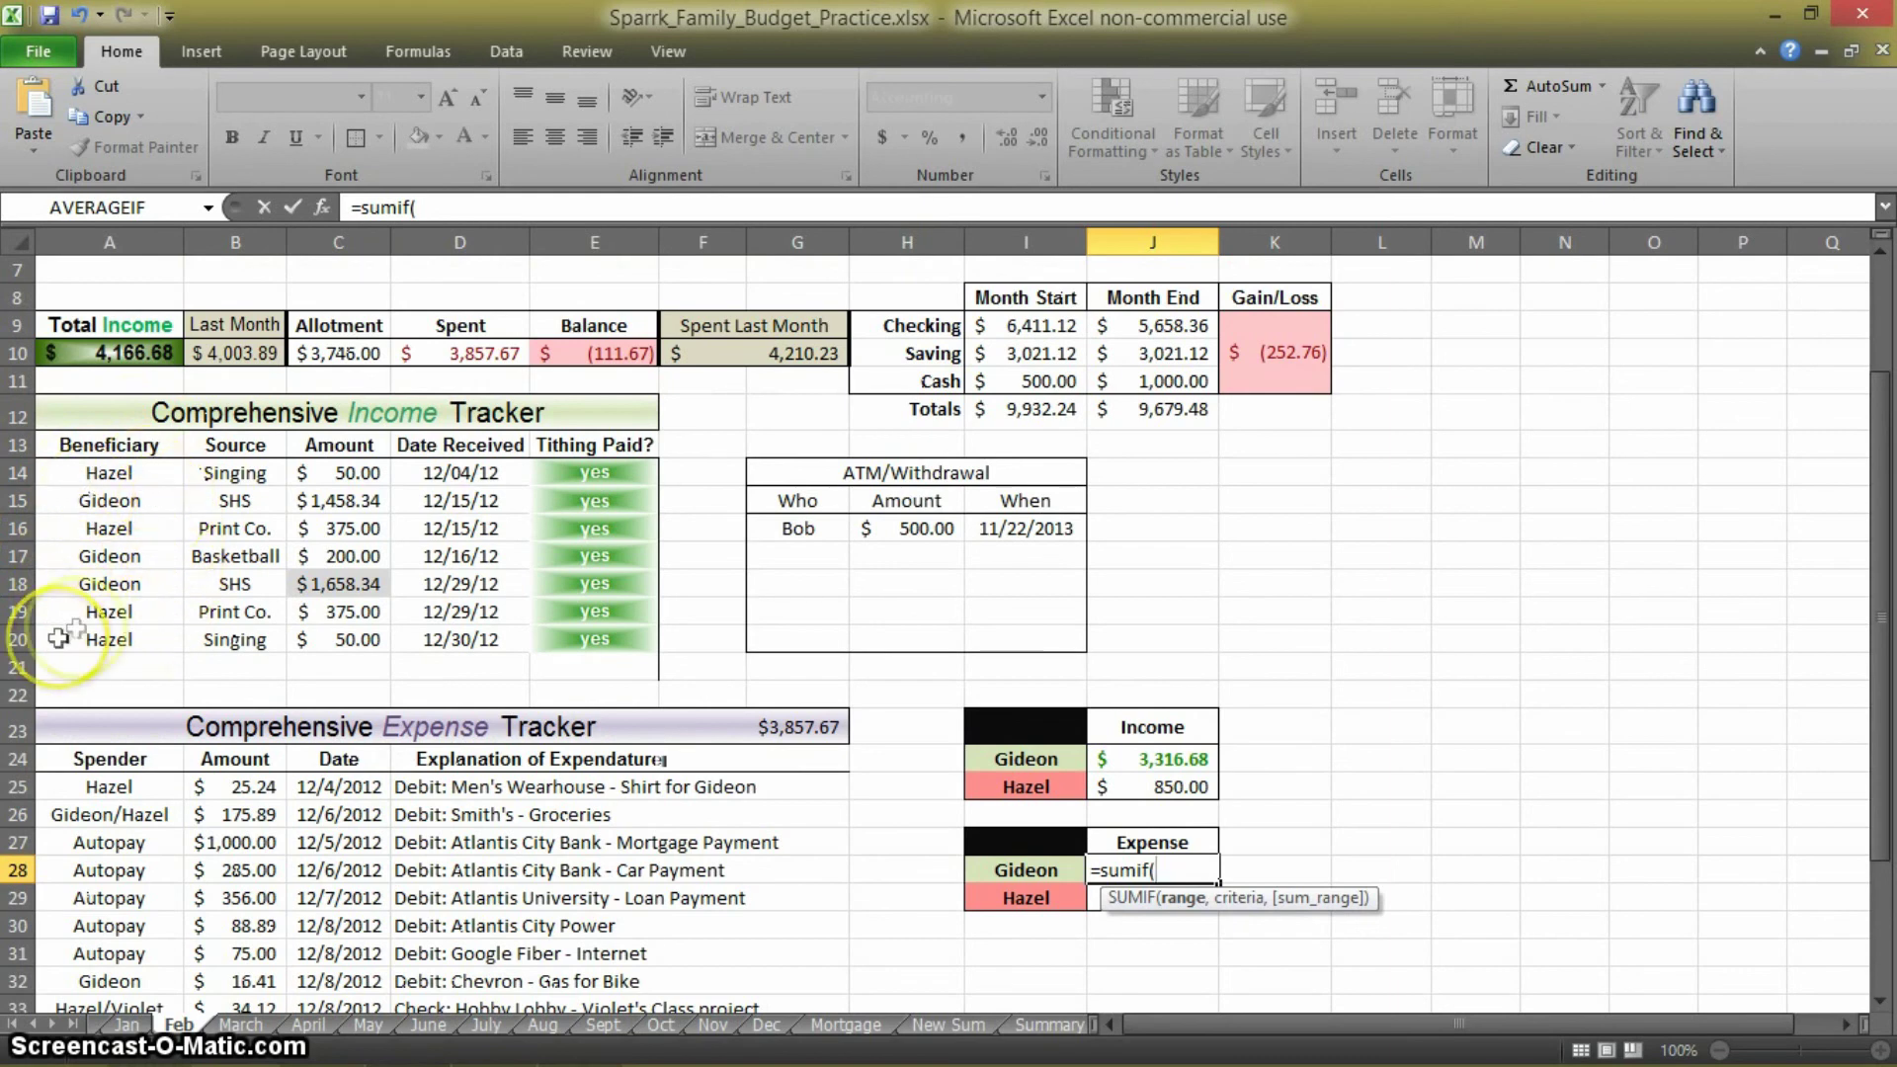
{"action": "scroll", "coordinate": [158, 550], "scroll_direction": "down", "scroll_amount": 4}
{"action": "mouse_move", "coordinate": [135, 437]}
{"action": "left_mouse_down"}
{"action": "mouse_move", "coordinate": [129, 1055]}
{"action": "mouse_move", "coordinate": [112, 462]}
{"action": "left_mouse_up"}
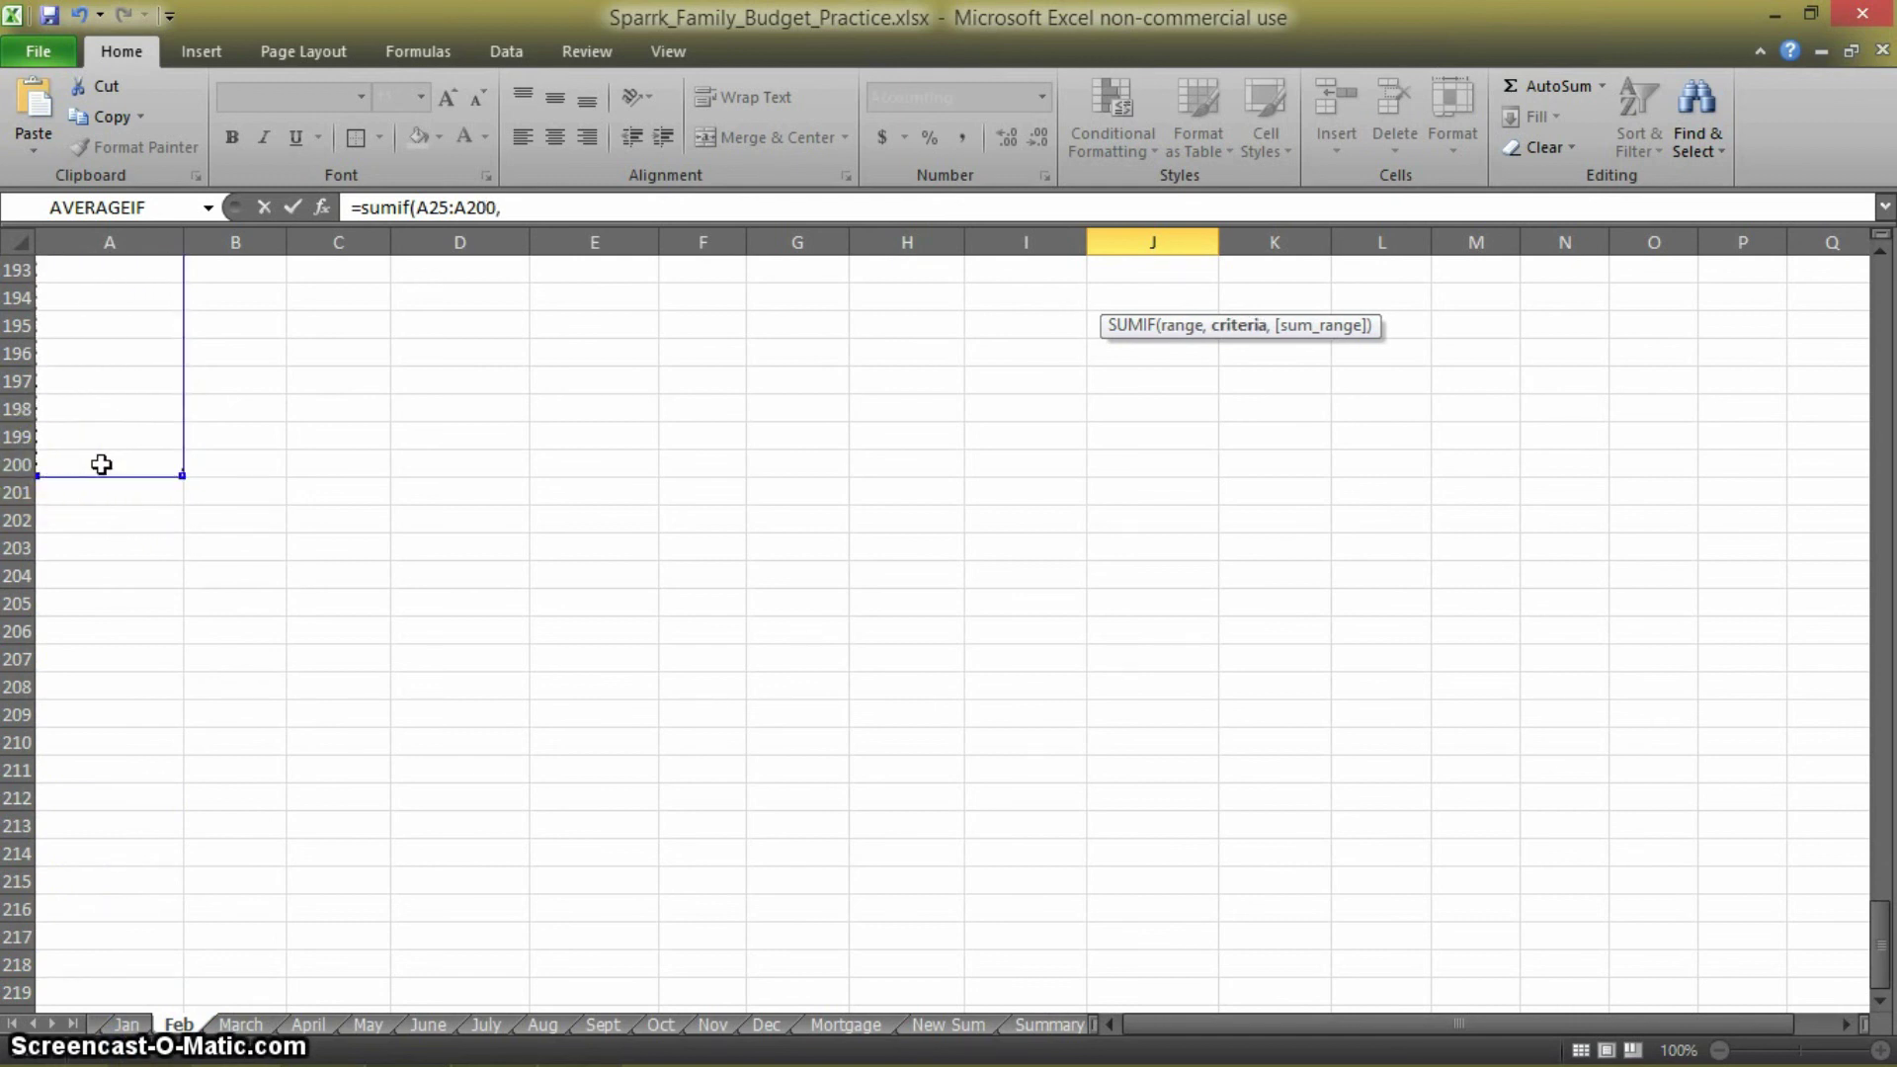
{"action": "scroll", "coordinate": [332, 591], "scroll_direction": "up", "scroll_amount": 20}
{"action": "scroll", "coordinate": [348, 595], "scroll_direction": "down", "scroll_amount": 7}
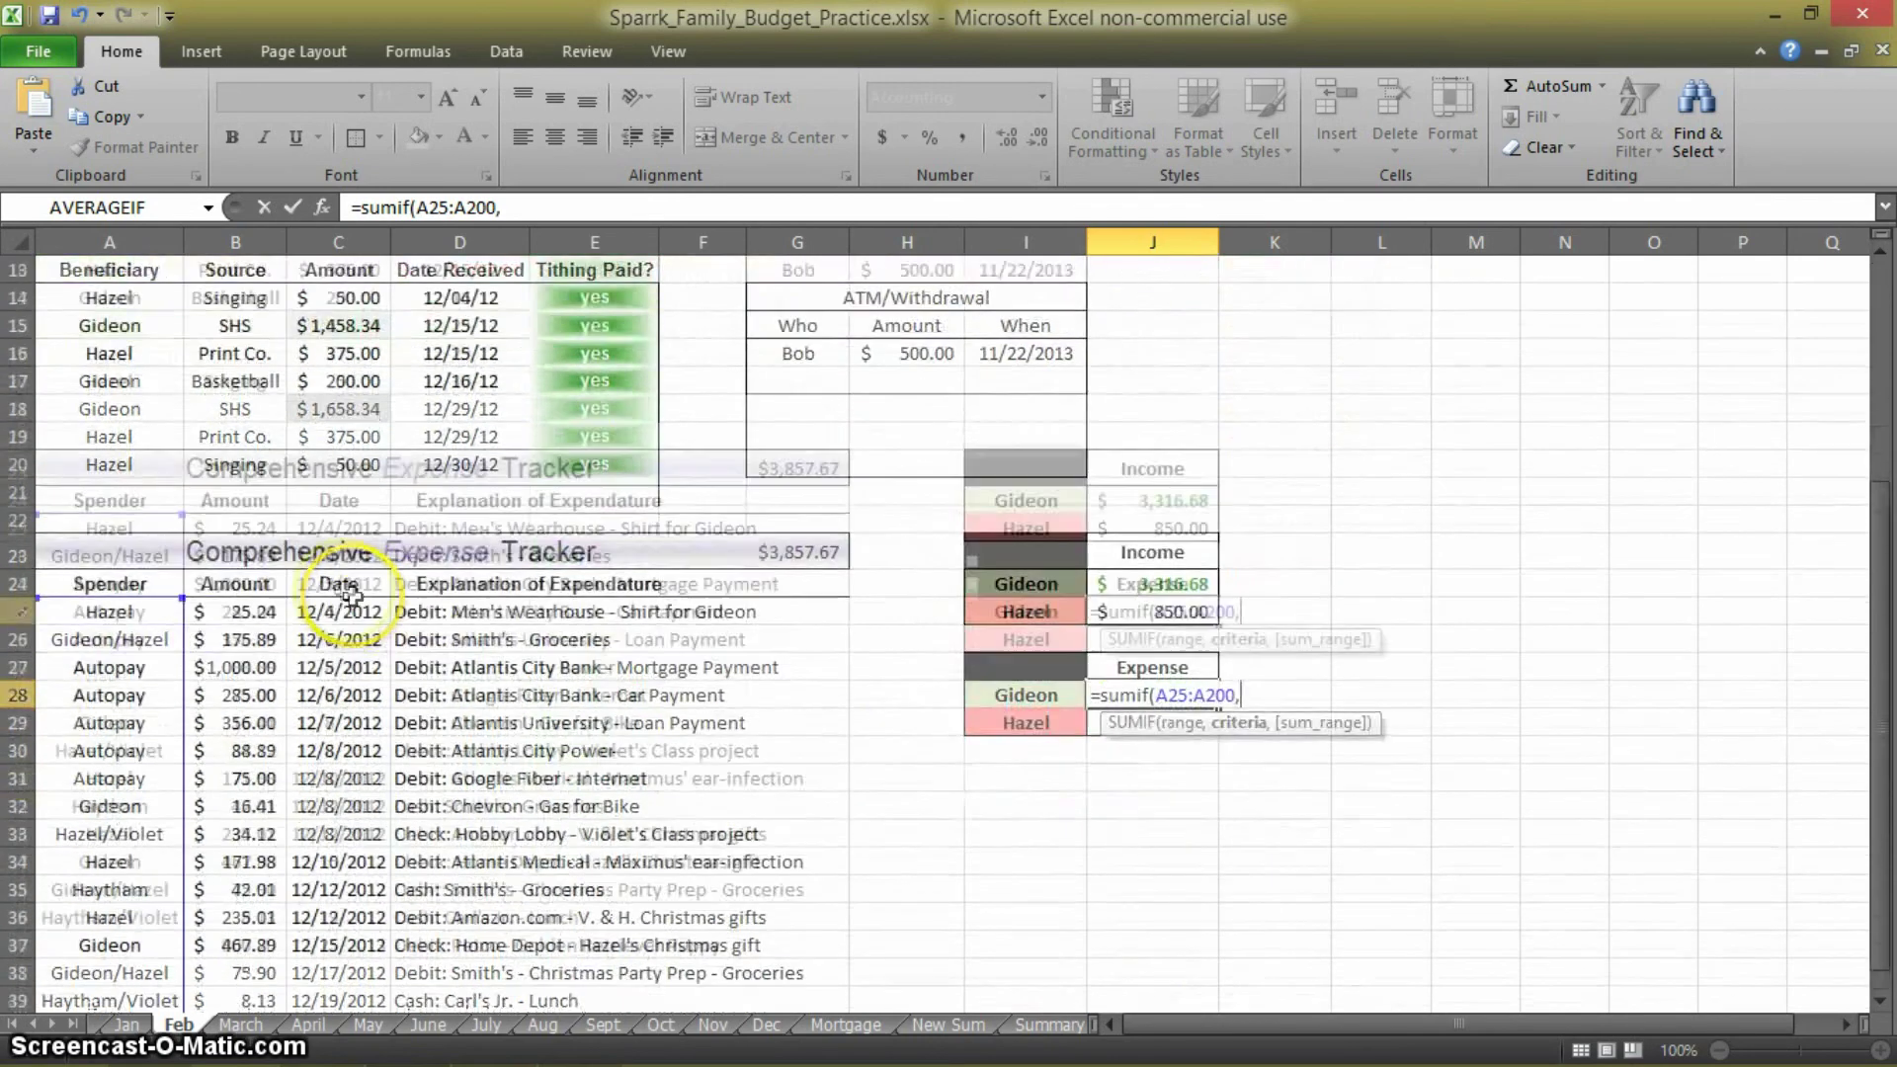
{"action": "scroll", "coordinate": [339, 587], "scroll_direction": "up", "scroll_amount": 3}
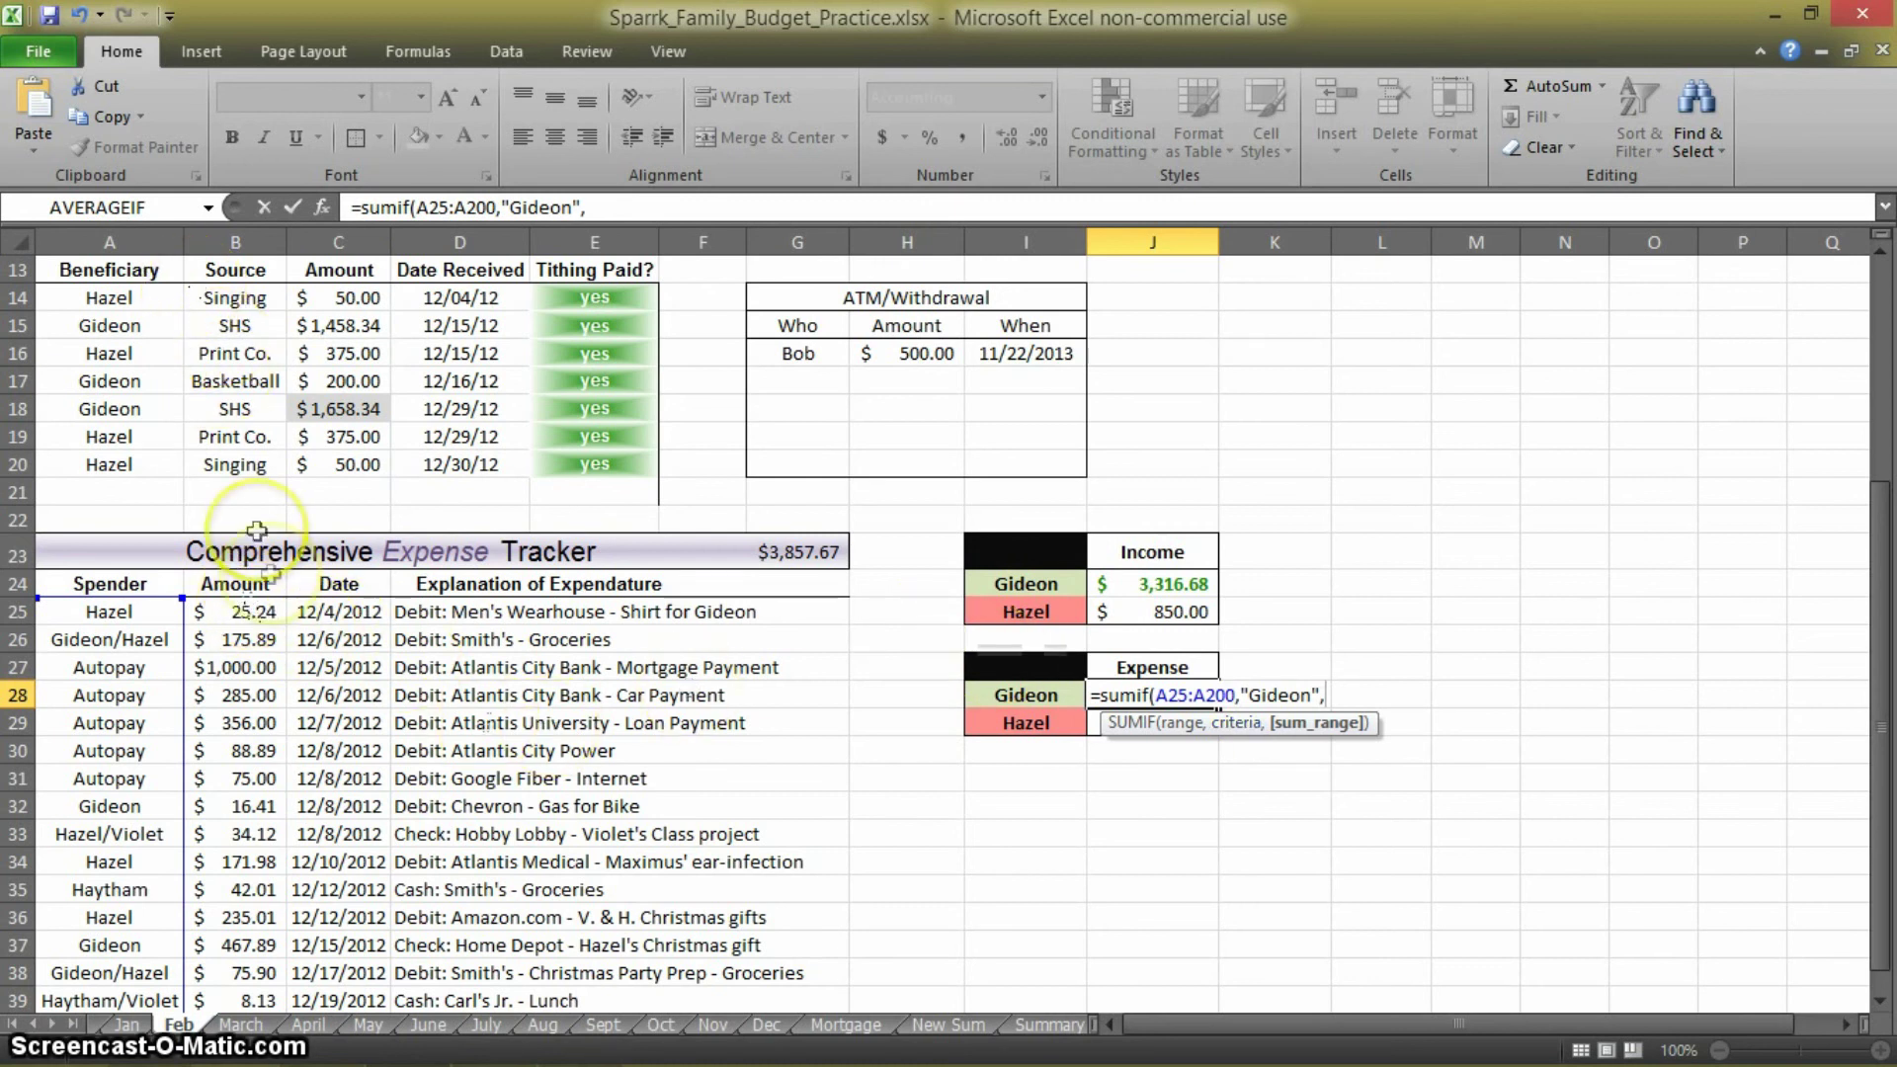
{"action": "left_click_drag", "start_coordinate": [258, 622], "coordinate": [269, 562]}
{"action": "scroll", "coordinate": [475, 550], "scroll_direction": "up", "scroll_amount": 20}
{"action": "scroll", "coordinate": [701, 570], "scroll_direction": "down", "scroll_amount": 4}
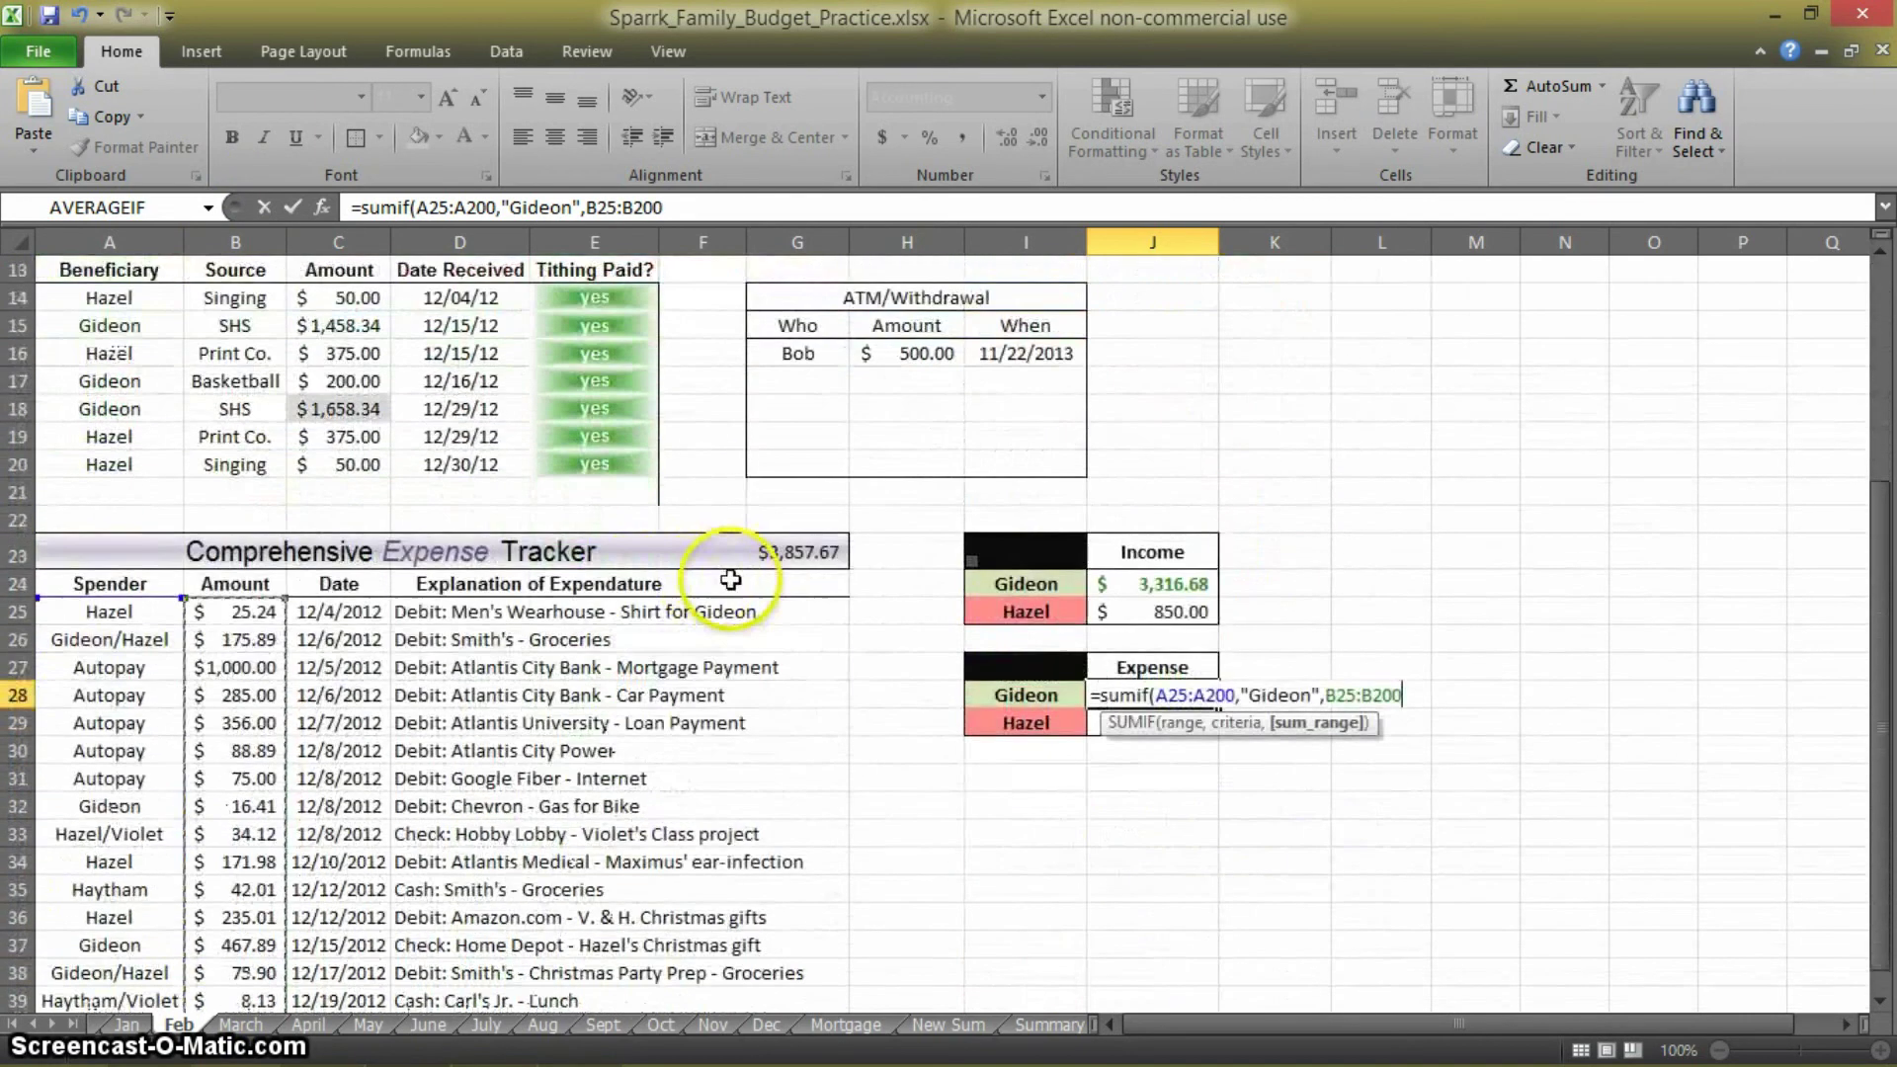
{"action": "type", "text": ")"}
{"action": "key", "text": "Return"}
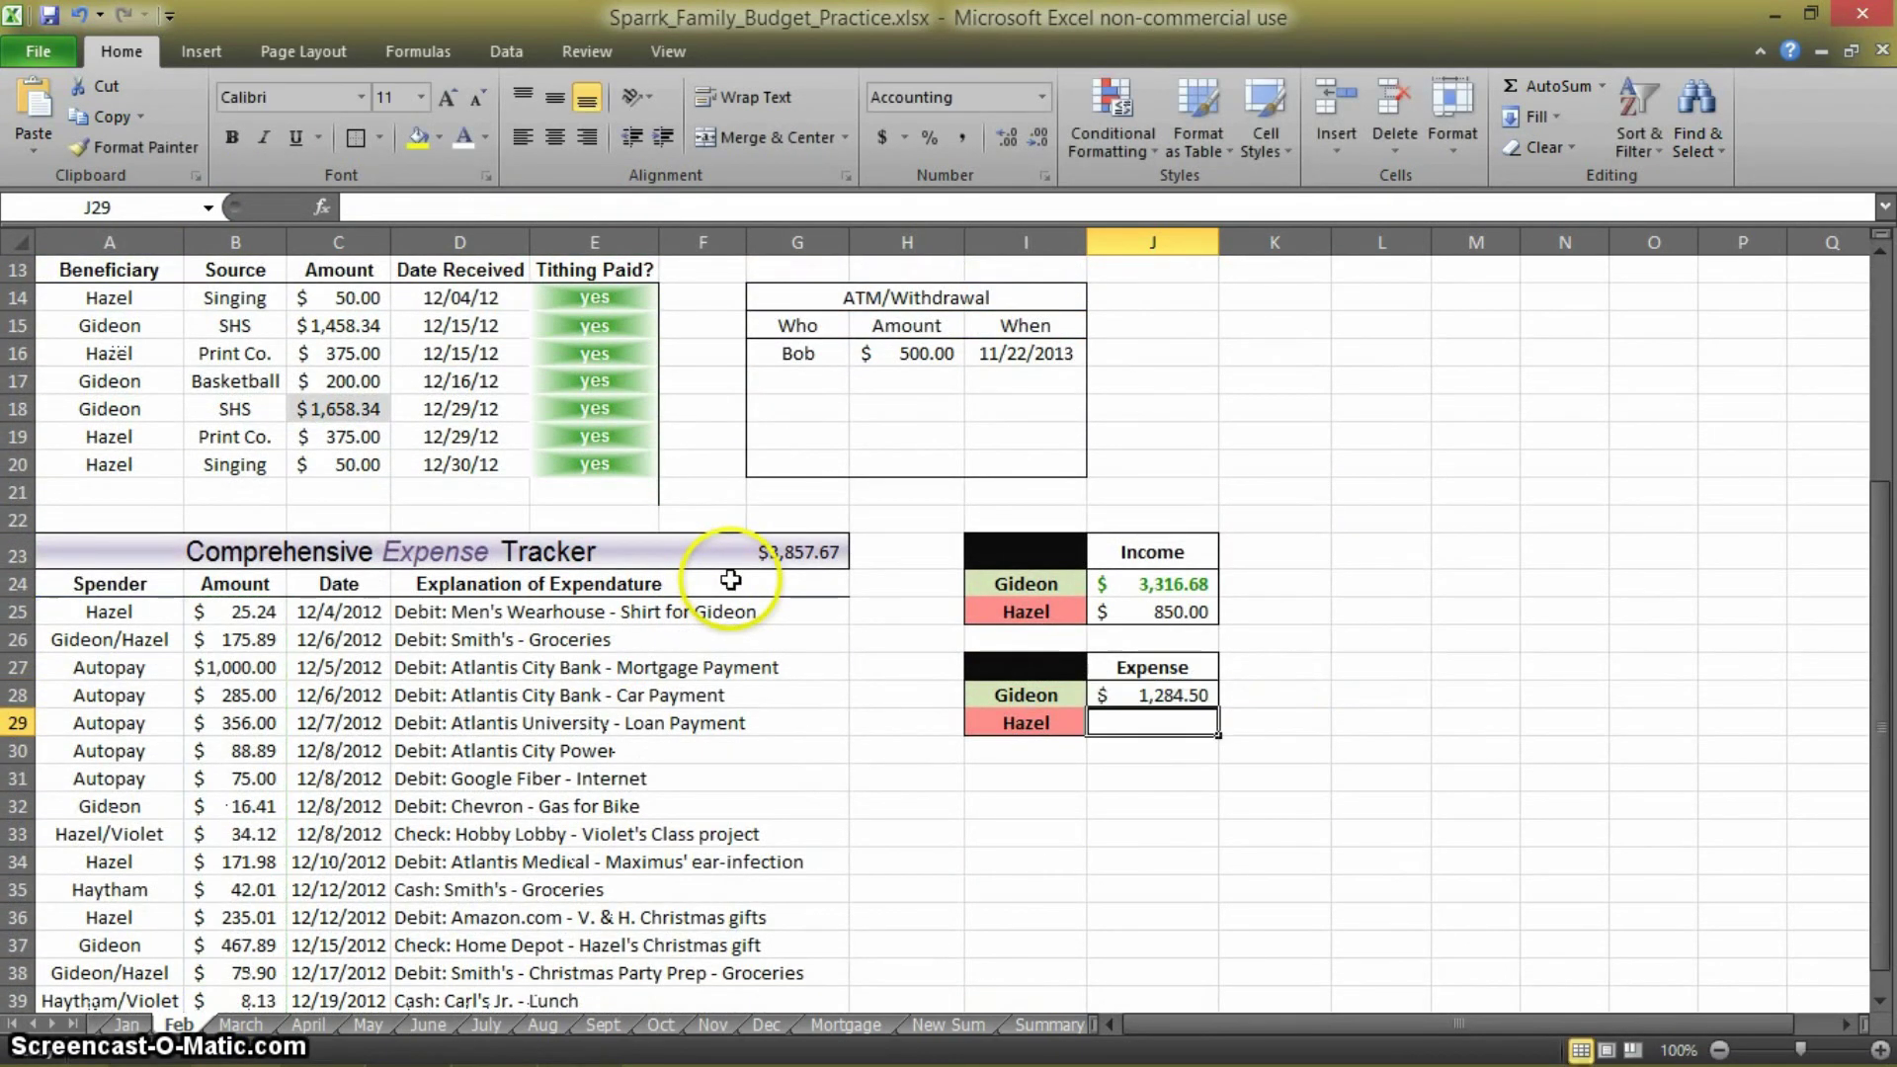
Check the spender entries in the expense tracker, and add a row label in I30 combining both family members' first names with a slash
{"action": "left_click", "coordinate": [1184, 694]}
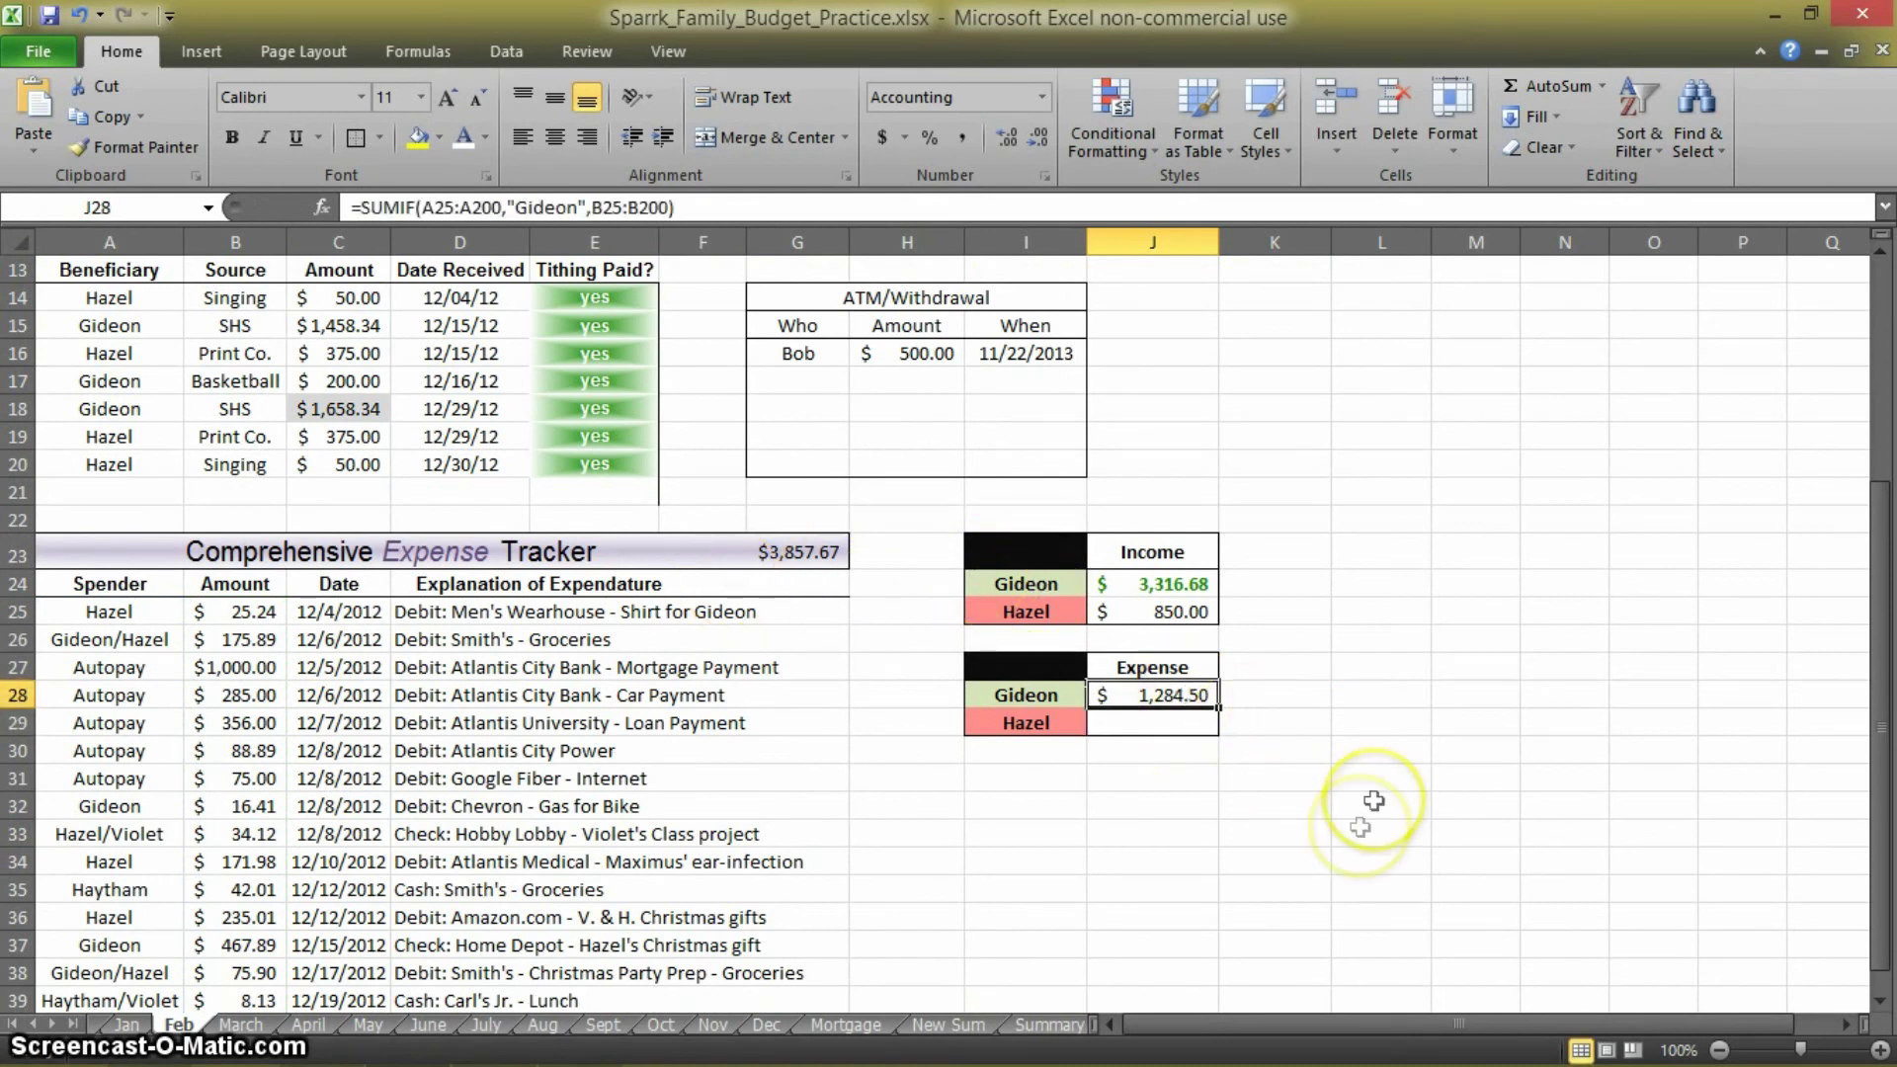
{"action": "scroll", "coordinate": [977, 825], "scroll_direction": "down", "scroll_amount": 2}
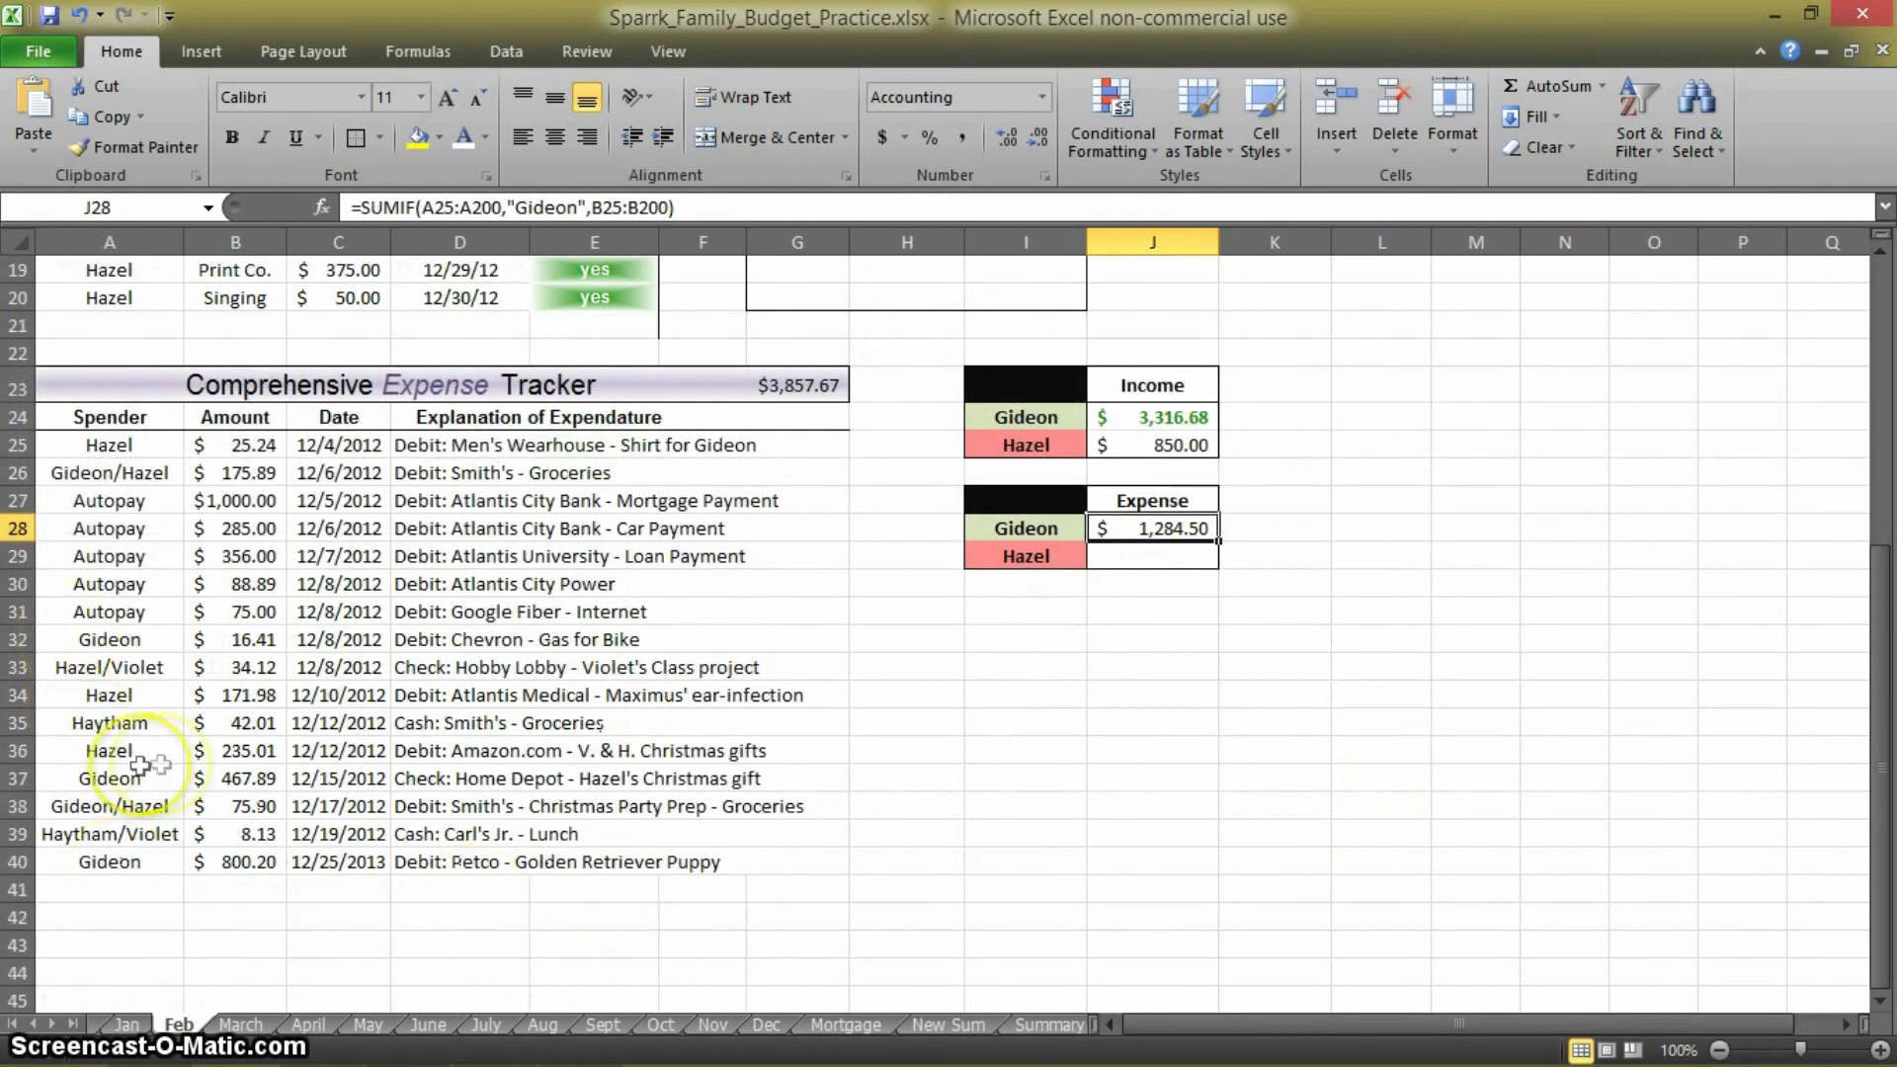
{"action": "left_click", "coordinate": [117, 808]}
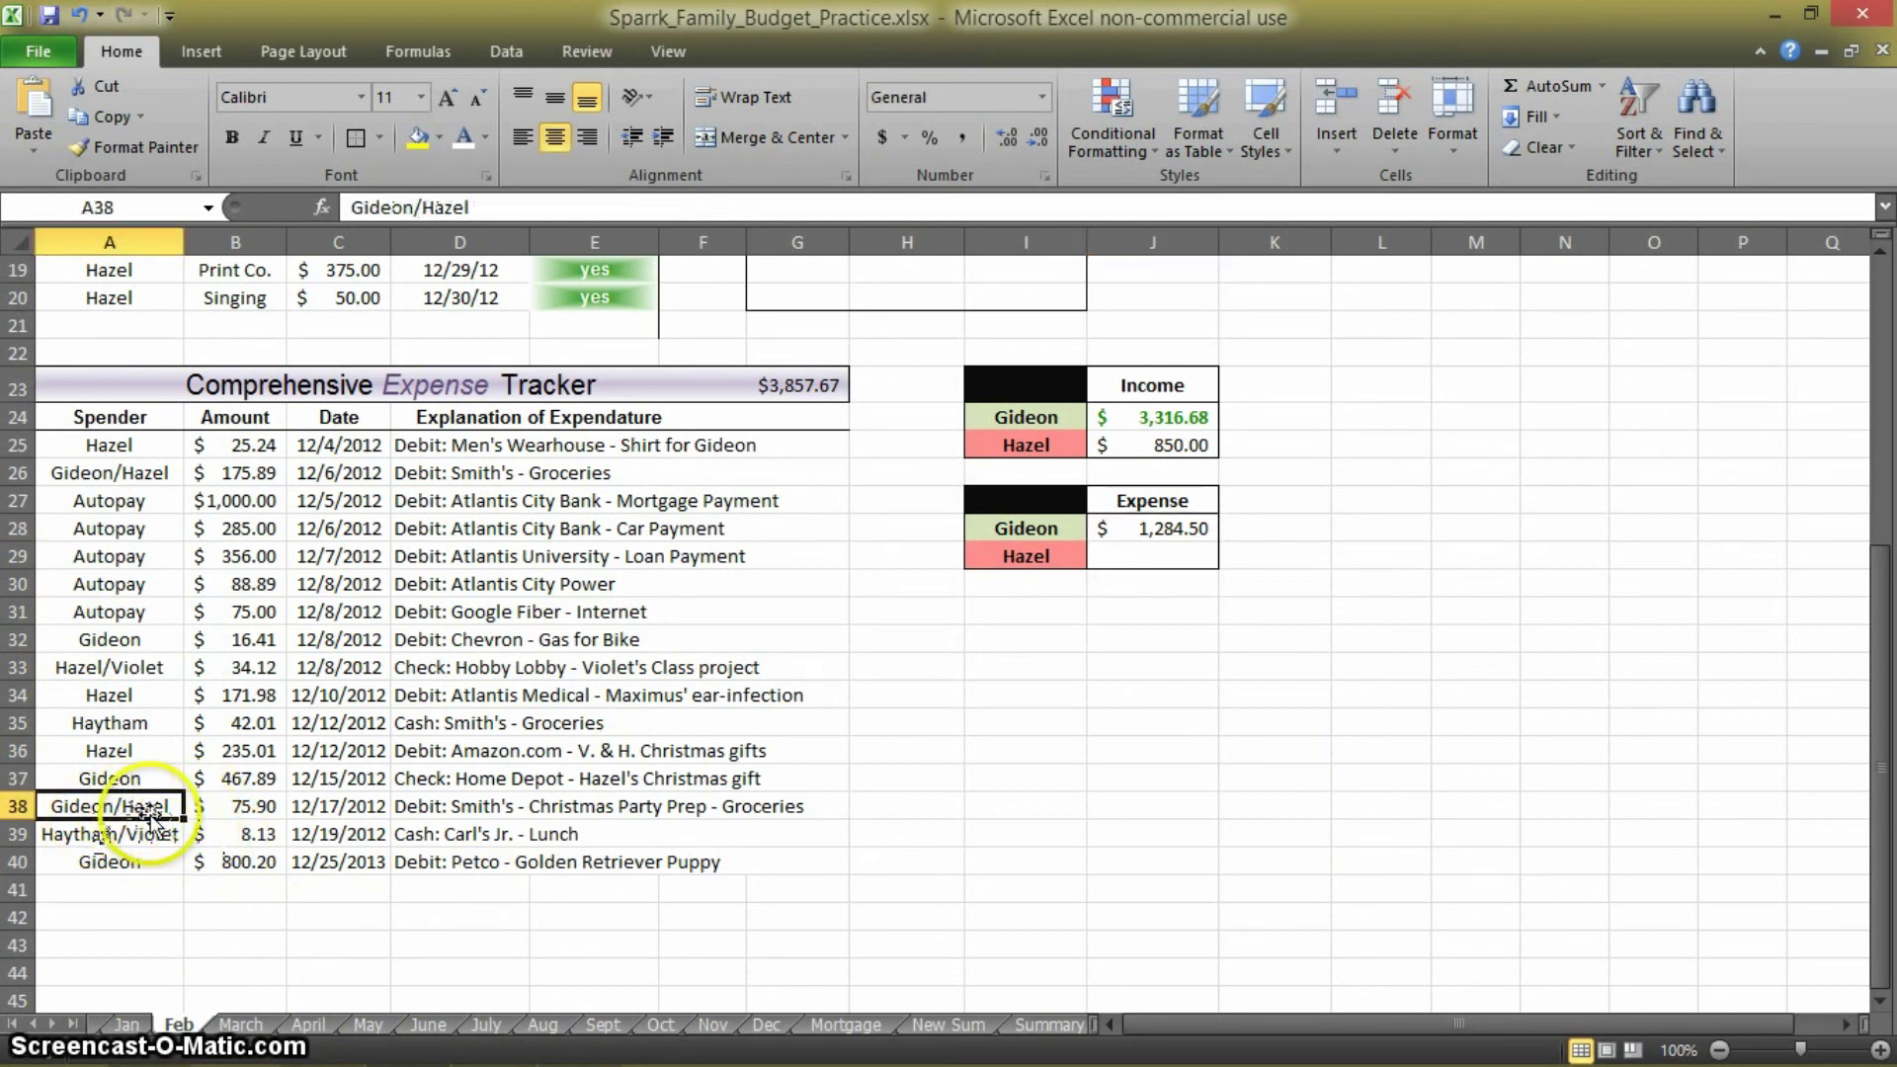
{"action": "left_click", "coordinate": [123, 634]}
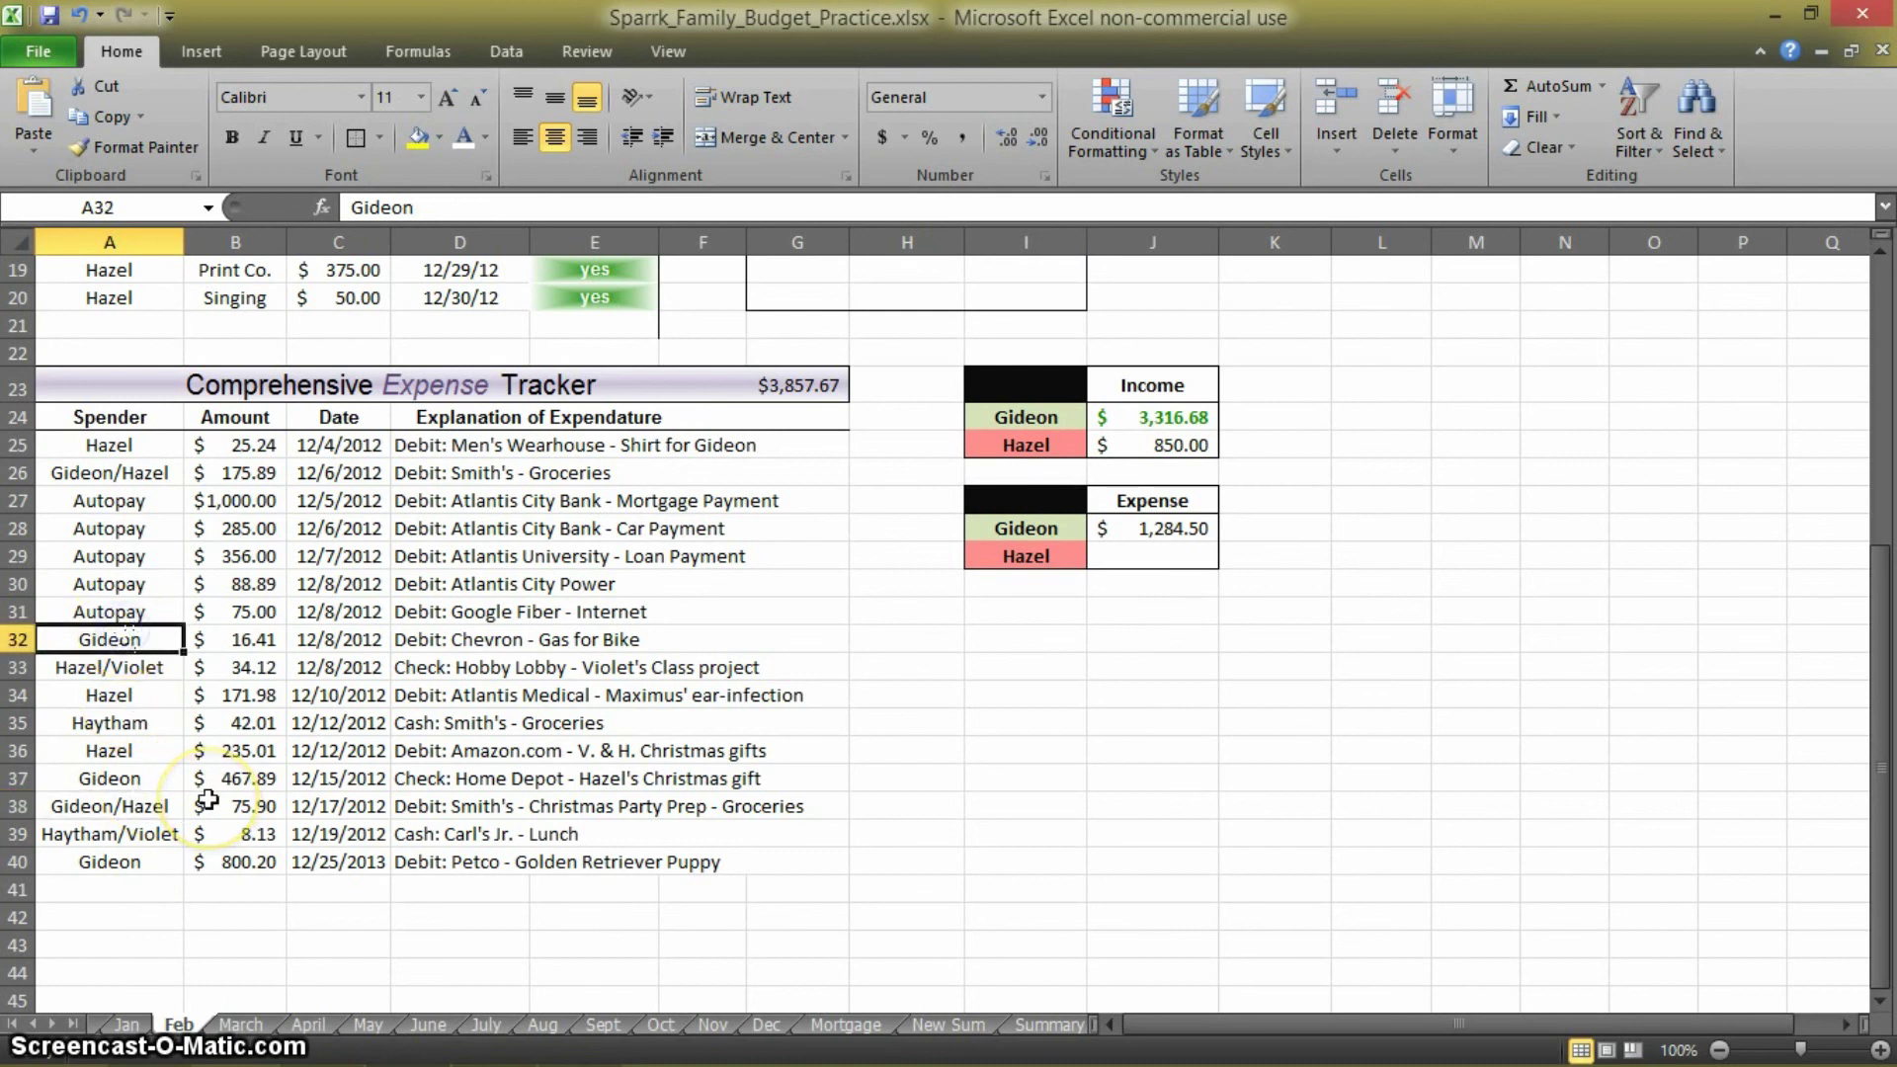
{"action": "left_click", "coordinate": [1048, 586]}
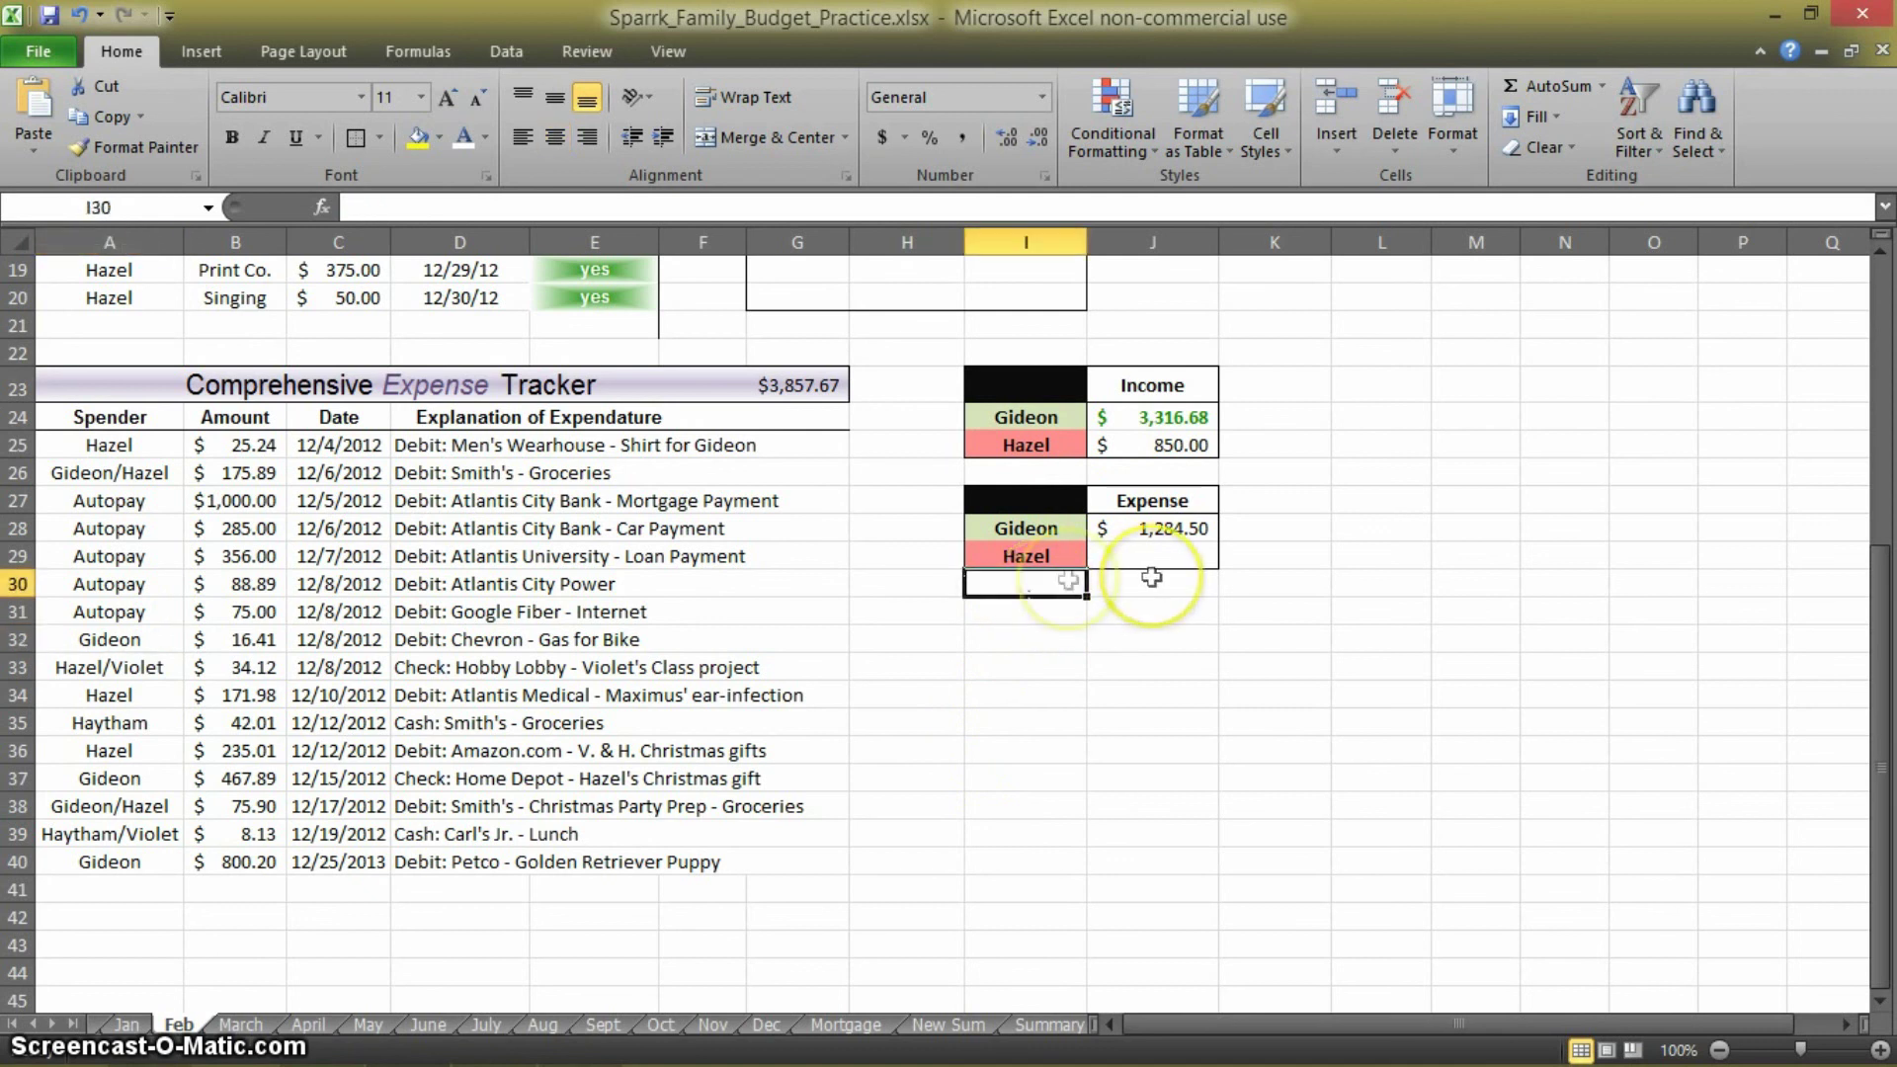
{"action": "type", "text": "Gideon/Hze"}
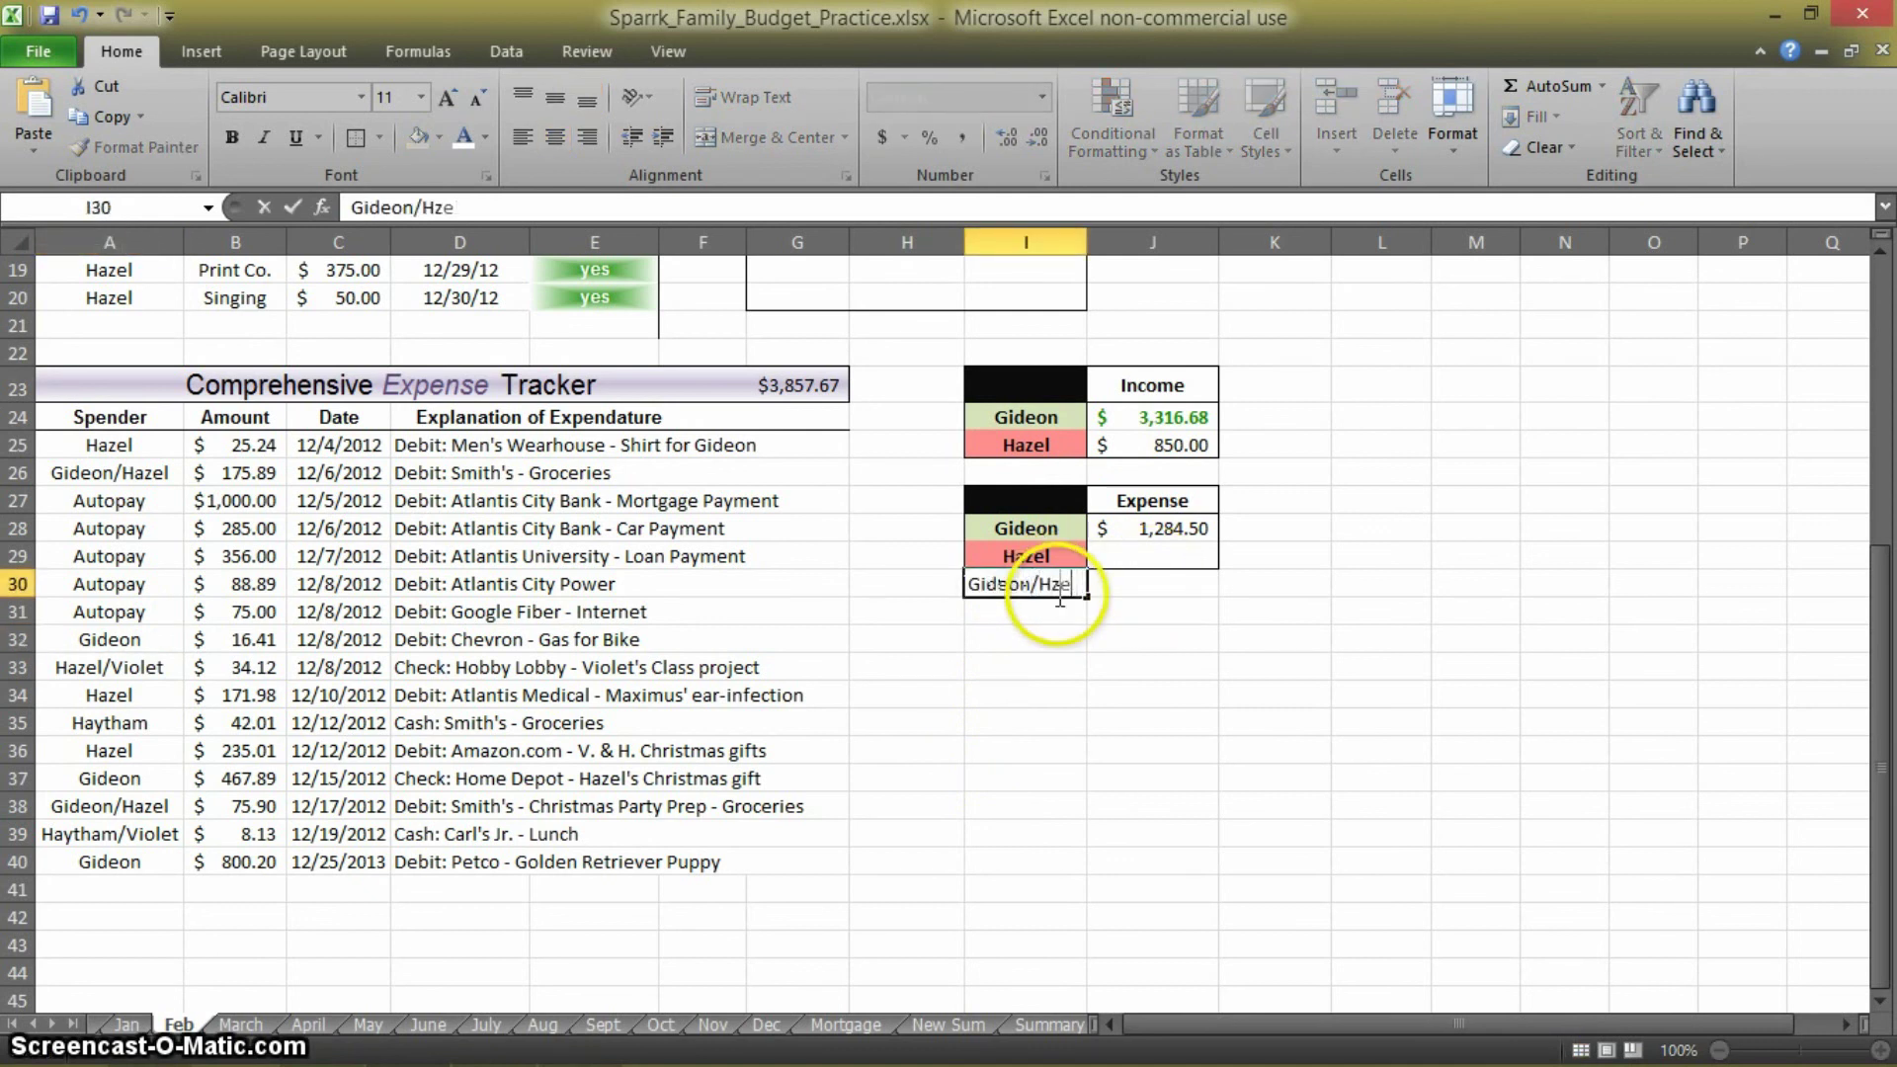
{"action": "key", "text": "Return"}
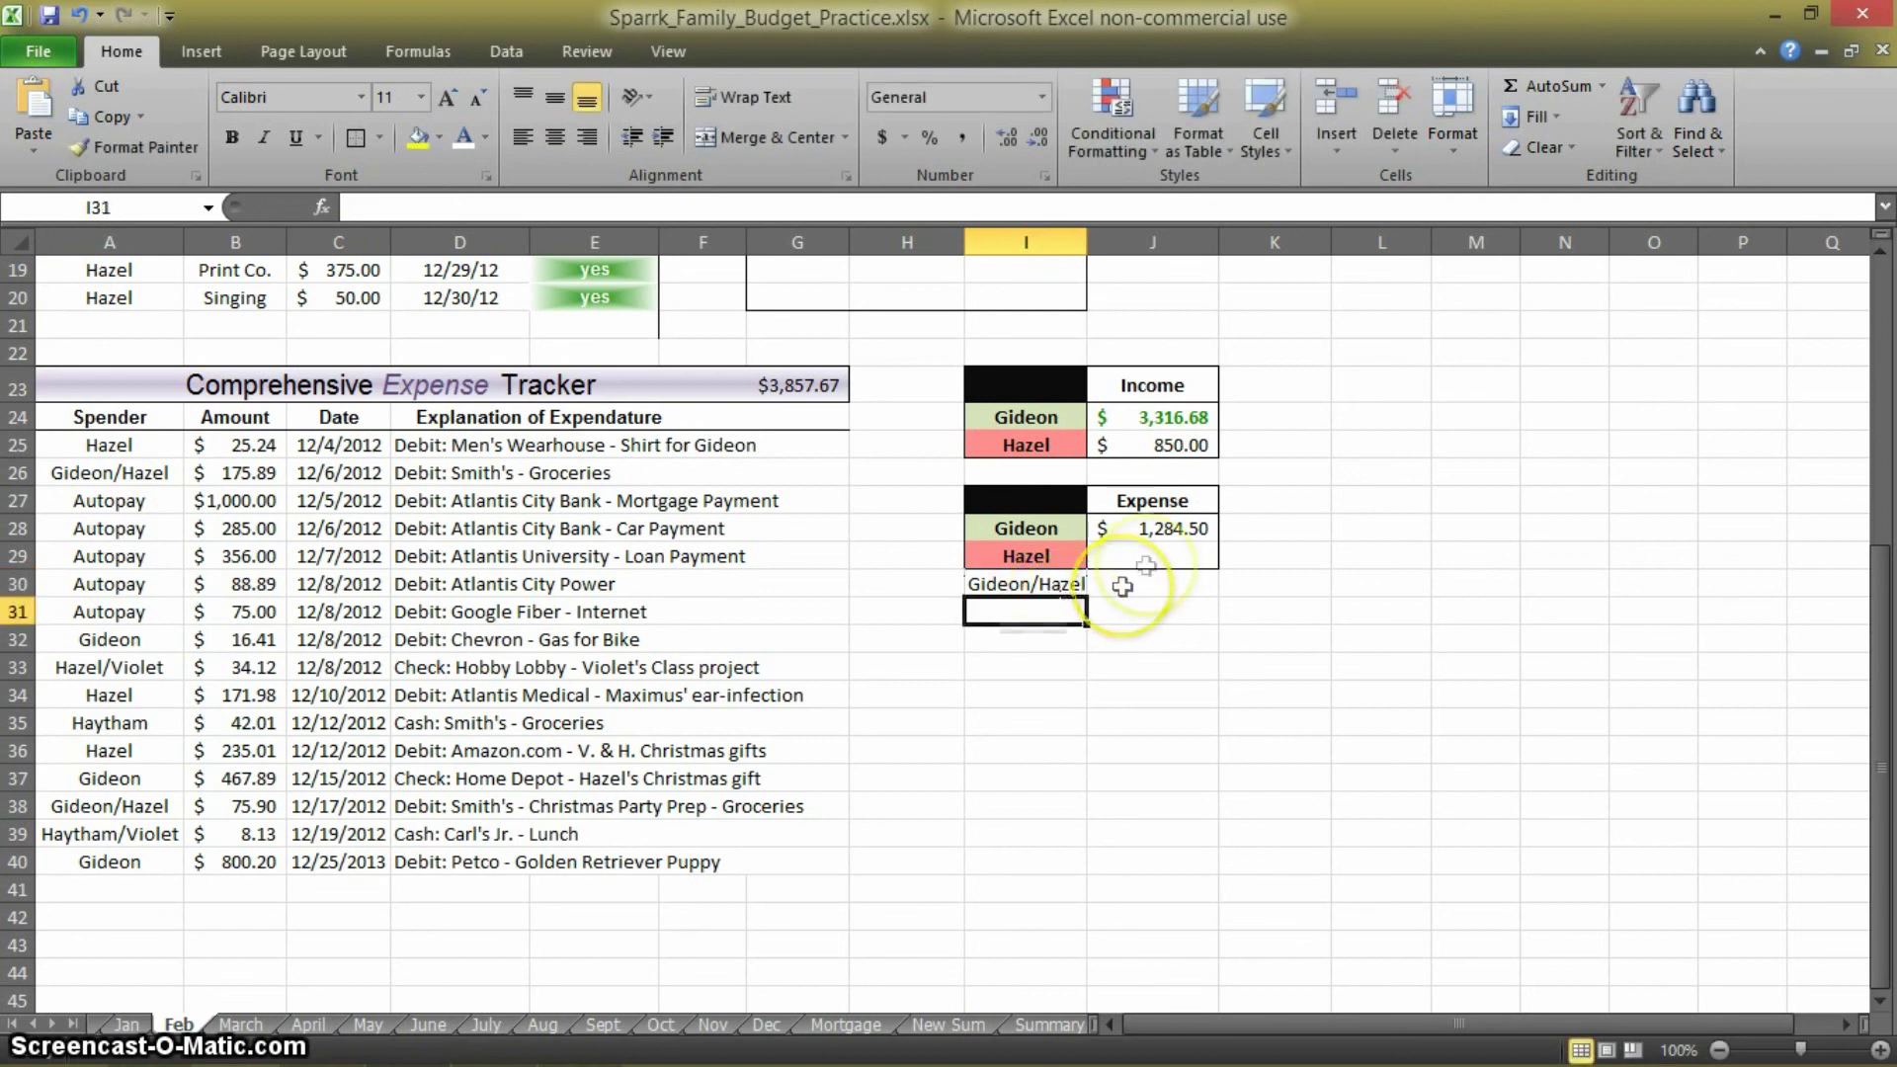
Copy the SUMIF formula from J28 into J30 and change its criterion to both family members' first names joined by a slash
{"action": "left_click", "coordinate": [1151, 528]}
{"action": "left_click_drag", "start_coordinate": [713, 212], "coordinate": [304, 200]}
{"action": "key", "text": "ctrl+c"}
{"action": "key", "text": "Escape"}
{"action": "left_click", "coordinate": [1191, 583]}
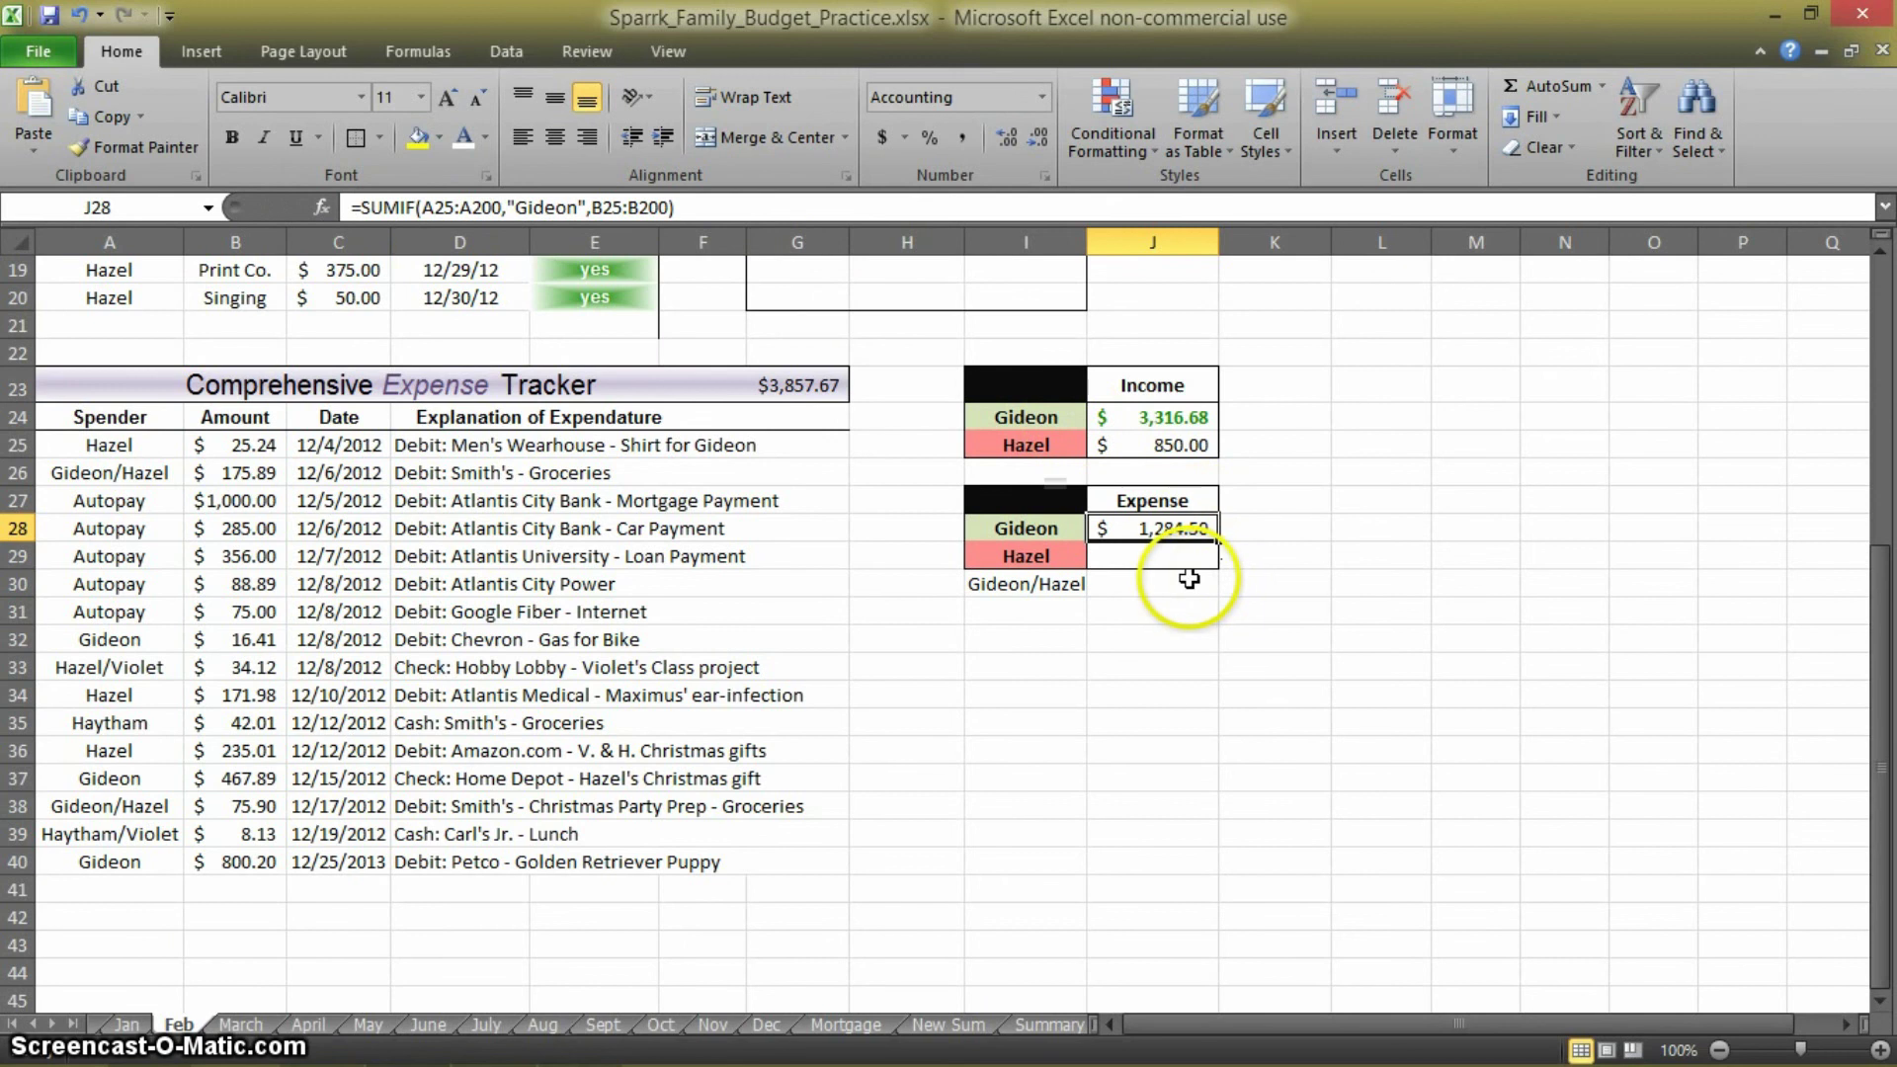
{"action": "left_click", "coordinate": [593, 207]}
{"action": "key", "text": "ctrl+v"}
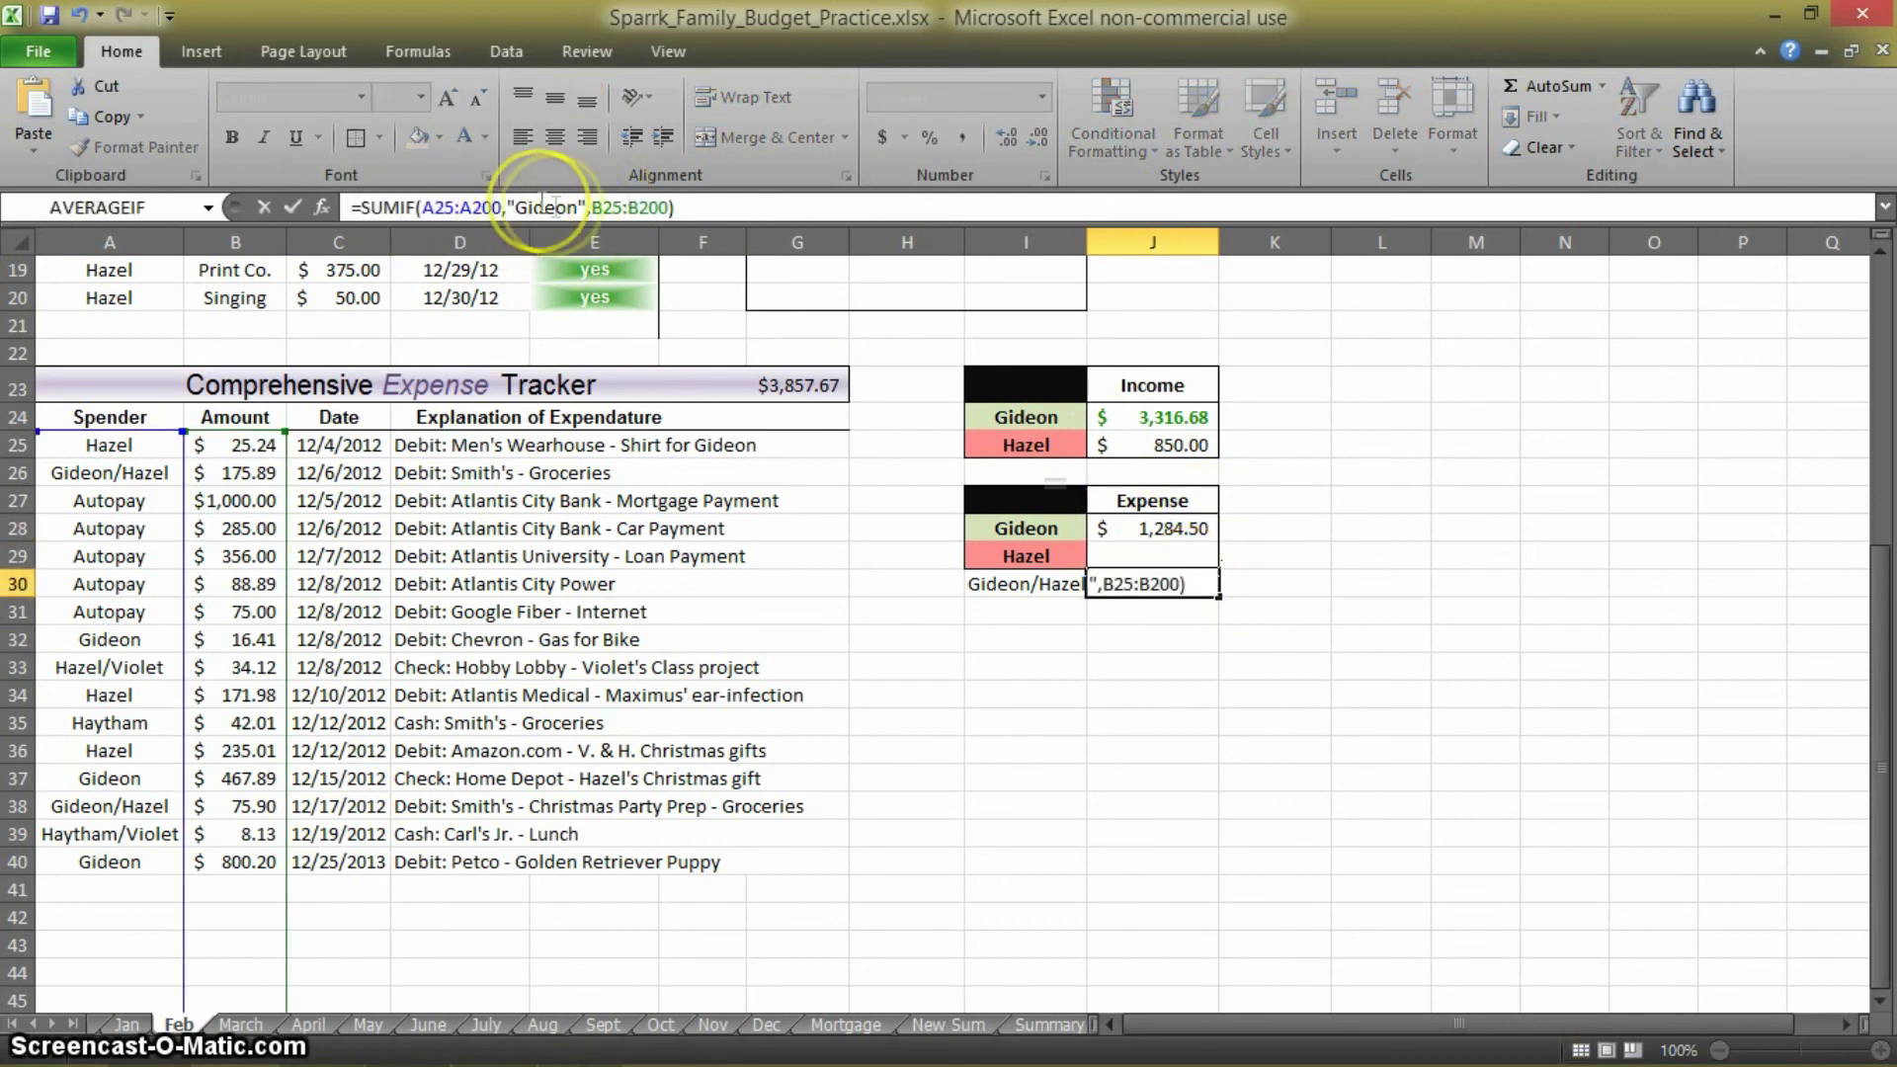
{"action": "left_click", "coordinate": [579, 207]}
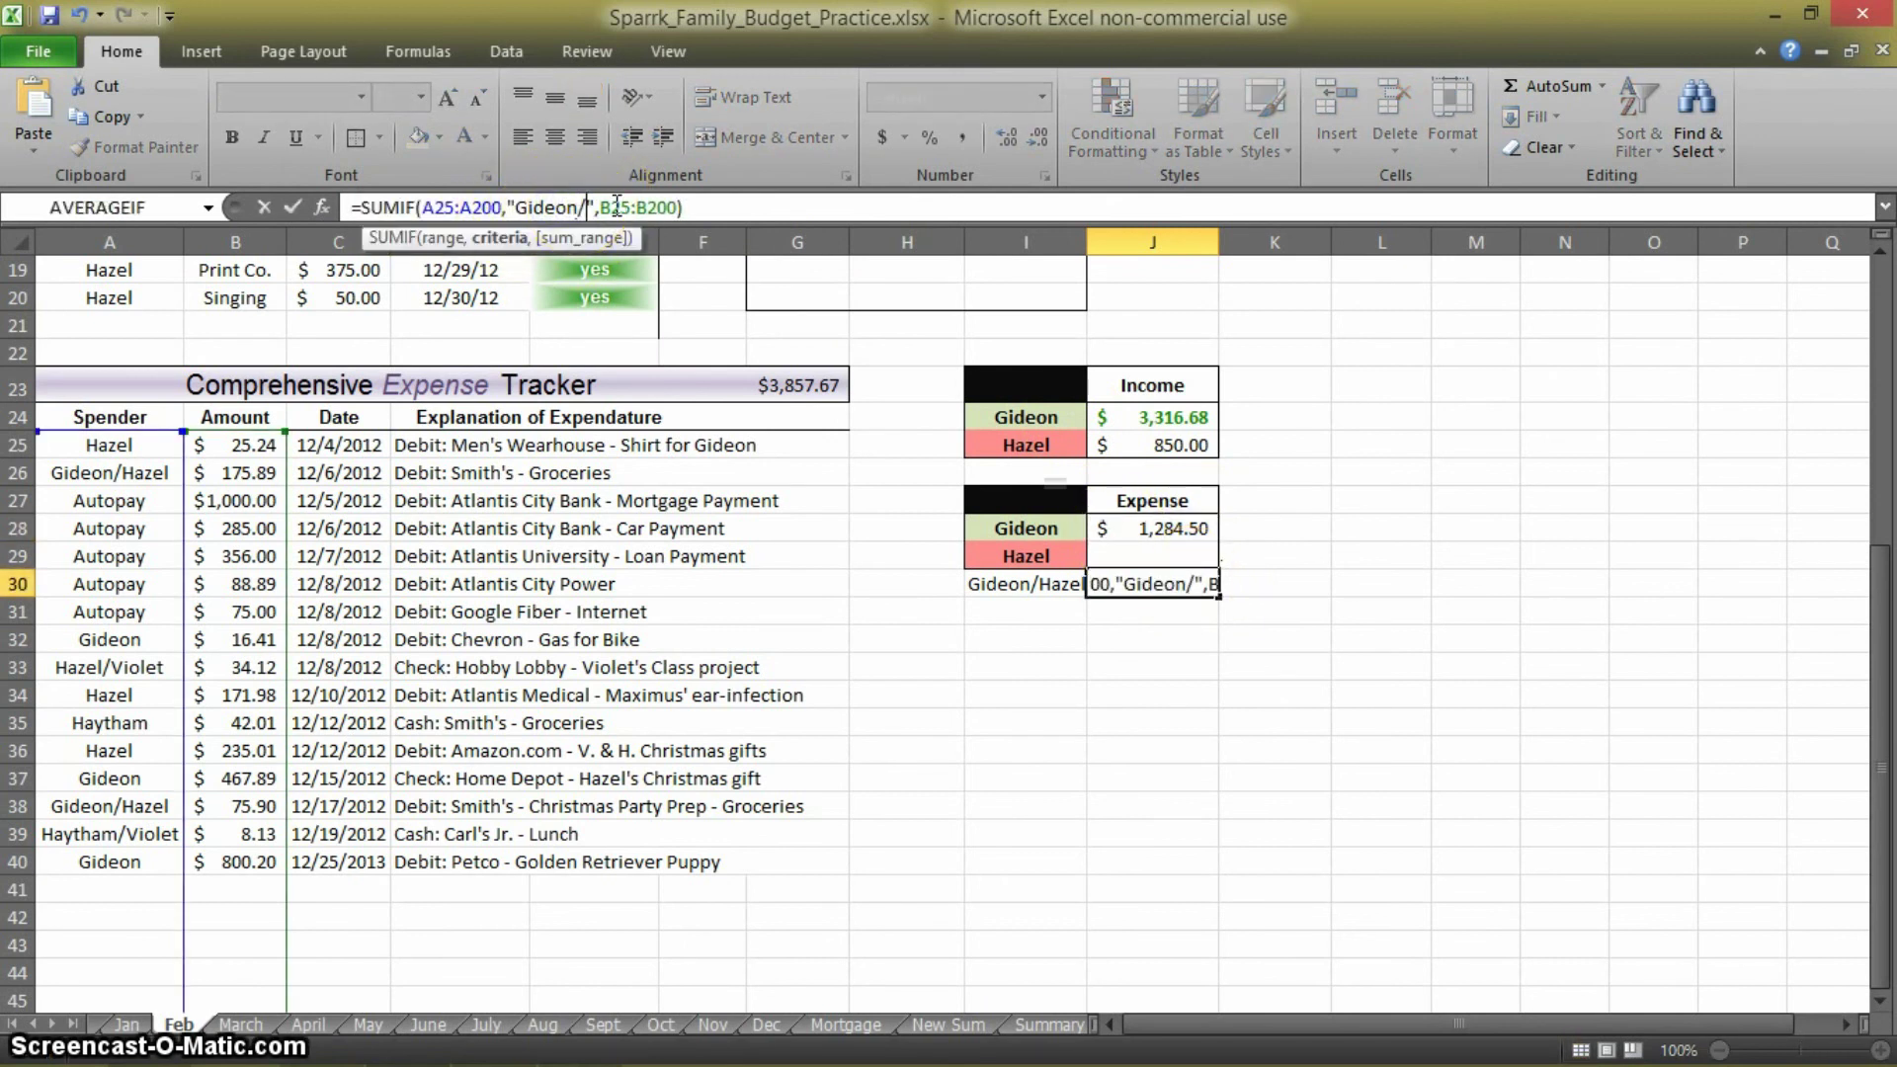
{"action": "type", "text": "/Hazel"}
{"action": "key", "text": "Return"}
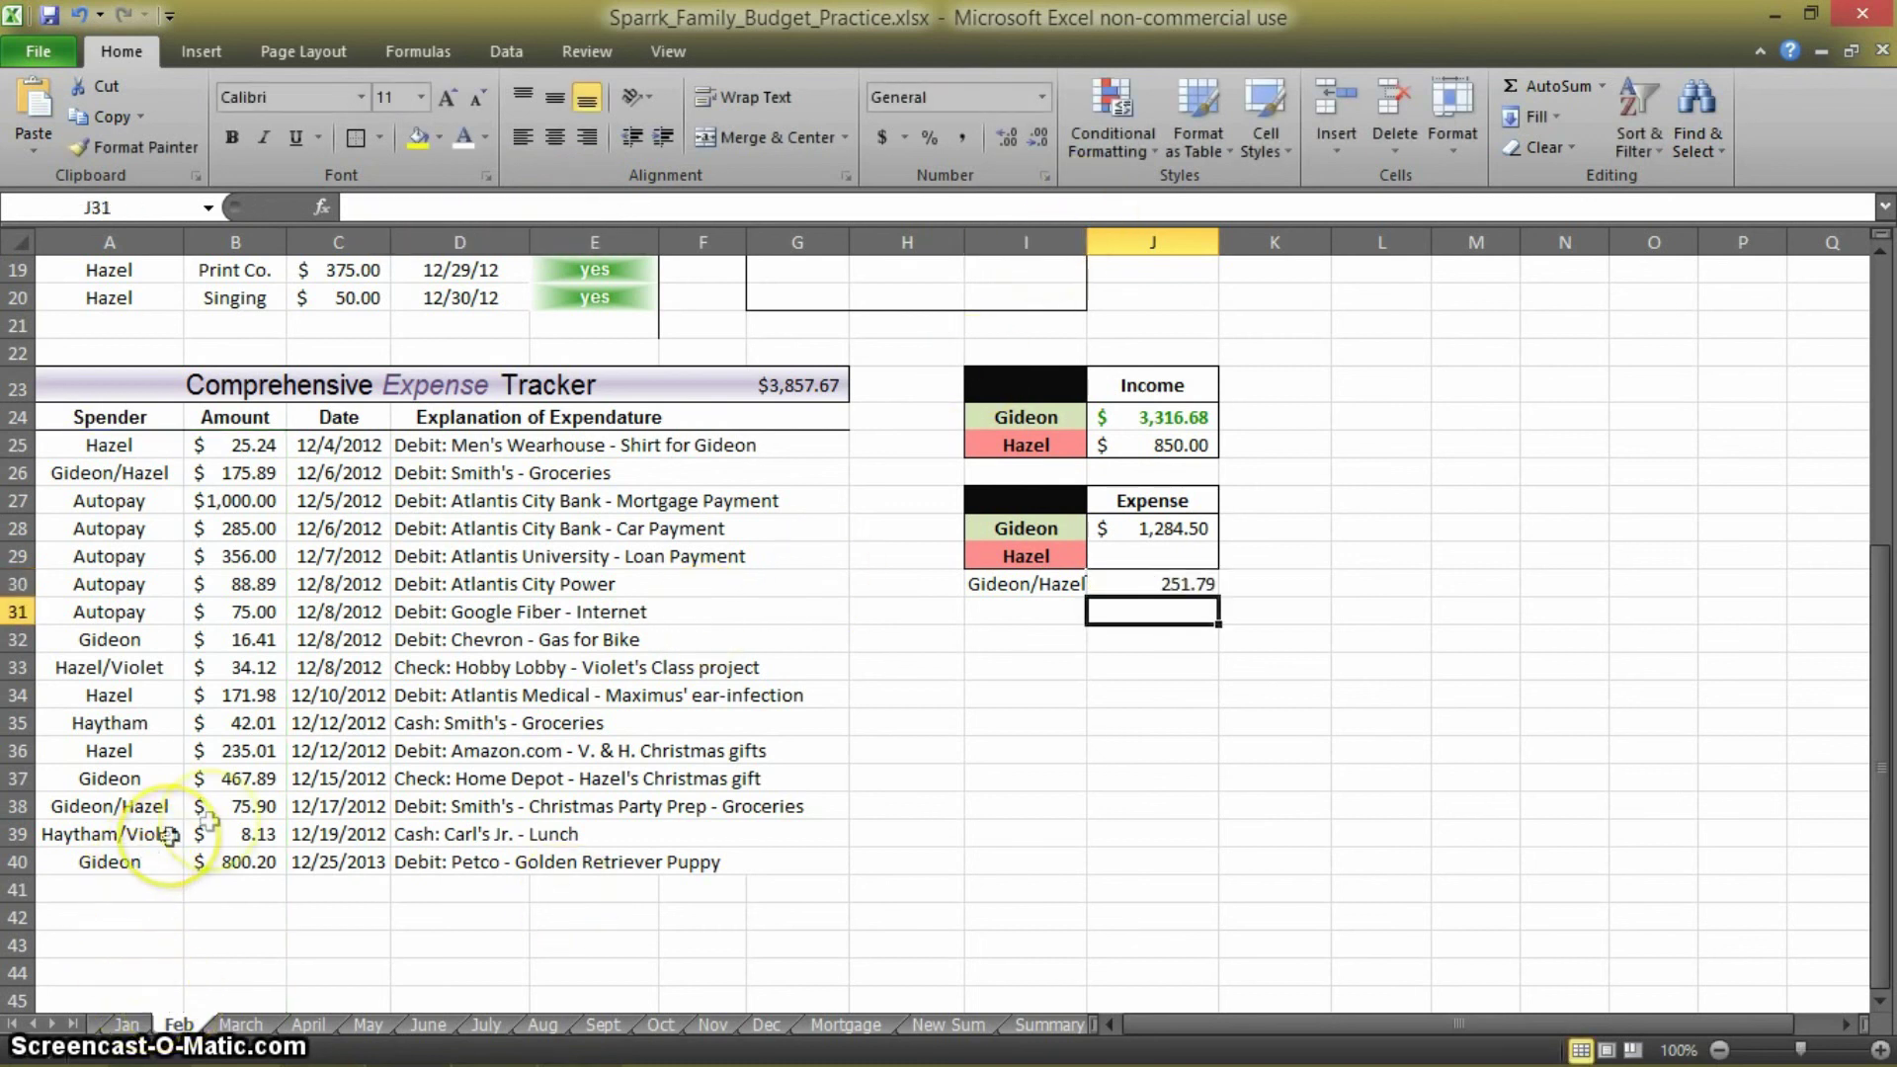
Check the J30 formula against the shared grocery amounts in B26 and B38, and review the Autopay entries and the income and expense summary cells
{"action": "left_click", "coordinate": [225, 471]}
{"action": "left_click", "coordinate": [242, 805]}
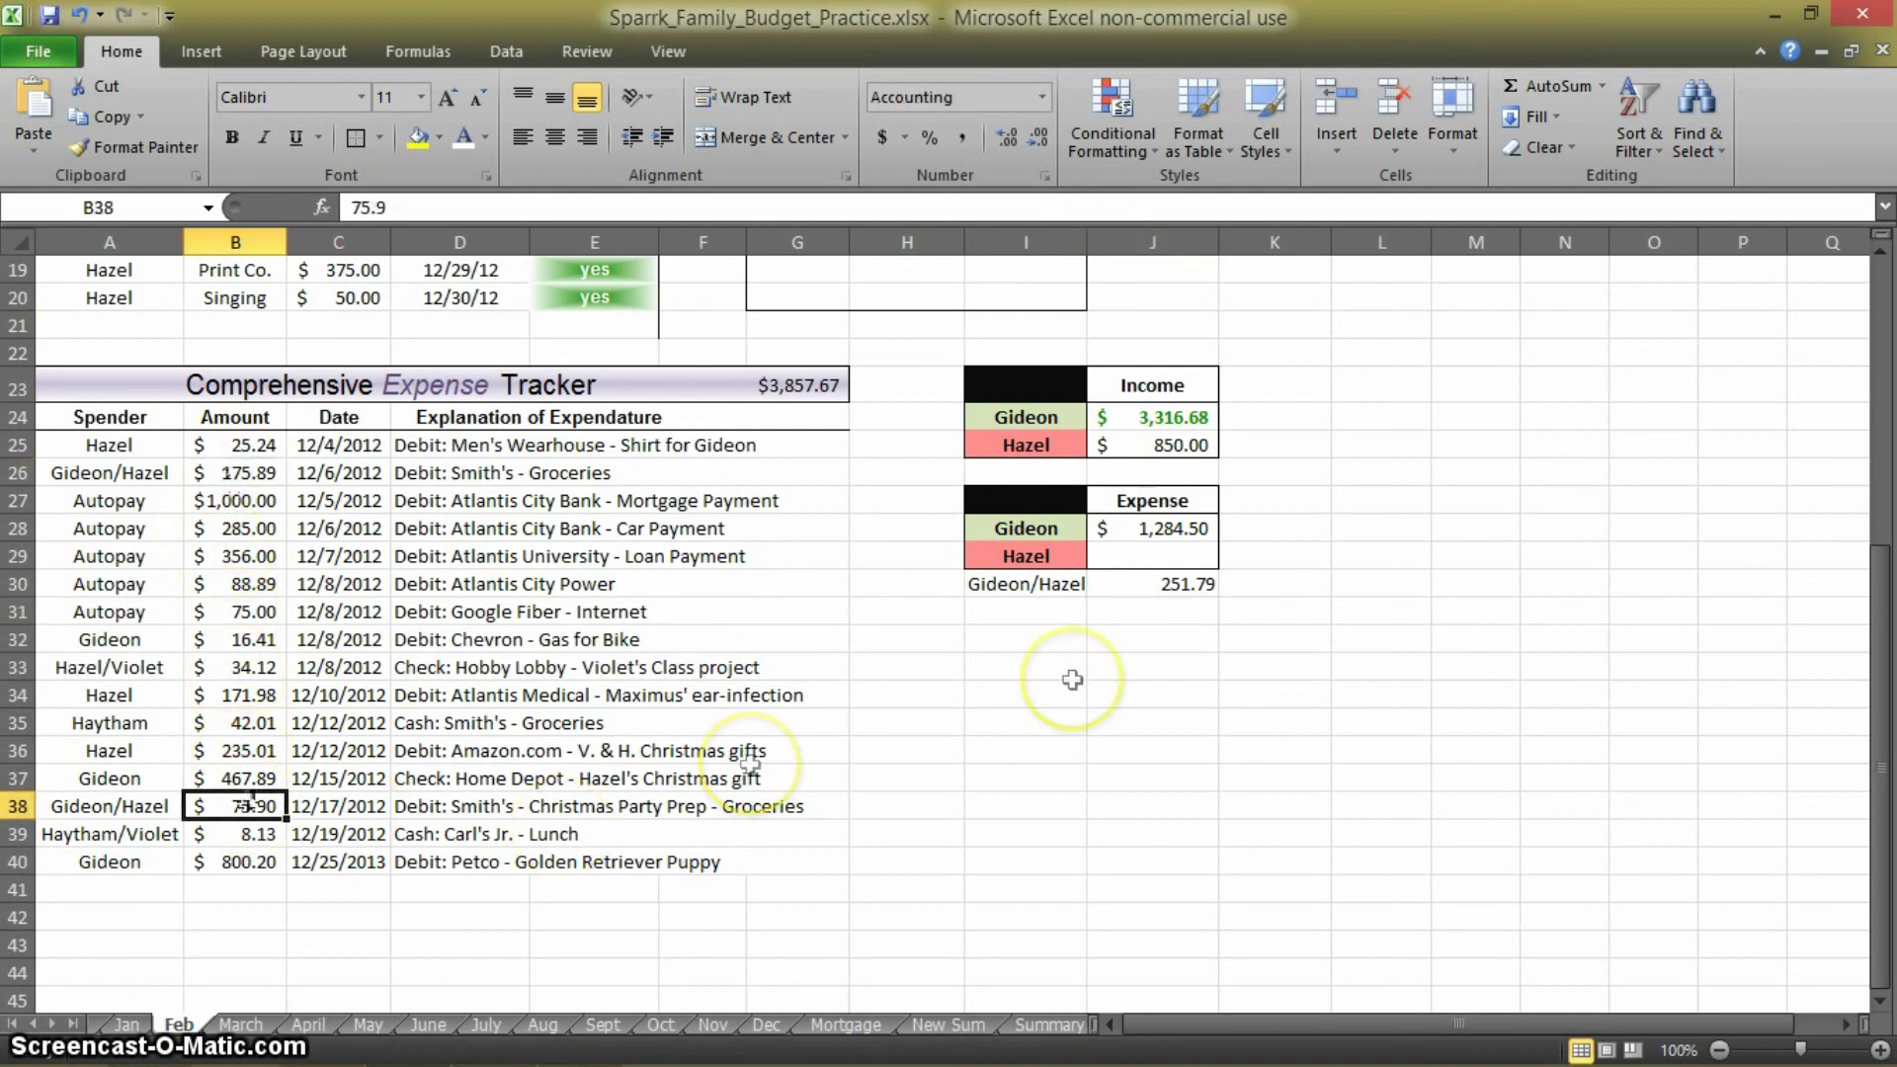
{"action": "left_click", "coordinate": [1186, 584]}
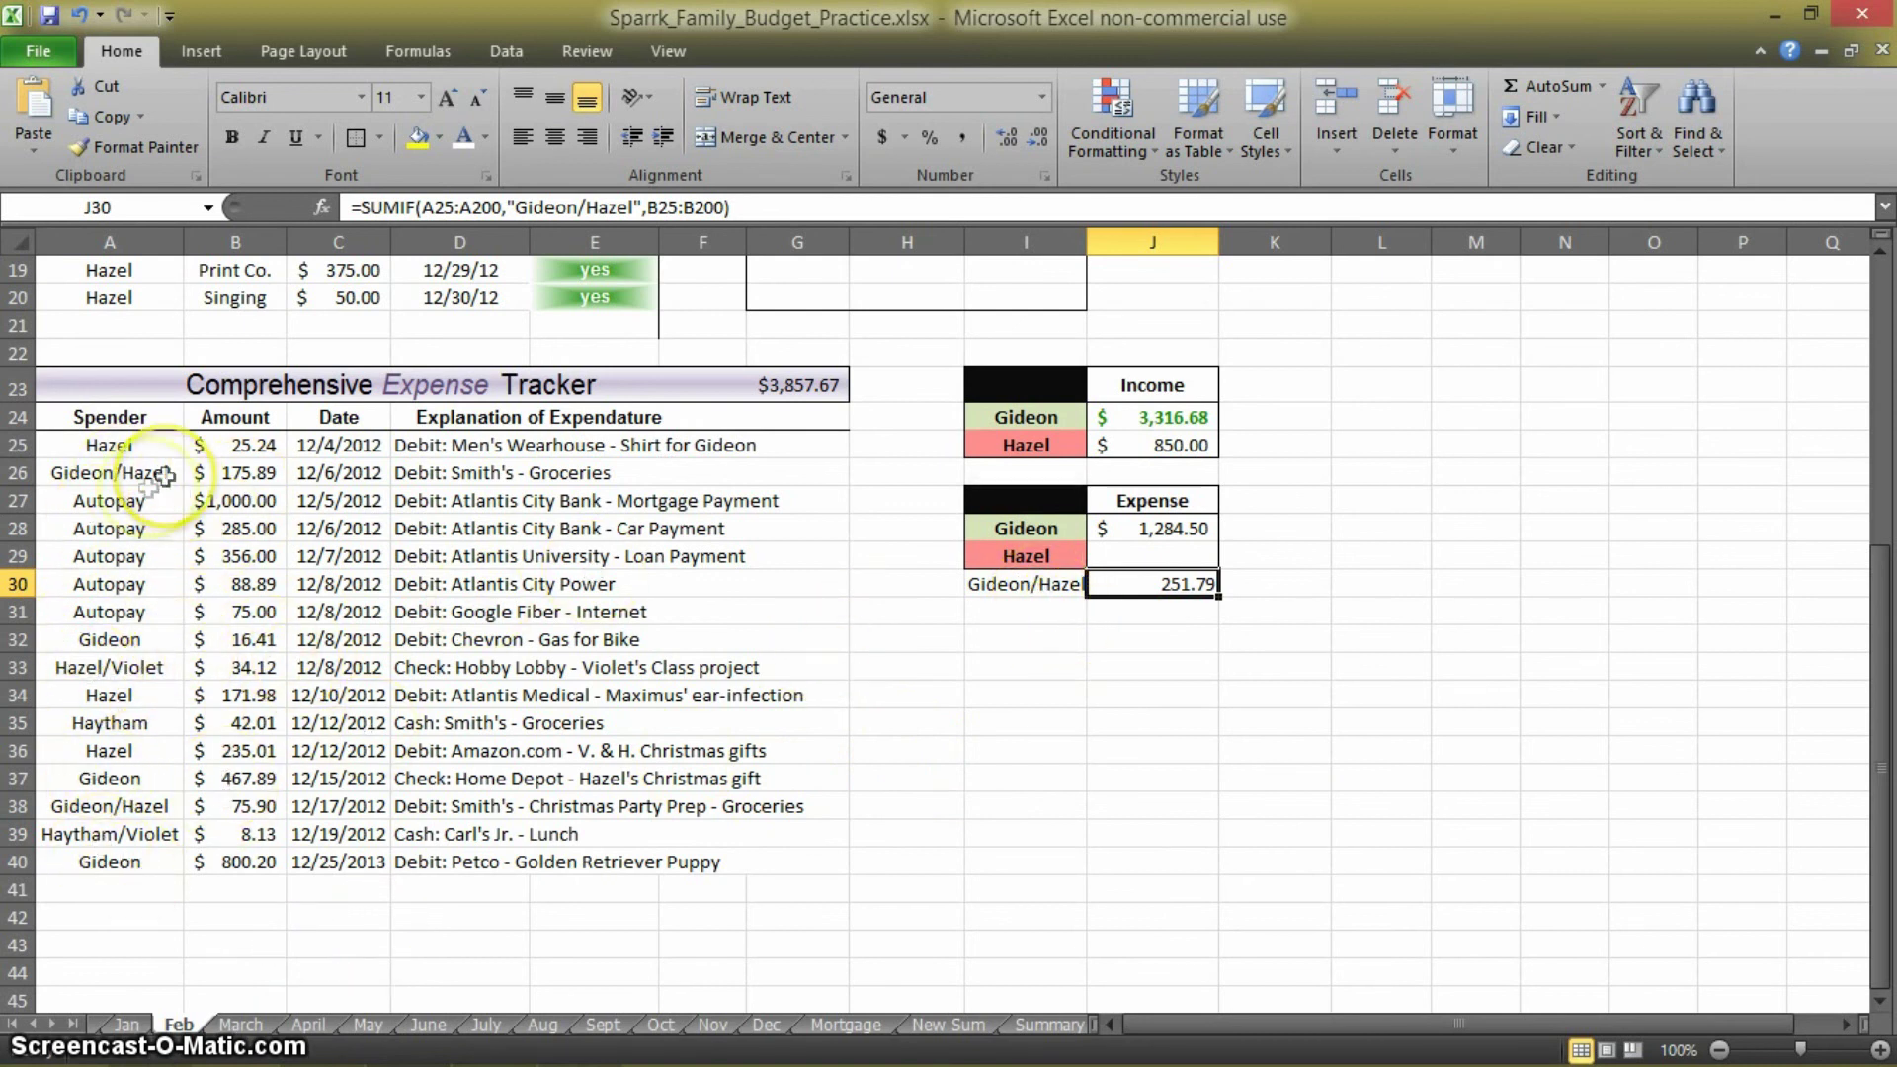
{"action": "left_click", "coordinate": [109, 529]}
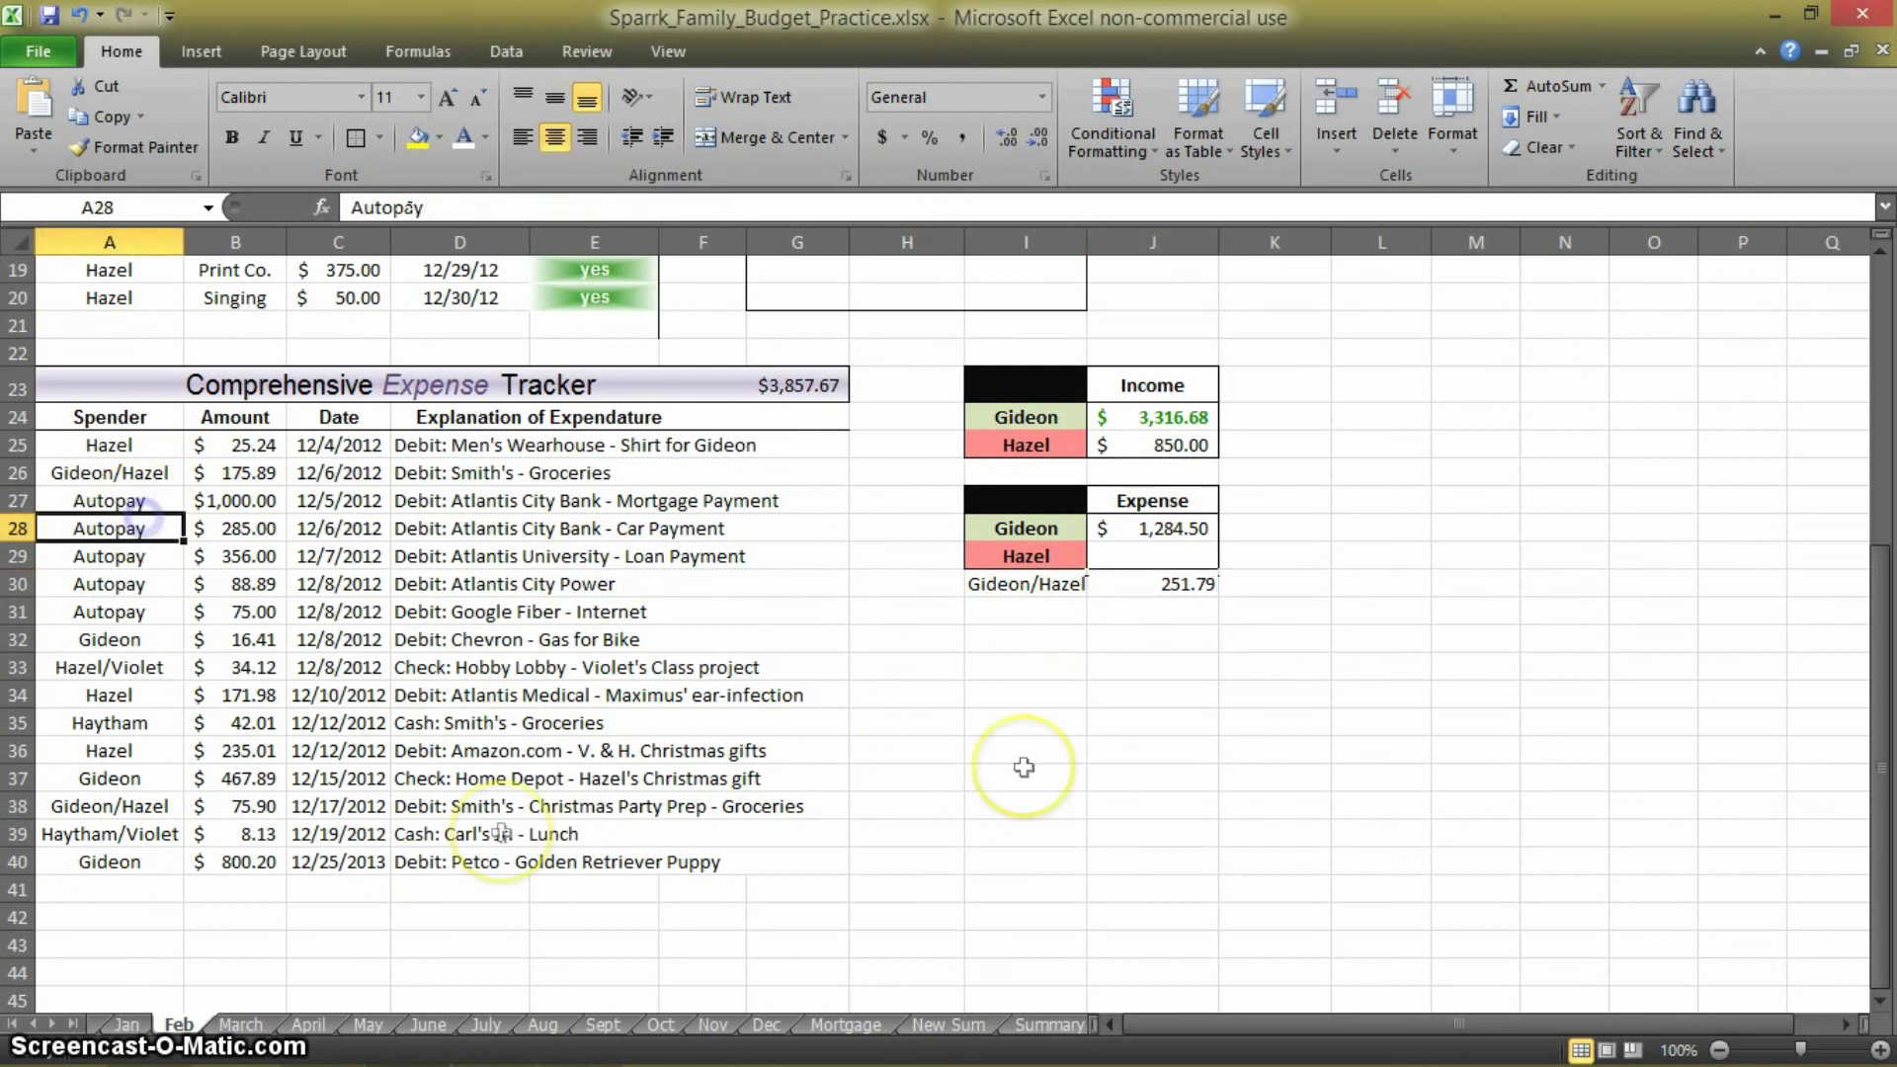
{"action": "left_click", "coordinate": [1162, 552]}
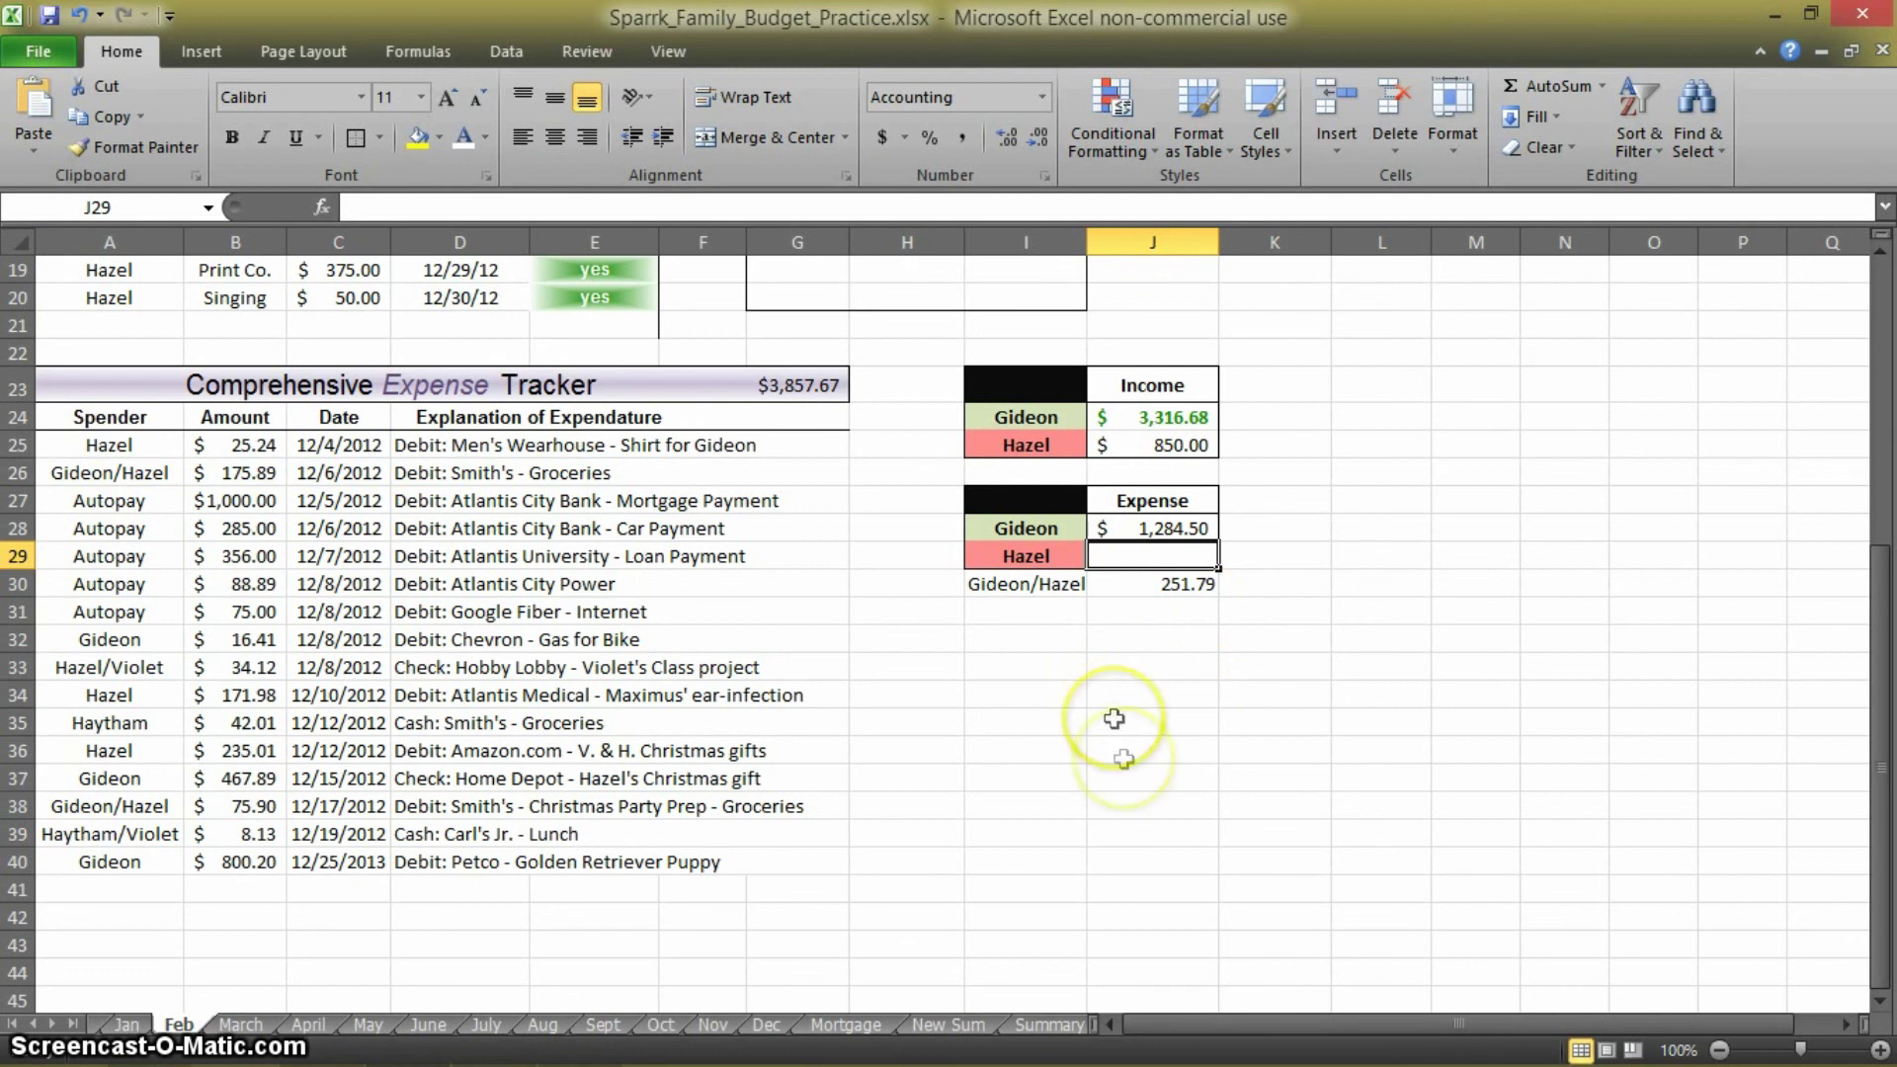
{"action": "scroll", "coordinate": [1114, 791], "scroll_direction": "up", "scroll_amount": 2}
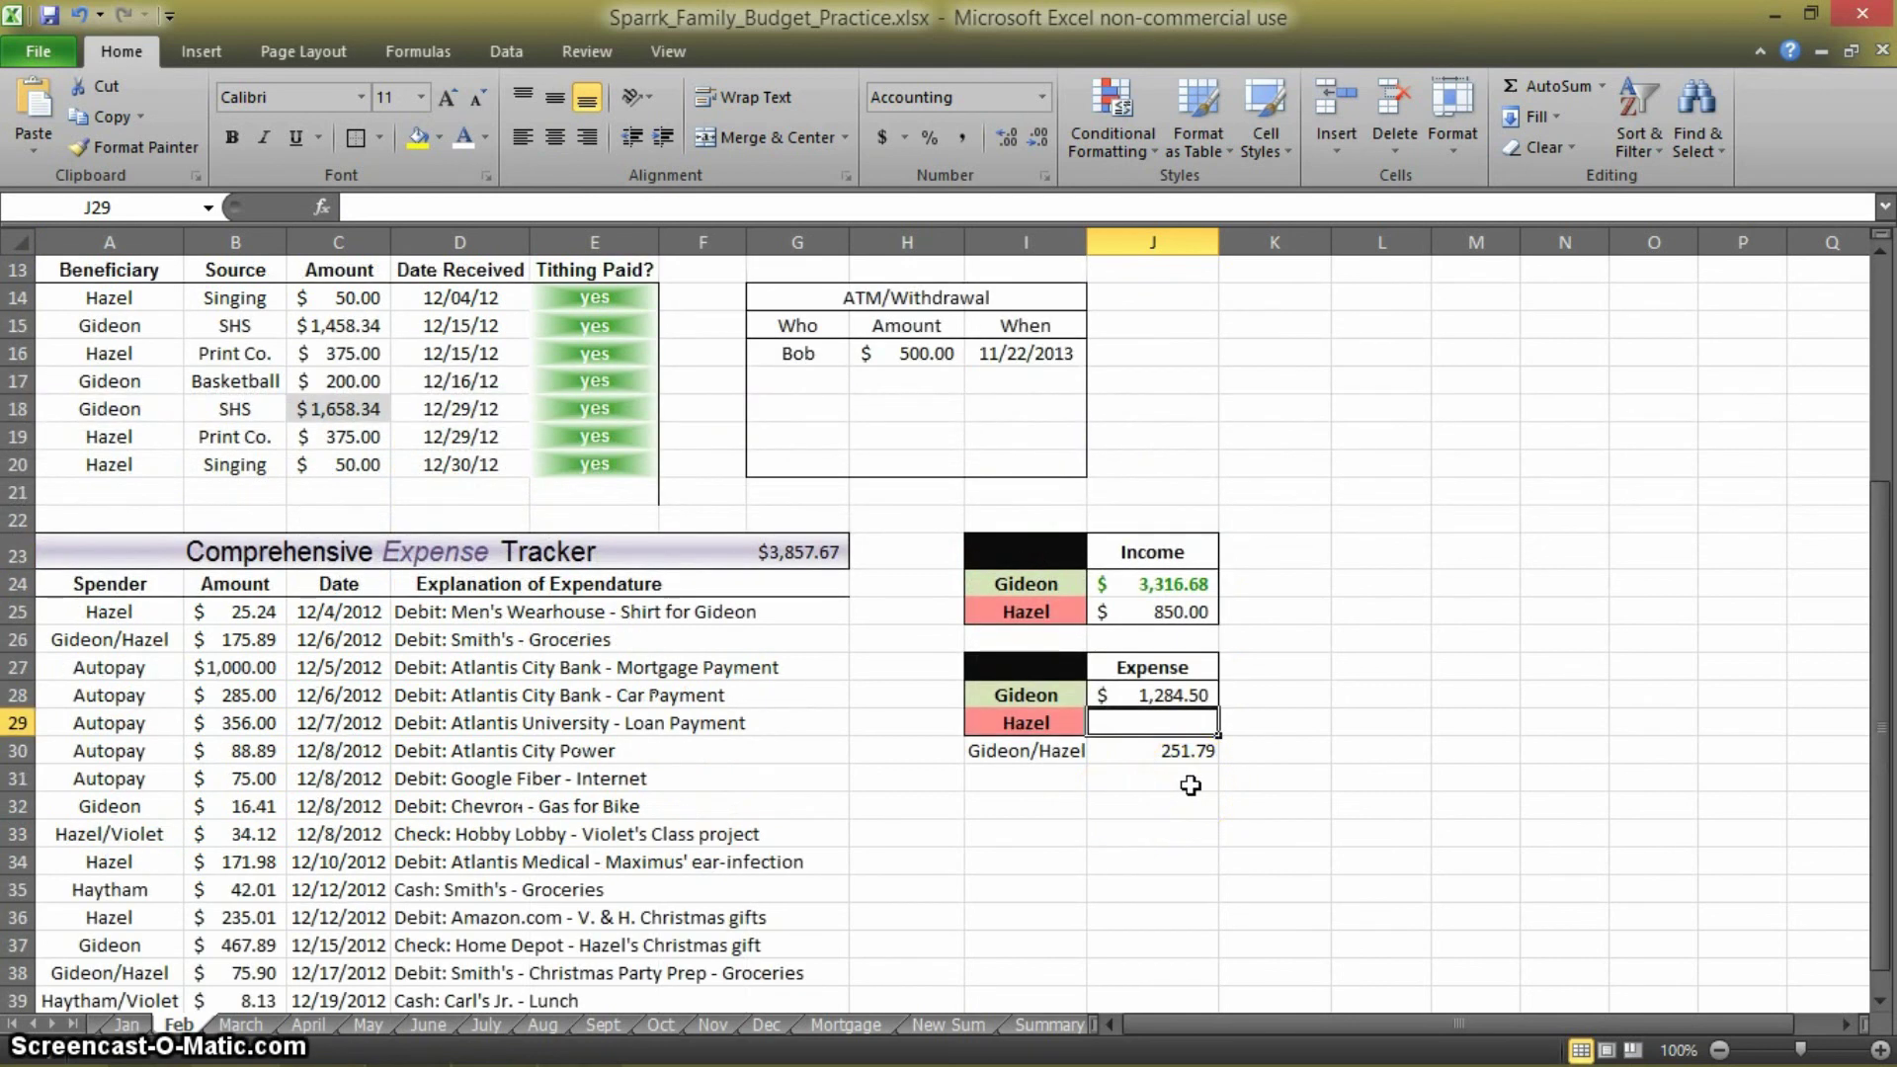
{"action": "left_click", "coordinate": [1176, 583]}
{"action": "left_click", "coordinate": [1185, 722]}
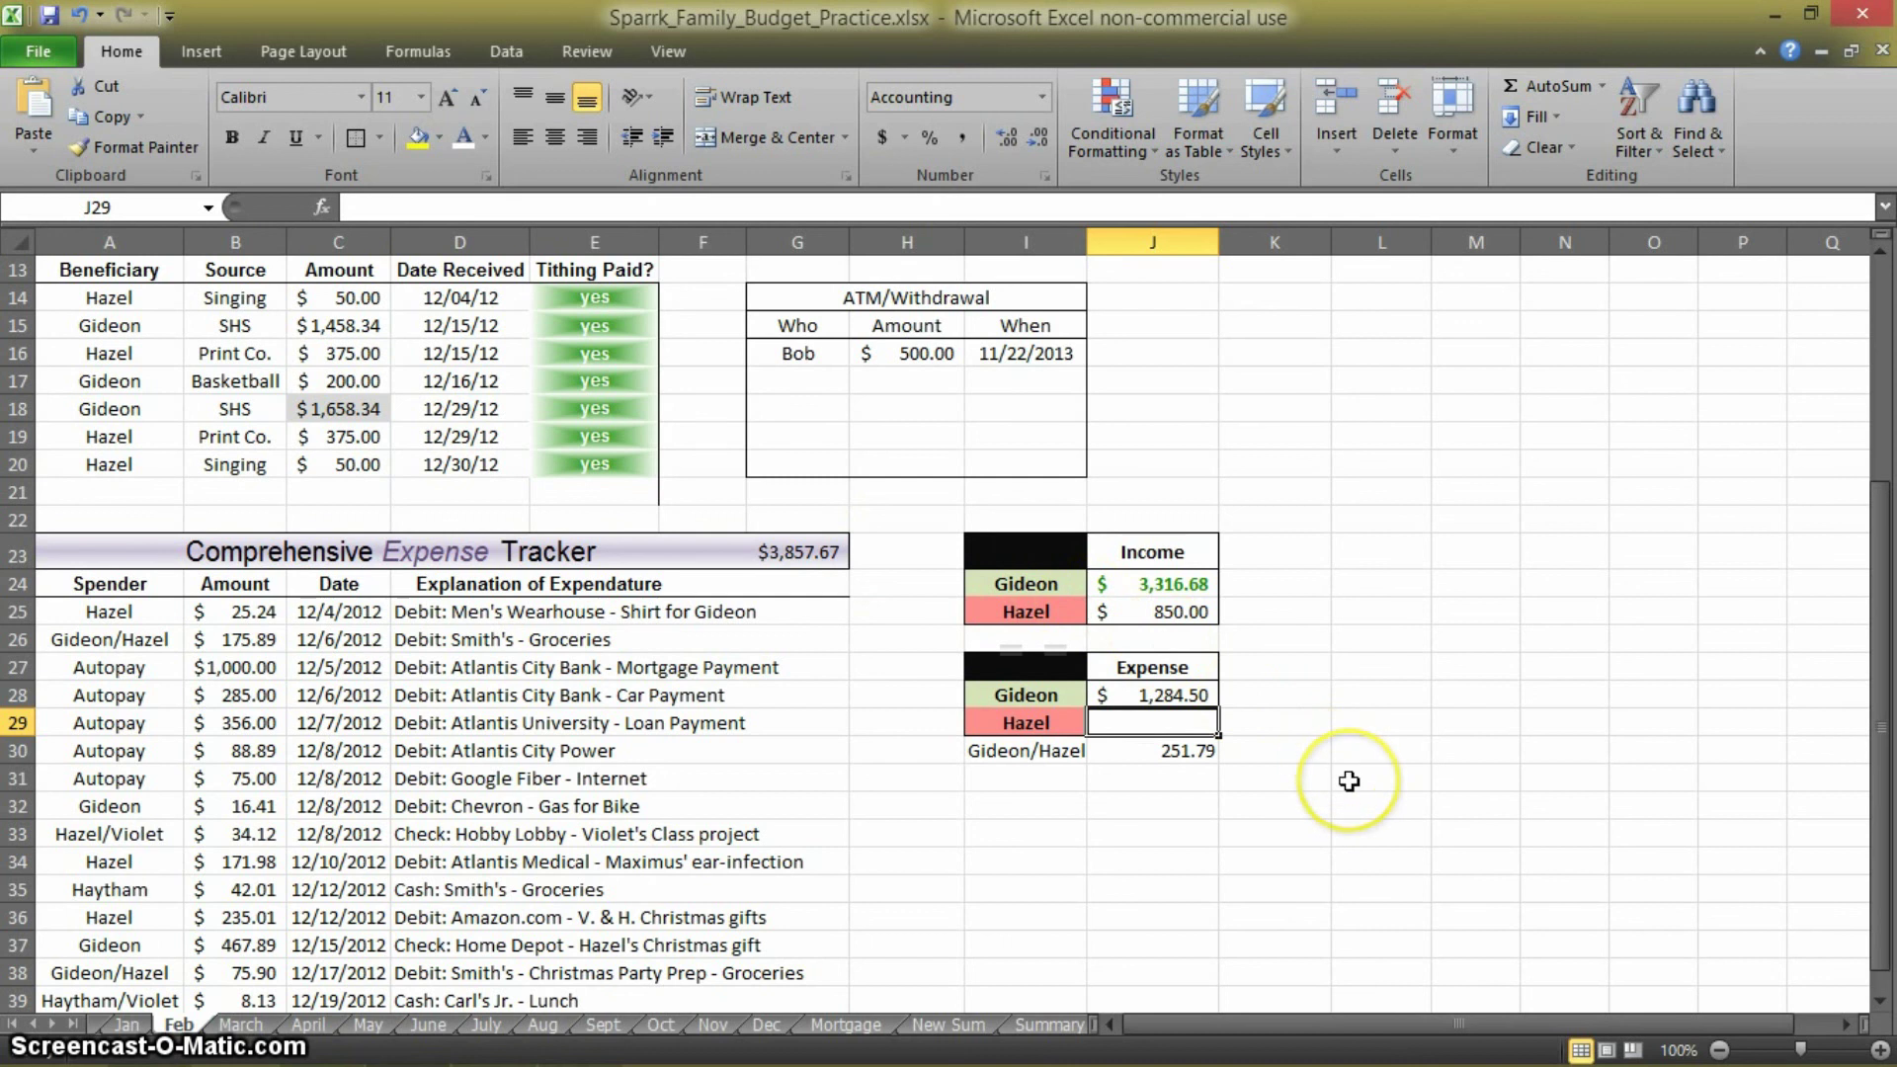
Switch to the Jan sheet and examine its expense tracker's Category column and its income and expense summary for comparison
{"action": "scroll", "coordinate": [1349, 781], "scroll_direction": "down", "scroll_amount": 1}
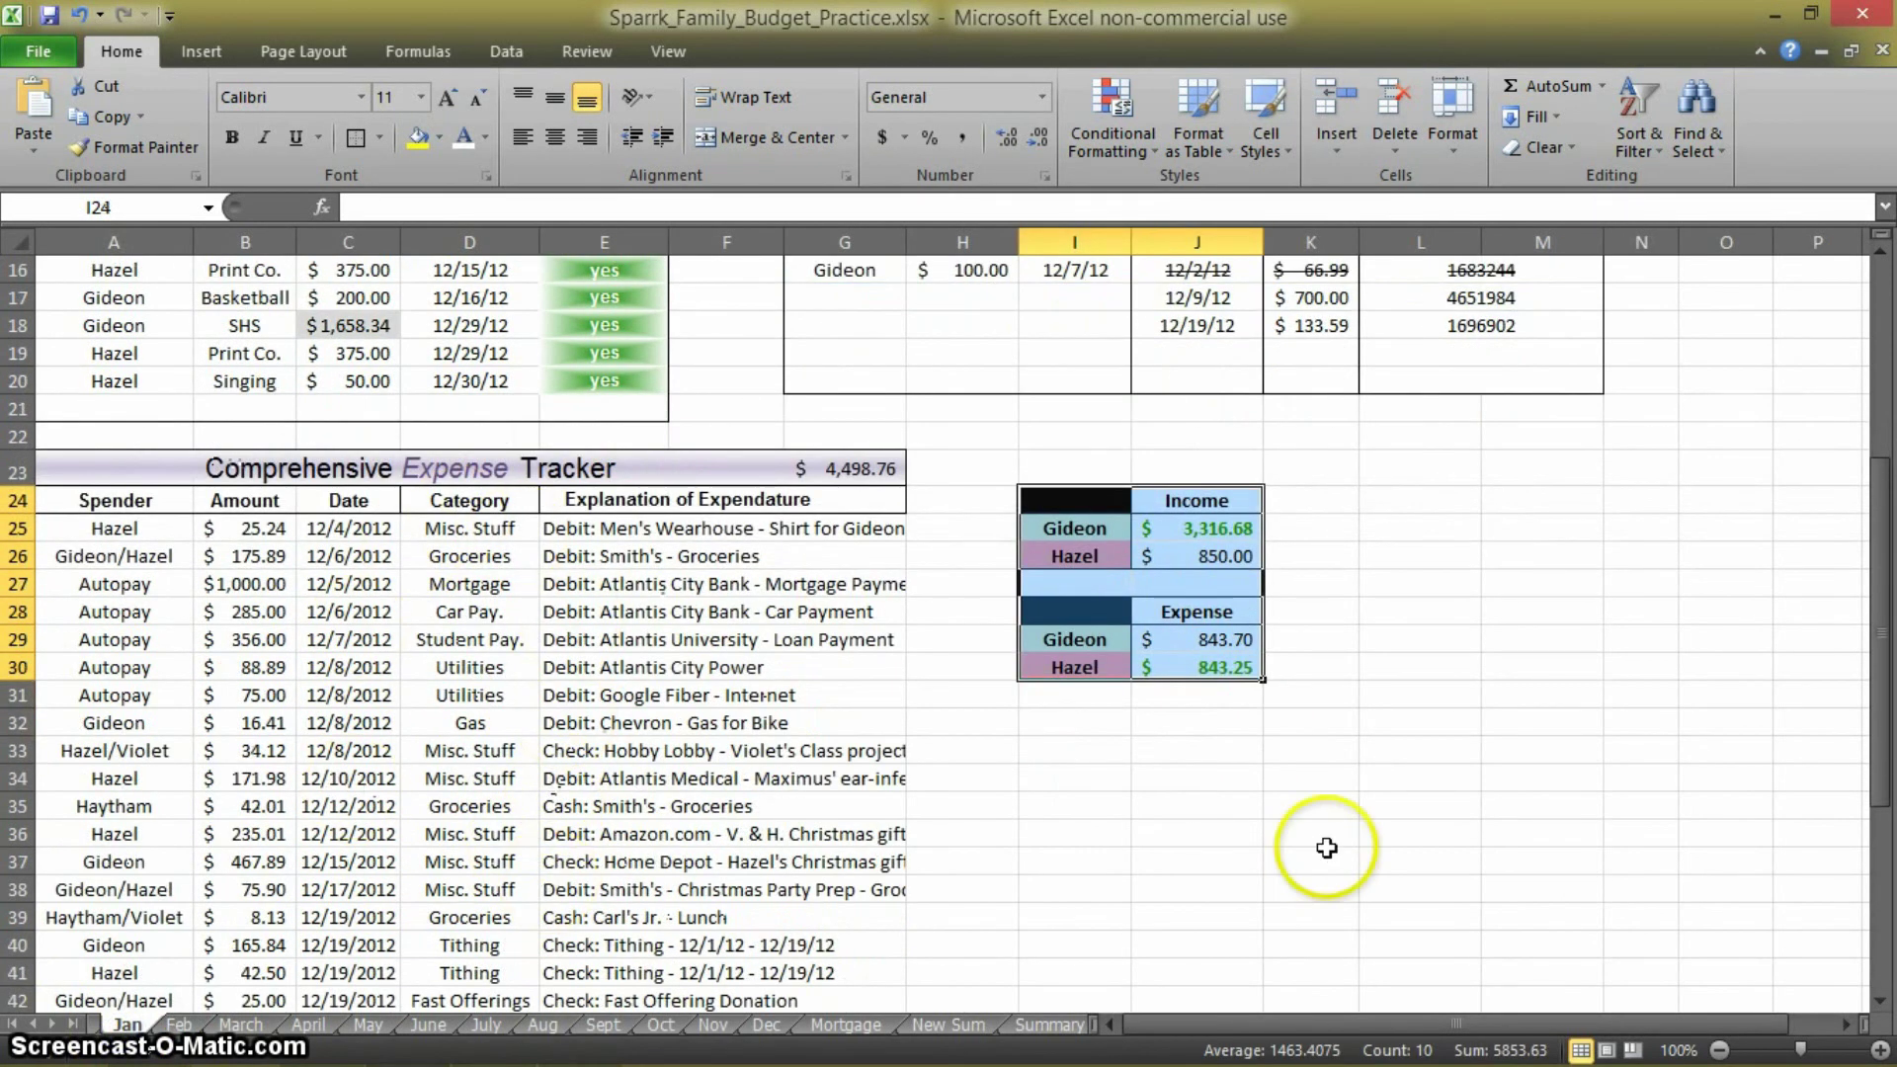
{"action": "left_click", "coordinate": [1087, 887]}
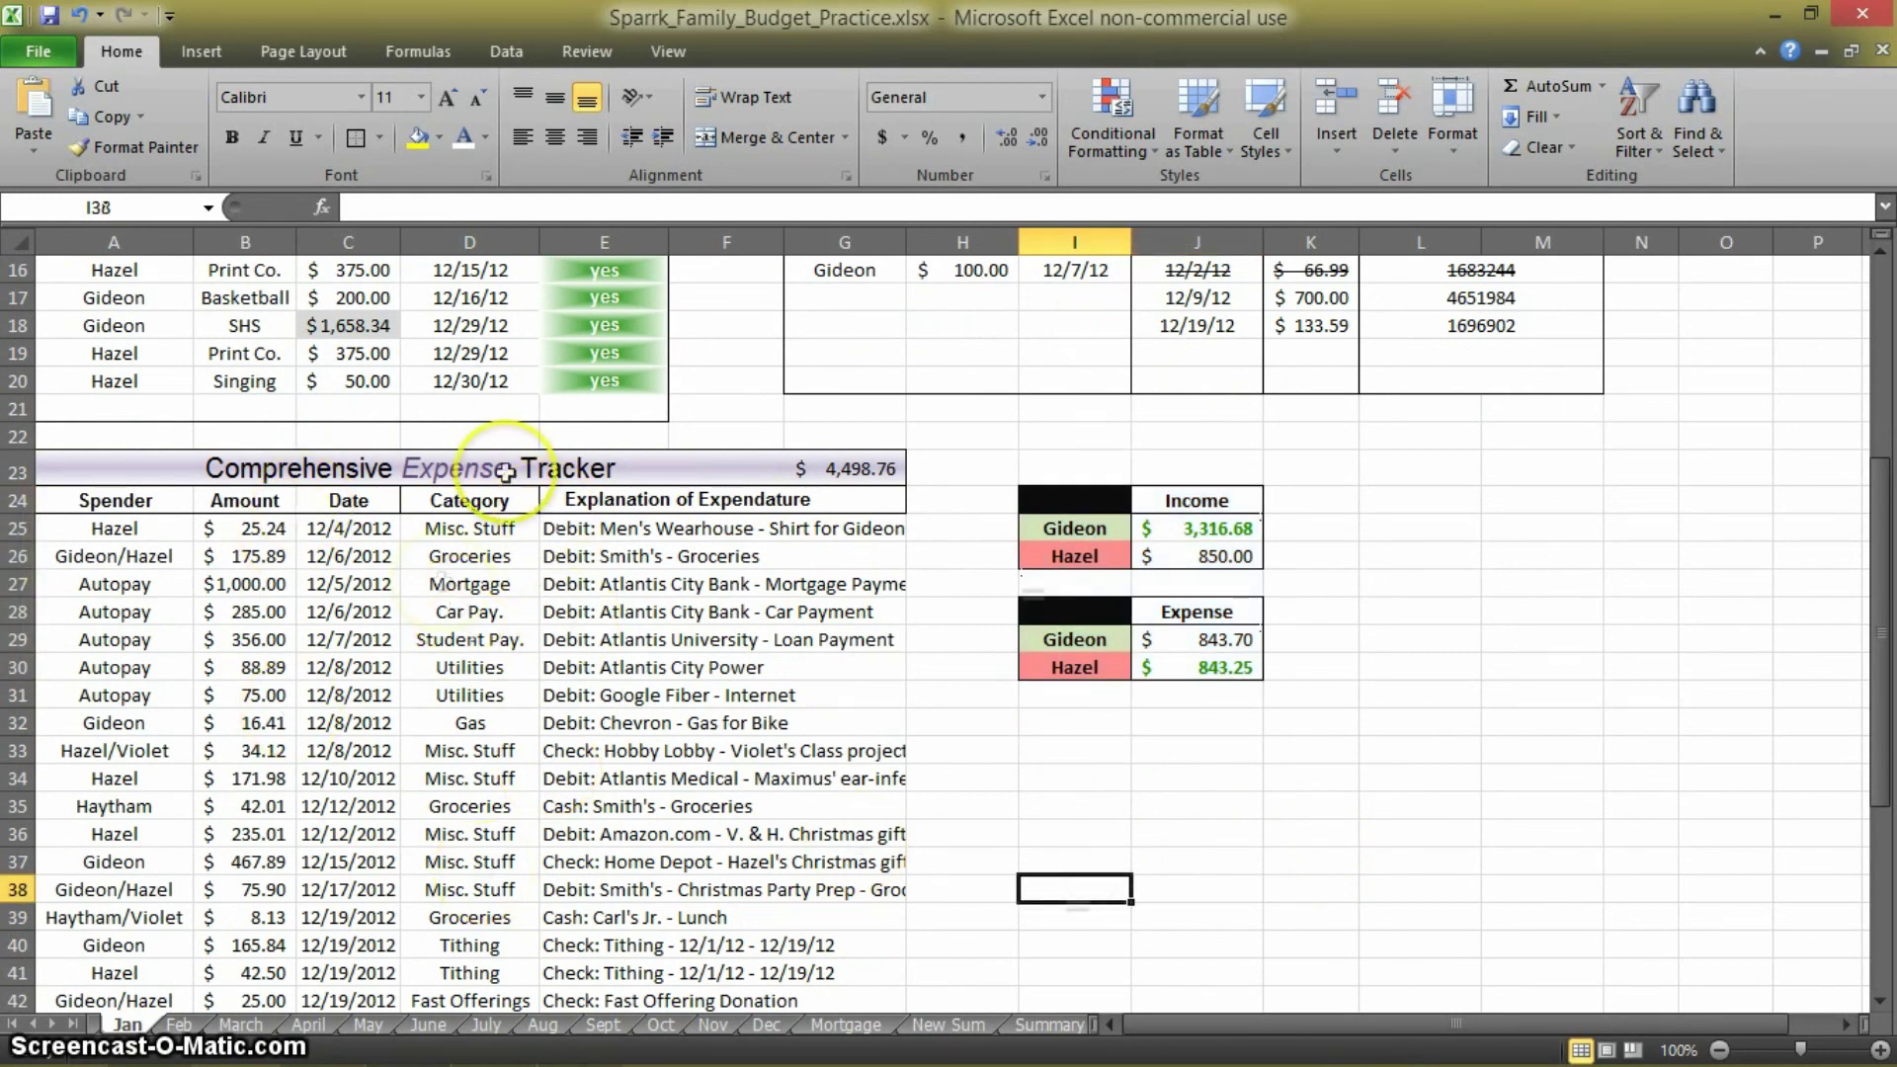
{"action": "scroll", "coordinate": [543, 623], "scroll_direction": "up", "scroll_amount": 5}
{"action": "scroll", "coordinate": [1037, 905], "scroll_direction": "down", "scroll_amount": 3}
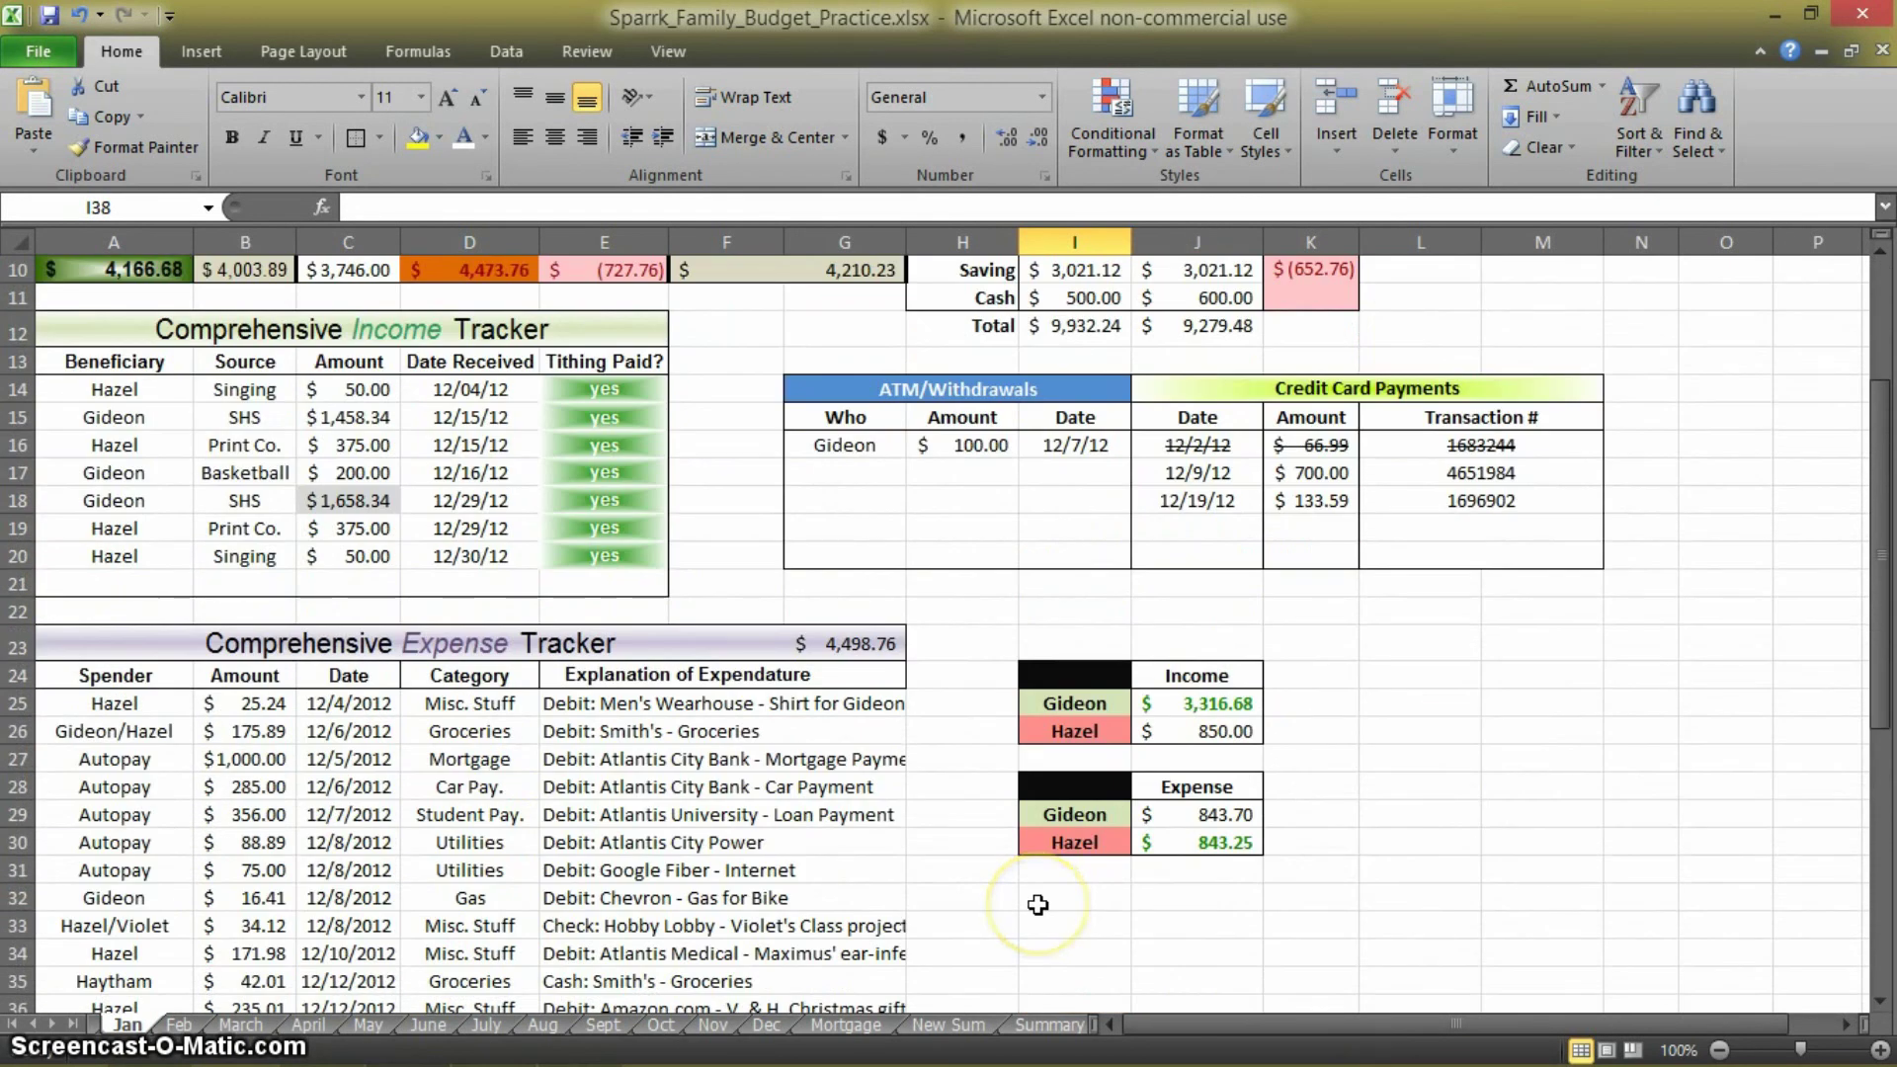